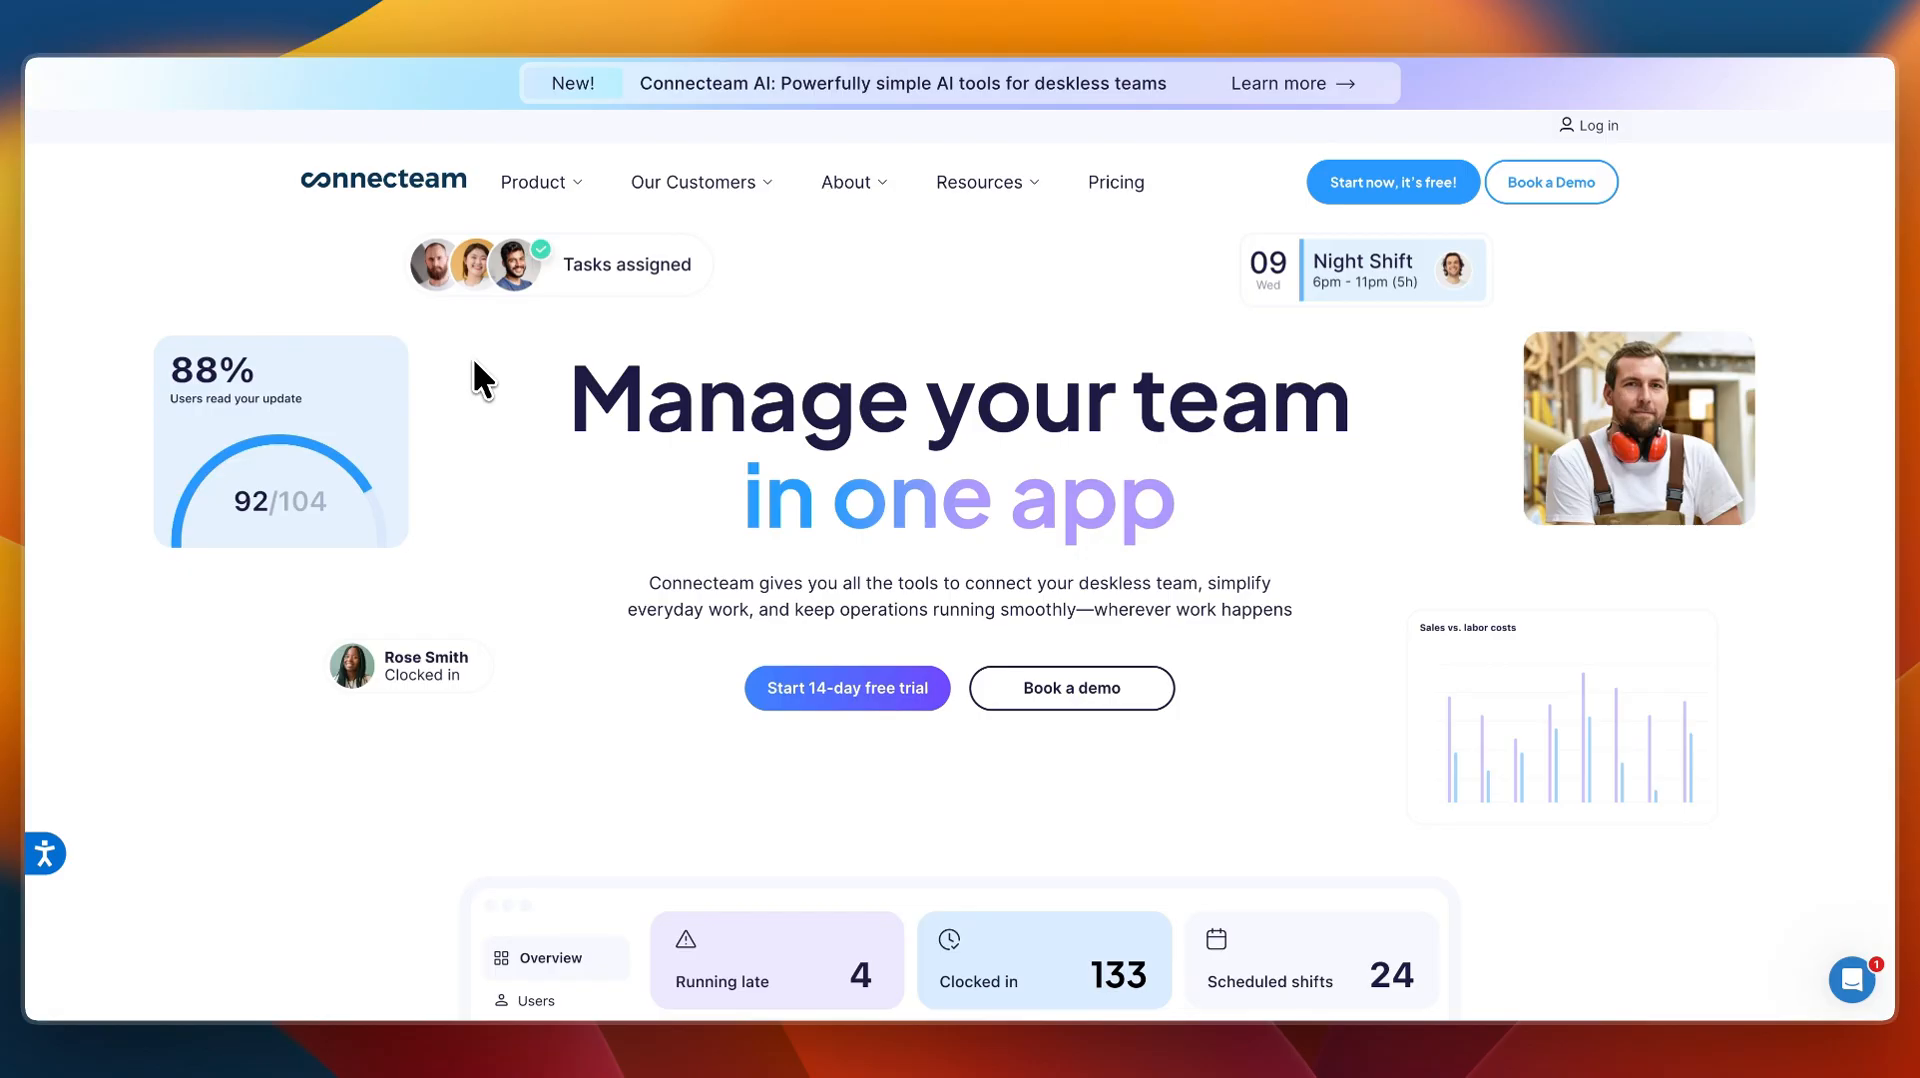
# - Look over the Connecteam homepage and start the 14-day free trial
pyautogui.scroll(-3, 472, 362)
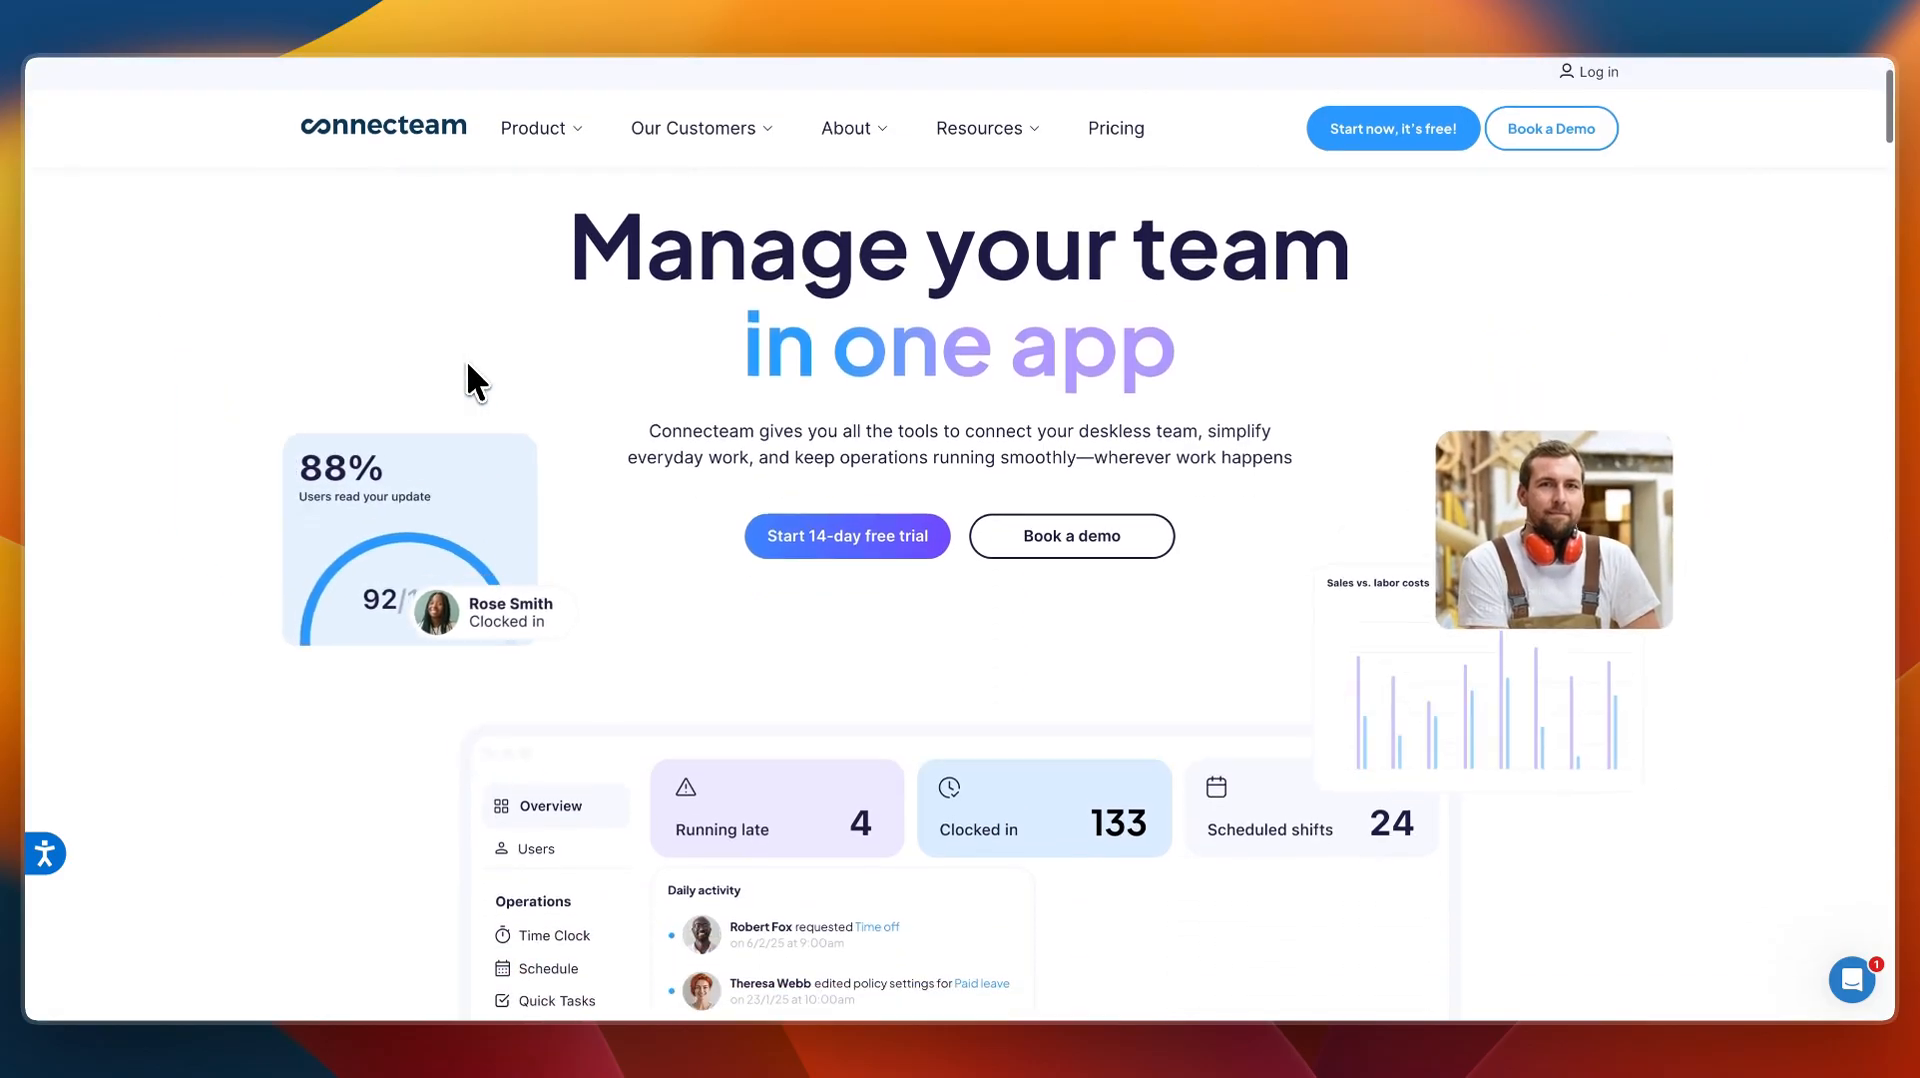
pyautogui.scroll(-4, 462, 375)
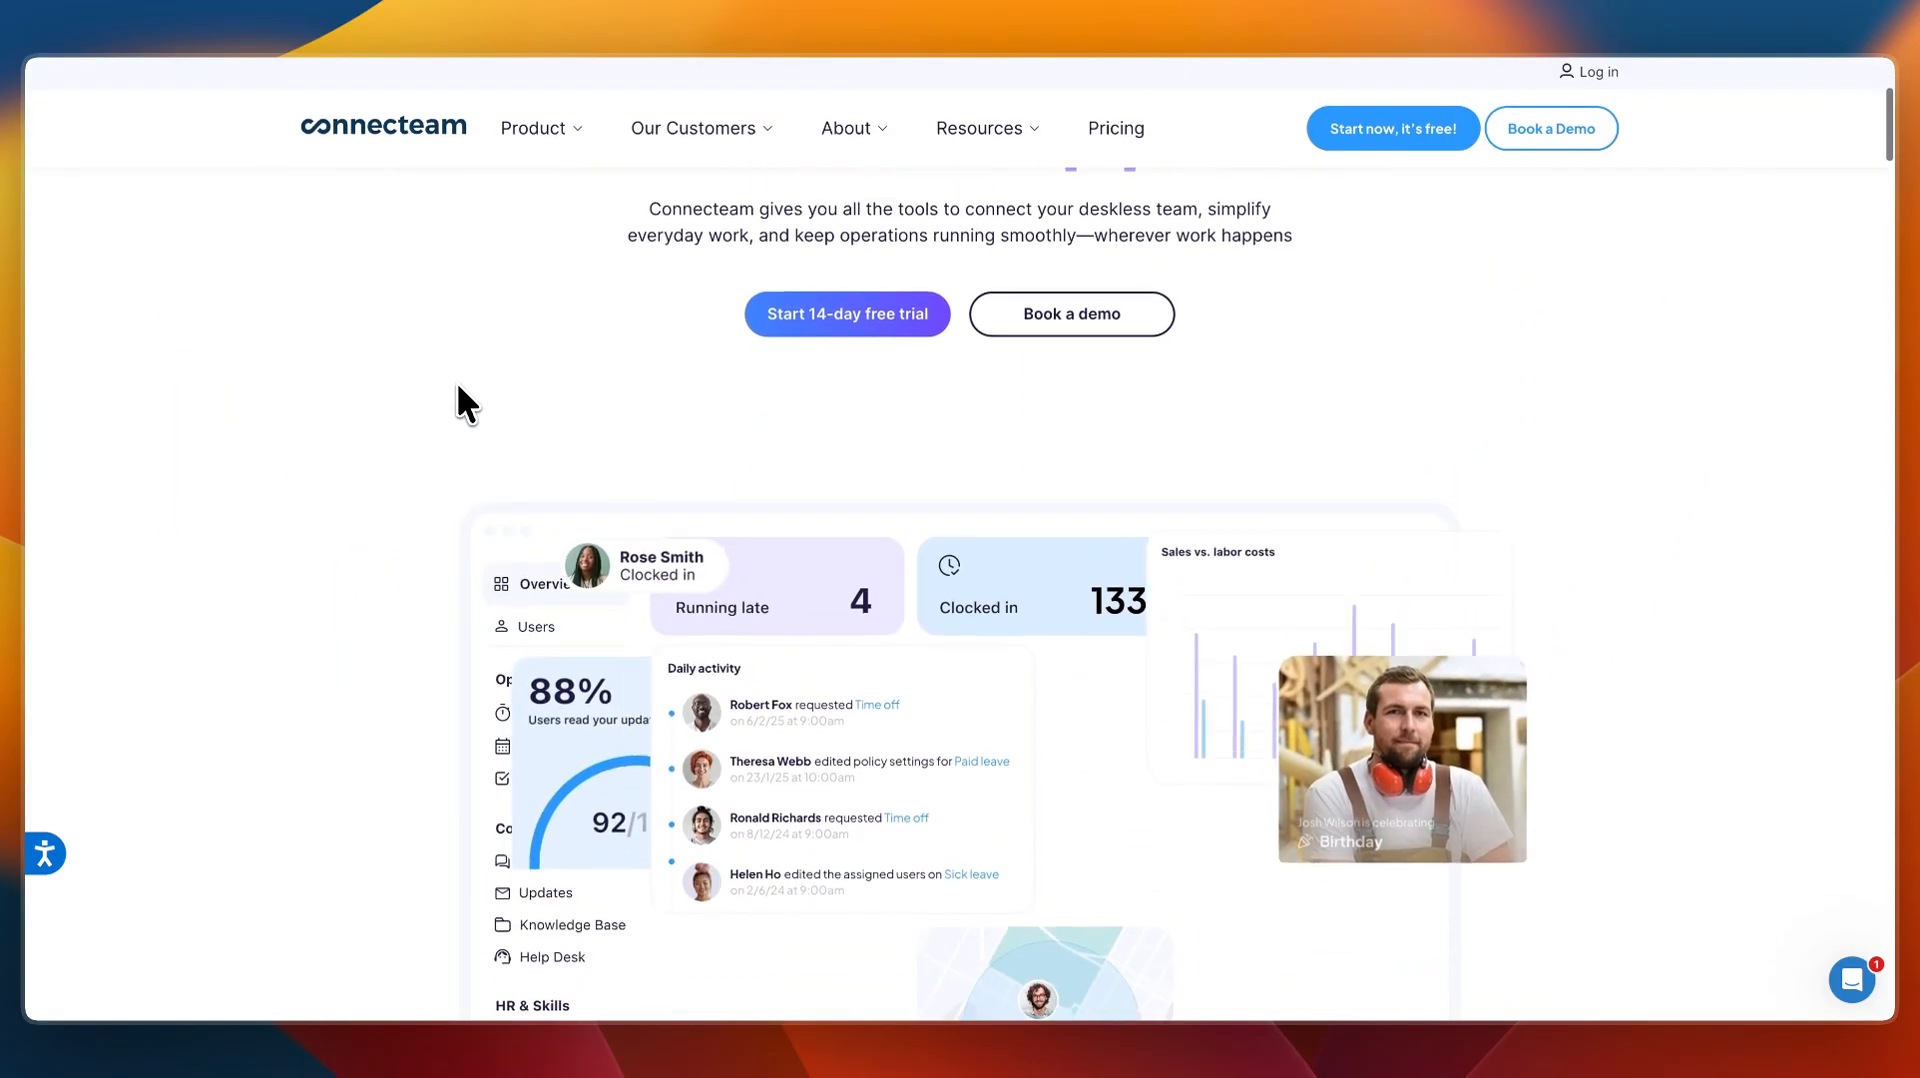
pyautogui.scroll(-4, 452, 383)
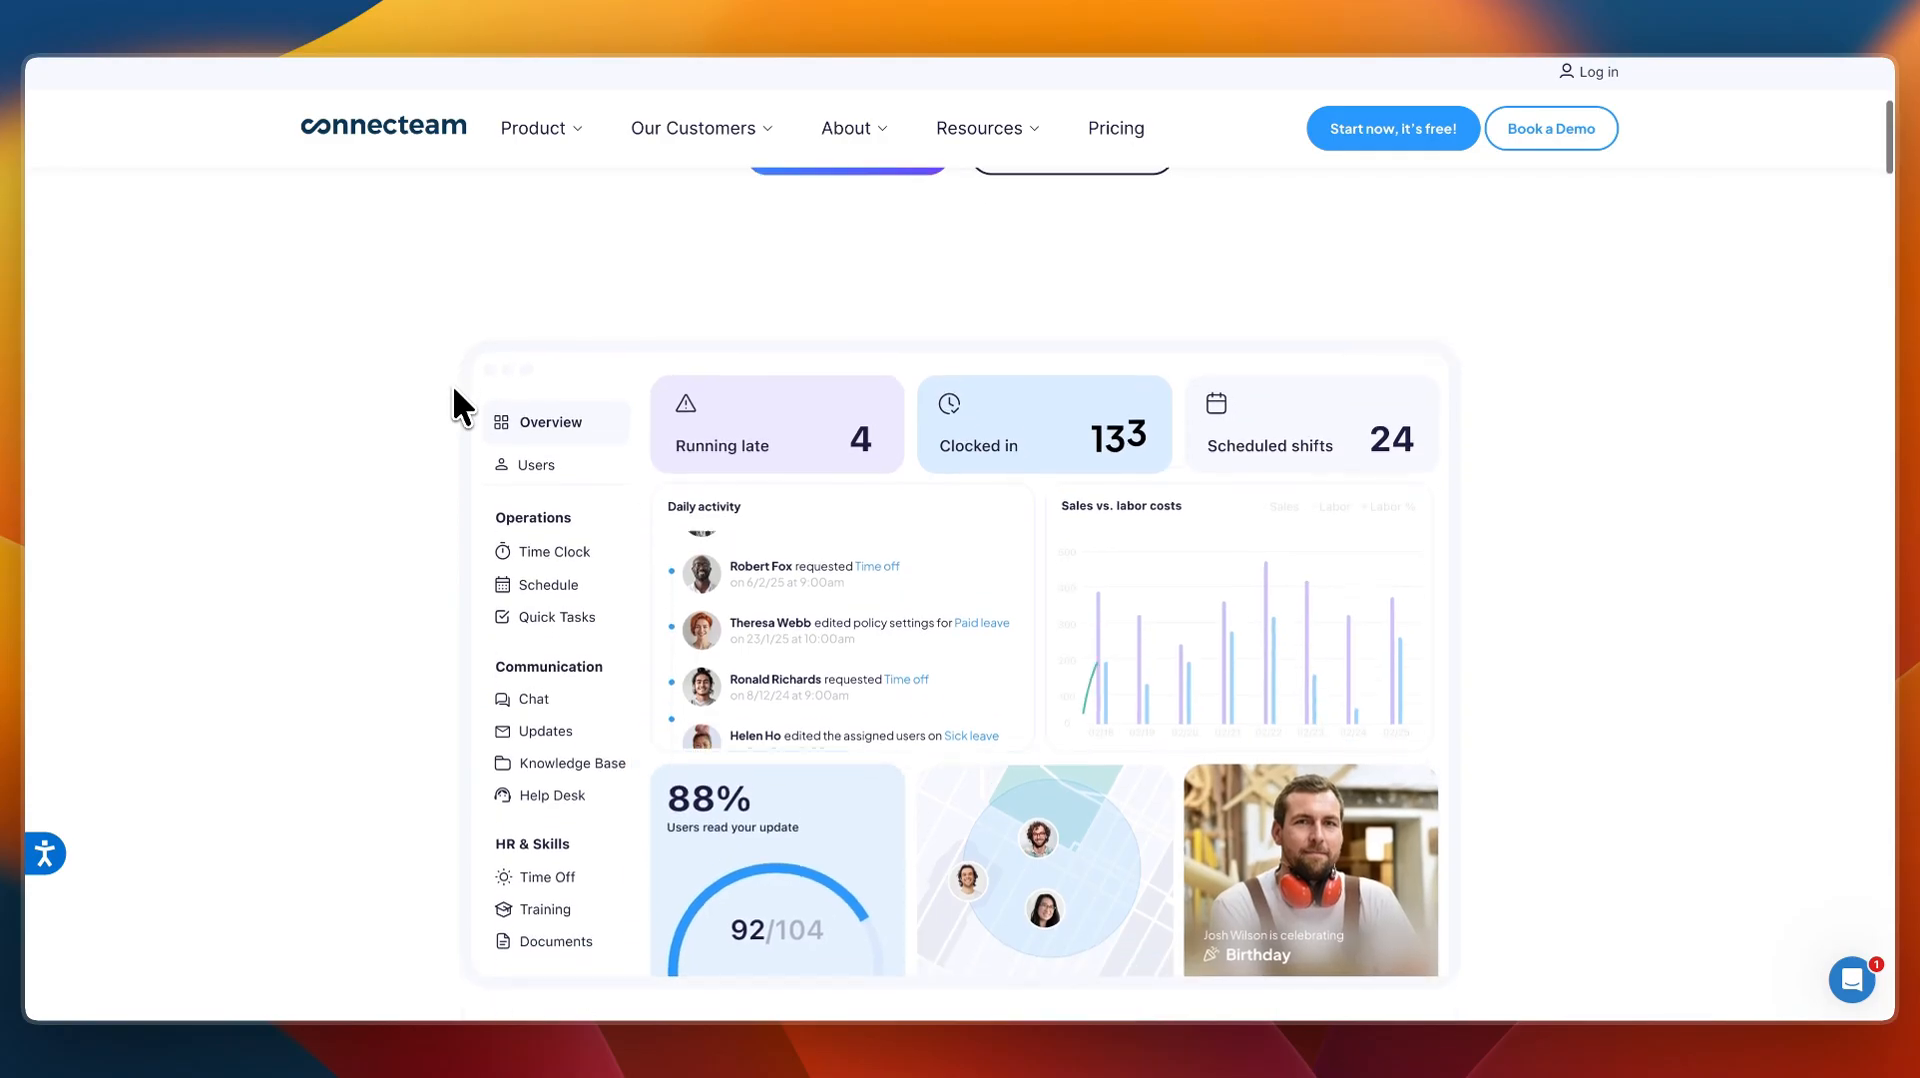
pyautogui.scroll(-2, 452, 383)
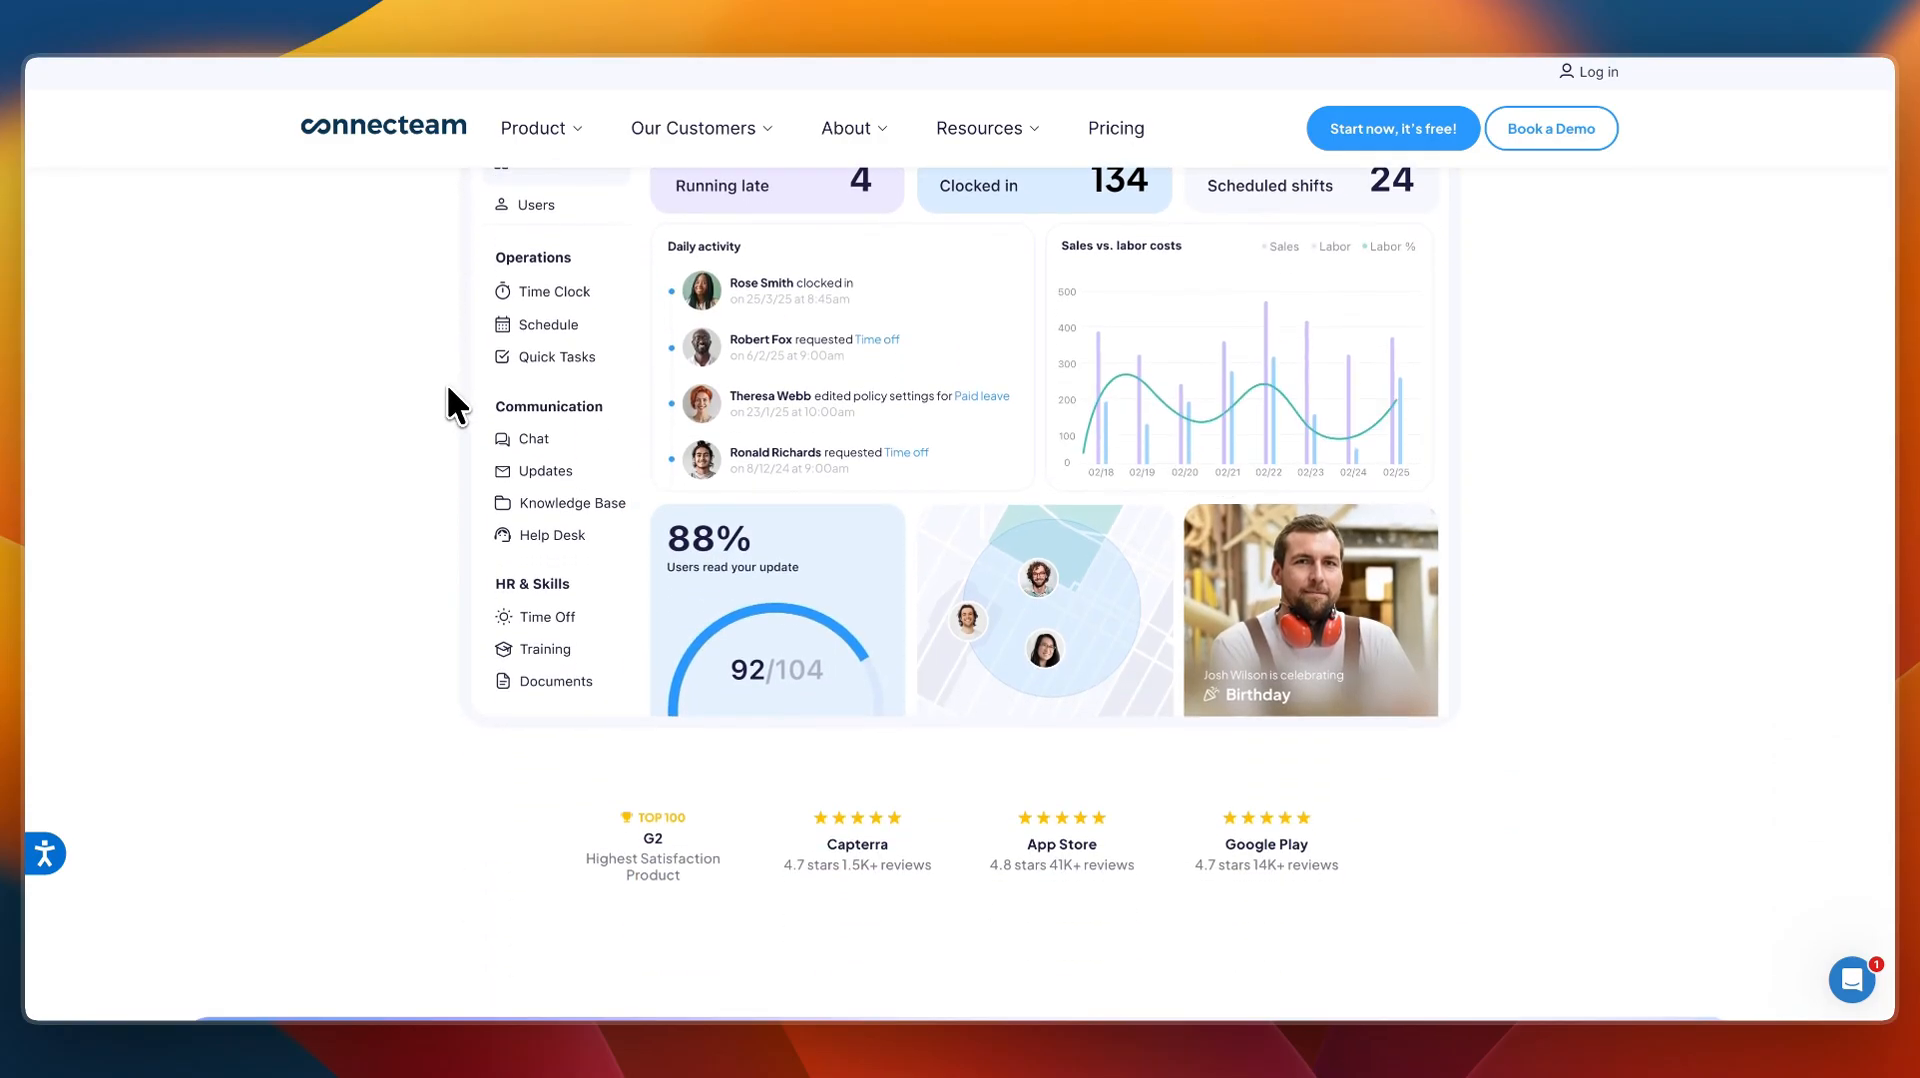
pyautogui.scroll(10, 448, 390)
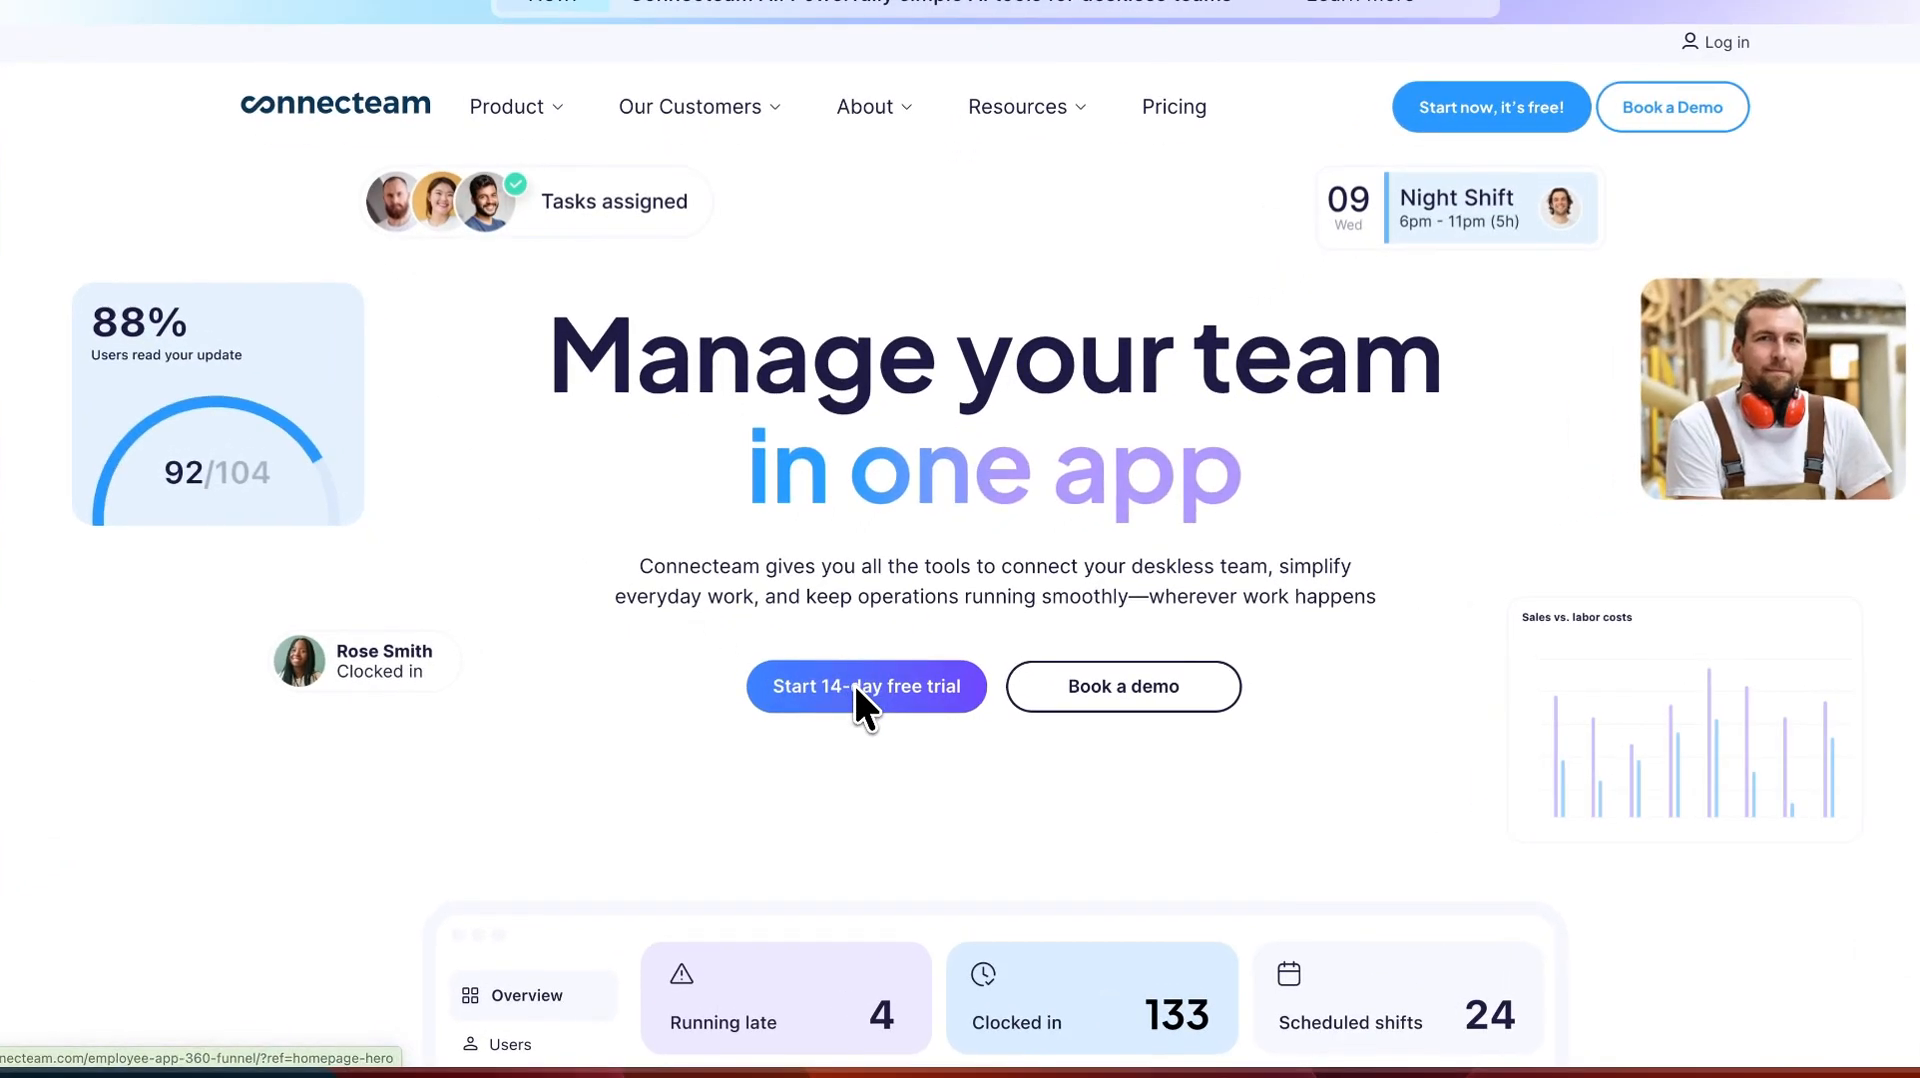
pyautogui.click(856, 687)
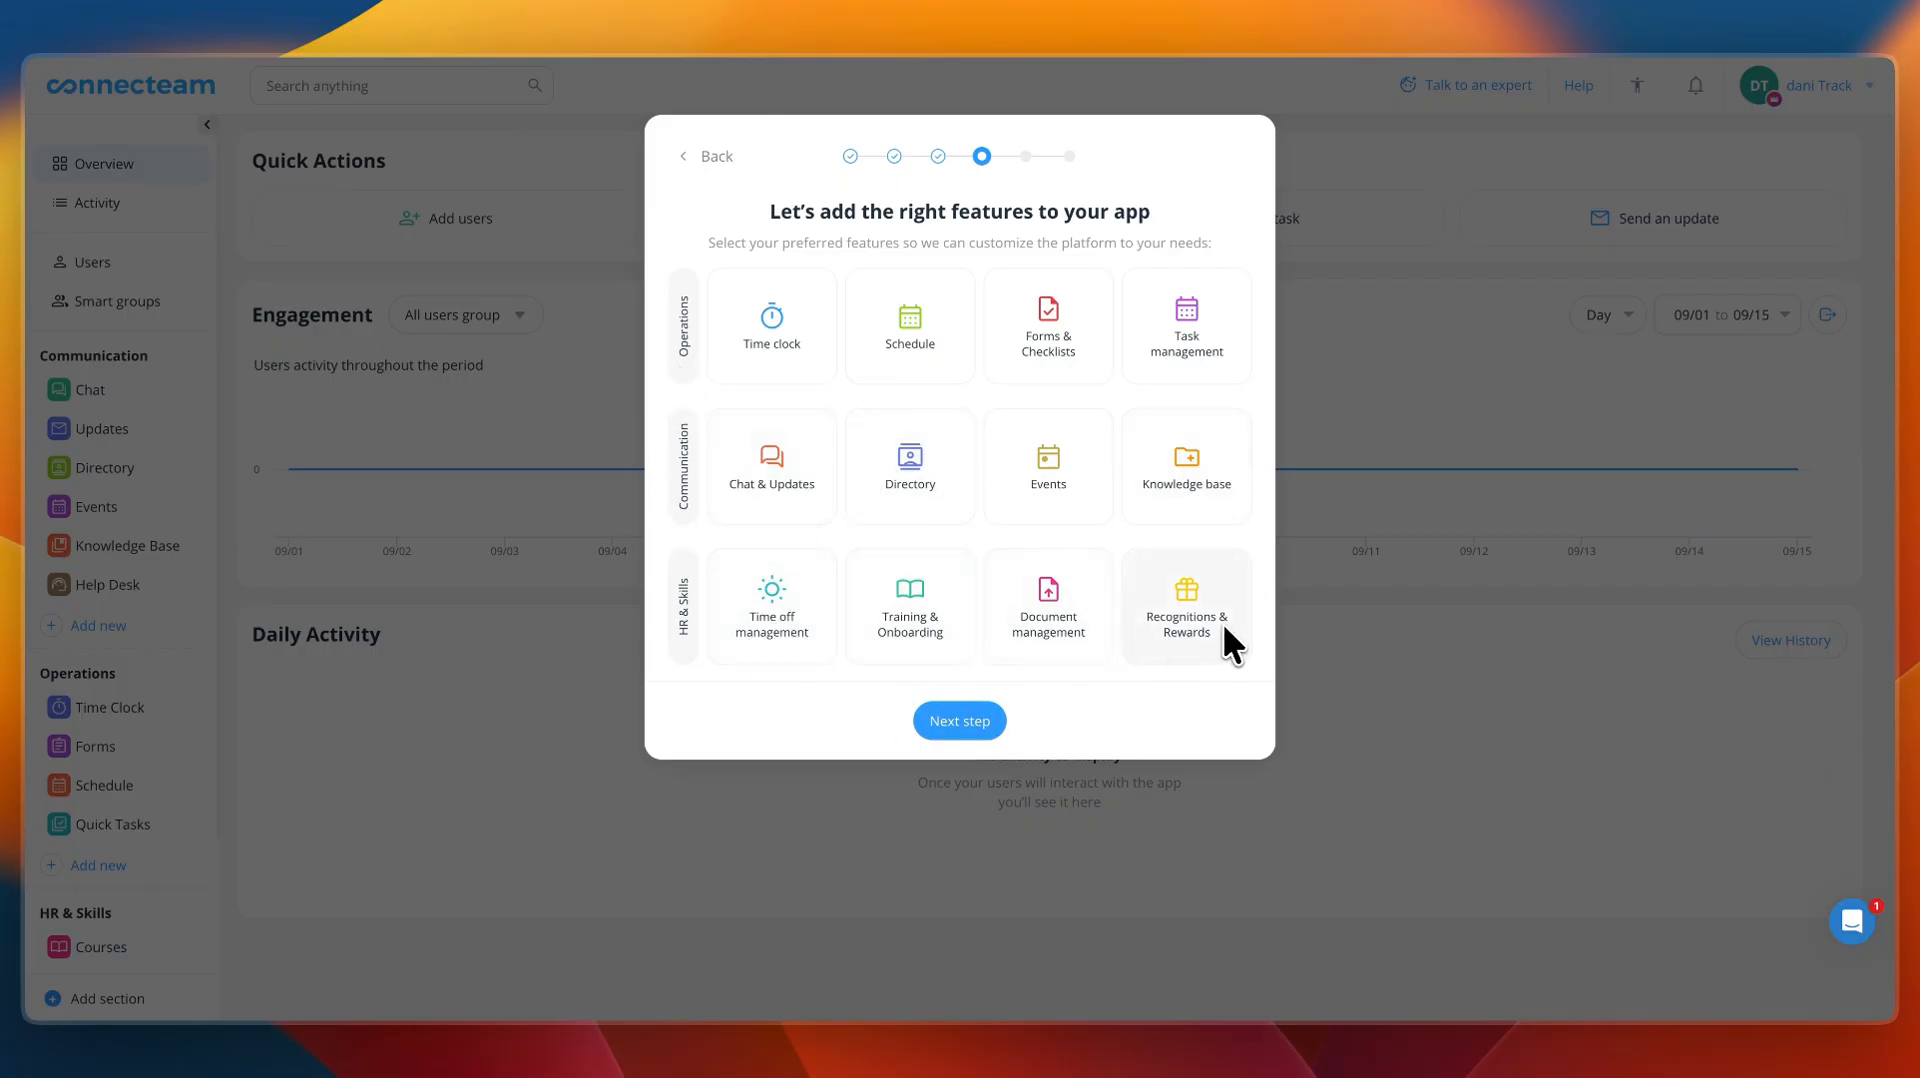
# - Choose Time clock, Schedule, Forms & Checklists, Task management, Training & Onboarding, Chat & Updates, Time off management and Recognitions & Rewards as features and continue
pyautogui.click(910, 330)
pyautogui.click(739, 340)
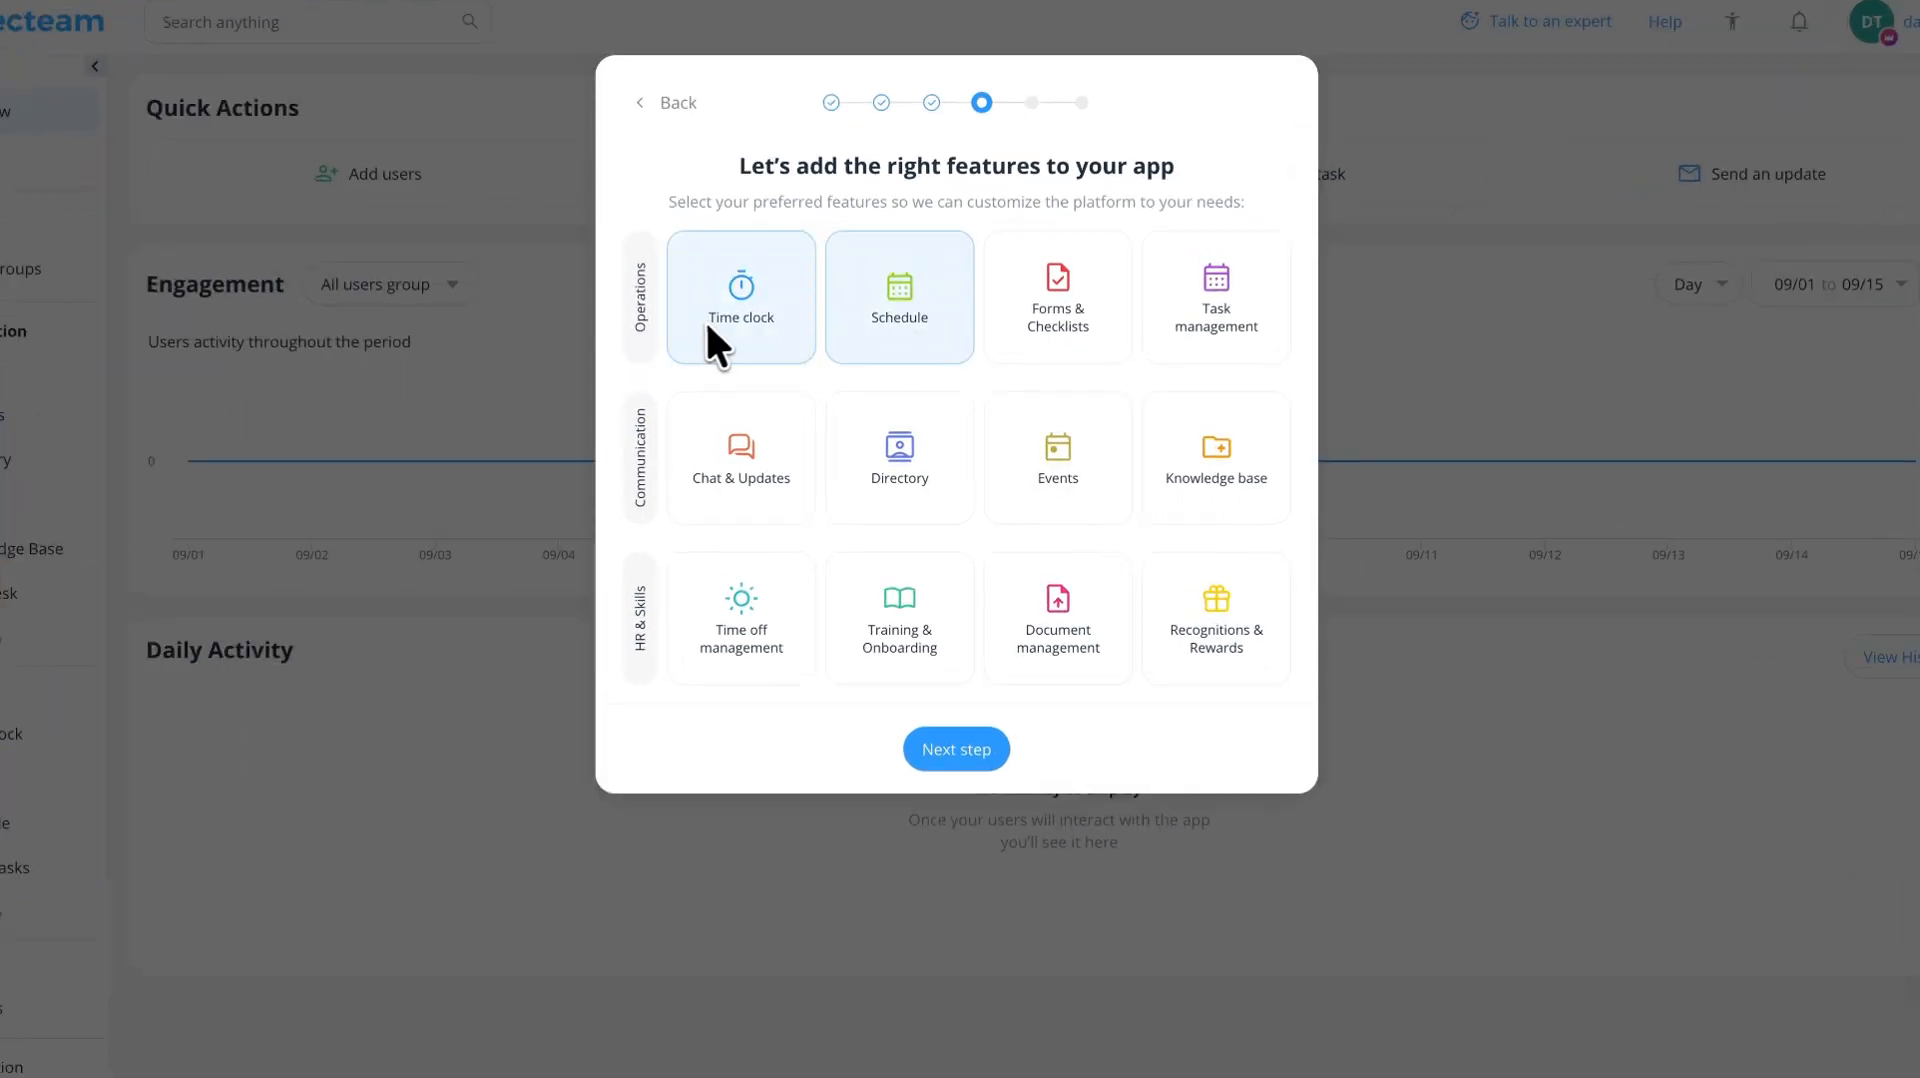
pyautogui.click(1060, 335)
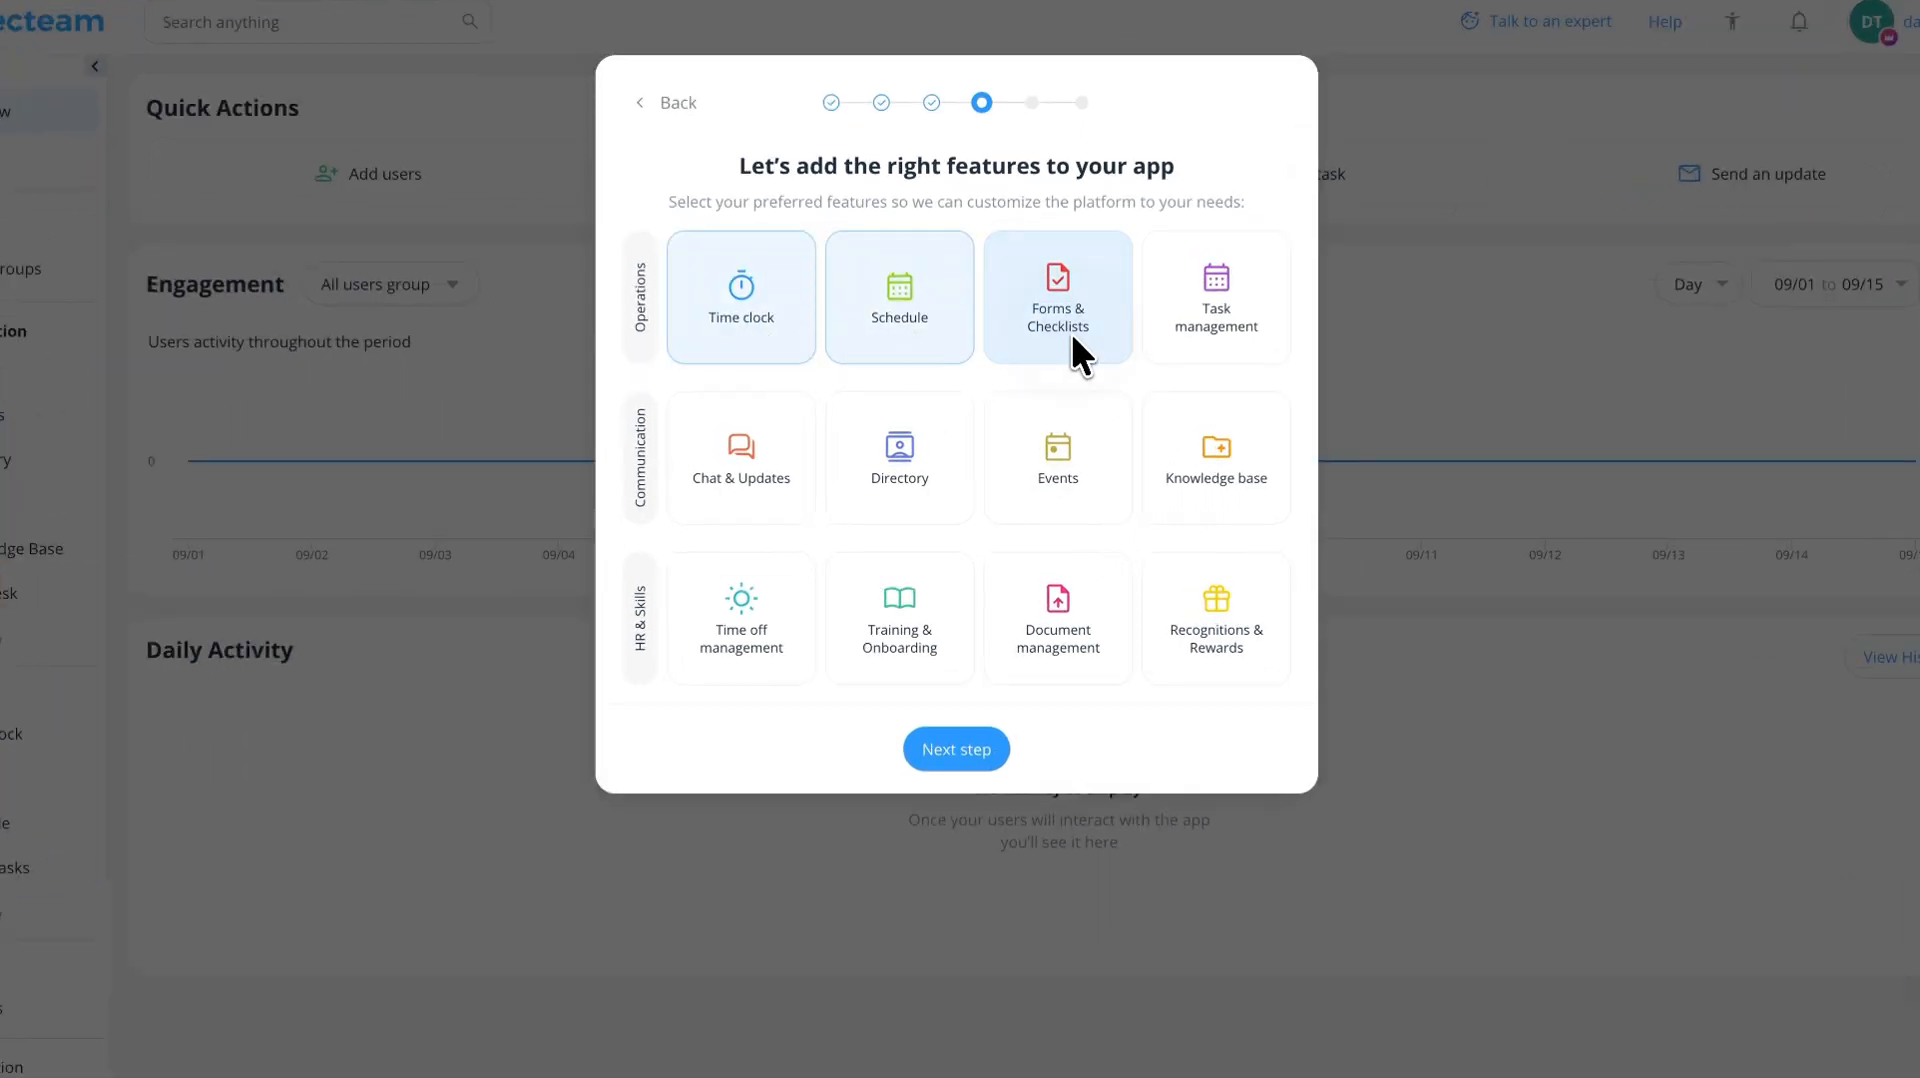
pyautogui.click(1193, 342)
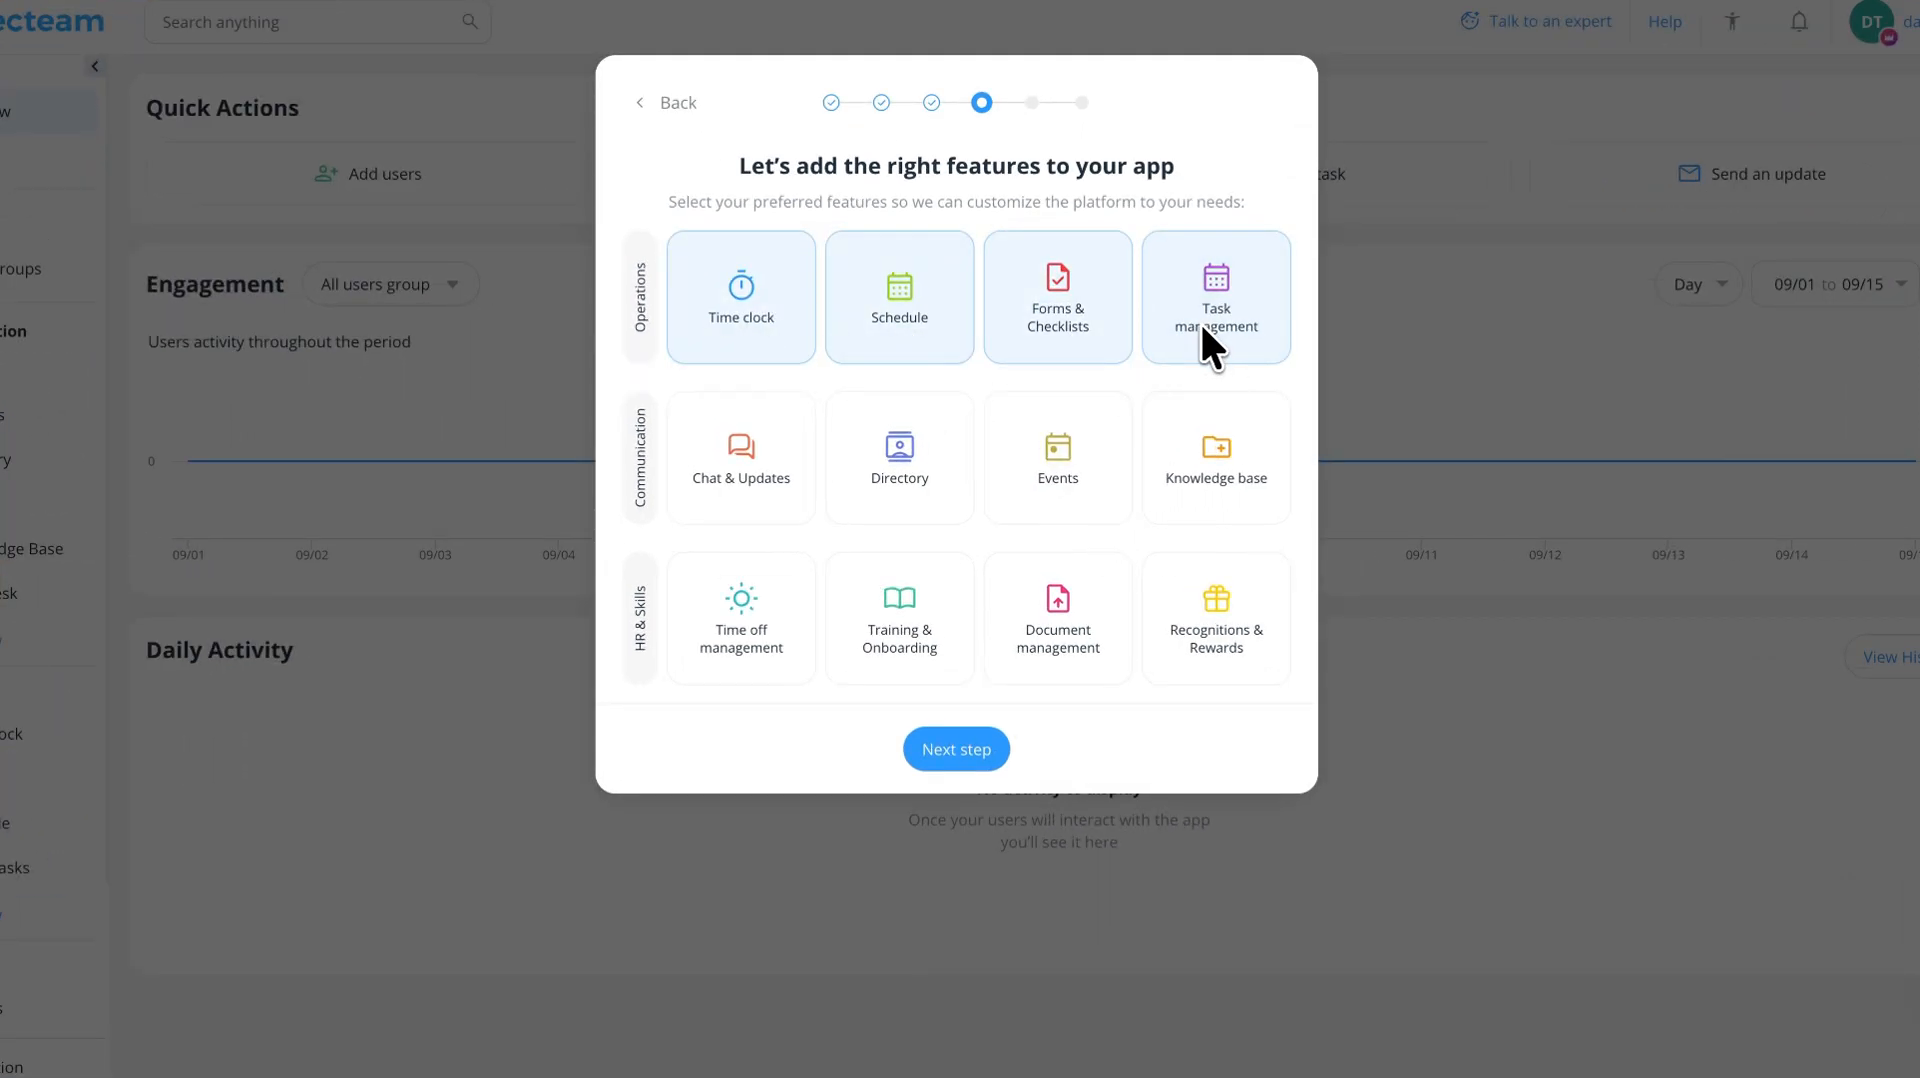
pyautogui.click(898, 622)
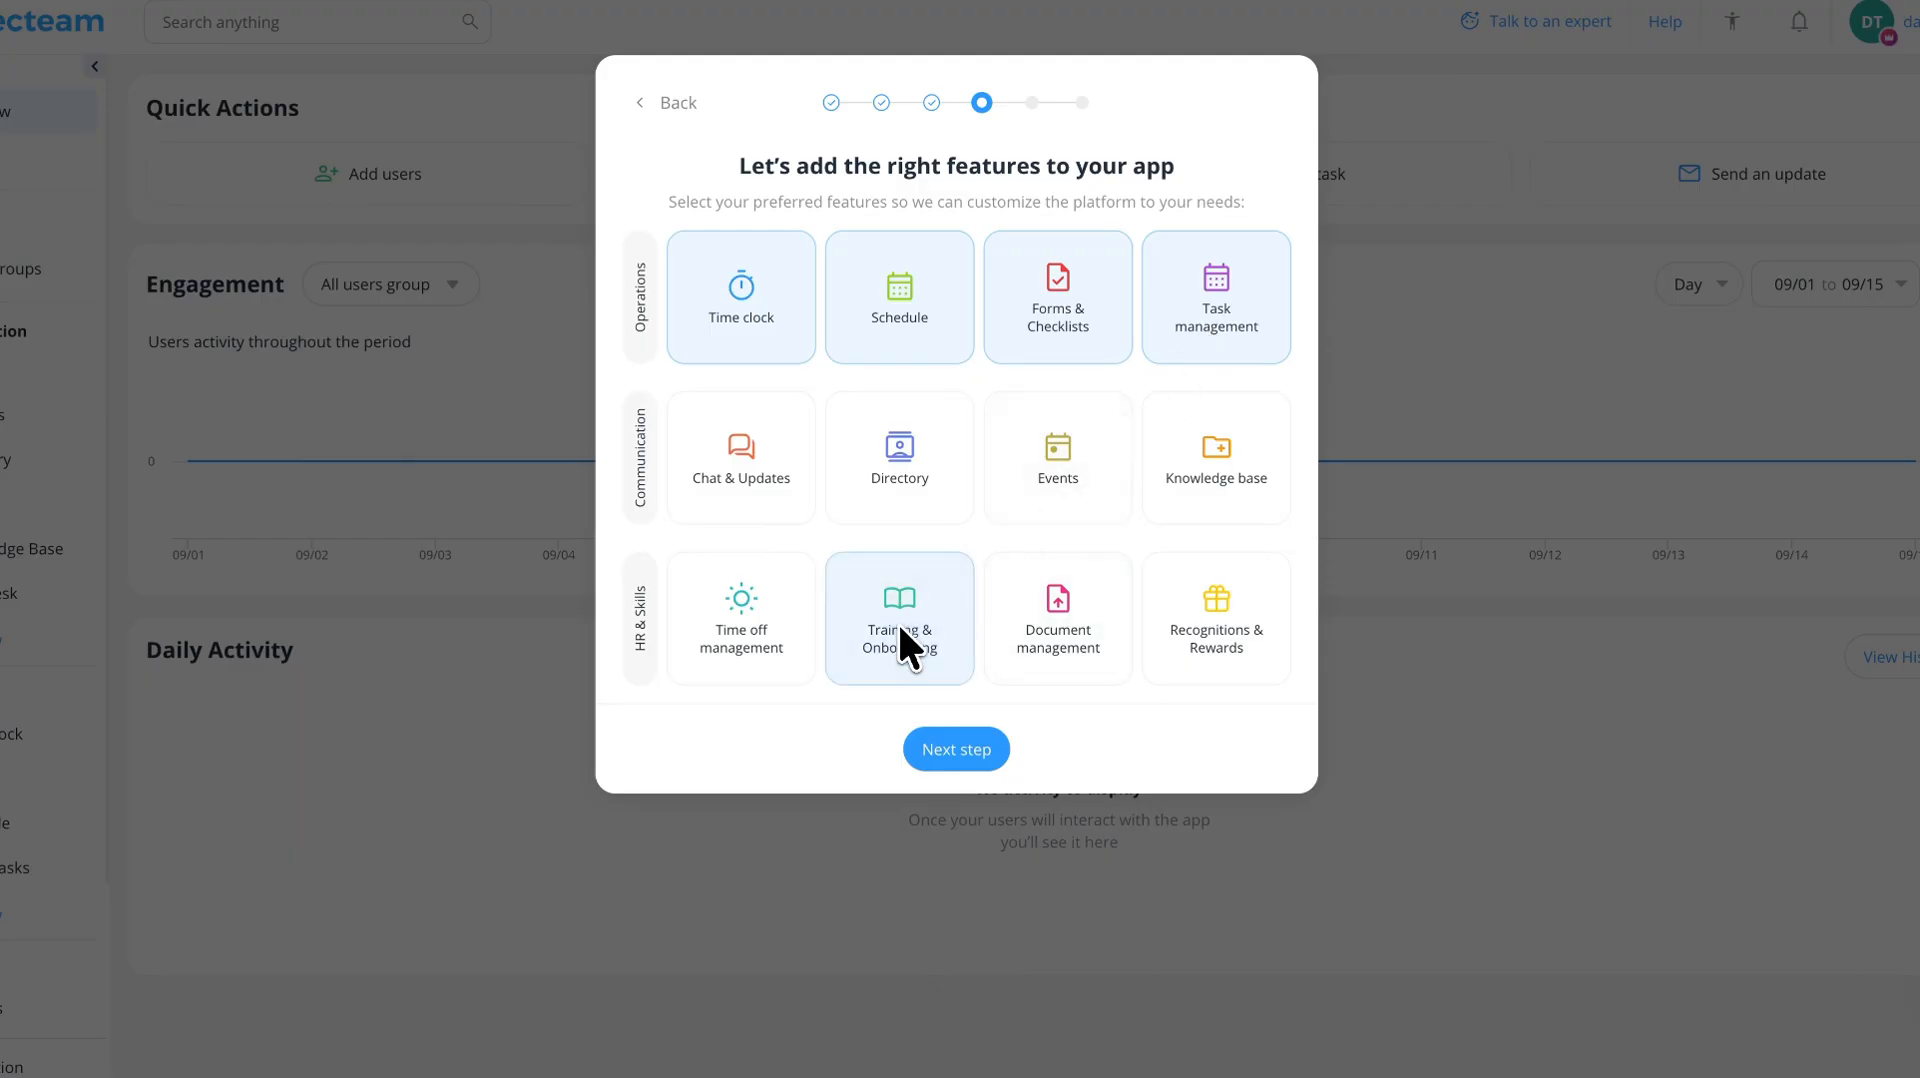
pyautogui.click(784, 493)
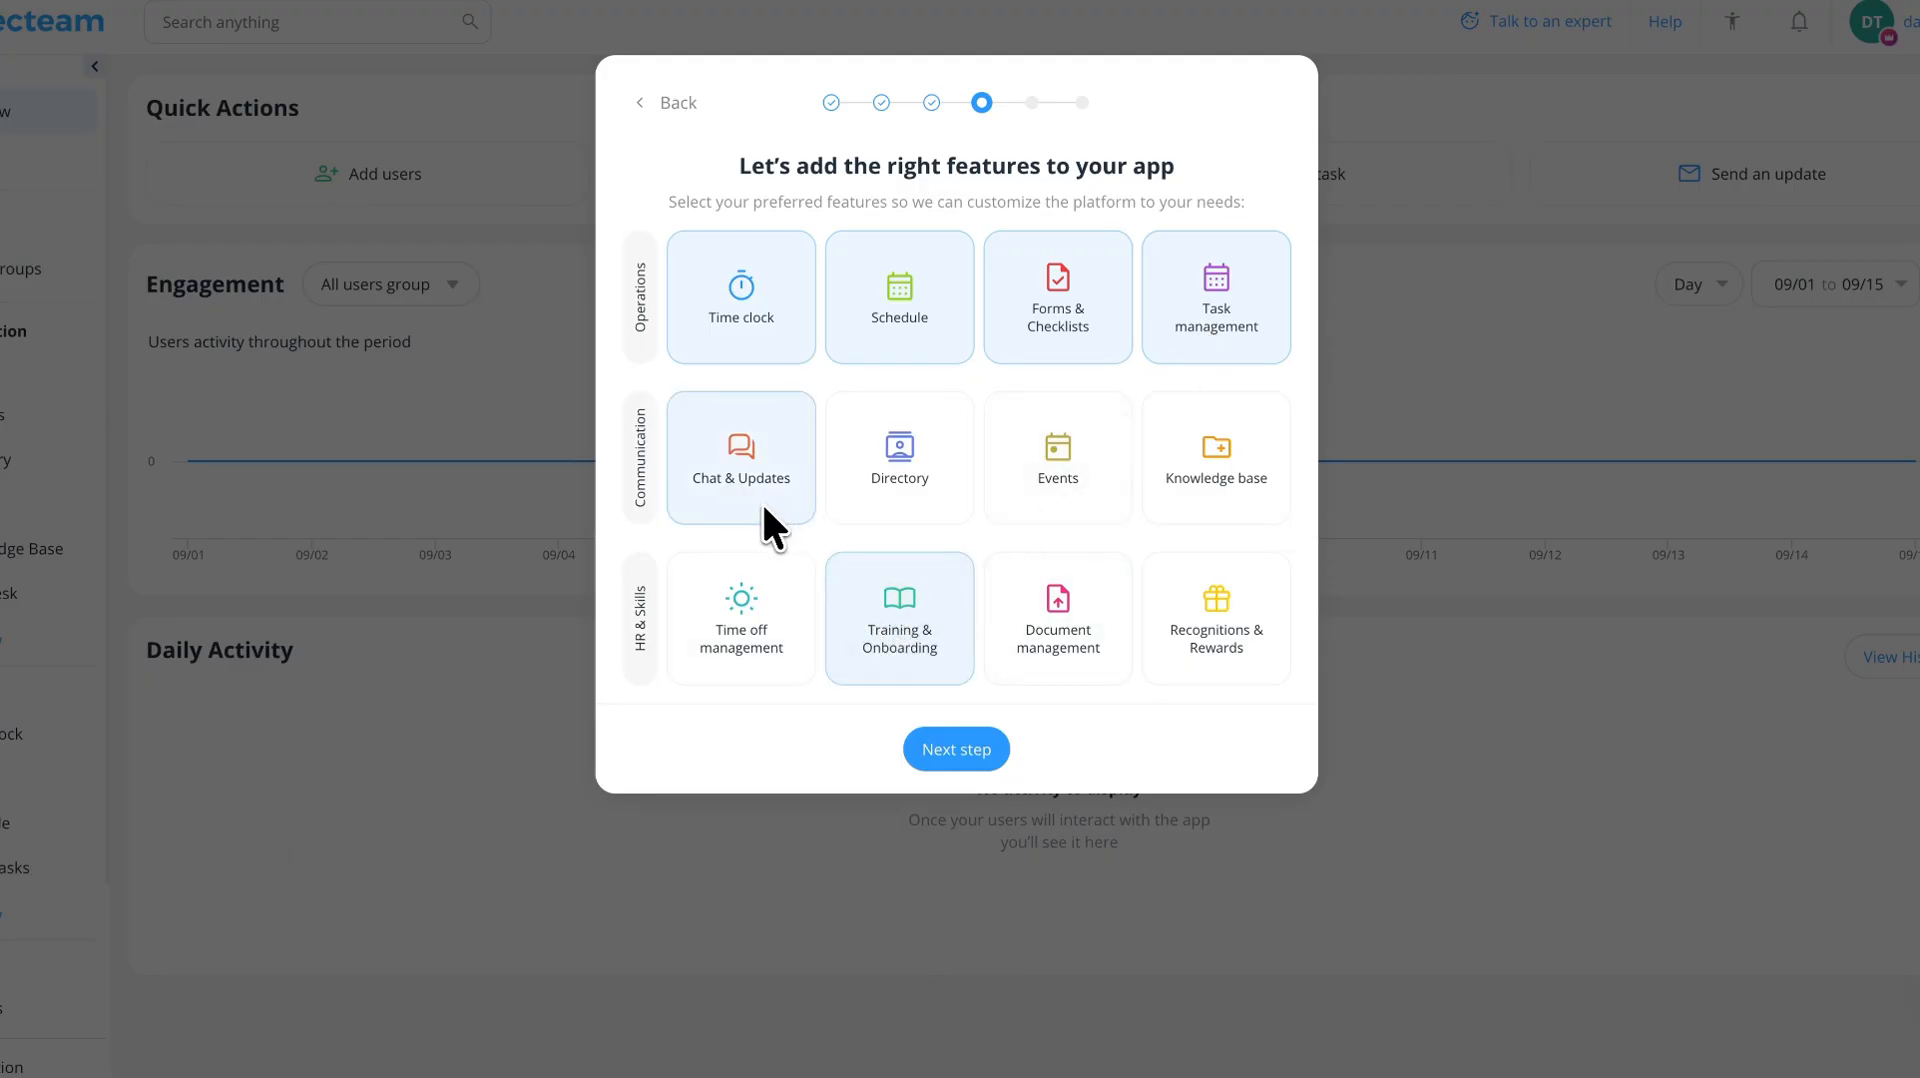
pyautogui.click(758, 628)
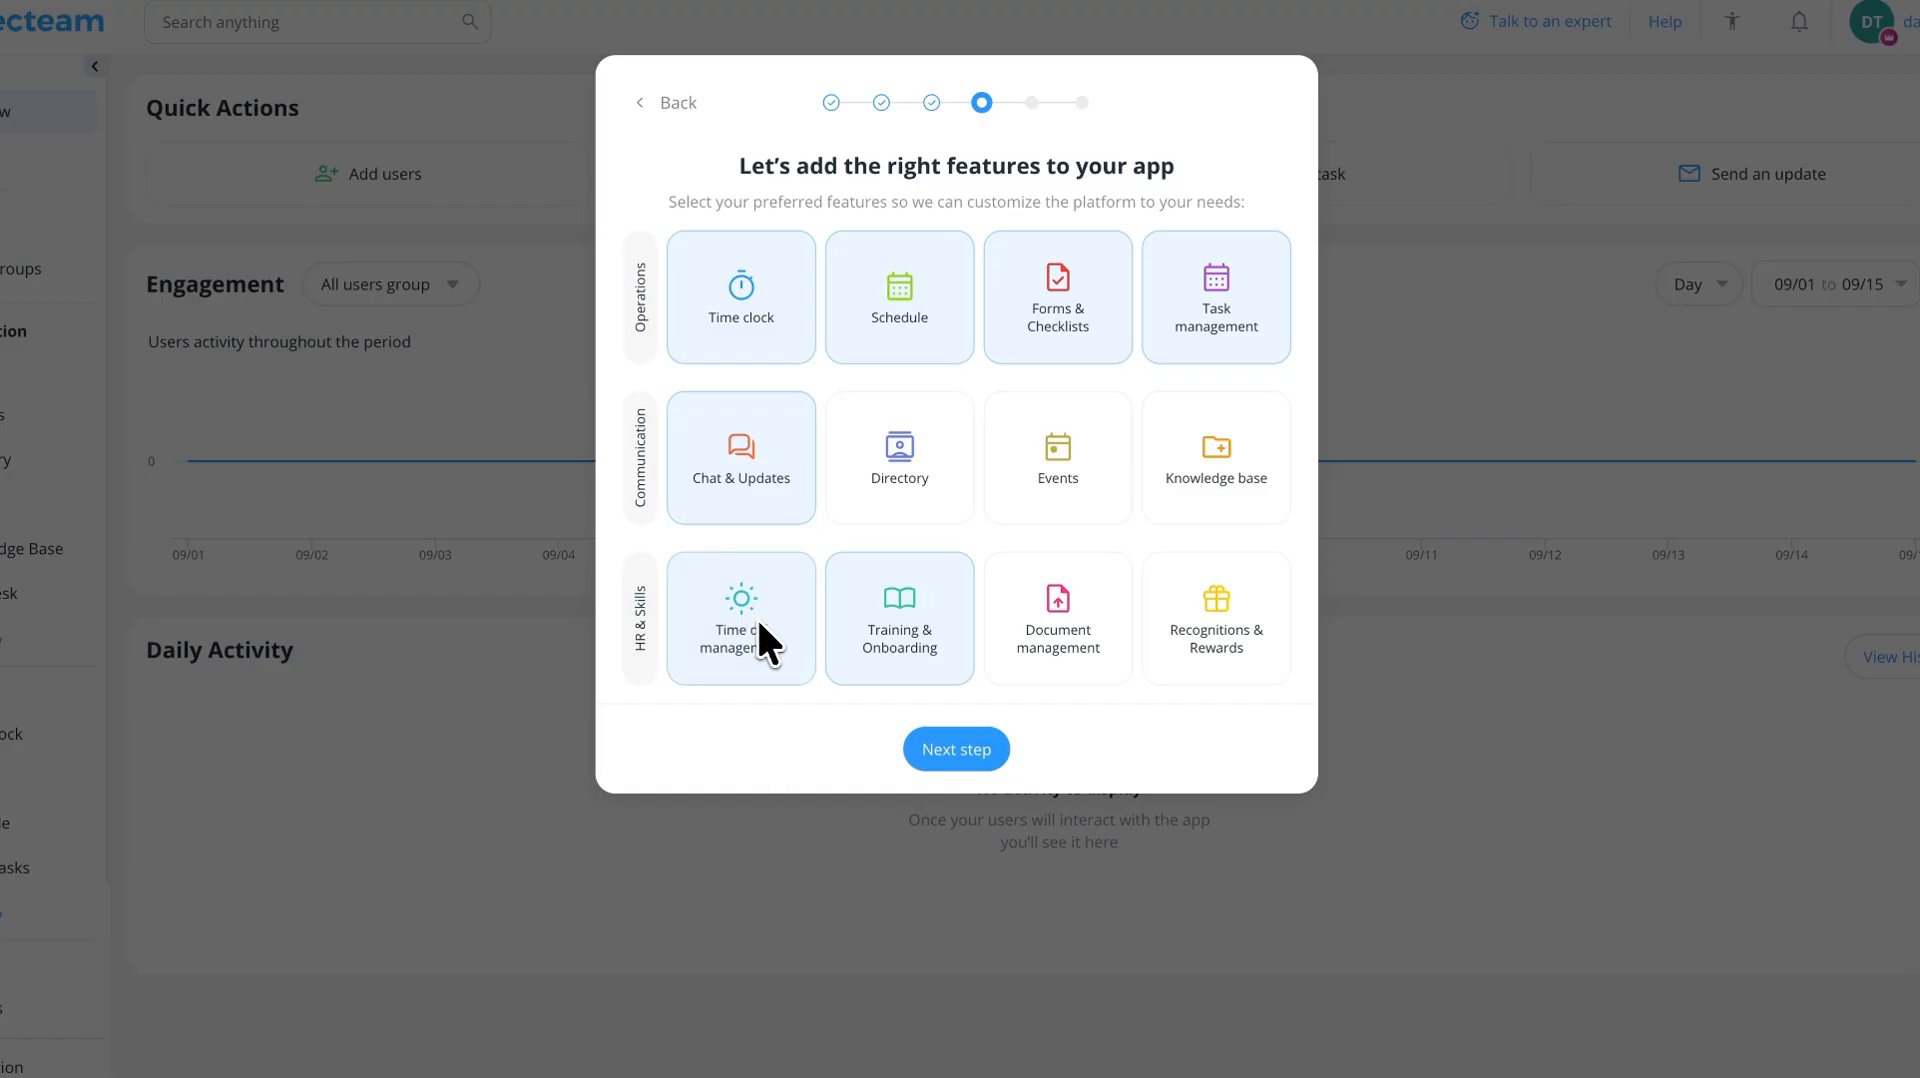
pyautogui.click(1196, 642)
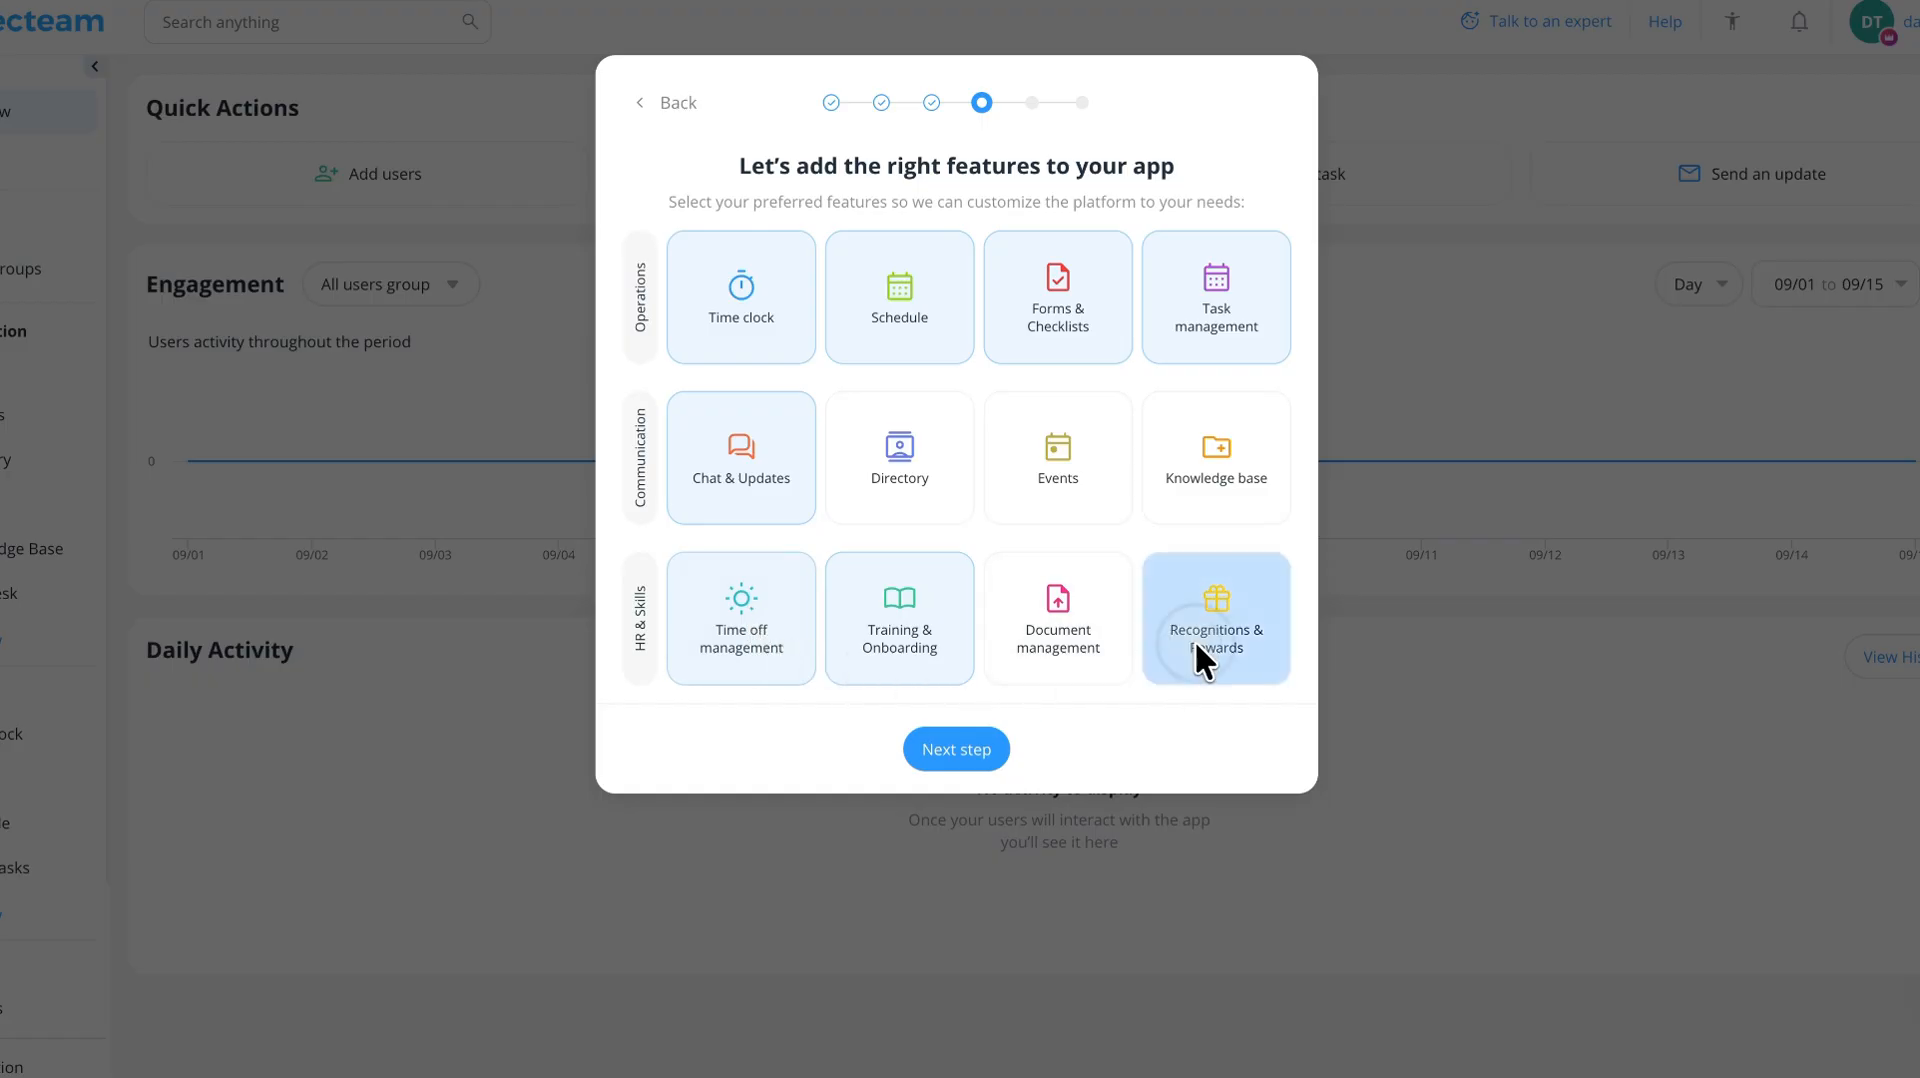
pyautogui.click(963, 753)
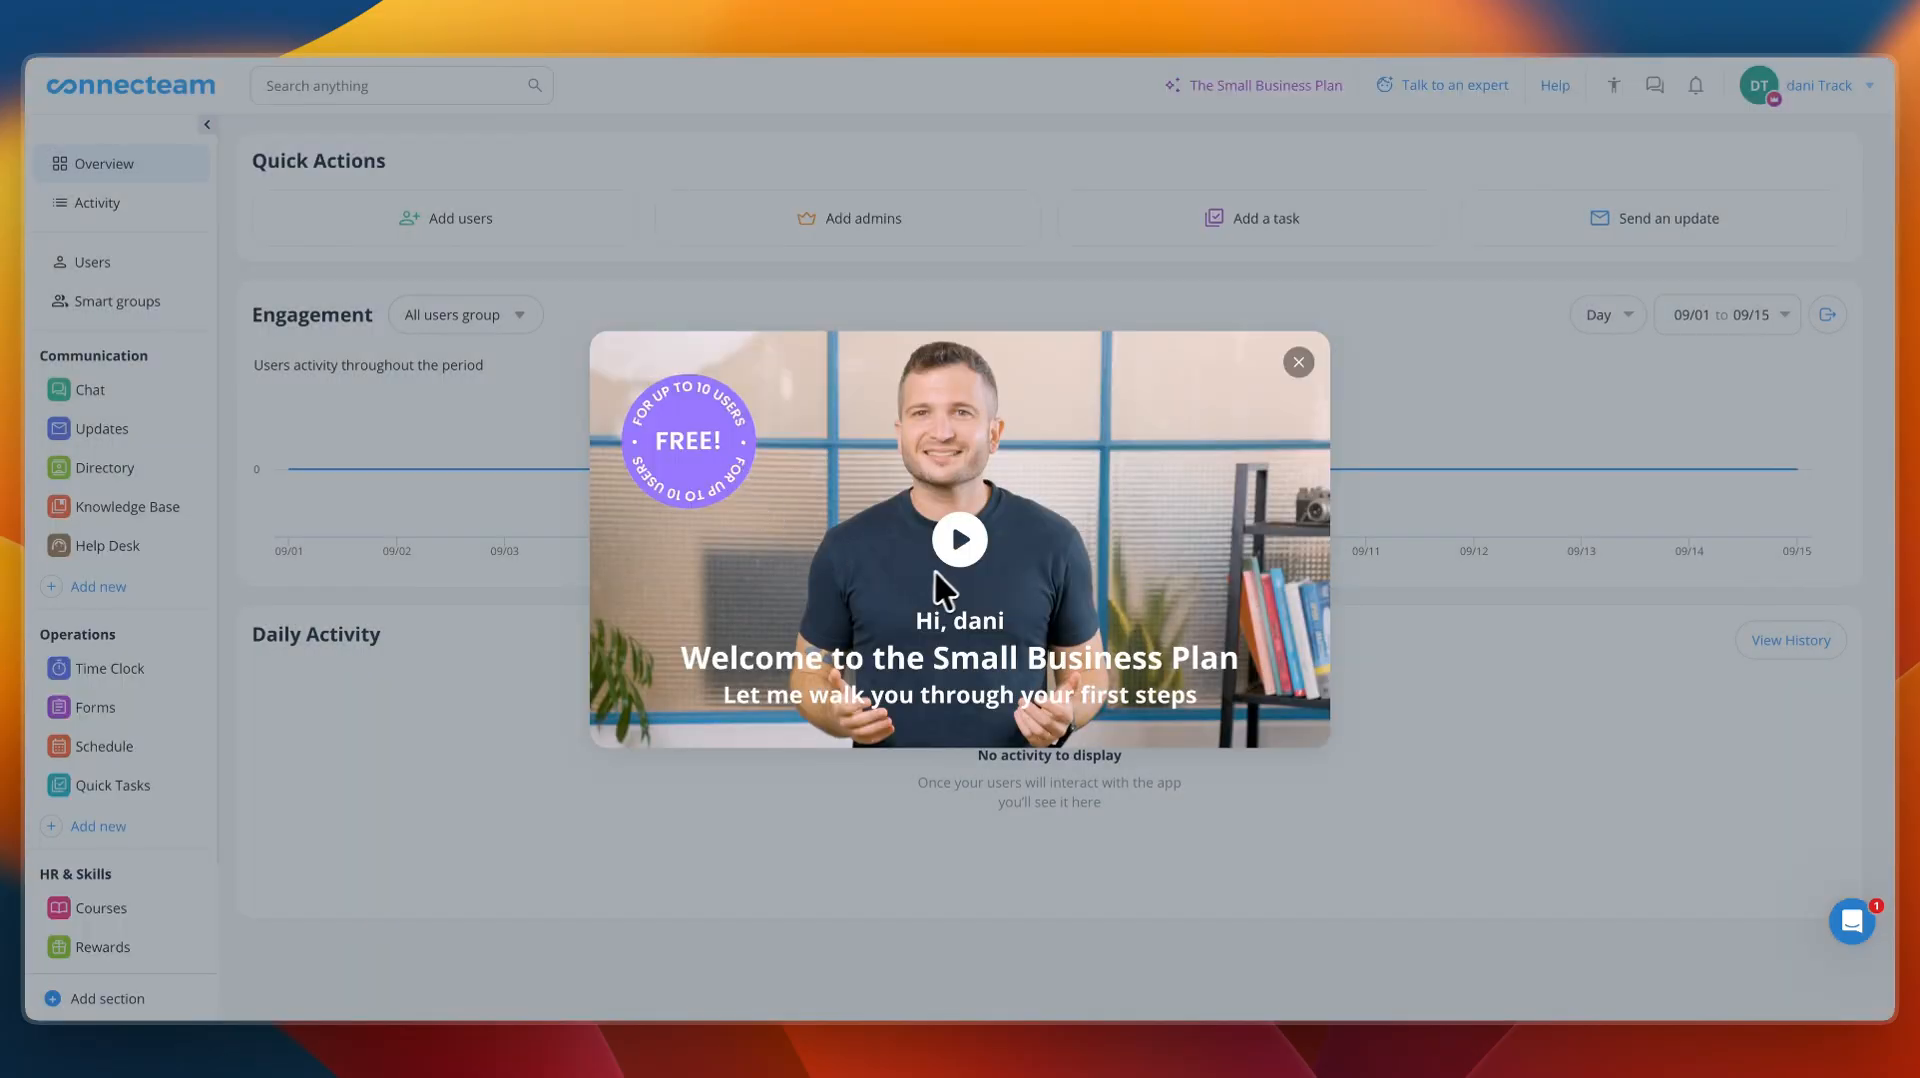
# - Close the welcome video and hide the getting-started tutorial for now
pyautogui.click(1296, 362)
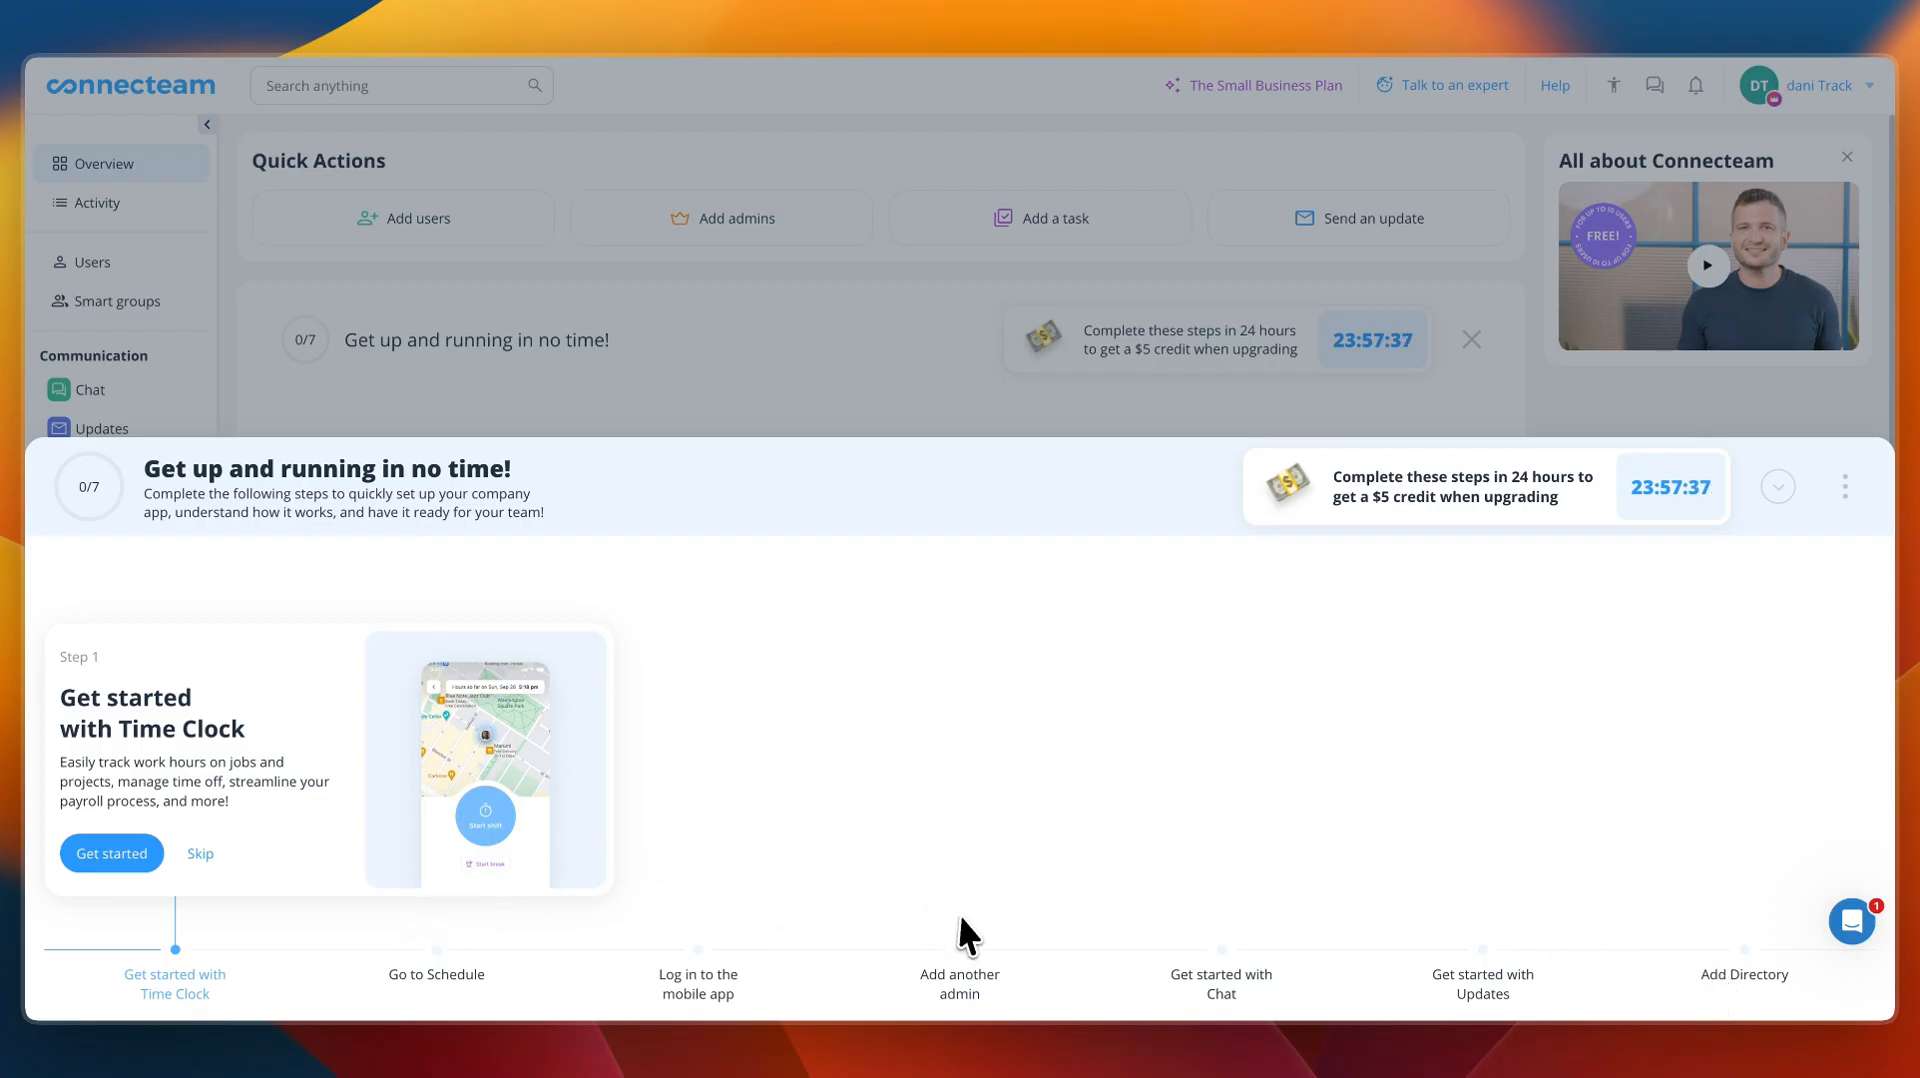
pyautogui.click(1845, 487)
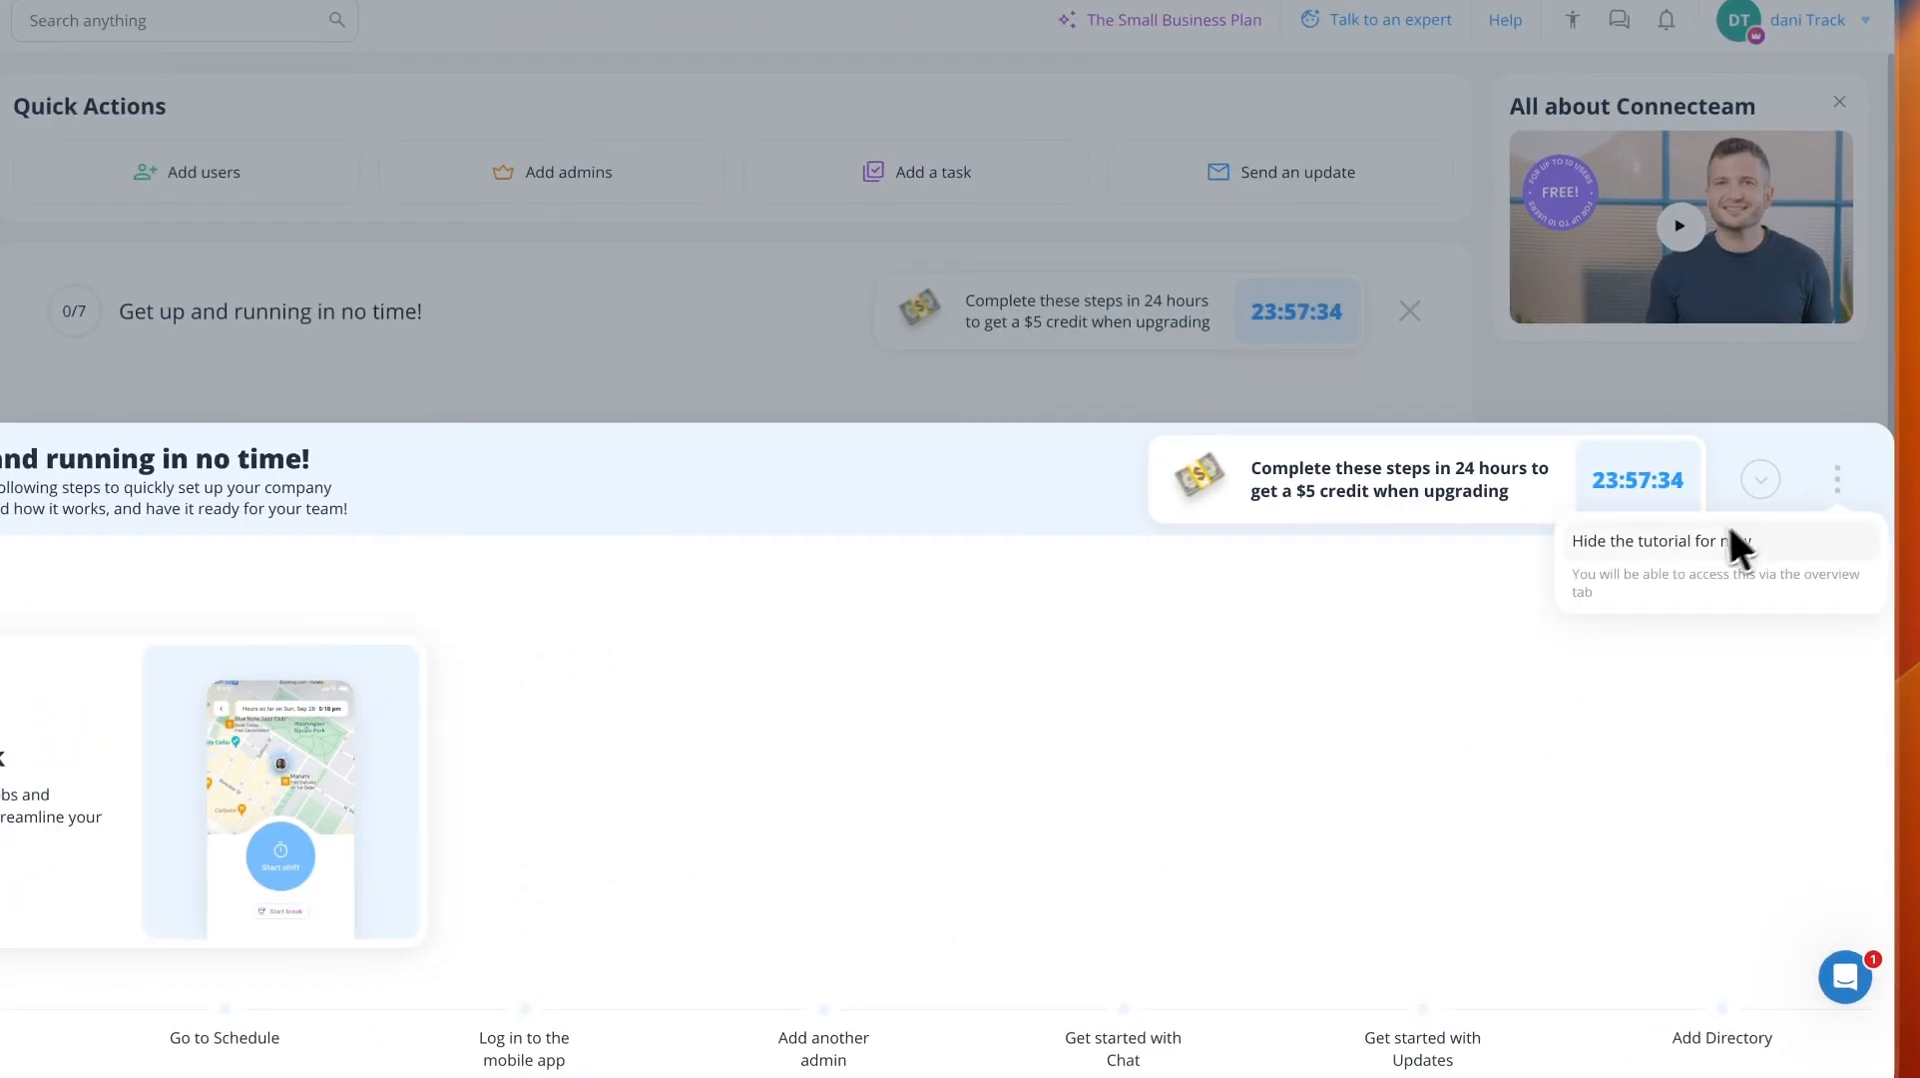
pyautogui.click(1704, 540)
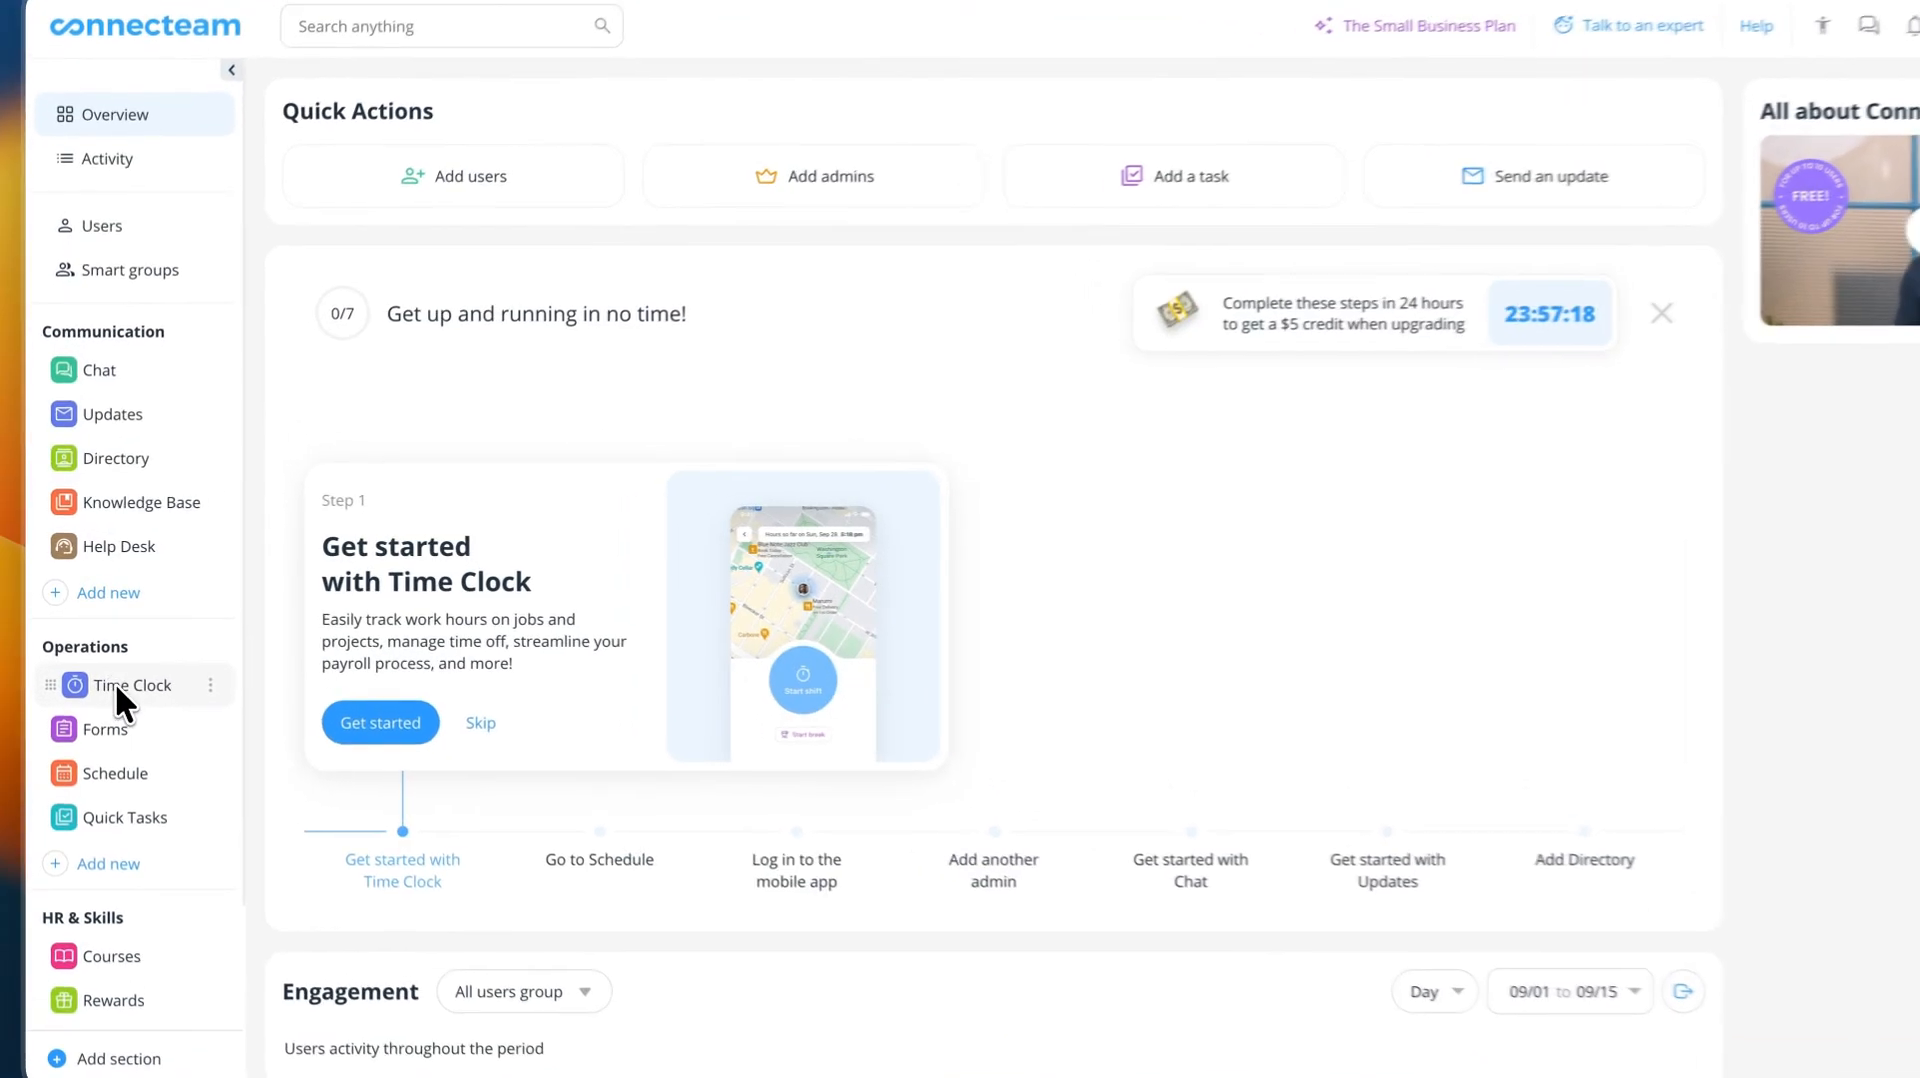
# - Open the Time Clock feature from its introduction page and skip the guided tour
pyautogui.click(116, 686)
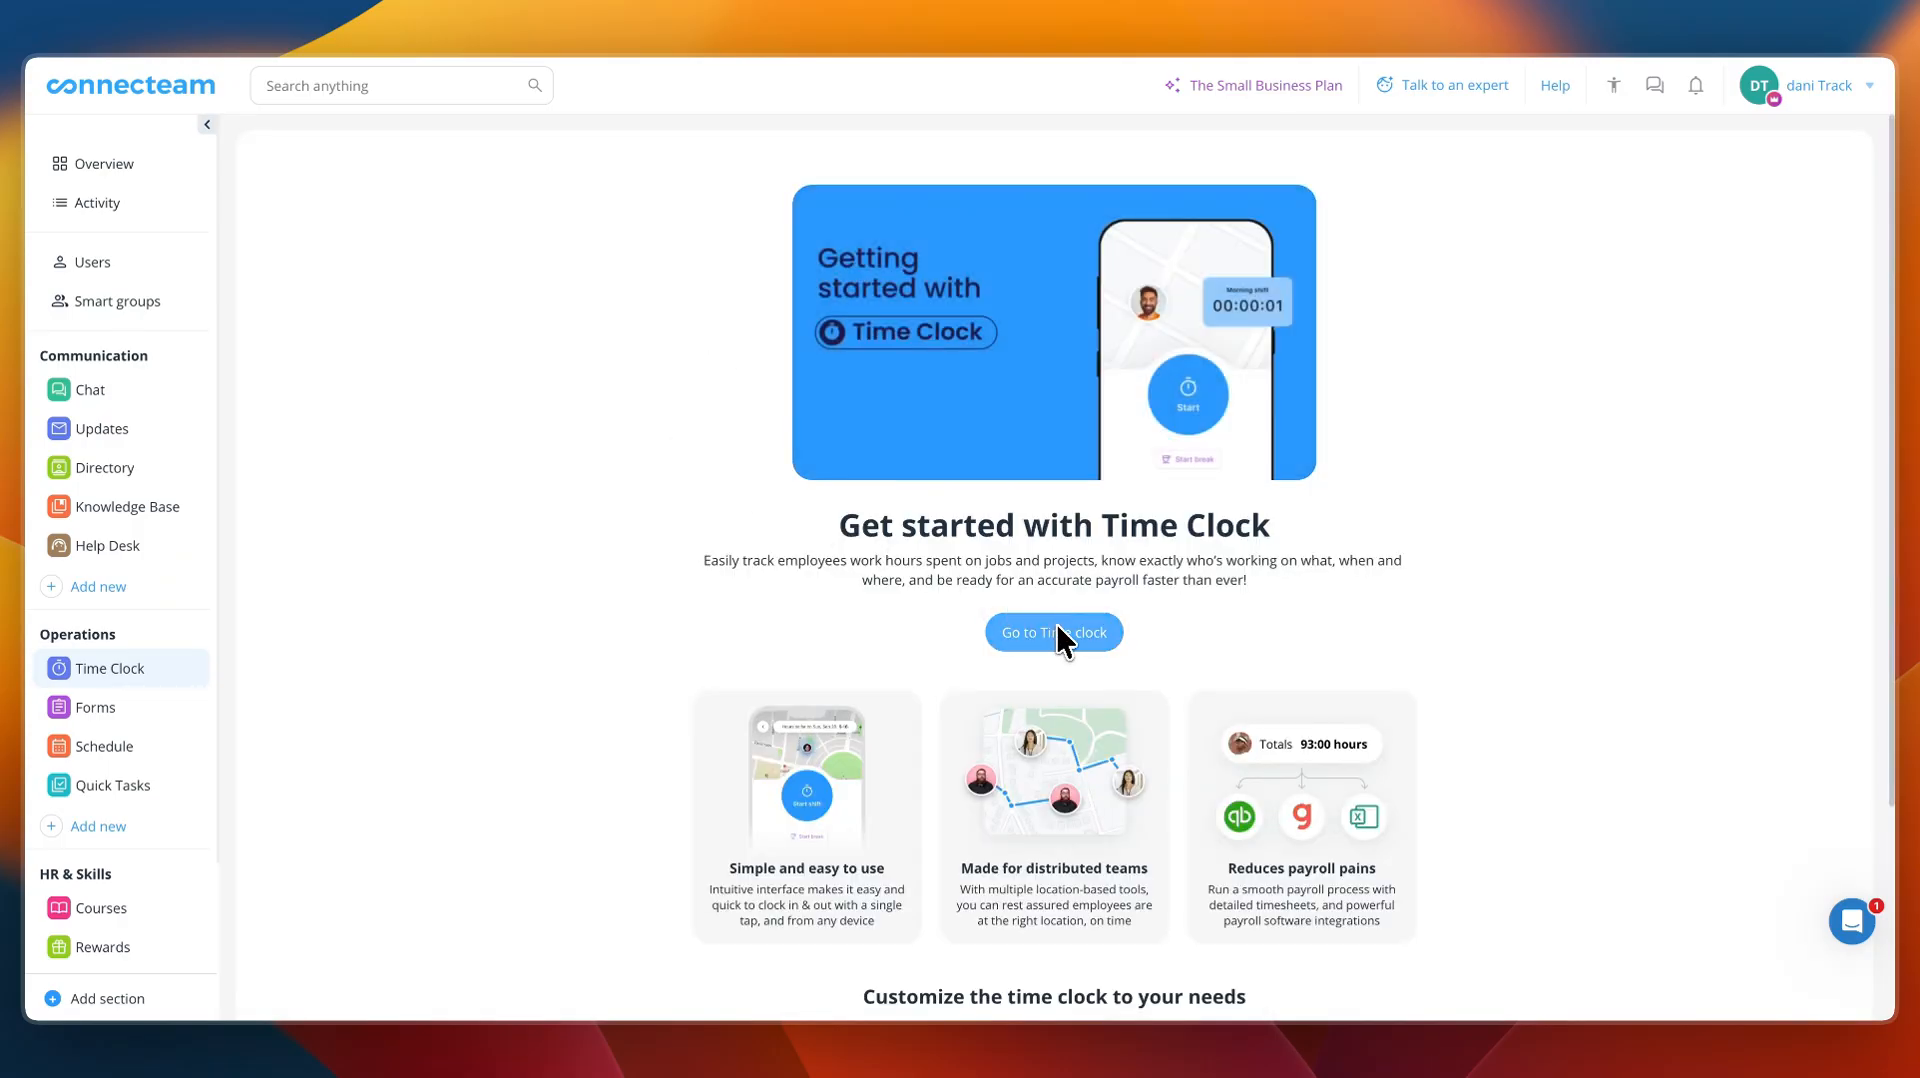
pyautogui.click(1057, 628)
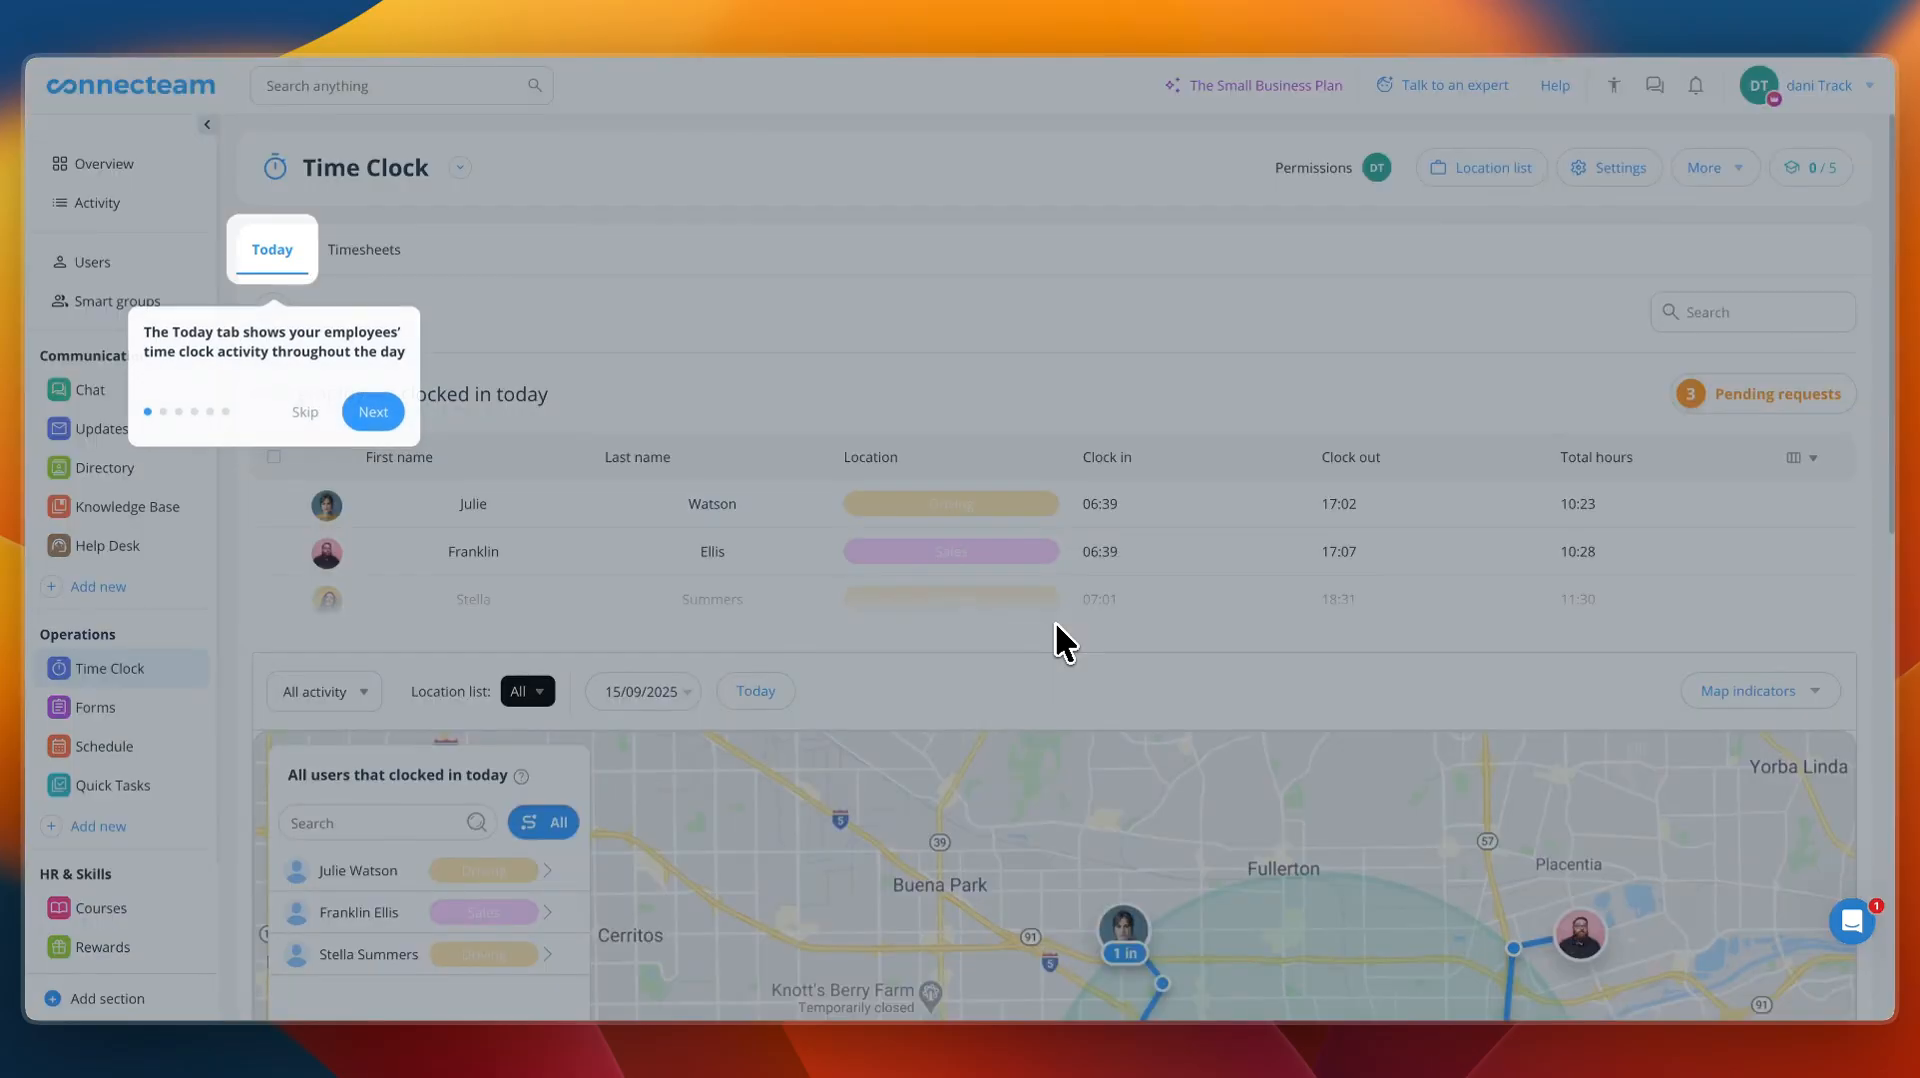
pyautogui.click(312, 410)
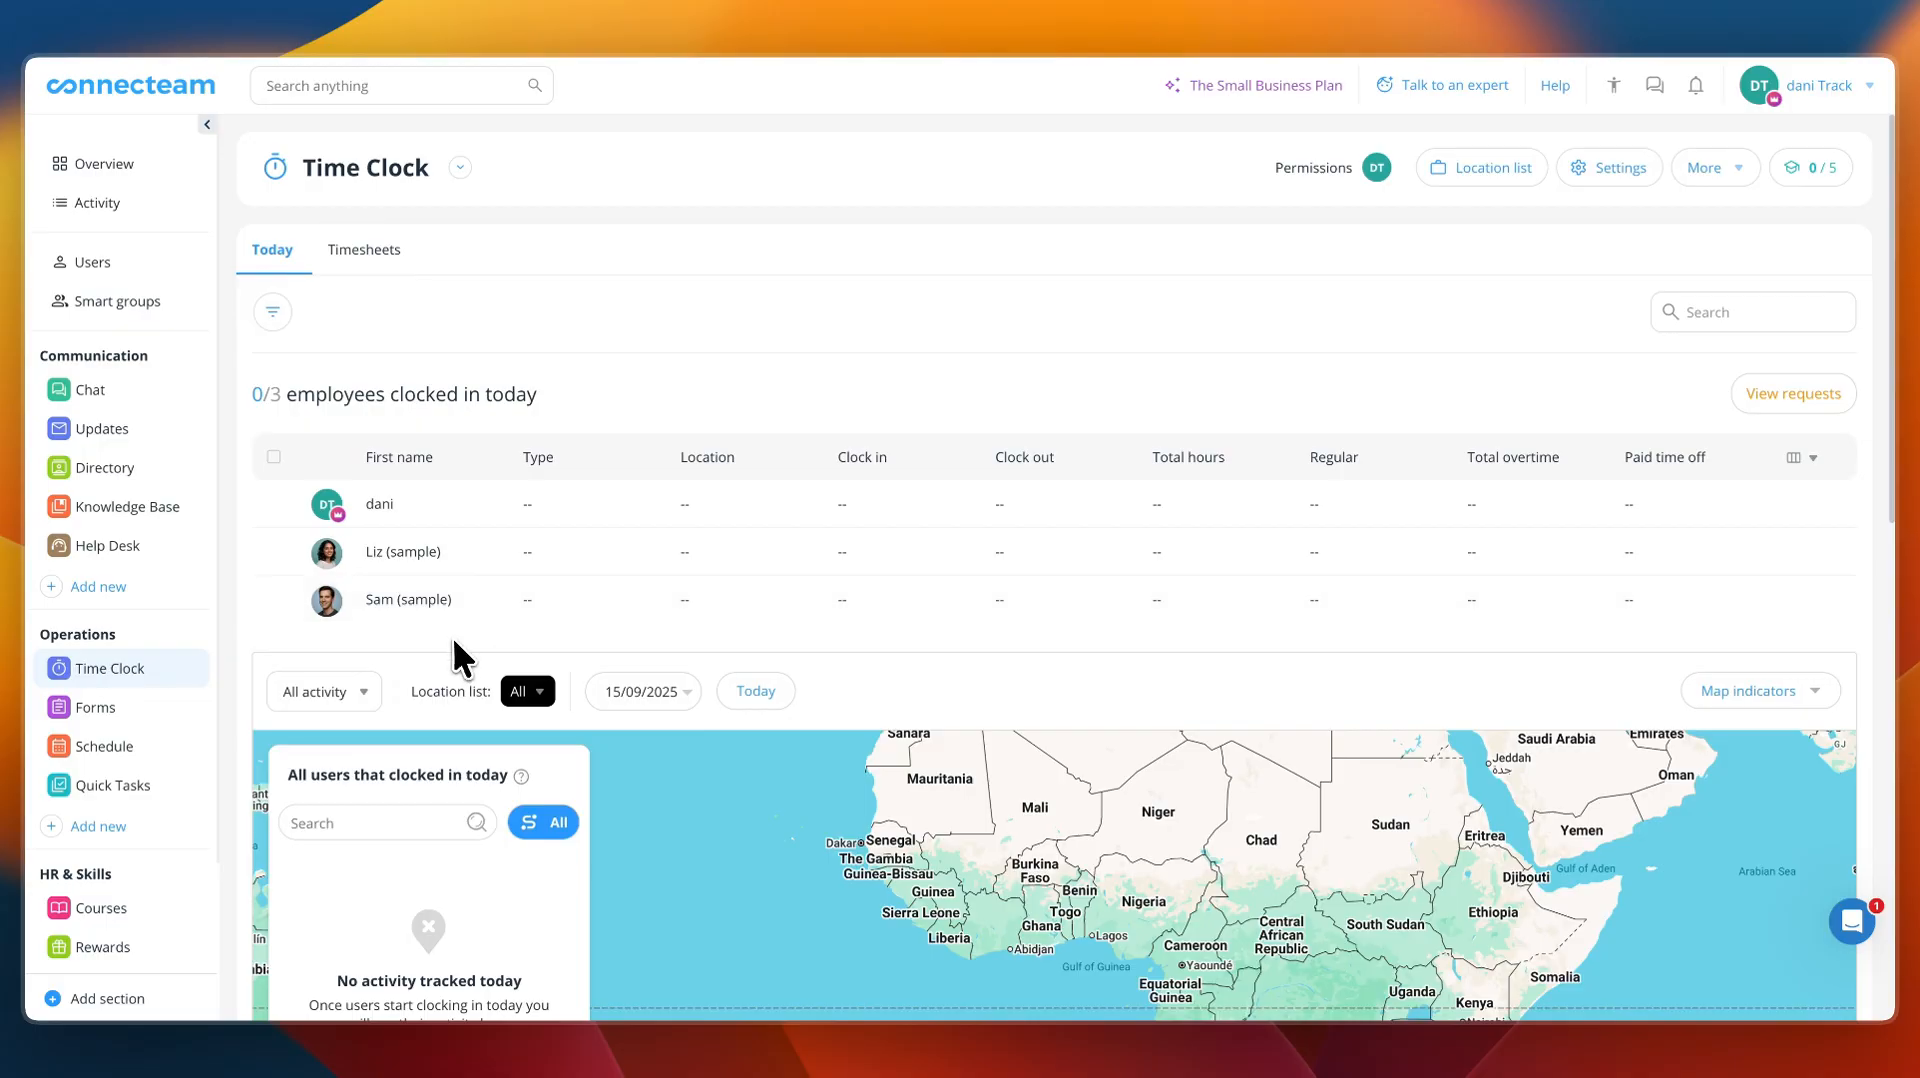
# - Examine the location map and activity section in the Time Clock's view for today
pyautogui.scroll(-5, 440, 648)
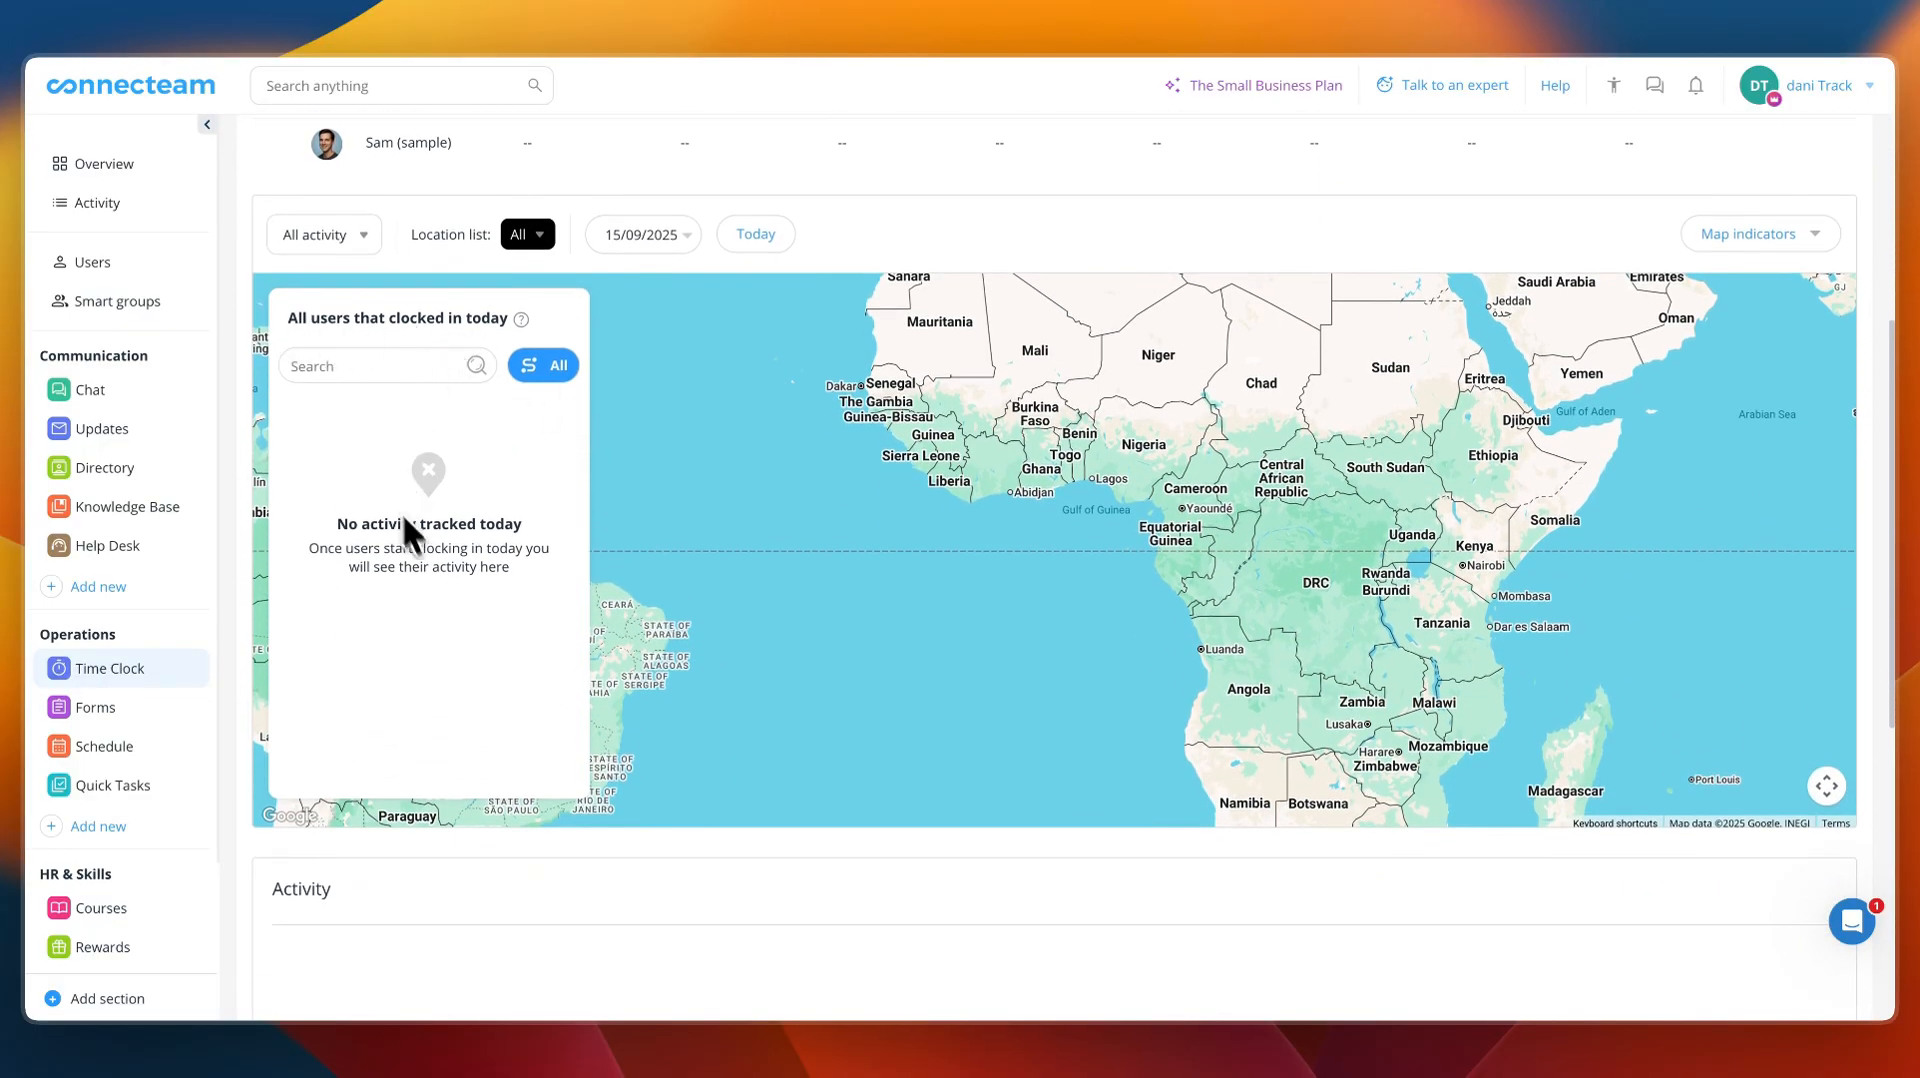
pyautogui.scroll(-2, 1119, 776)
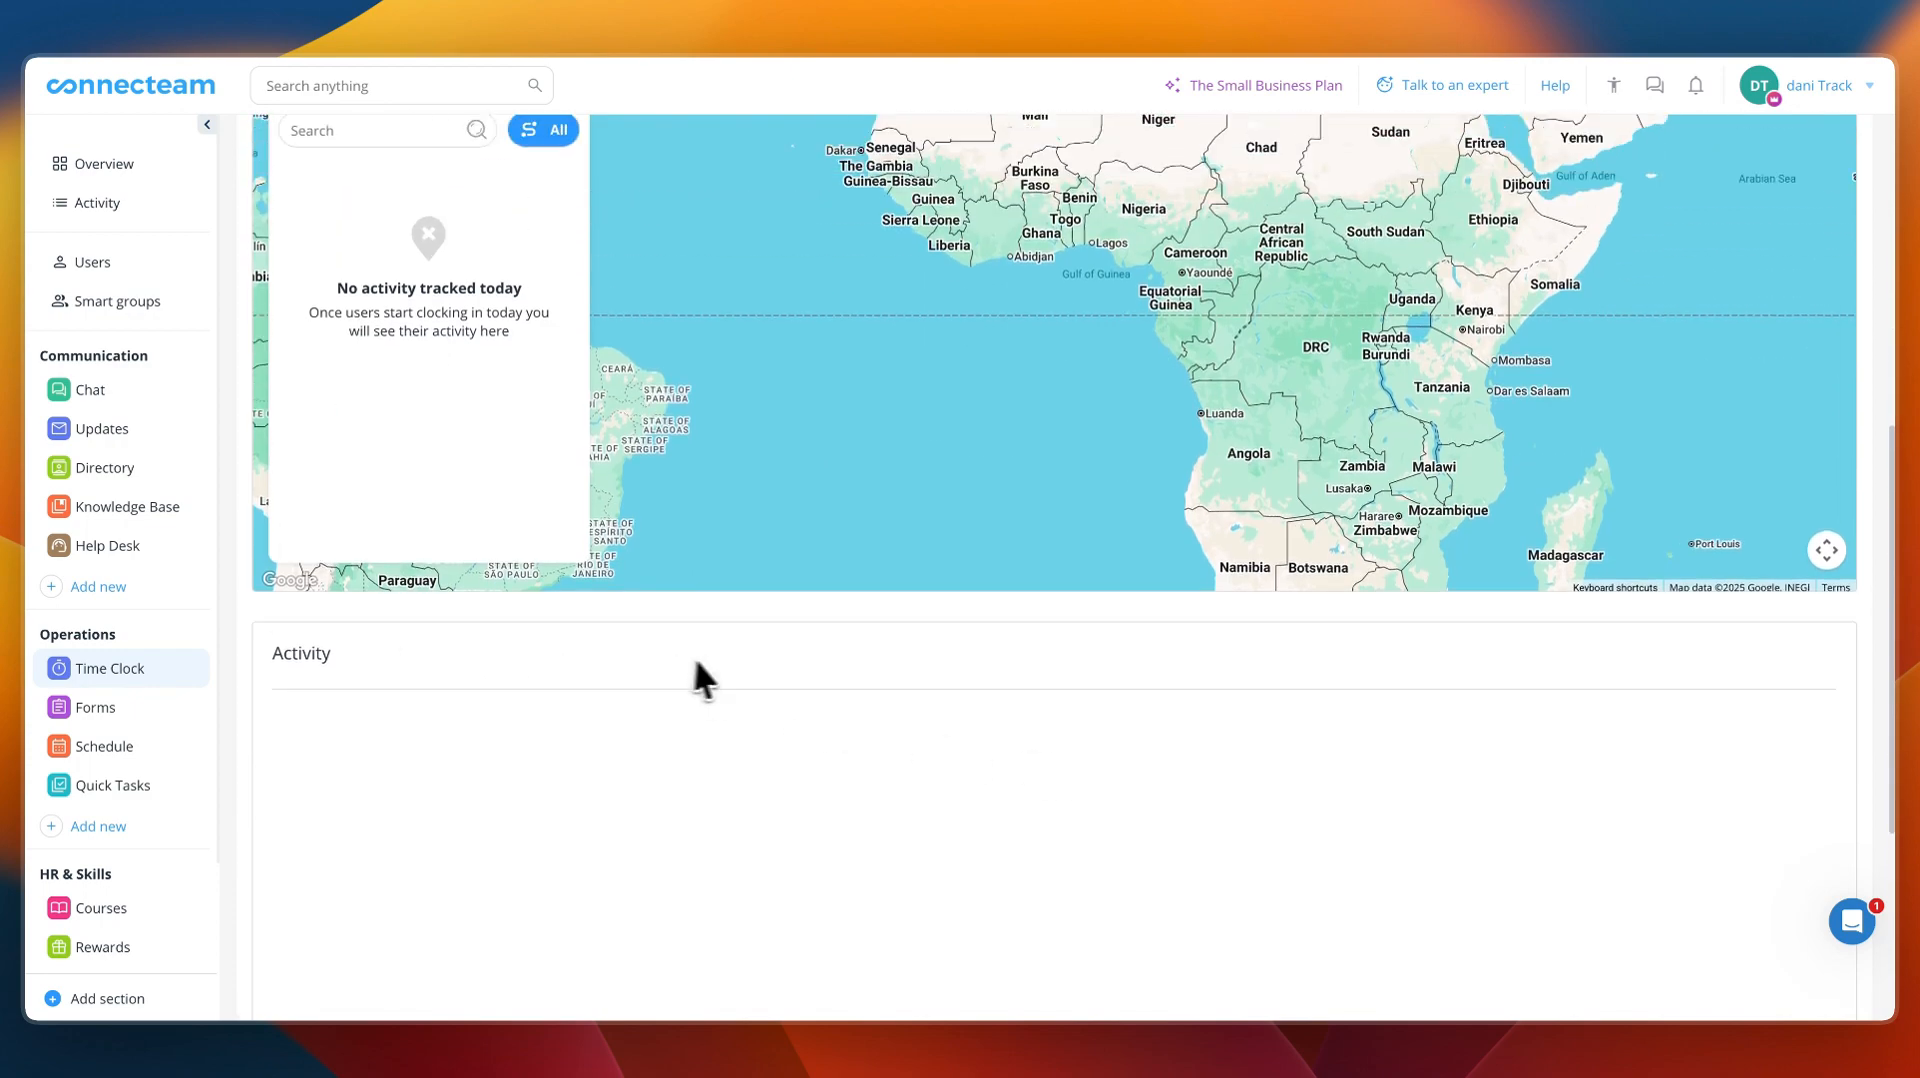
pyautogui.scroll(1, 695, 662)
pyautogui.scroll(-1, 1076, 422)
pyautogui.moveTo(968, 454); pyautogui.dragTo(1150, 574)
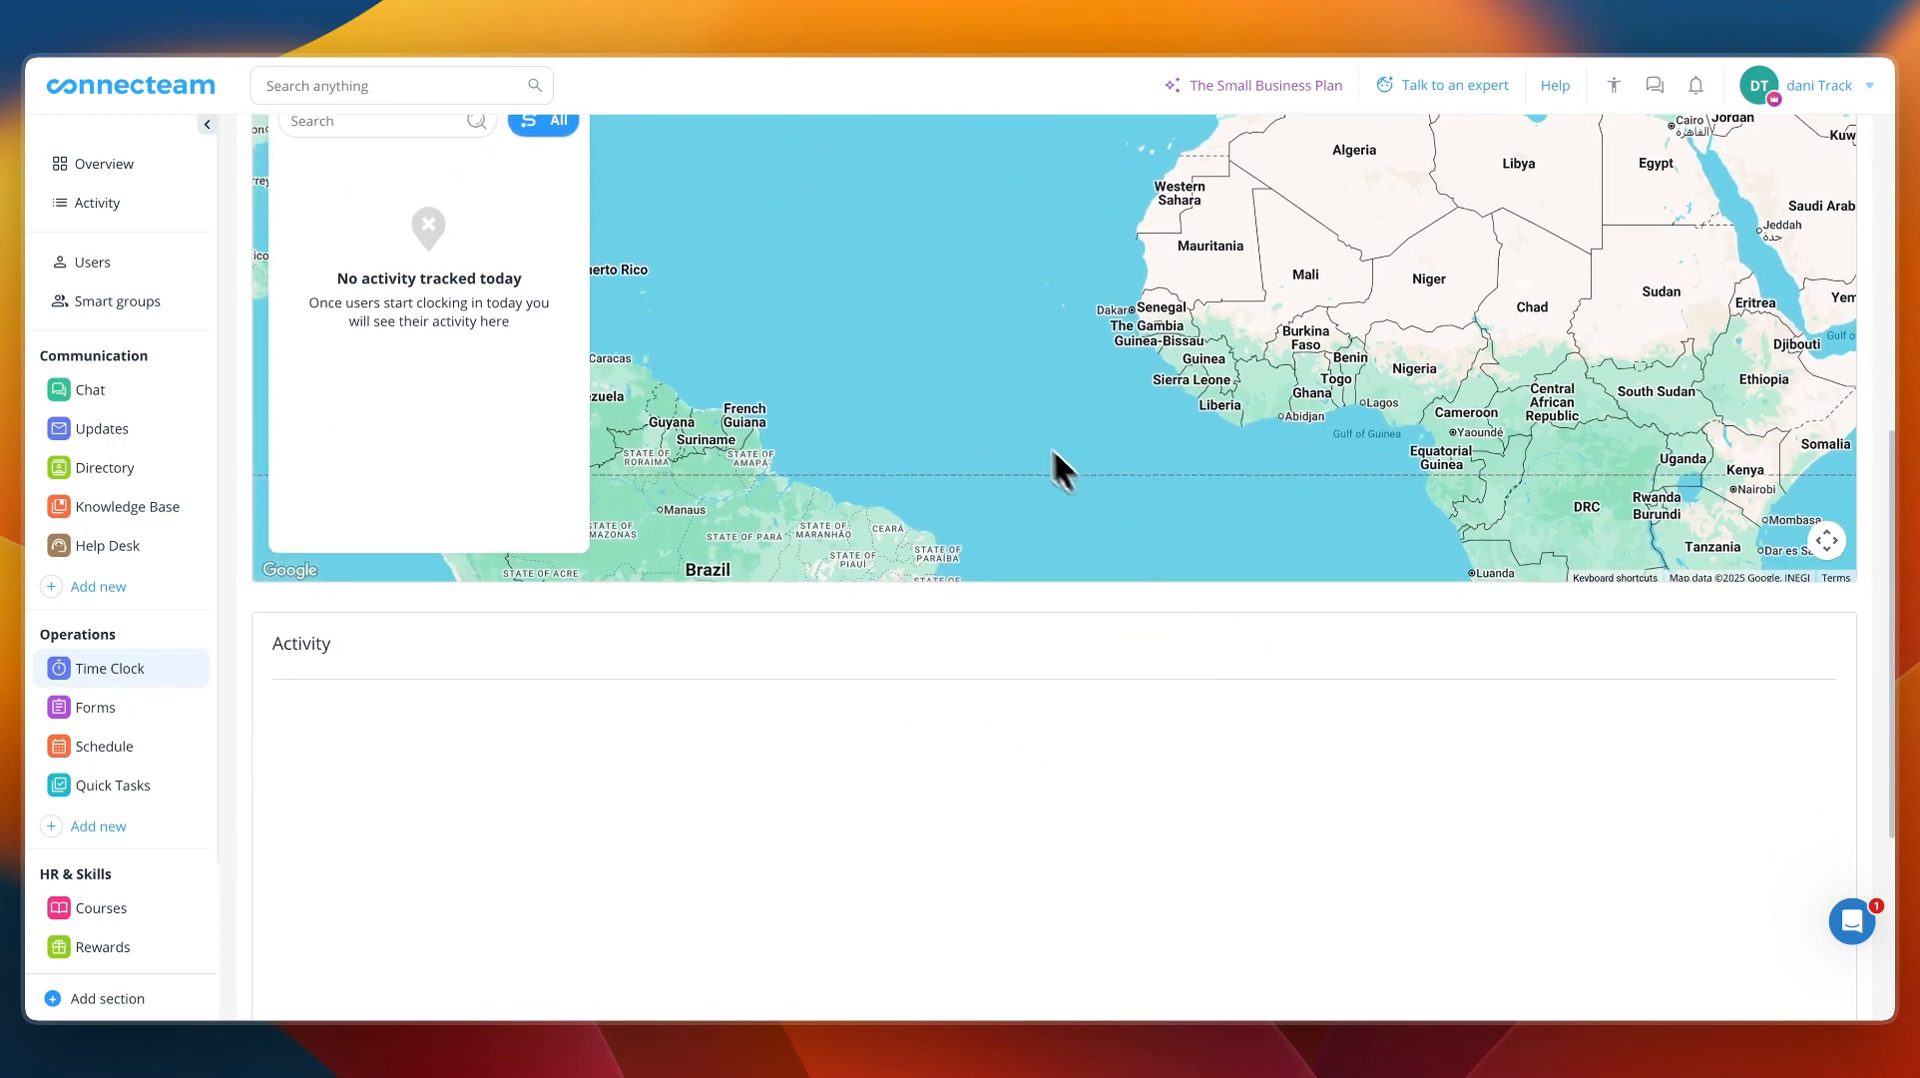
pyautogui.scroll(6, 1030, 435)
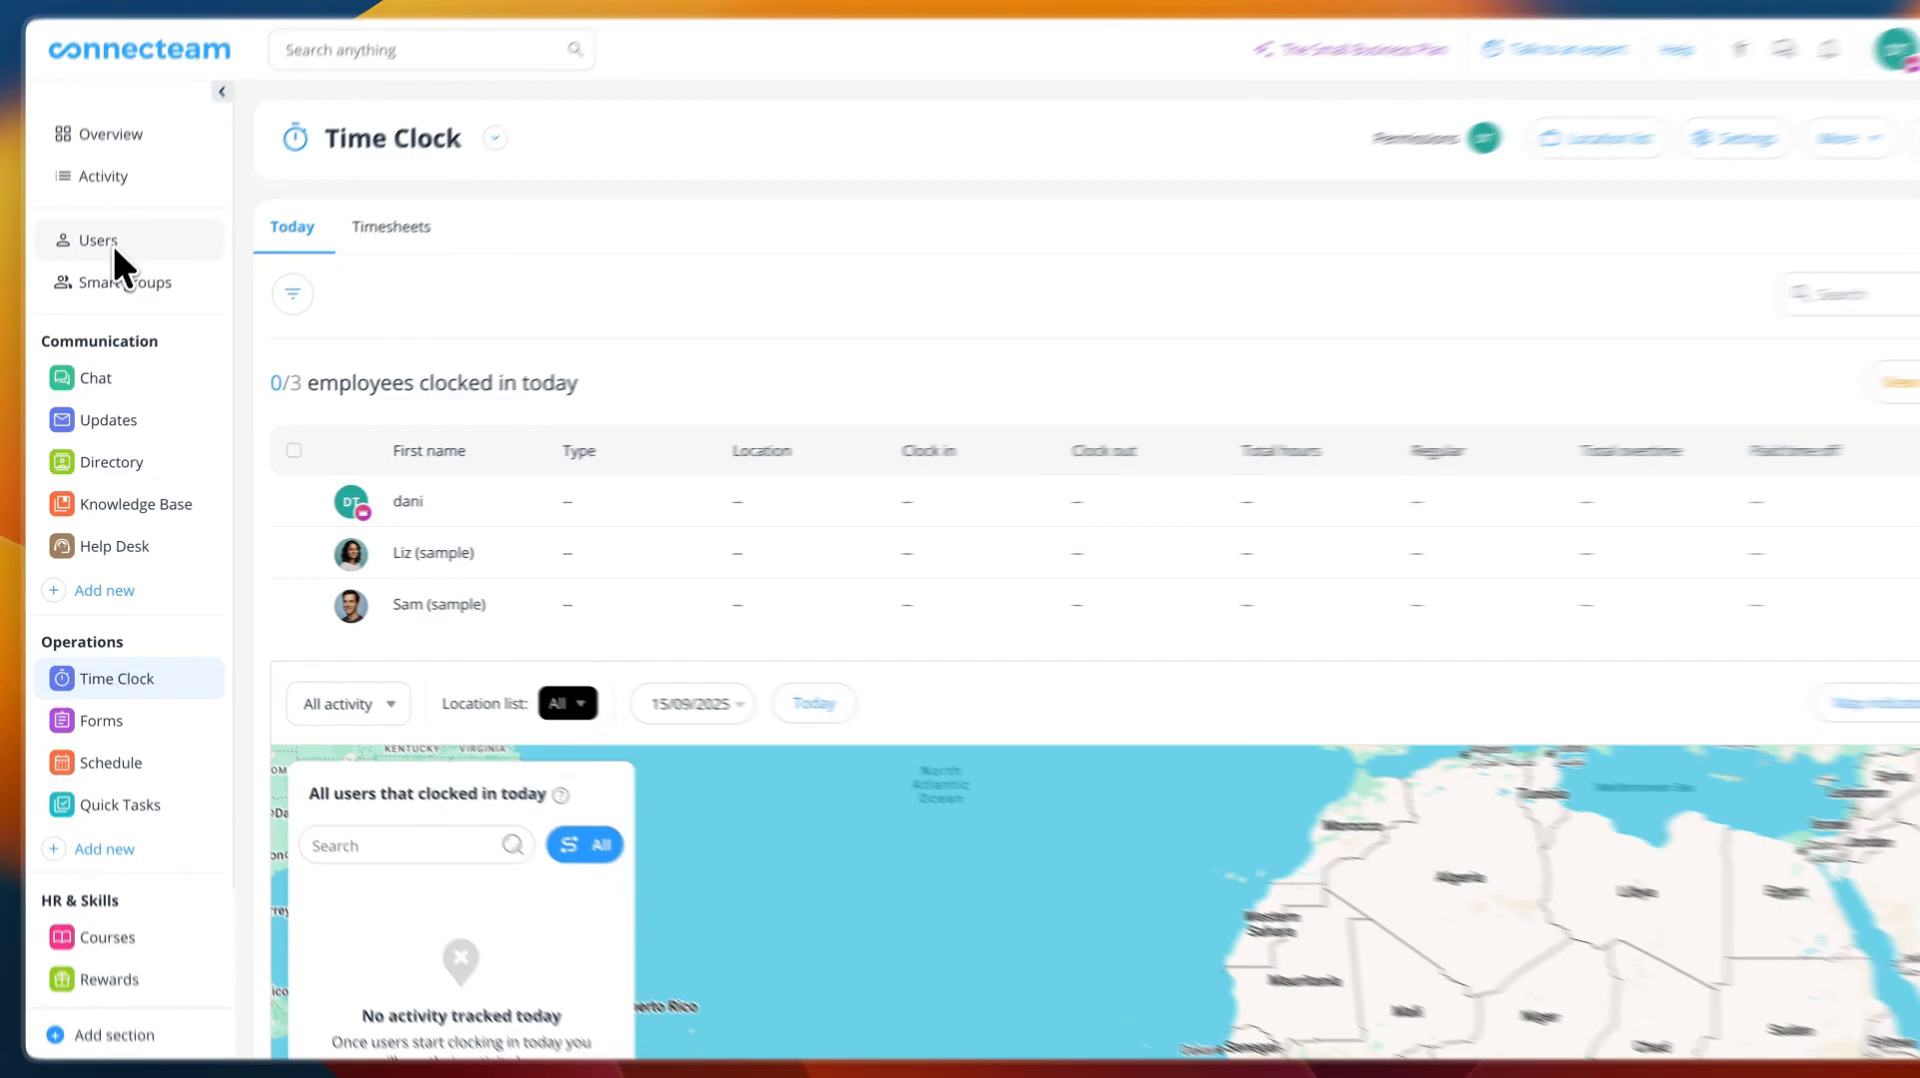
# - Permanently delete the two sample users from the Users list
pyautogui.click(113, 250)
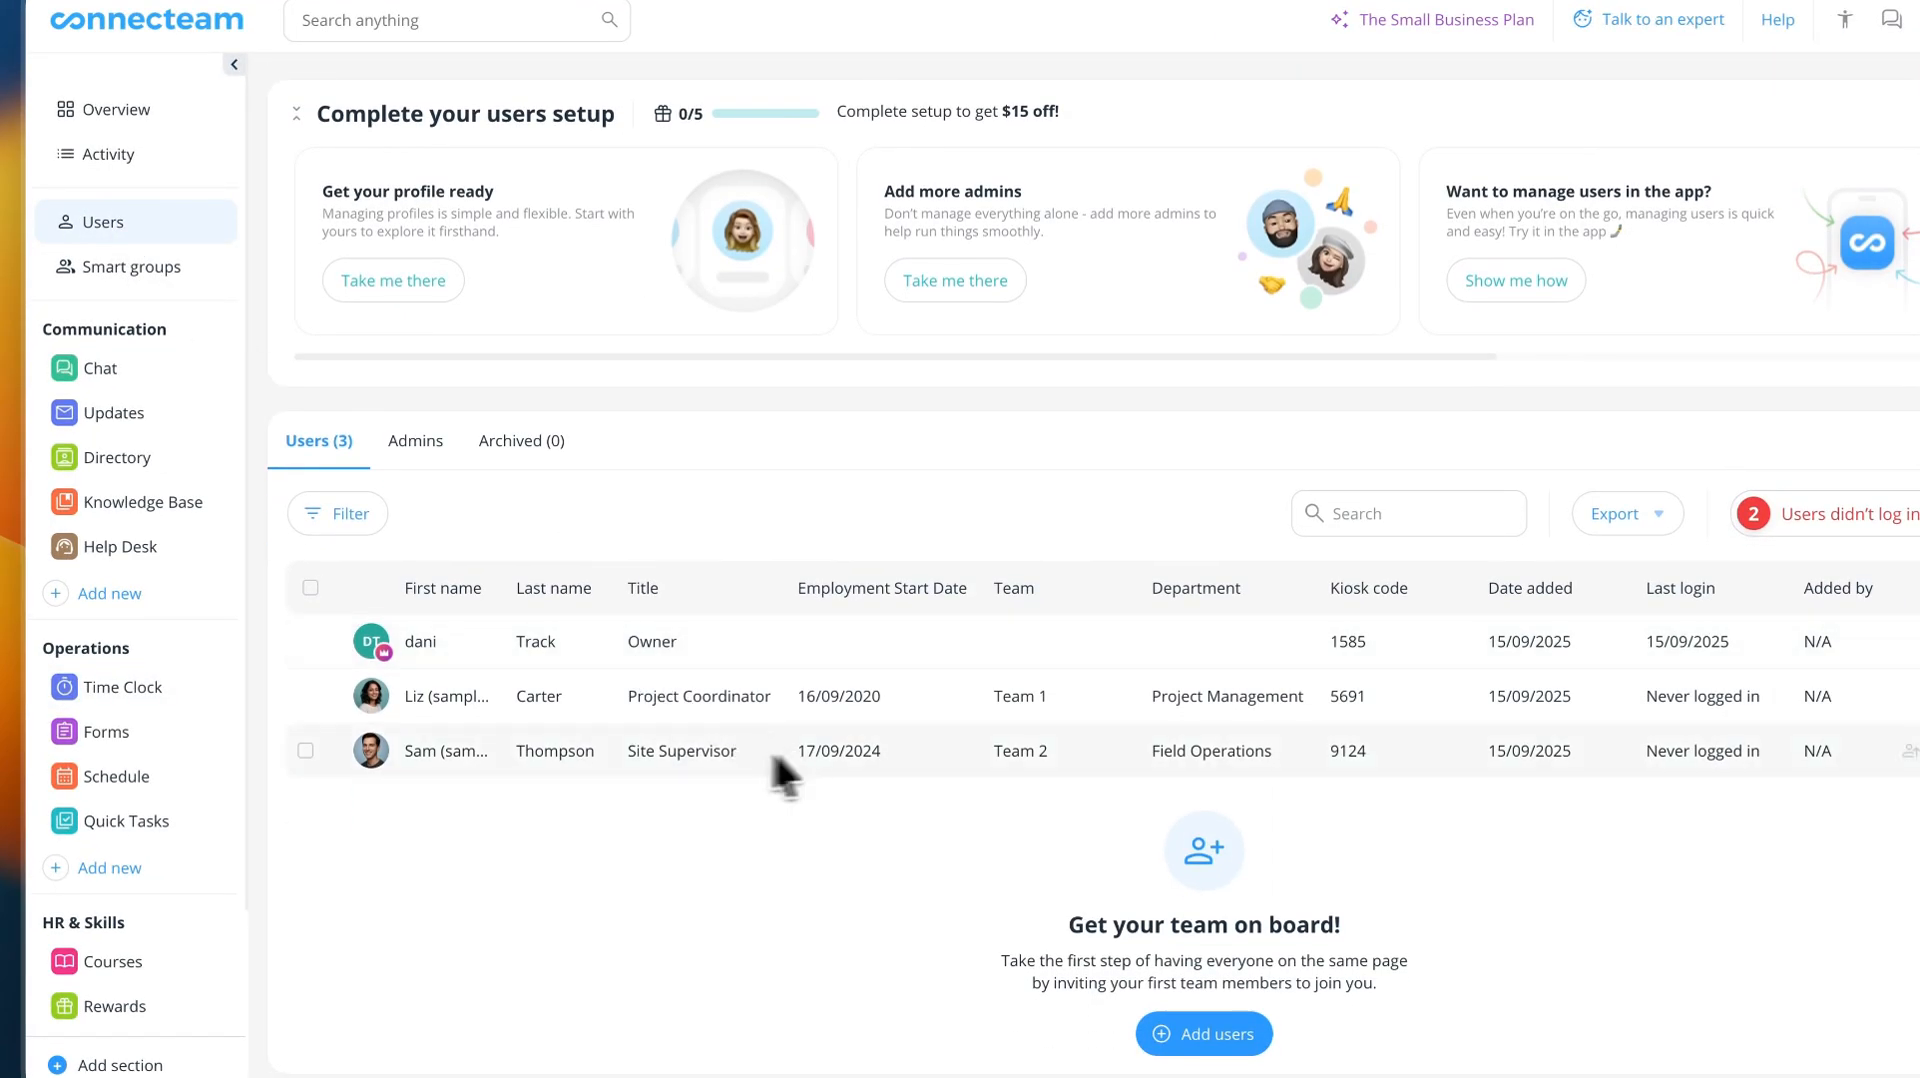
pyautogui.click(304, 751)
pyautogui.click(305, 695)
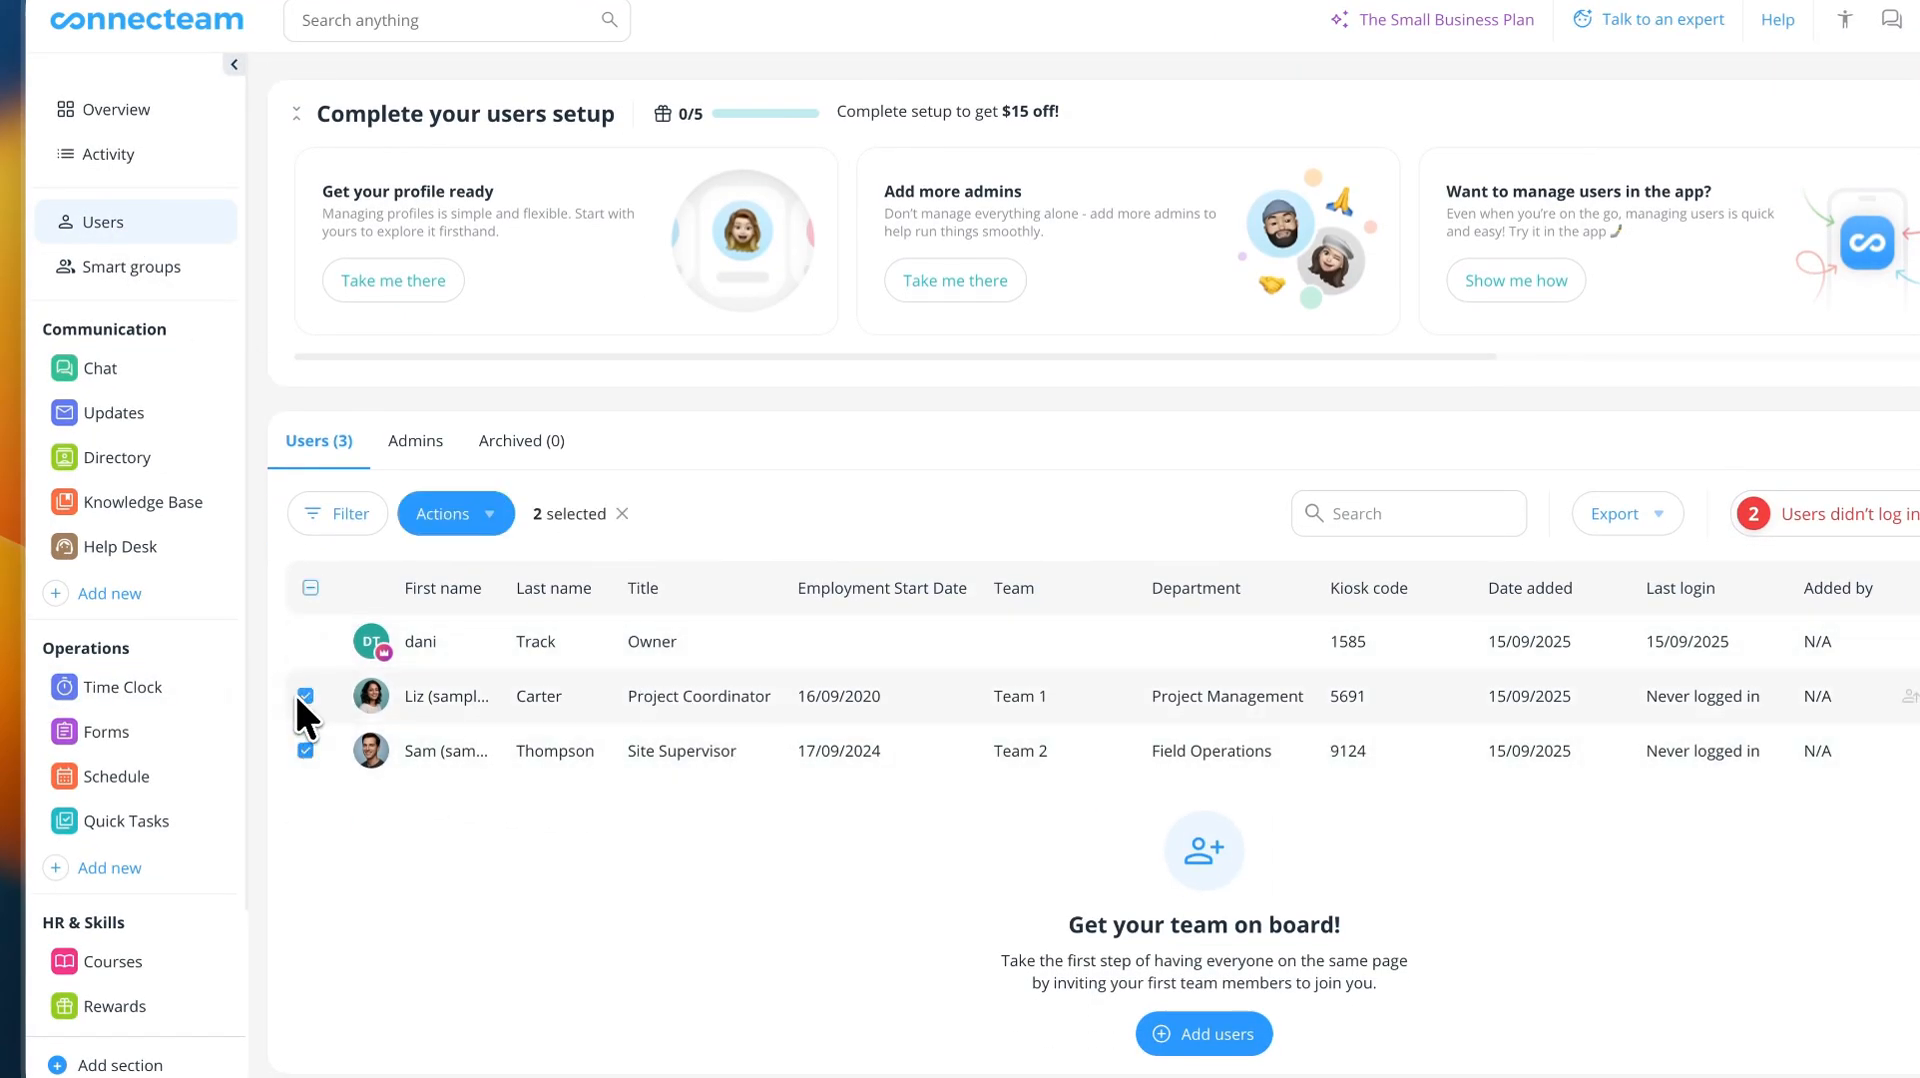
pyautogui.click(484, 509)
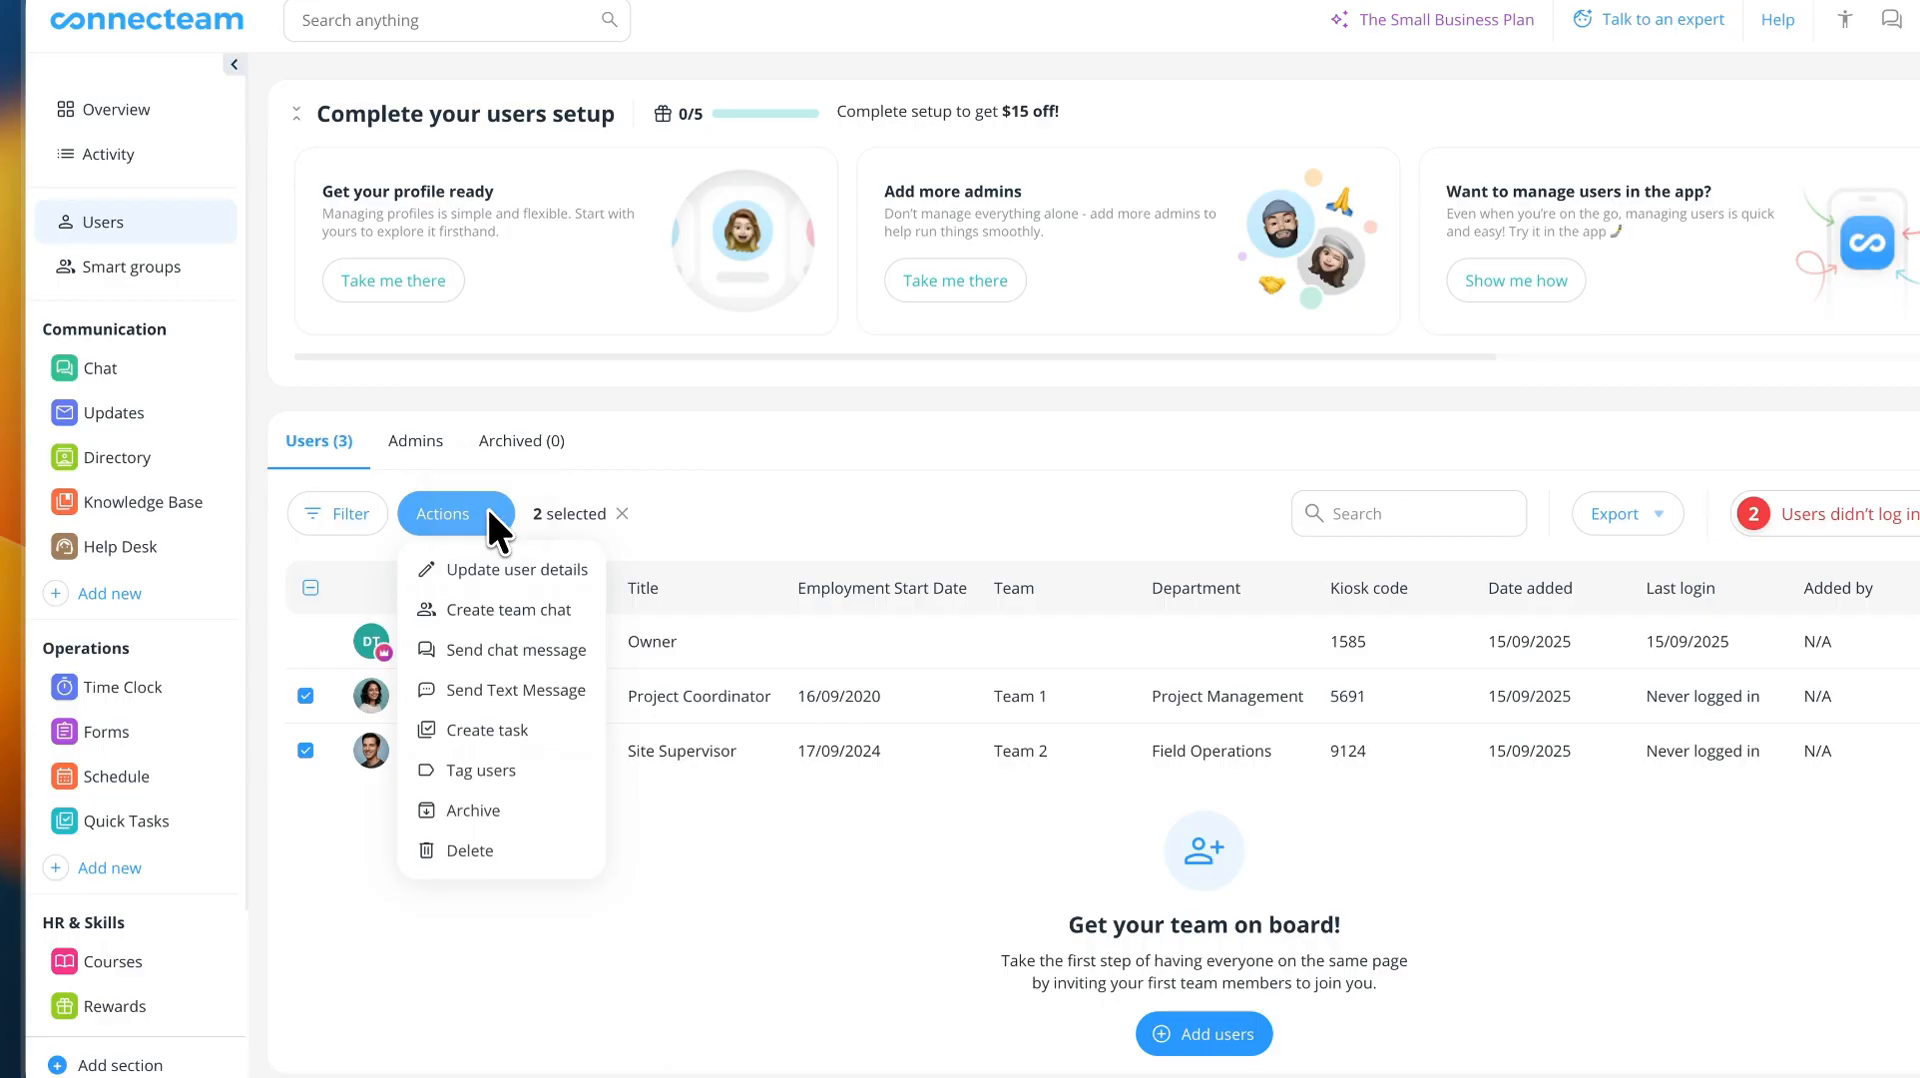
pyautogui.click(452, 850)
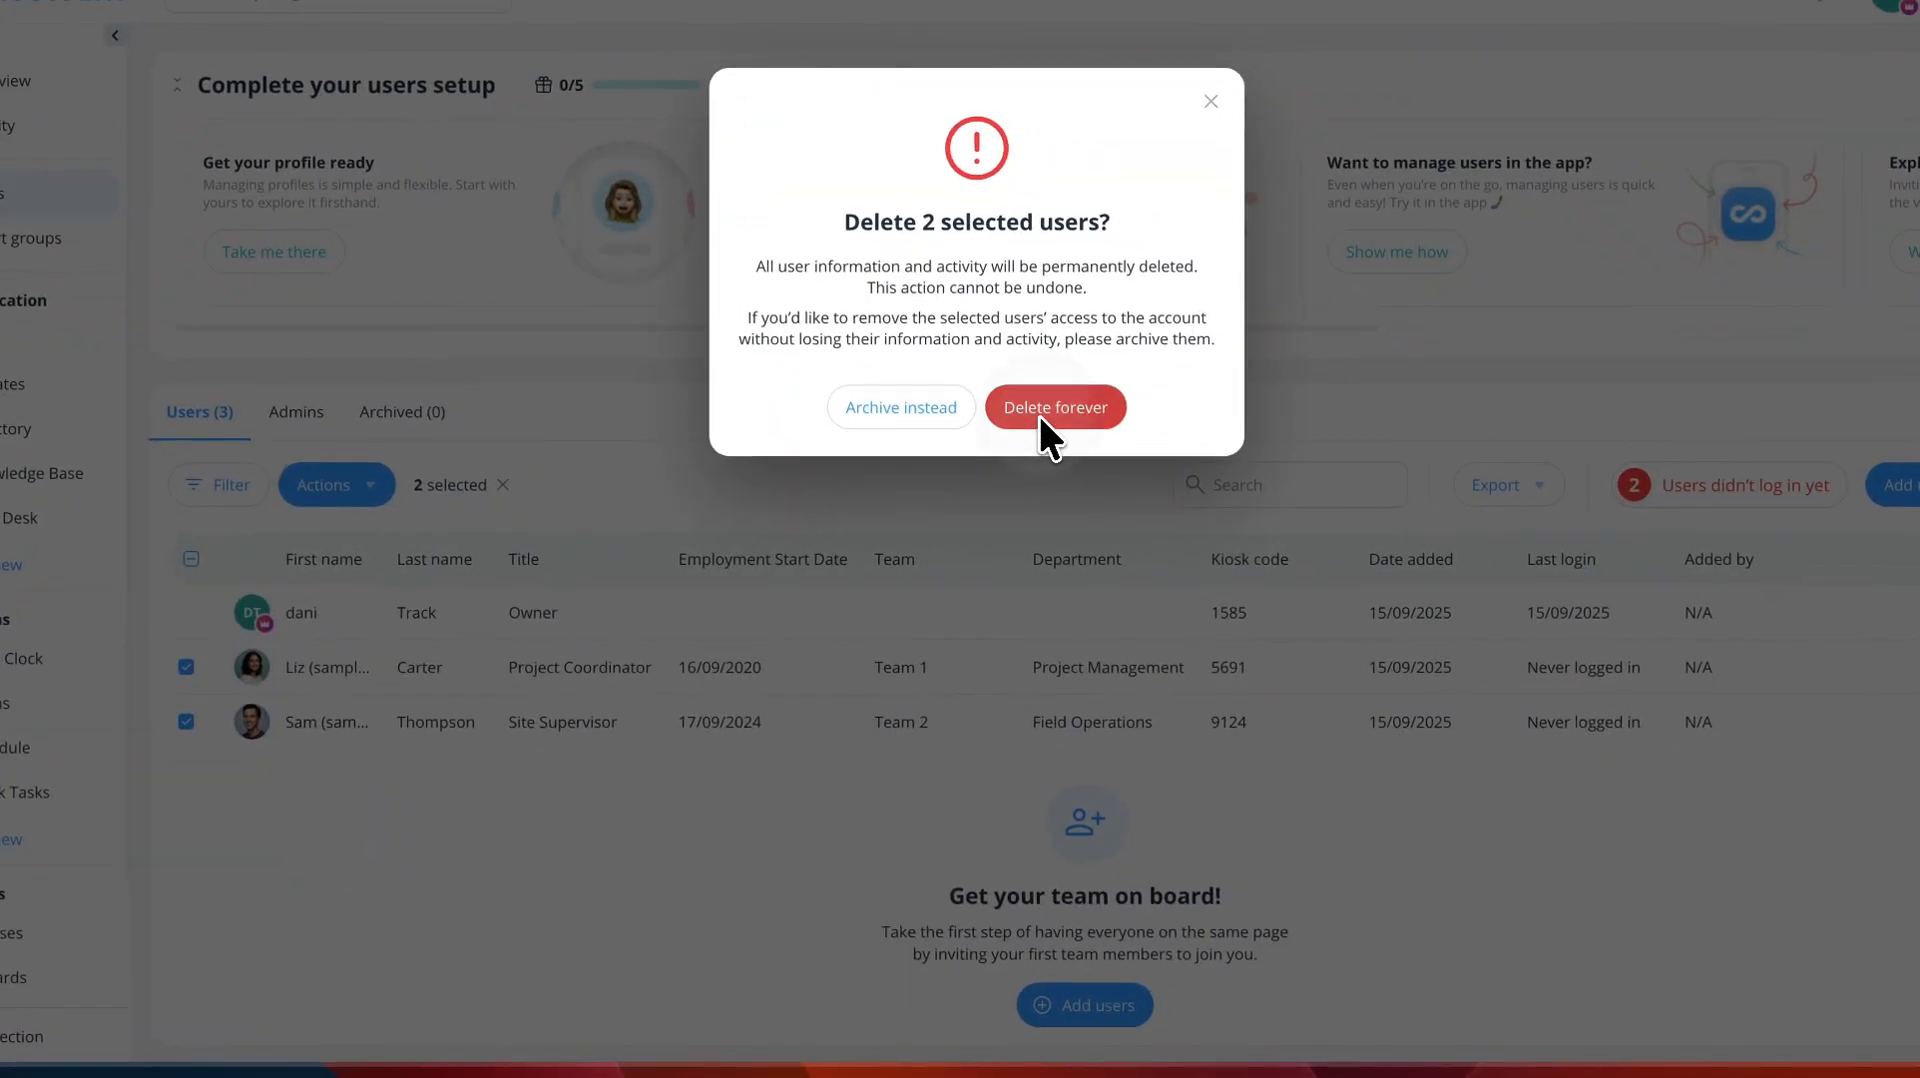
pyautogui.click(1040, 416)
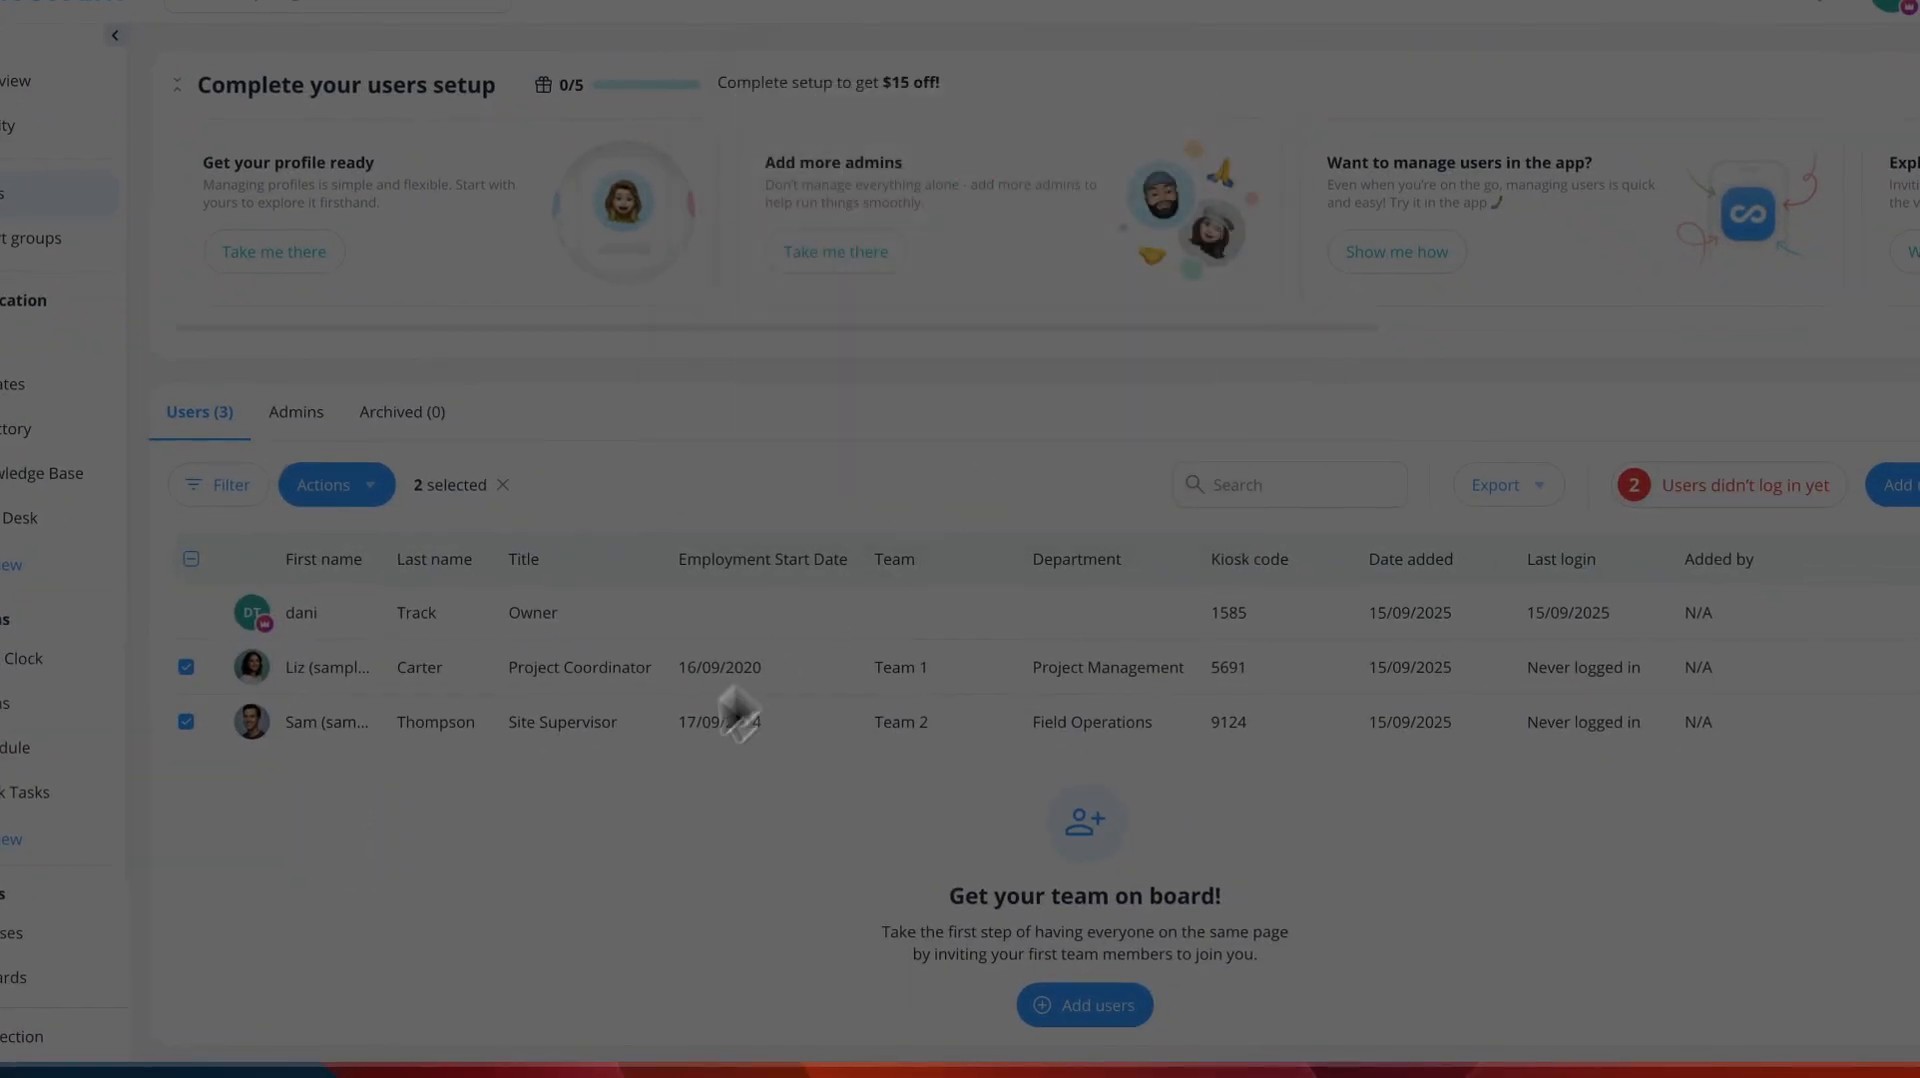
# - Open the form for adding new users, try adding and removing user rows, and leave it without saving
pyautogui.click(1117, 1004)
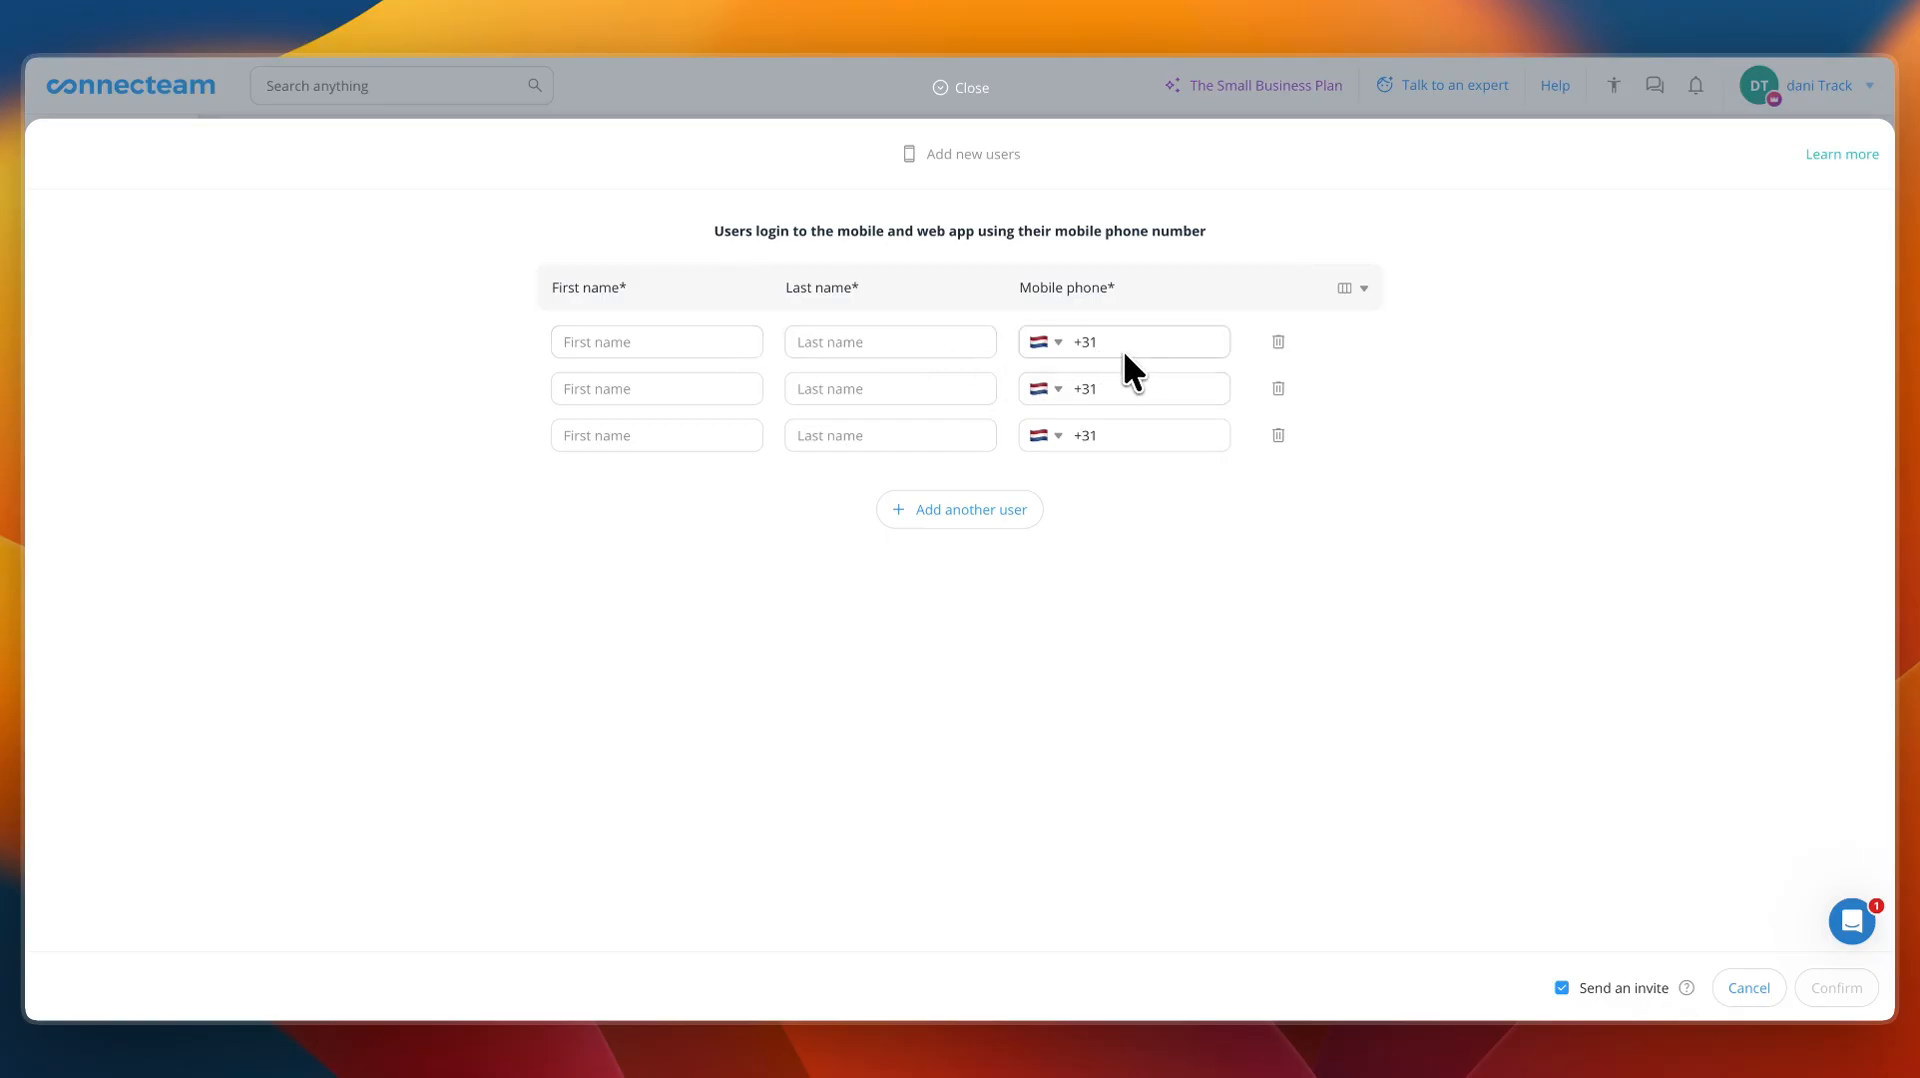
pyautogui.click(965, 512)
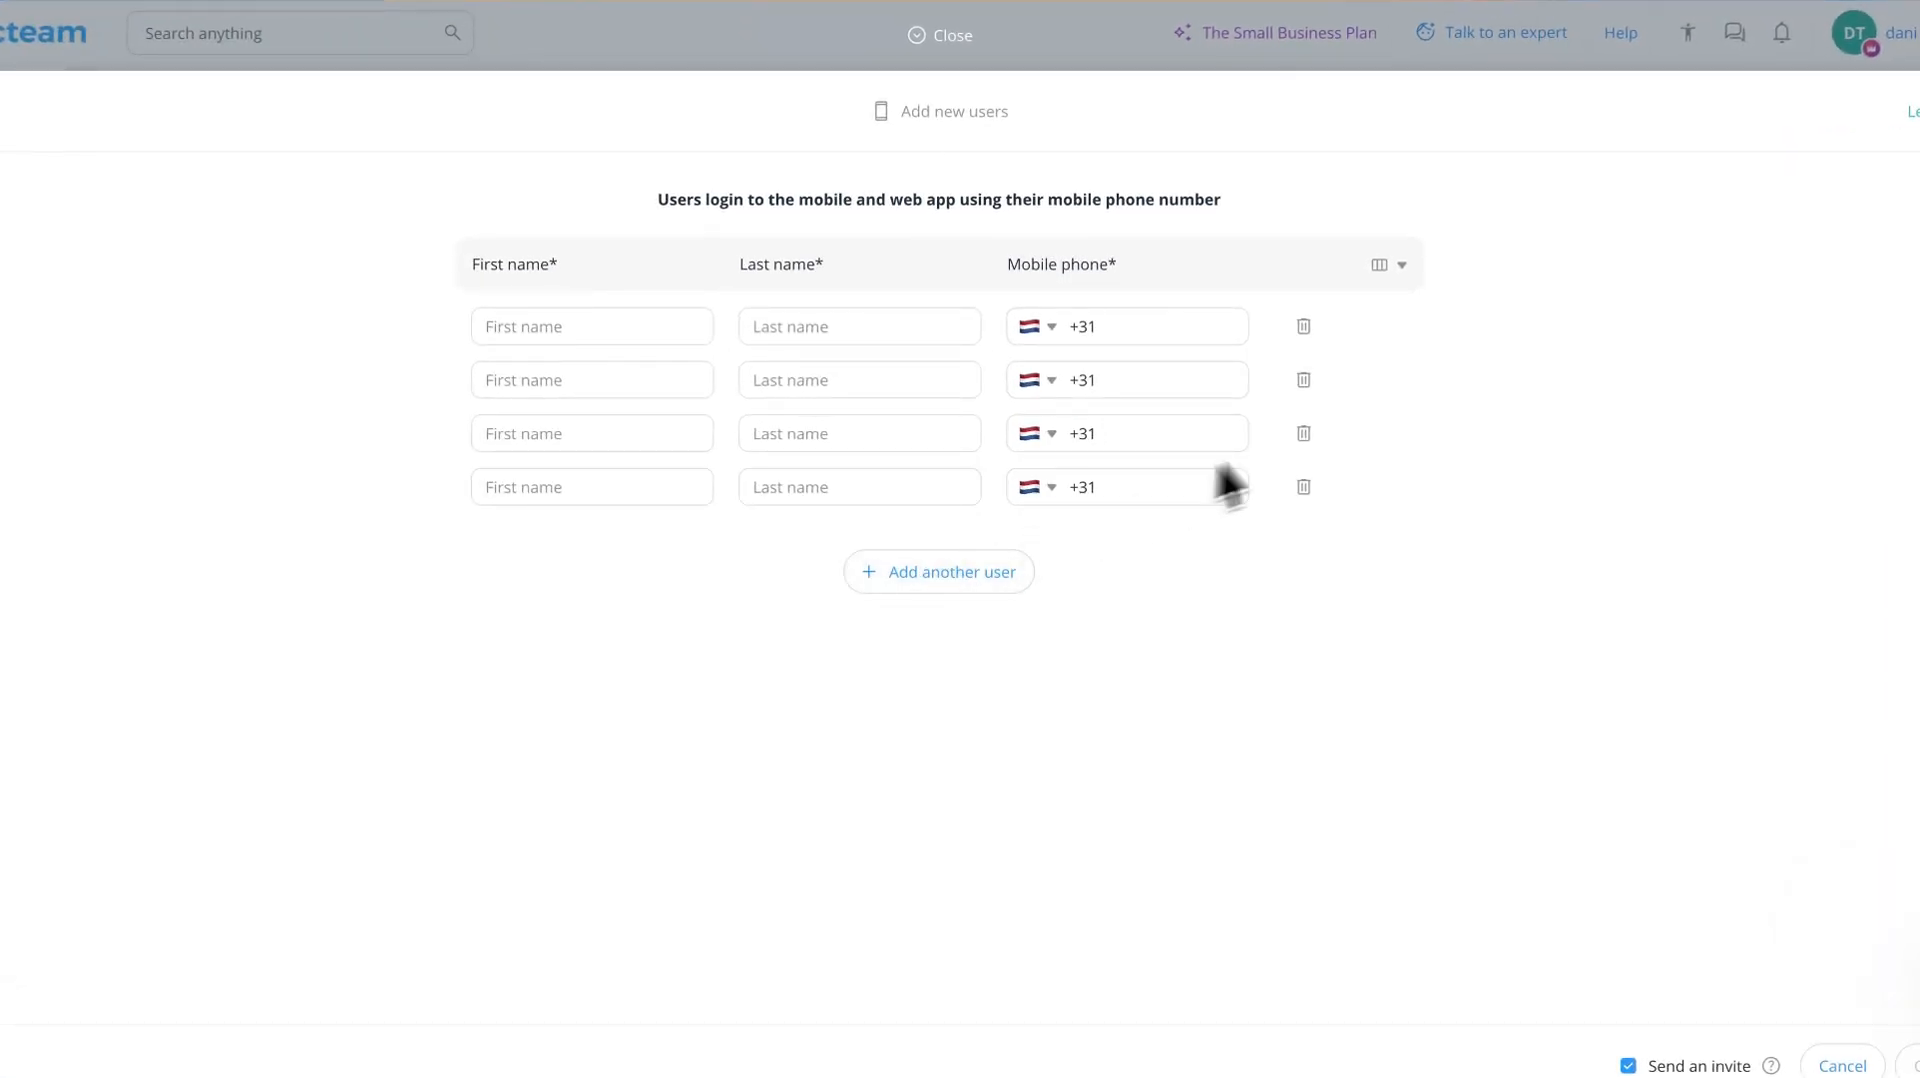
pyautogui.click(1301, 431)
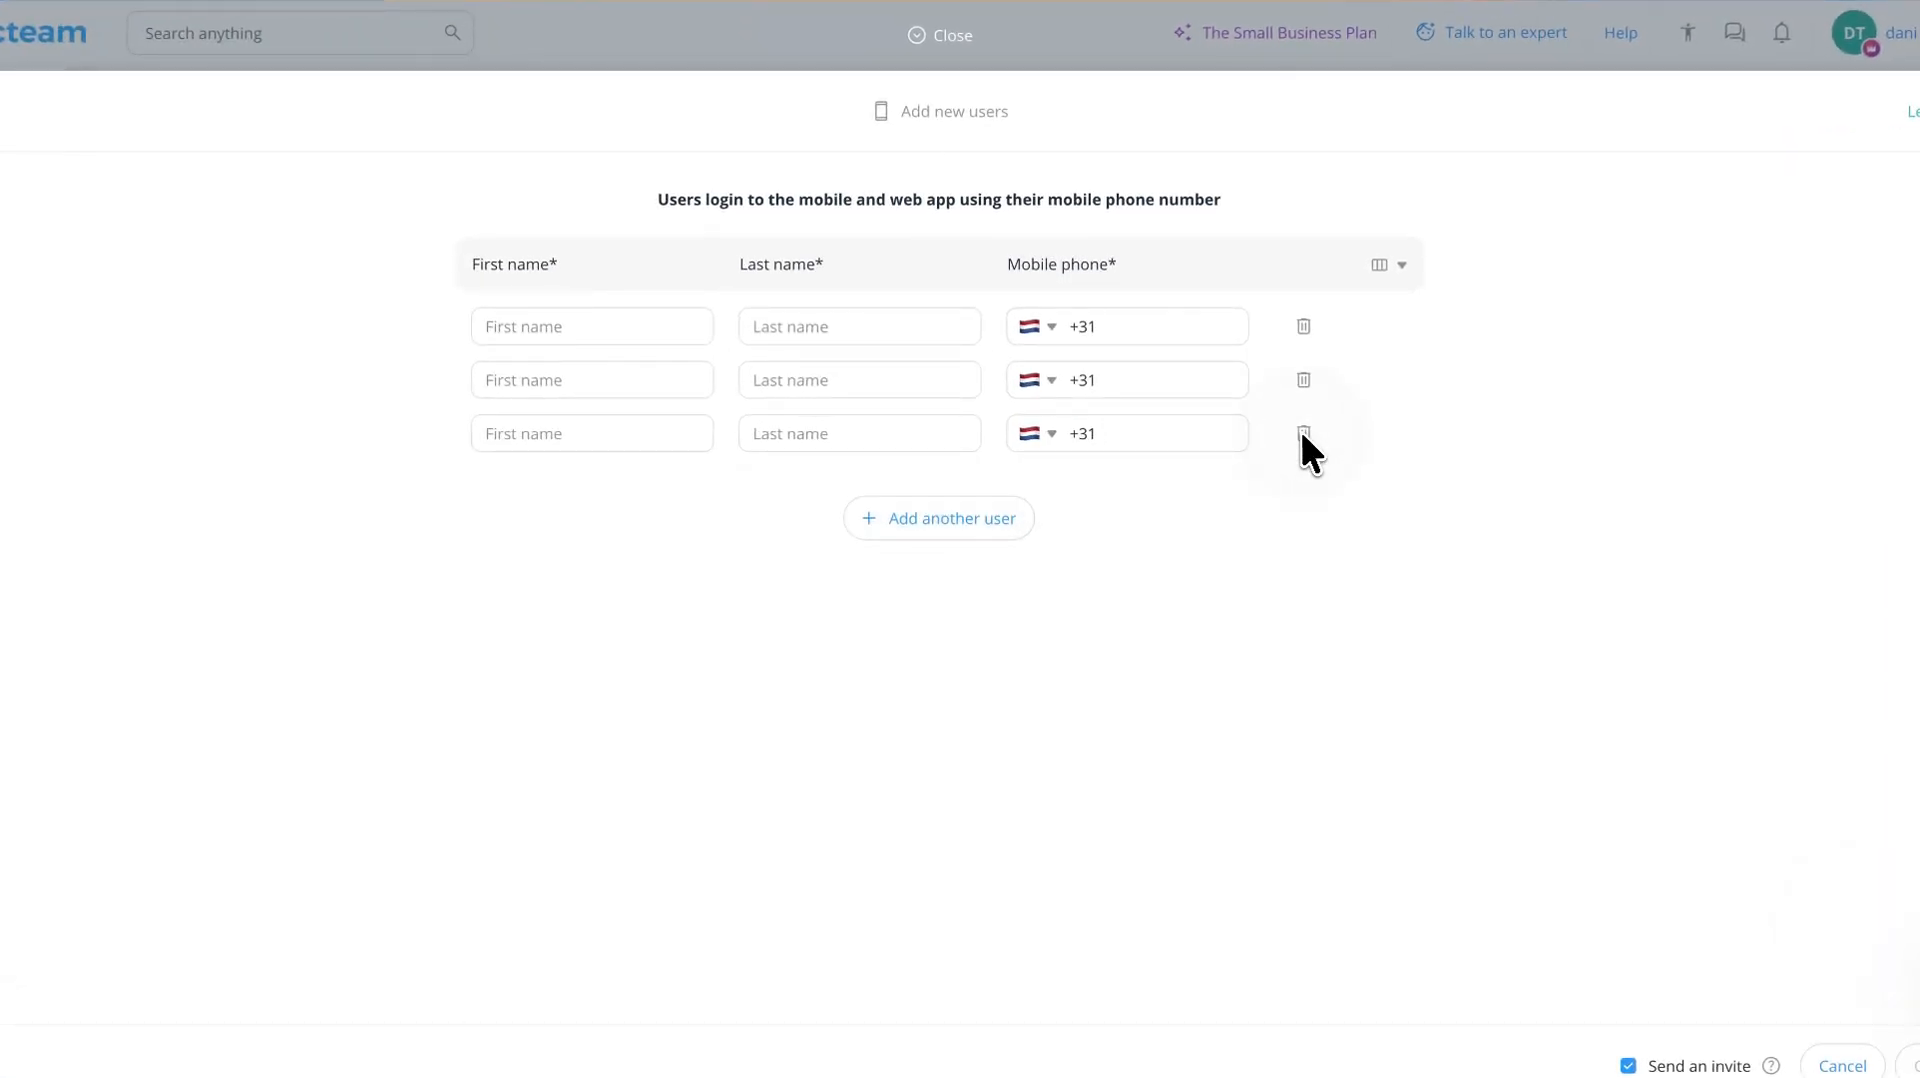
pyautogui.click(1300, 431)
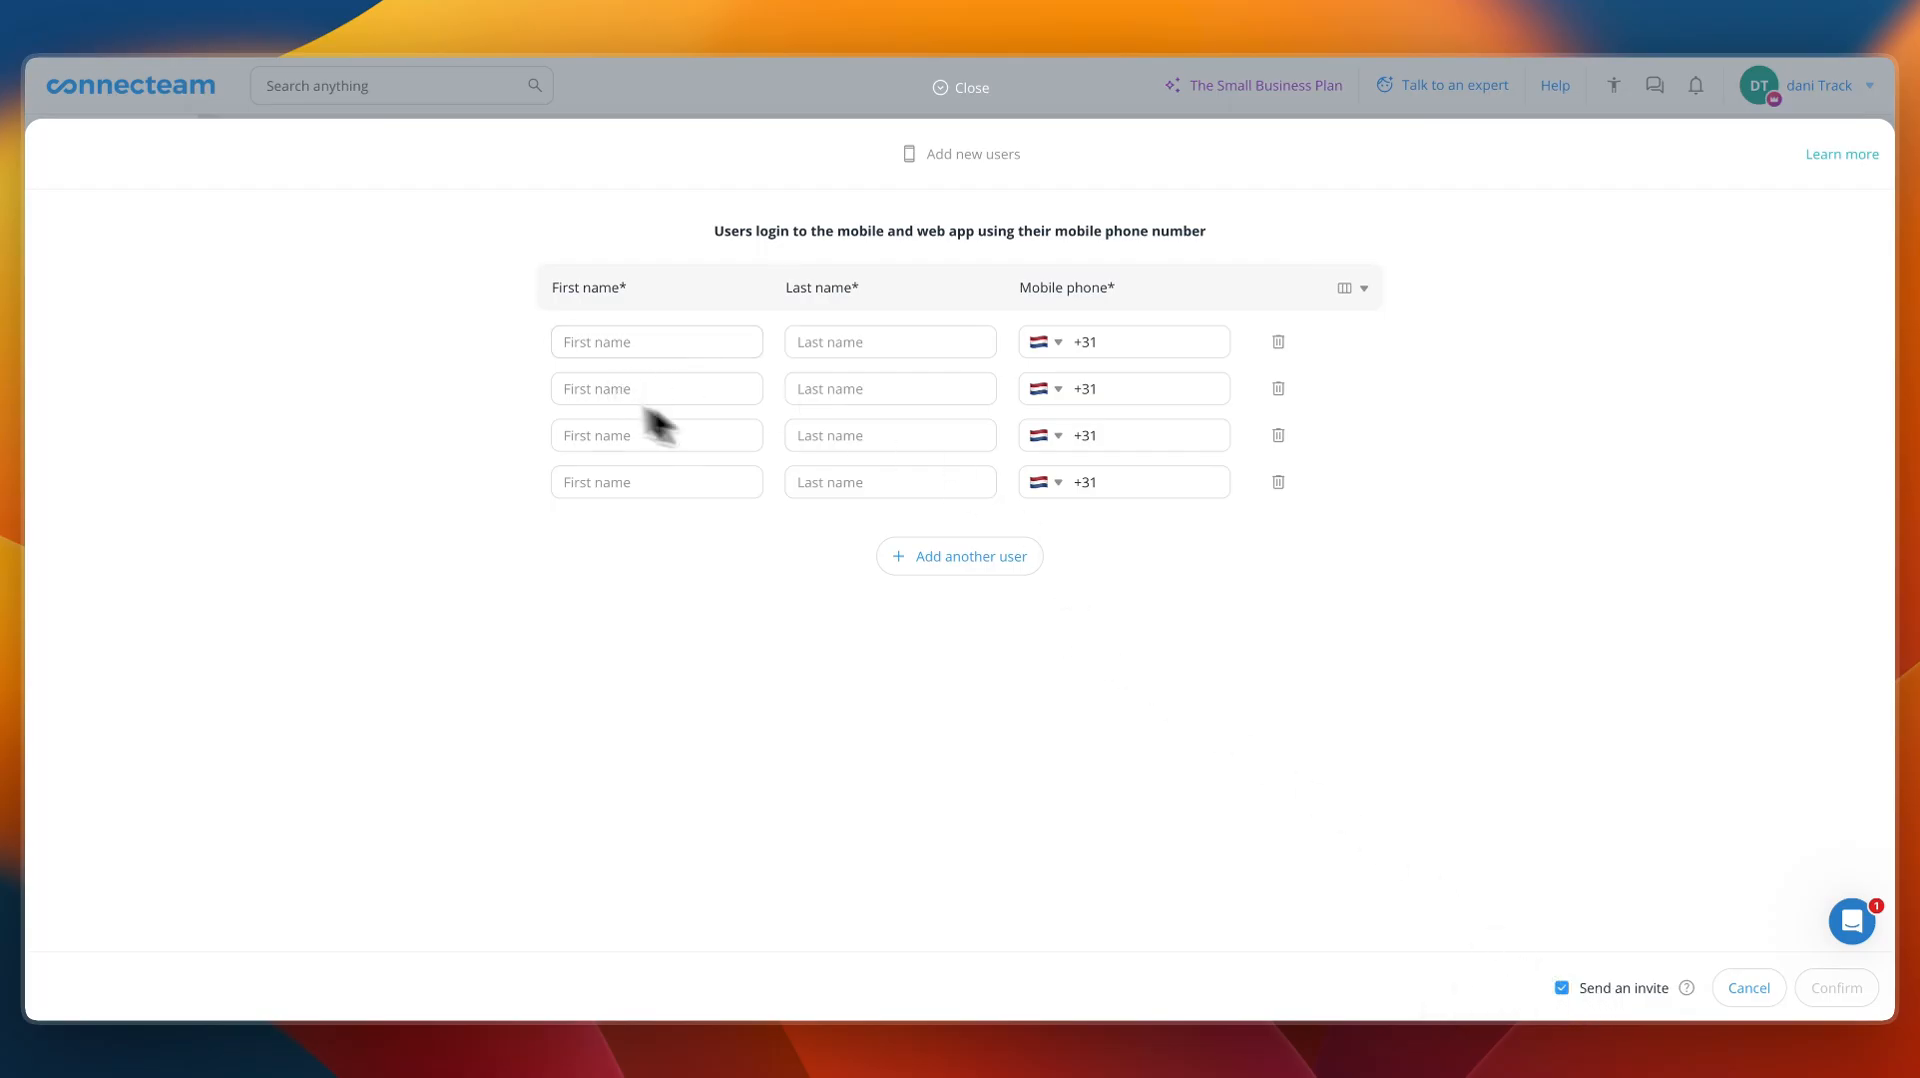
pyautogui.click(1748, 987)
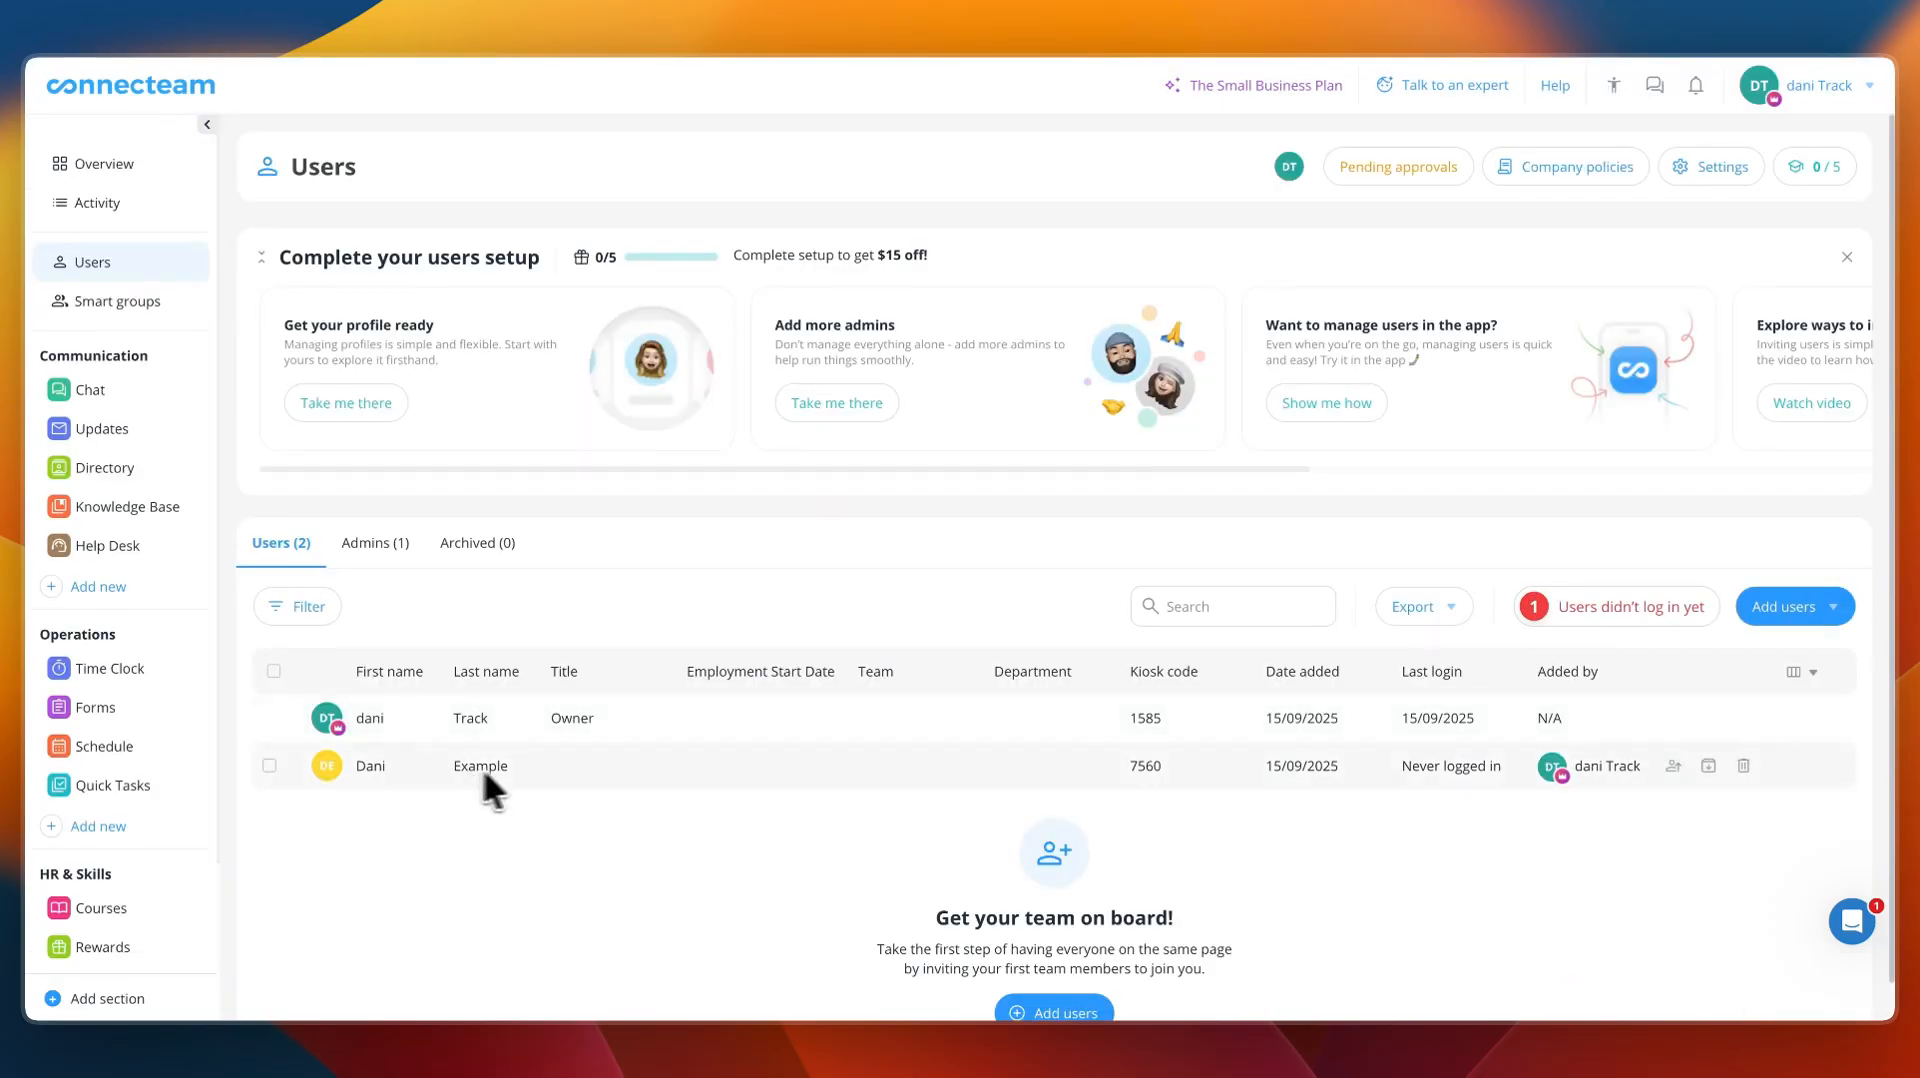
pyautogui.scroll(-1, 683, 762)
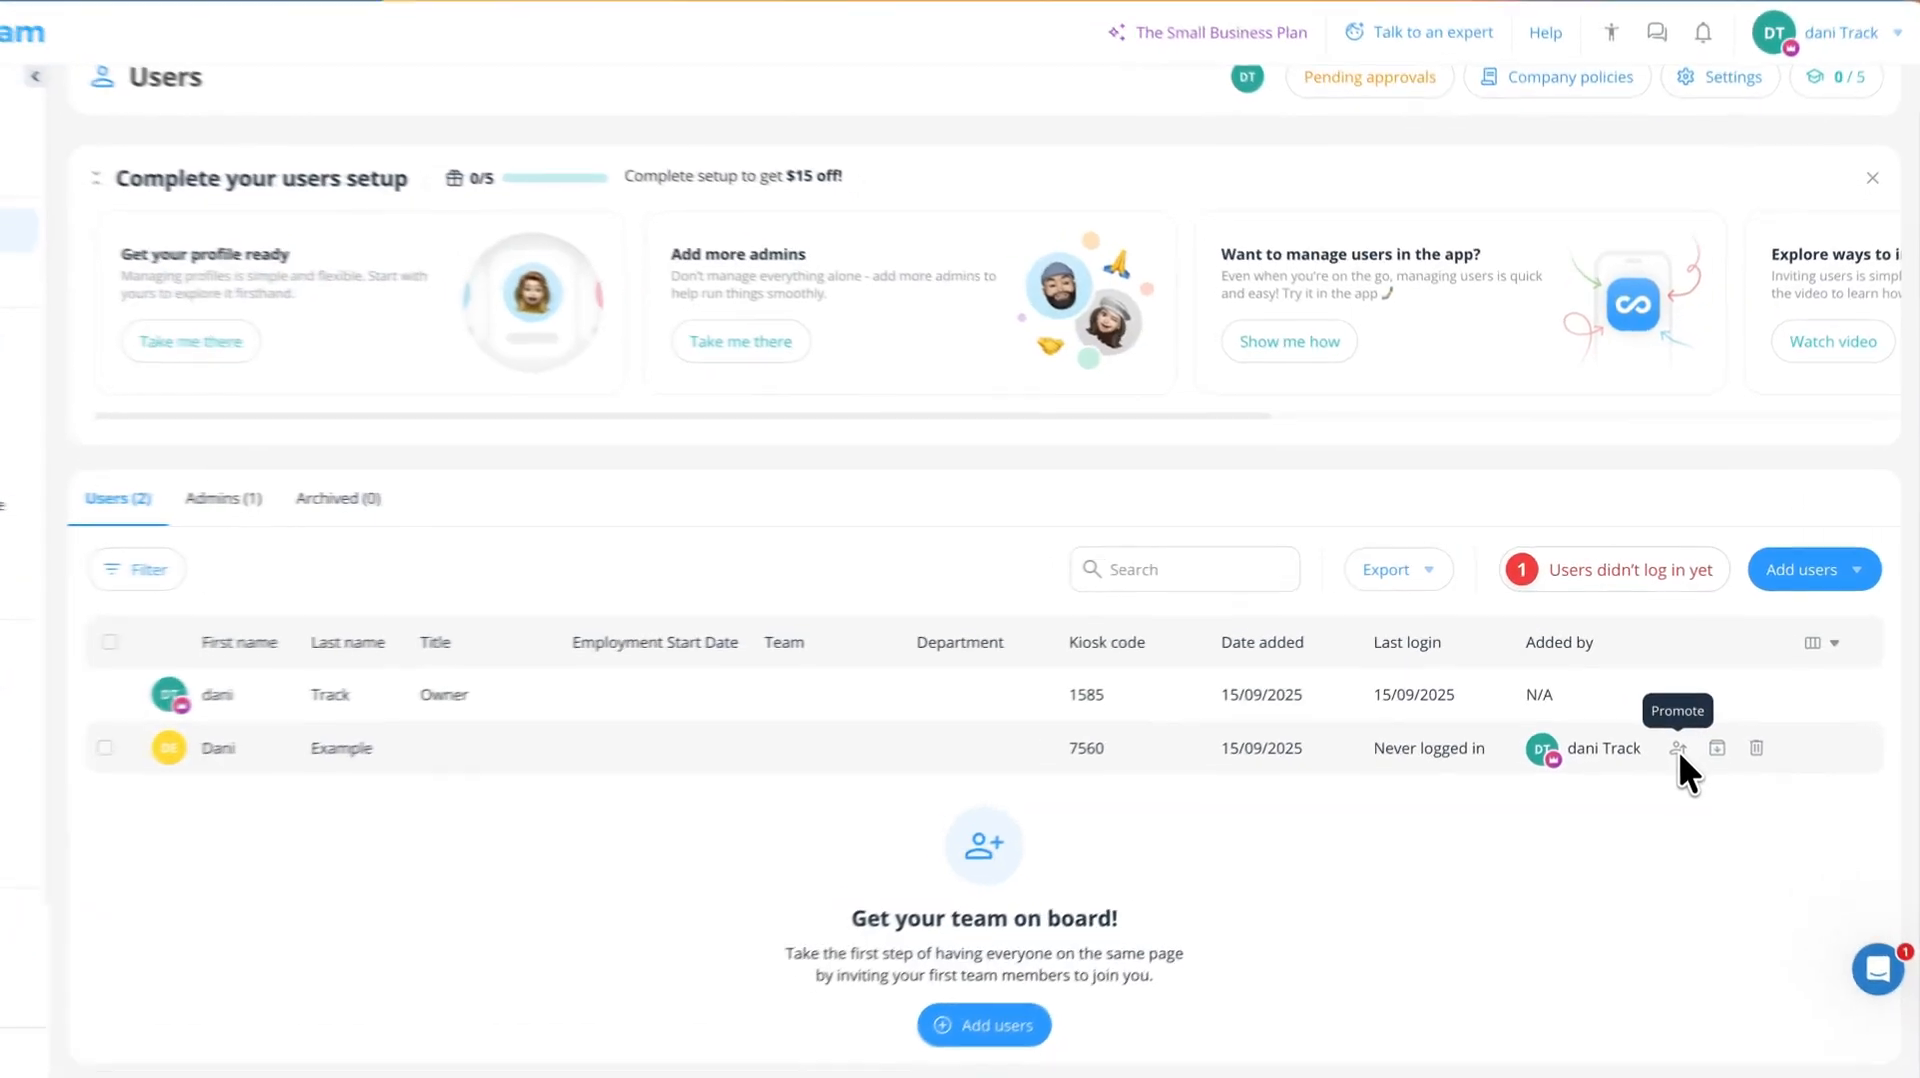
# - Open the admin promotion form for the example user and enter Manager as the admin title
pyautogui.click(1672, 724)
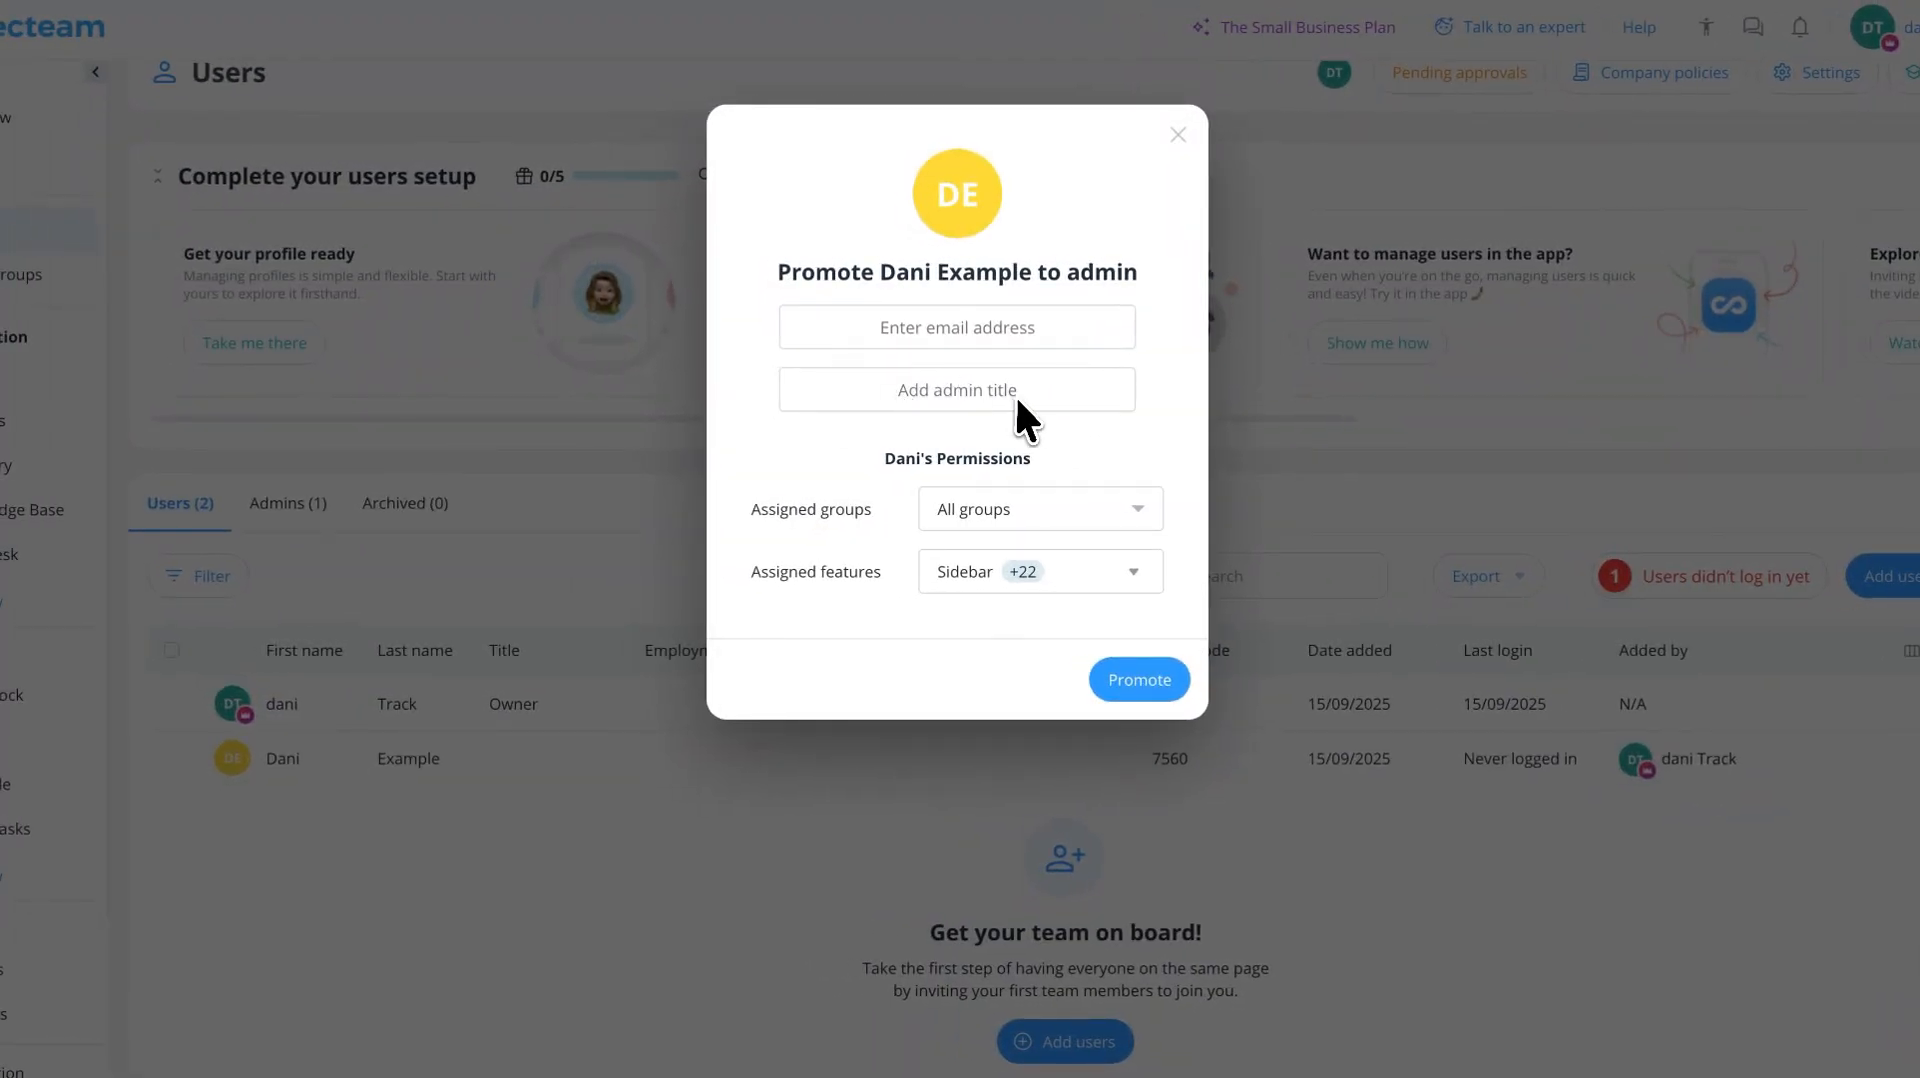
pyautogui.click(1016, 393)
pyautogui.write('Manager')
# - Review the assigned groups and feature permissions in the promotion form, and close it after trying to promote without an email address
pyautogui.click(1021, 518)
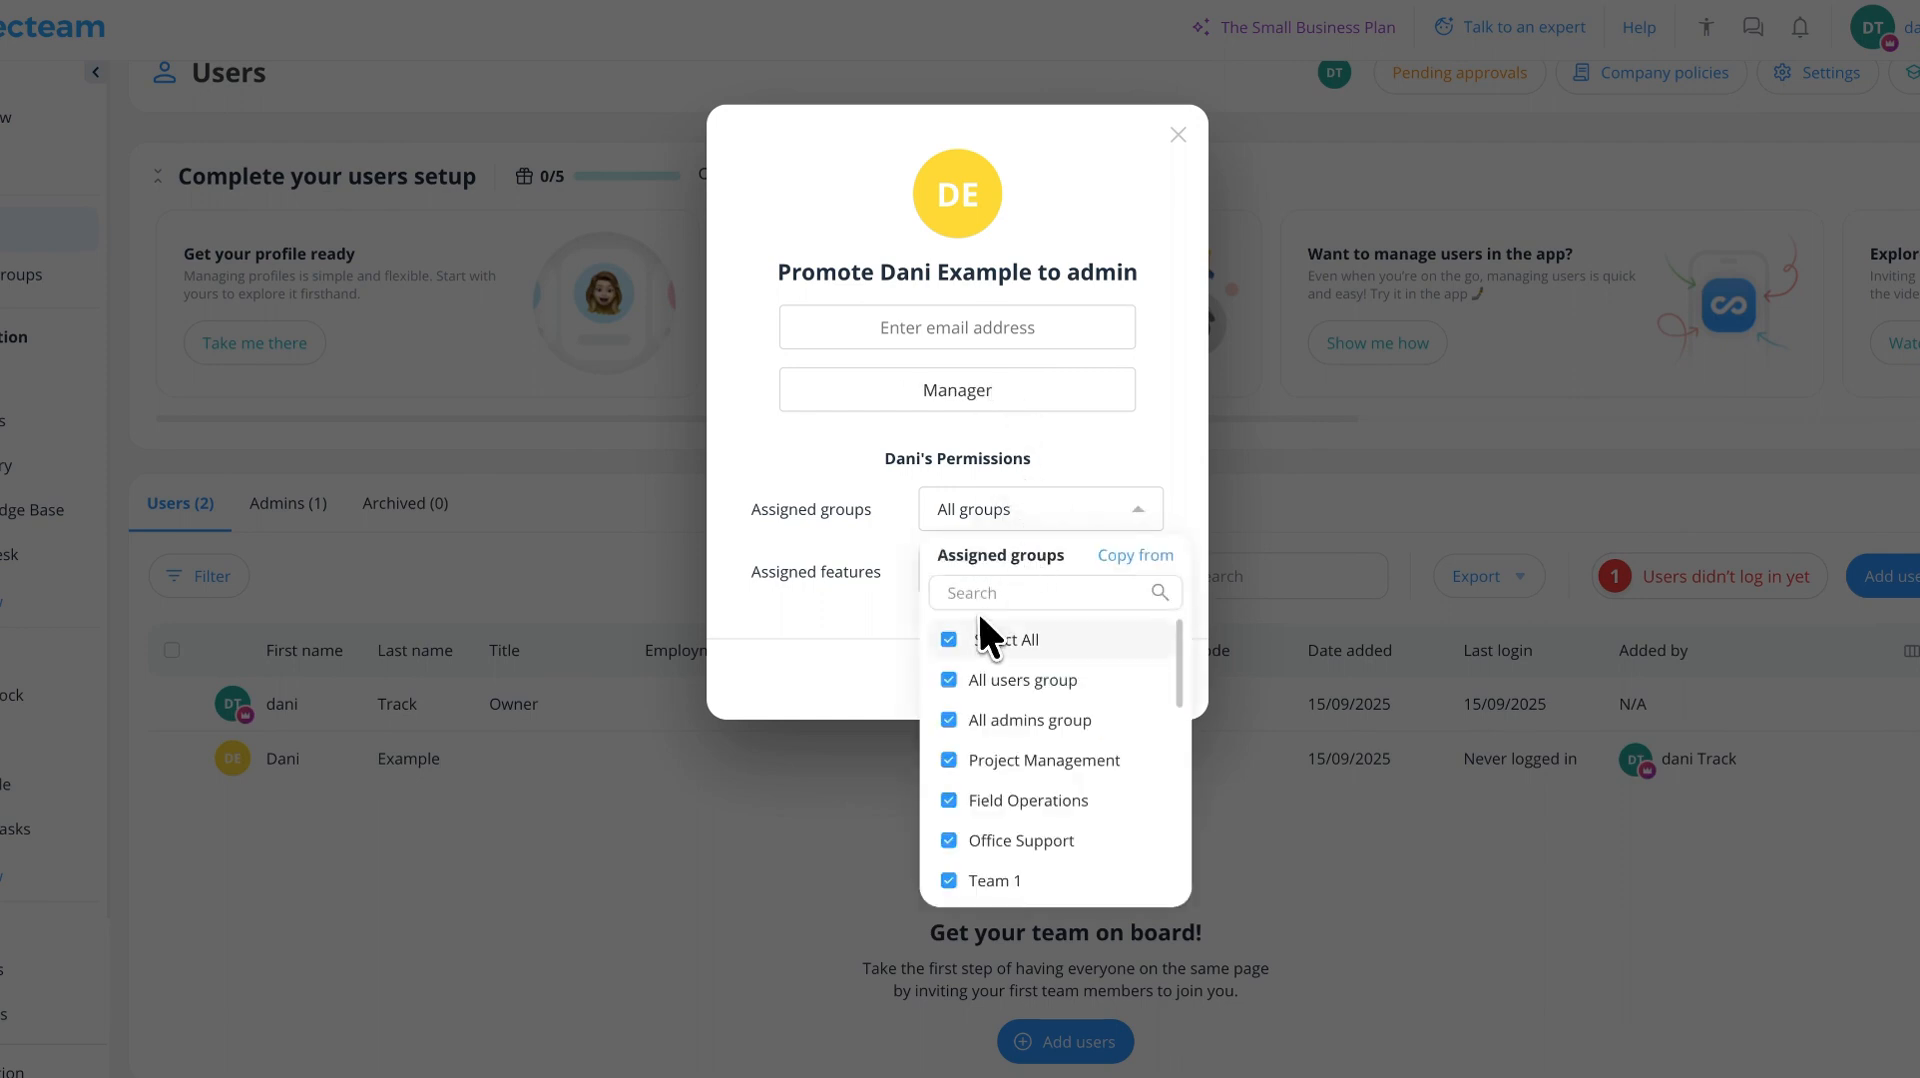
pyautogui.scroll(-2, 976, 640)
pyautogui.click(847, 652)
pyautogui.click(993, 572)
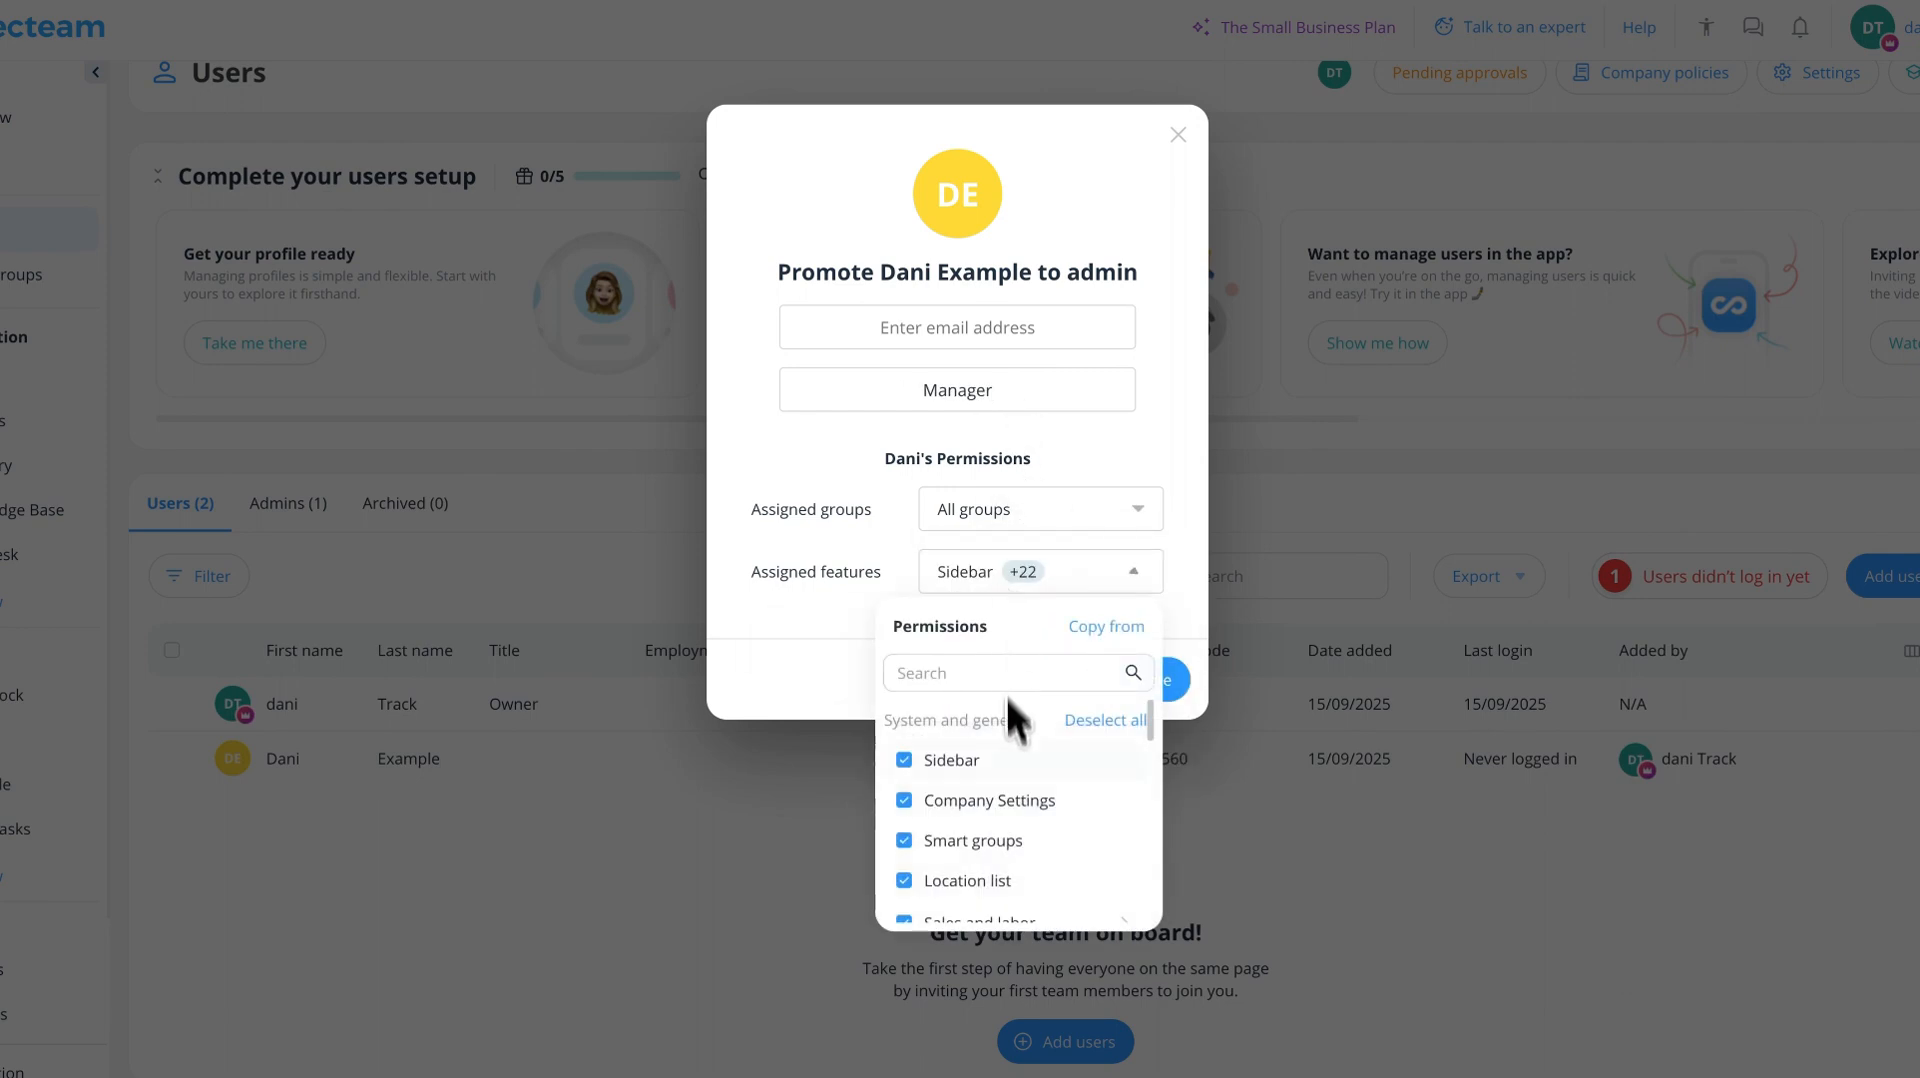
pyautogui.scroll(-5, 1012, 794)
pyautogui.scroll(-5, 1011, 806)
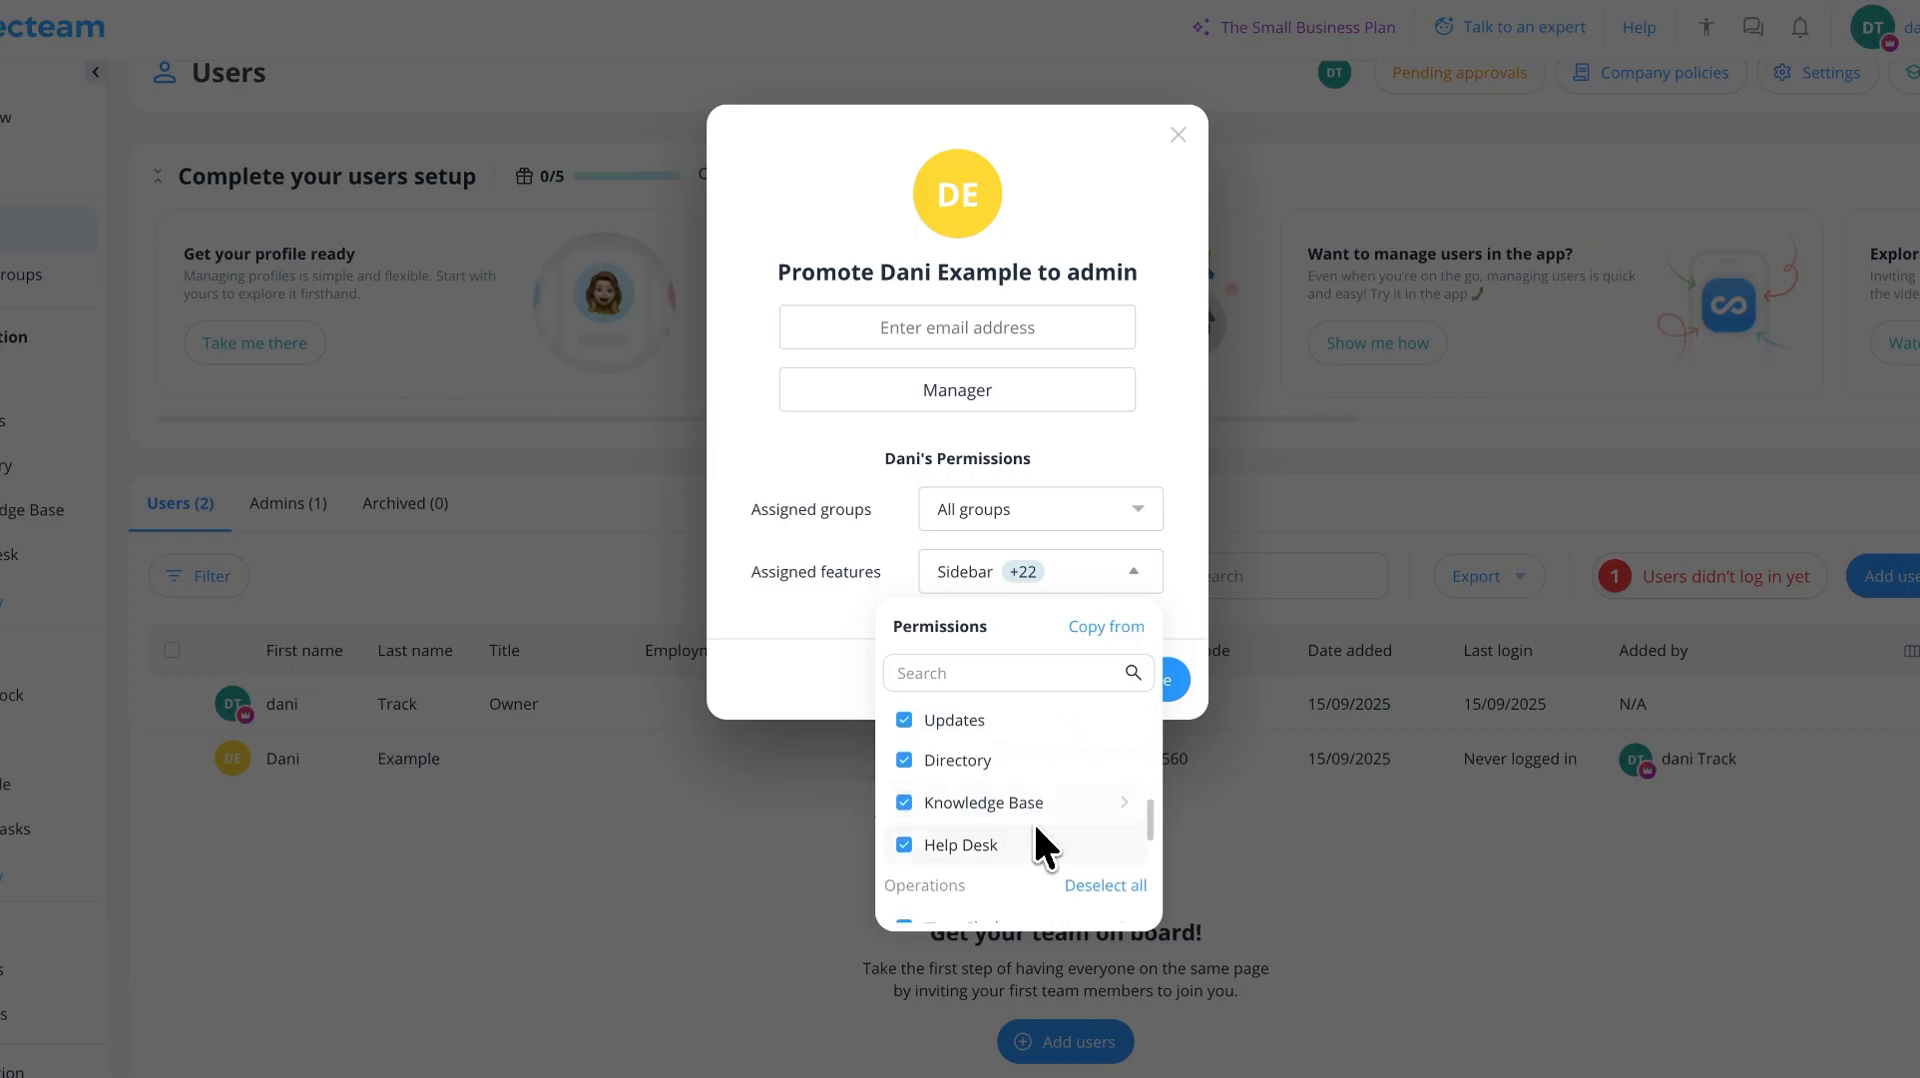
pyautogui.click(753, 622)
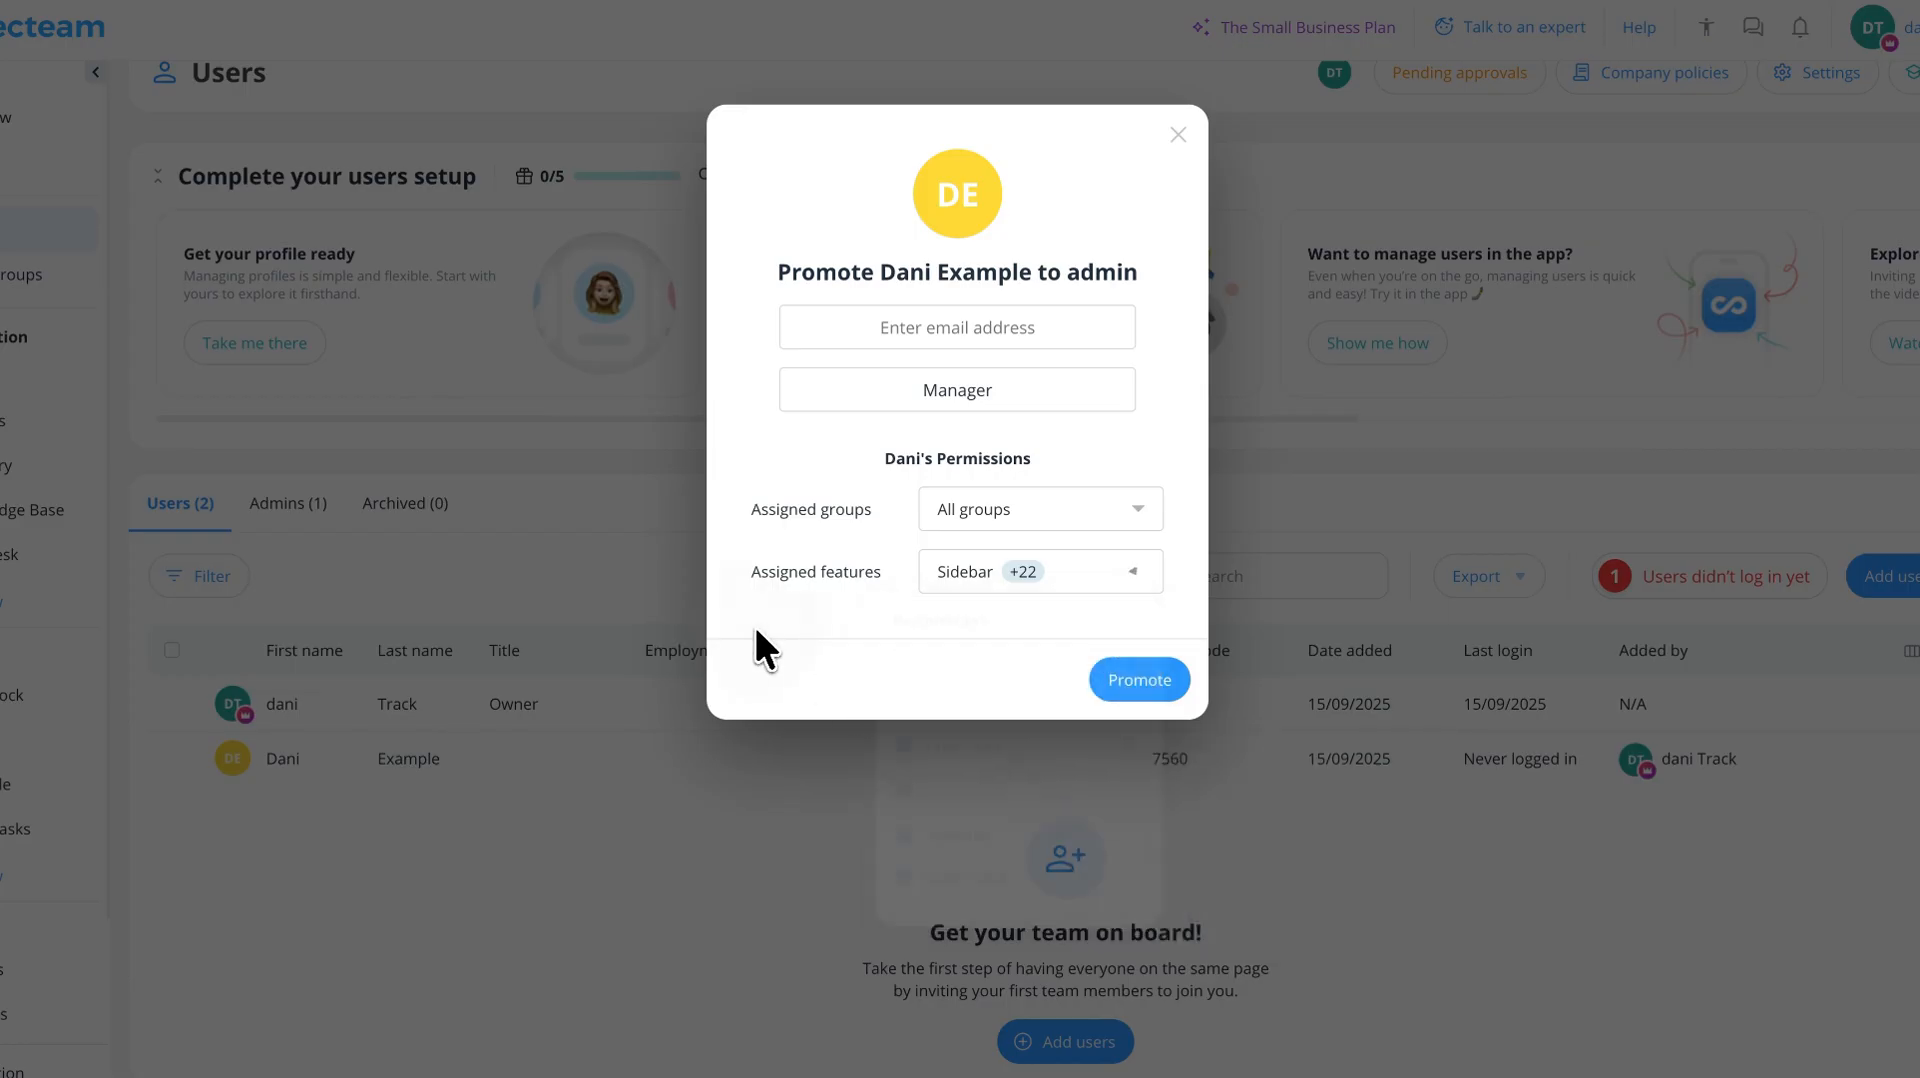
pyautogui.click(1136, 670)
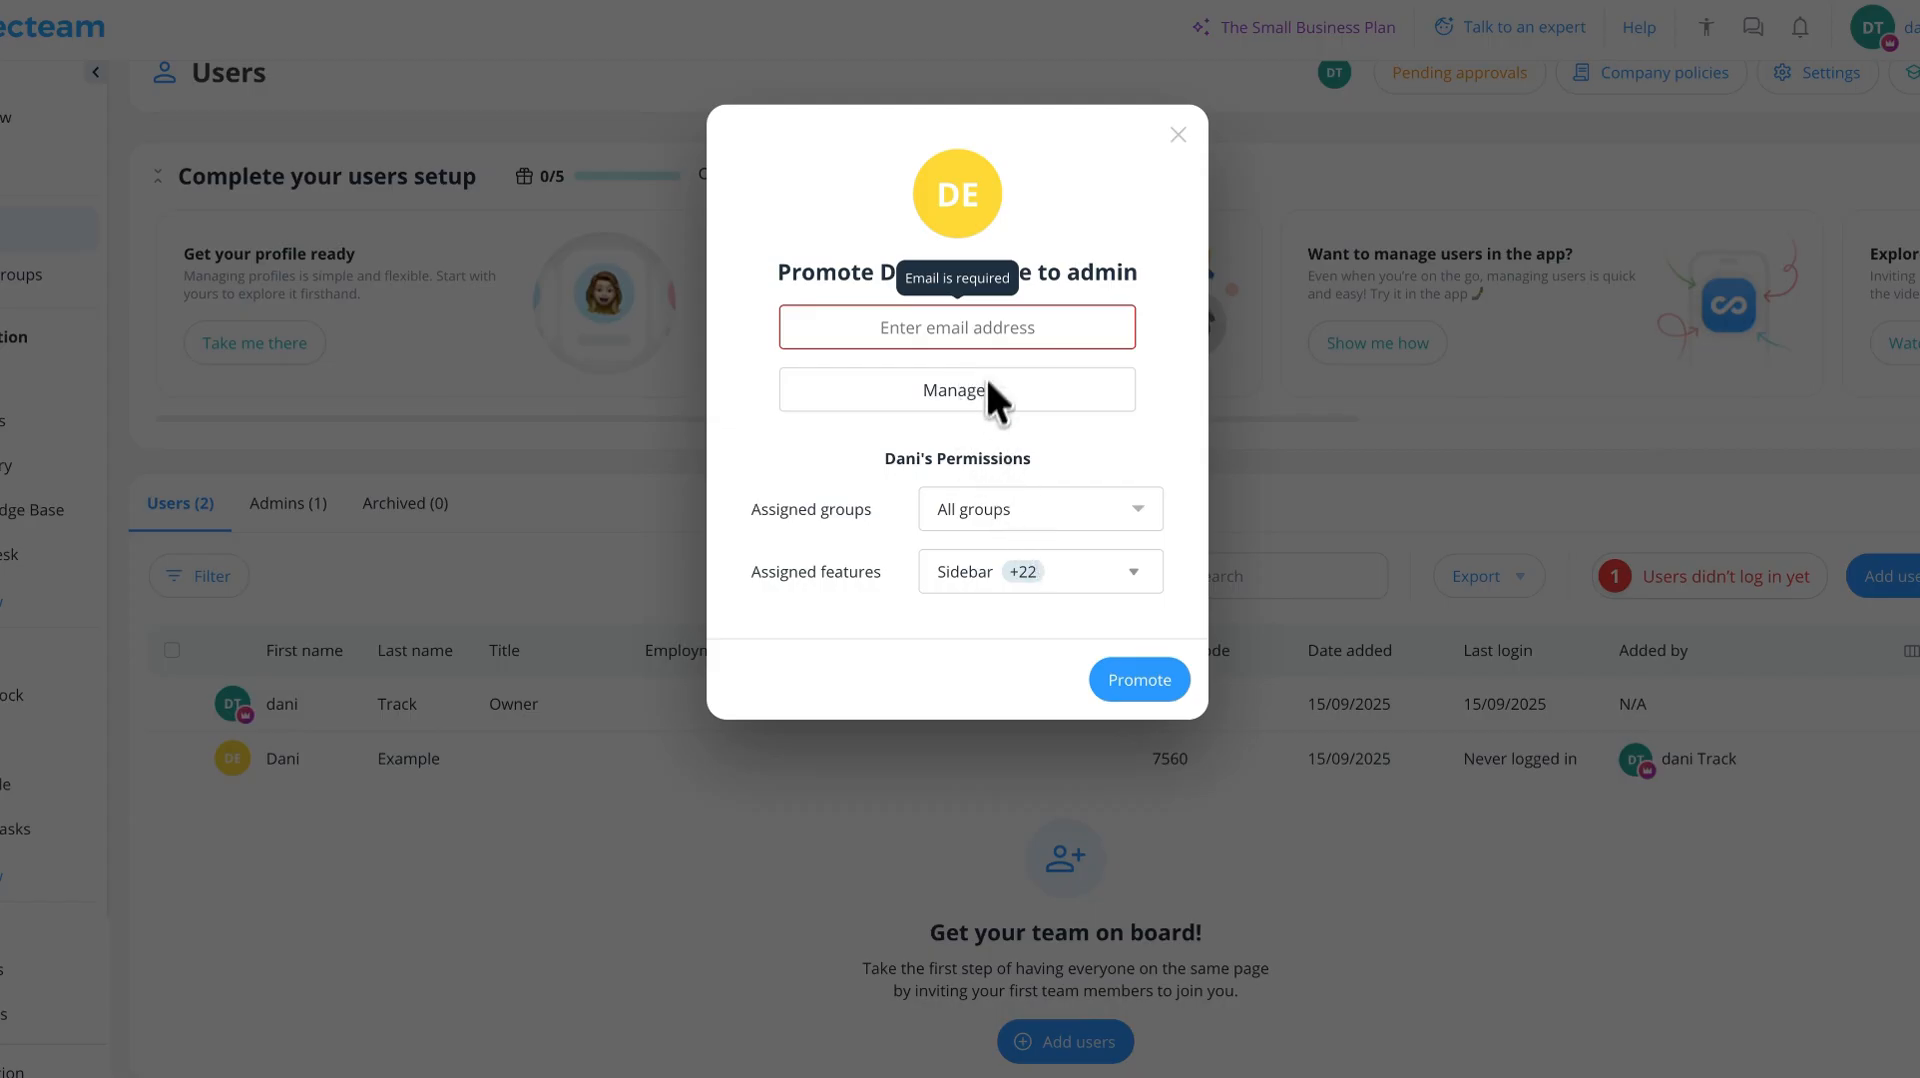
pyautogui.click(1177, 133)
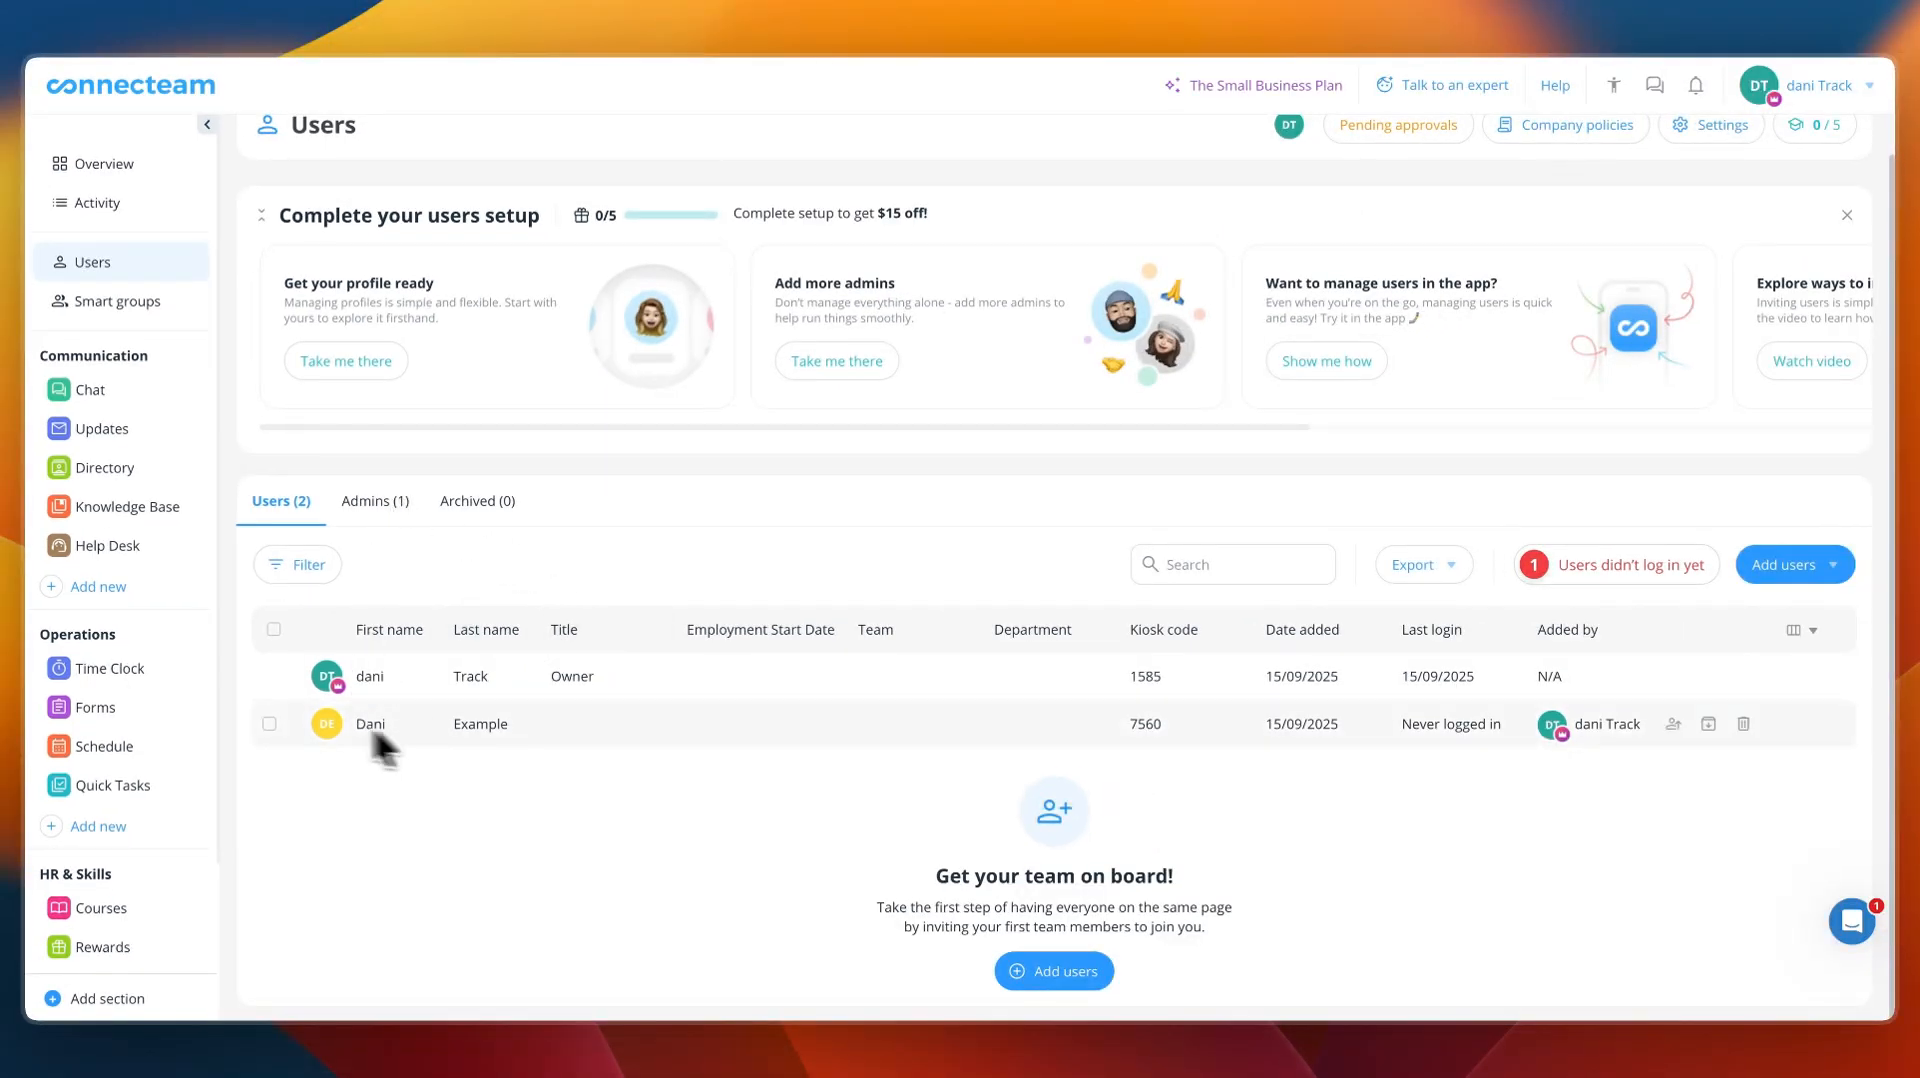
# - Open the Schedule feature and start its setup from the introduction page
pyautogui.click(102, 747)
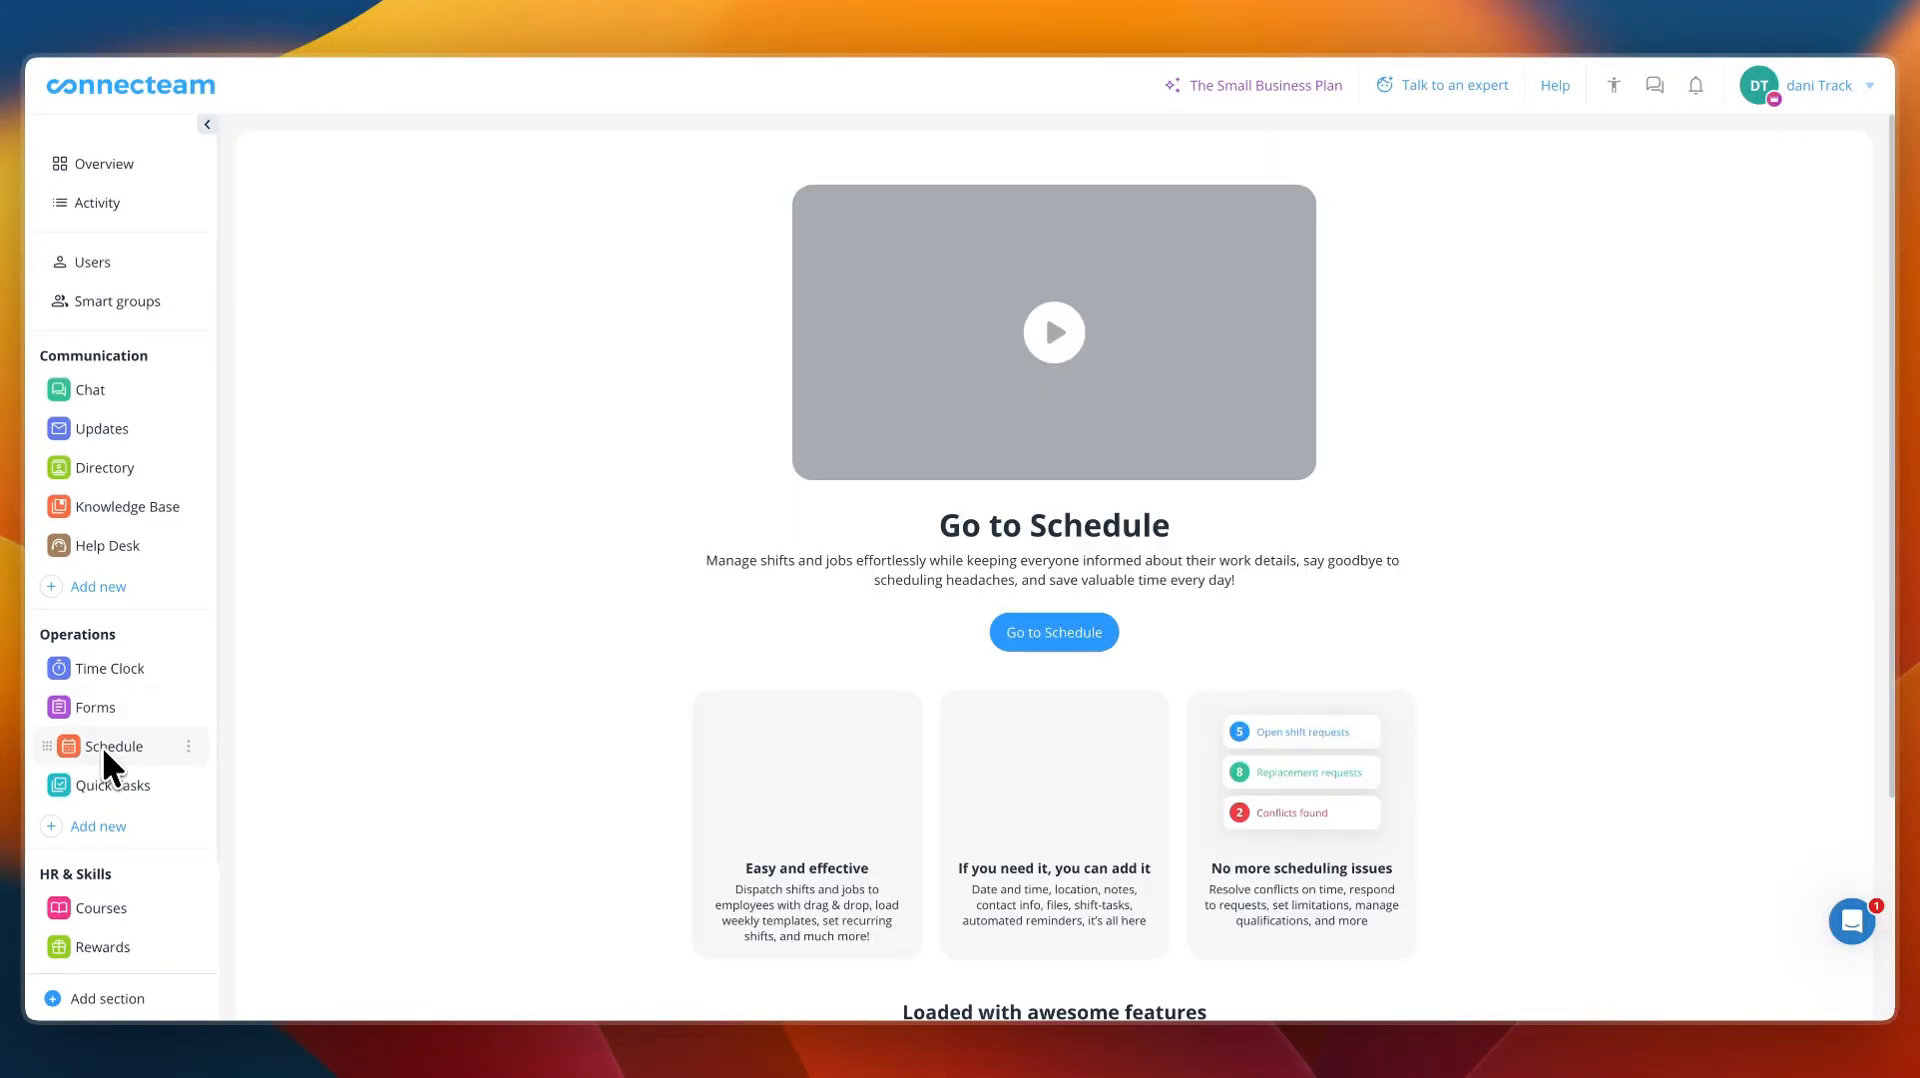
pyautogui.scroll(-3, 592, 534)
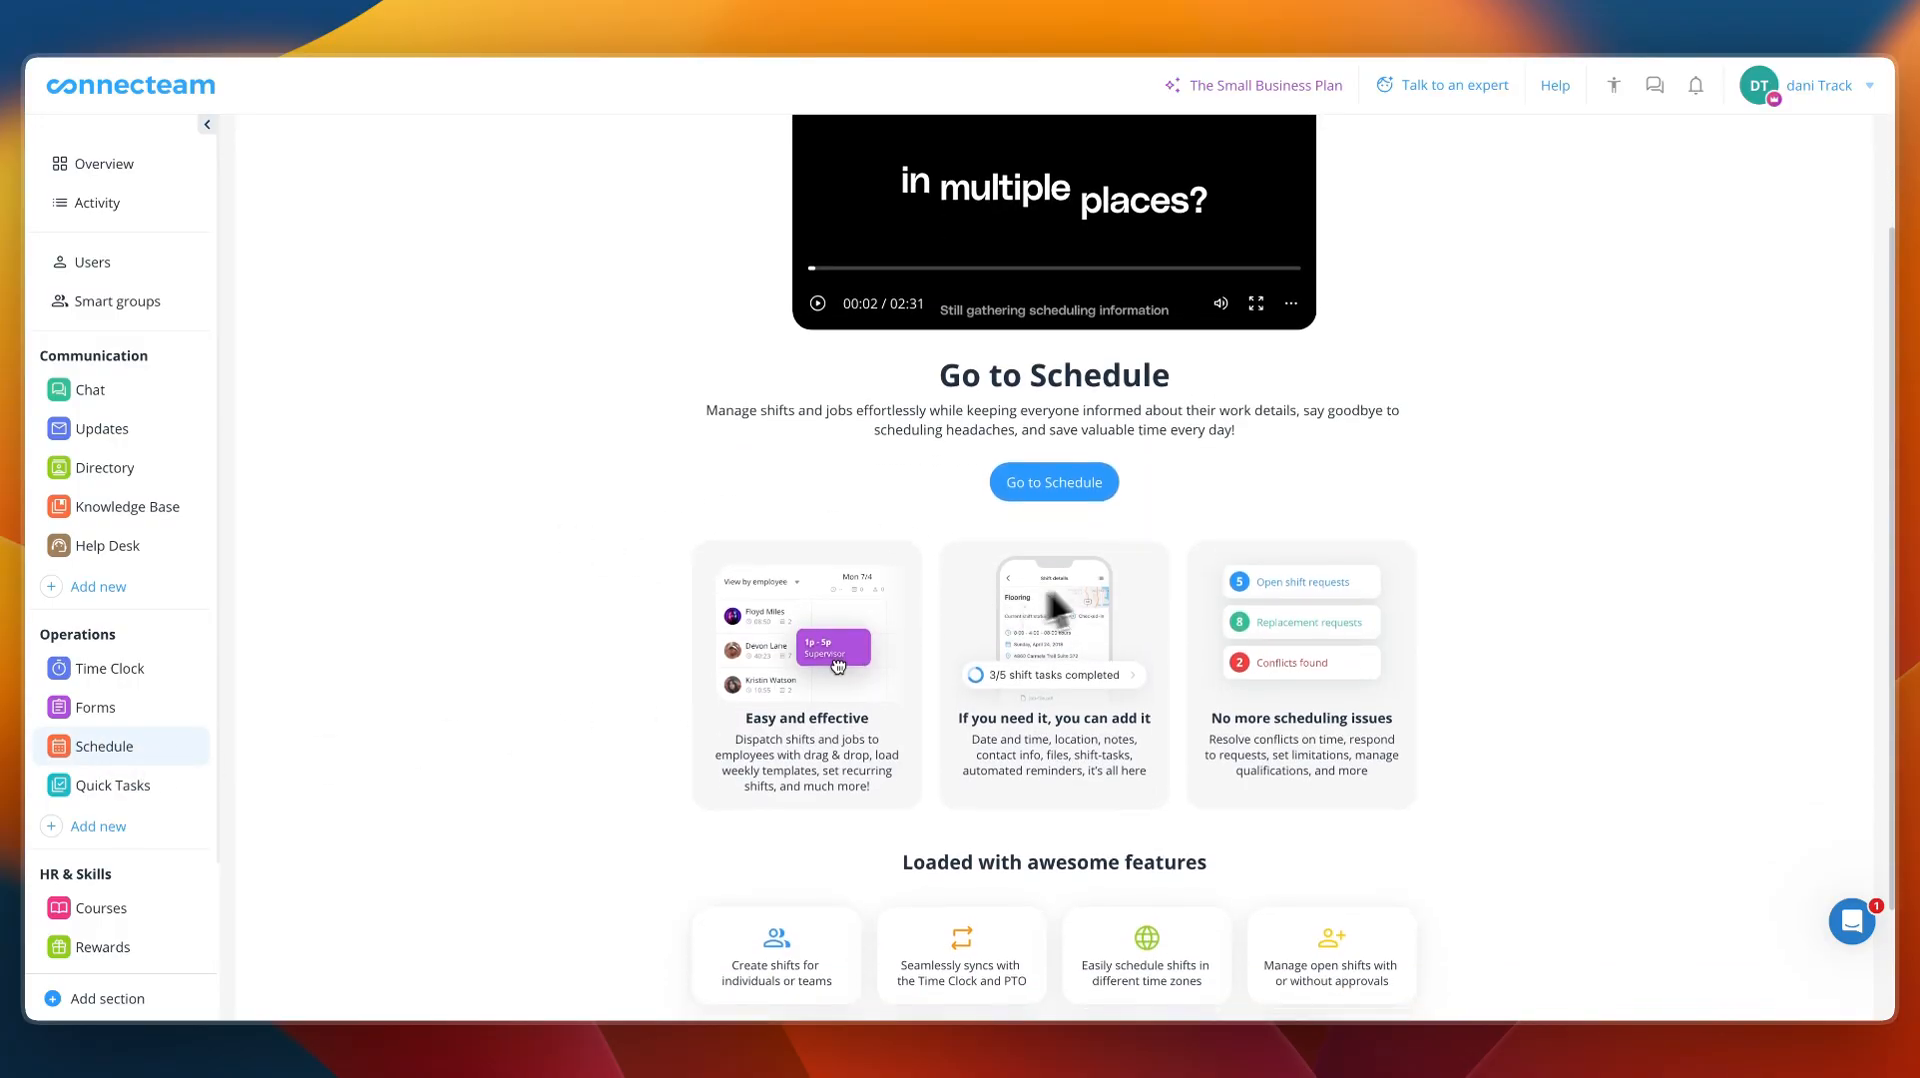
pyautogui.click(1050, 487)
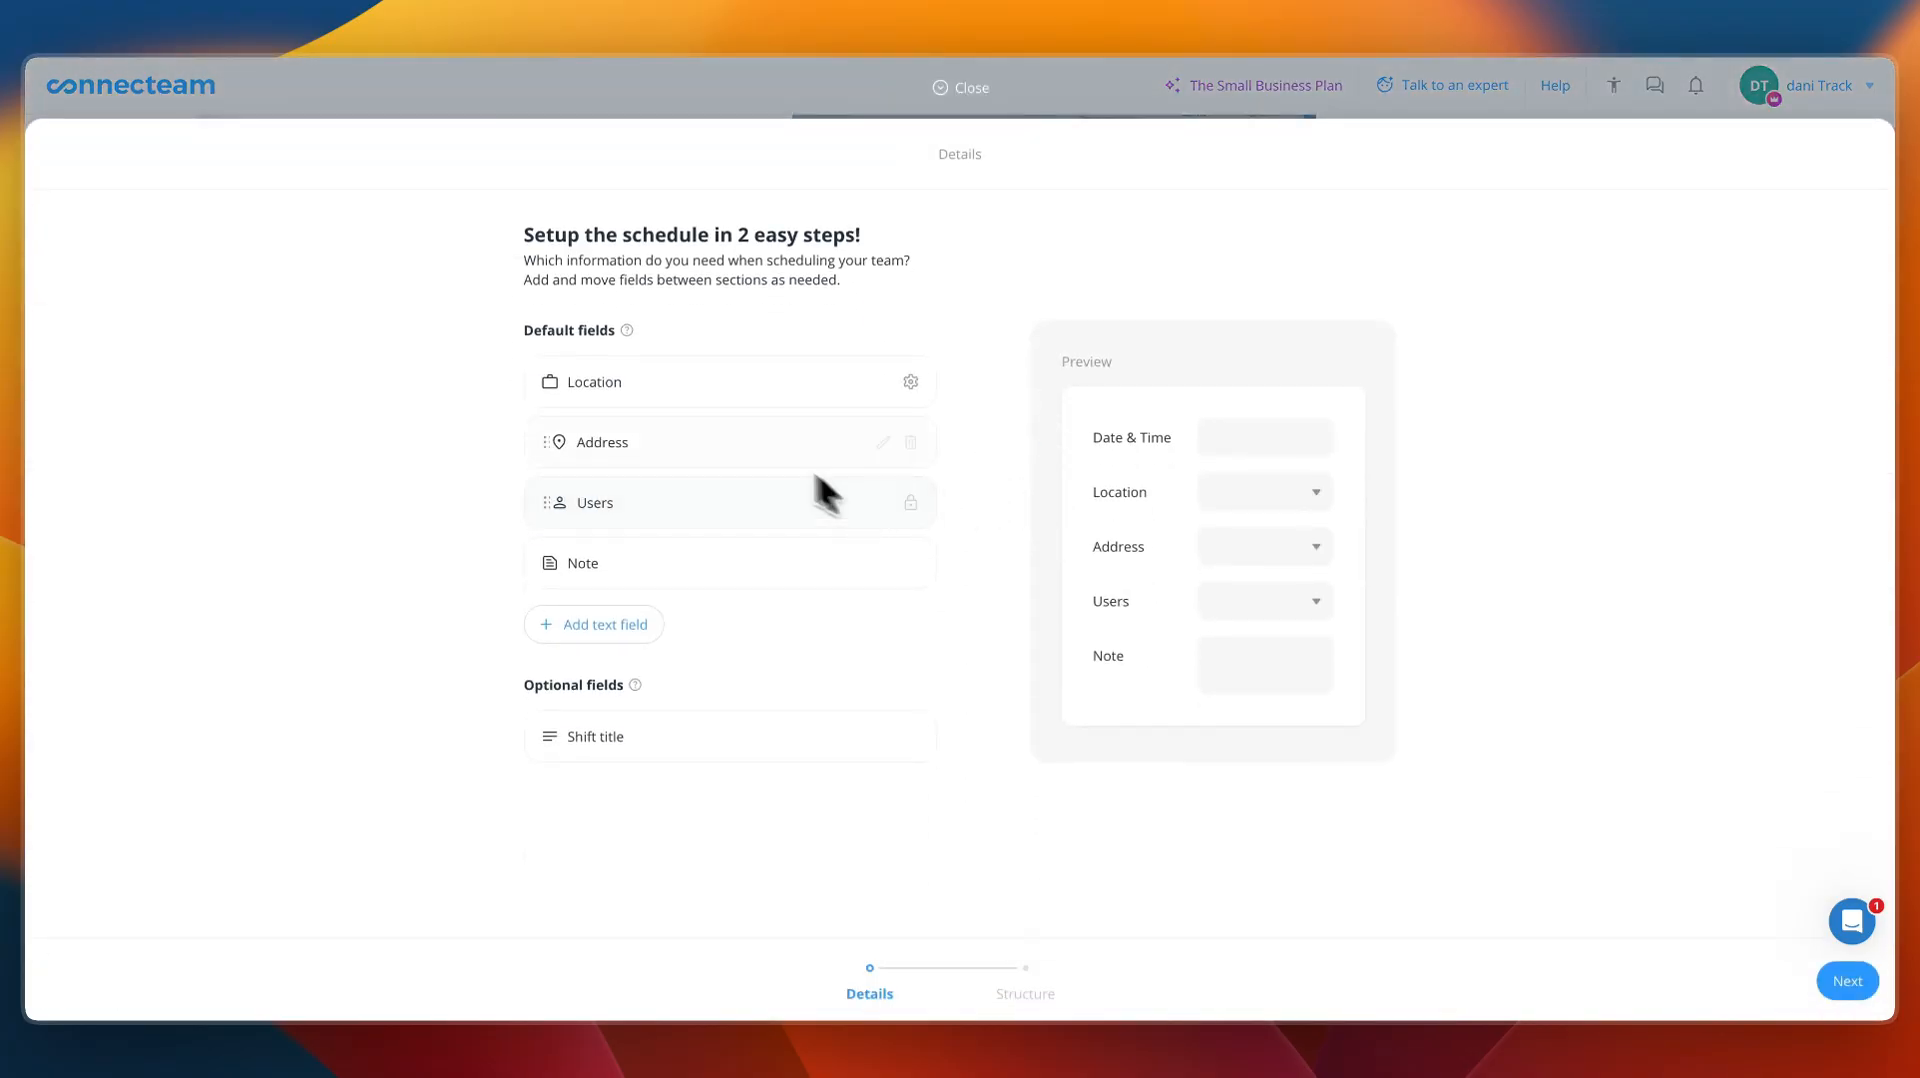
# - Try adding a blank text field to the schedule's default fields and discard it
pyautogui.moveTo(614, 334); pyautogui.dragTo(617, 334)
pyautogui.click(495, 350)
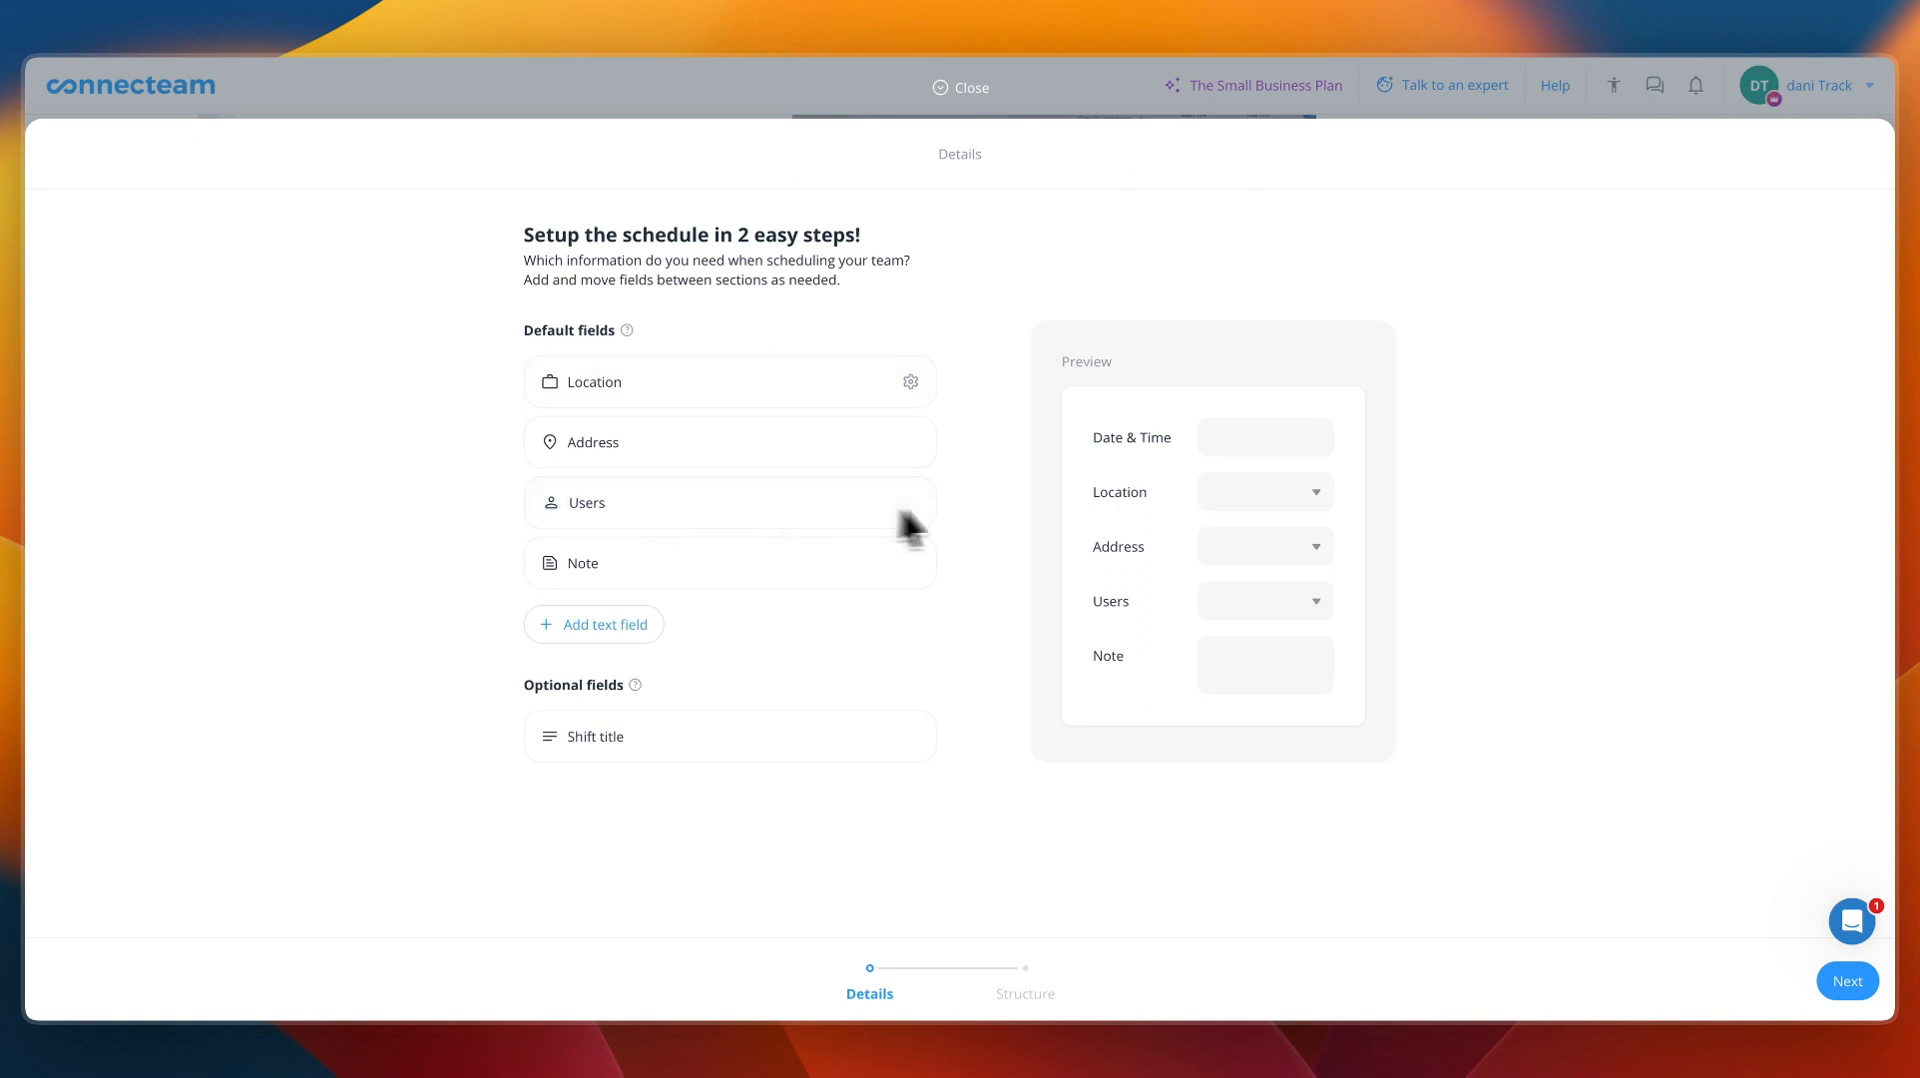
pyautogui.click(600, 618)
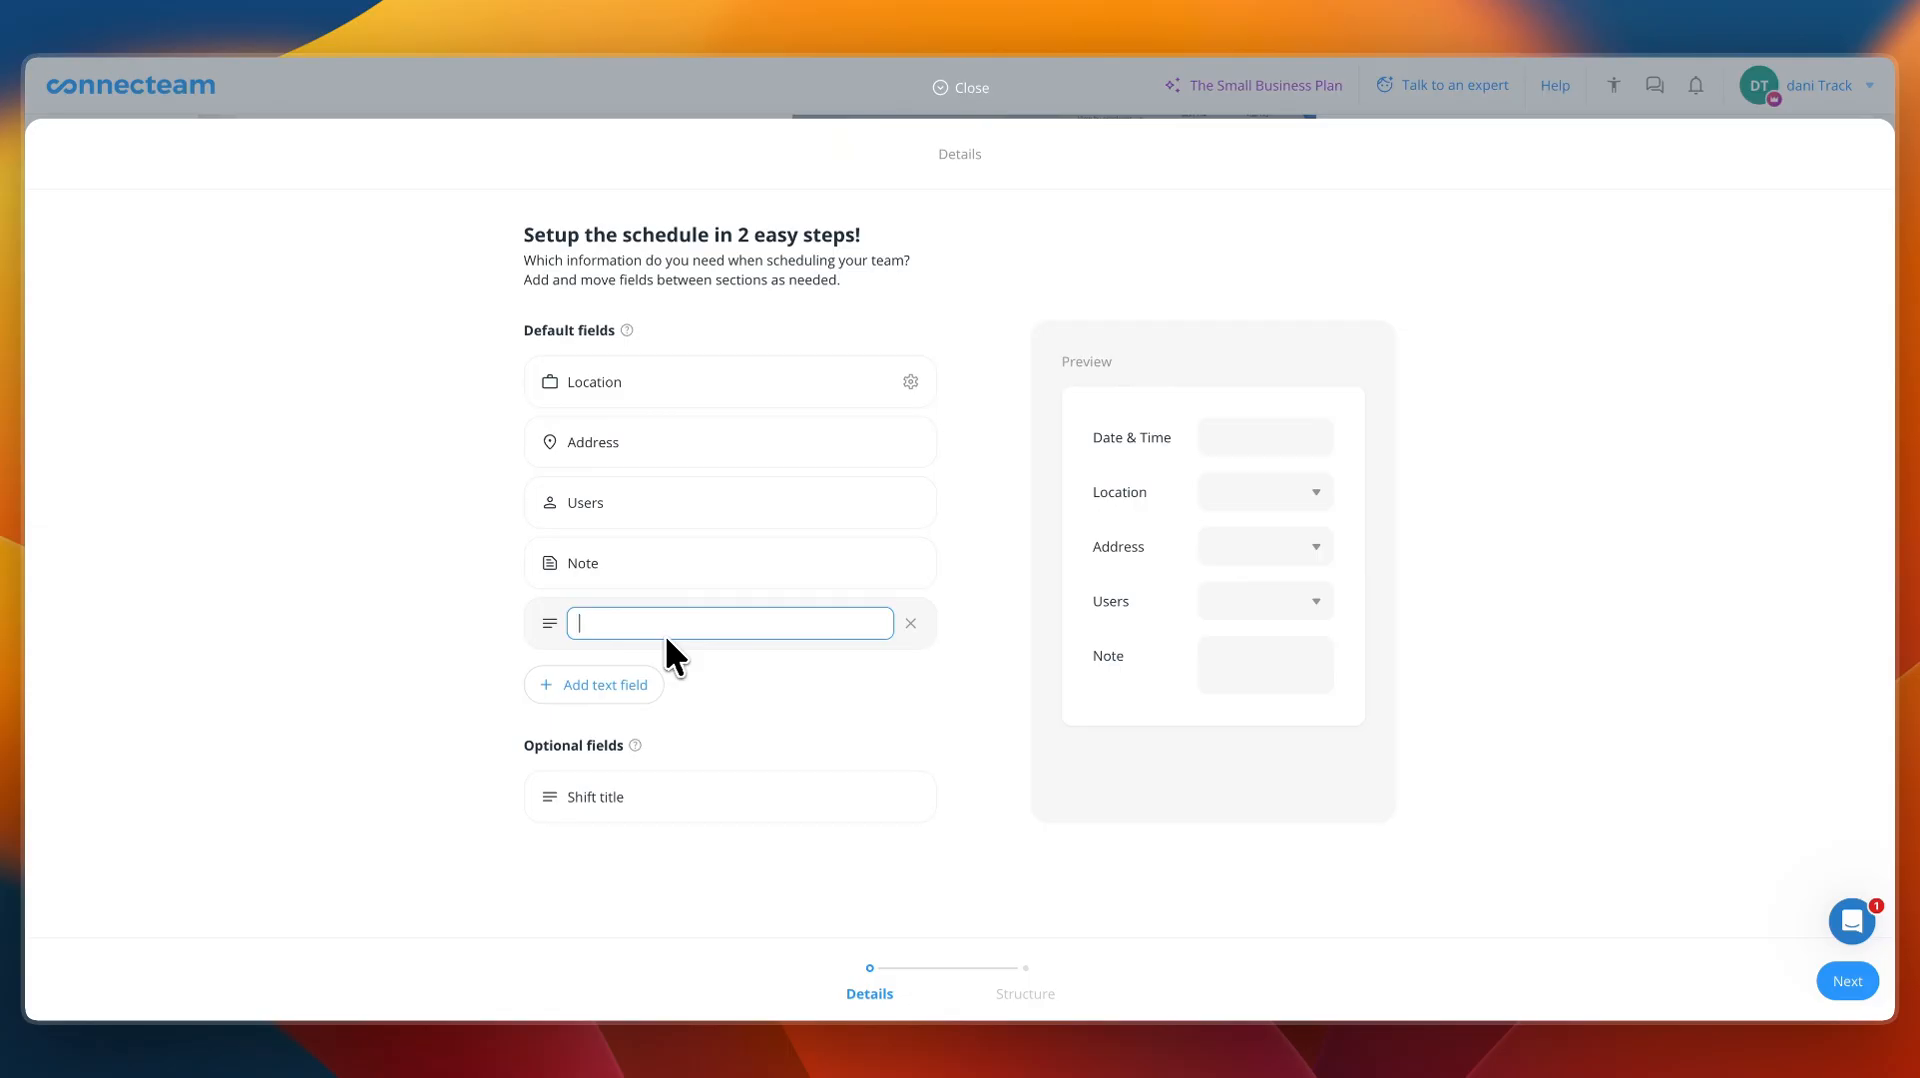
pyautogui.click(121, 763)
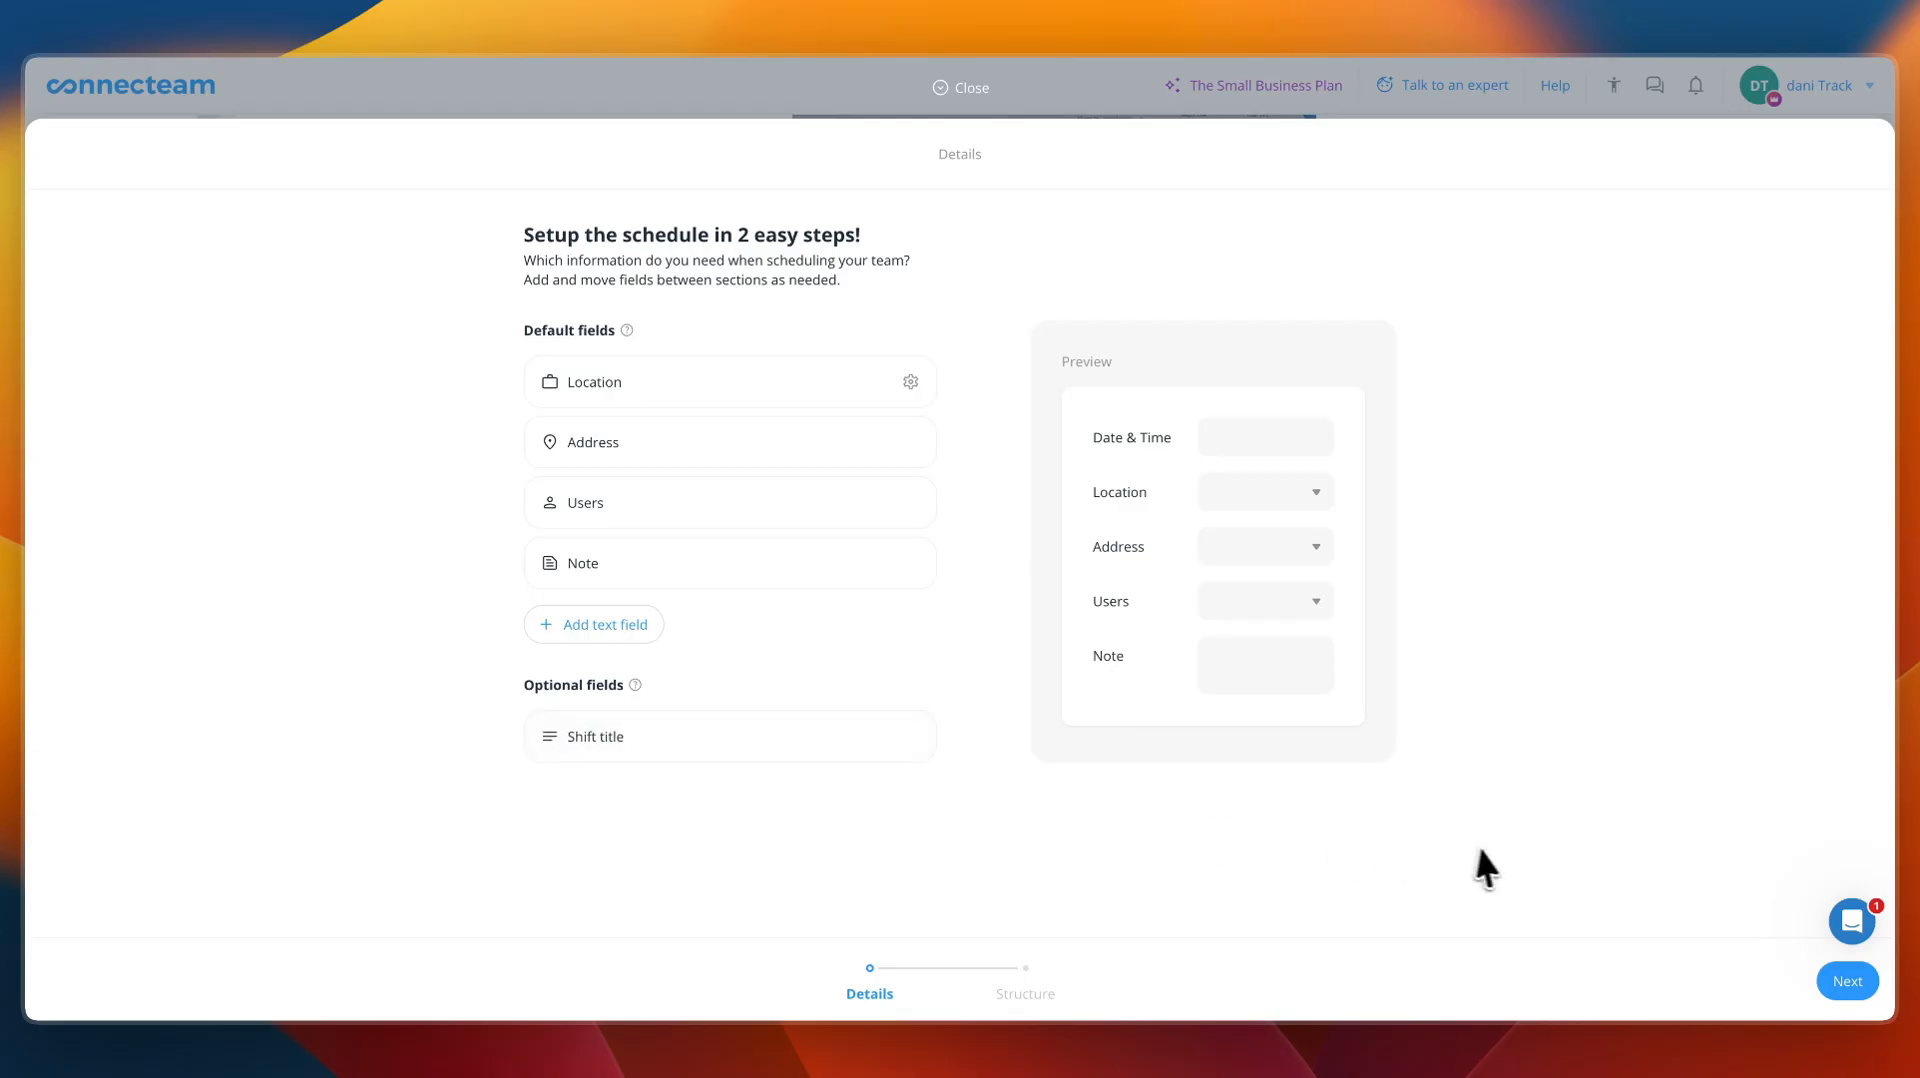
# - Continue to the schedule's Structure stage and set the schedule to be viewed by User
pyautogui.click(1847, 981)
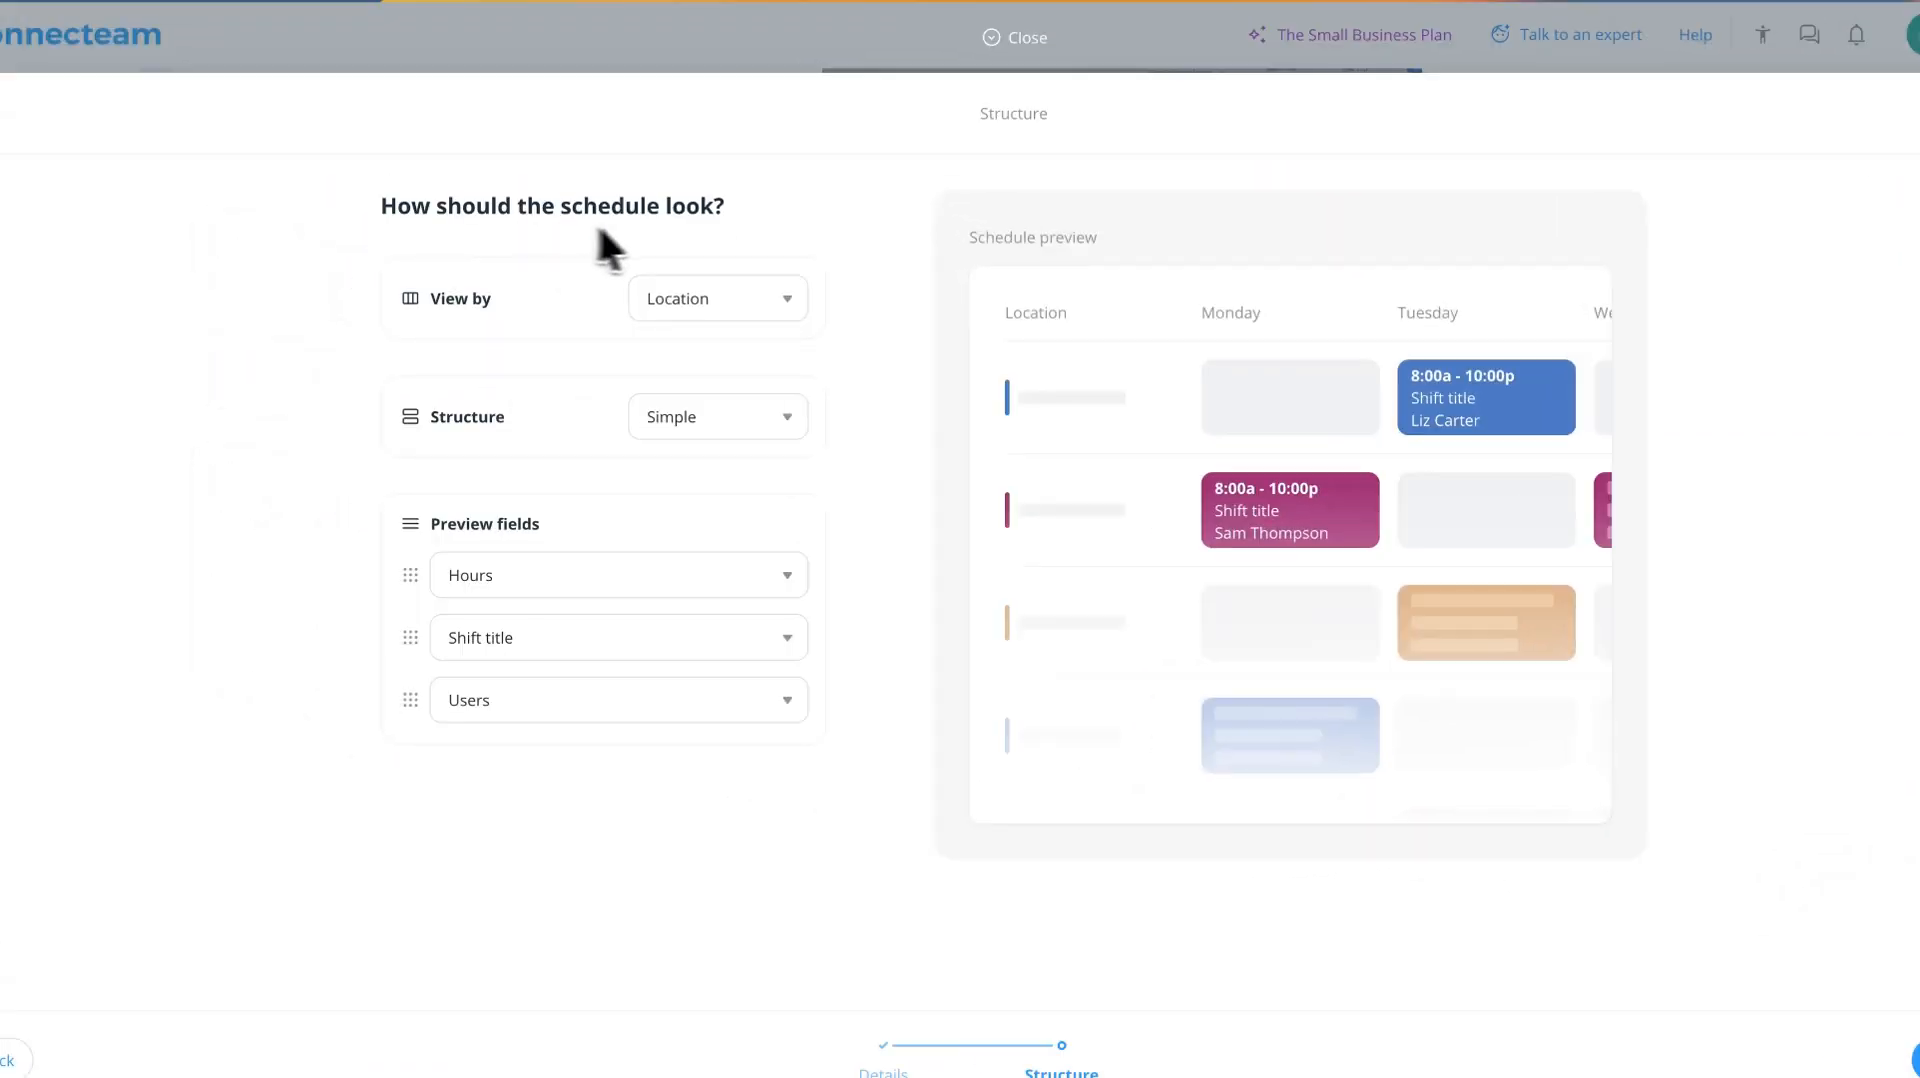
pyautogui.moveTo(480, 202); pyautogui.dragTo(711, 206)
pyautogui.click(712, 207)
pyautogui.click(756, 309)
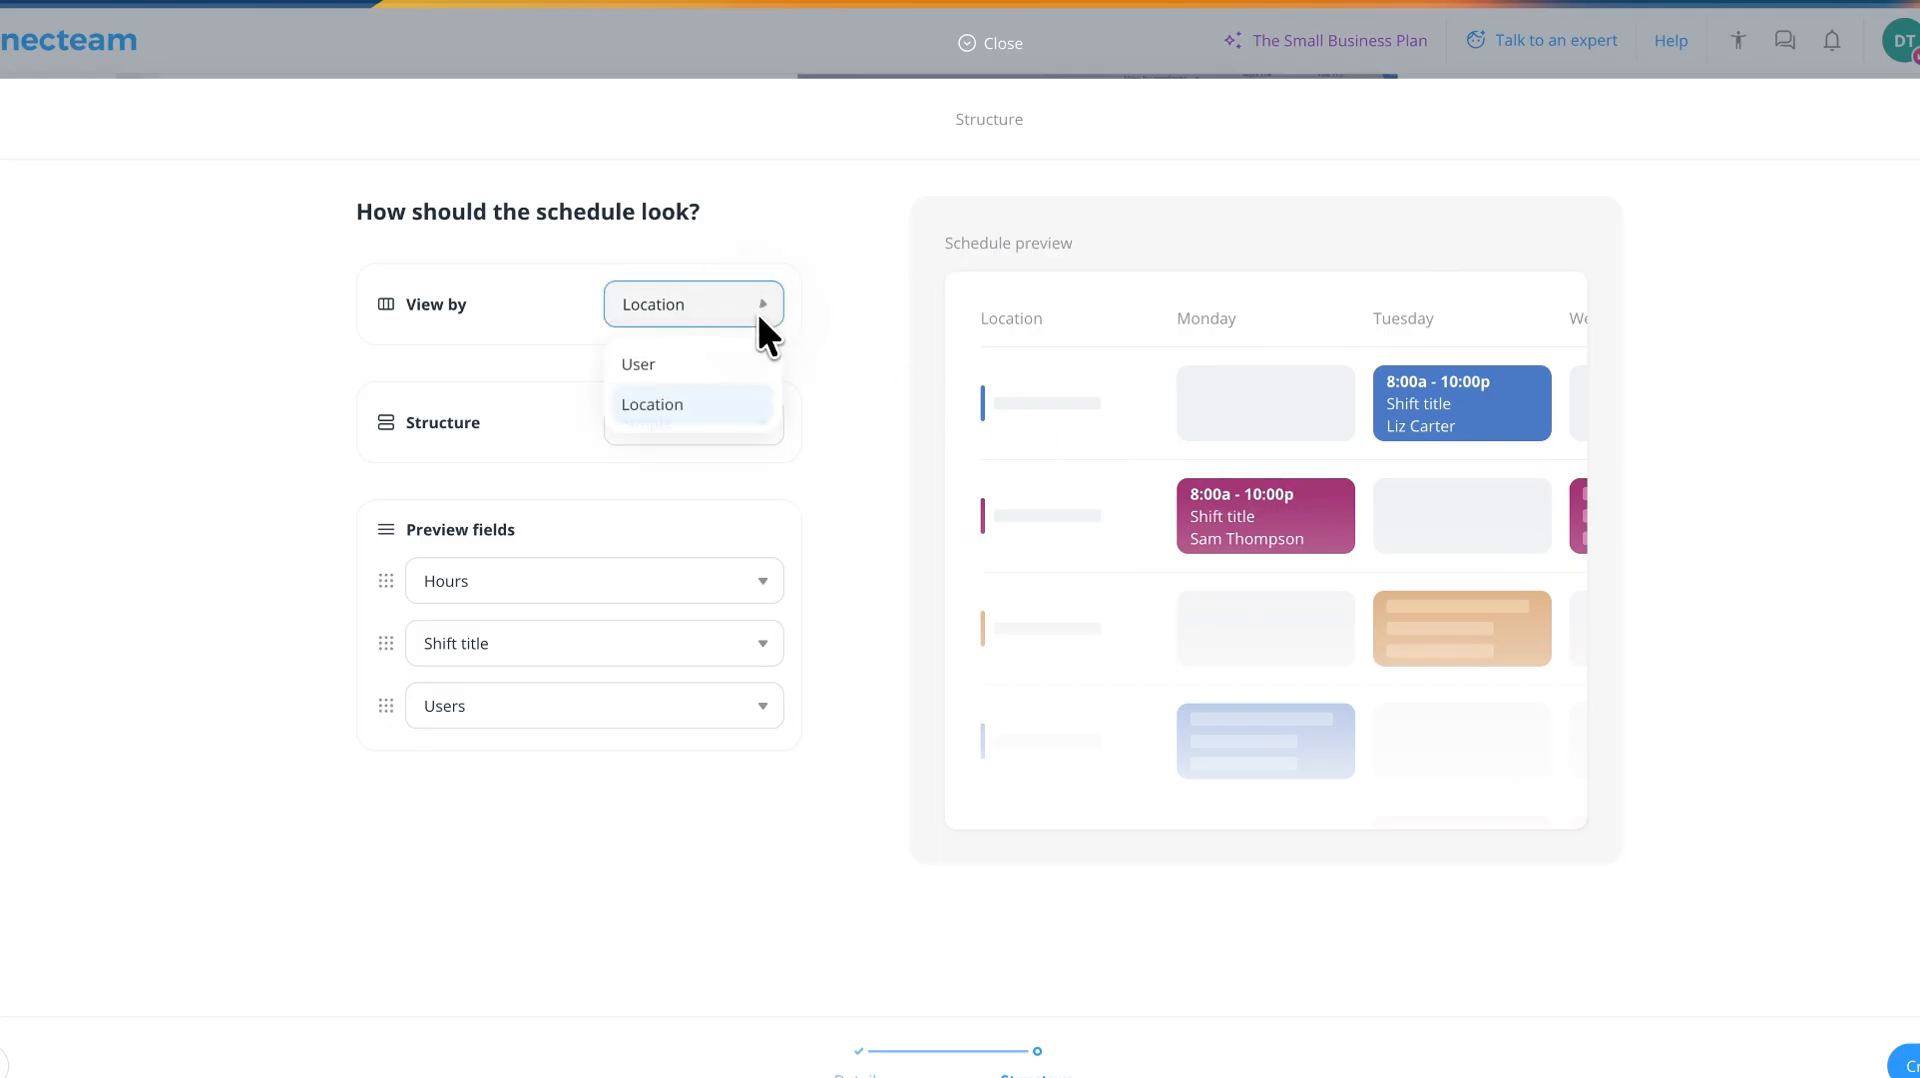
pyautogui.click(684, 374)
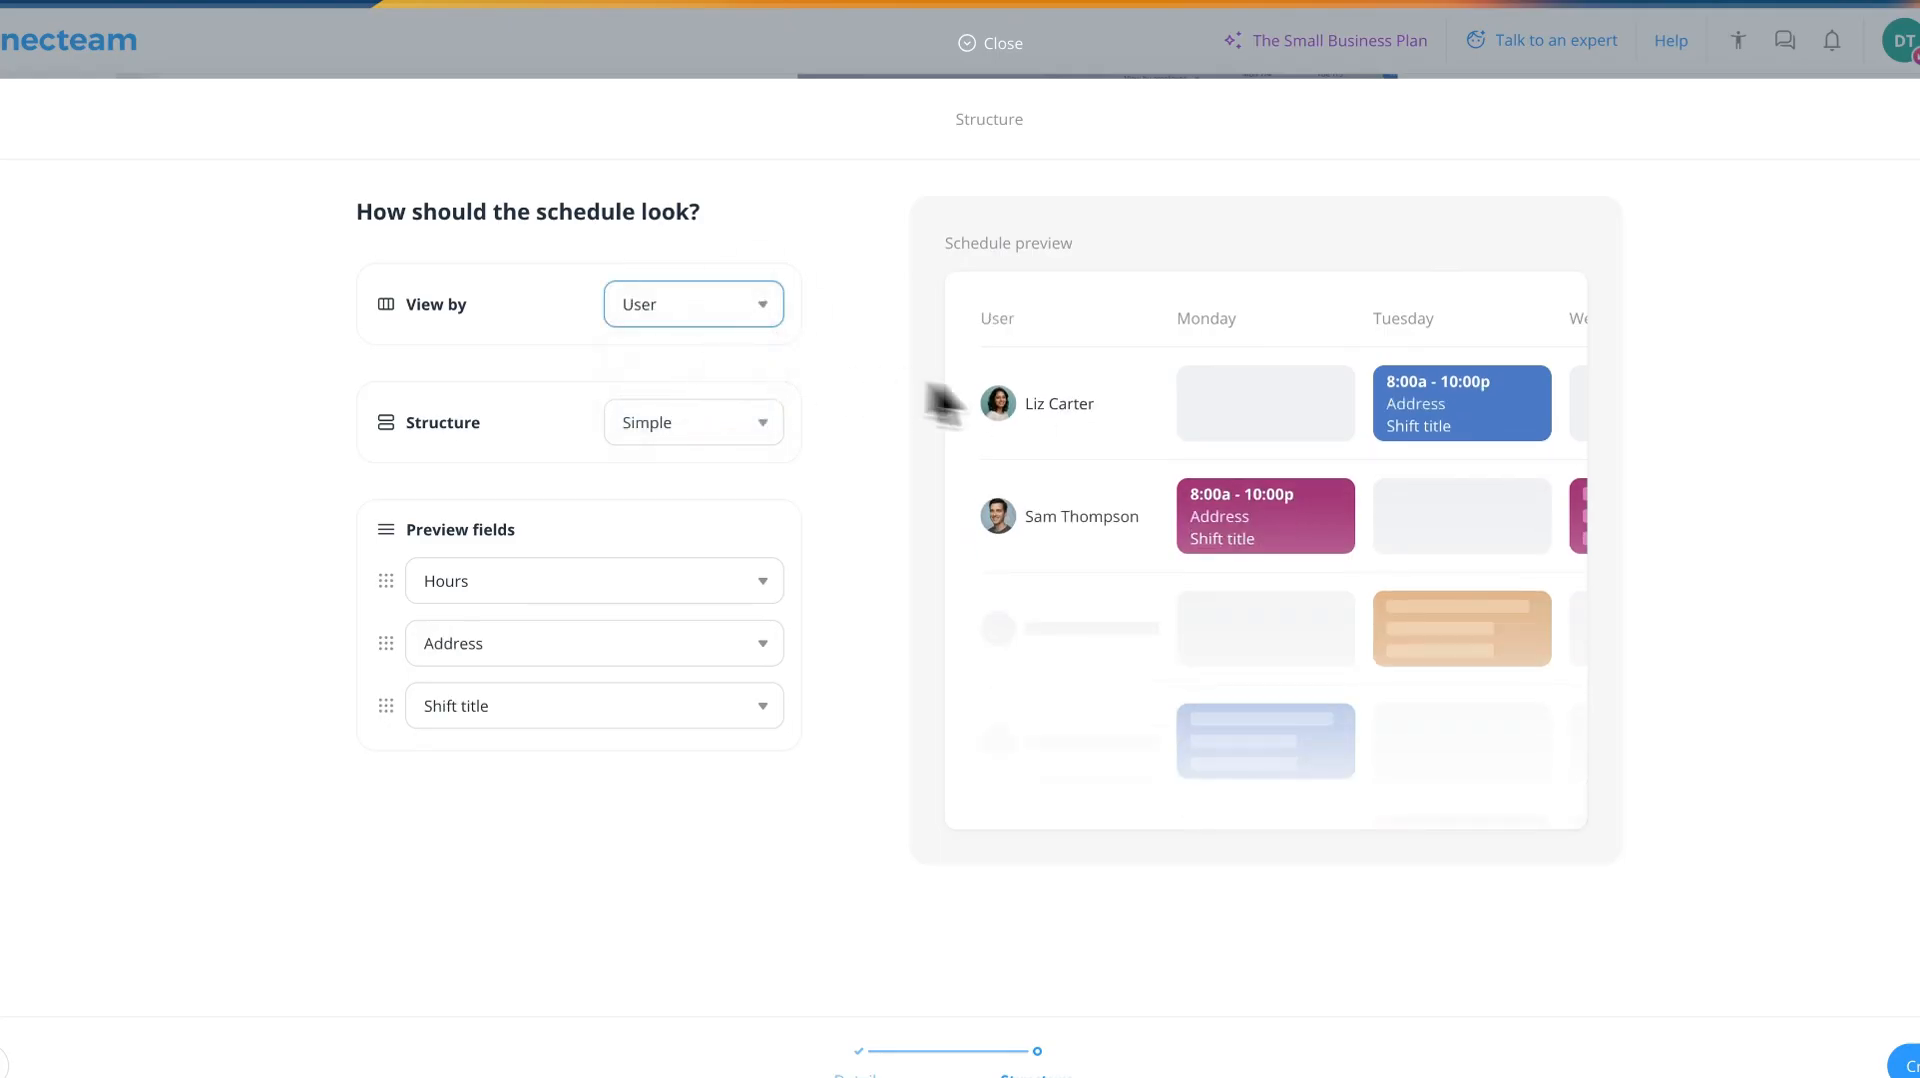
# - Try viewing the schedule by Location for comparison and restore the view by User
pyautogui.click(737, 308)
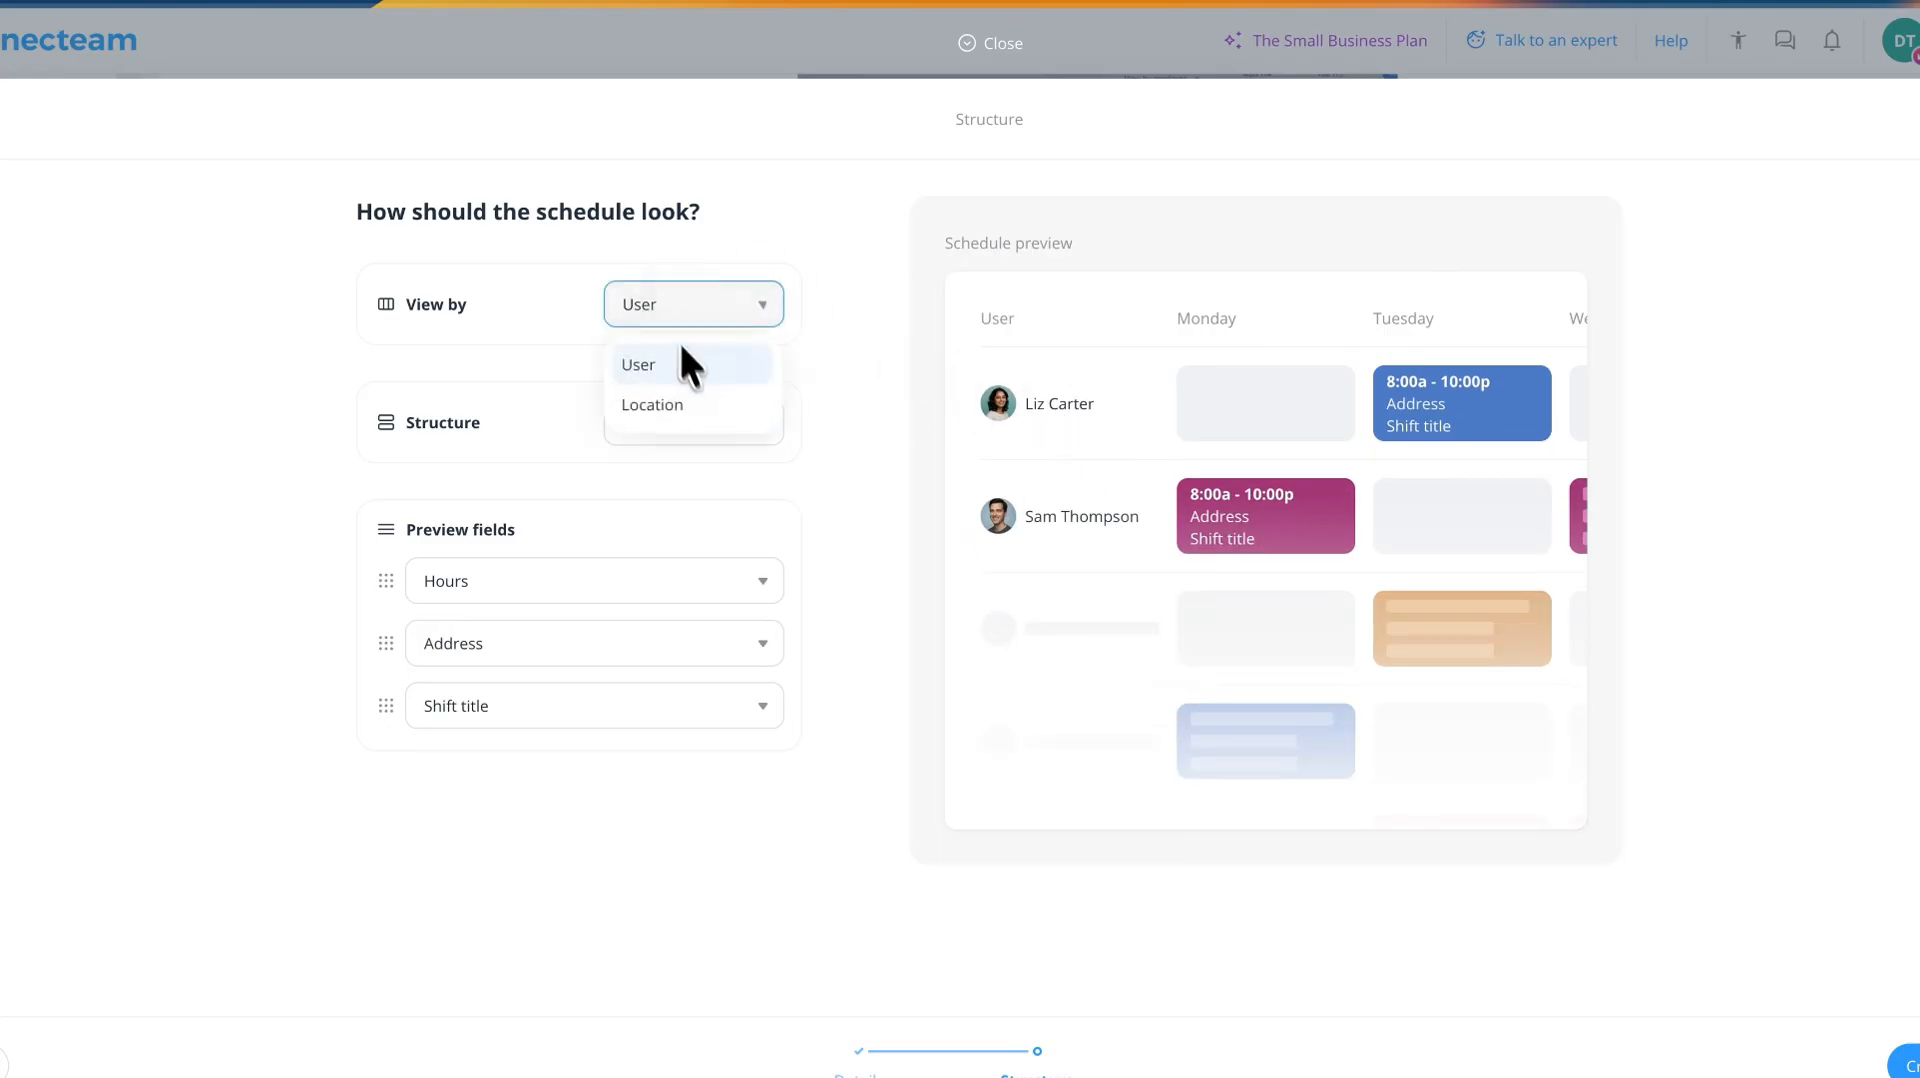
pyautogui.click(700, 402)
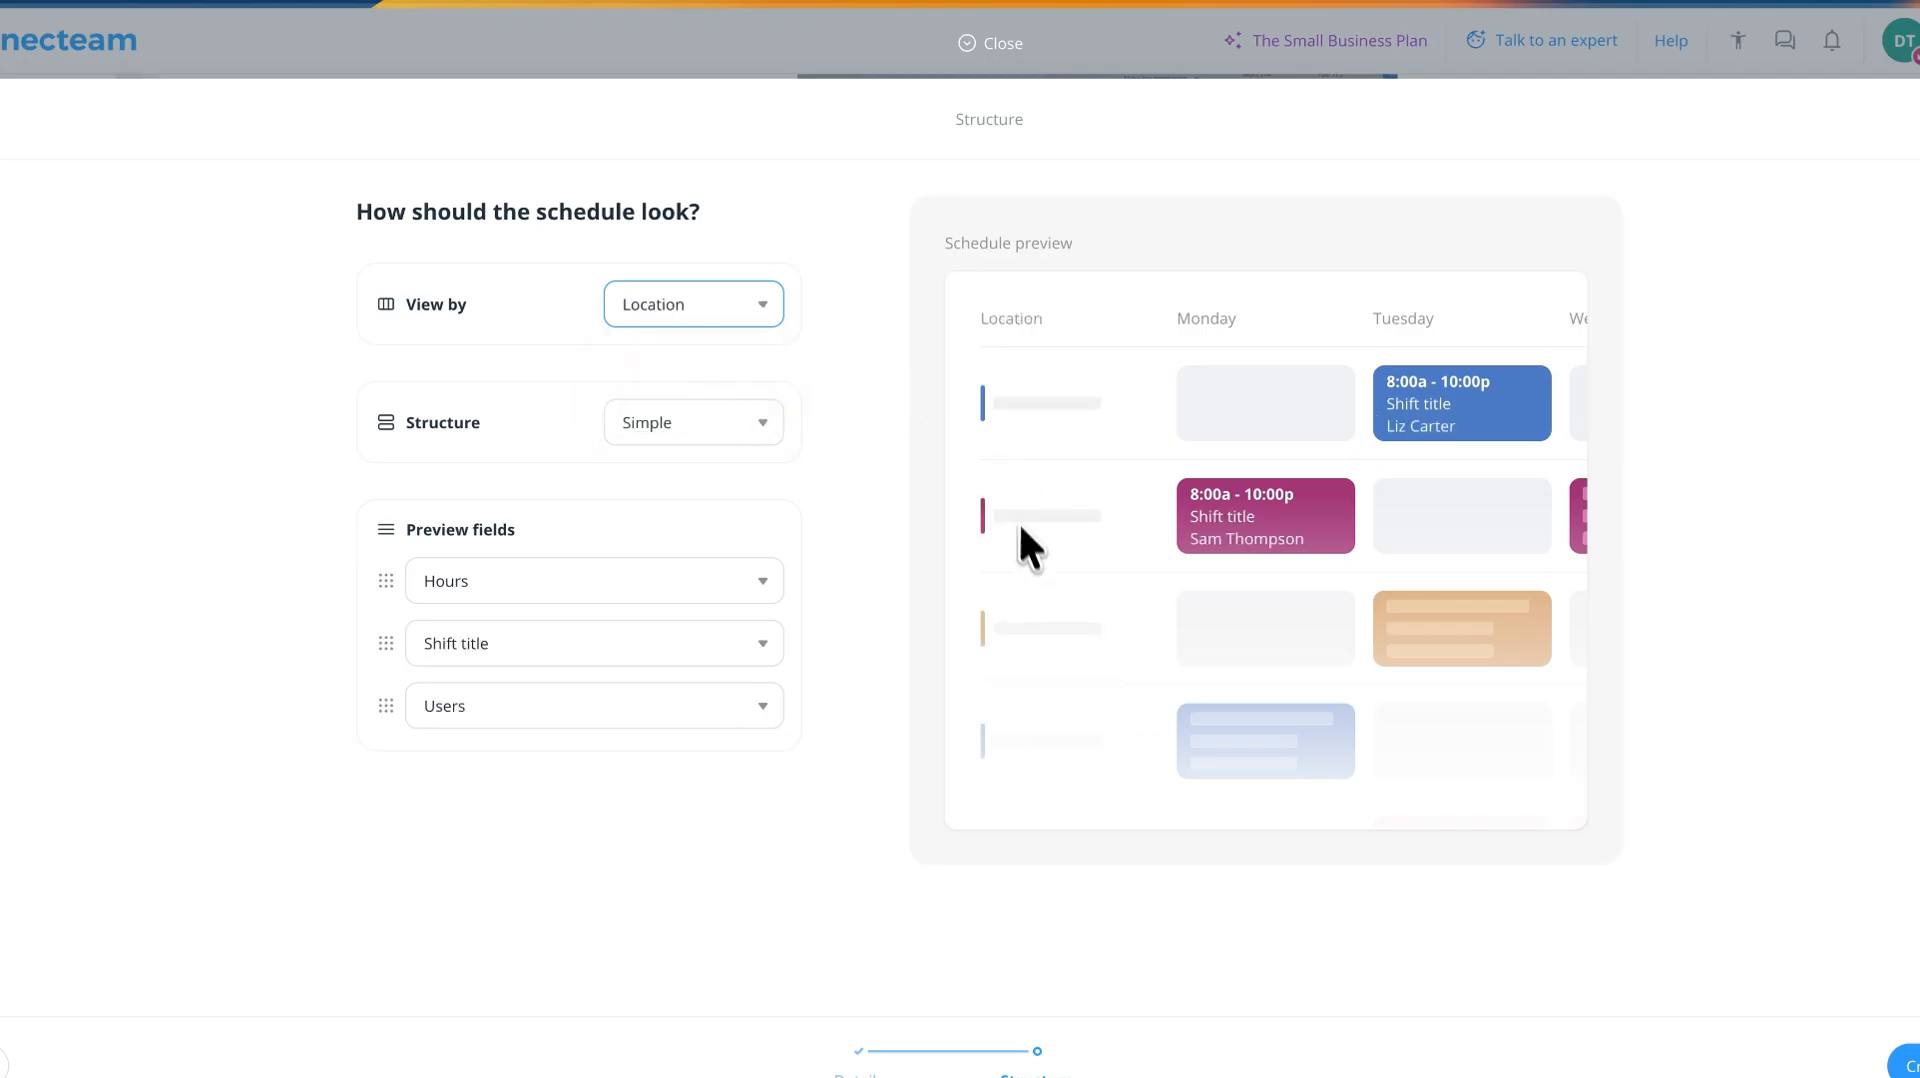
pyautogui.click(670, 300)
pyautogui.click(677, 350)
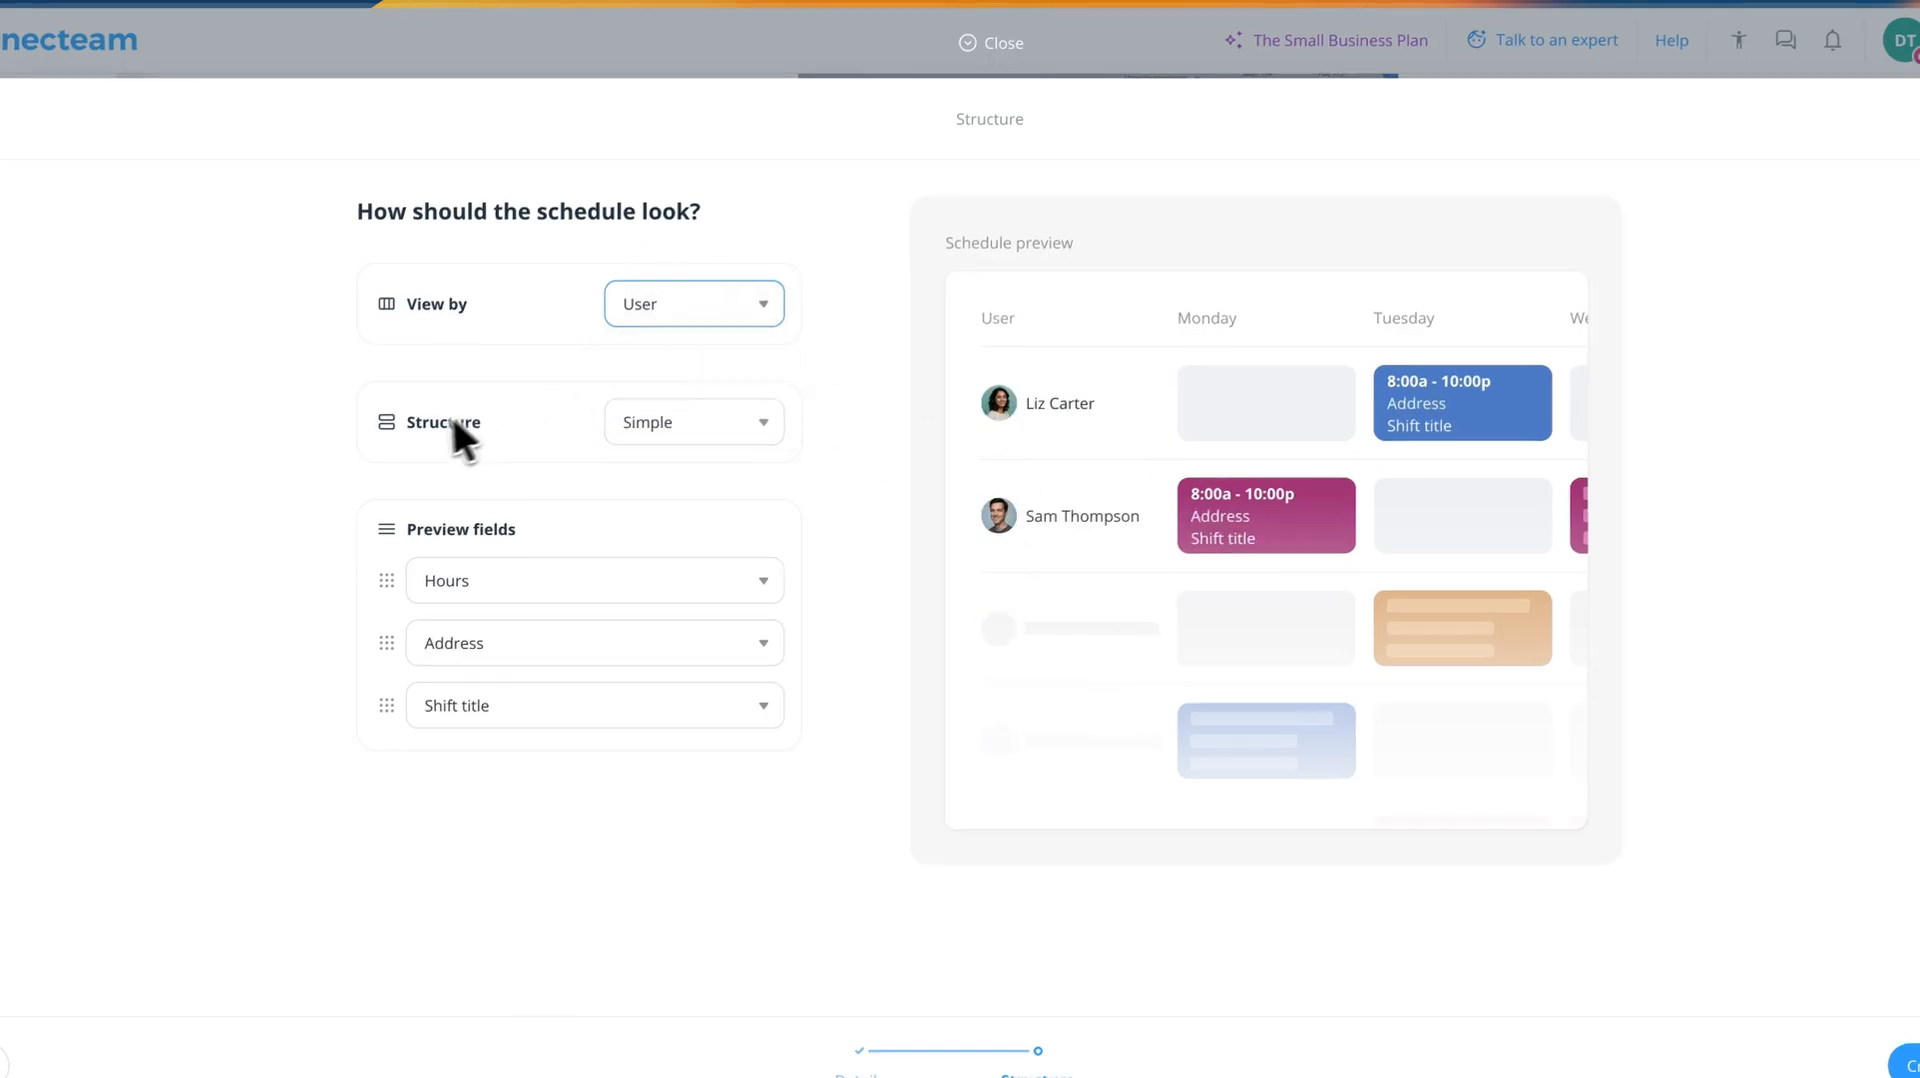
# - Try the Grouped structure in the schedule preview and return the structure to Simple
pyautogui.click(766, 422)
pyautogui.click(690, 524)
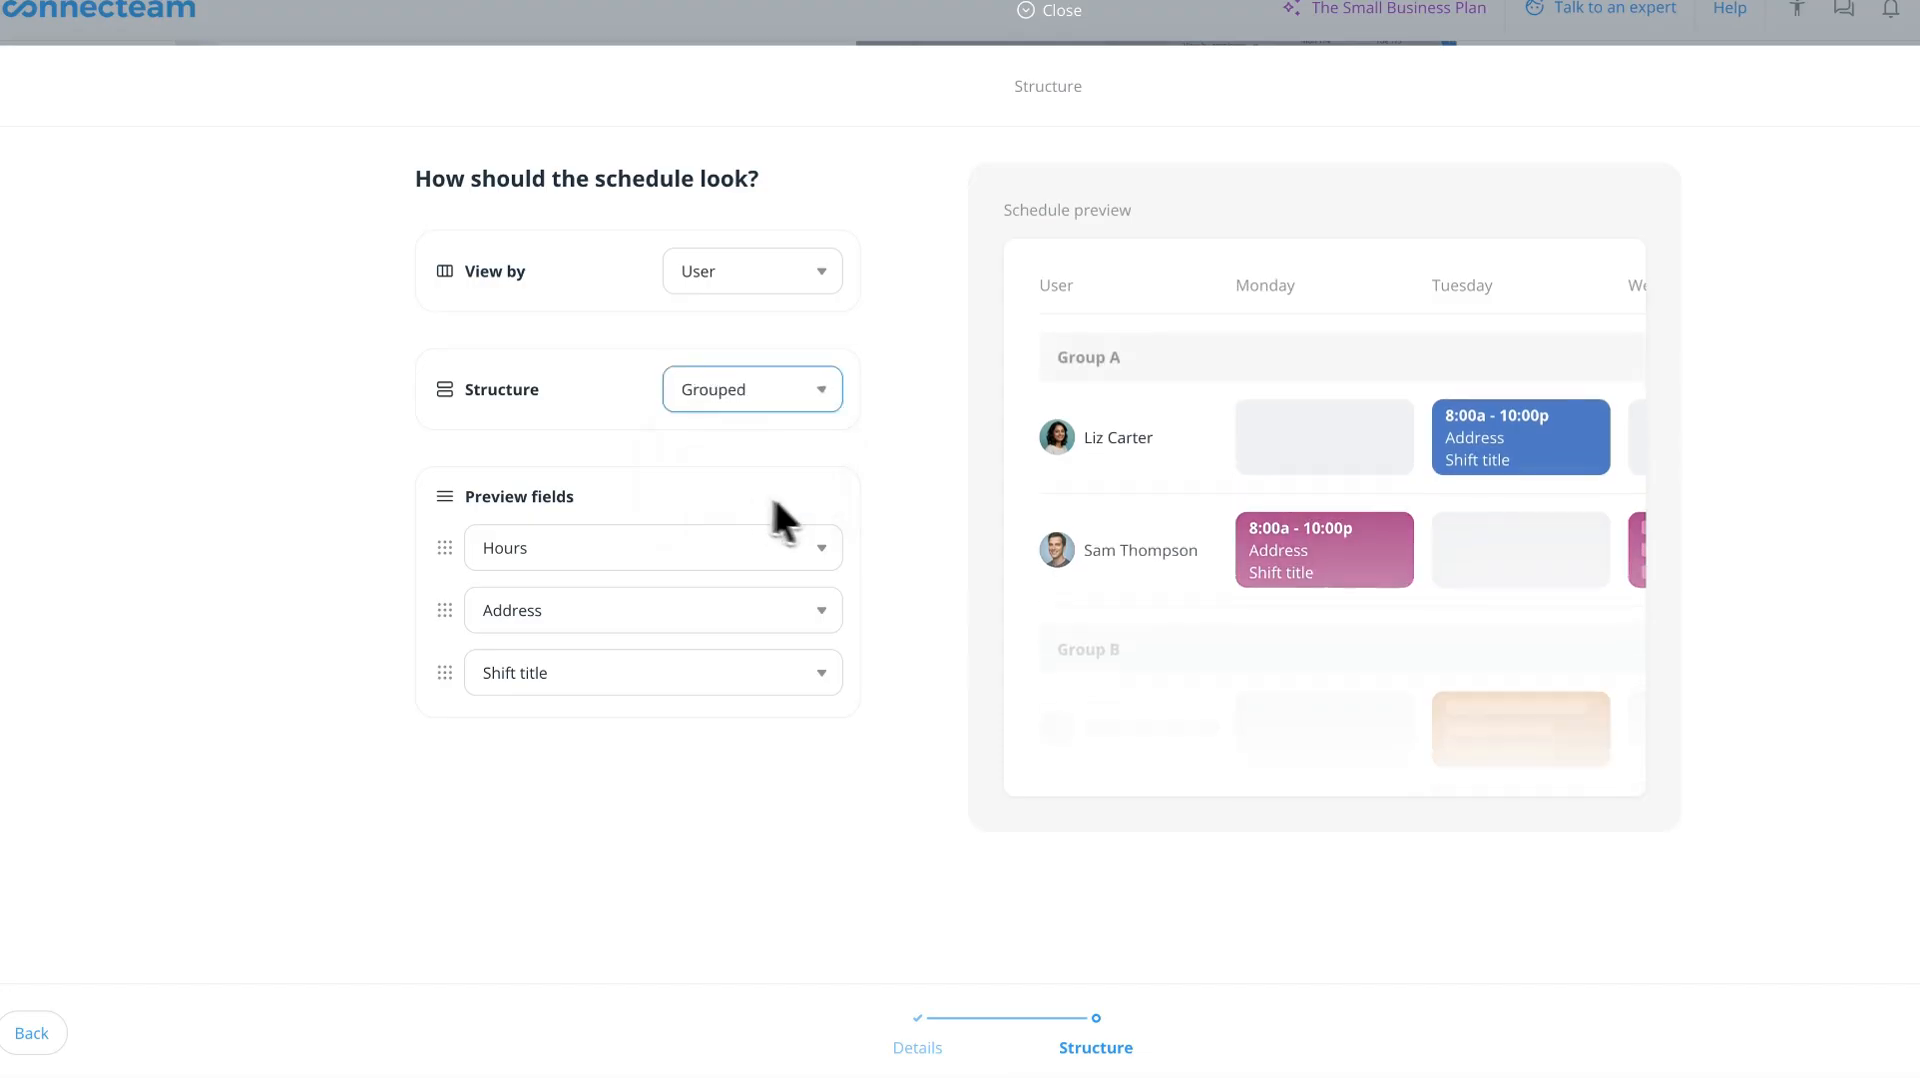
pyautogui.click(724, 394)
pyautogui.click(692, 459)
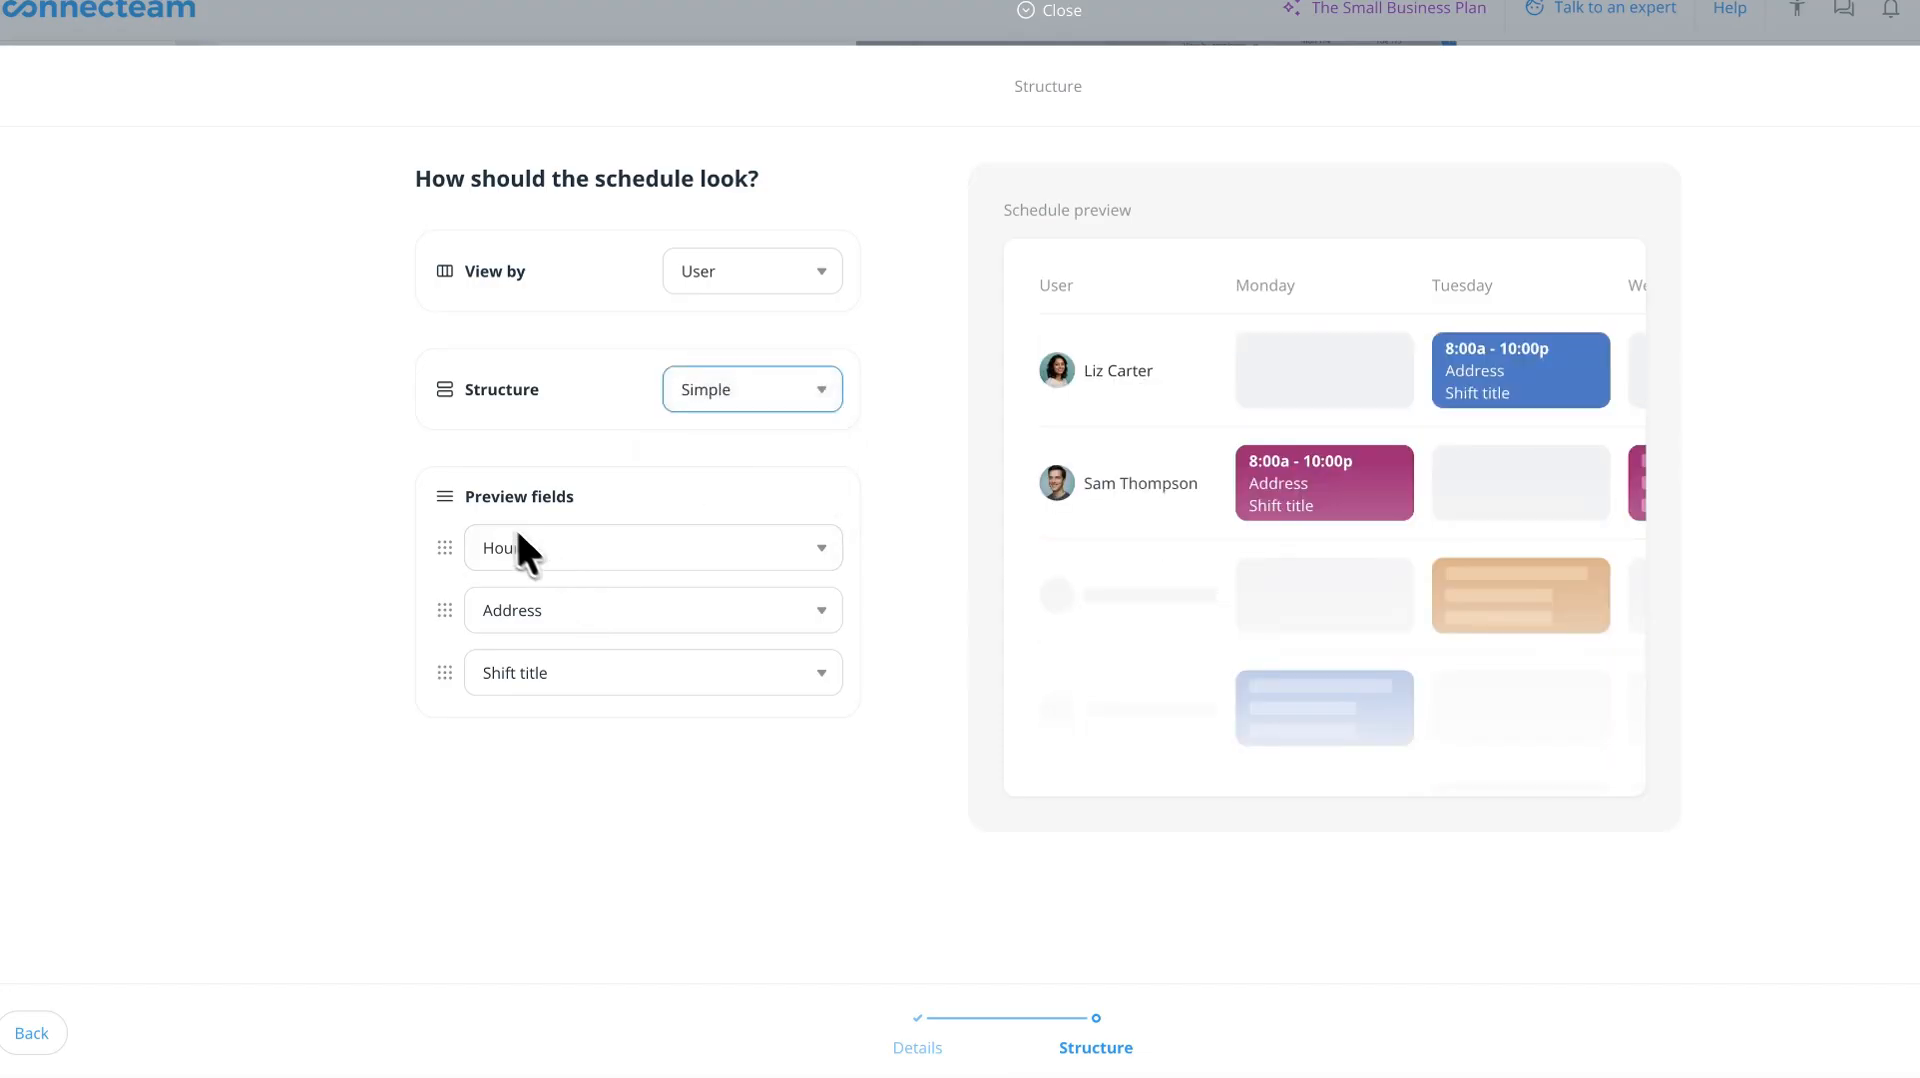
# - Check the options for the Hours and Shift title preview fields, create the schedule and dismiss the guided tour
pyautogui.click(555, 553)
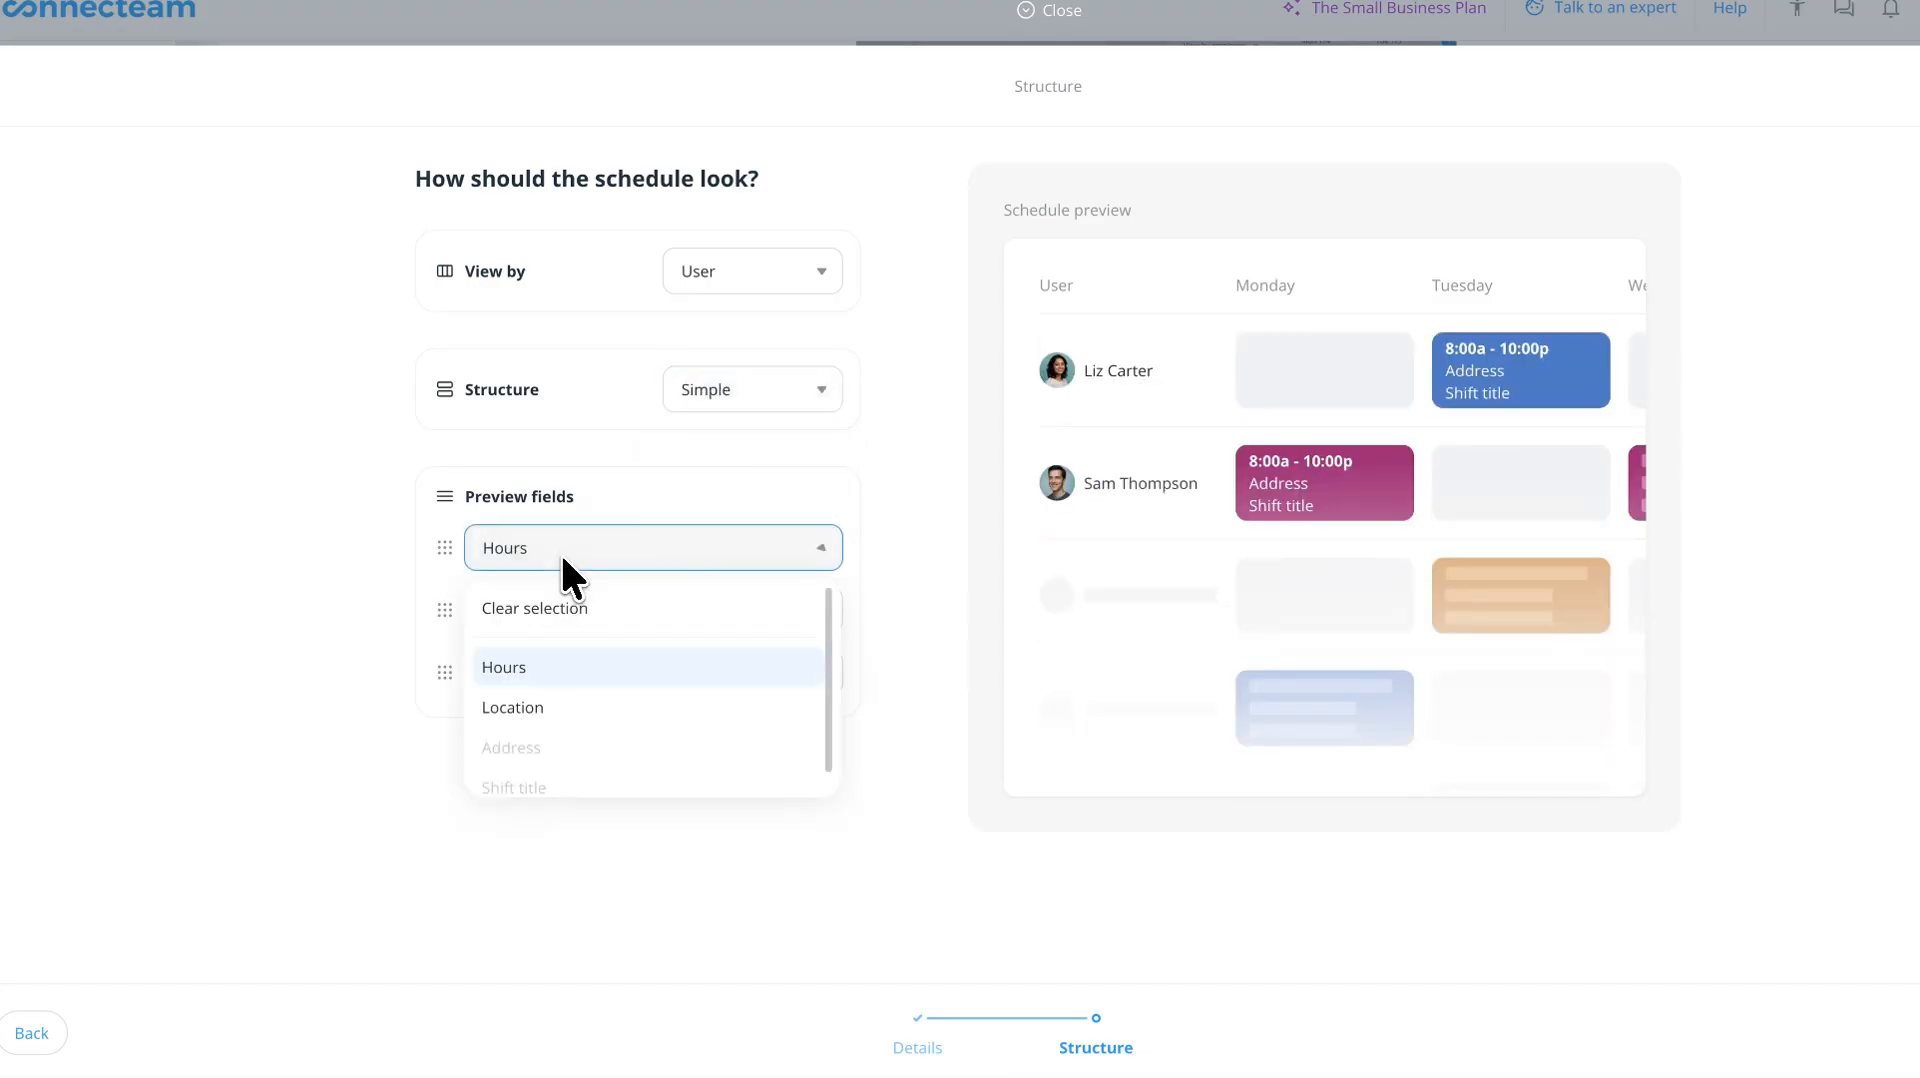
pyautogui.click(288, 604)
pyautogui.click(556, 671)
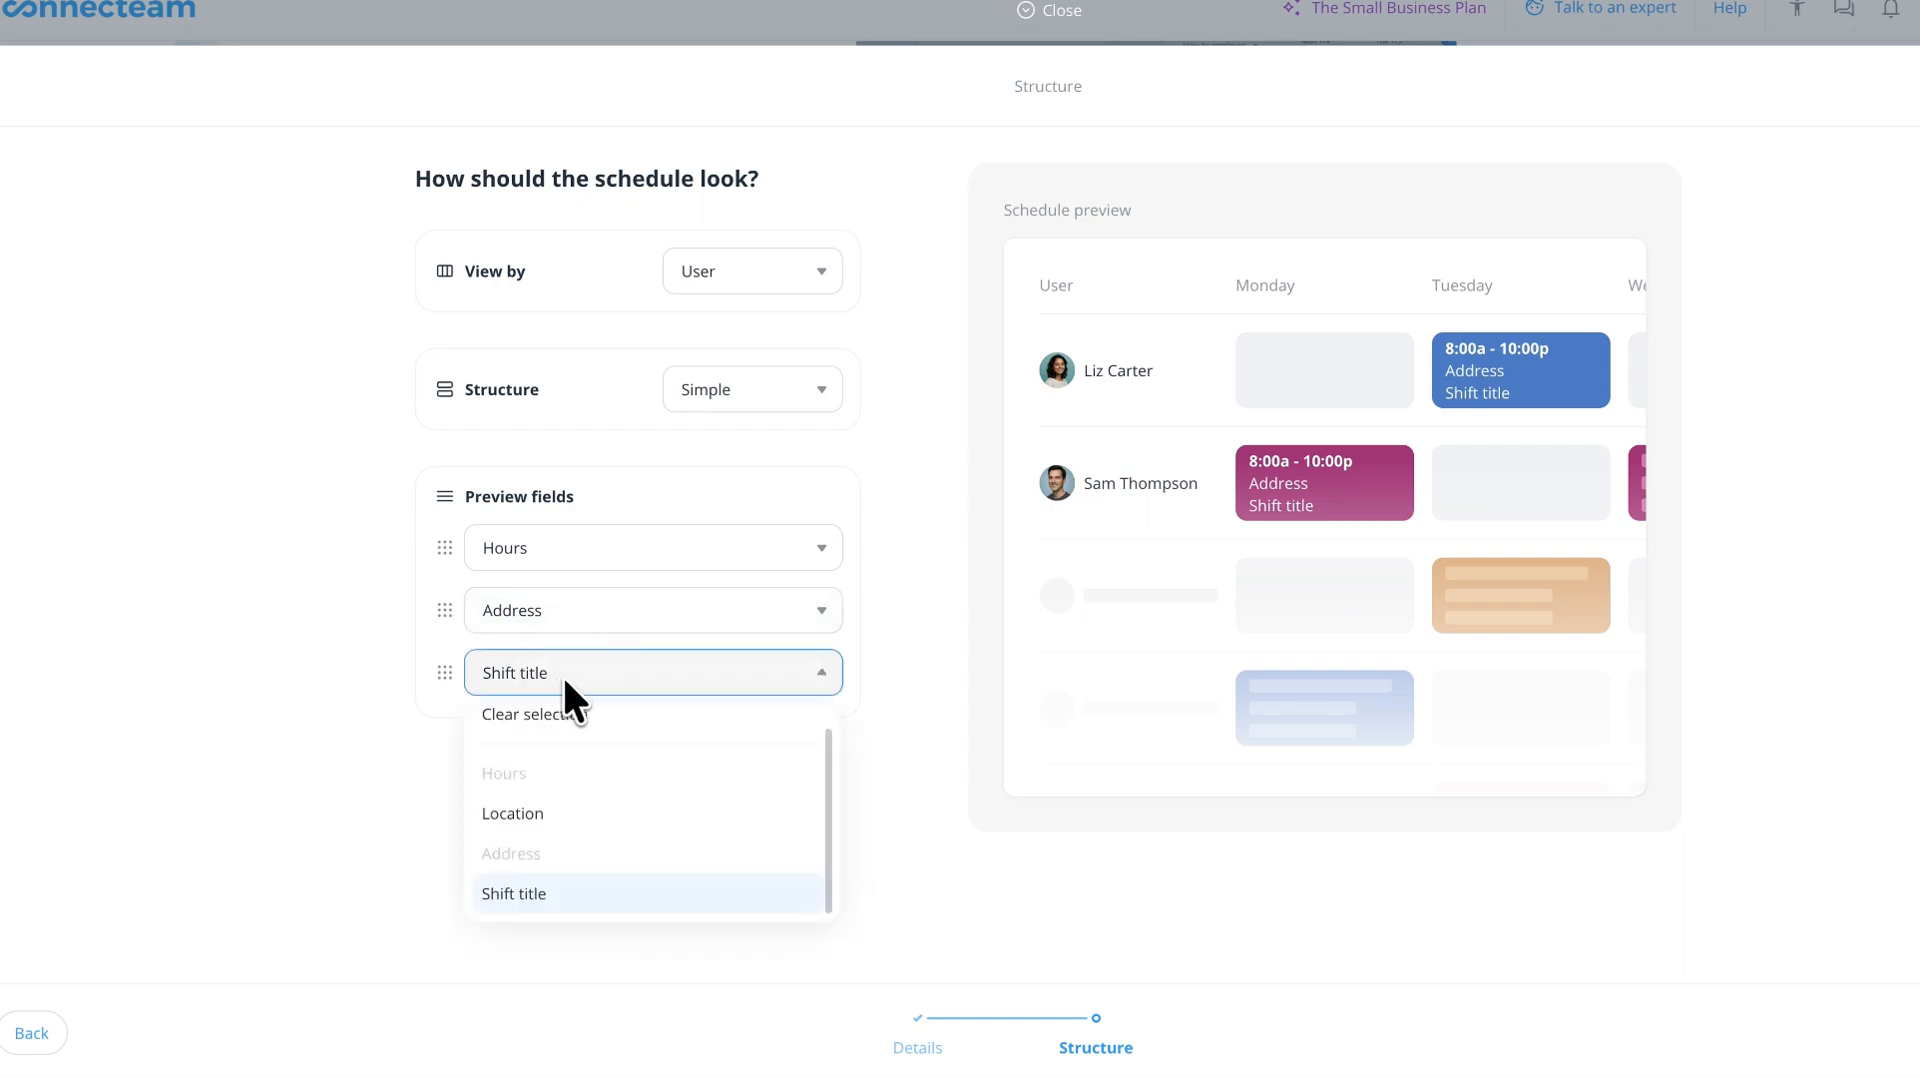
pyautogui.click(1252, 878)
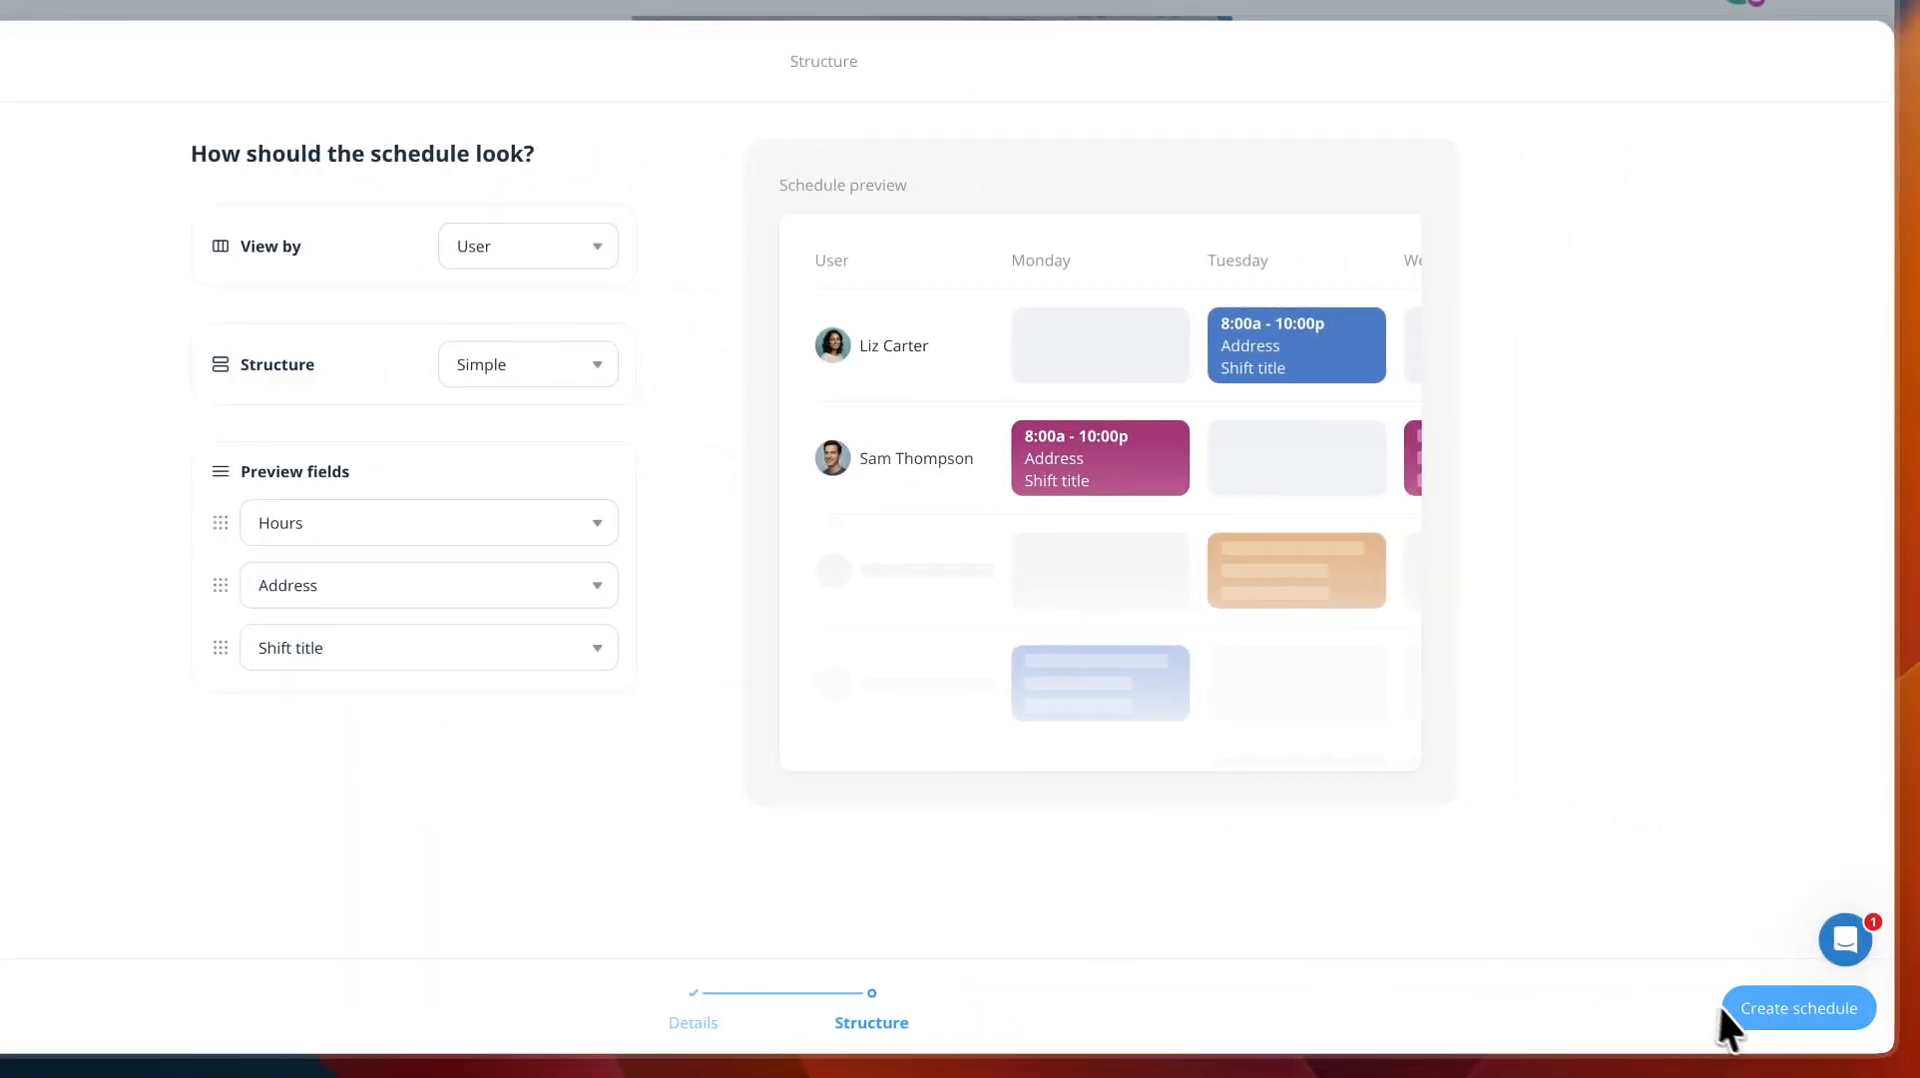
pyautogui.click(1739, 1015)
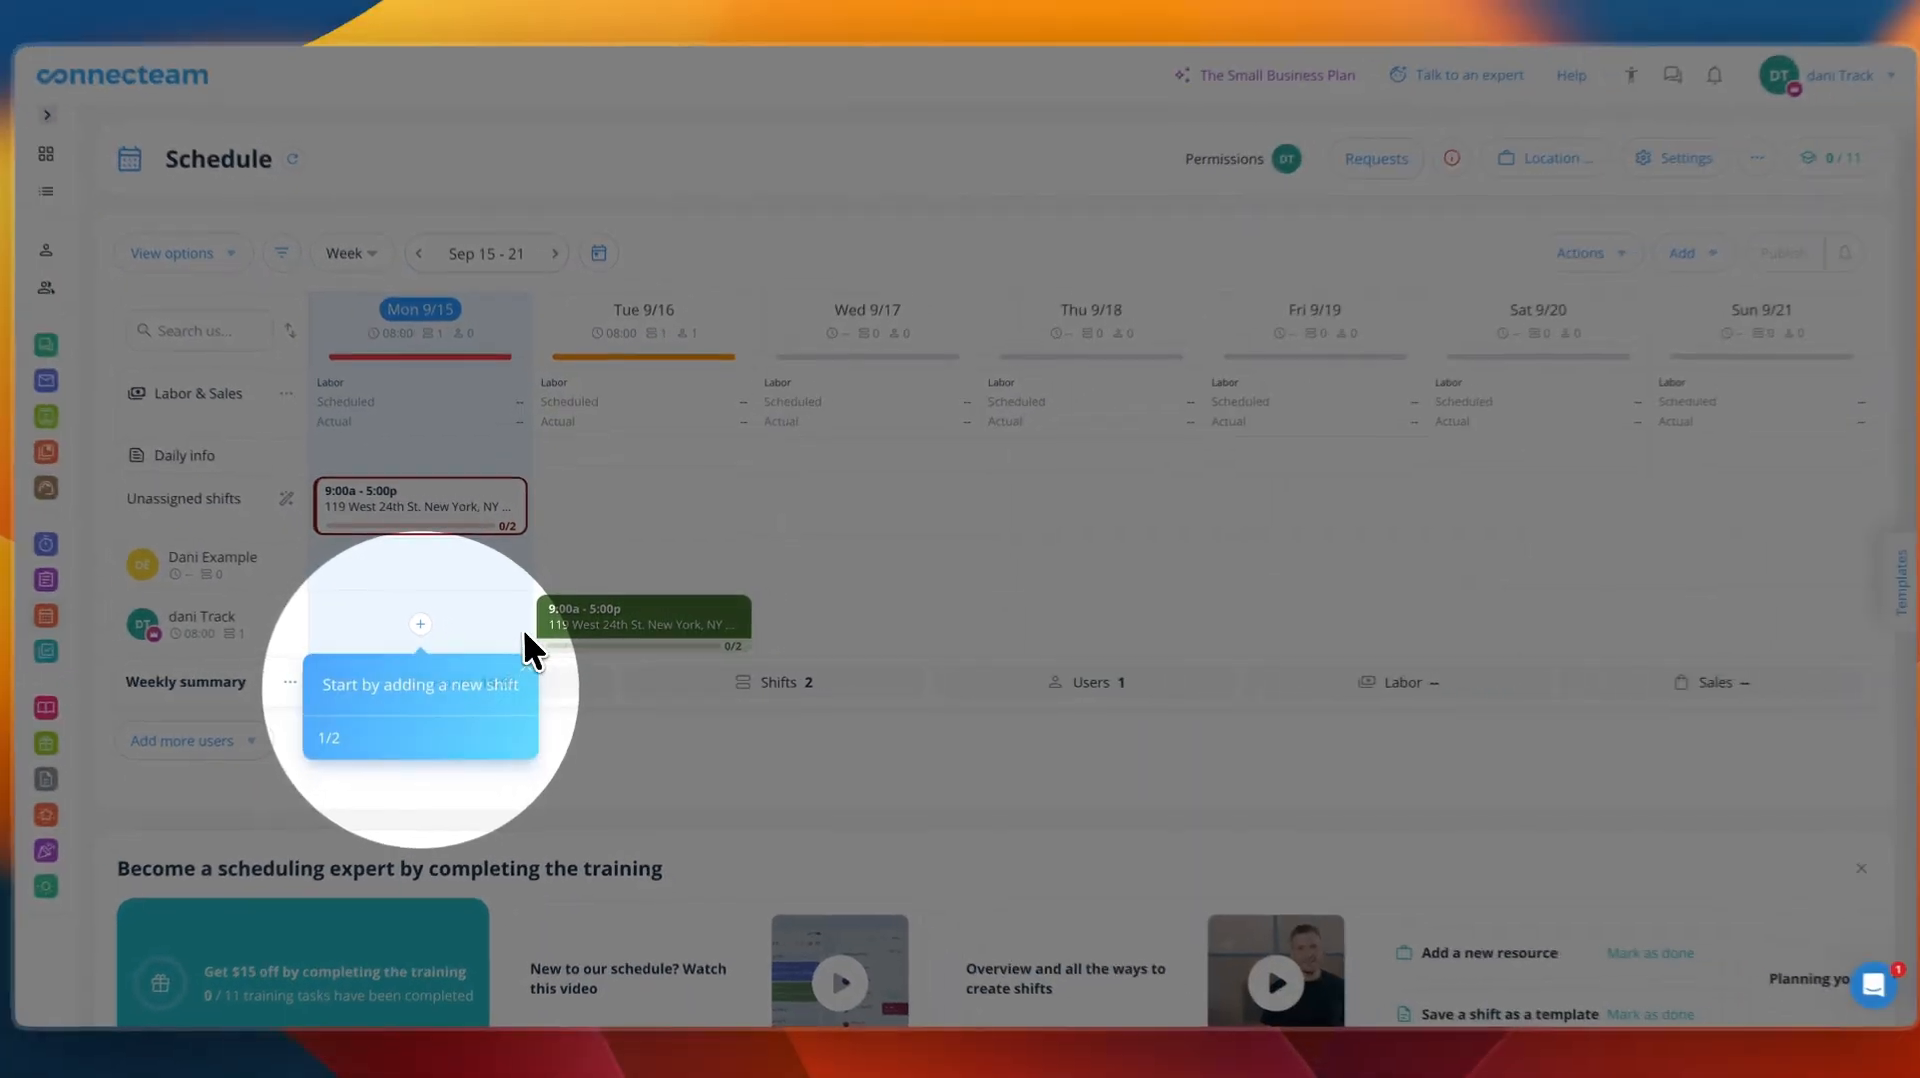
pyautogui.click(527, 661)
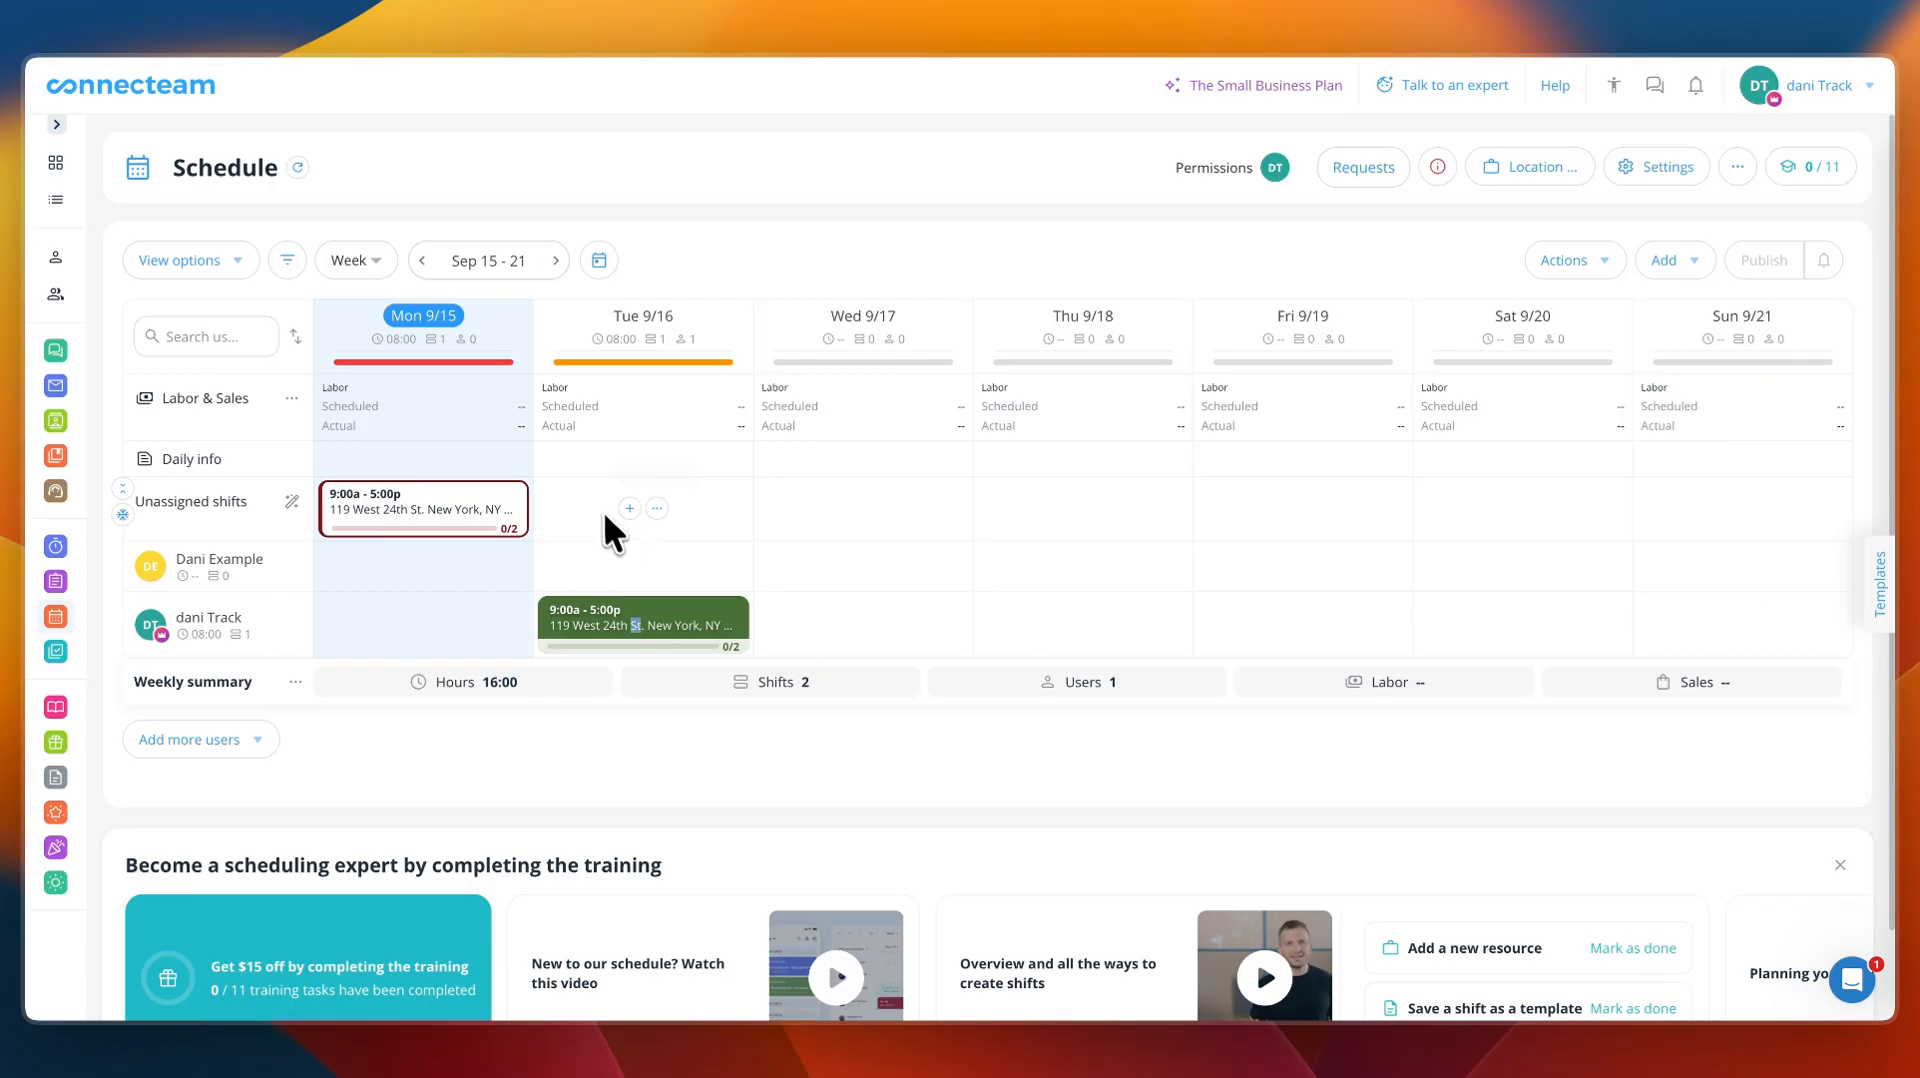
# - Delete the sample shifts on Monday 9/15 and Tuesday 9/16 from the weekly schedule
pyautogui.click(514, 494)
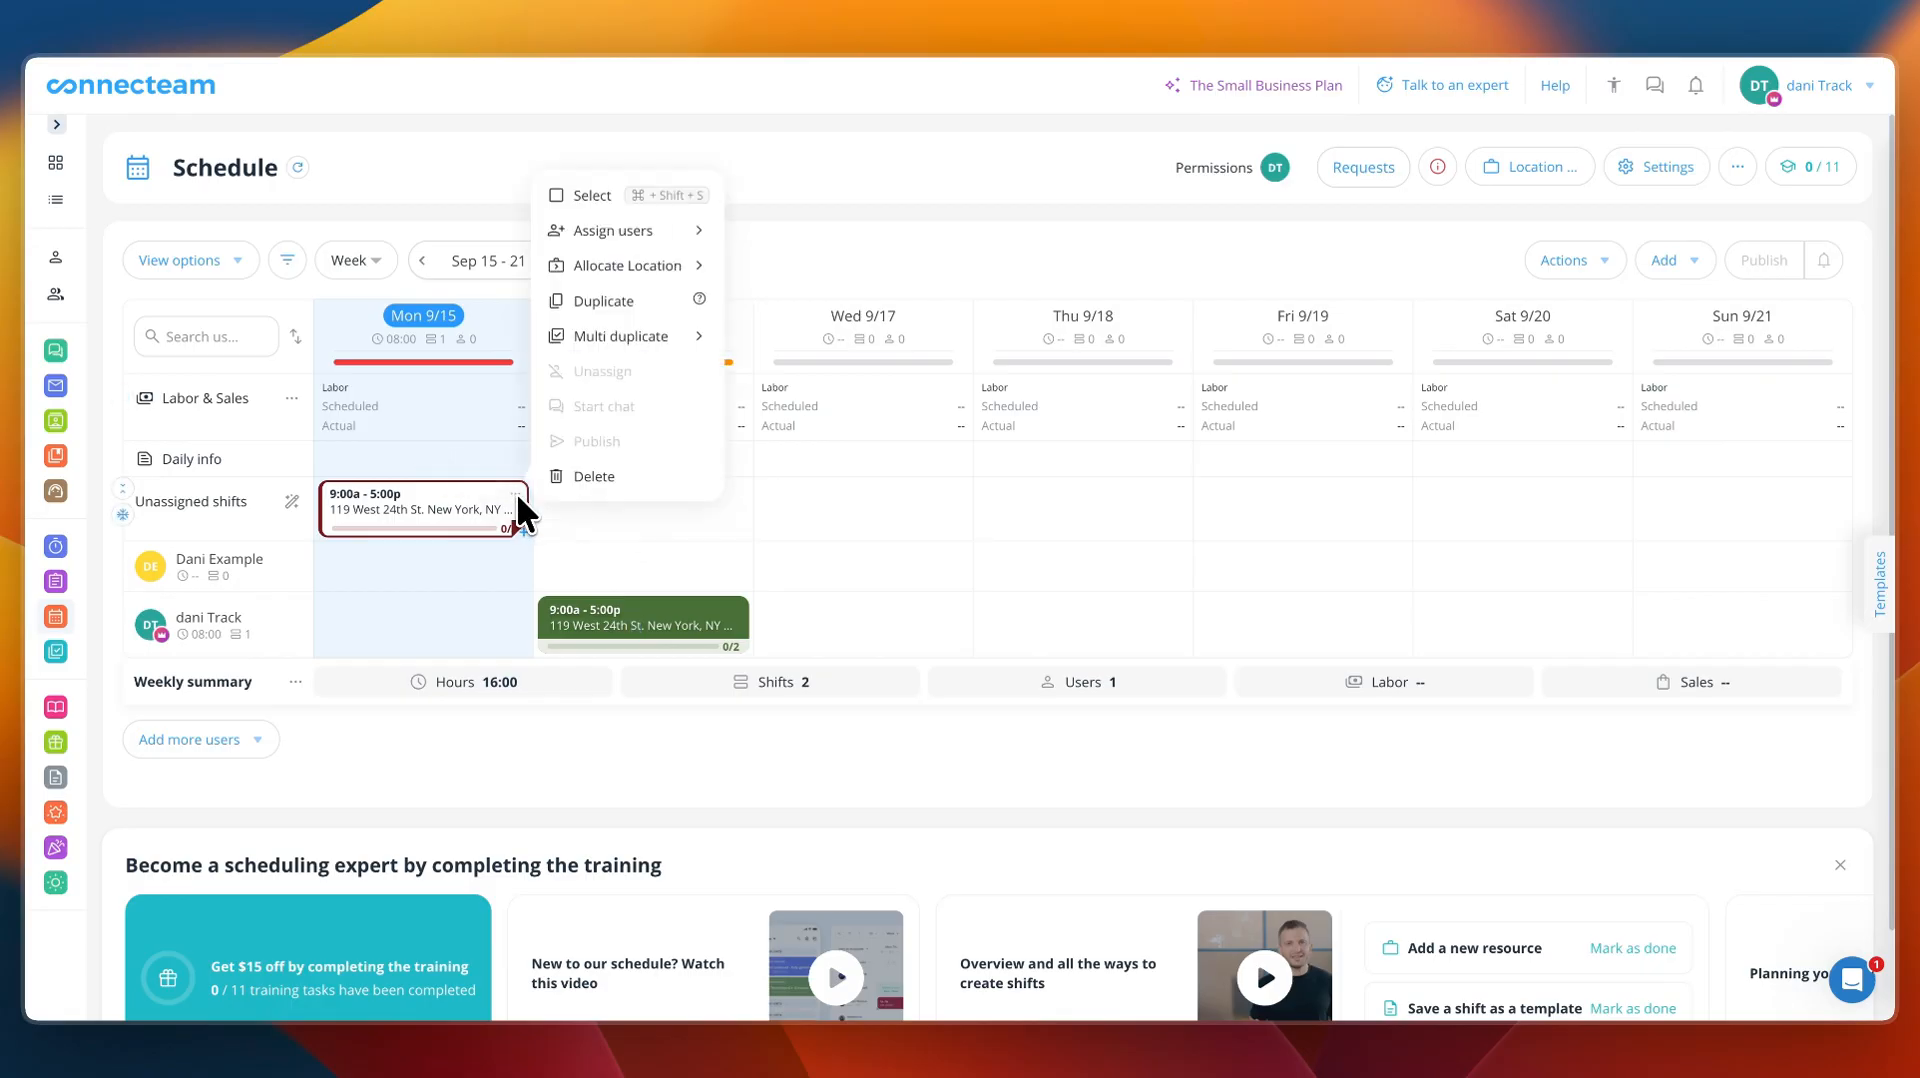
pyautogui.click(597, 477)
pyautogui.click(949, 635)
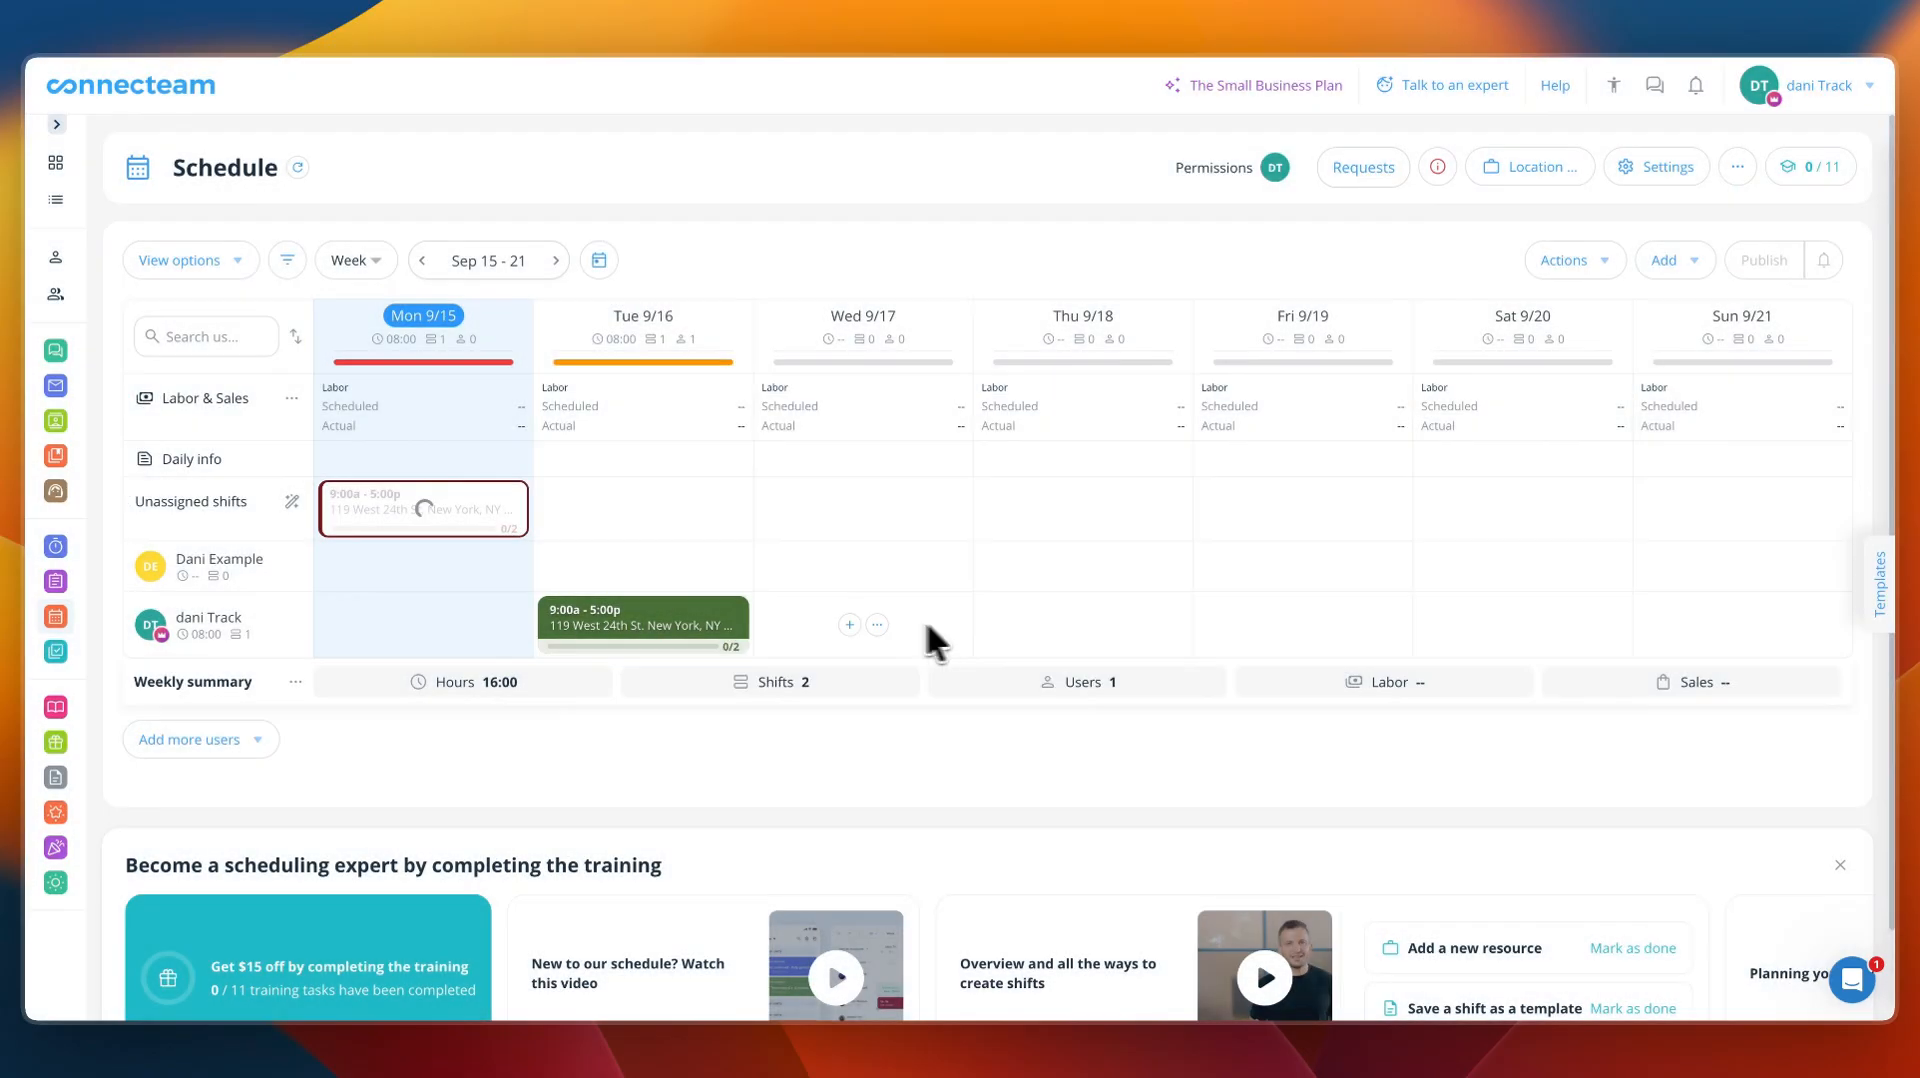
pyautogui.click(732, 592)
pyautogui.click(812, 578)
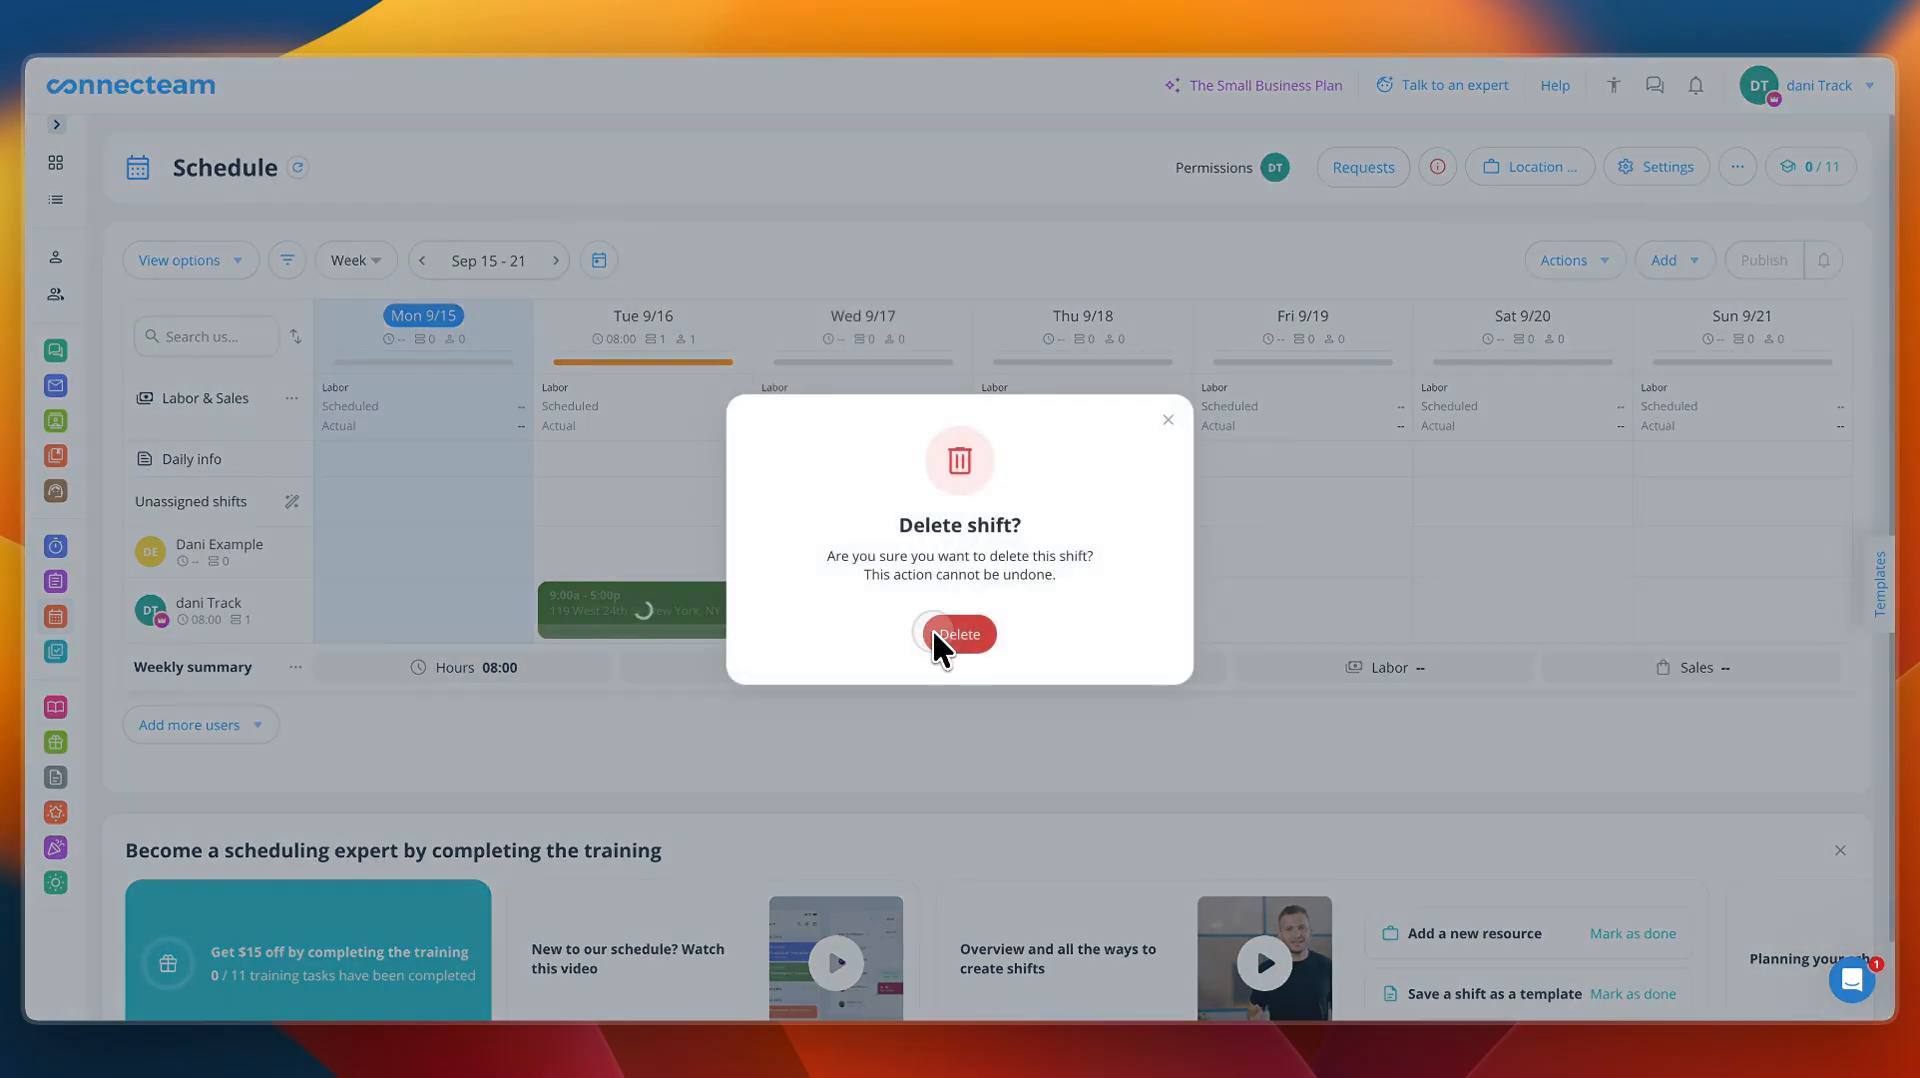
pyautogui.click(932, 630)
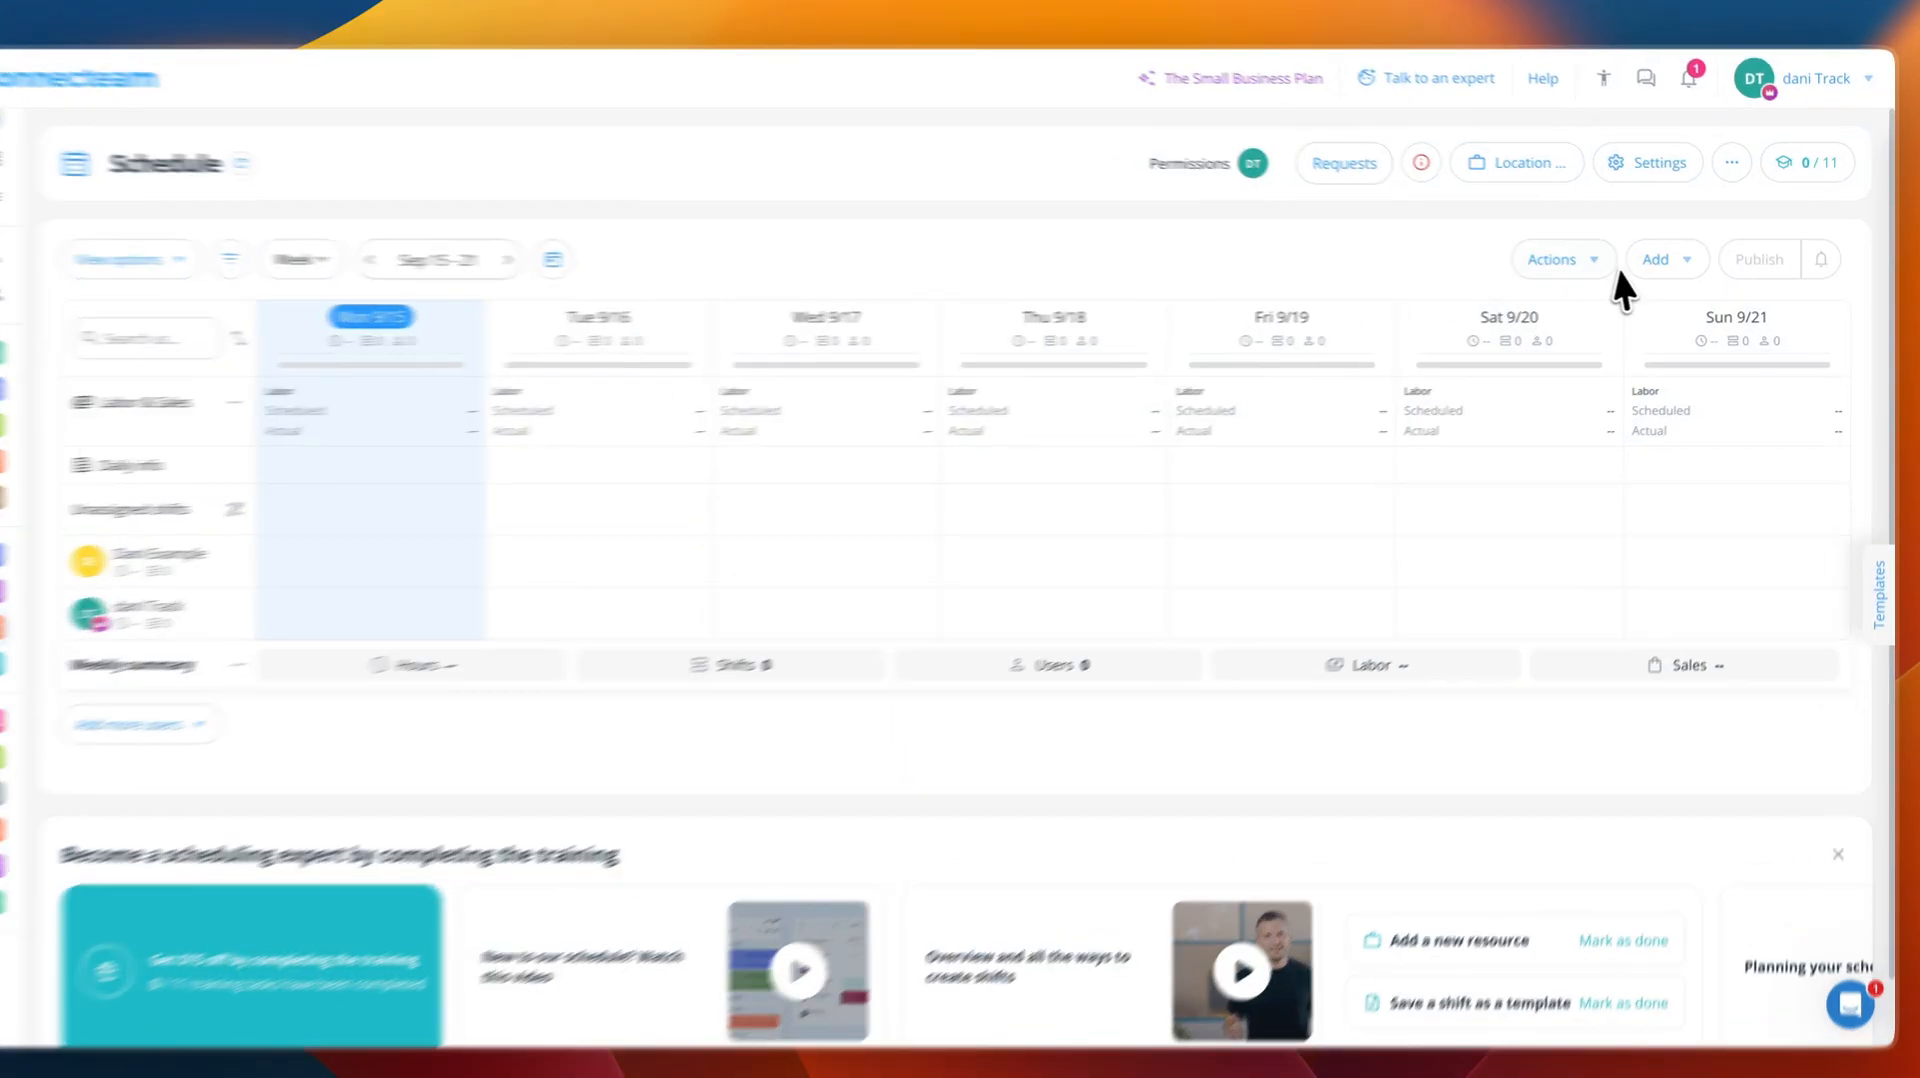
# - Start a new single shift, setting its date to 09/17/2025 and its start time to 10:30am
pyautogui.click(1658, 259)
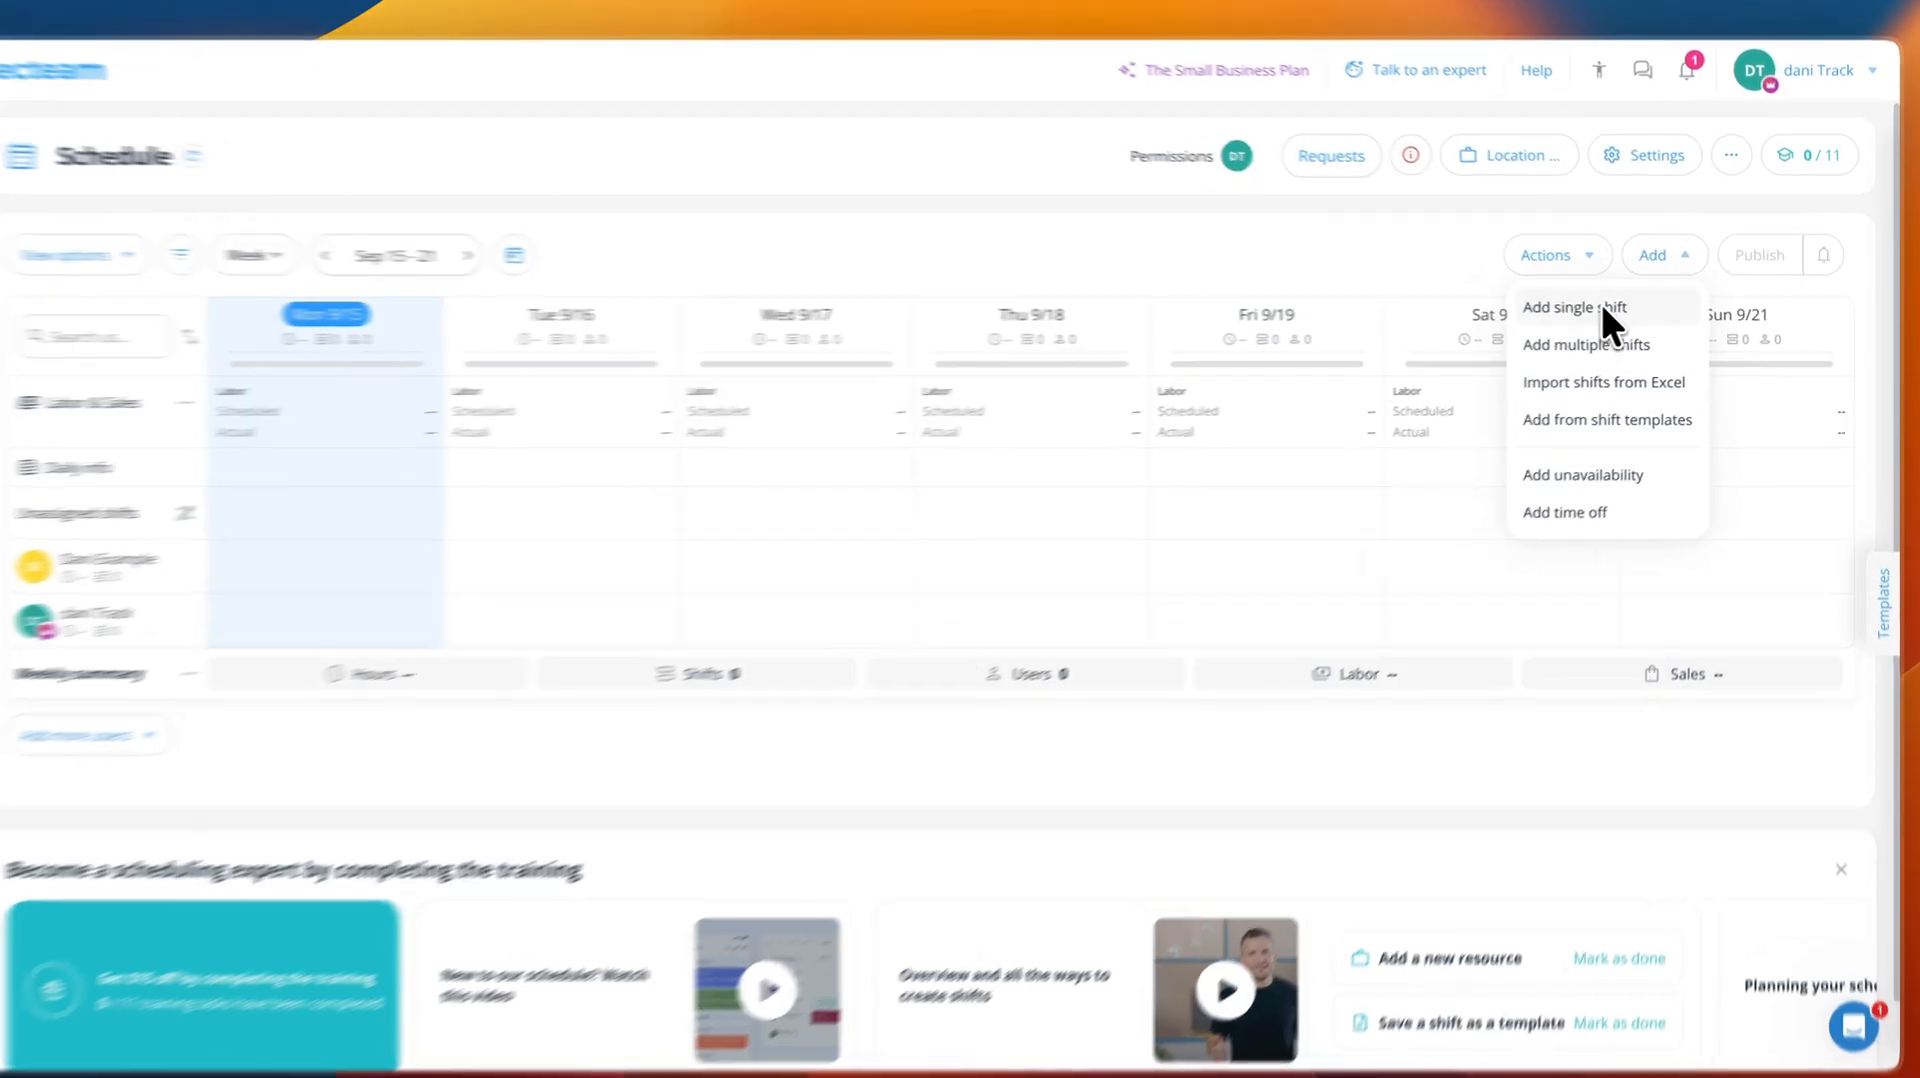
pyautogui.click(1600, 307)
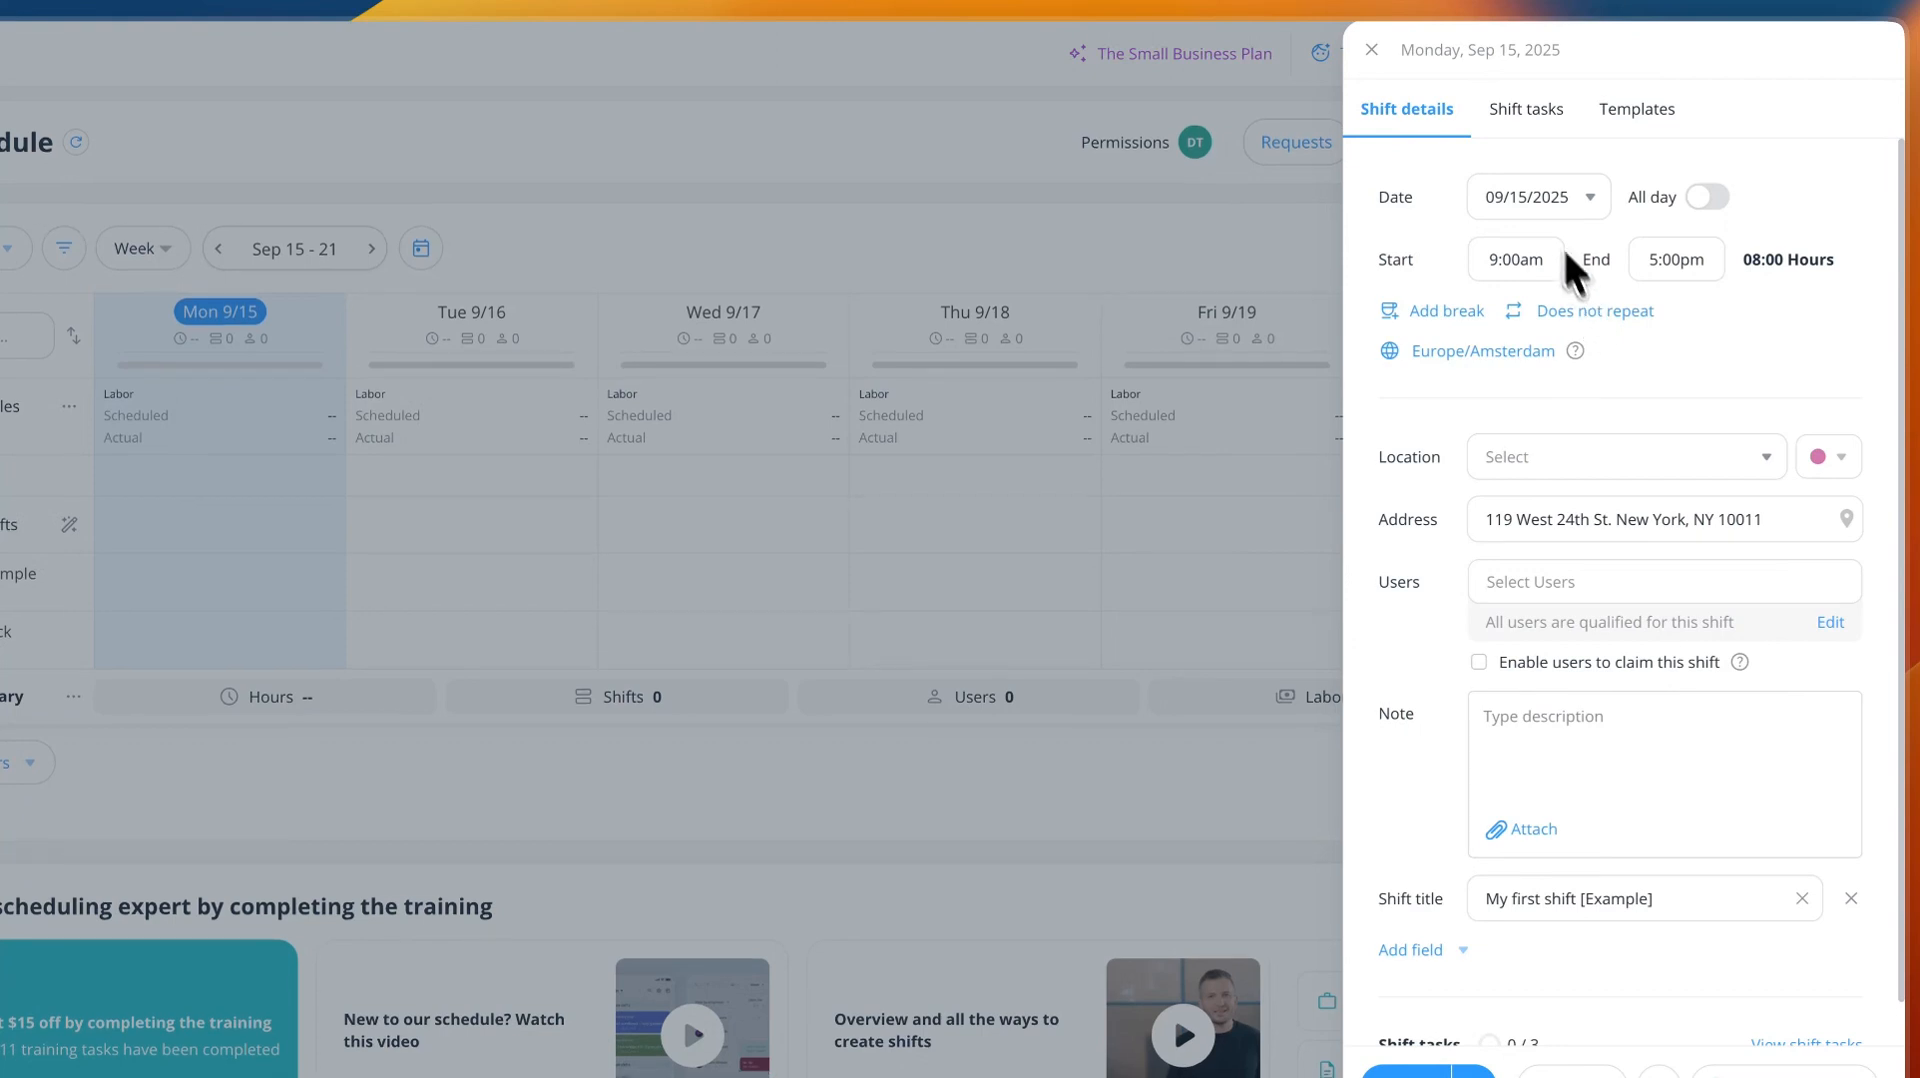
pyautogui.click(1535, 197)
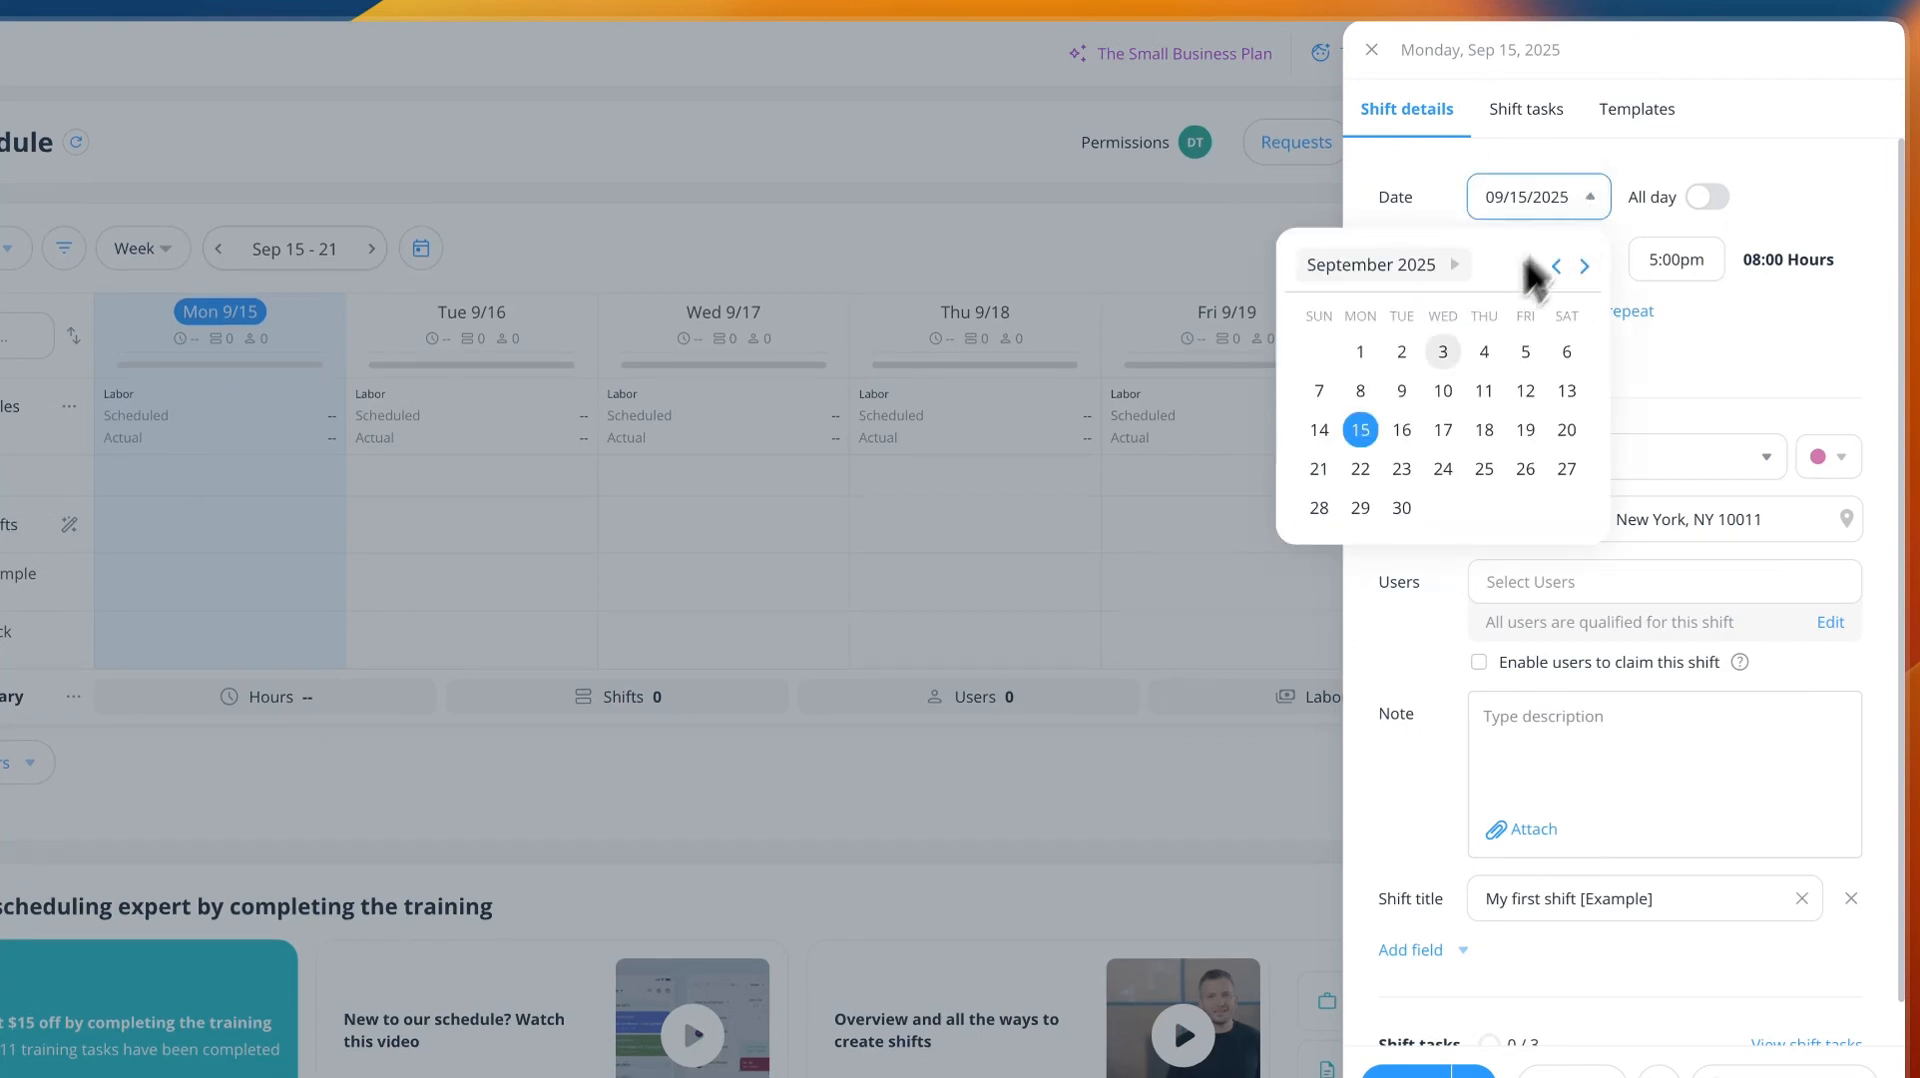
pyautogui.click(1443, 430)
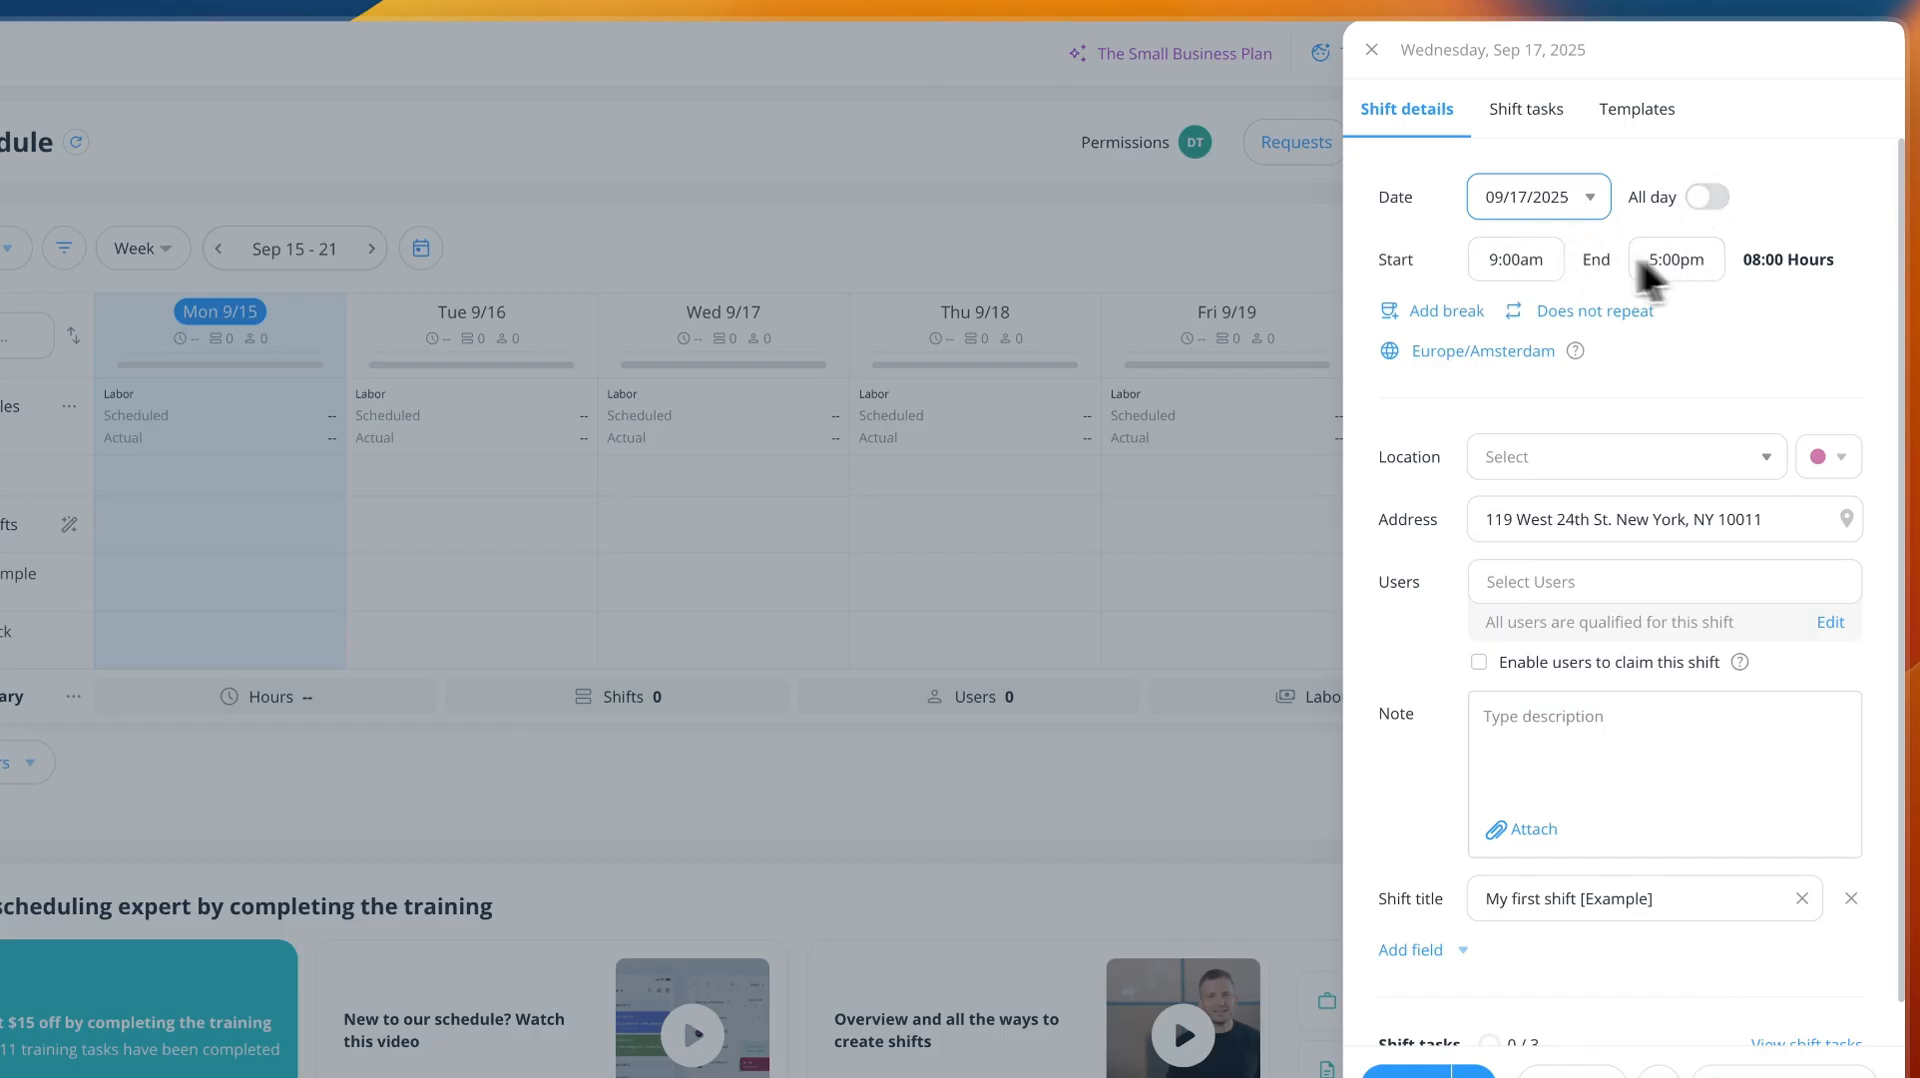
pyautogui.click(1527, 257)
pyautogui.click(1526, 408)
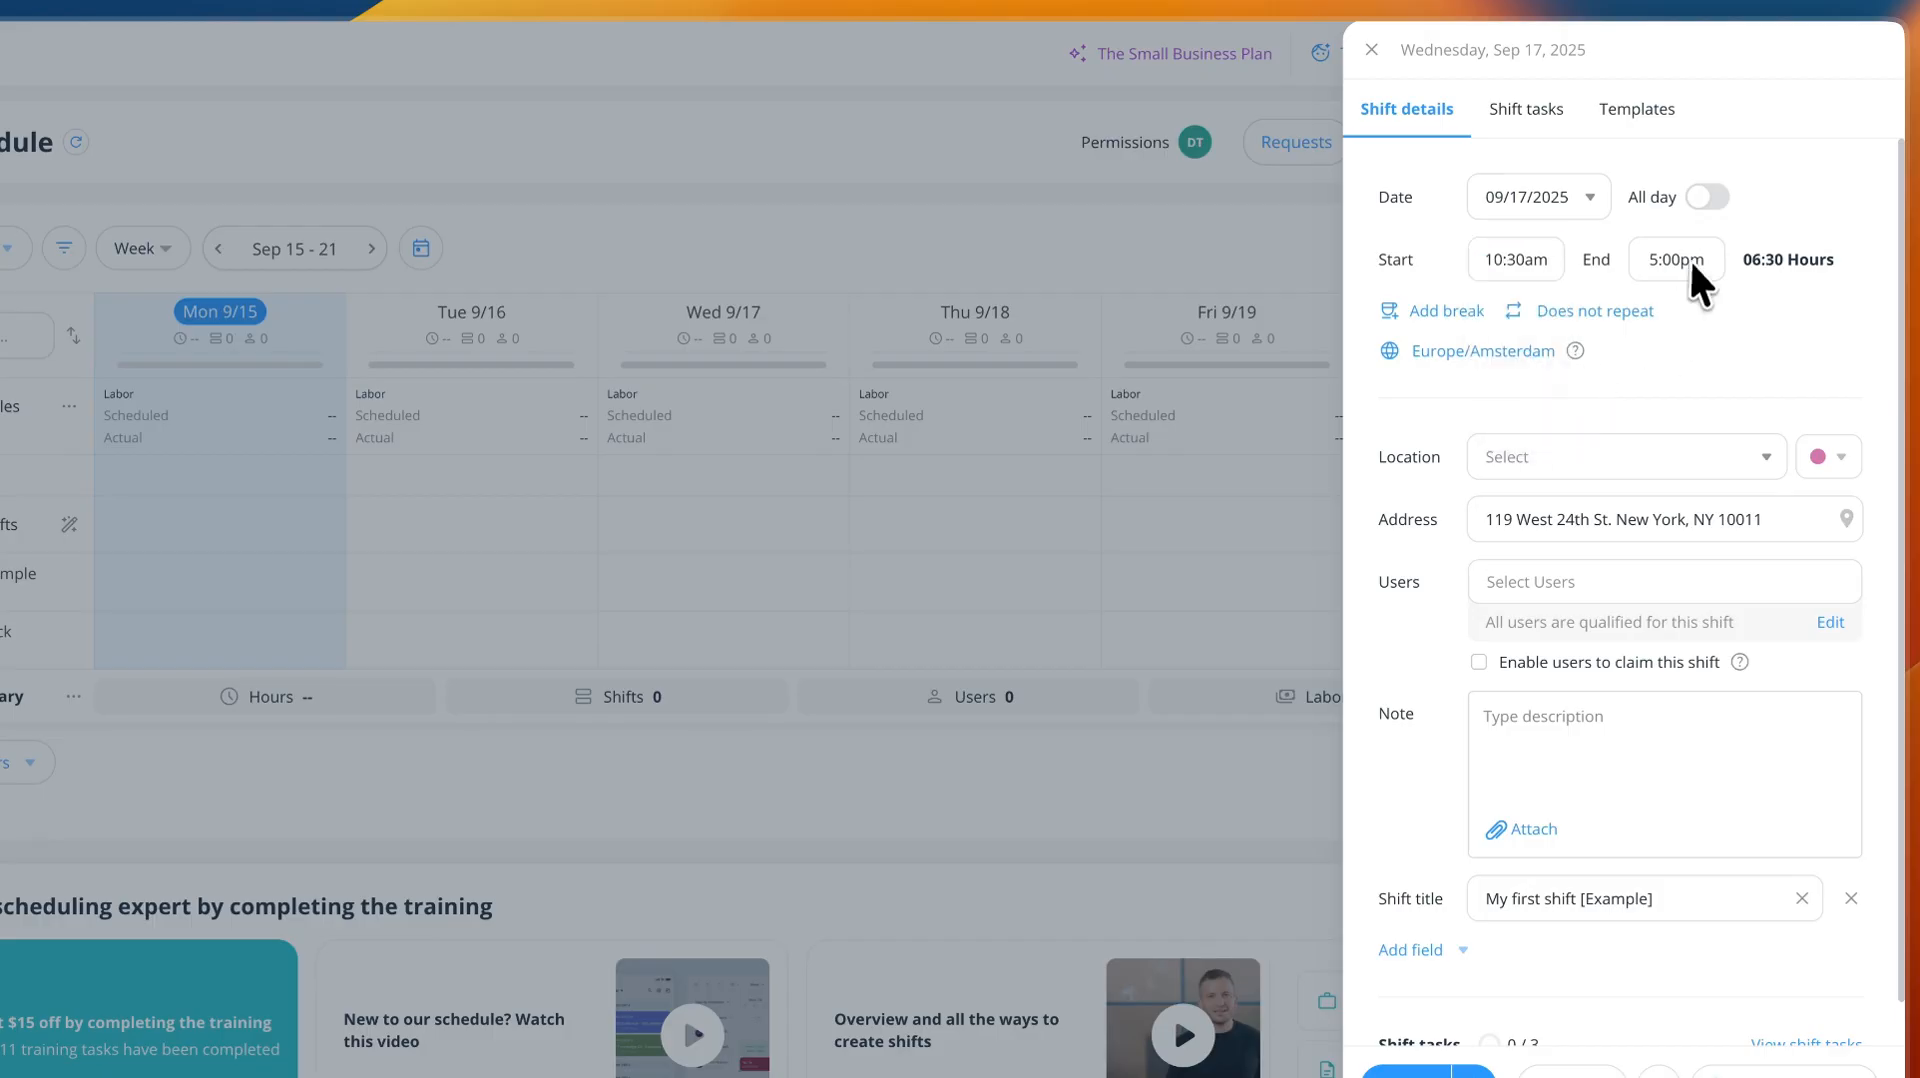
# - Set the new shift's end time to 1:00pm
pyautogui.click(1689, 258)
pyautogui.scroll(3, 1680, 372)
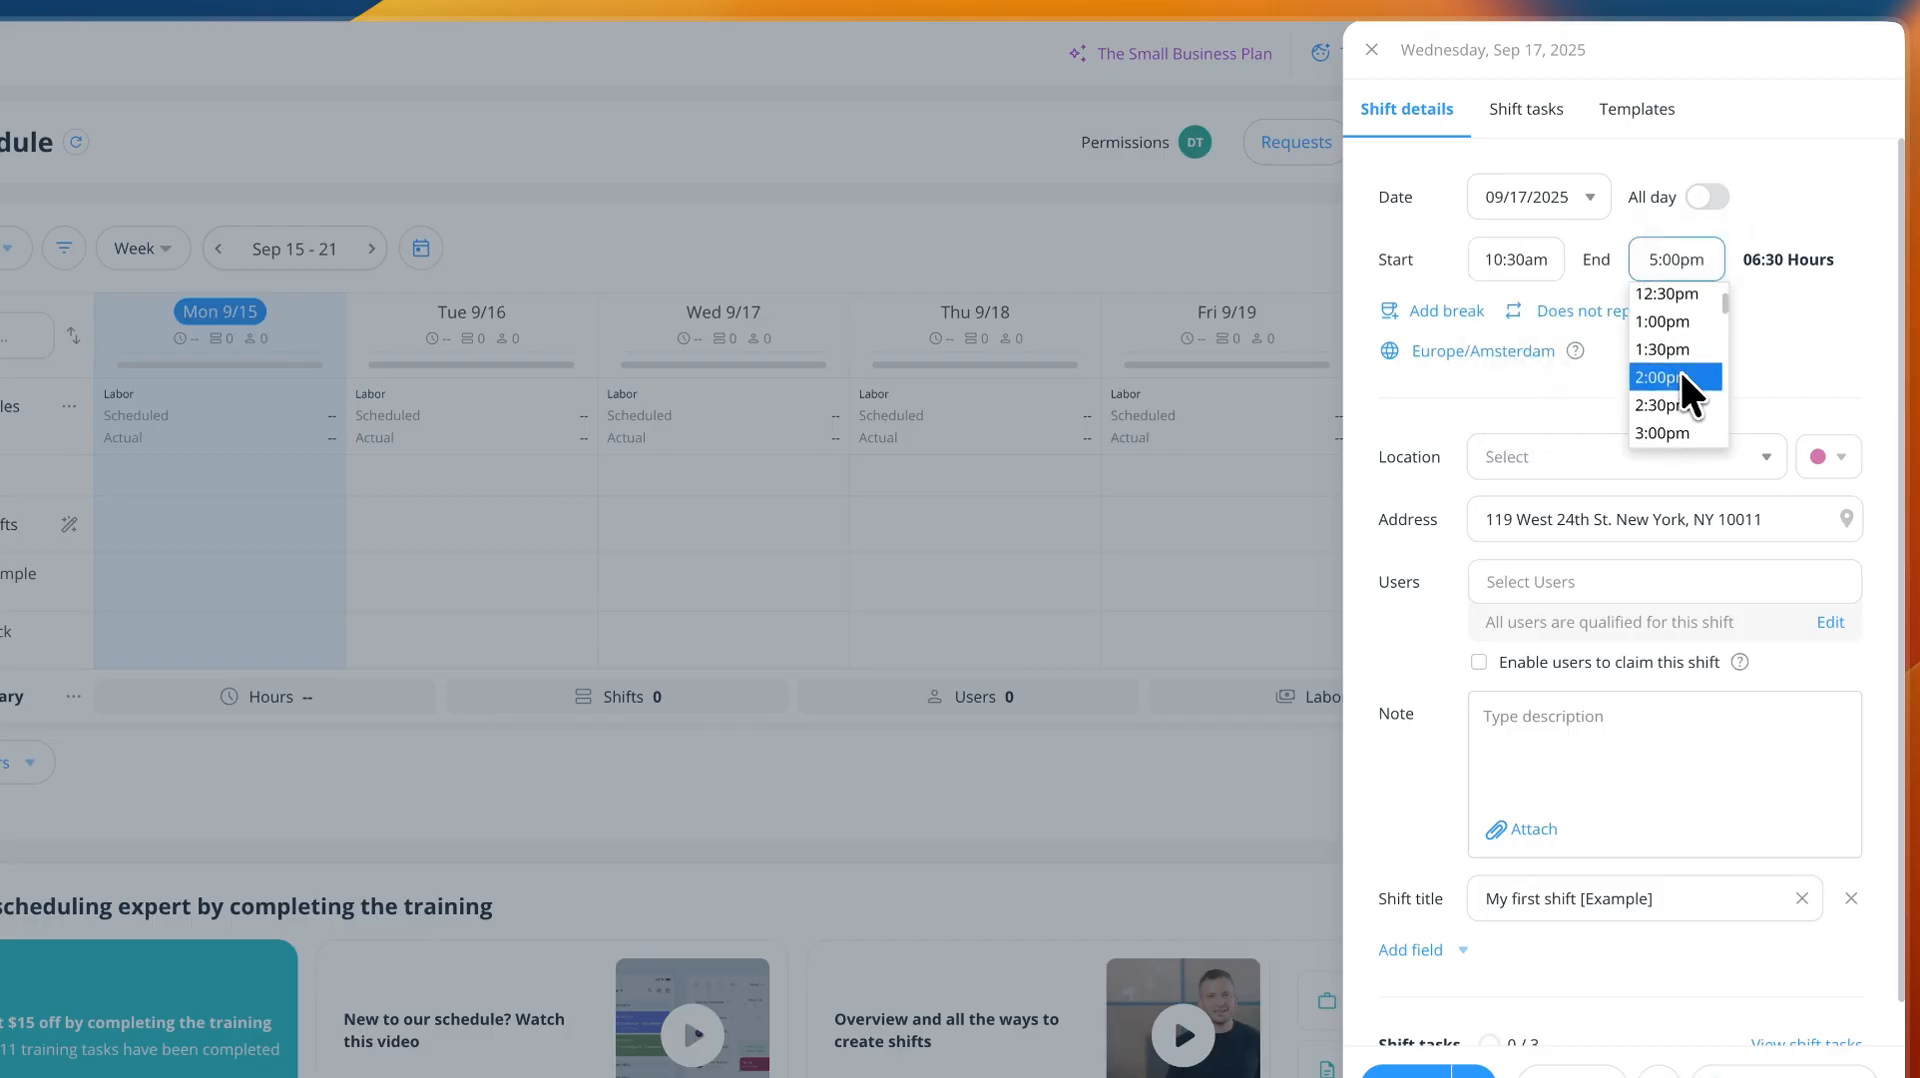
pyautogui.click(1674, 320)
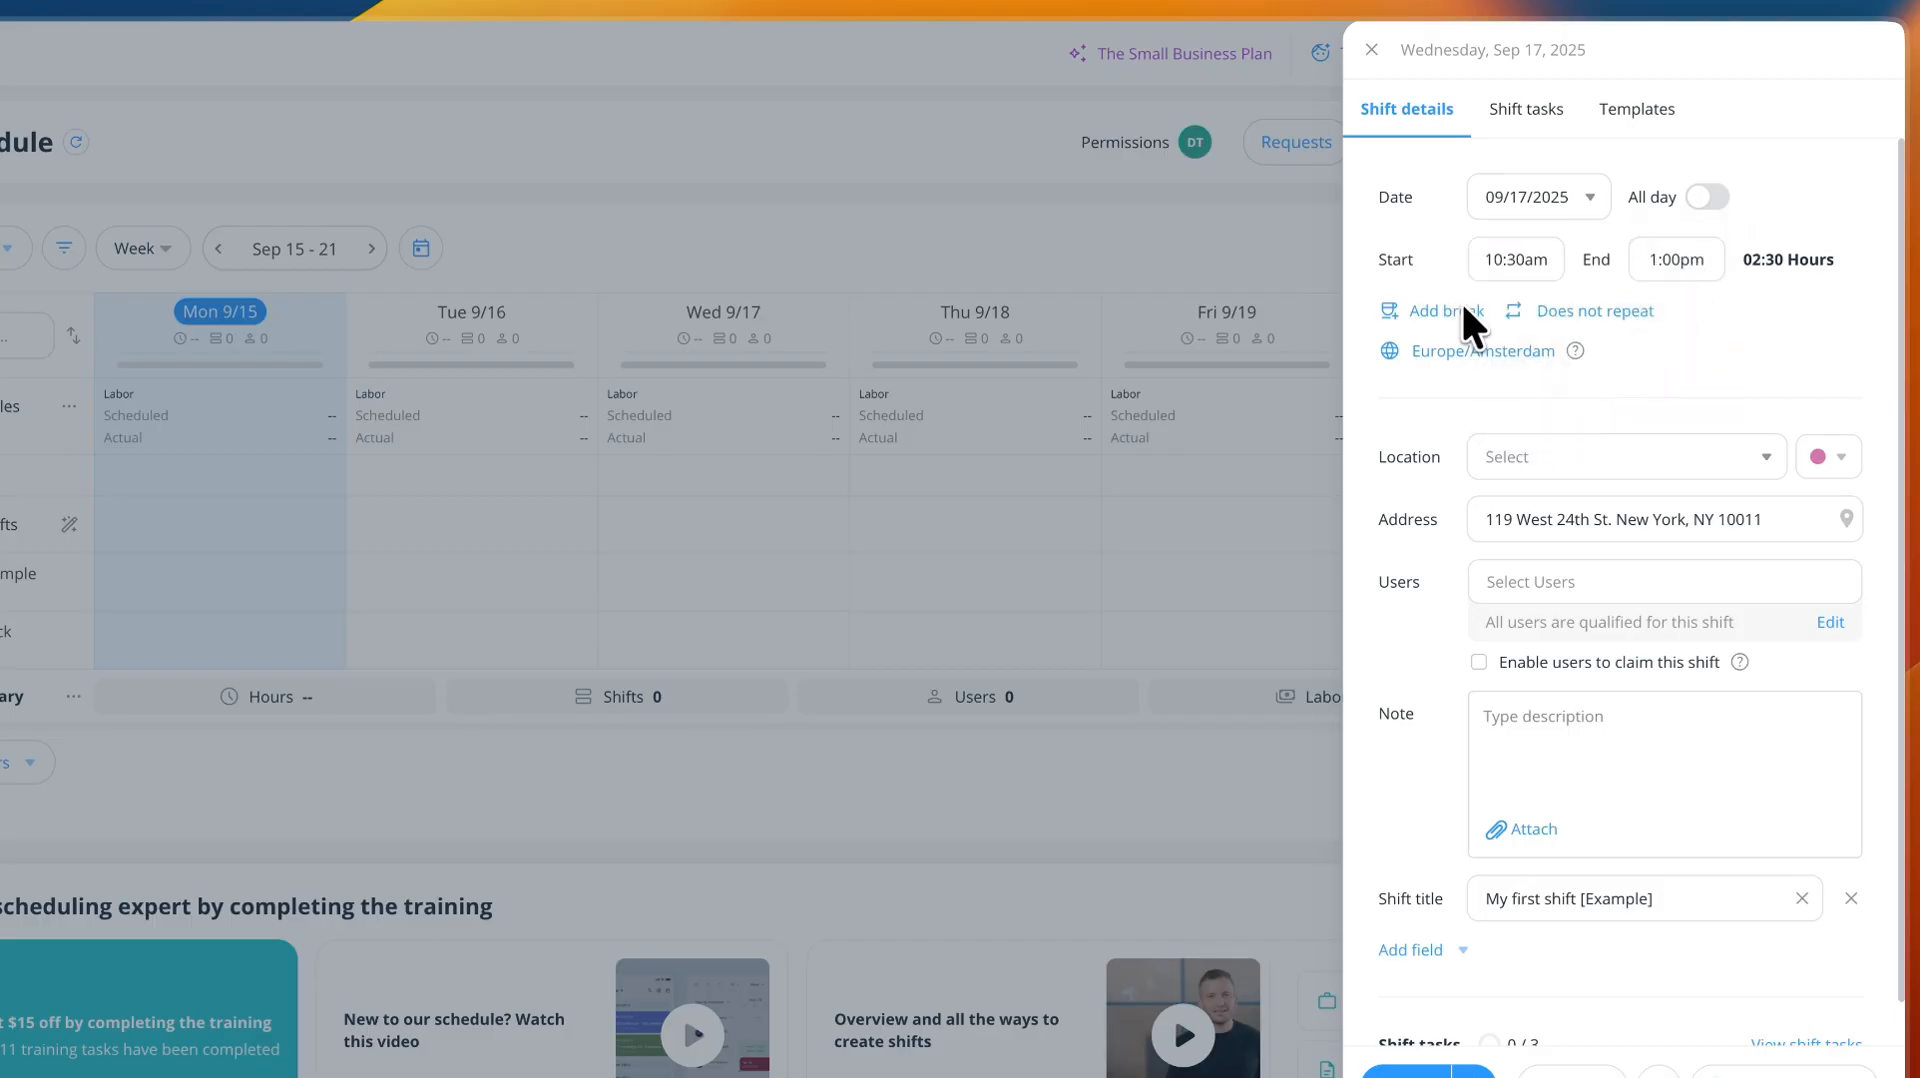
# - Make the shift repeat every week on Monday and Wednesday, ending after 10 occurrences
pyautogui.click(1574, 311)
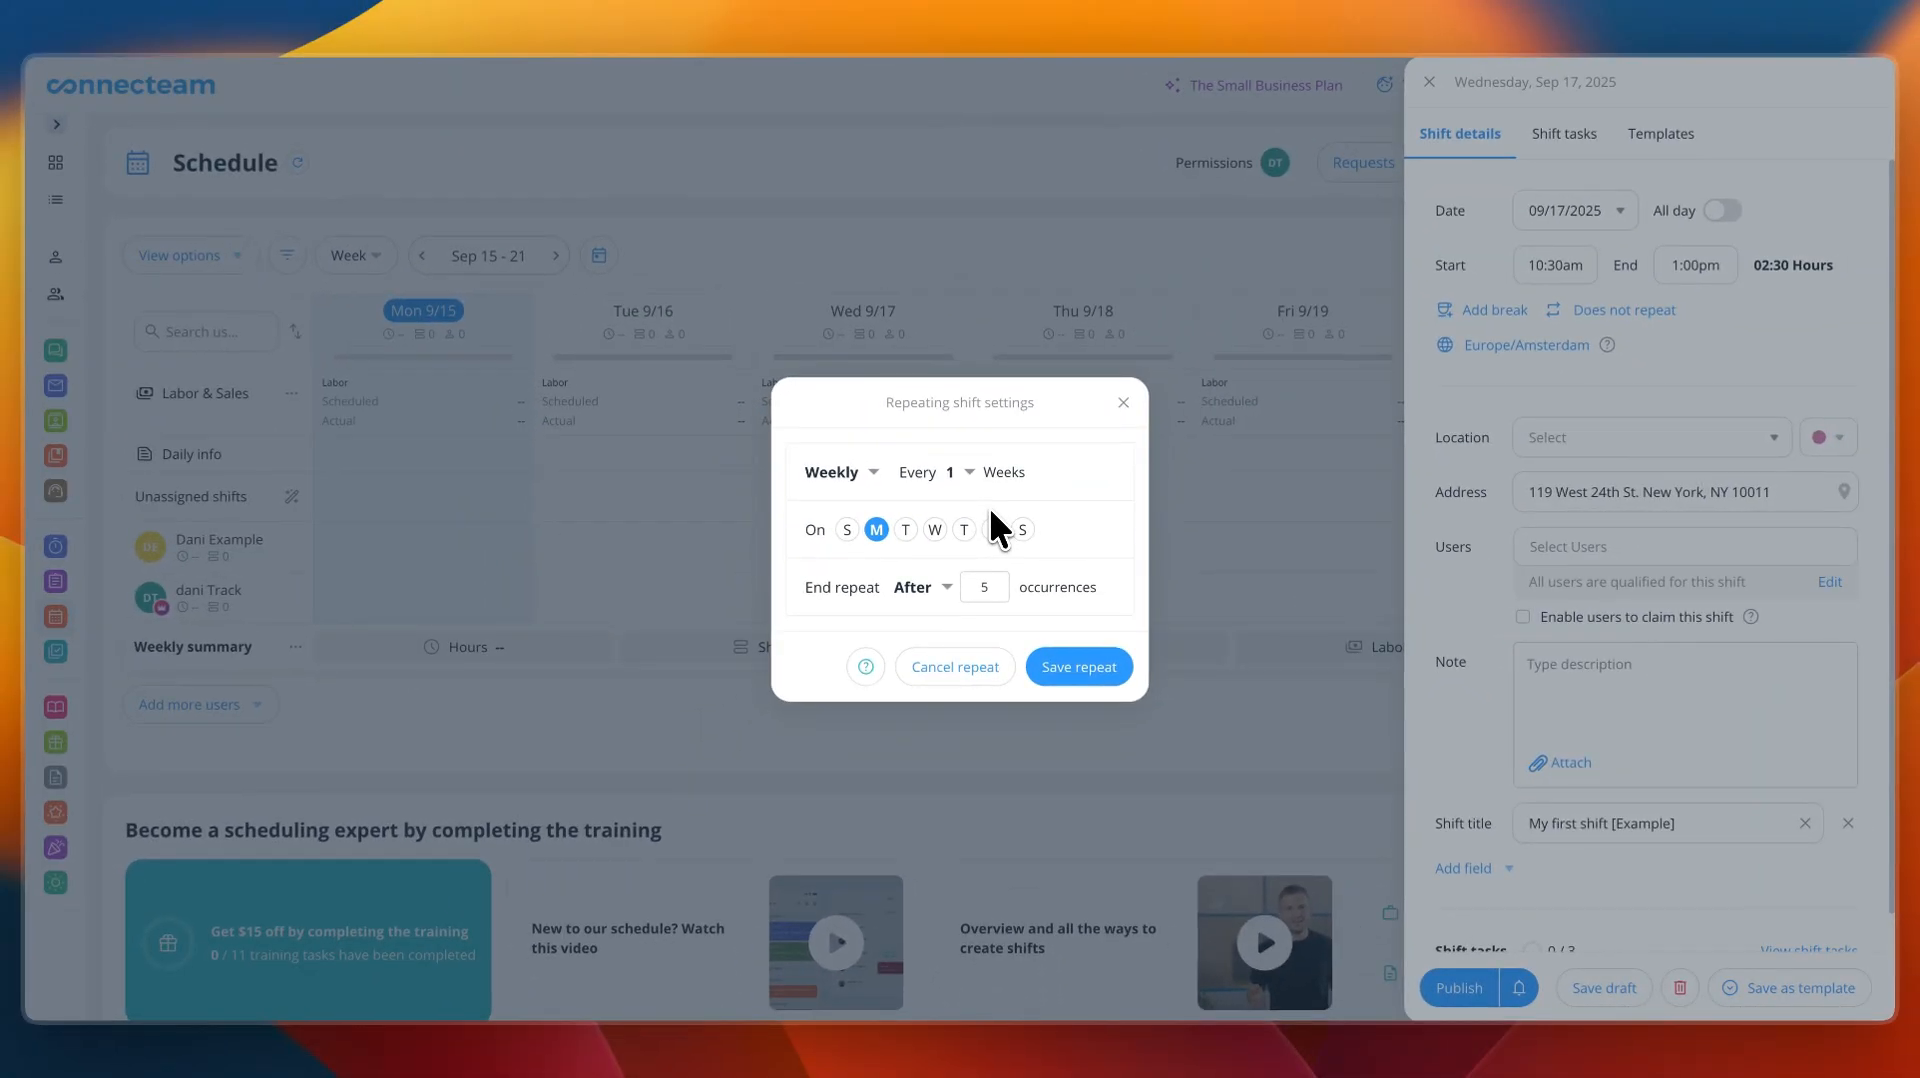
pyautogui.moveTo(887, 401); pyautogui.dragTo(840, 454)
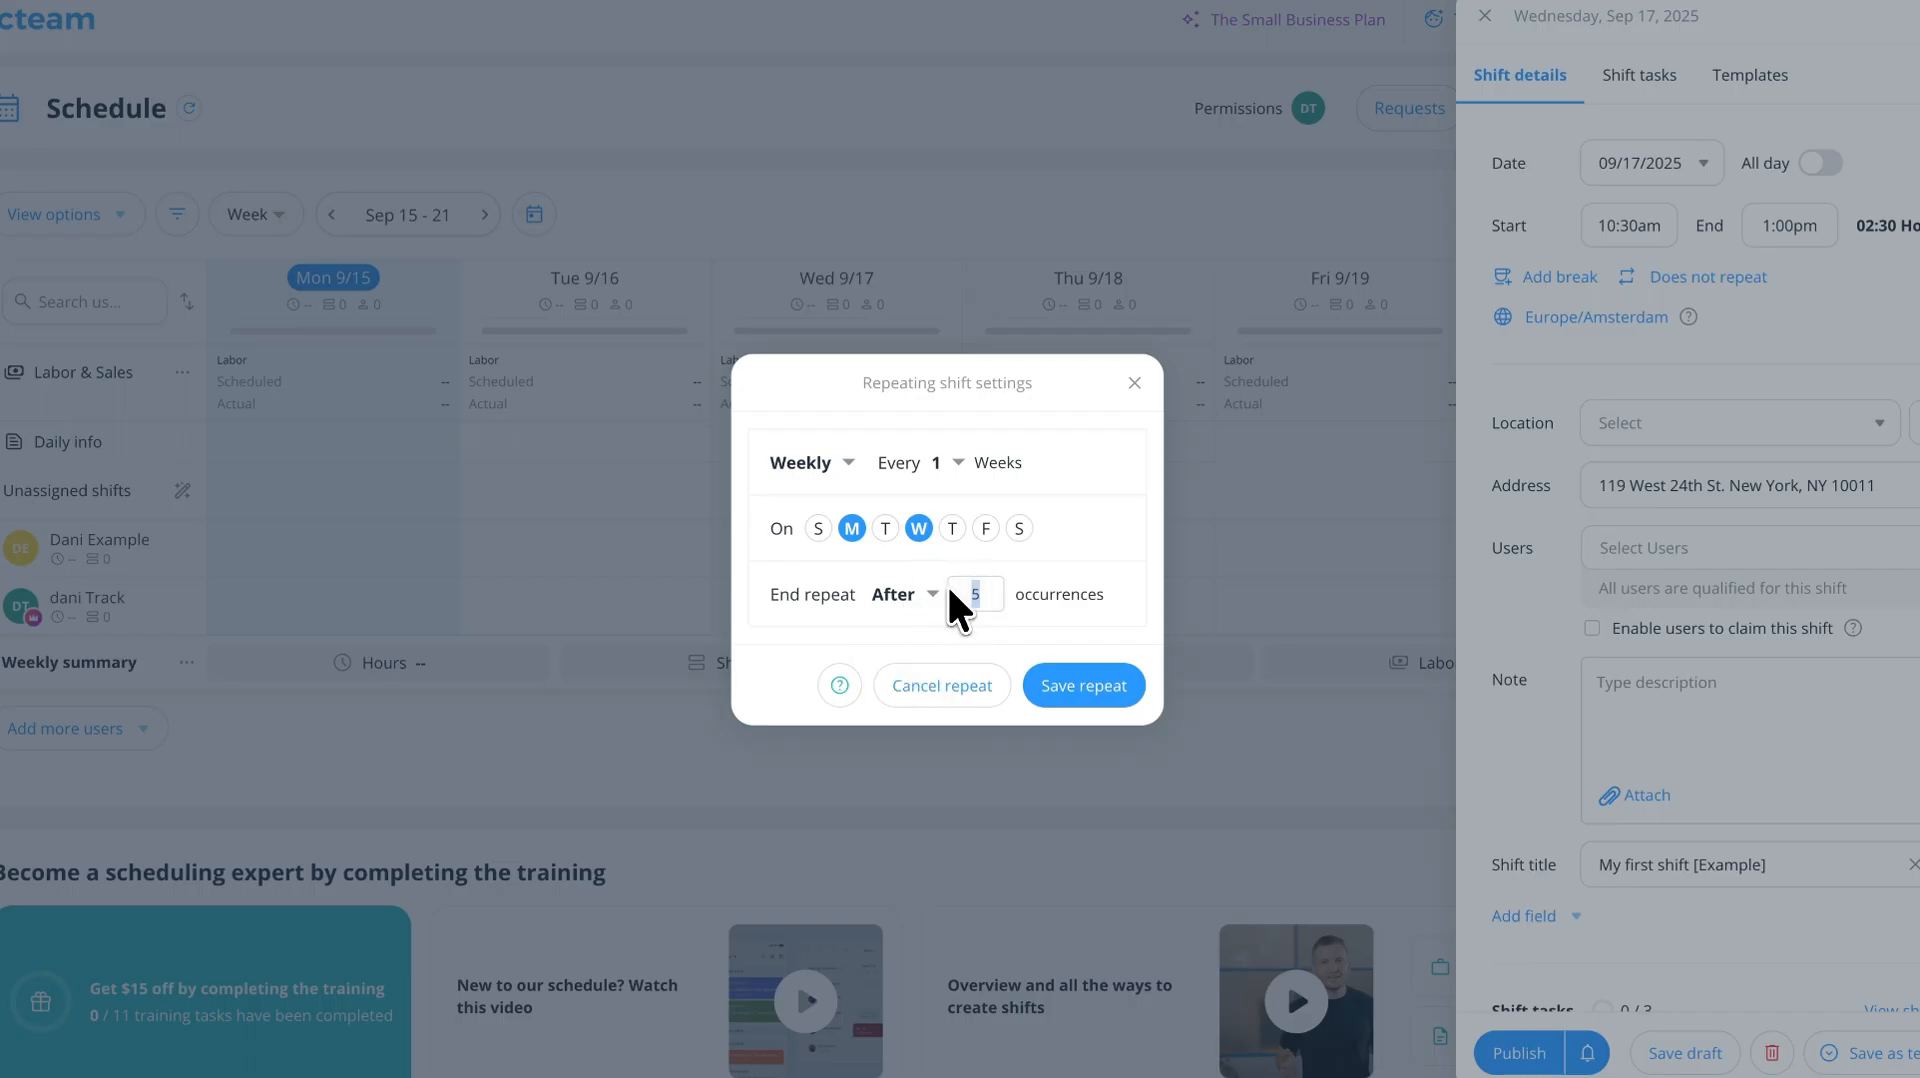
pyautogui.click(1100, 684)
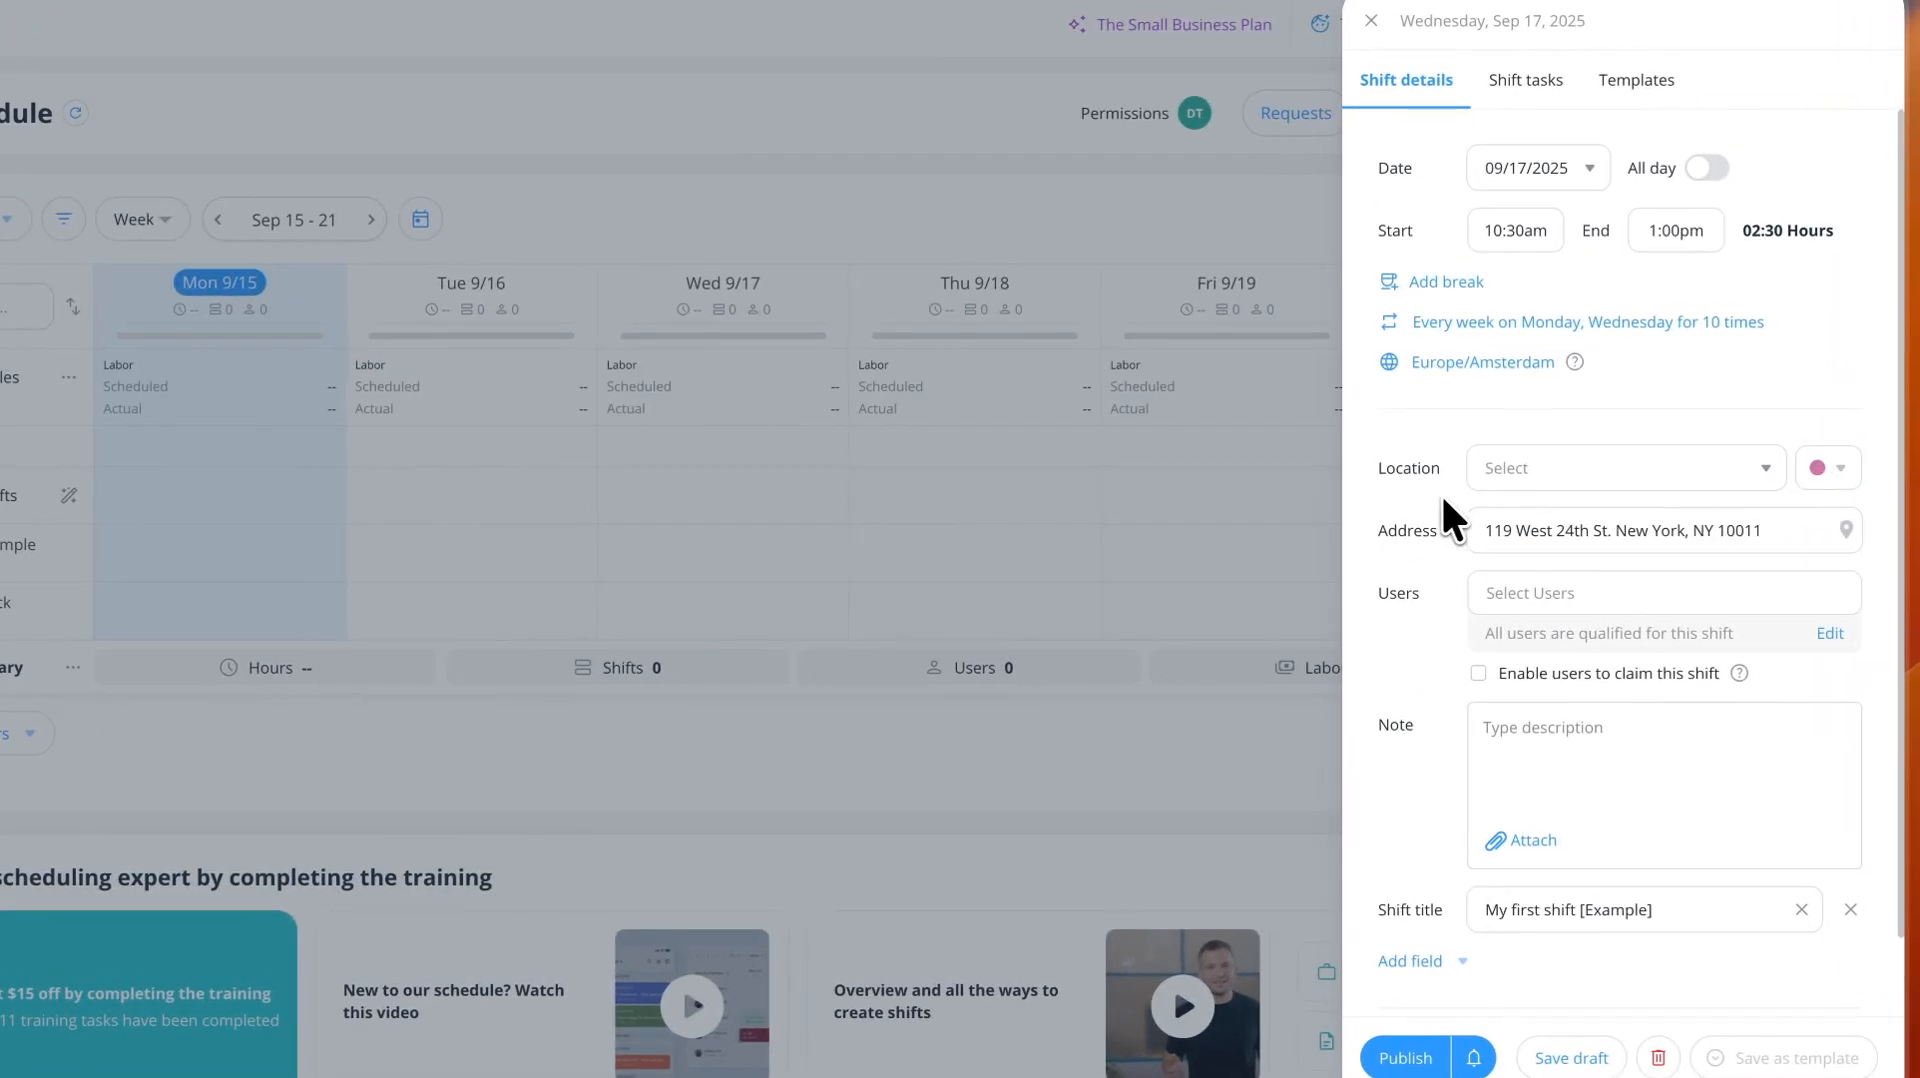
# - Open the location list for editing from the shift, saving the shift's changes as a draft
pyautogui.click(1521, 470)
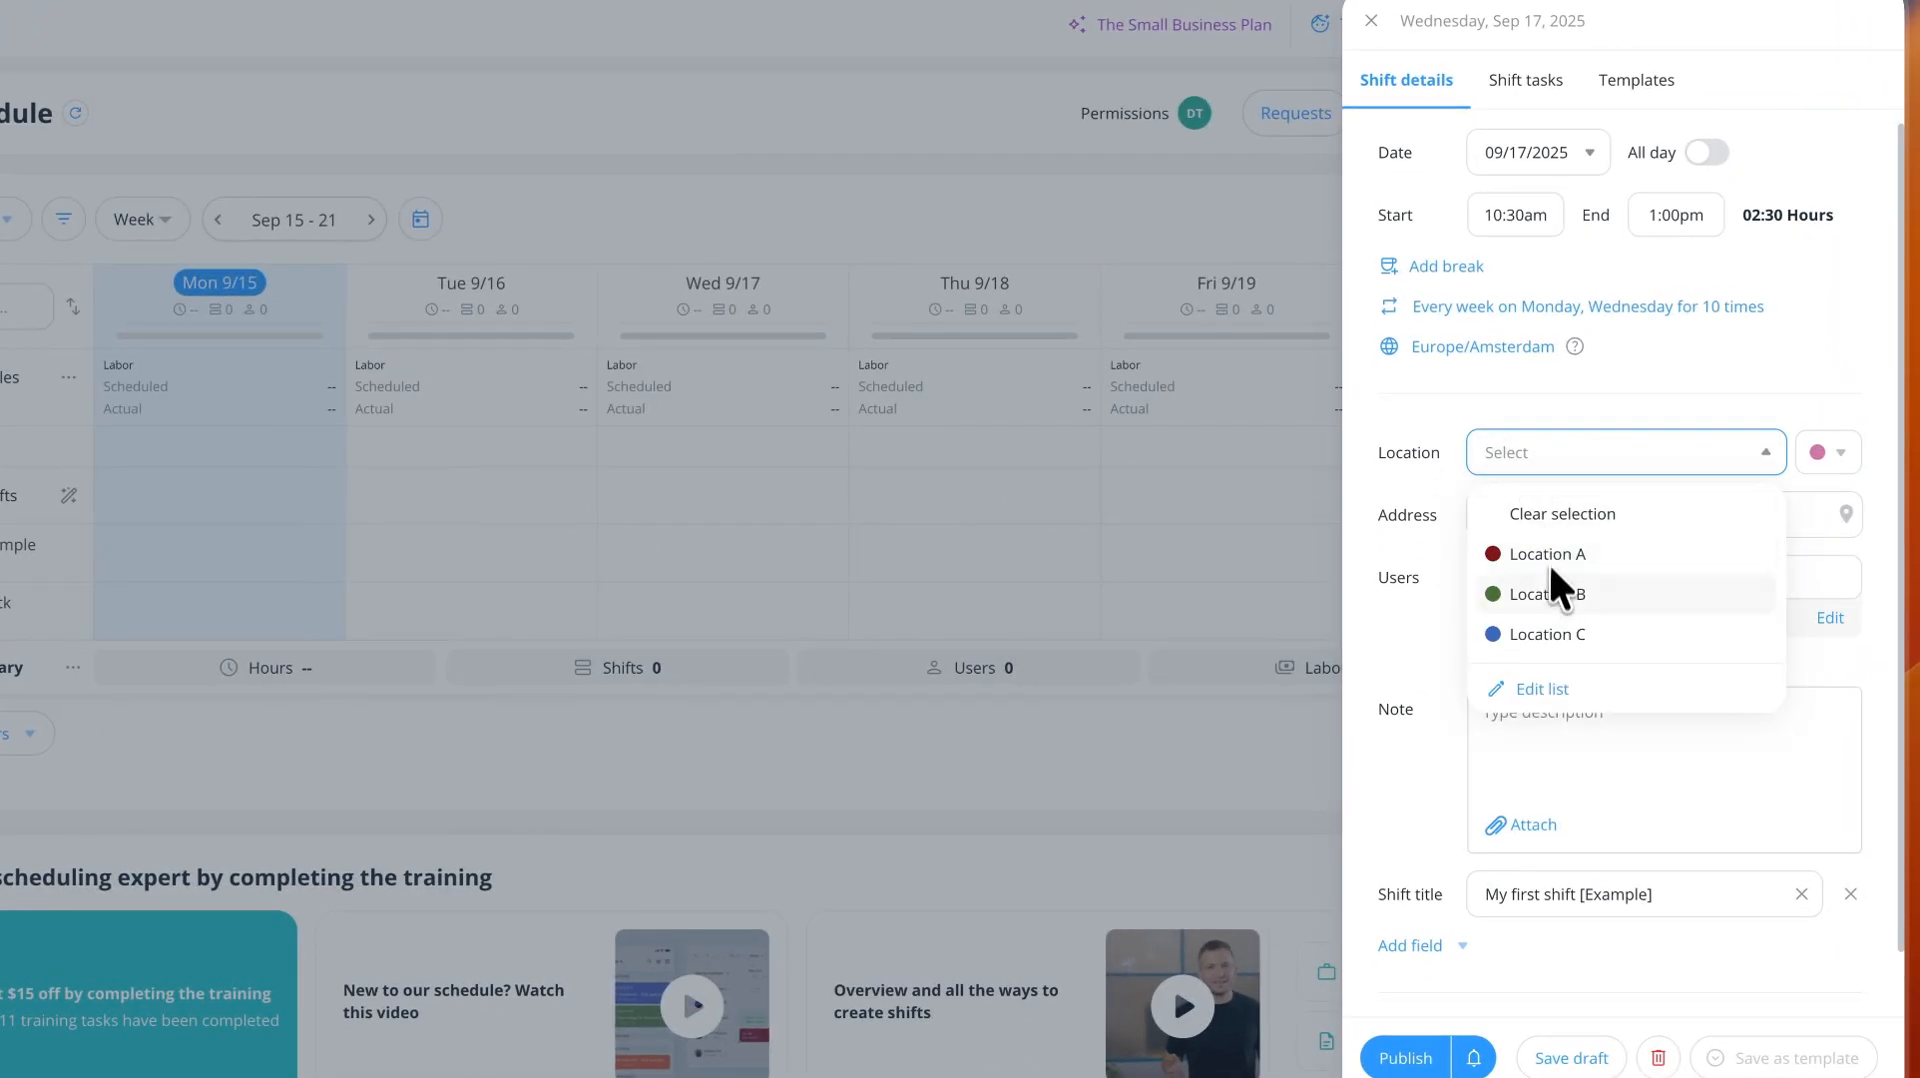
pyautogui.click(1552, 687)
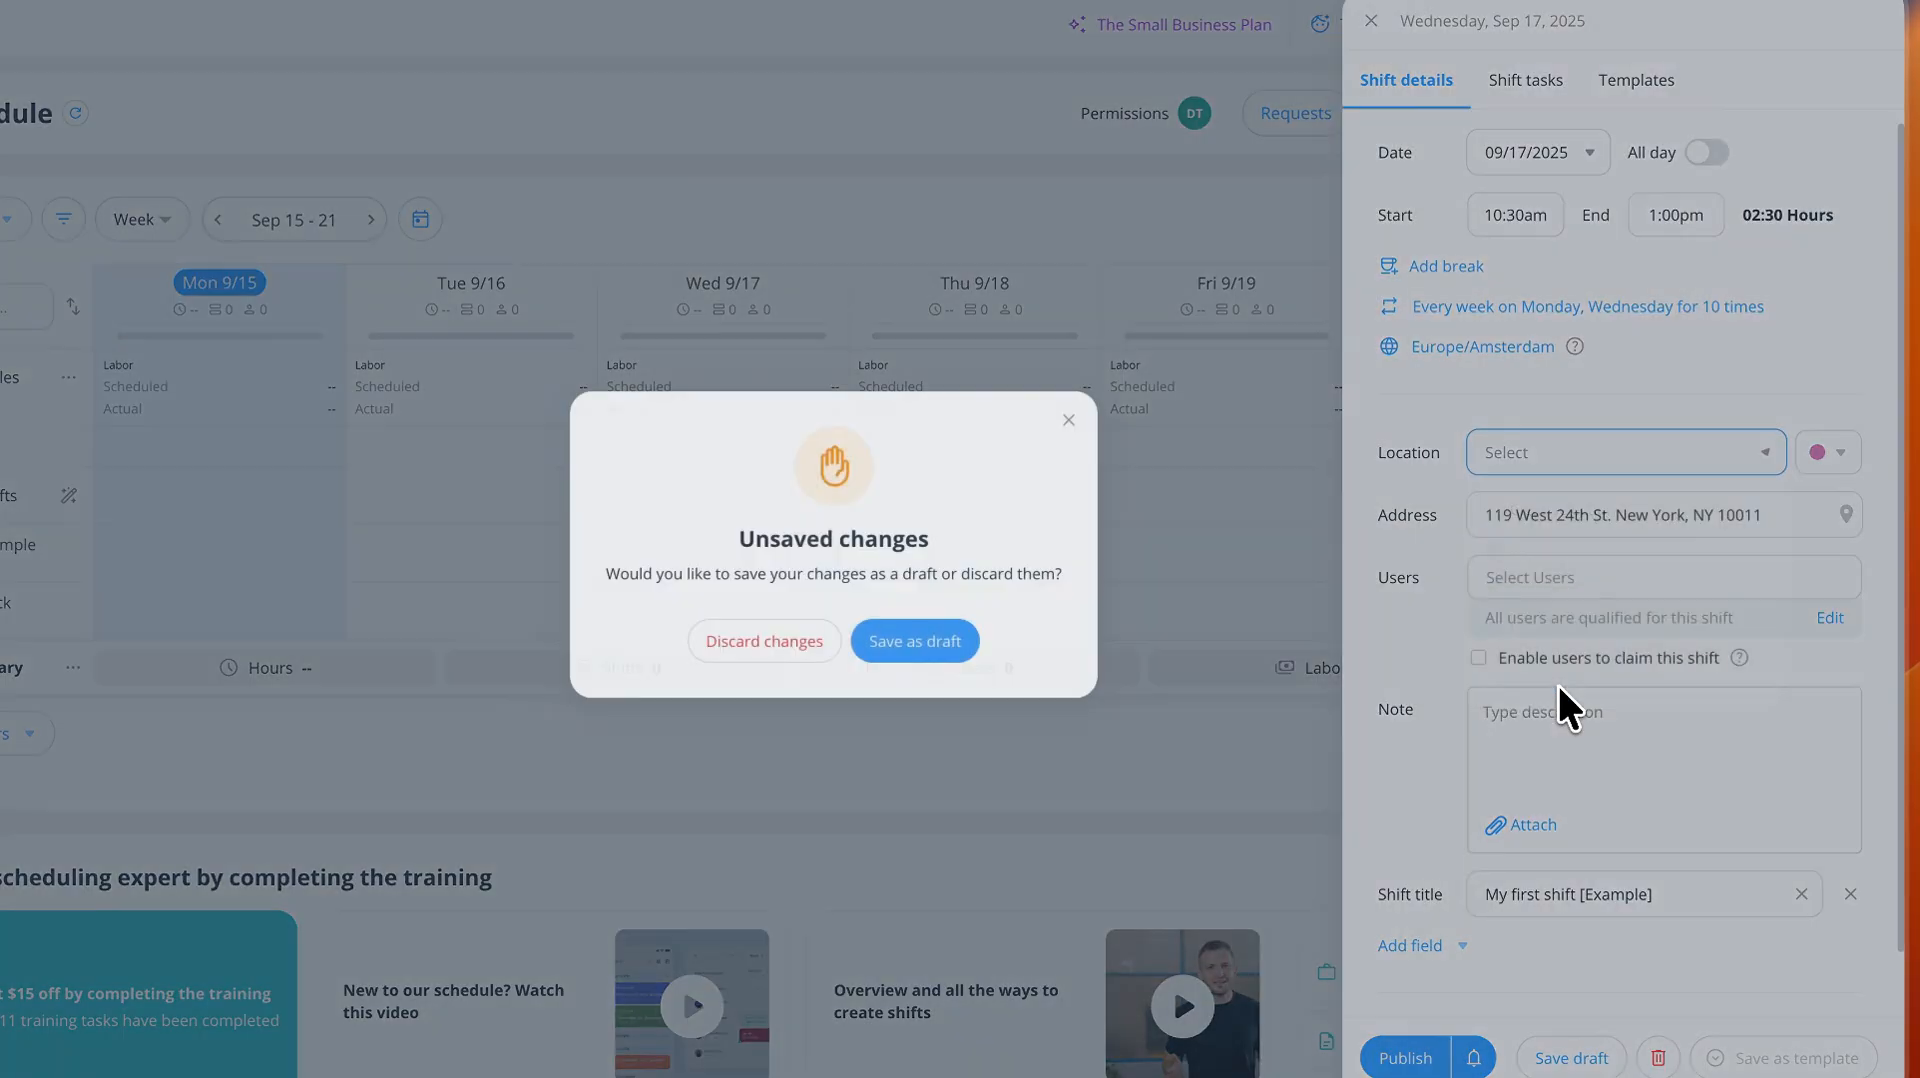
pyautogui.click(920, 650)
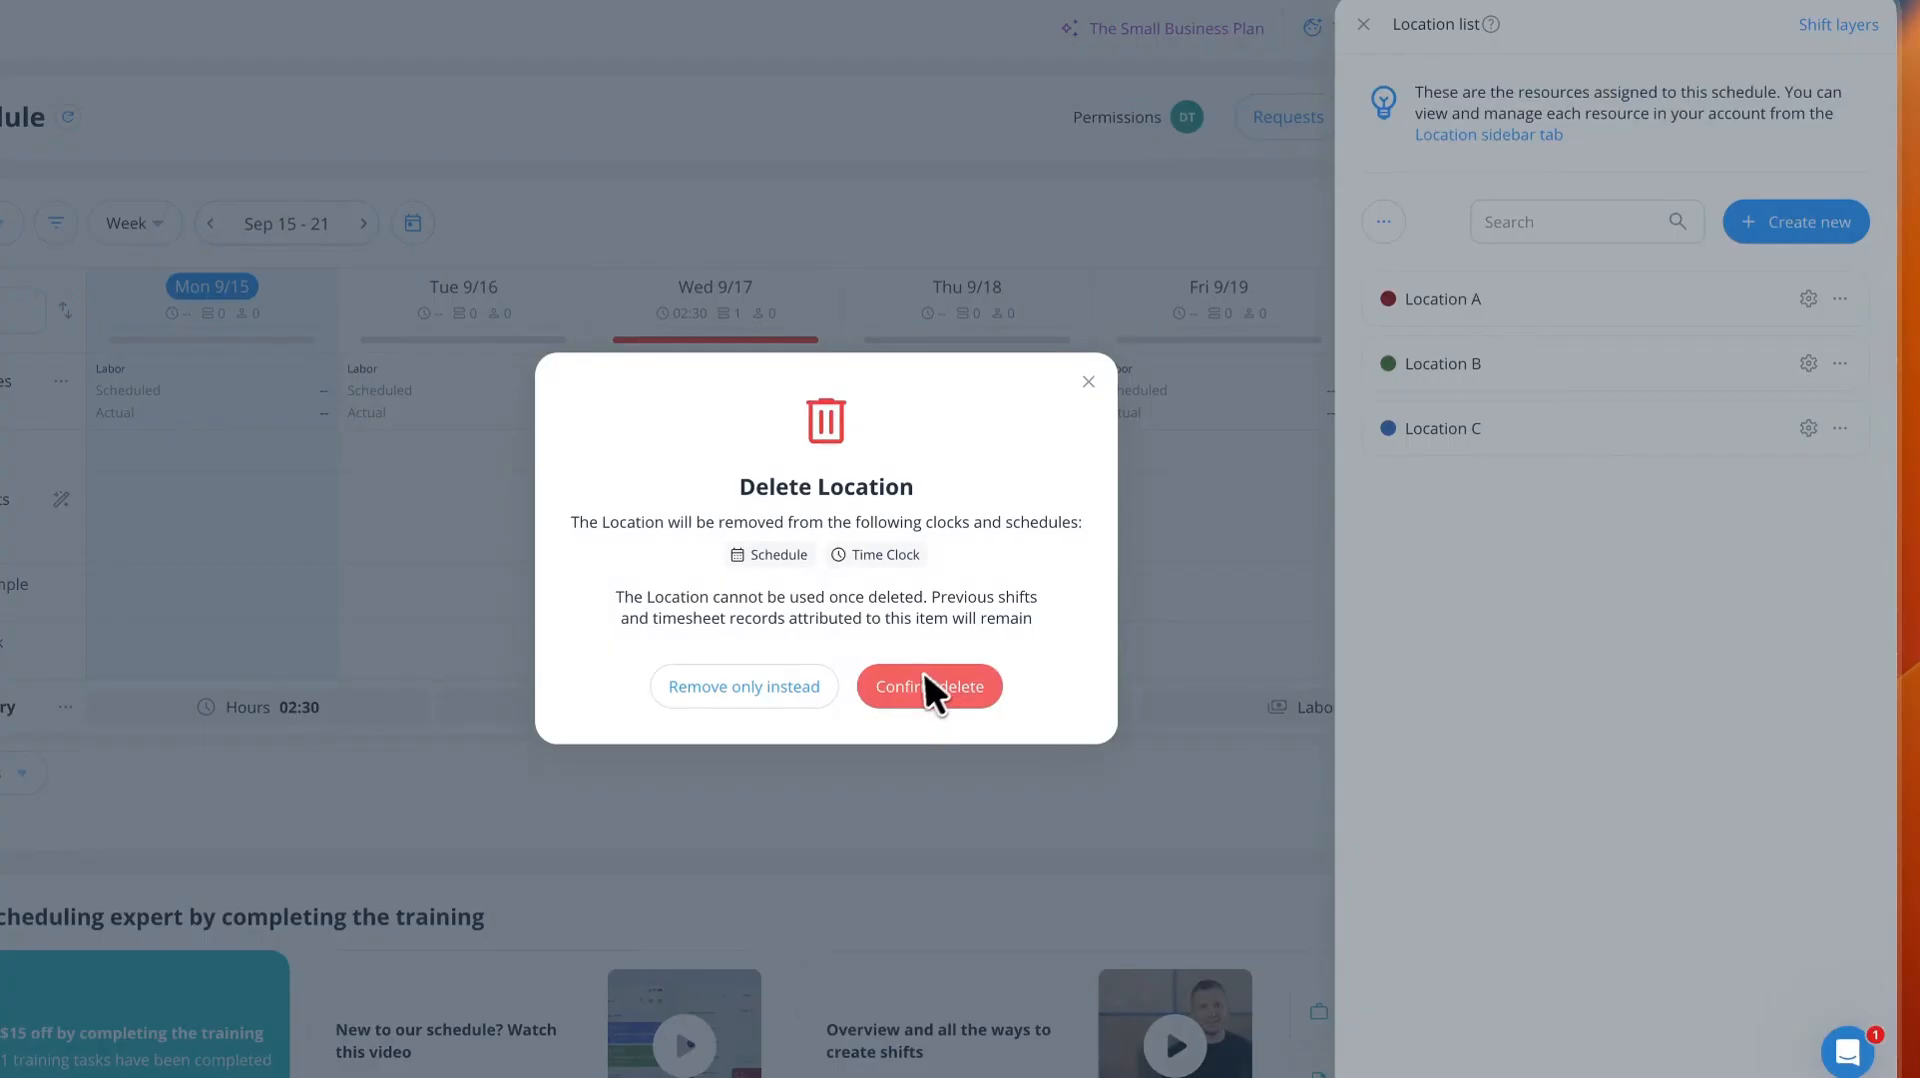
# - Delete Location A and Location B from the location list
pyautogui.click(928, 684)
pyautogui.click(1840, 298)
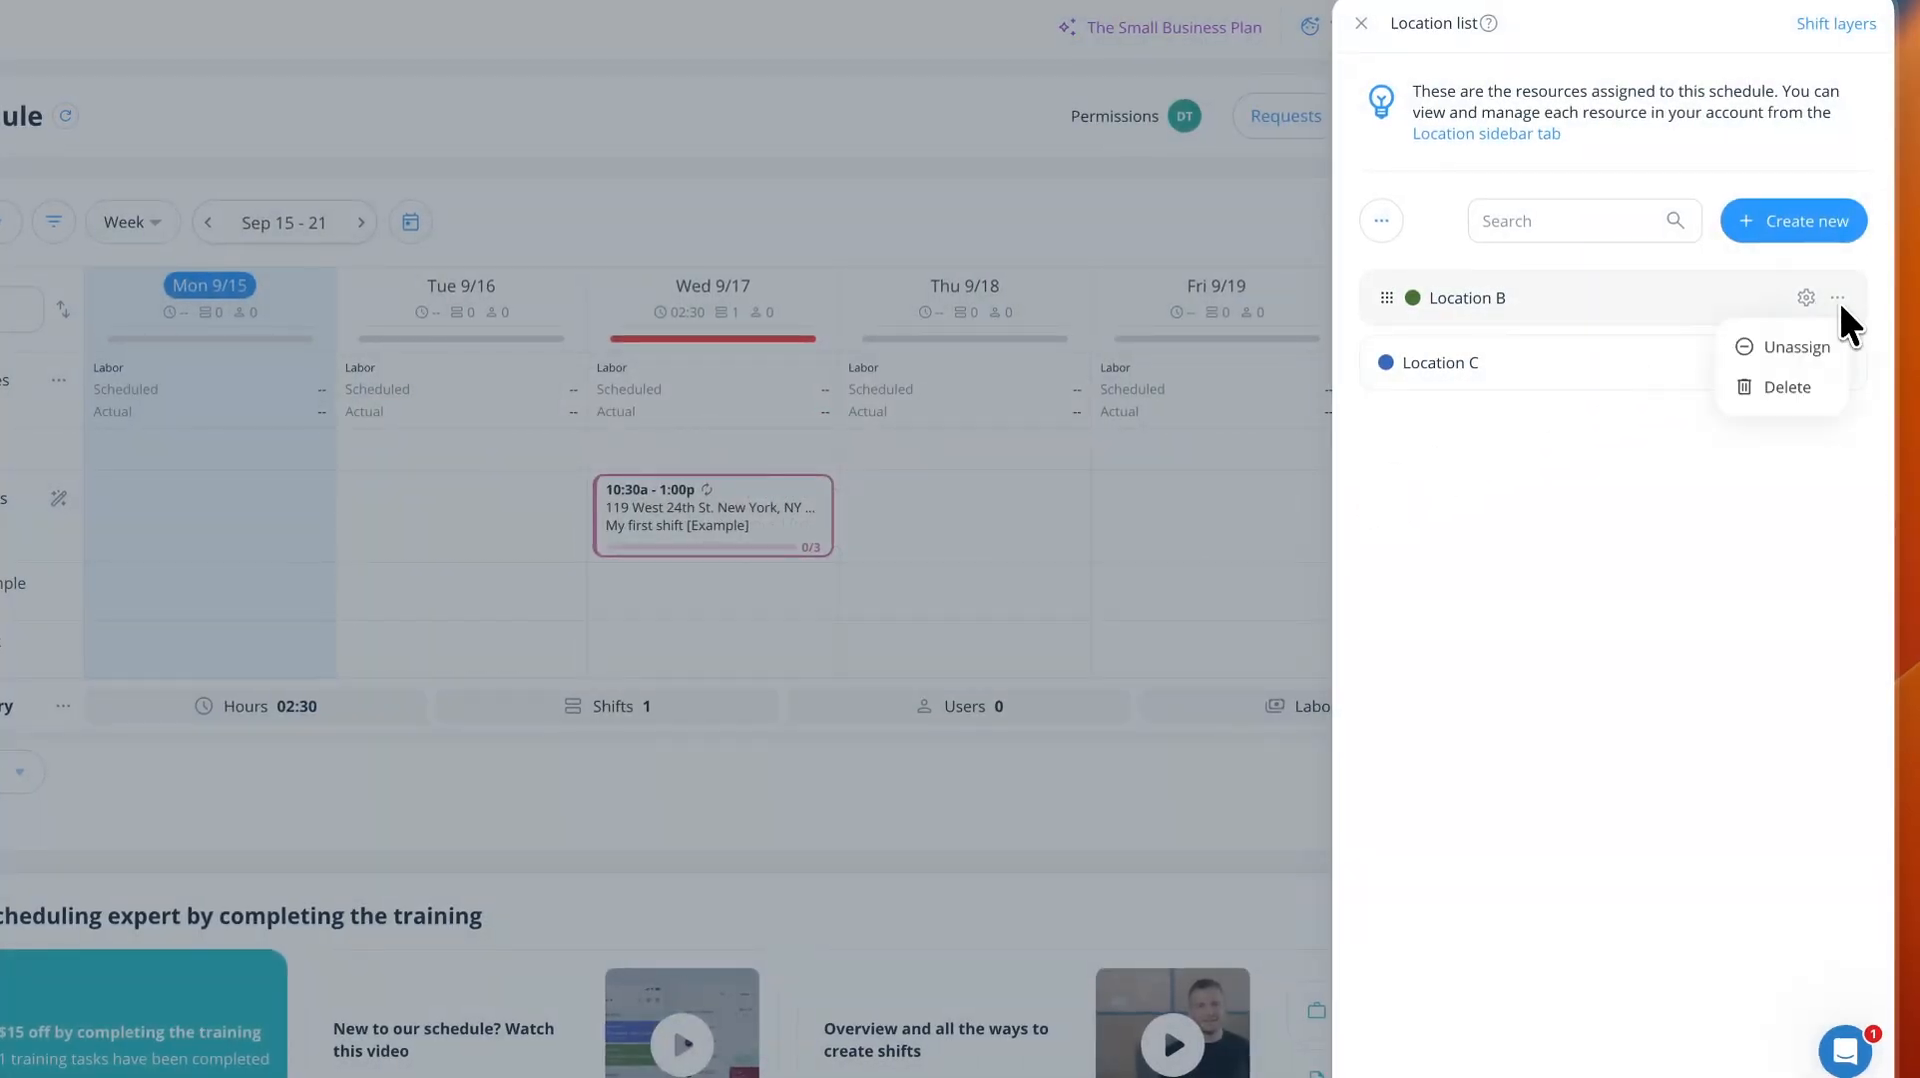
pyautogui.click(1775, 388)
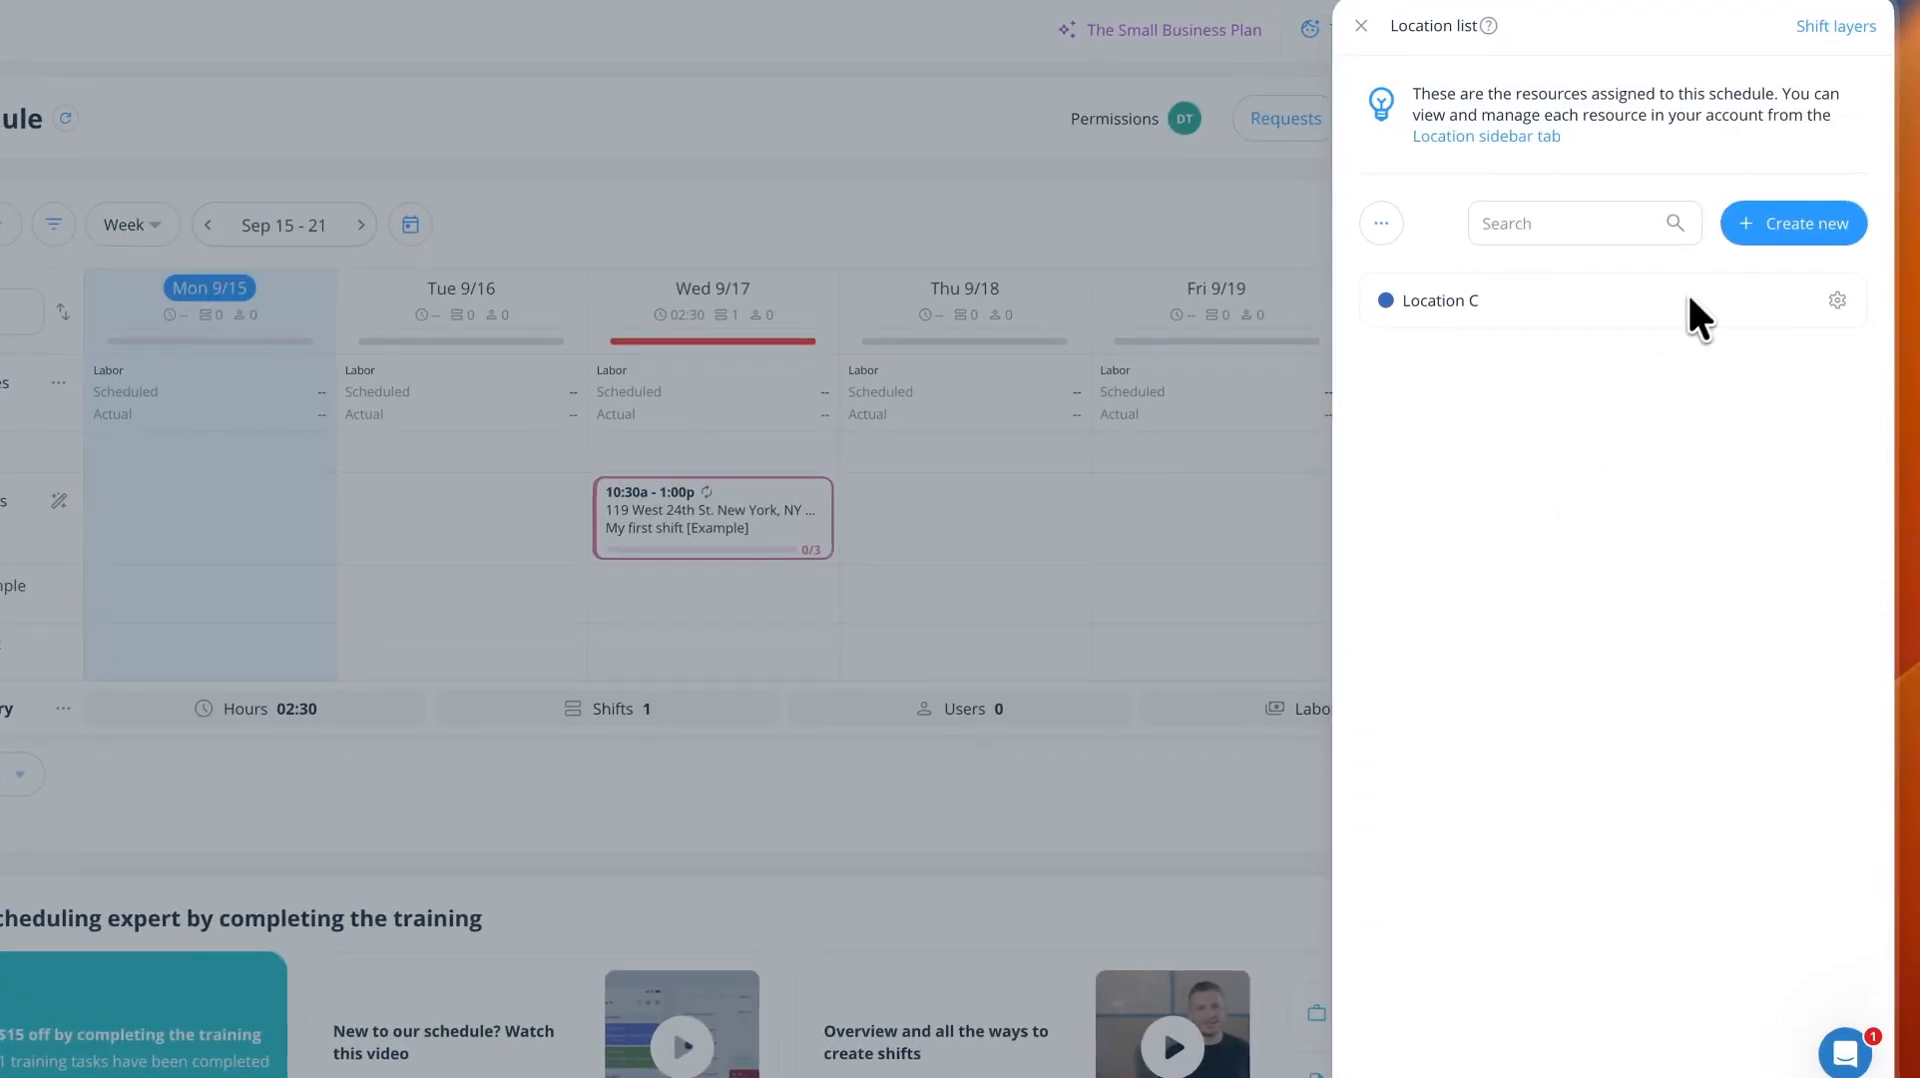
# - Start a new location named Clean School Building 2, leaving its code and description empty
pyautogui.click(1789, 220)
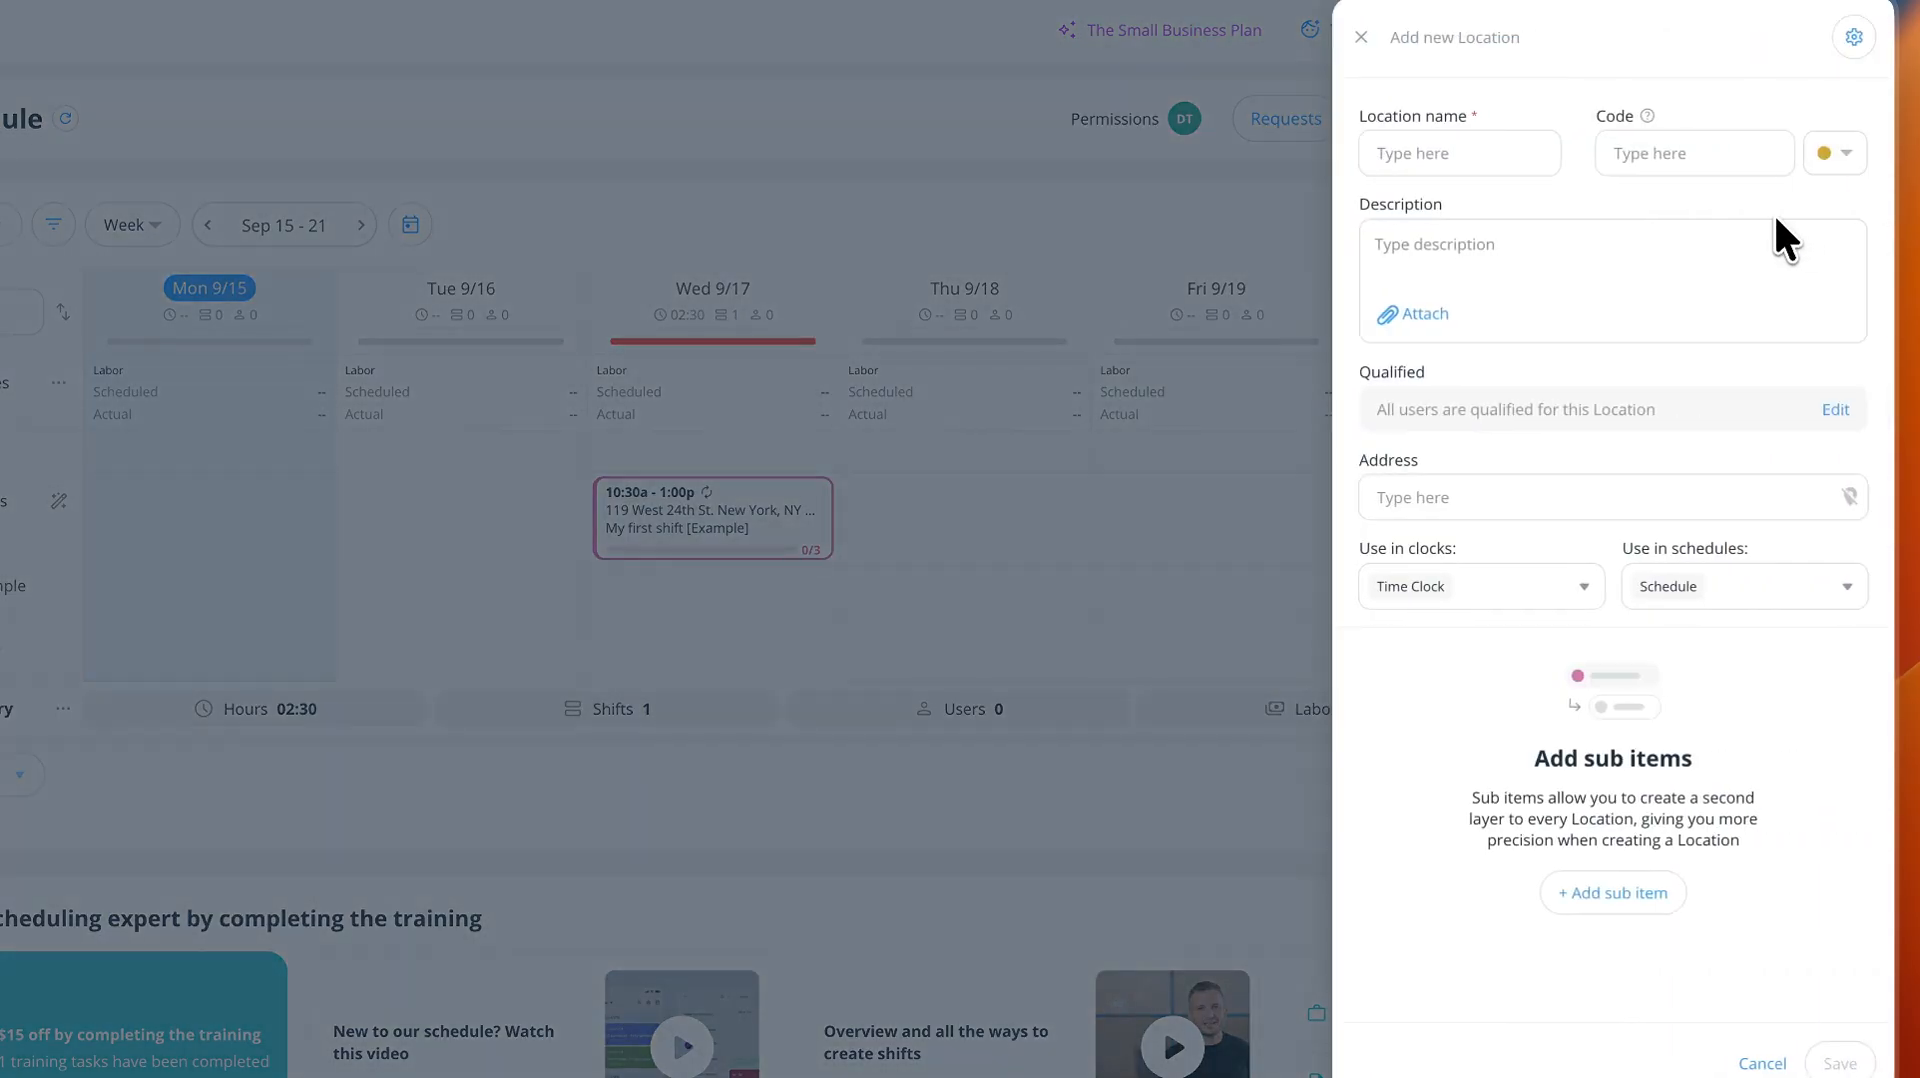
pyautogui.click(1465, 158)
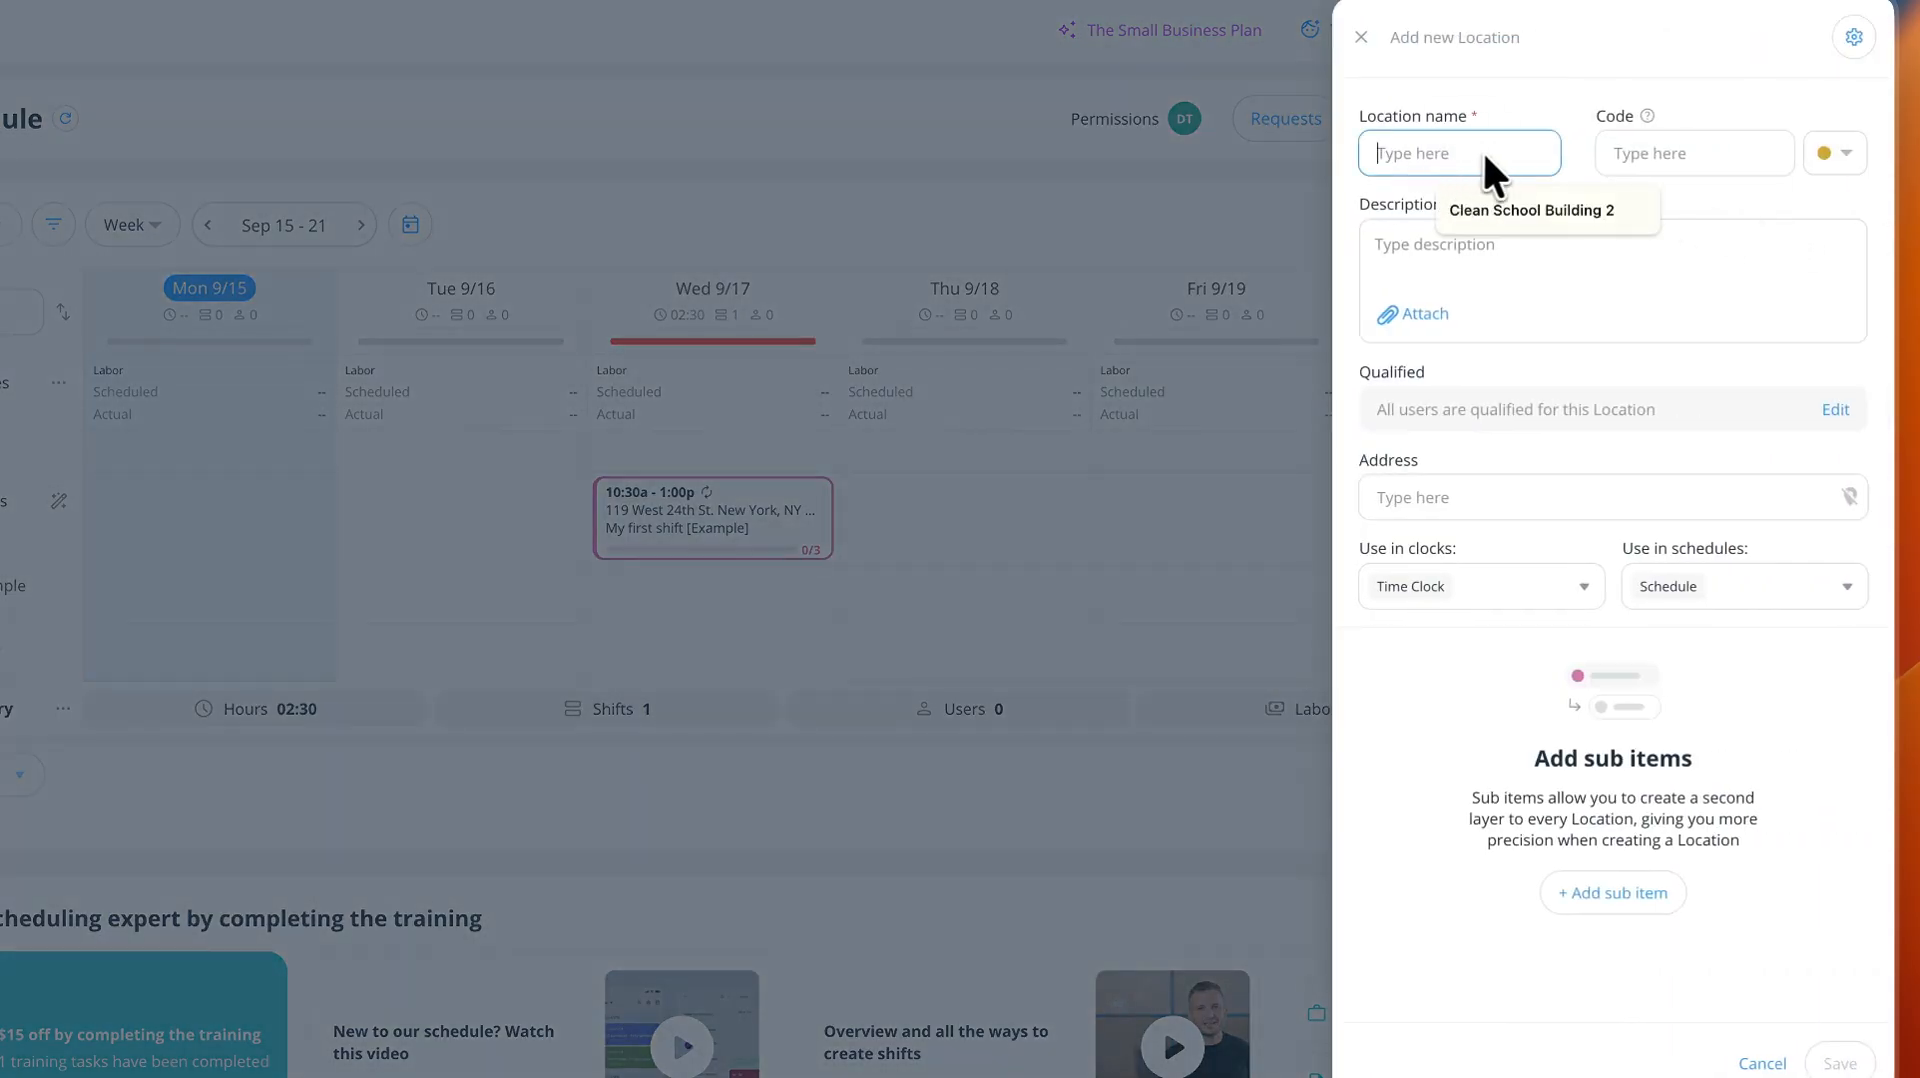
pyautogui.click(1481, 212)
pyautogui.click(1680, 152)
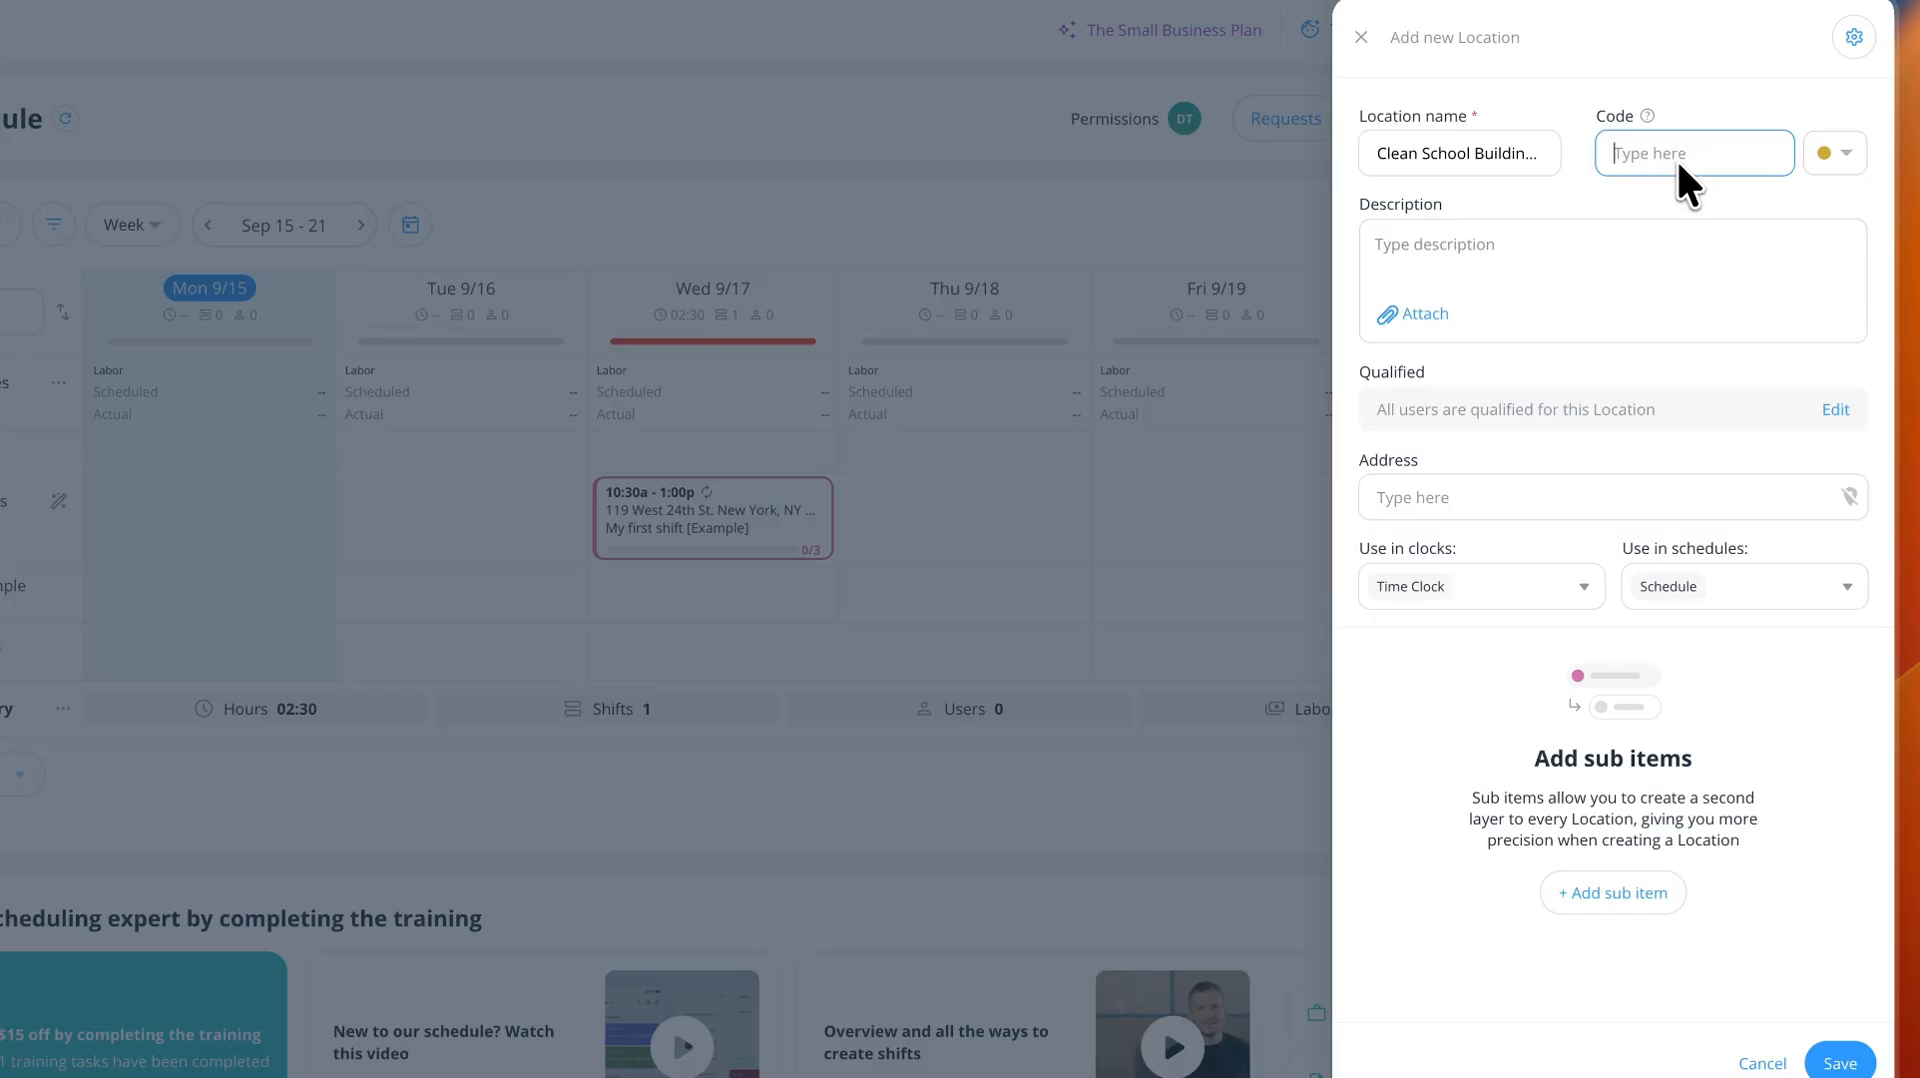
pyautogui.click(1522, 236)
# - Restrict the new location's qualified users to the sample user only
pyautogui.click(1540, 415)
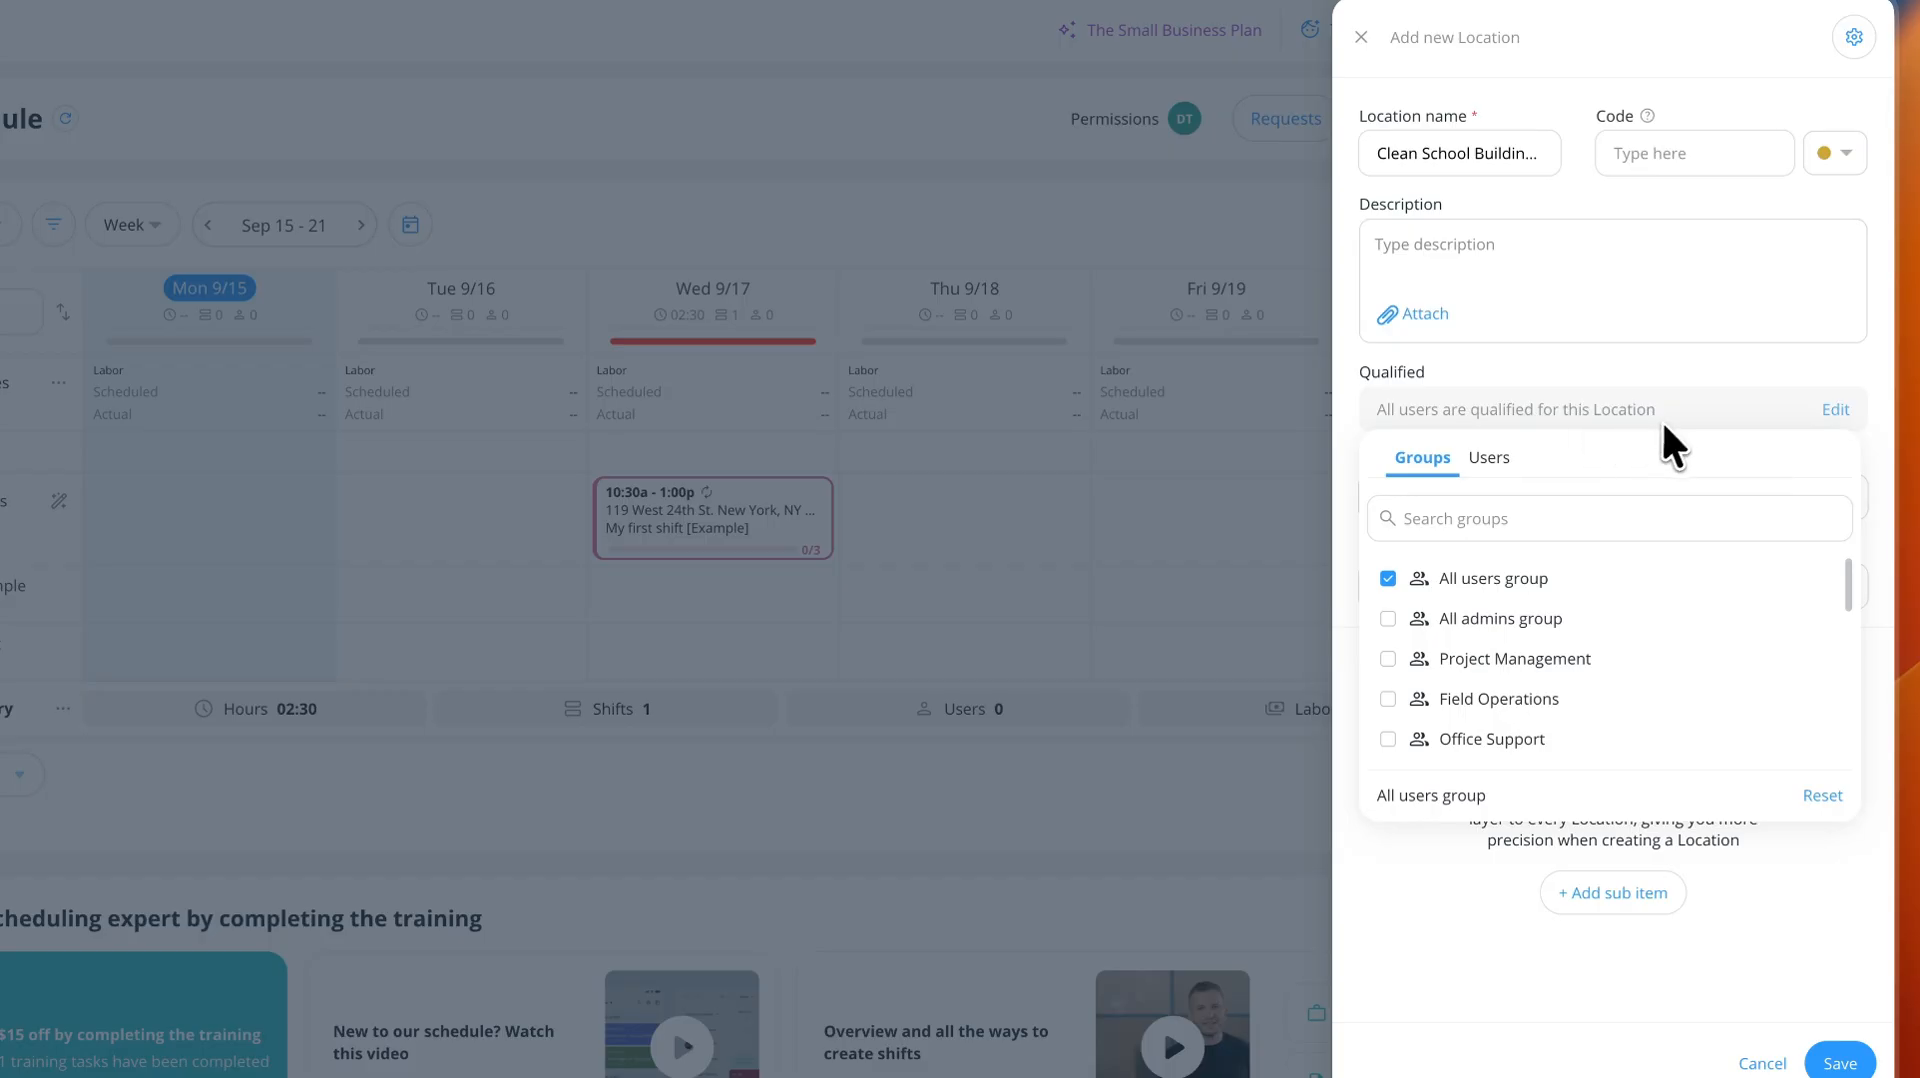
pyautogui.click(1488, 458)
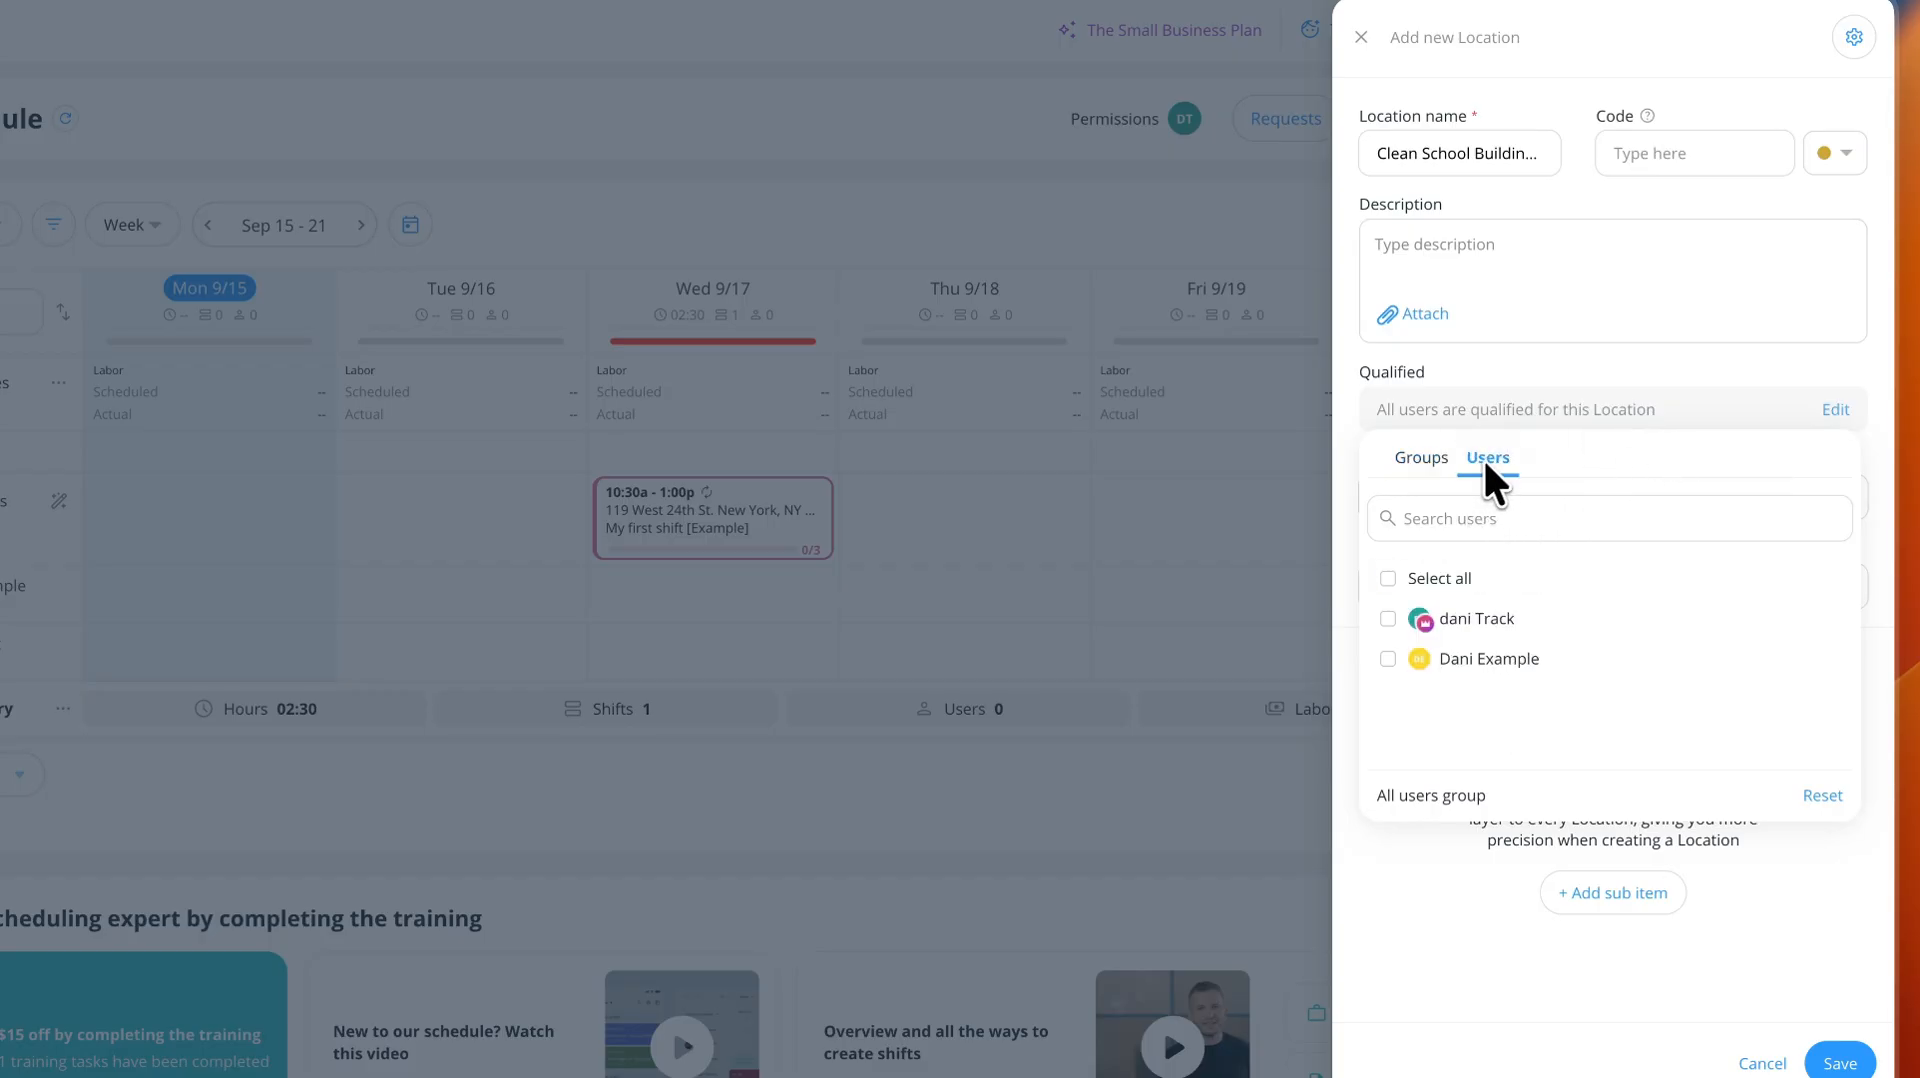
pyautogui.click(1389, 656)
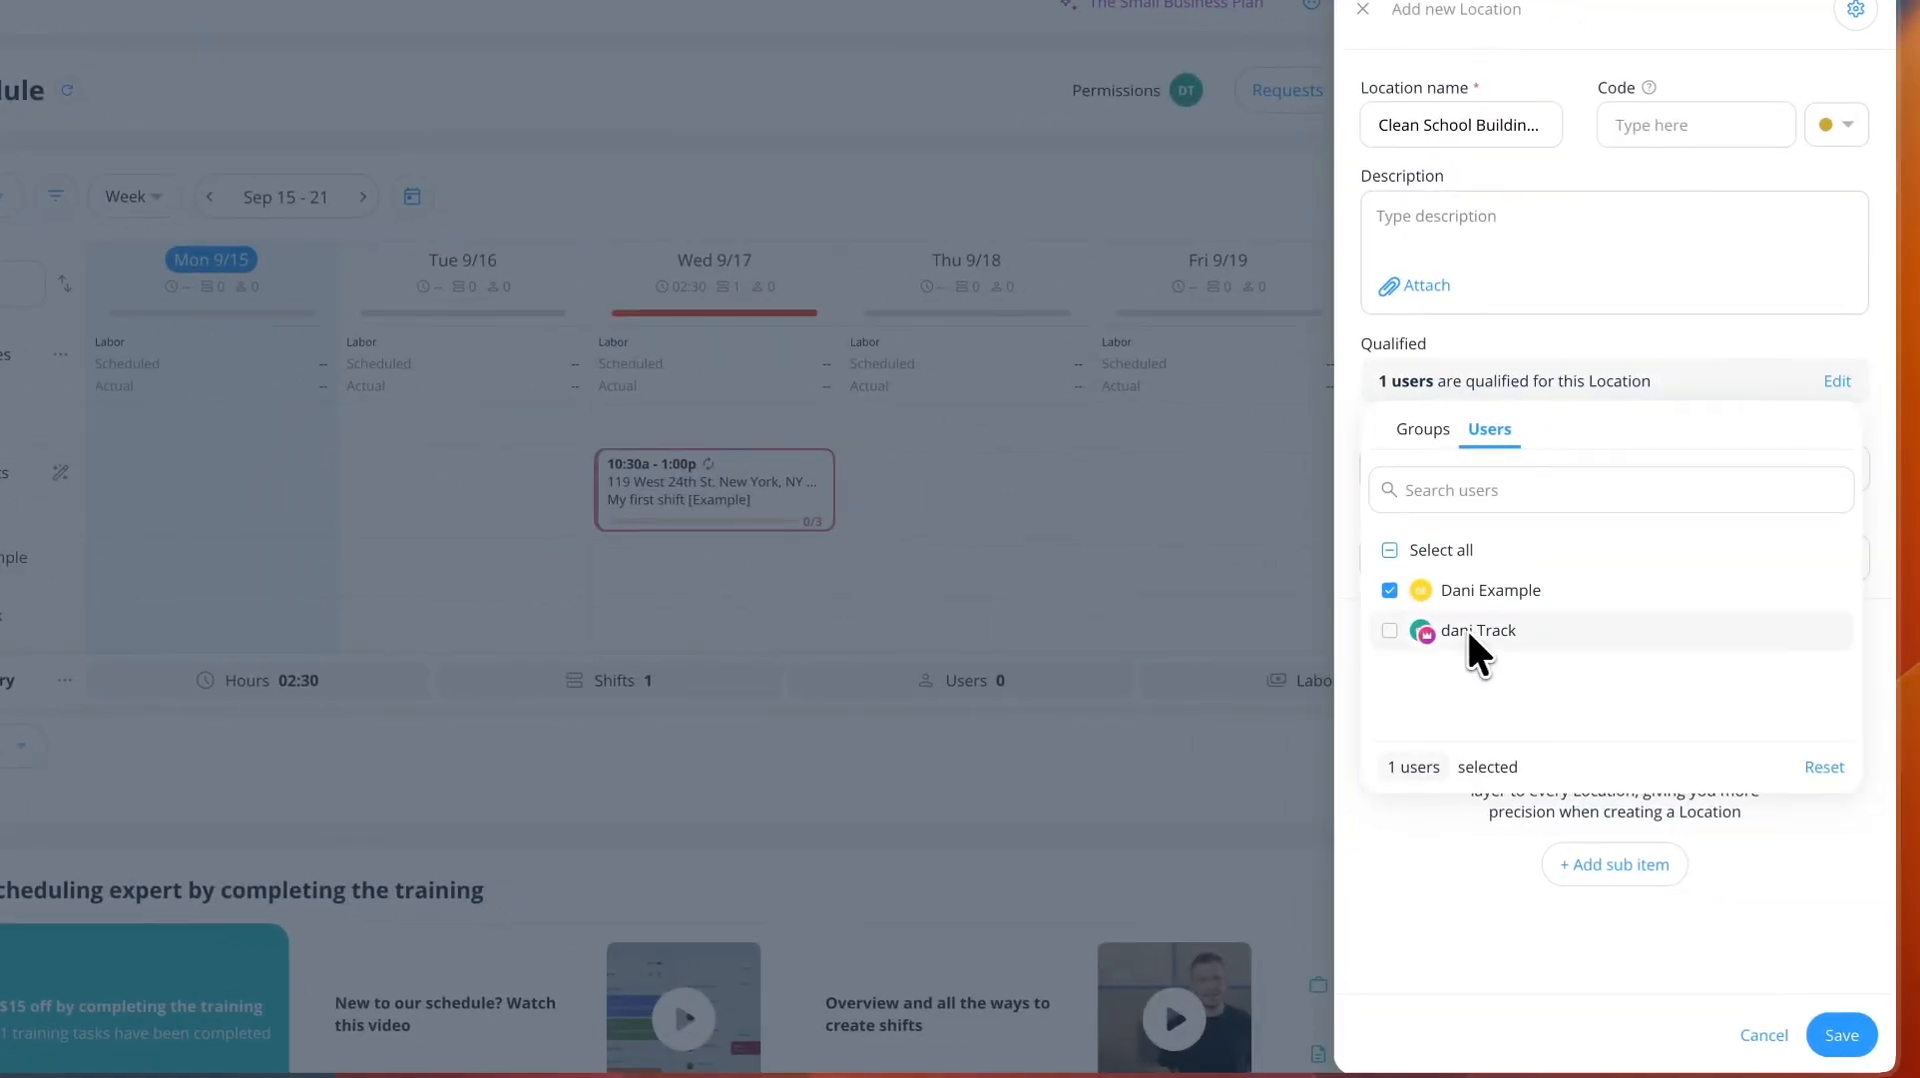
pyautogui.click(1453, 830)
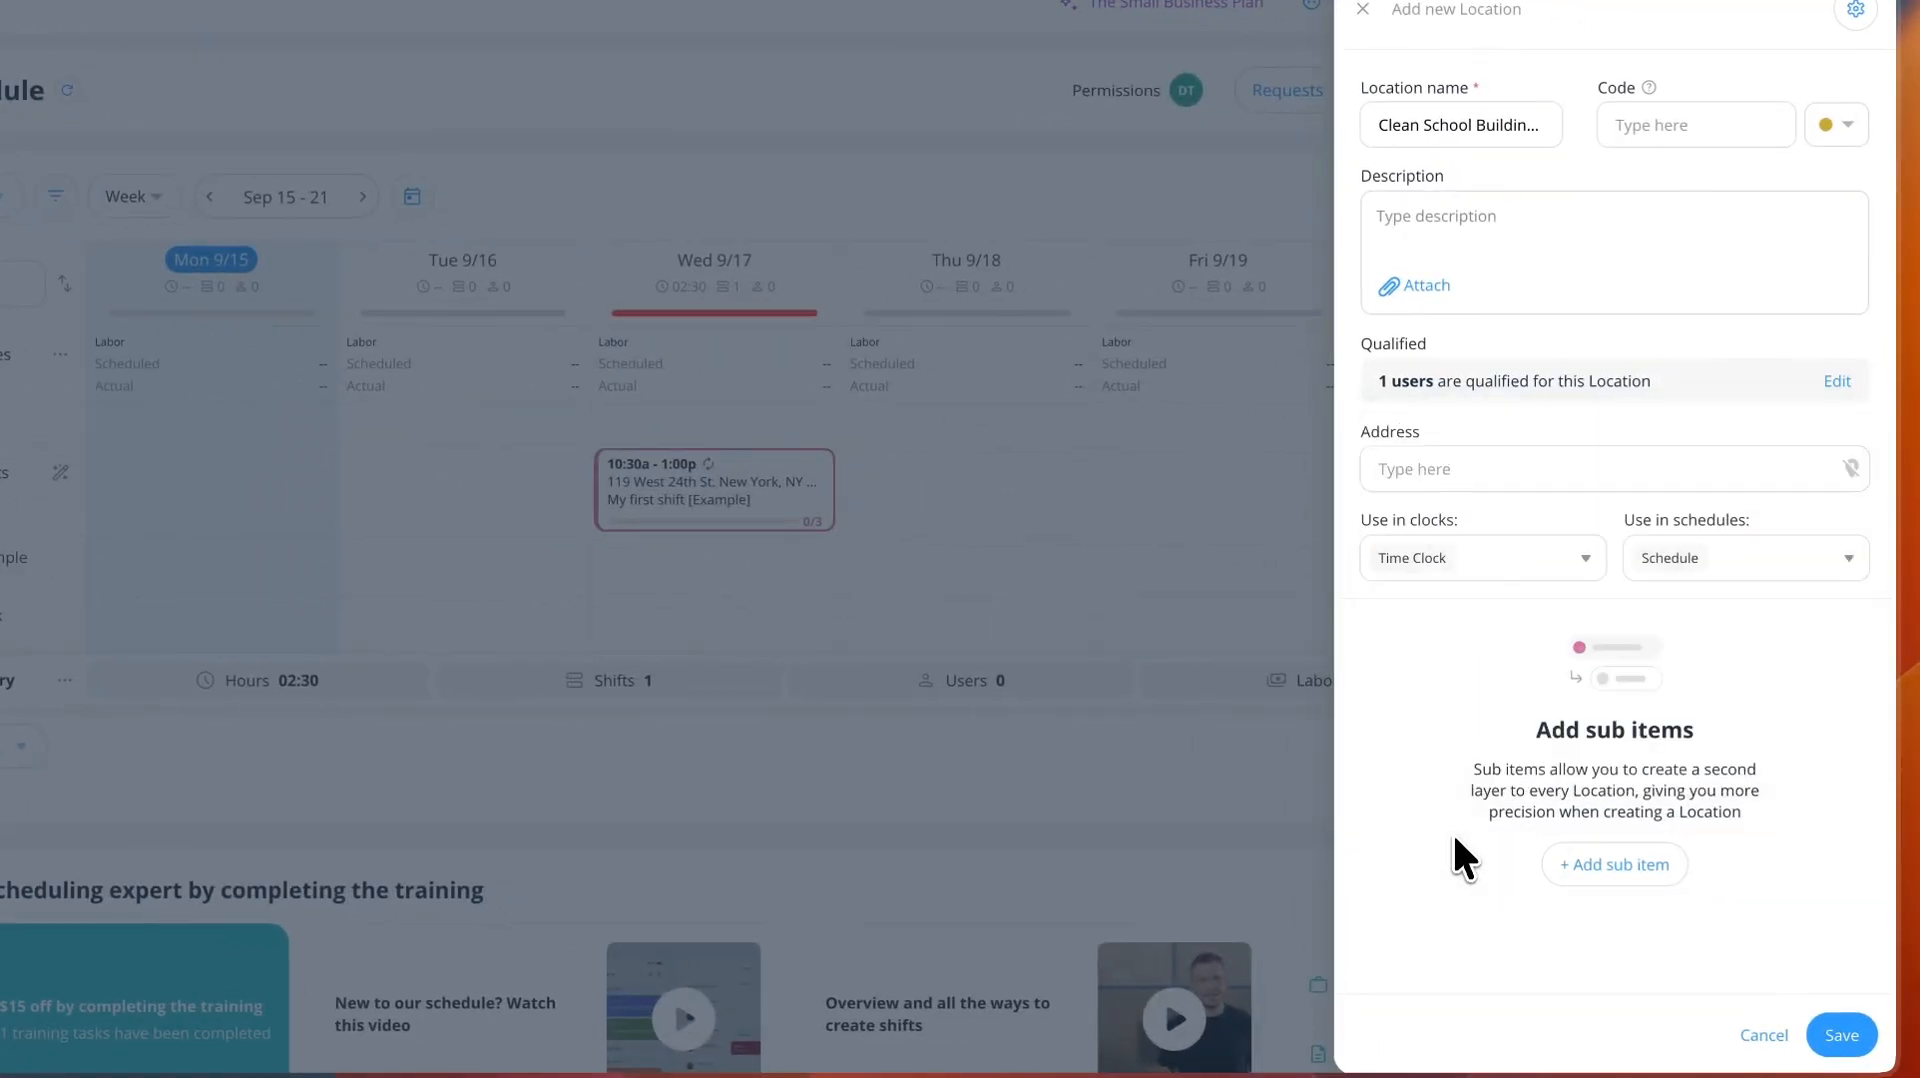
pyautogui.click(1418, 467)
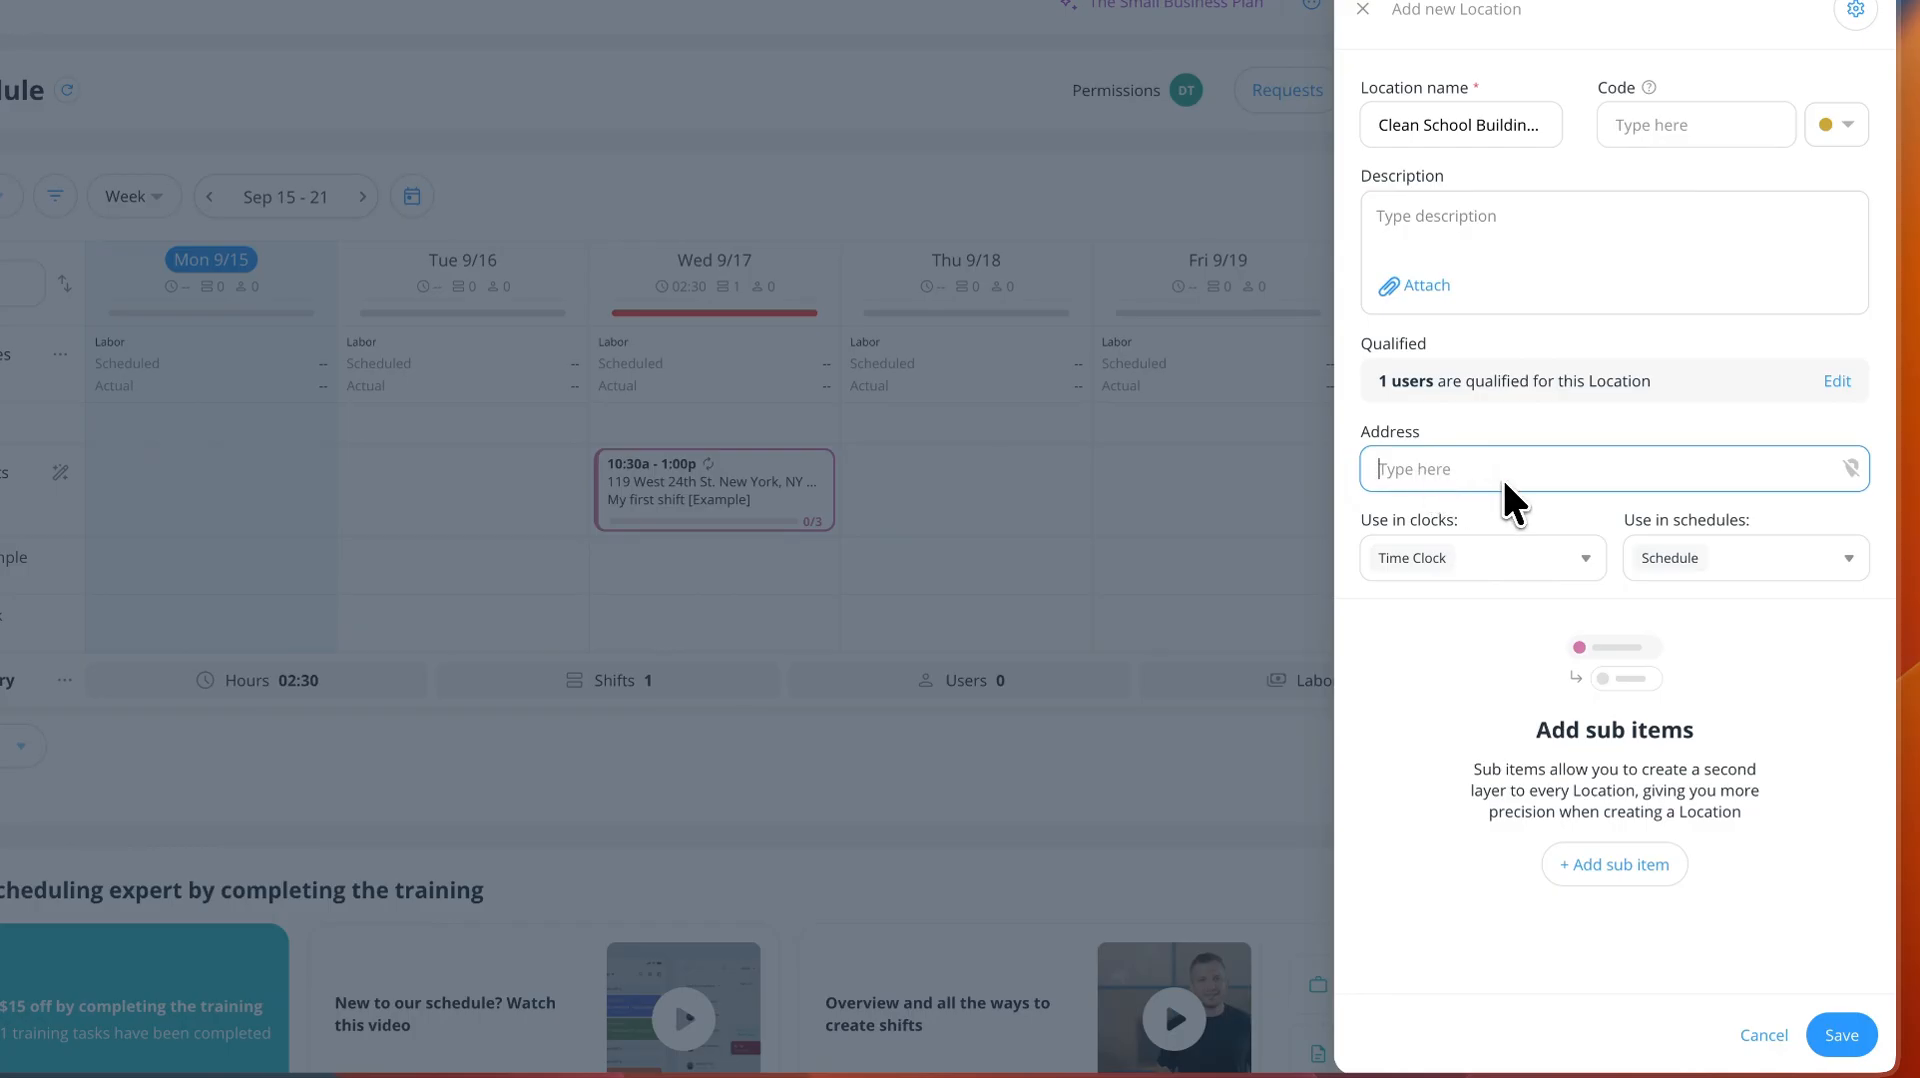
pyautogui.click(1614, 864)
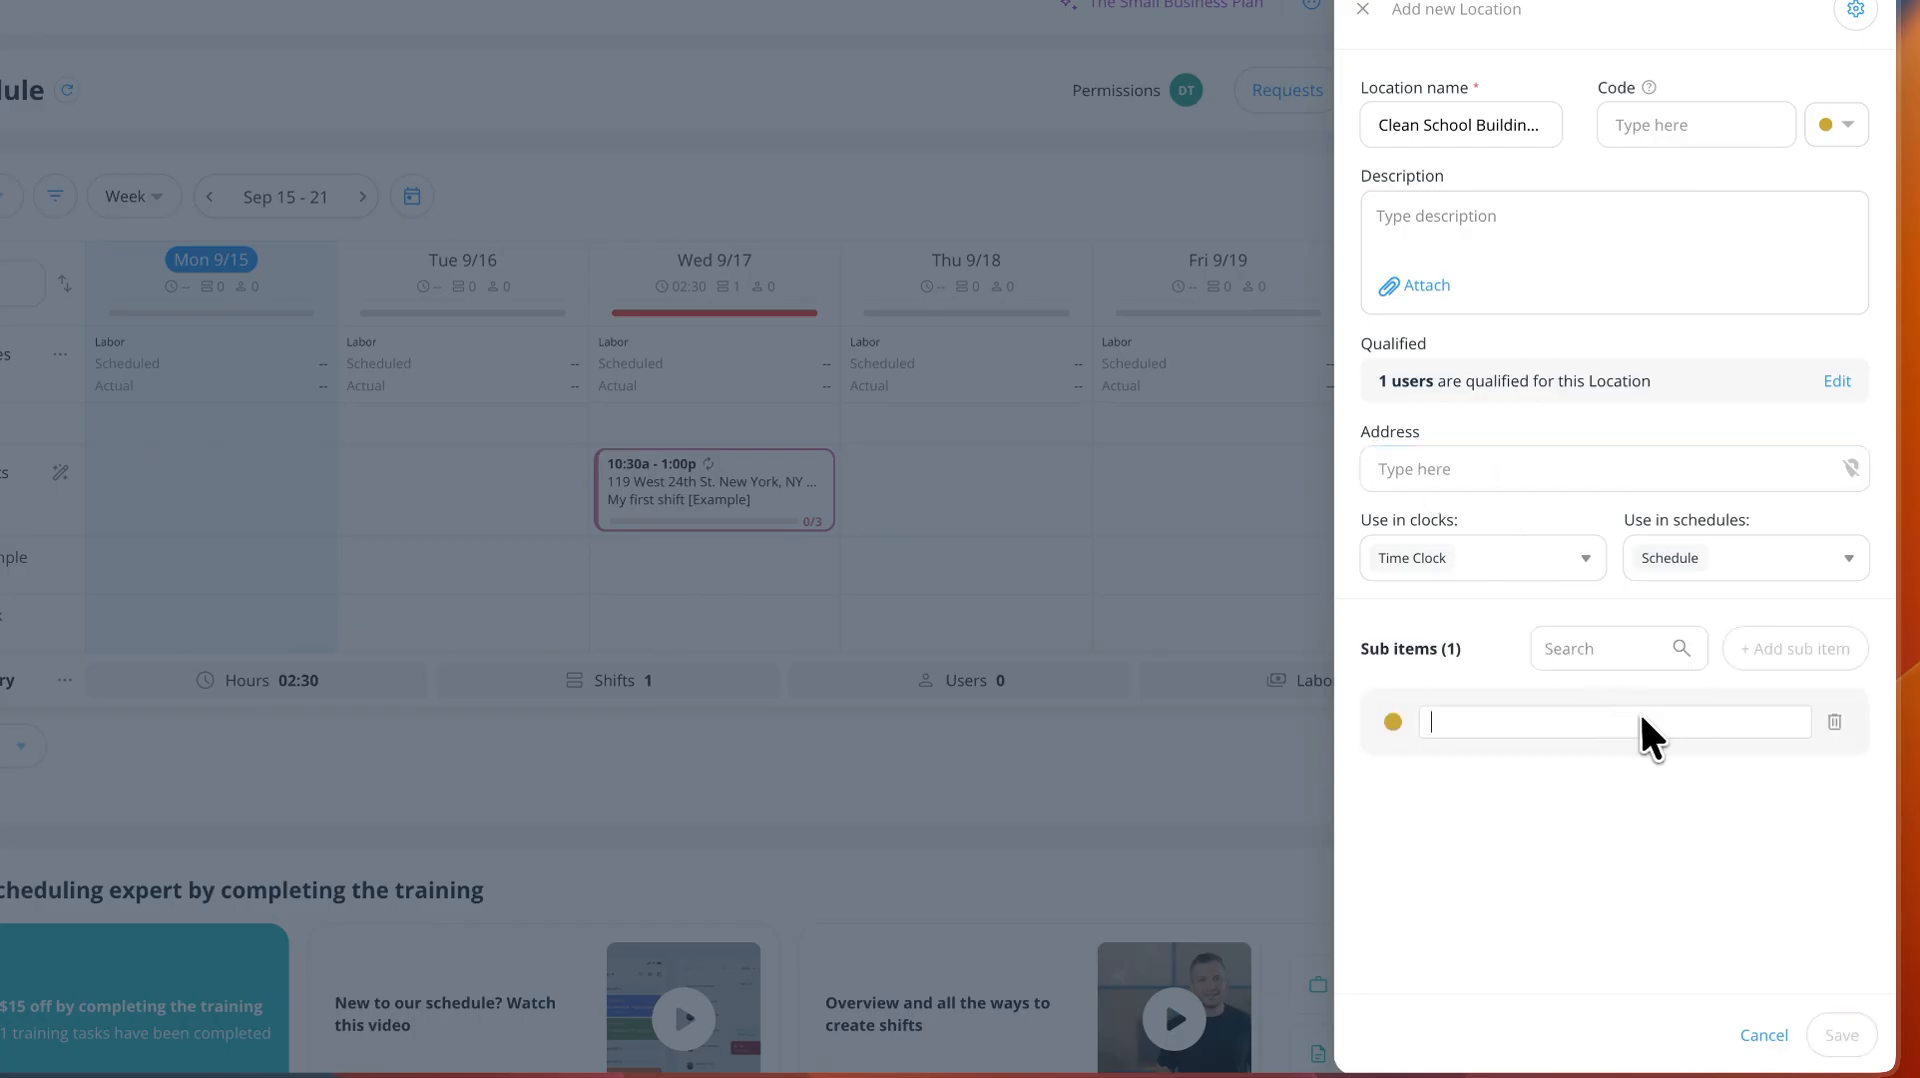
pyautogui.click(1765, 652)
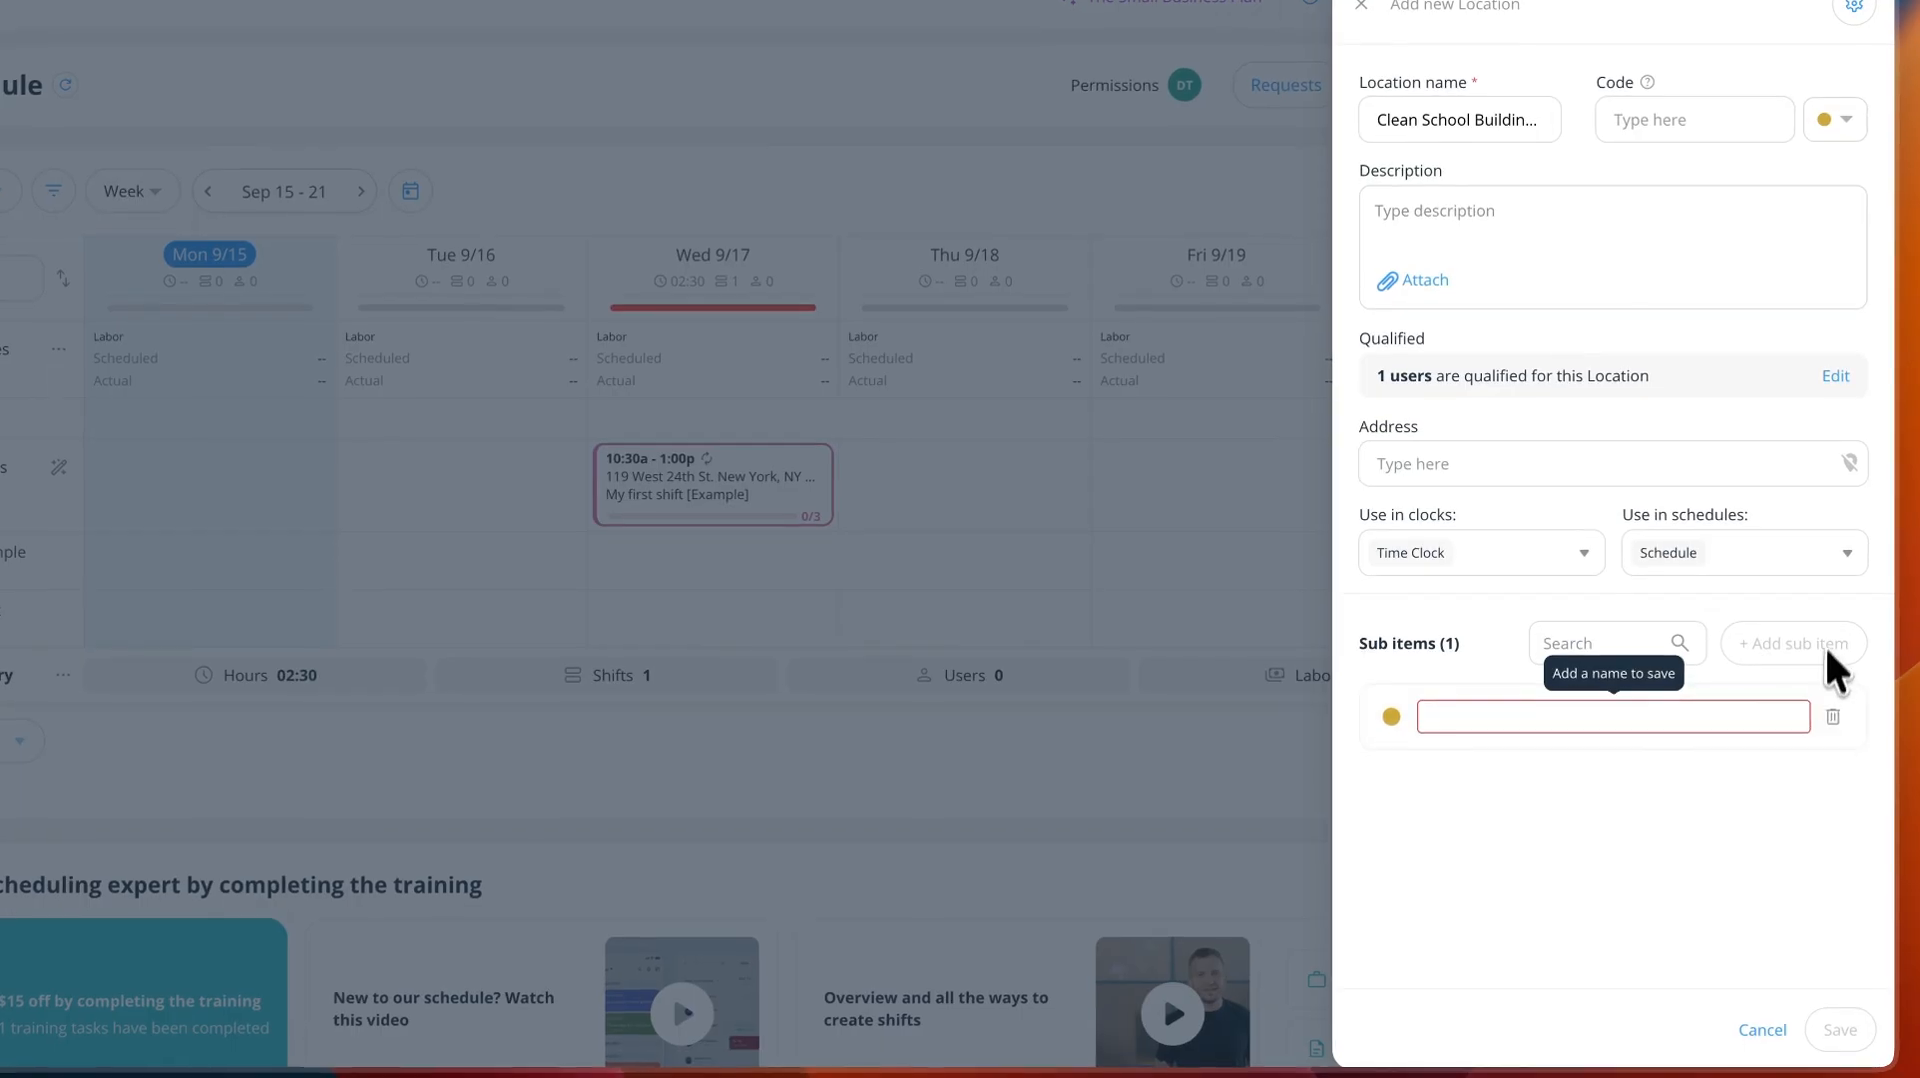
pyautogui.click(1832, 716)
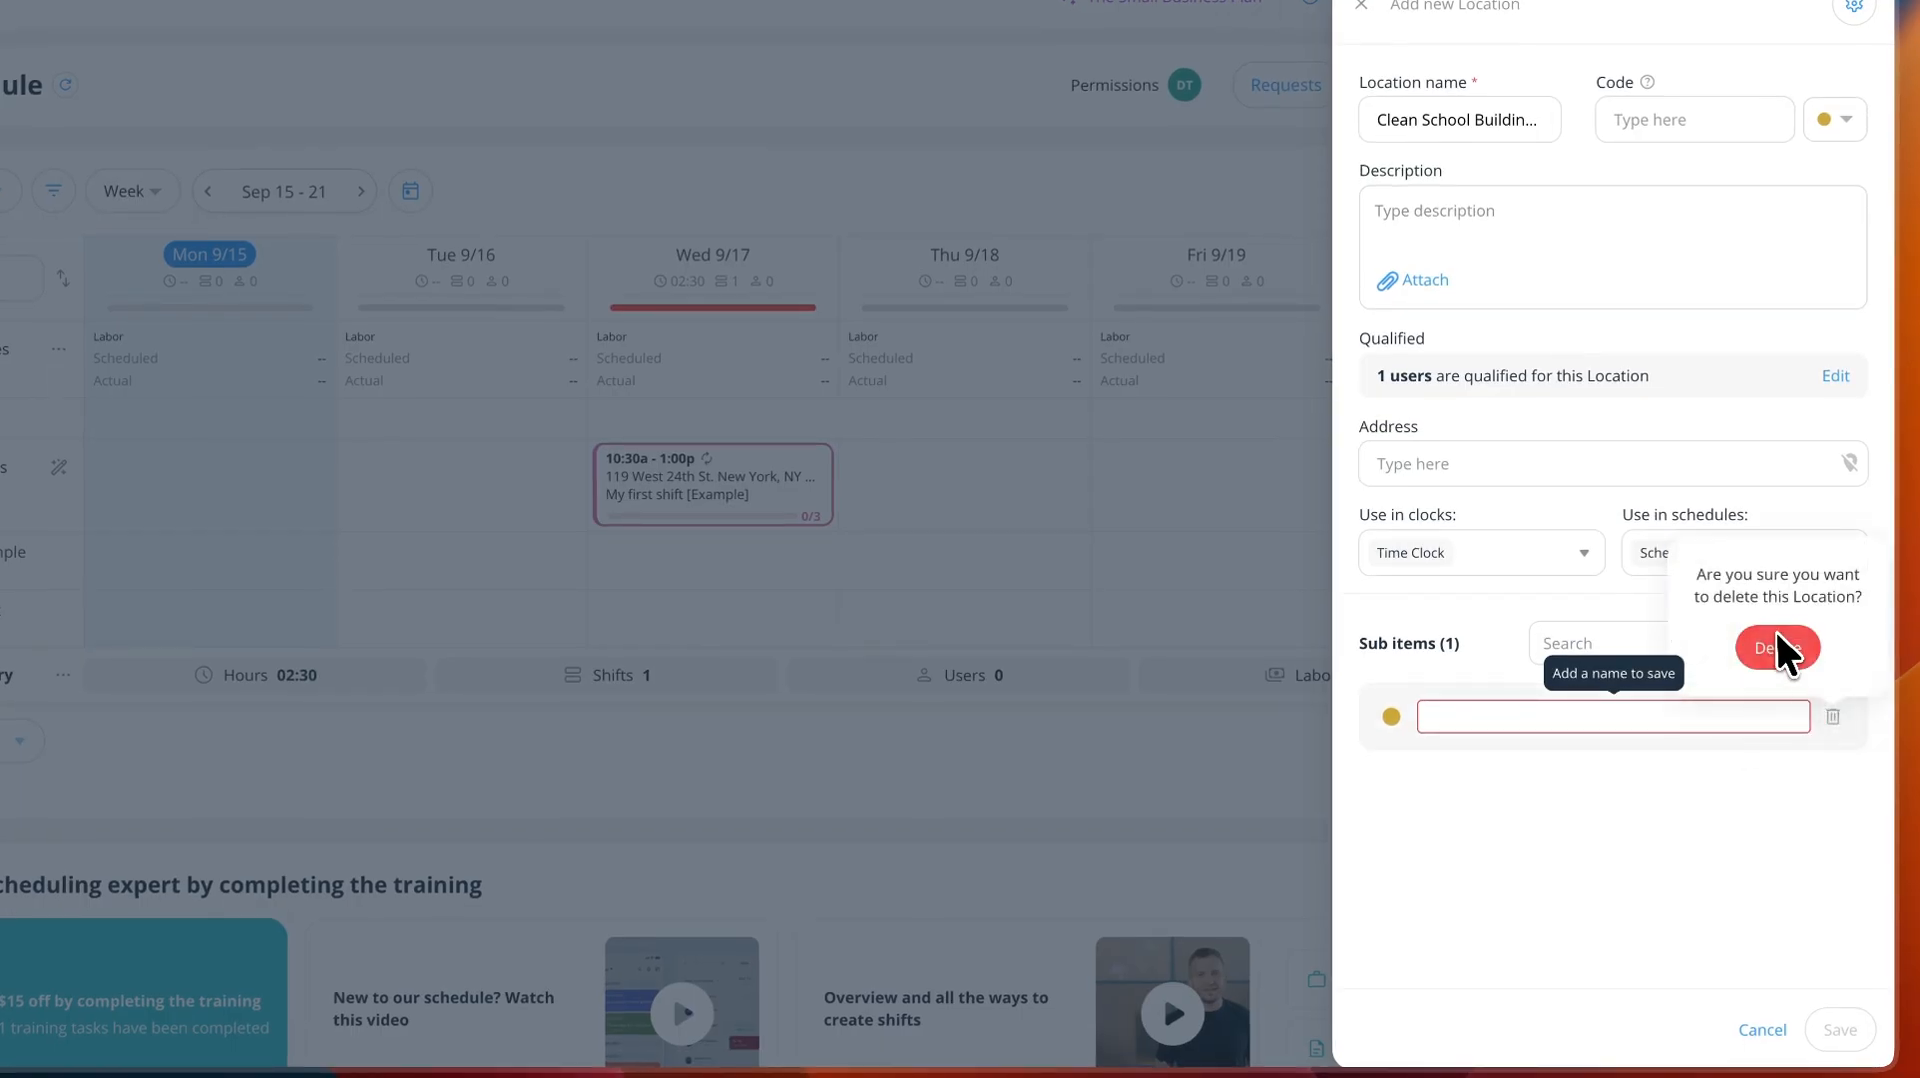
pyautogui.click(1776, 634)
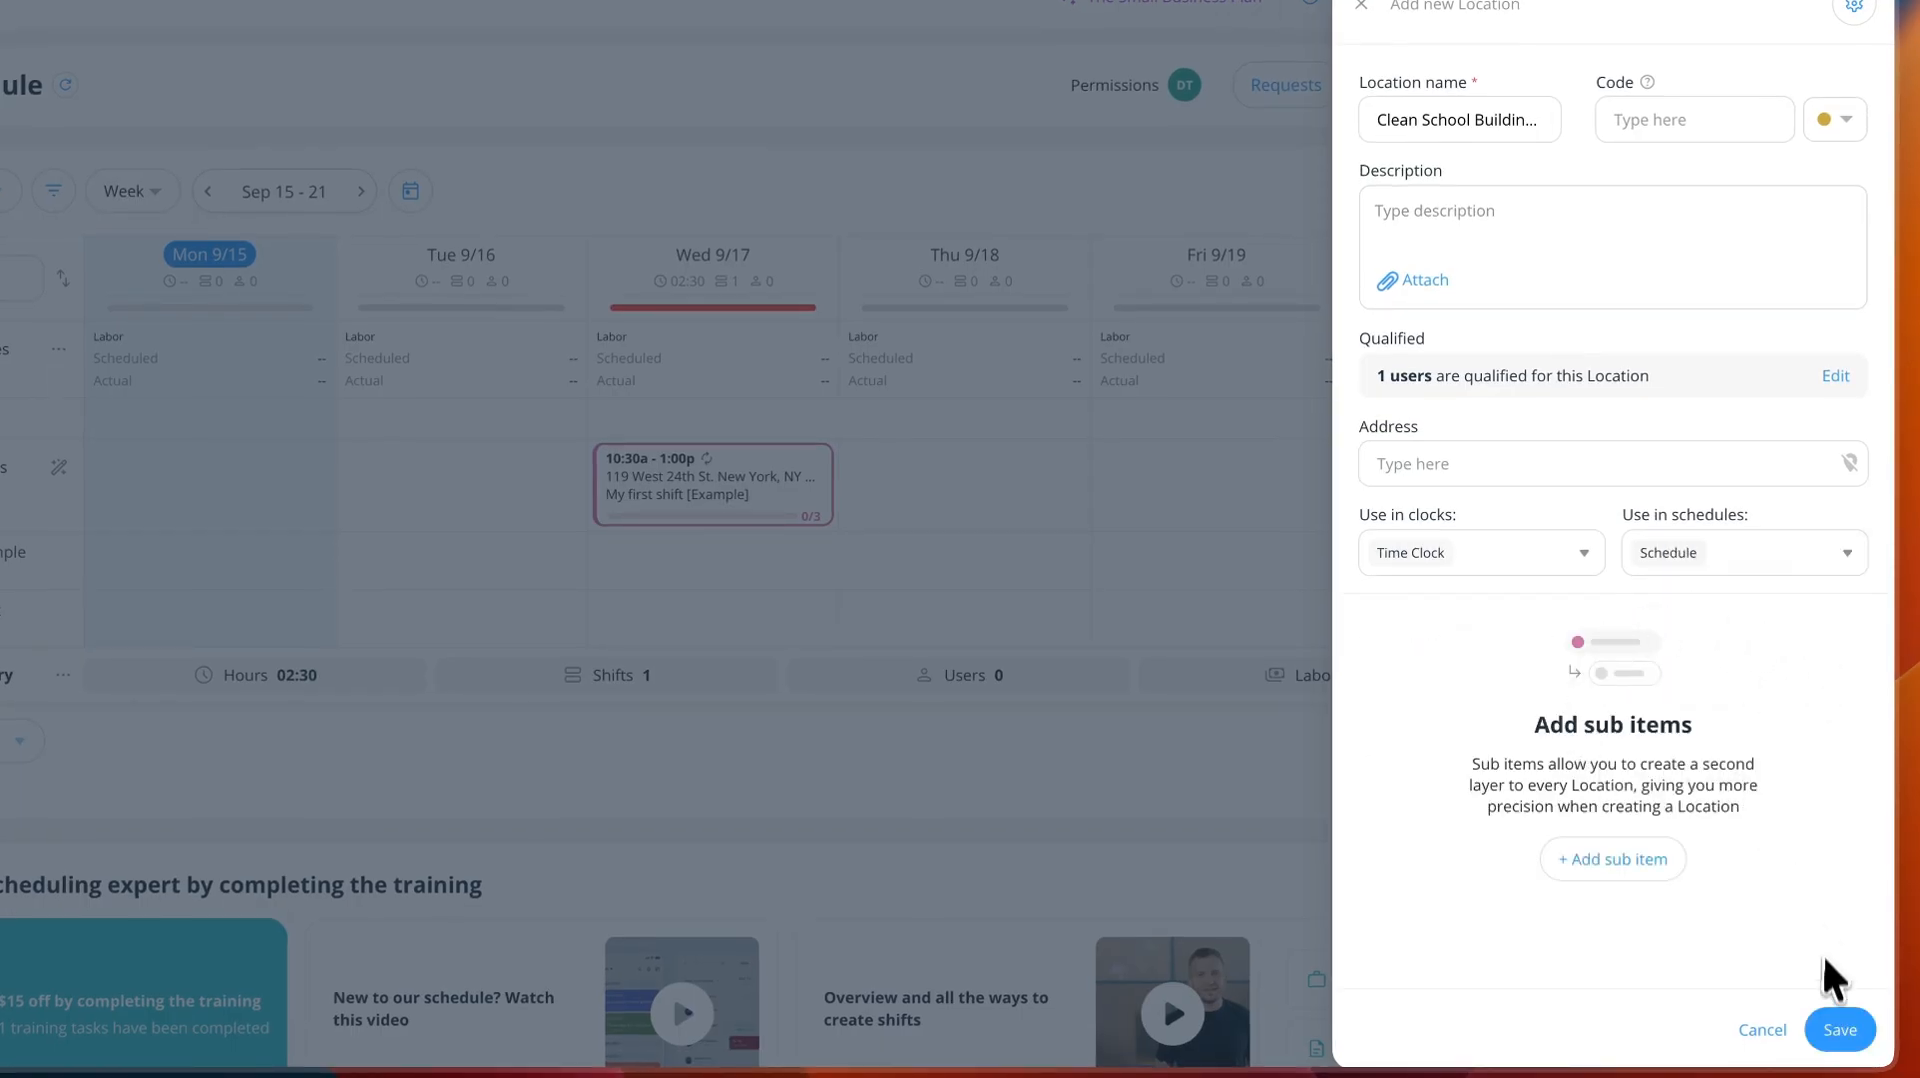
# - Save the new location, delete Location C and close the location list
pyautogui.click(1840, 1030)
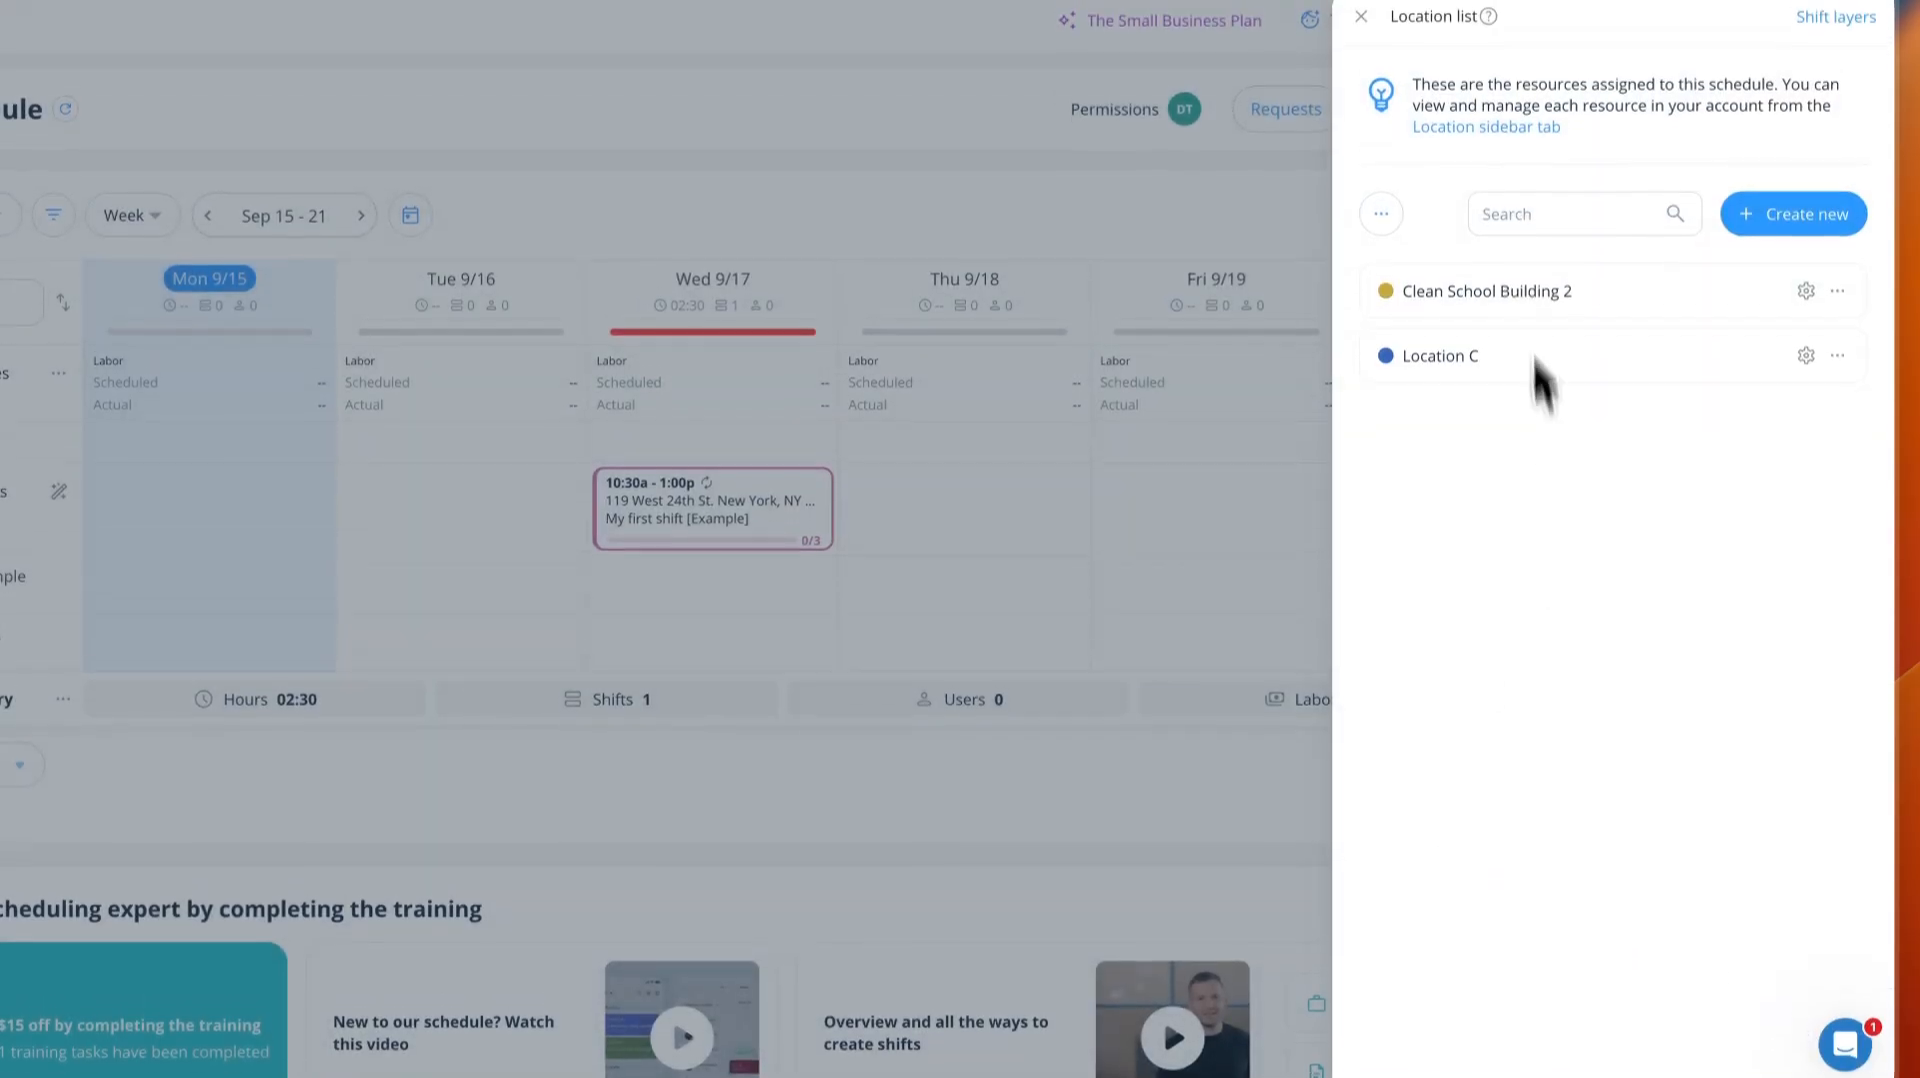
pyautogui.click(1837, 368)
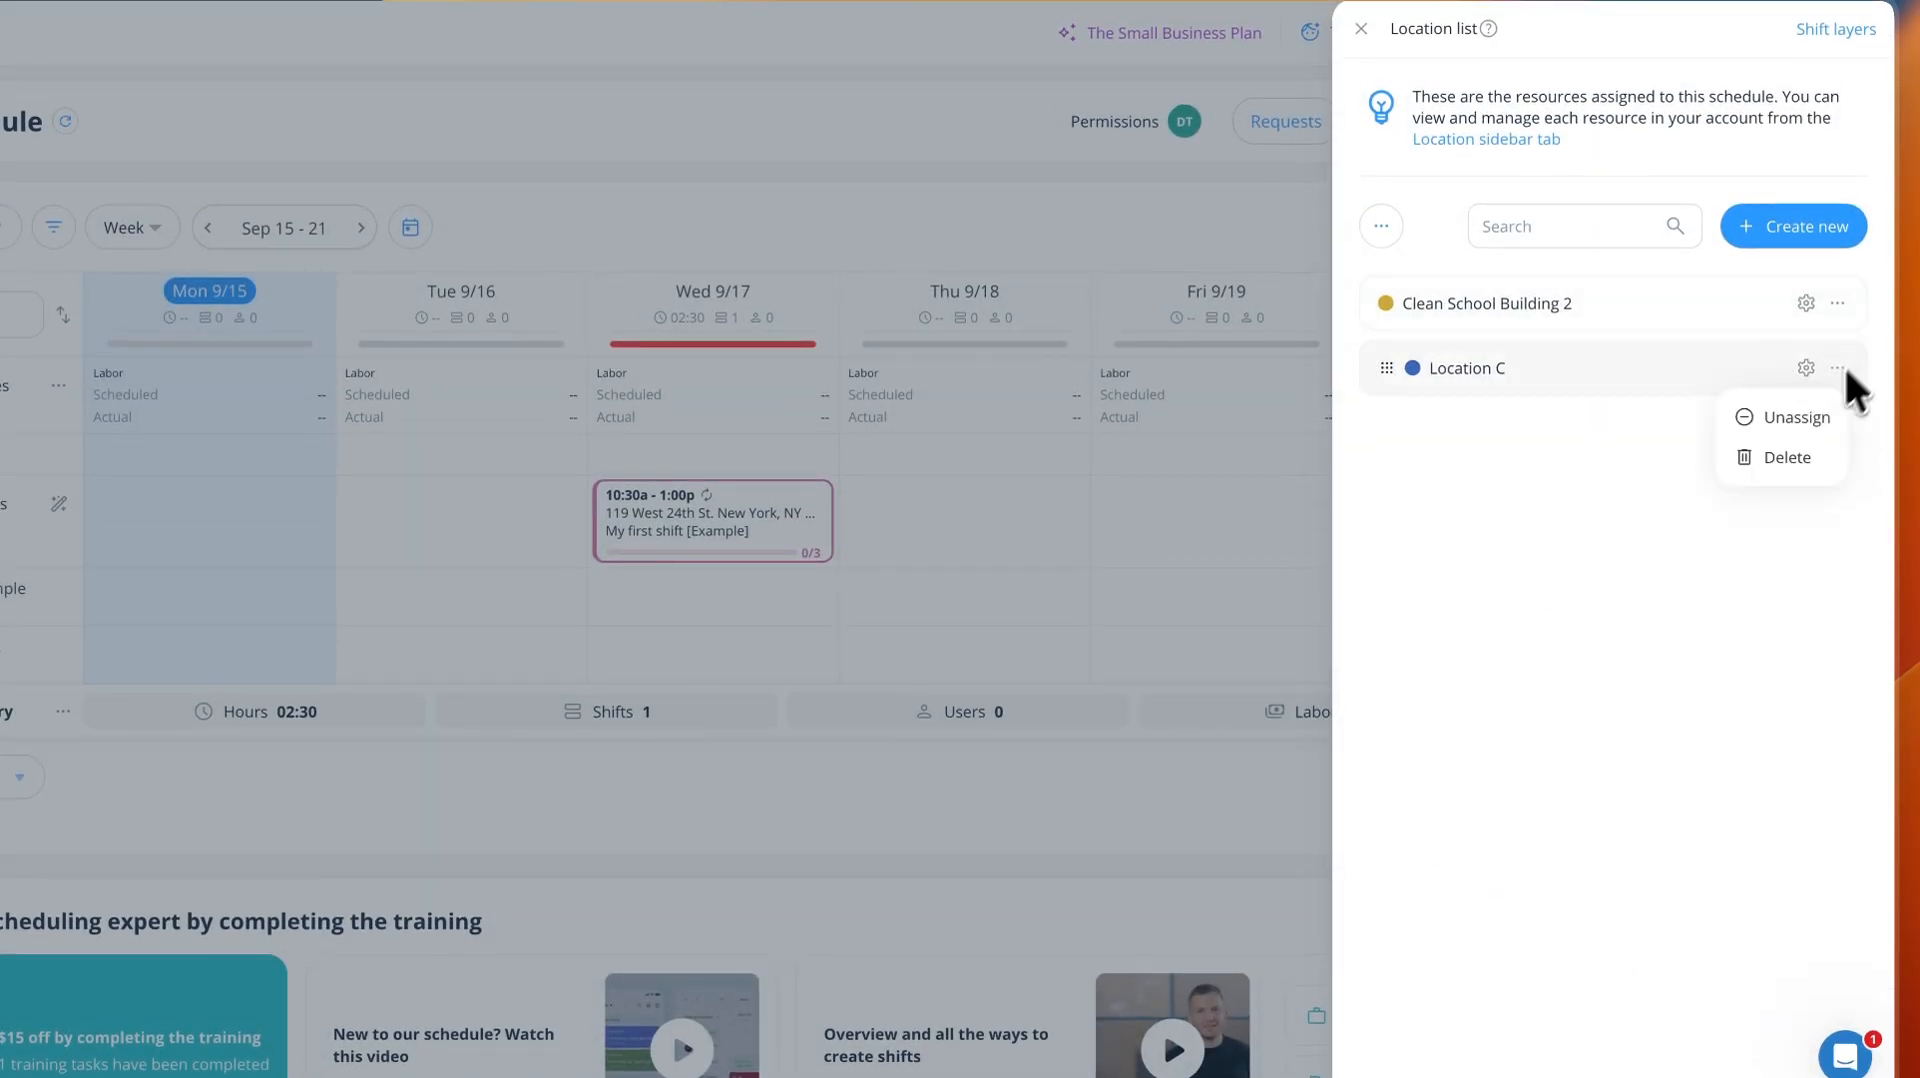
pyautogui.click(1776, 455)
pyautogui.click(1079, 686)
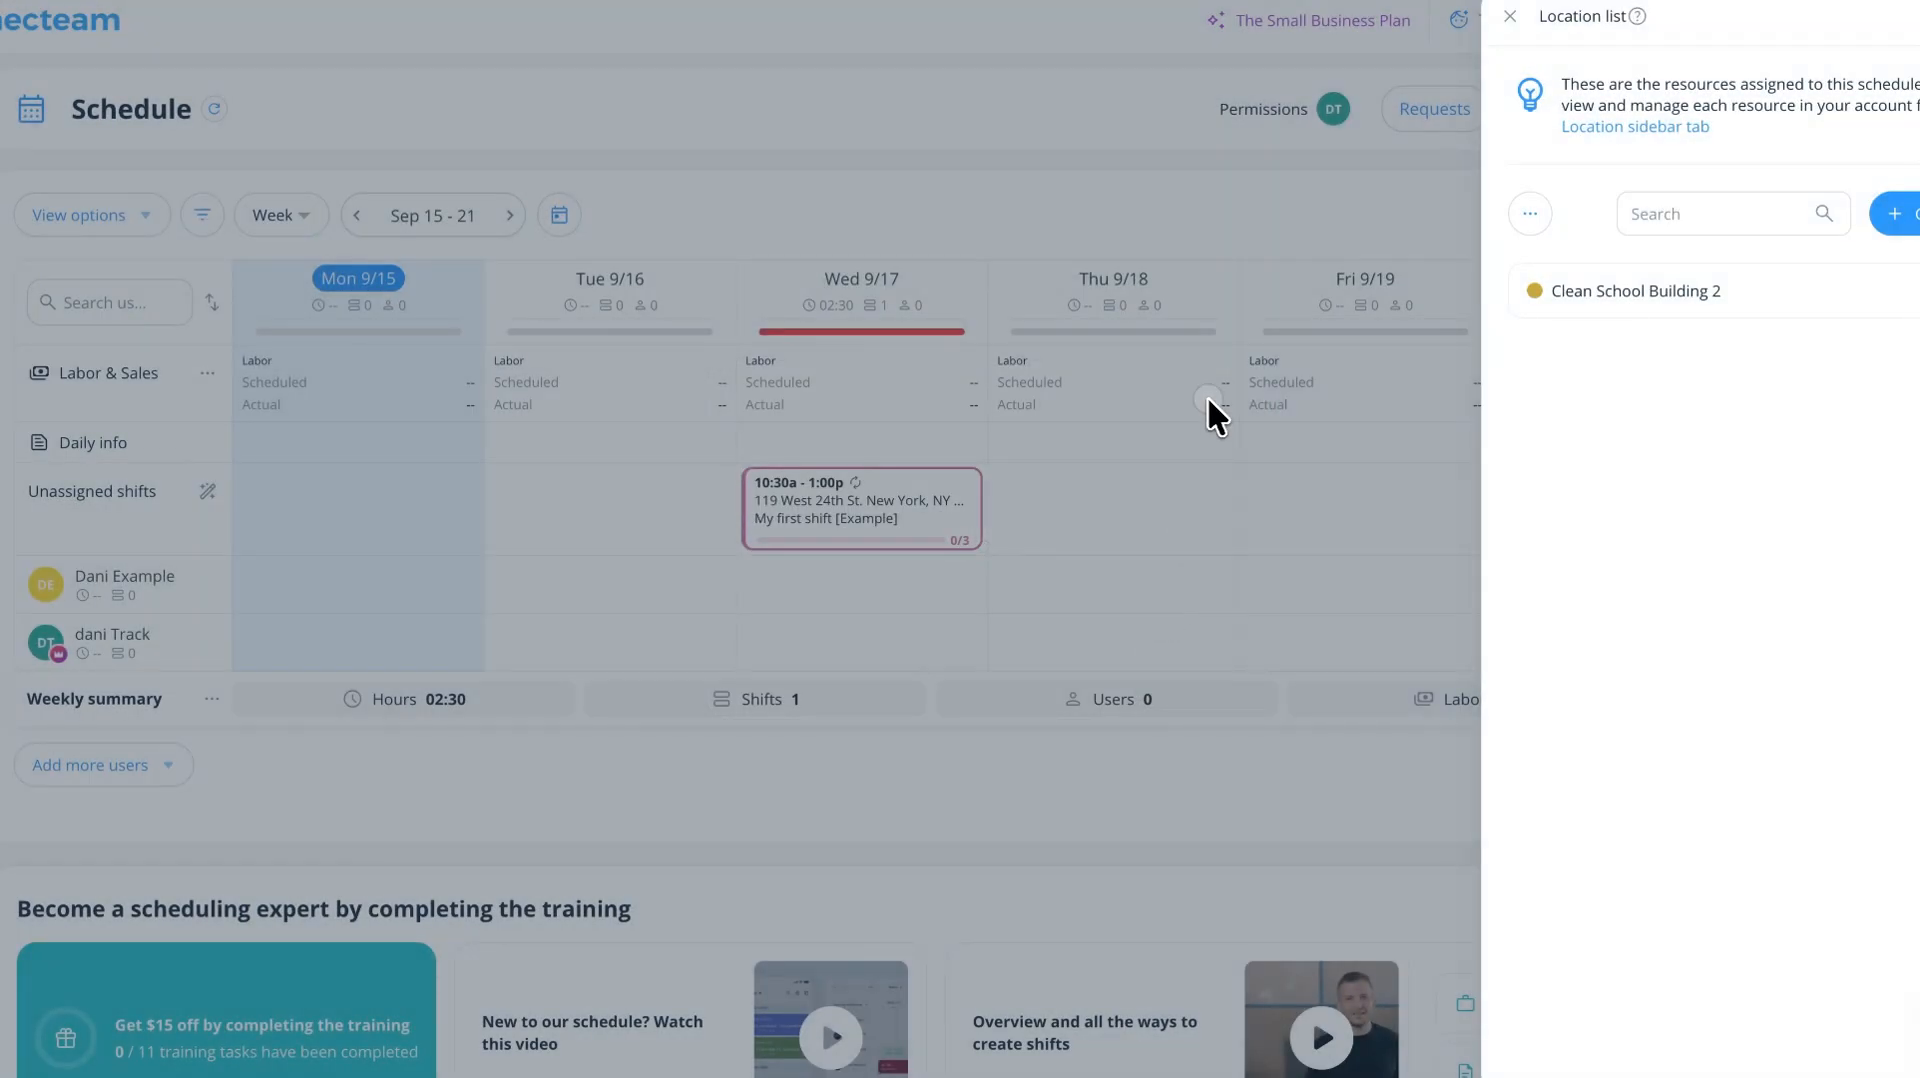
pyautogui.click(1150, 411)
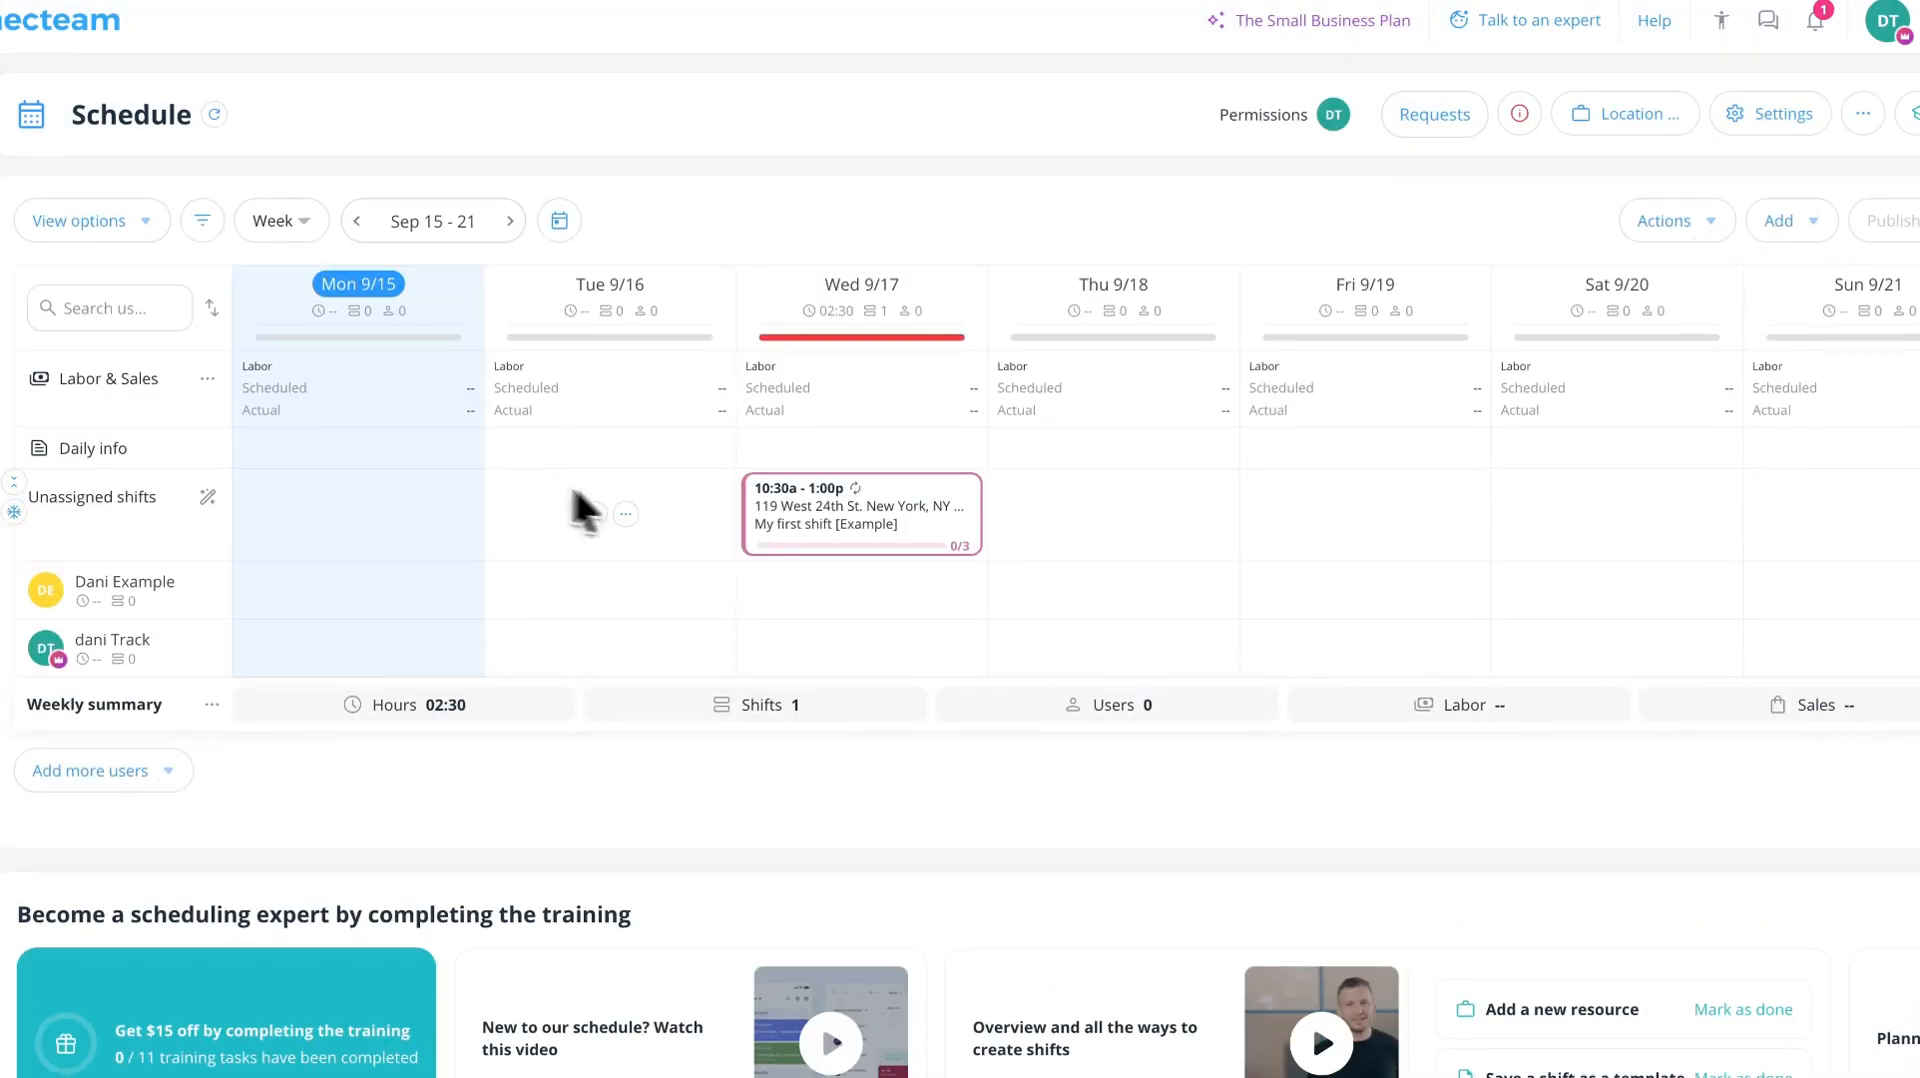
# - Set the Wednesday 9/17 draft shift's location to Clean School Building 2 and assign the qualified sample user to it
pyautogui.click(848, 522)
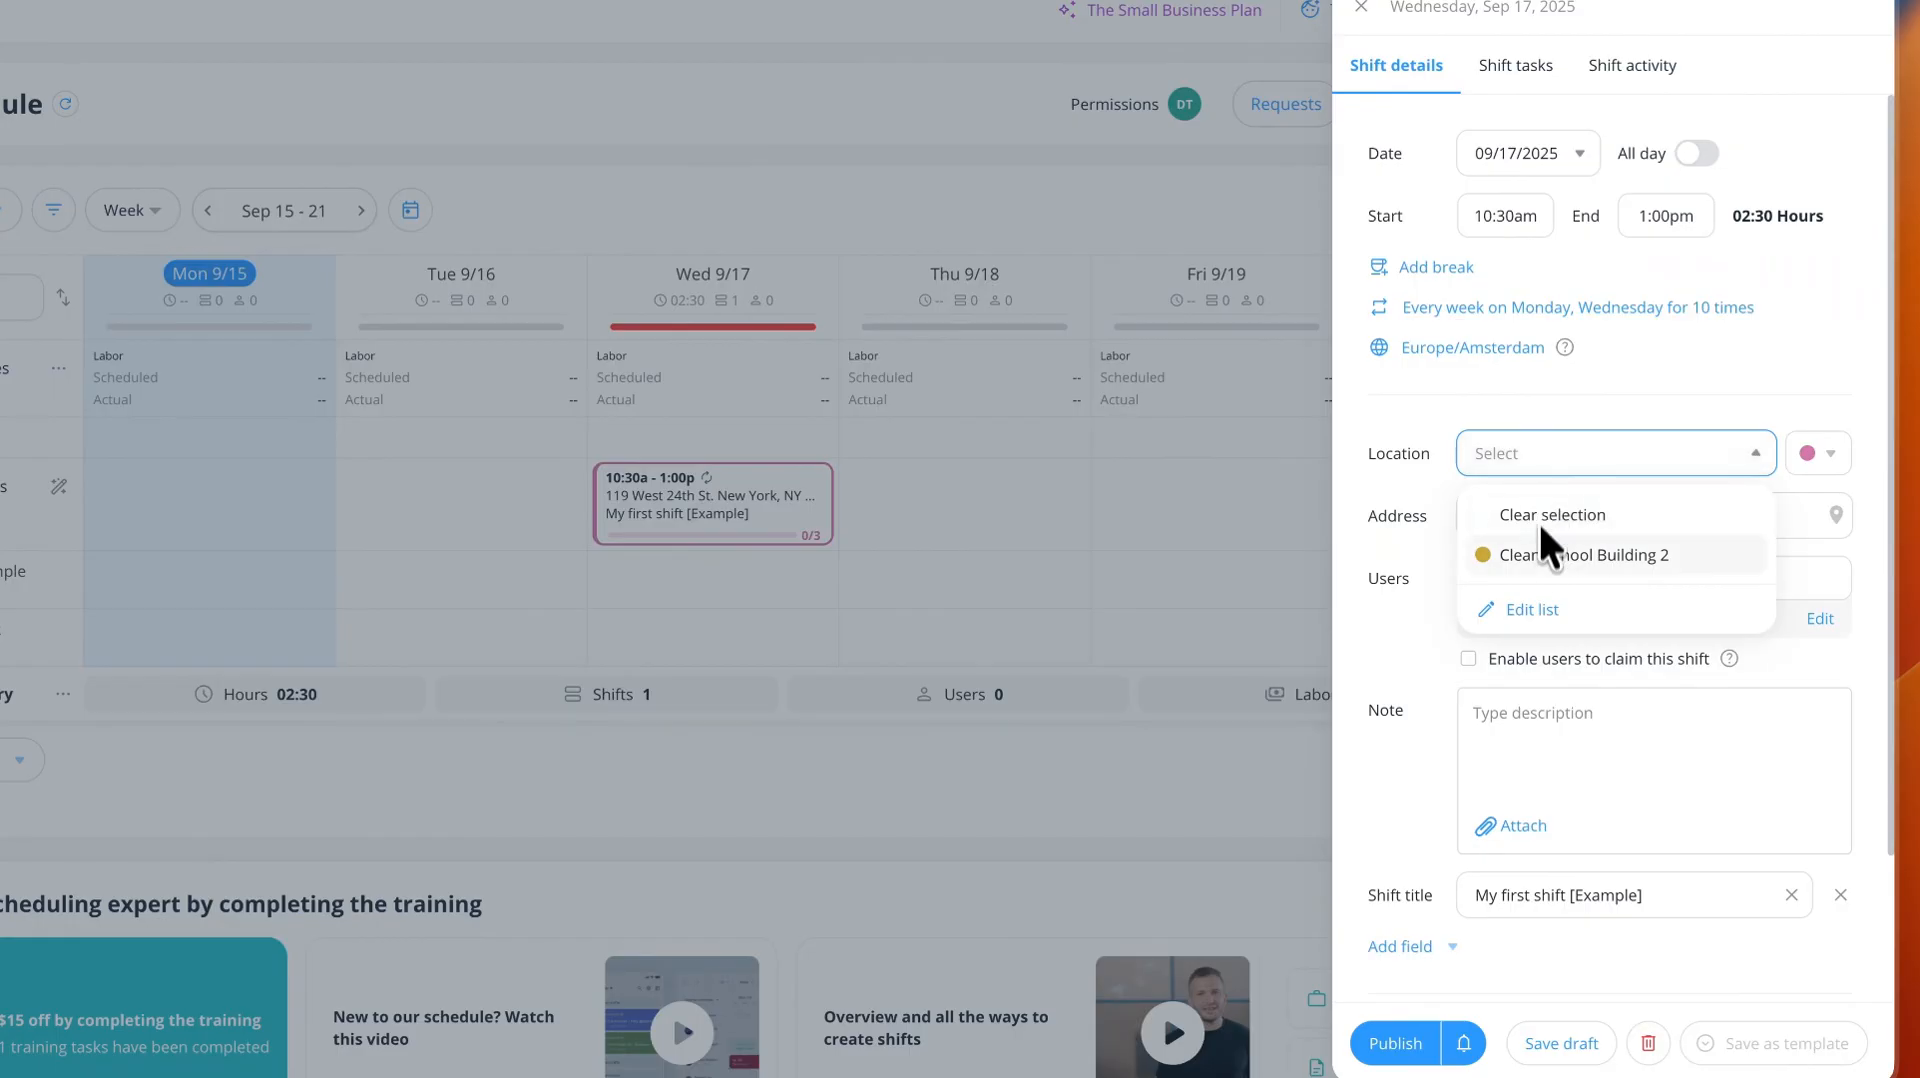
pyautogui.click(1652, 558)
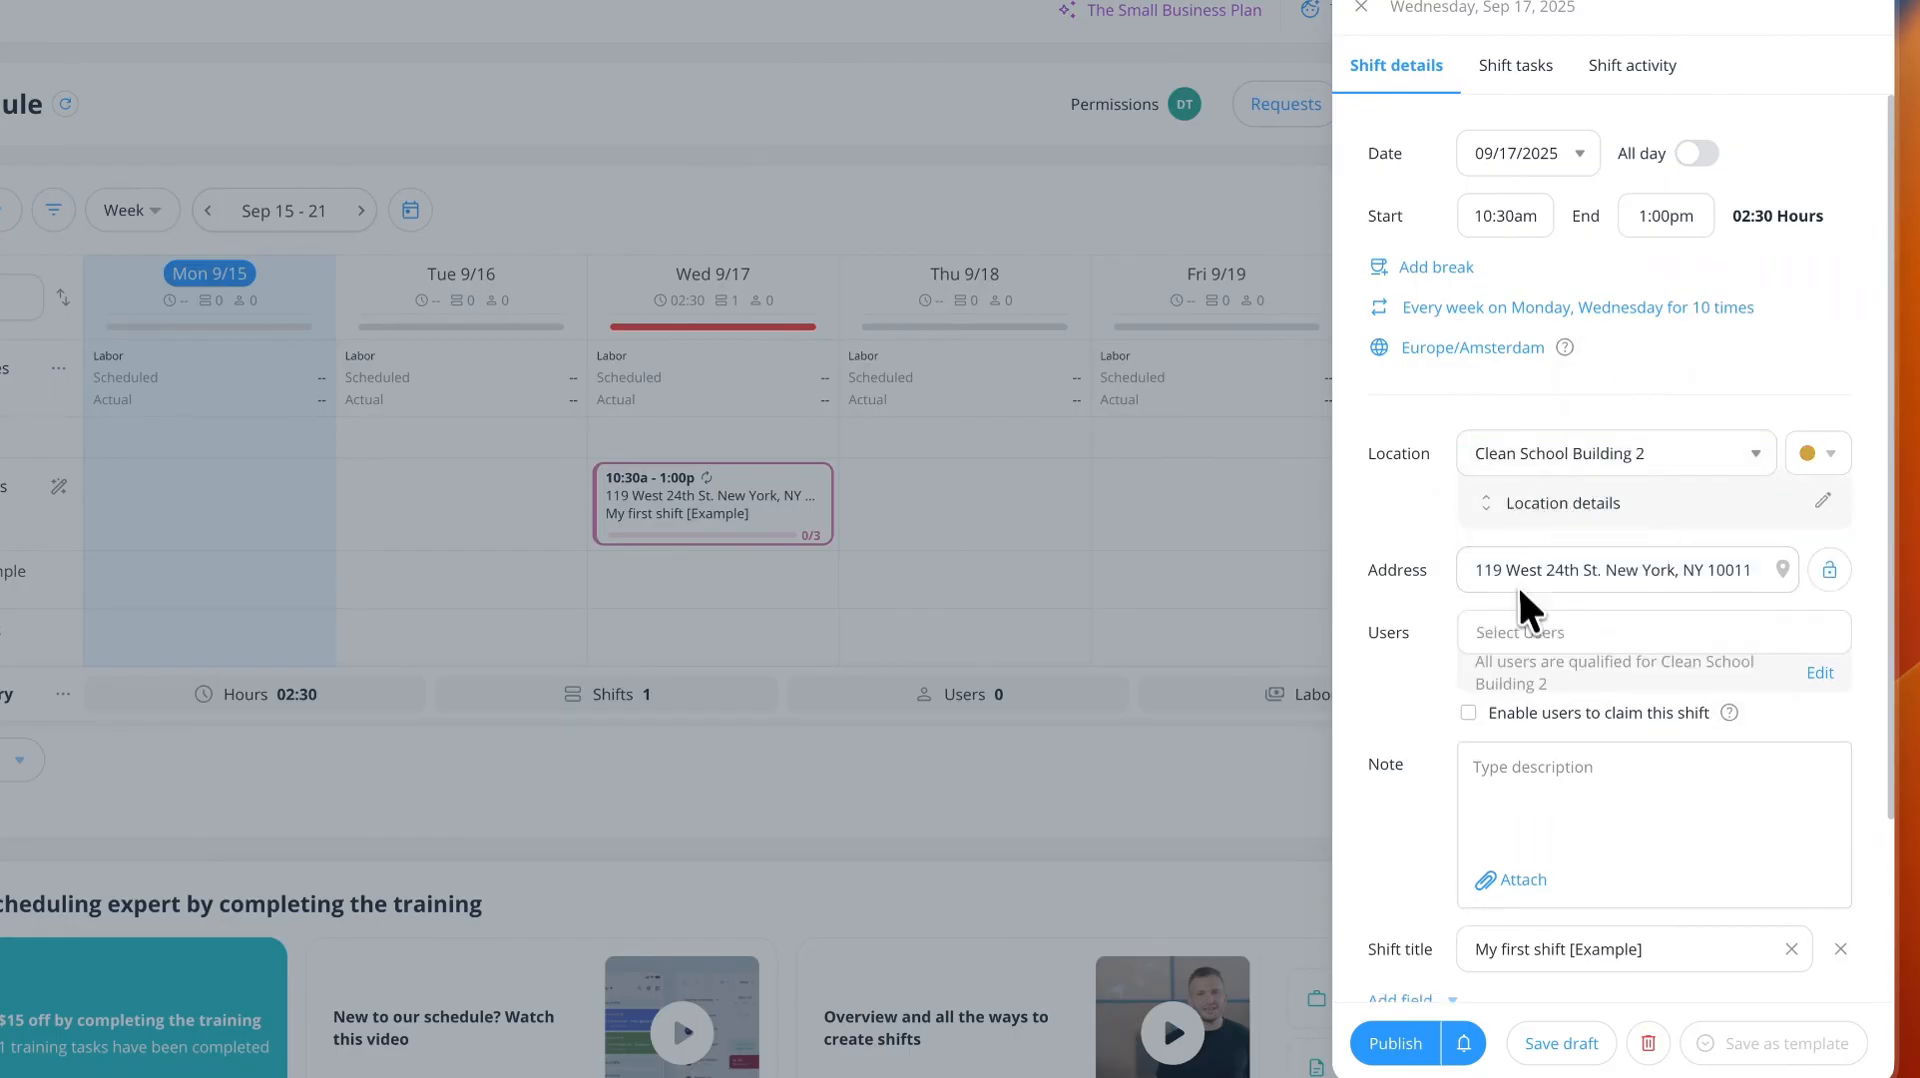
pyautogui.scroll(-1, 1516, 584)
pyautogui.click(1540, 557)
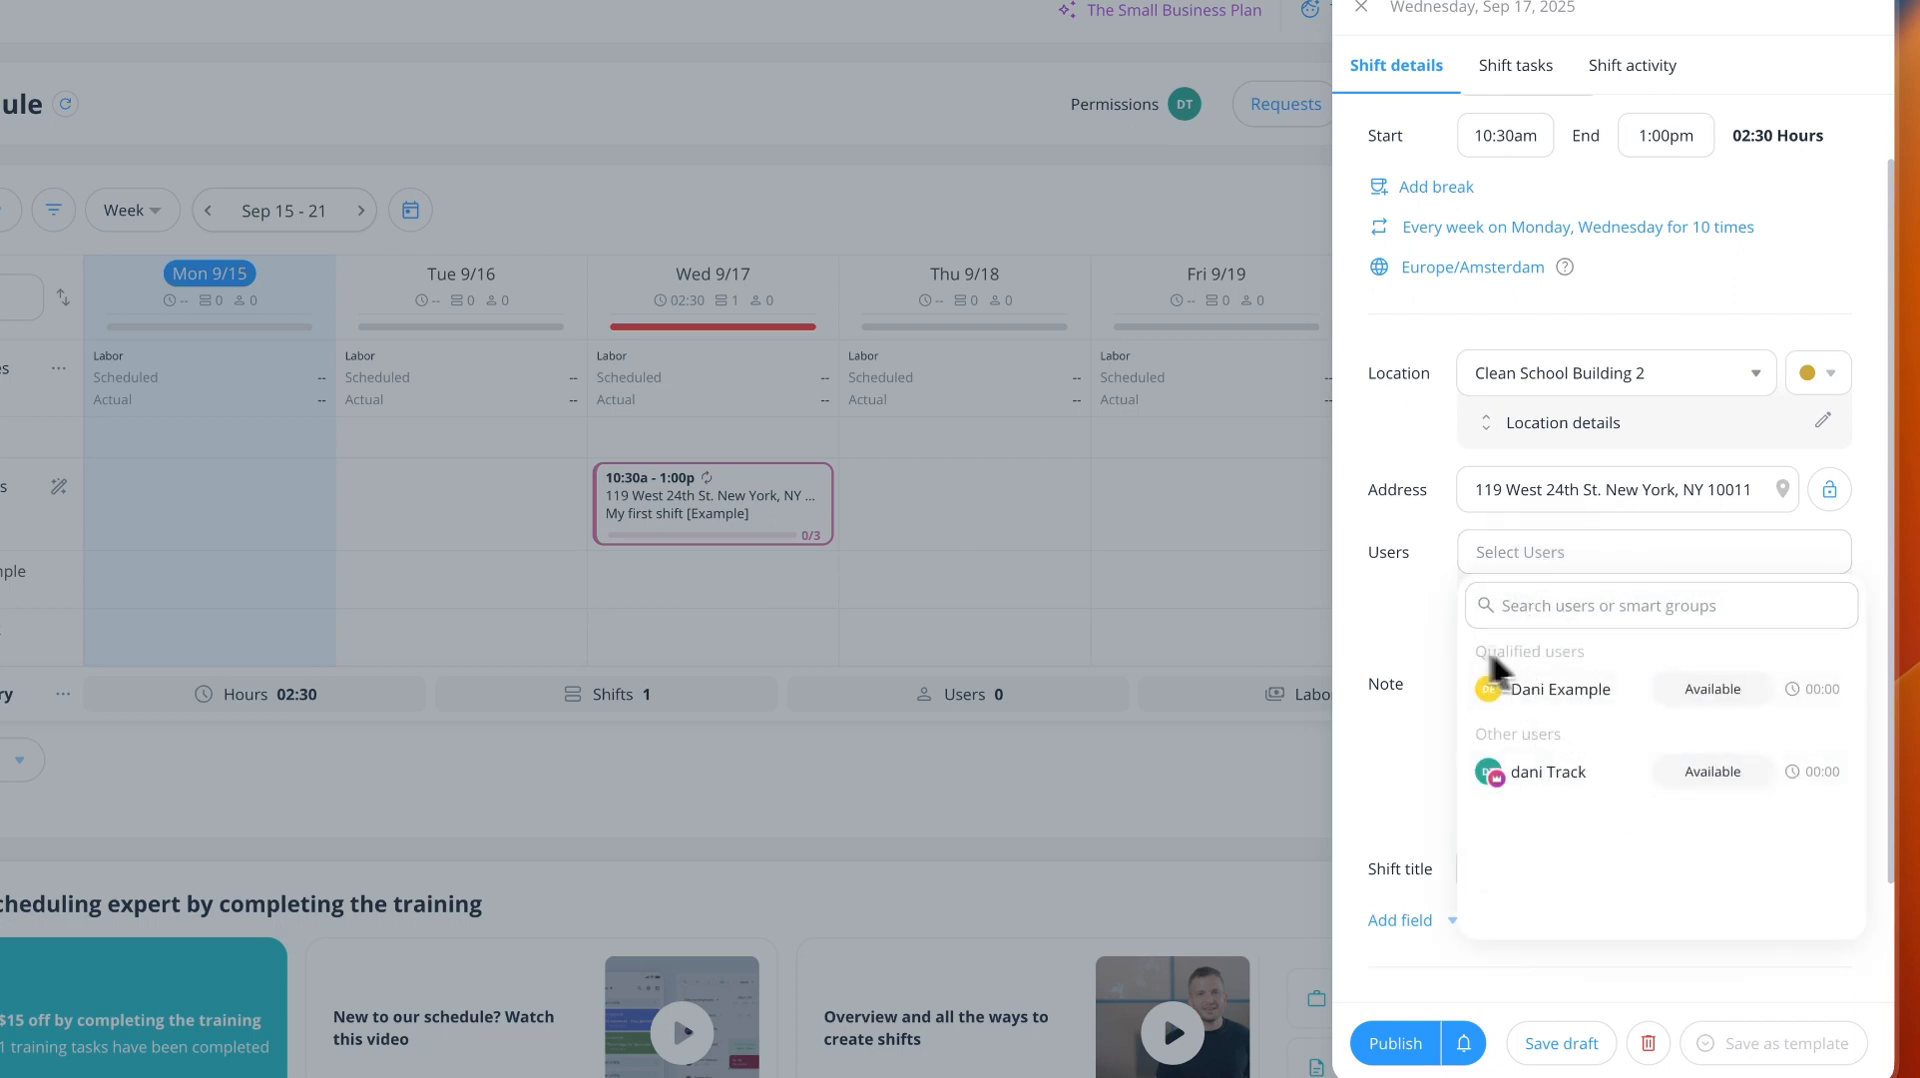
pyautogui.moveTo(1478, 650); pyautogui.dragTo(1592, 687)
pyautogui.moveTo(1468, 740); pyautogui.dragTo(1548, 703)
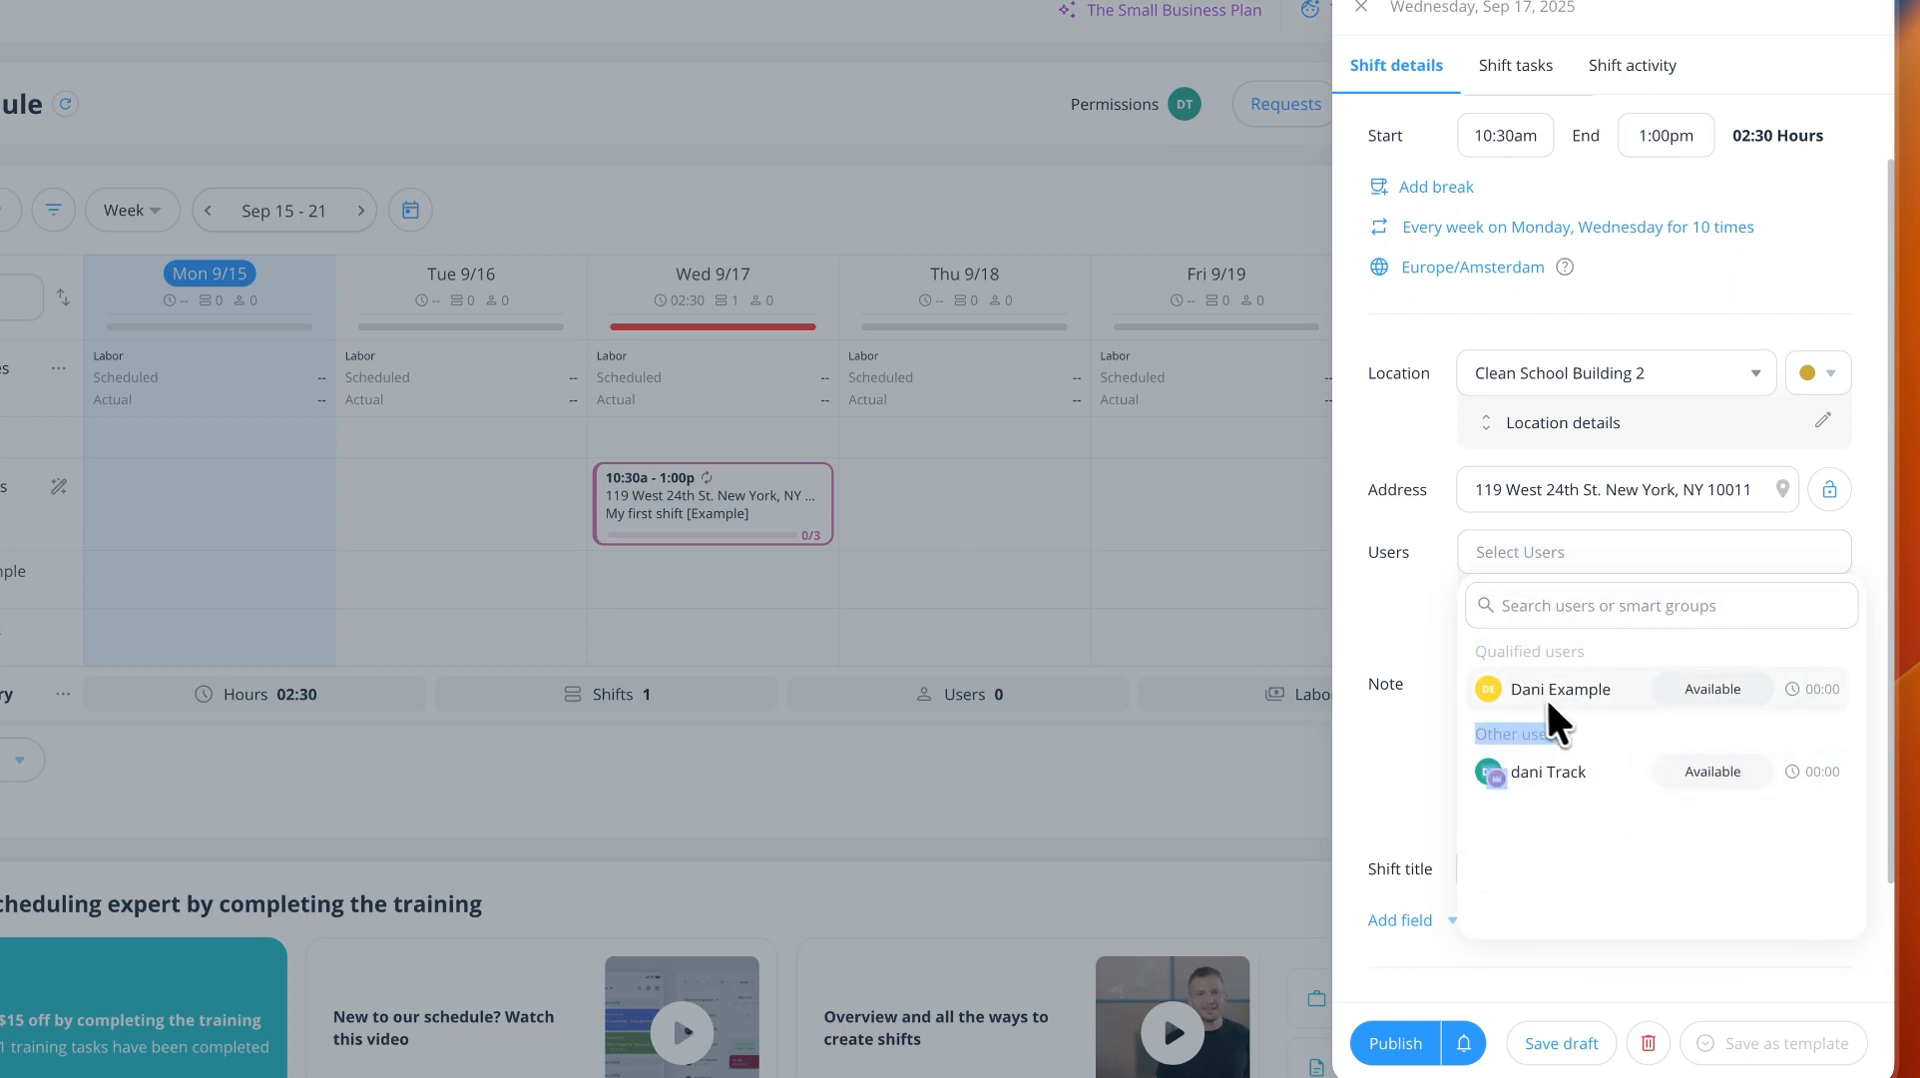
pyautogui.click(1570, 690)
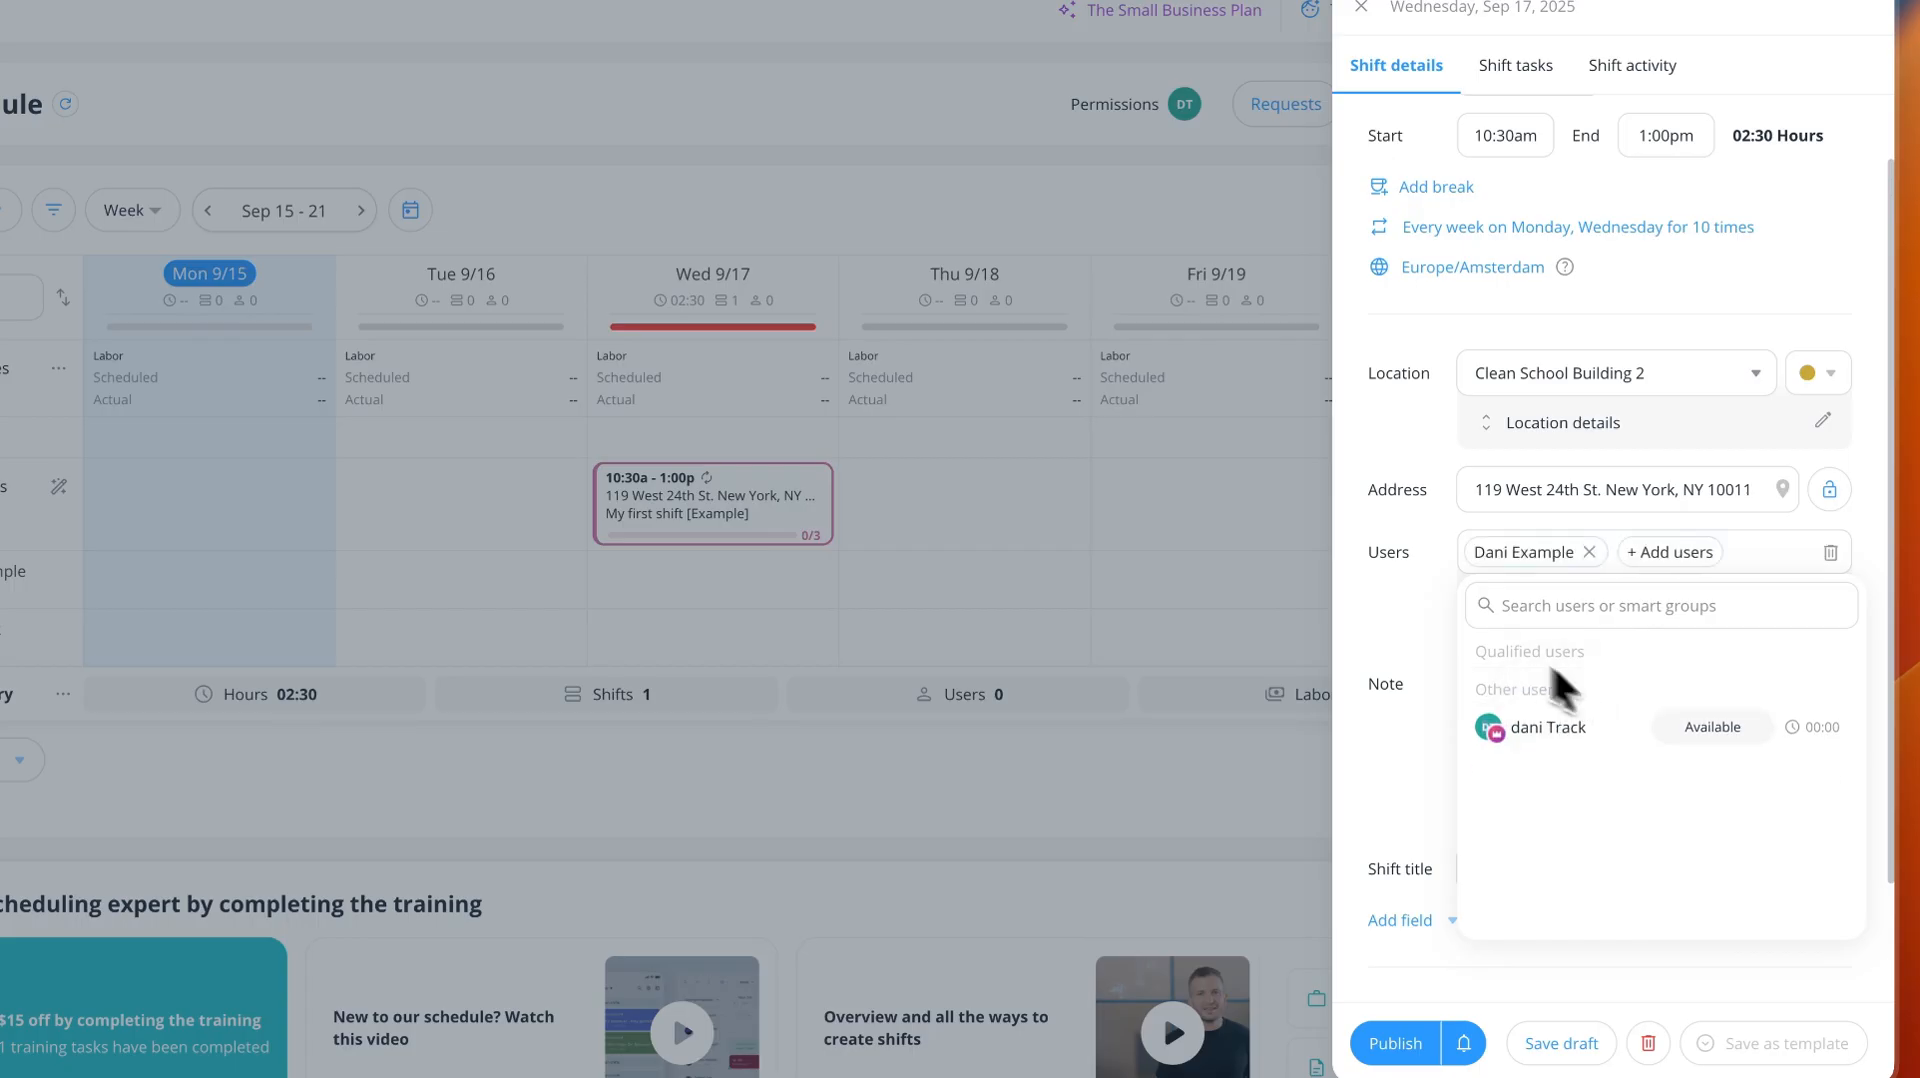
pyautogui.click(1409, 592)
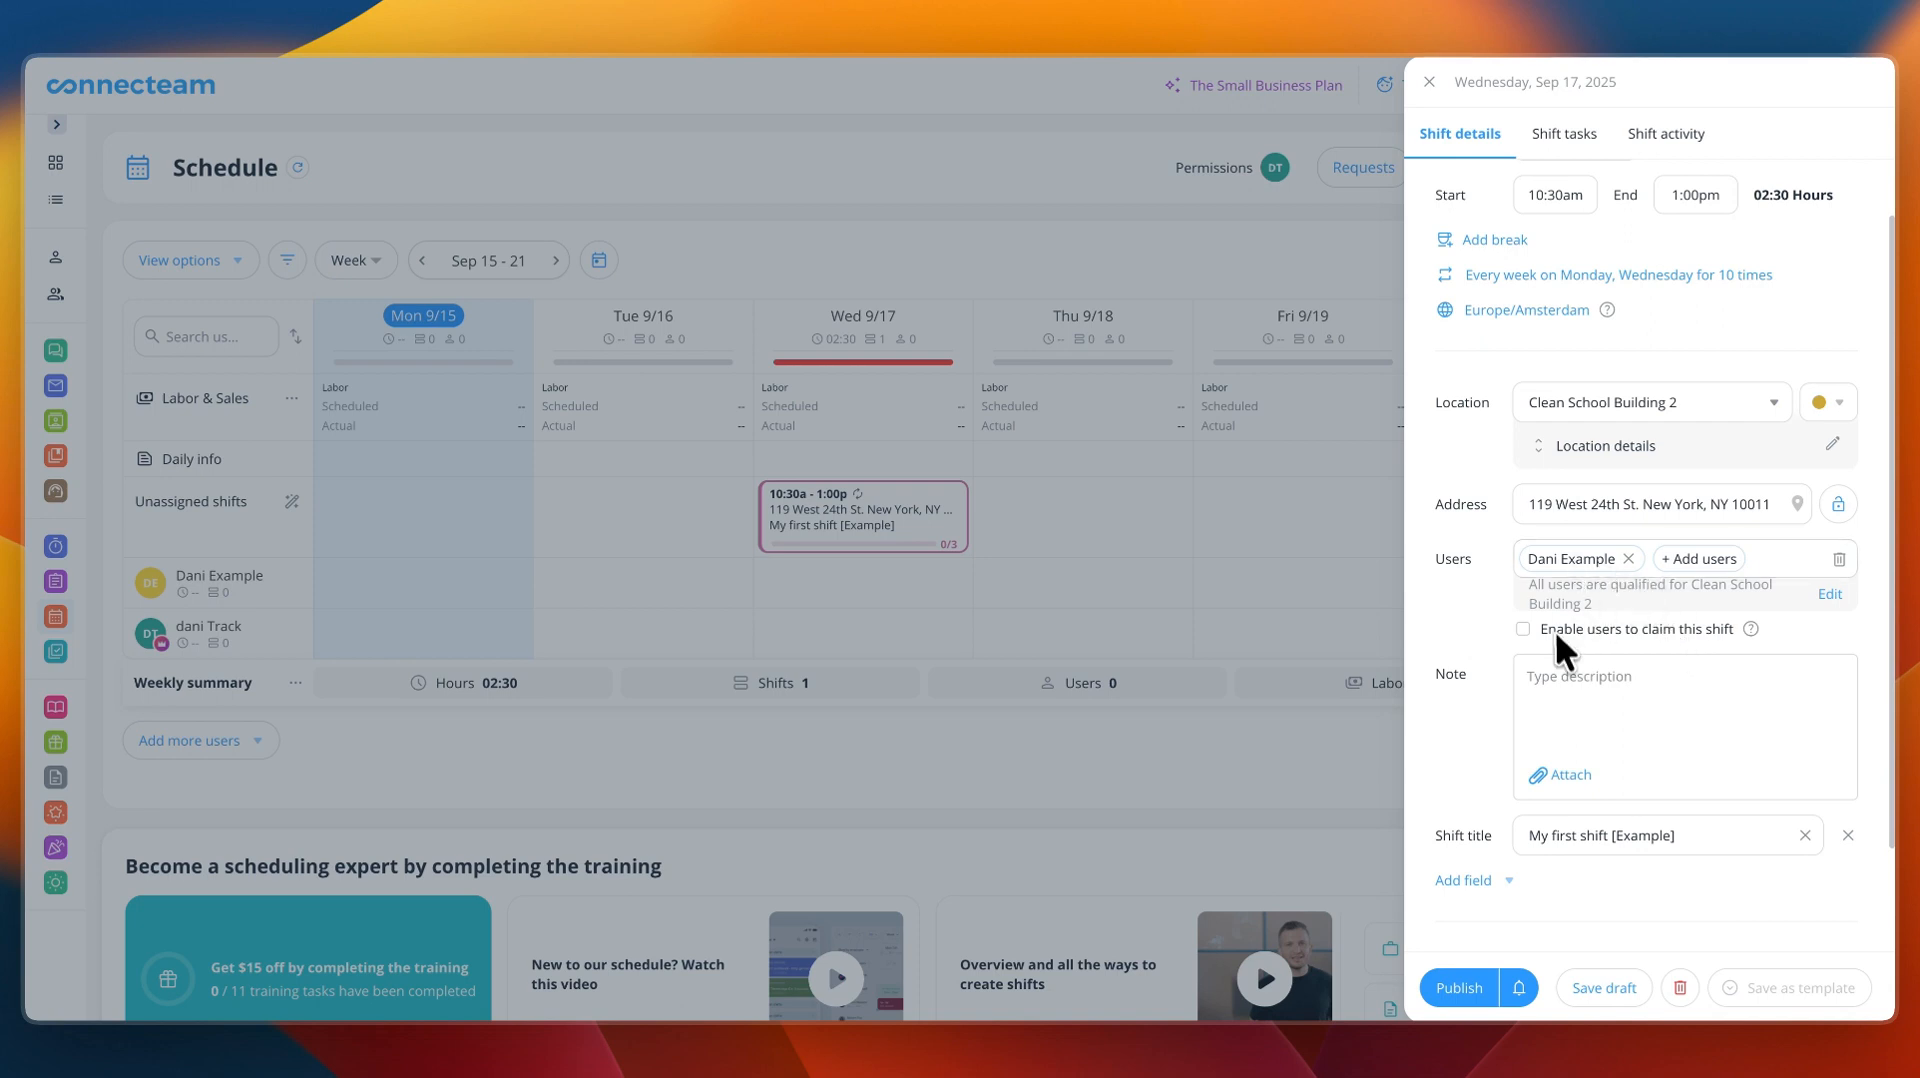
# - Review the remaining shift details and open the shift's task list
pyautogui.scroll(-2, 1524, 676)
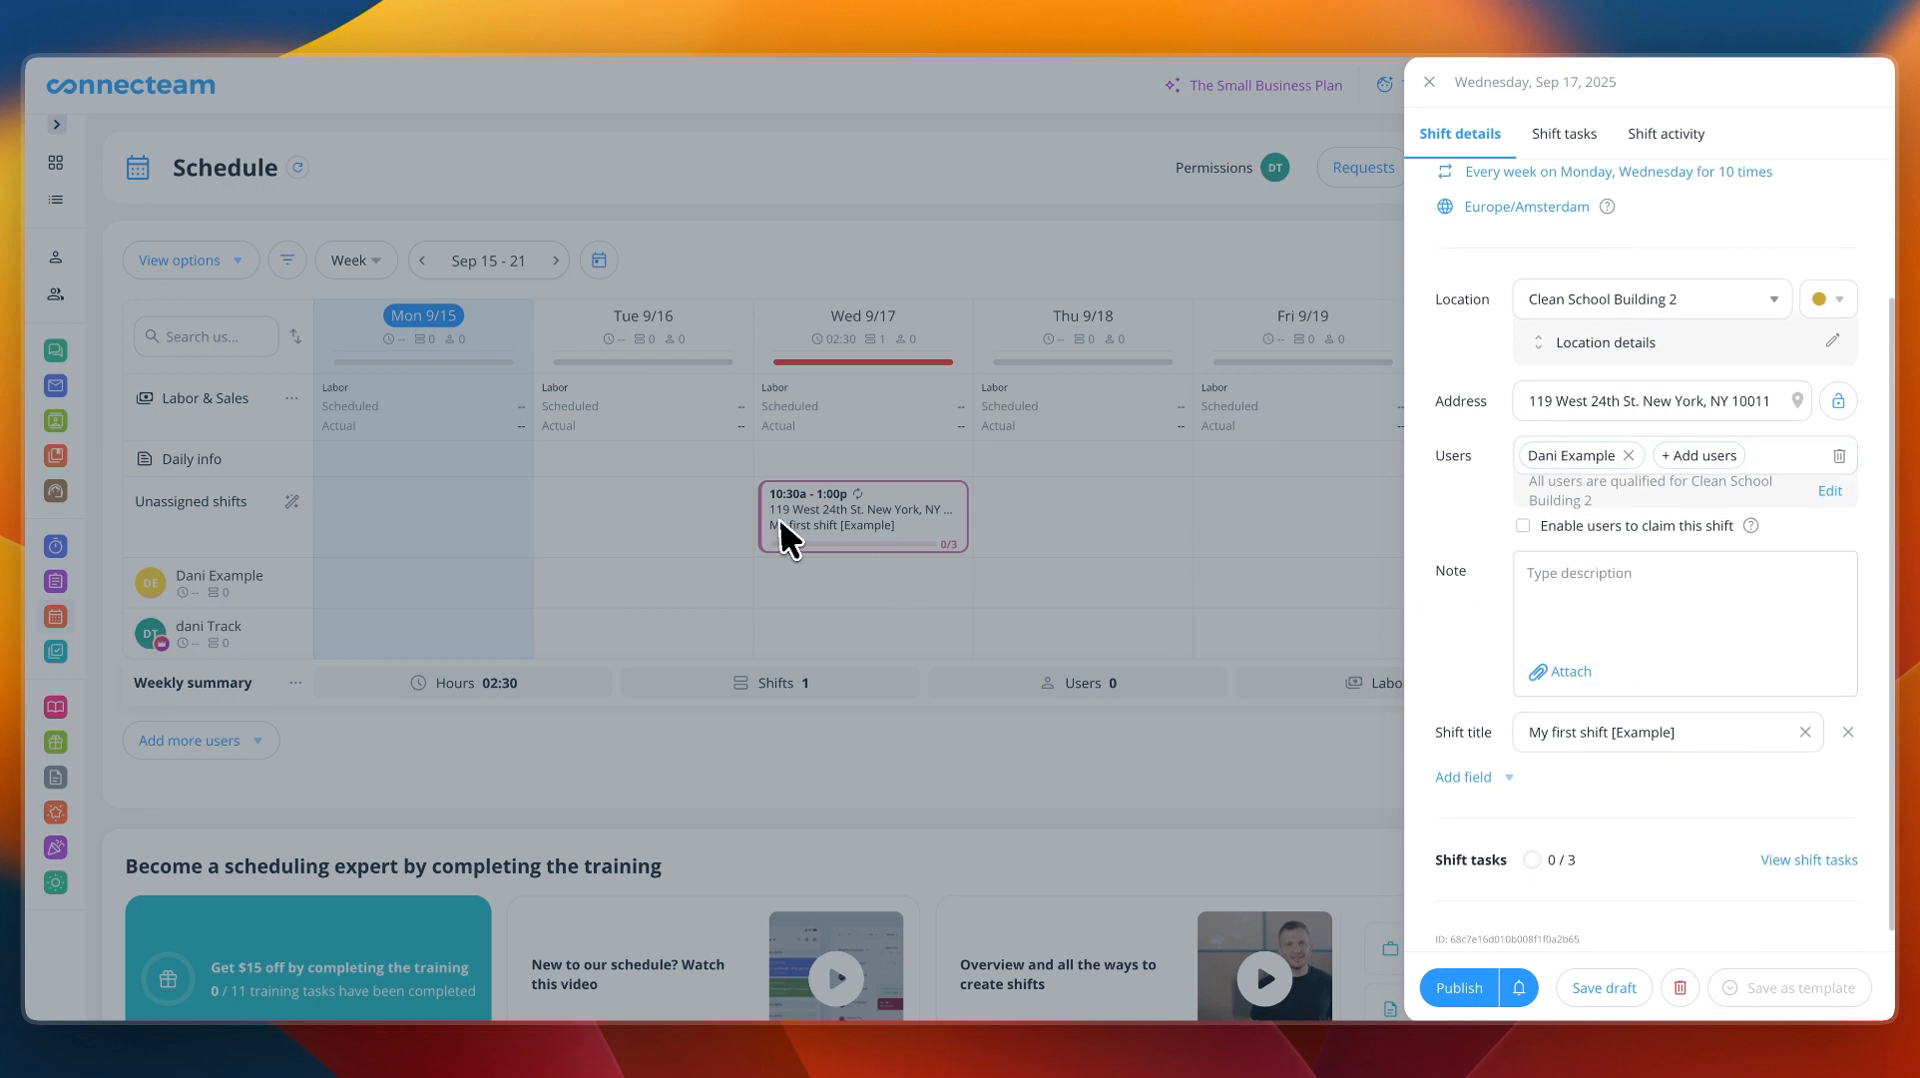
pyautogui.scroll(-1, 1620, 733)
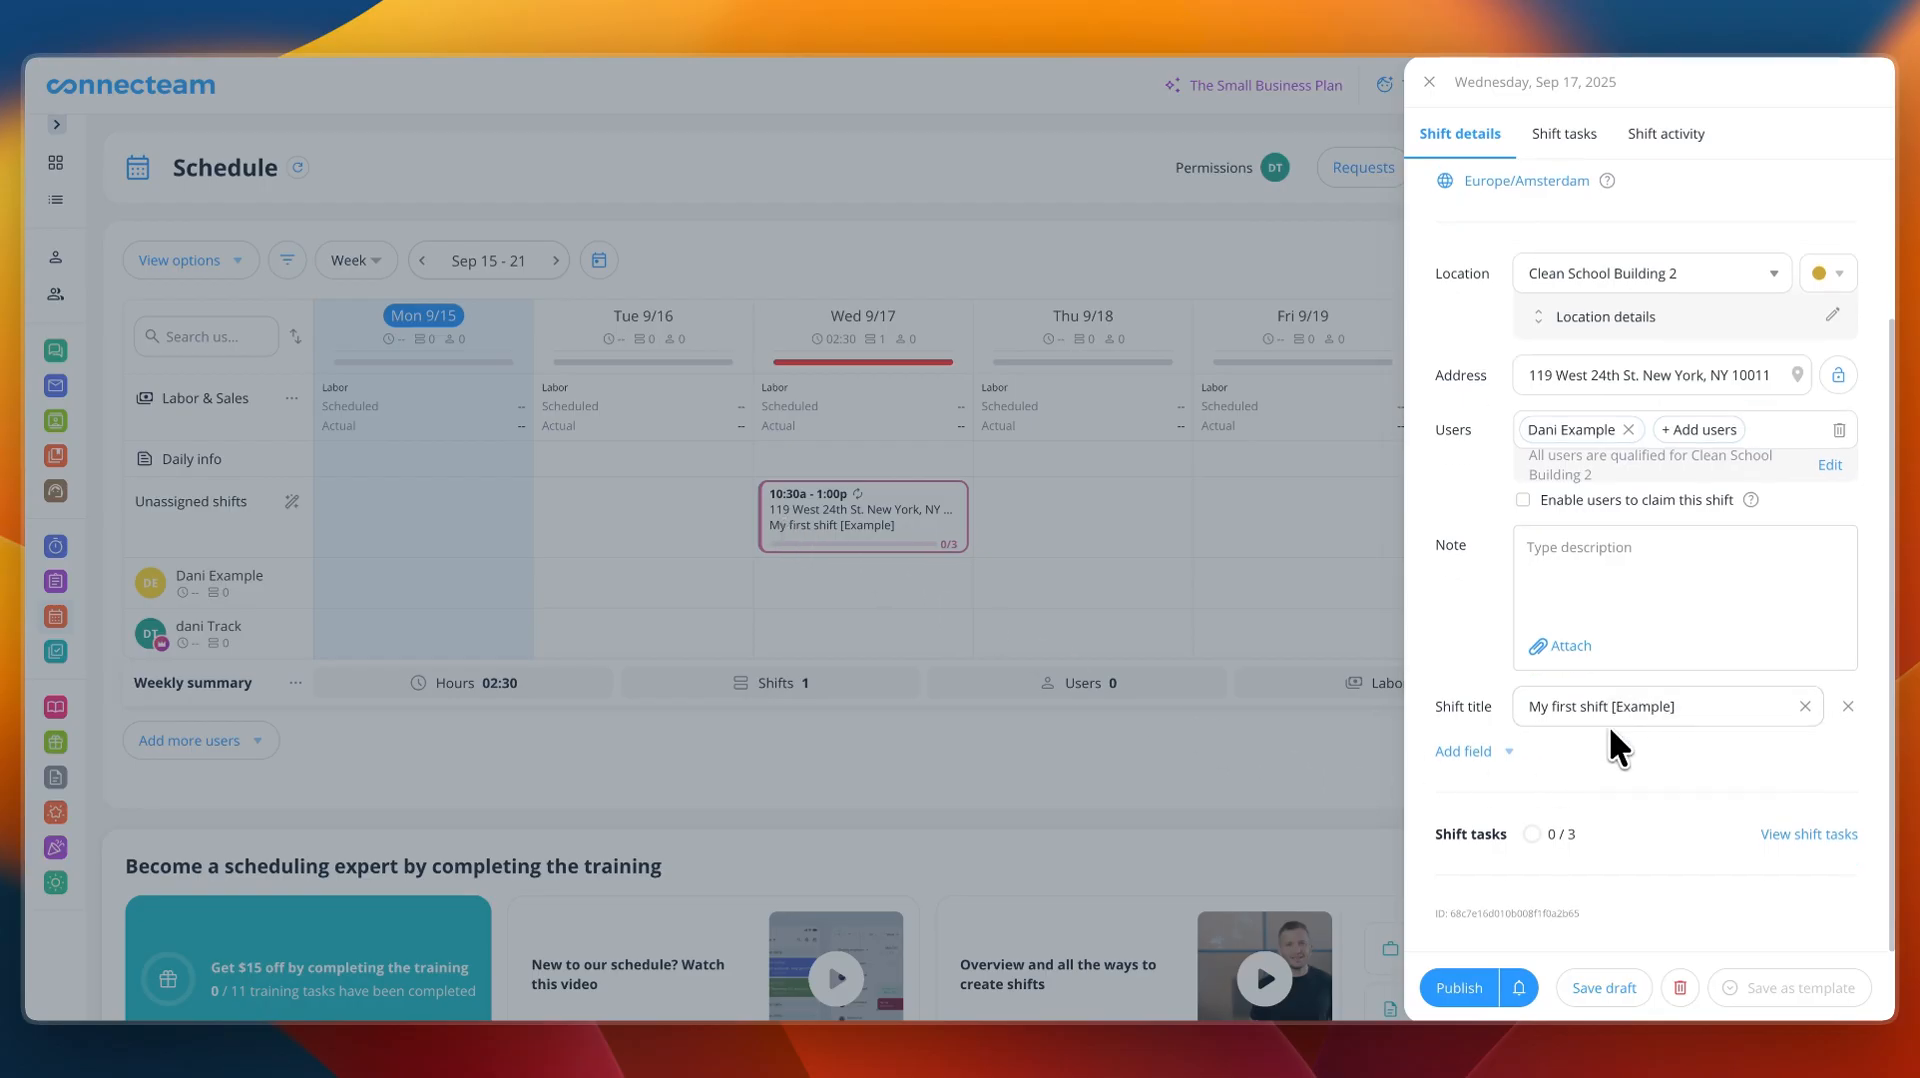
pyautogui.click(1806, 838)
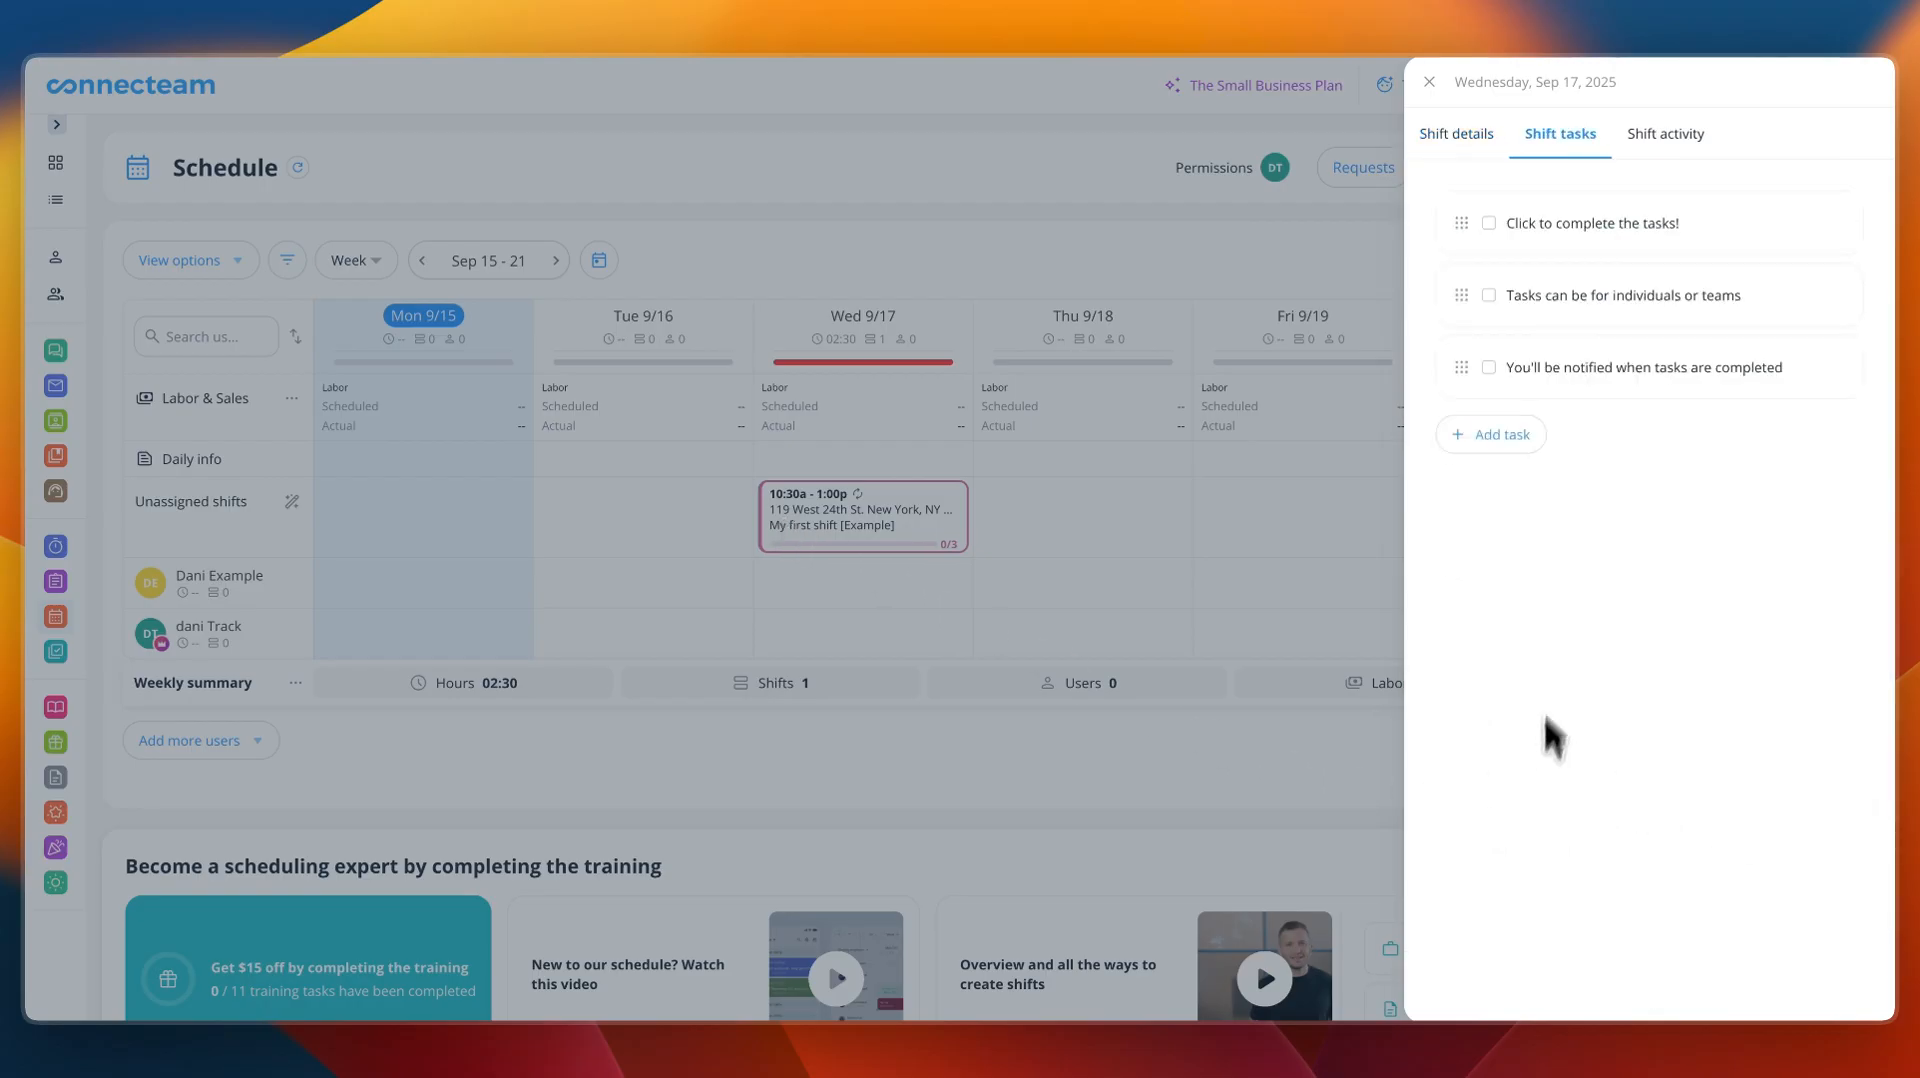
# - Open the custom notification for publishing the Wednesday shift and replace its message with "New shifts were scheduled"
pyautogui.click(1461, 133)
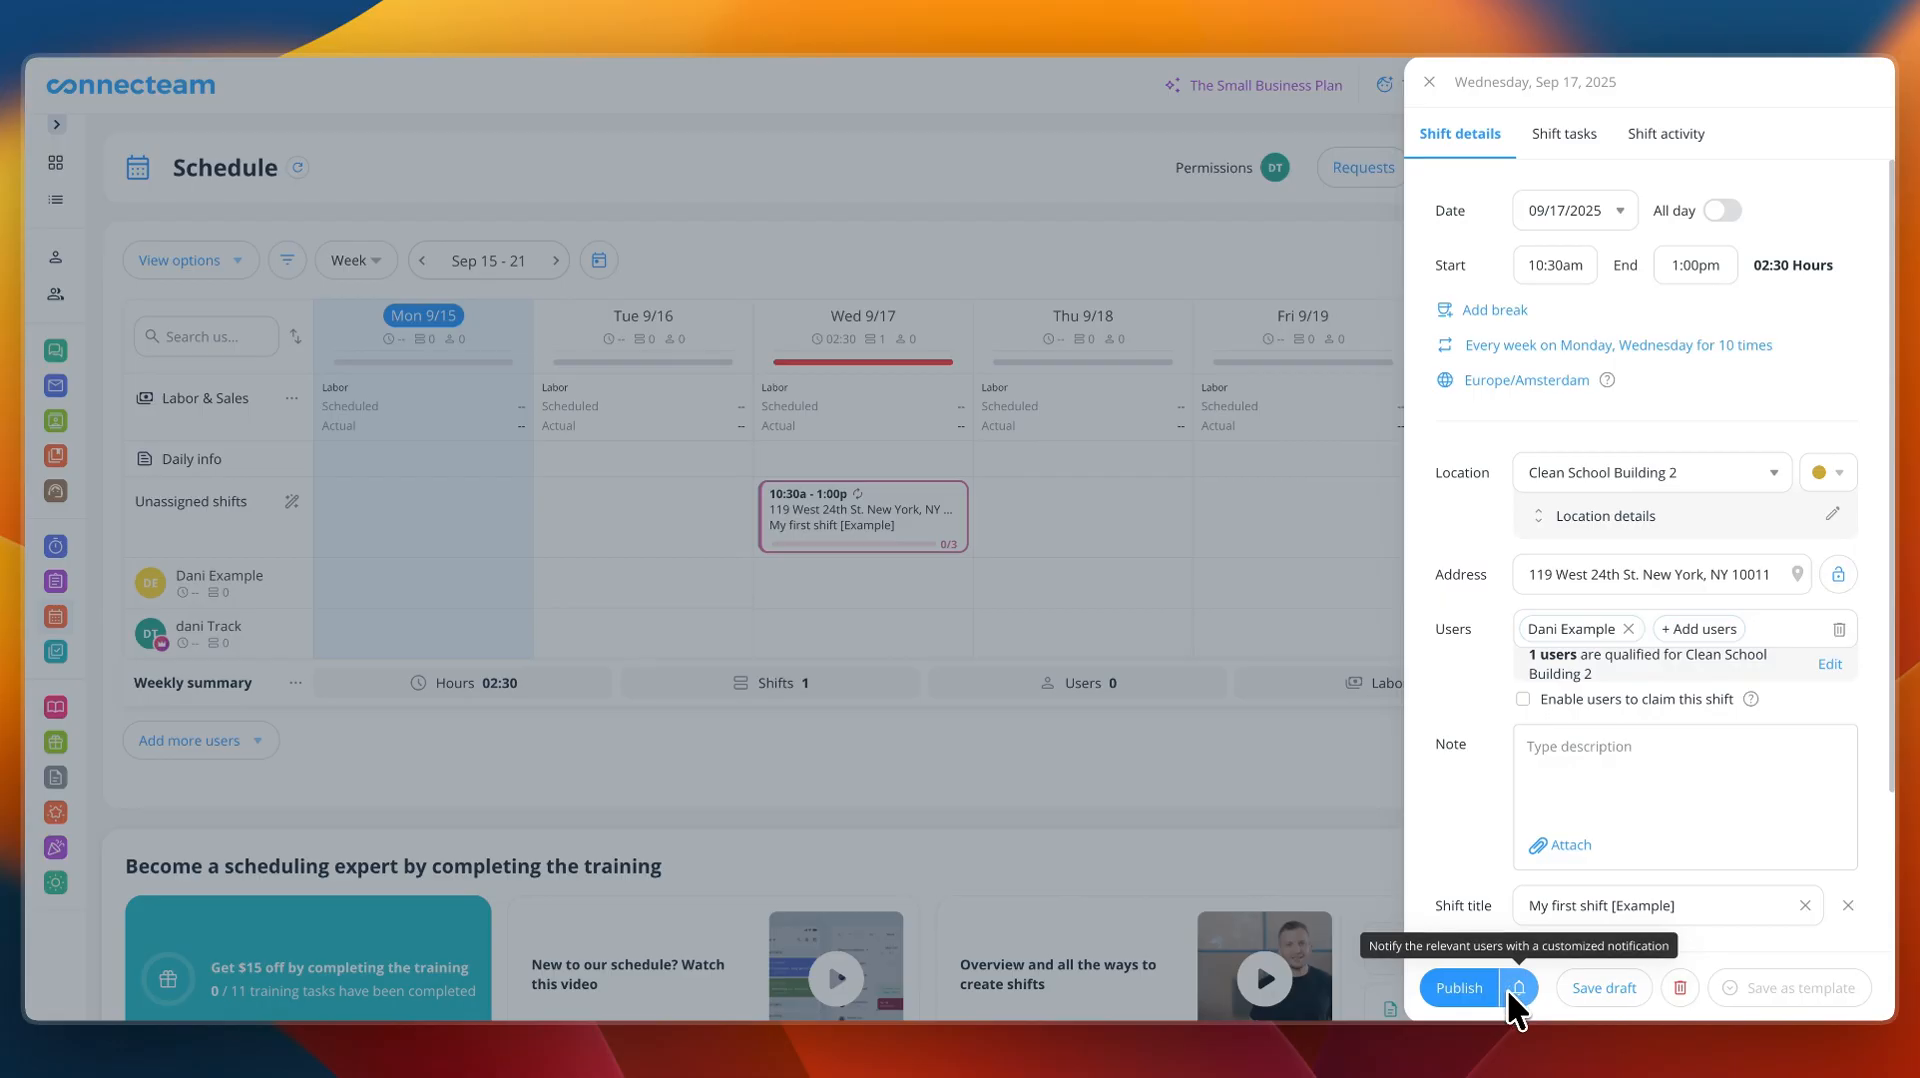
pyautogui.click(1520, 986)
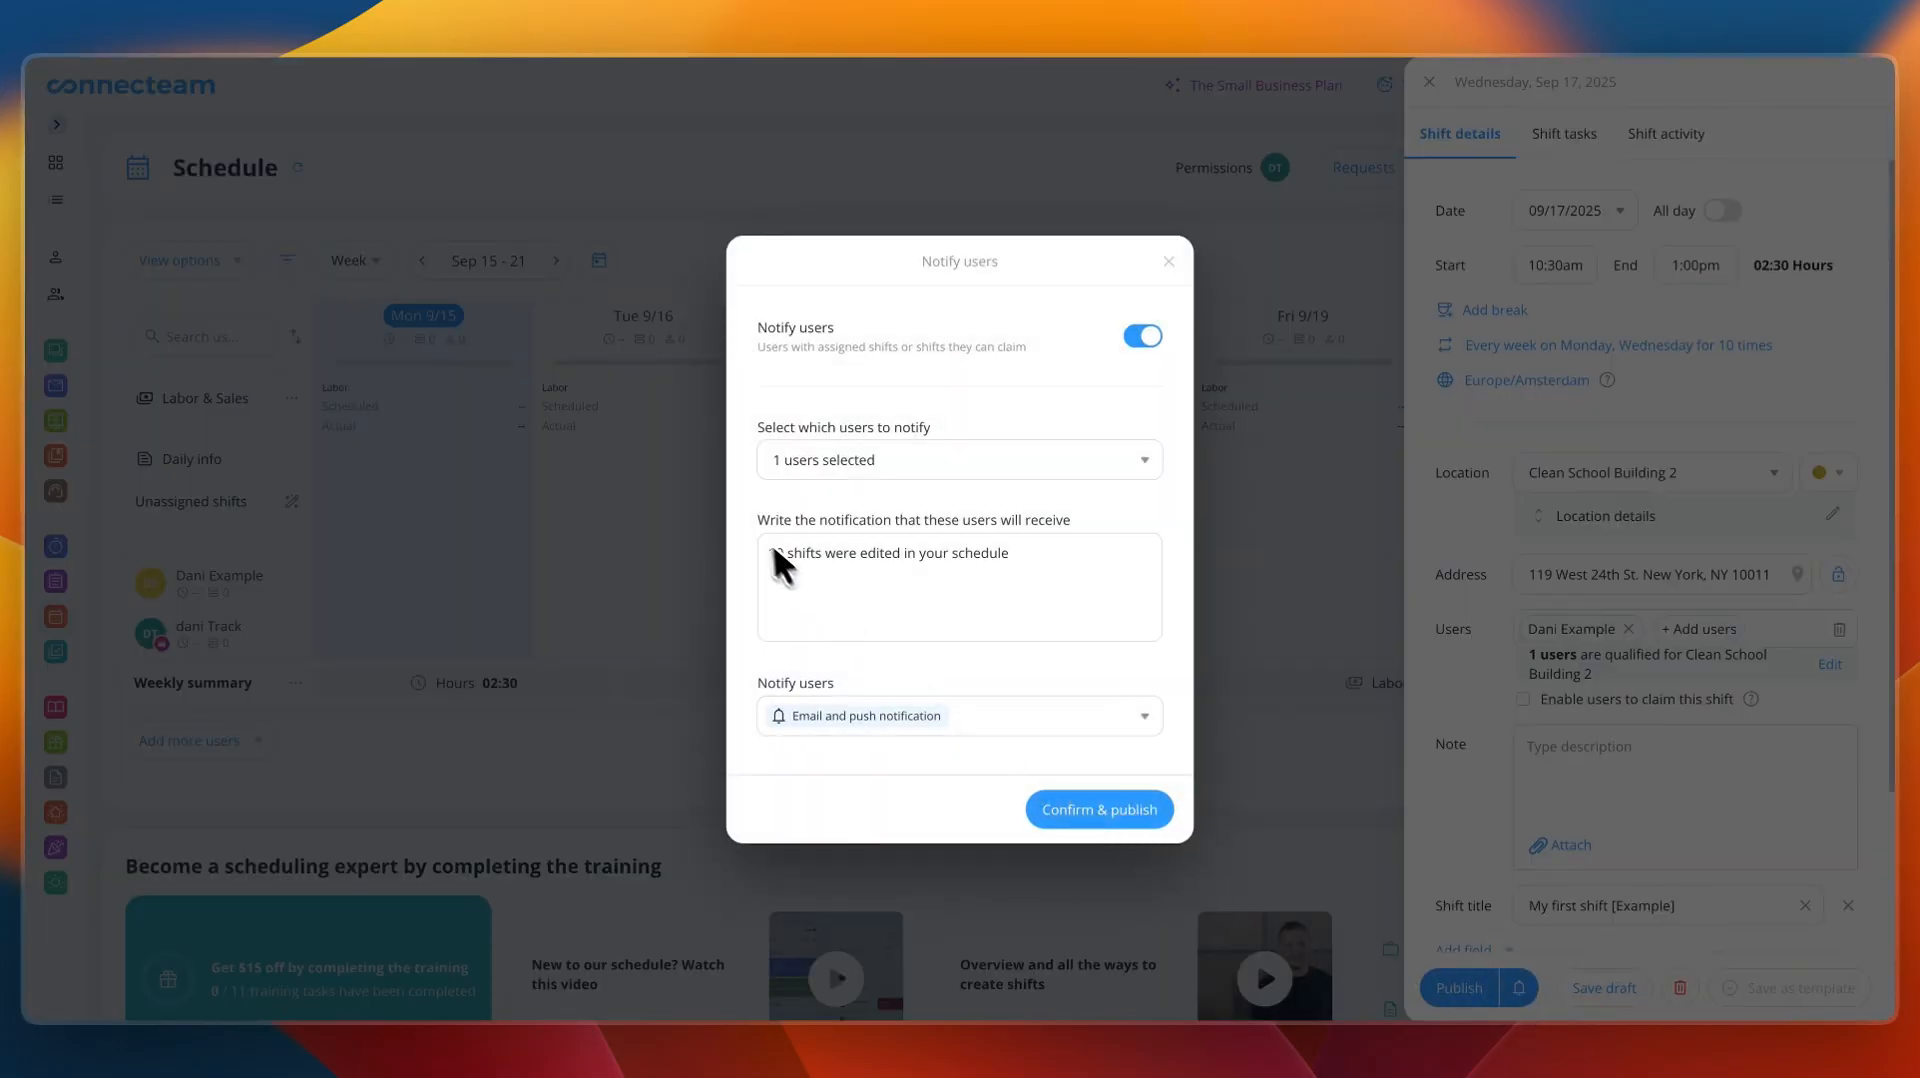
pyautogui.moveTo(775, 550); pyautogui.dragTo(1067, 532)
pyautogui.click(1073, 521)
pyautogui.moveTo(1073, 582); pyautogui.dragTo(968, 512)
pyautogui.press('BackSpace')
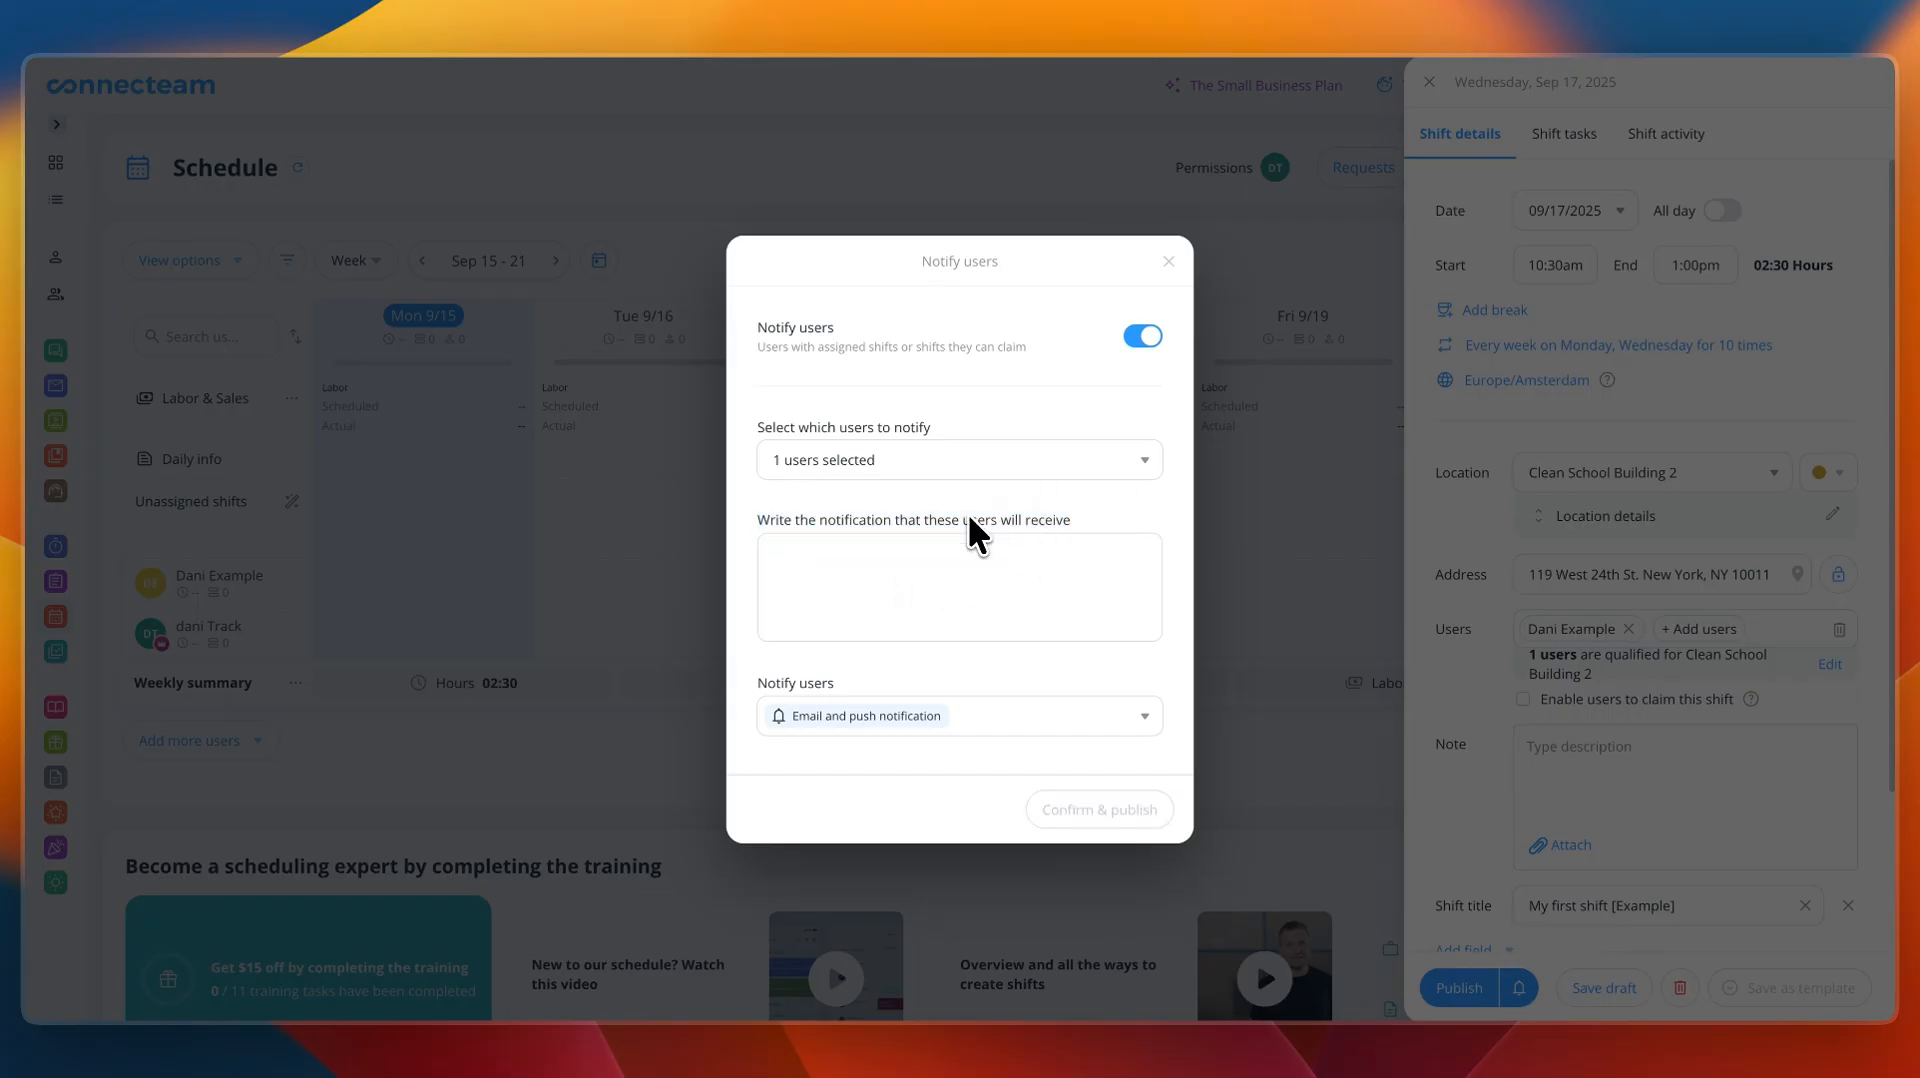
pyautogui.write('New shifts were scheduled')
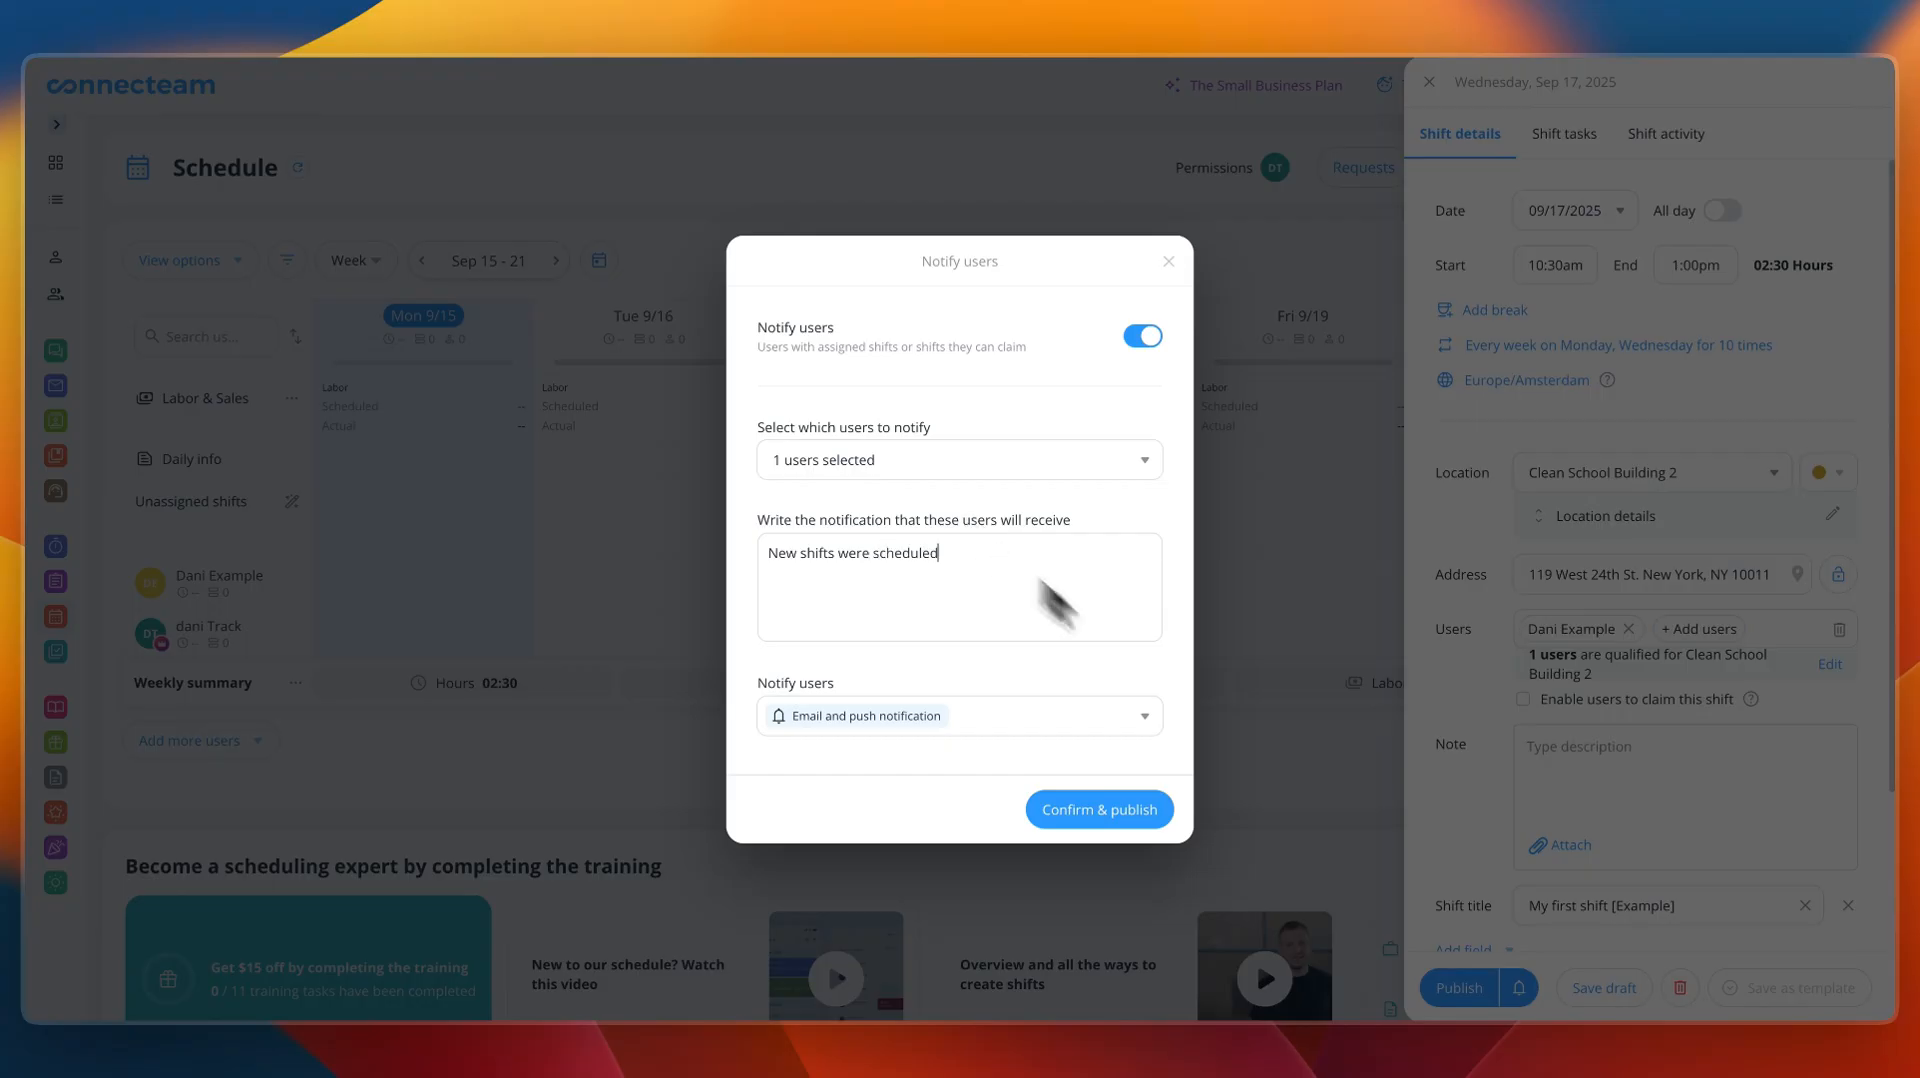
# - Keep email and push notification as the delivery method and publish the changes to this shift only
pyautogui.click(838, 726)
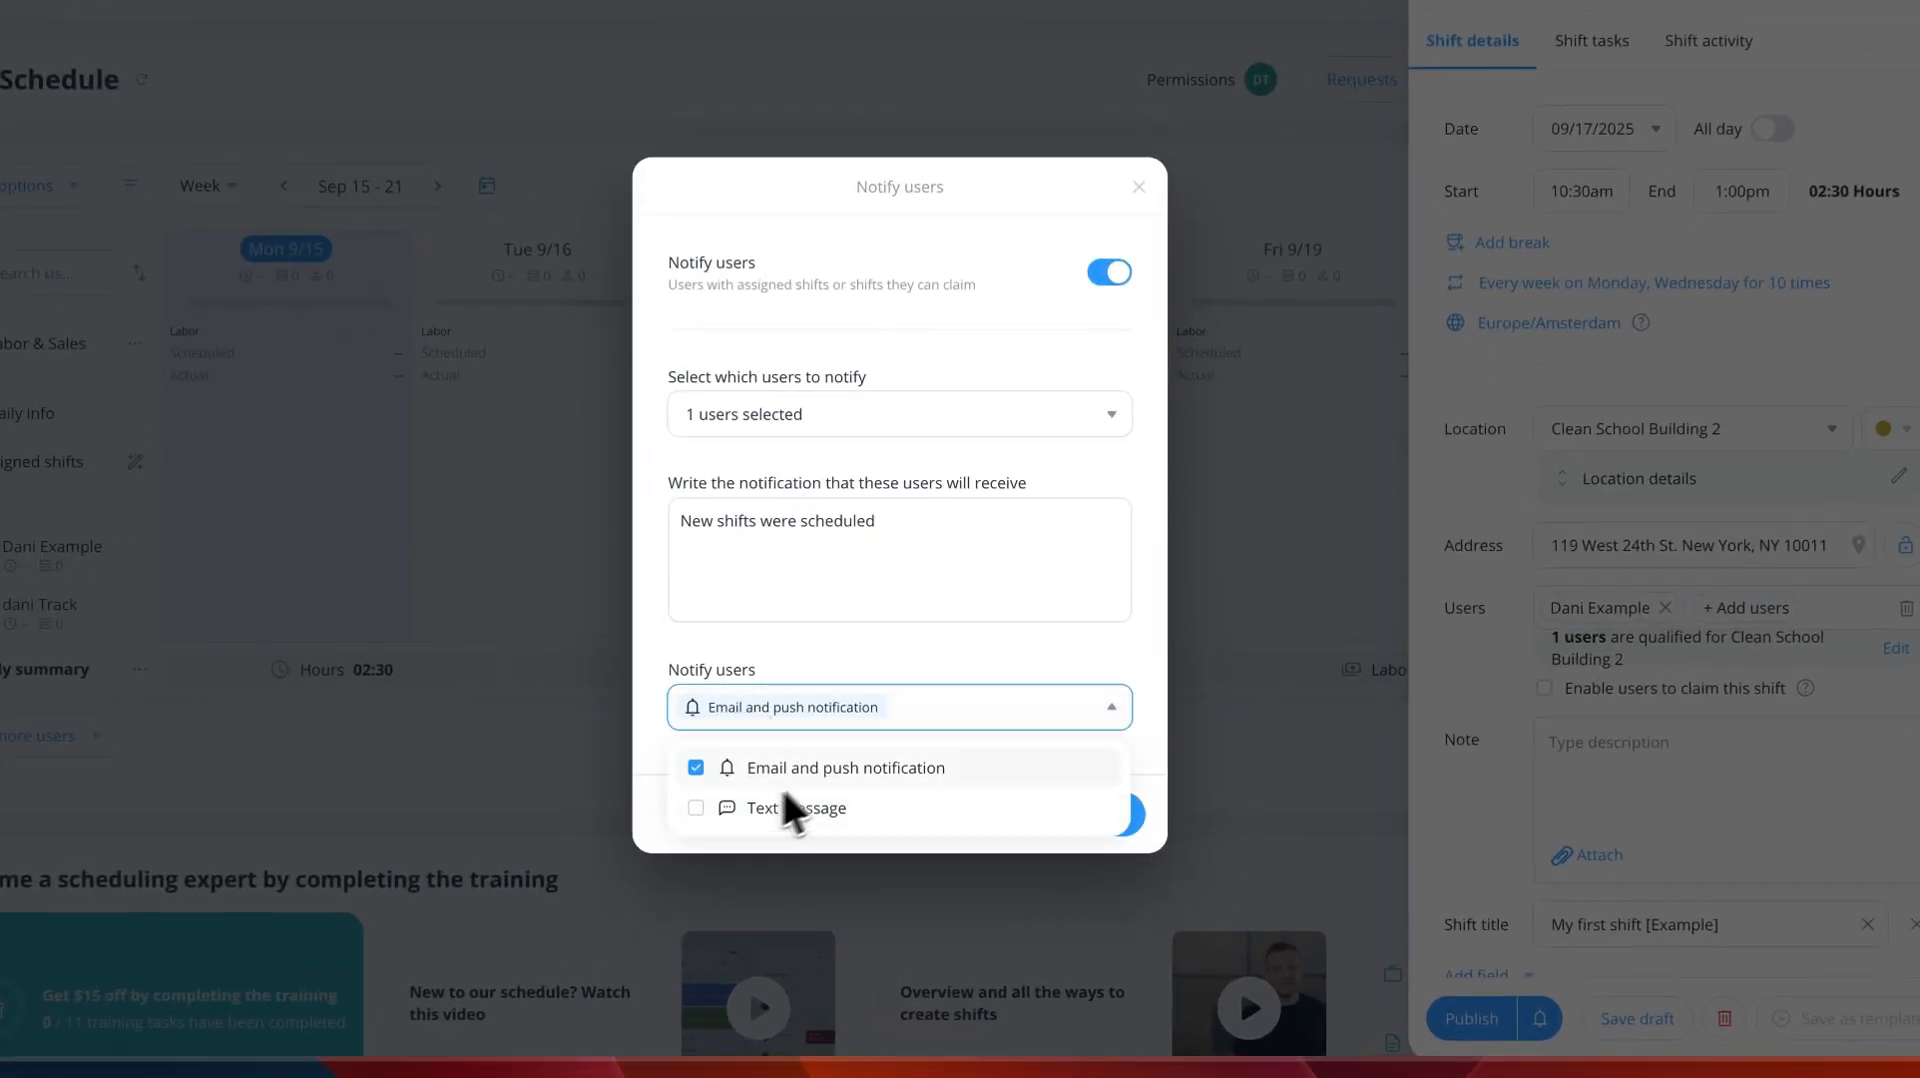
pyautogui.click(910, 648)
pyautogui.click(1072, 808)
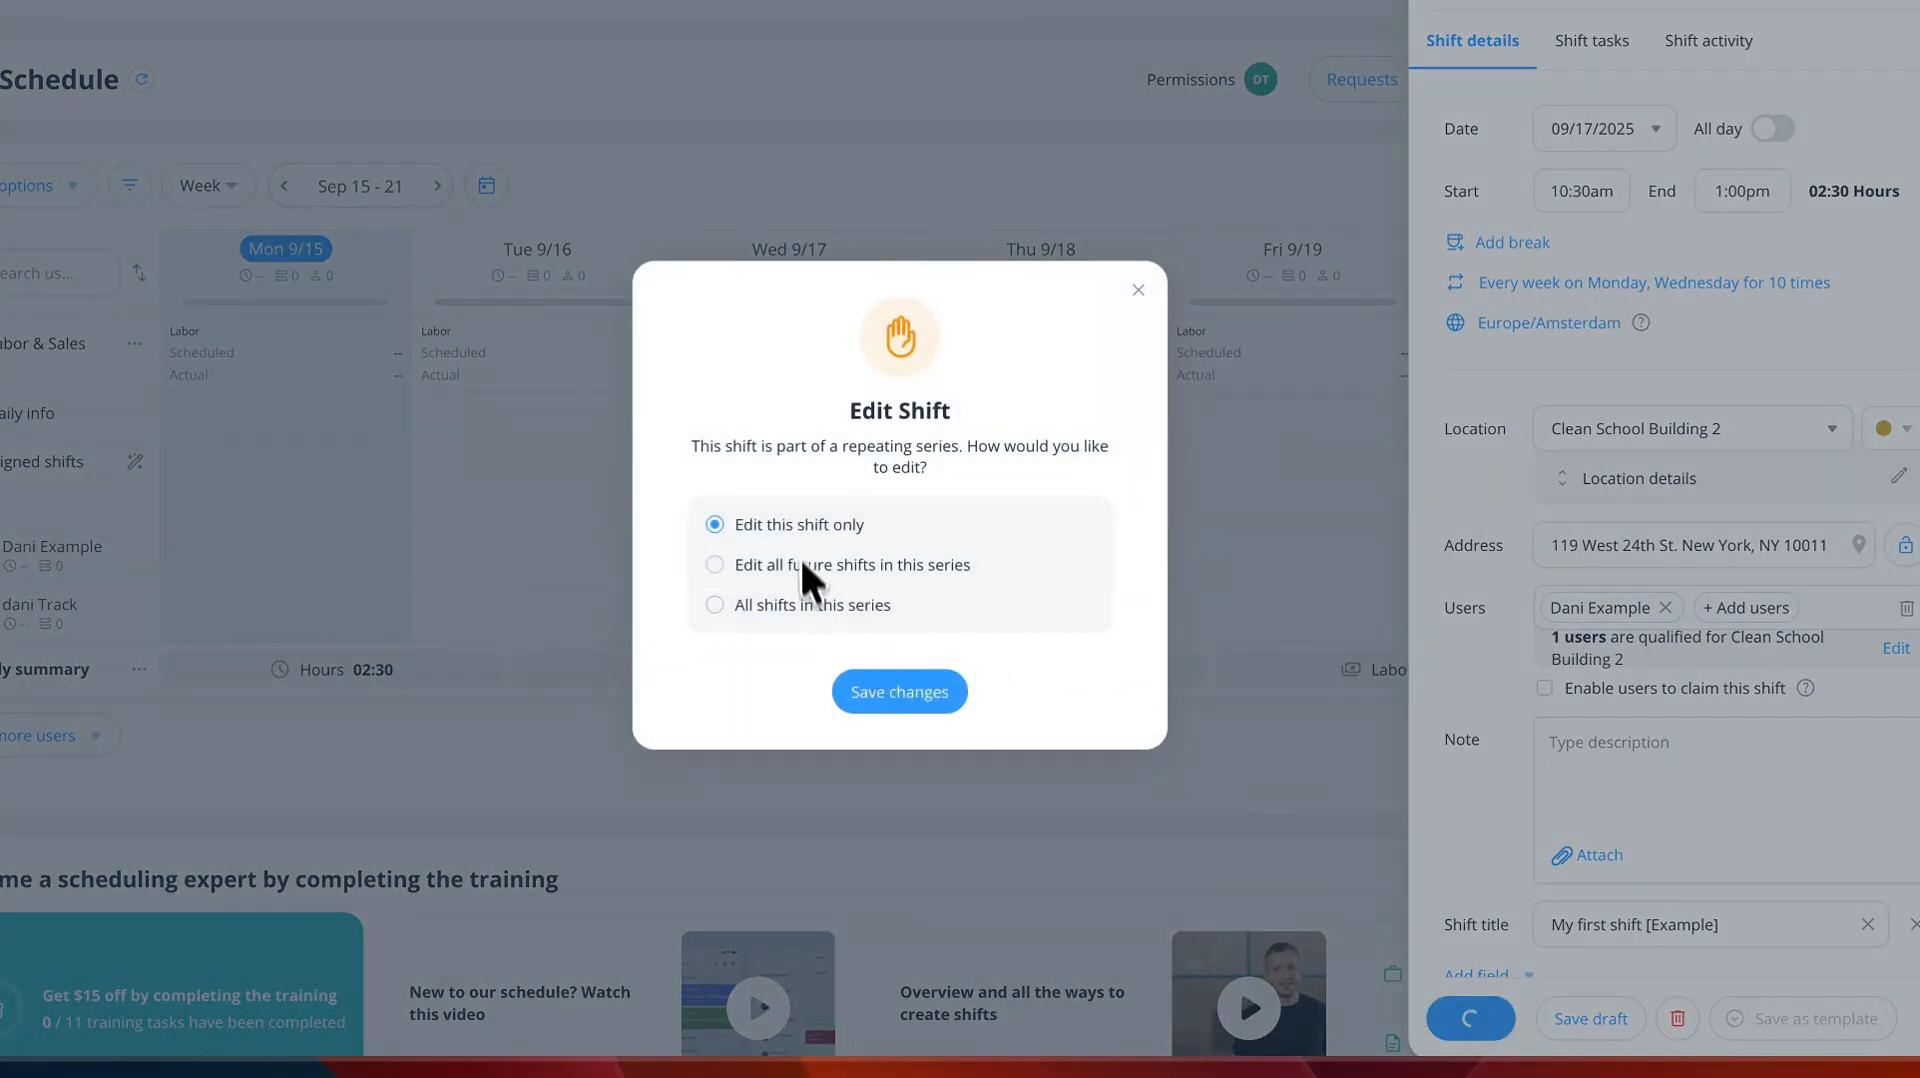
pyautogui.click(890, 688)
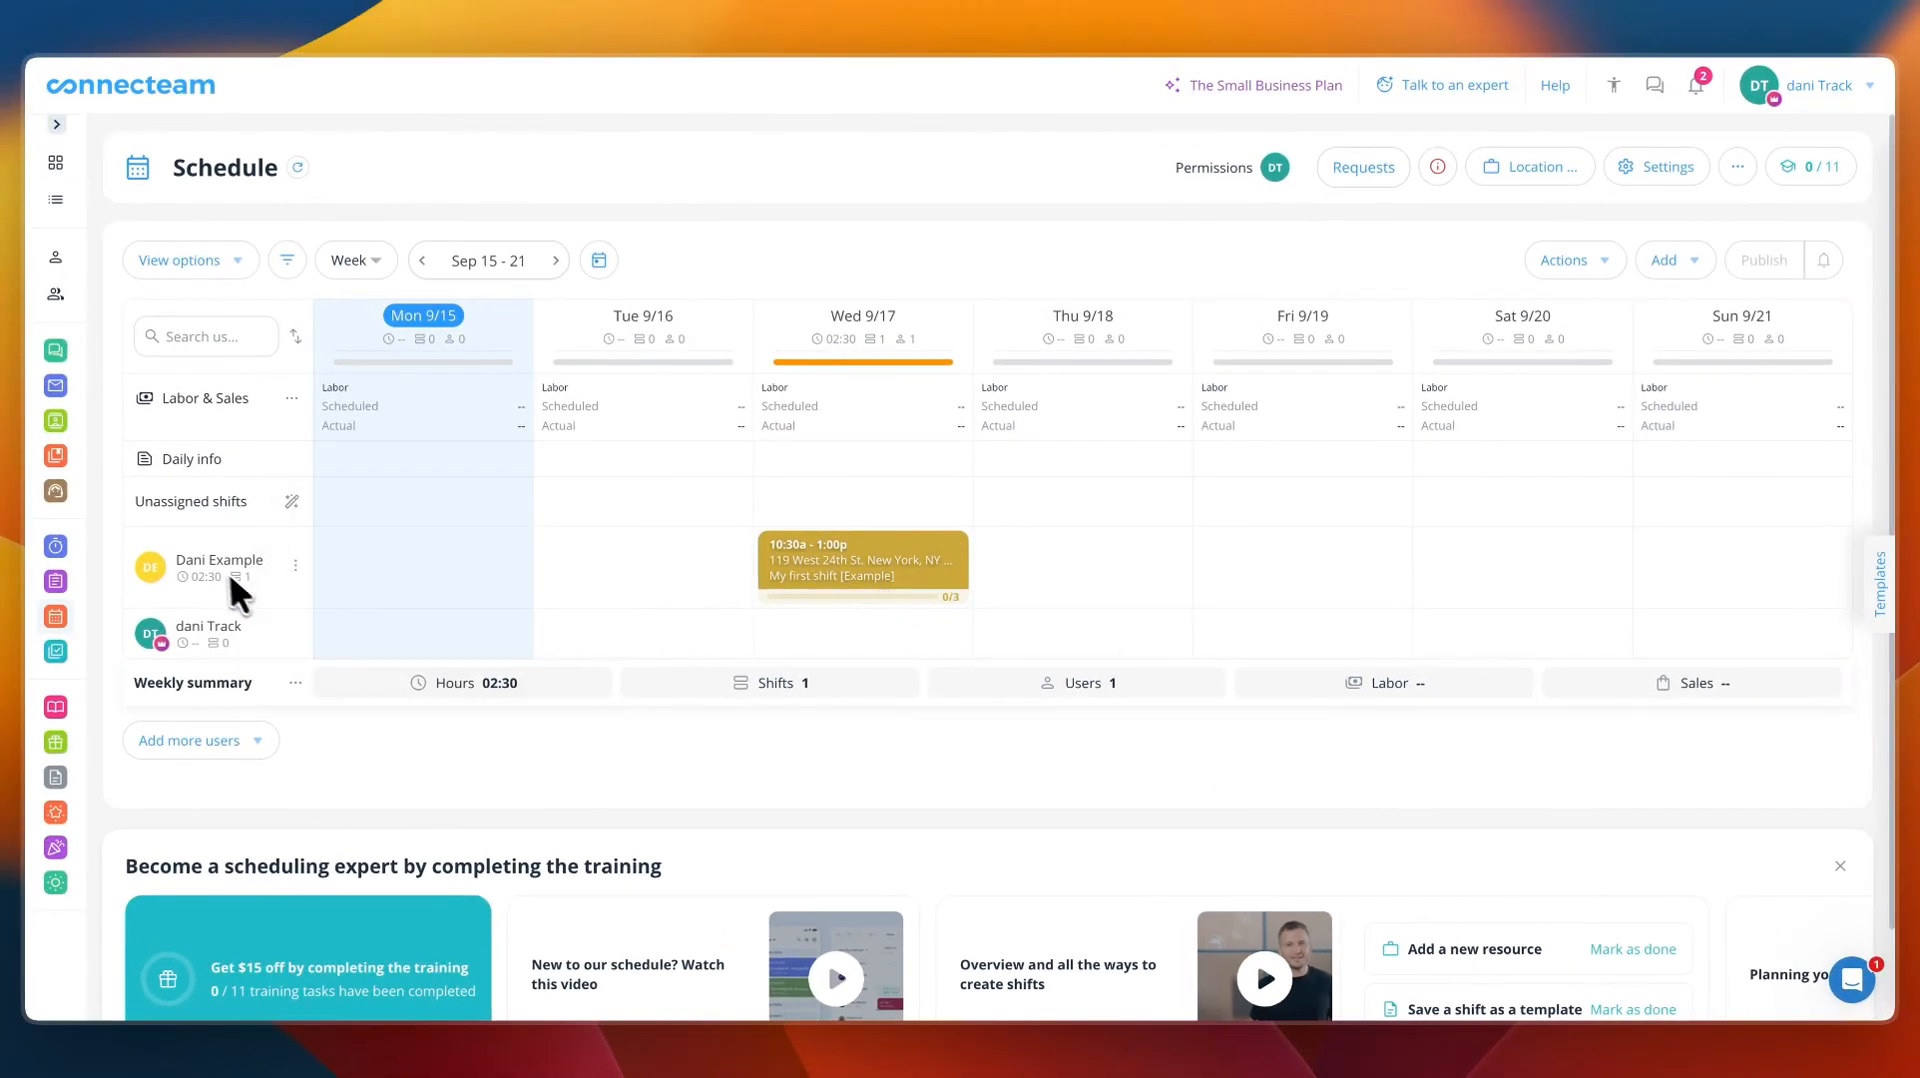
# - View the schedule by day, and switch it to the month view
pyautogui.moveTo(212, 572)
pyautogui.click(356, 261)
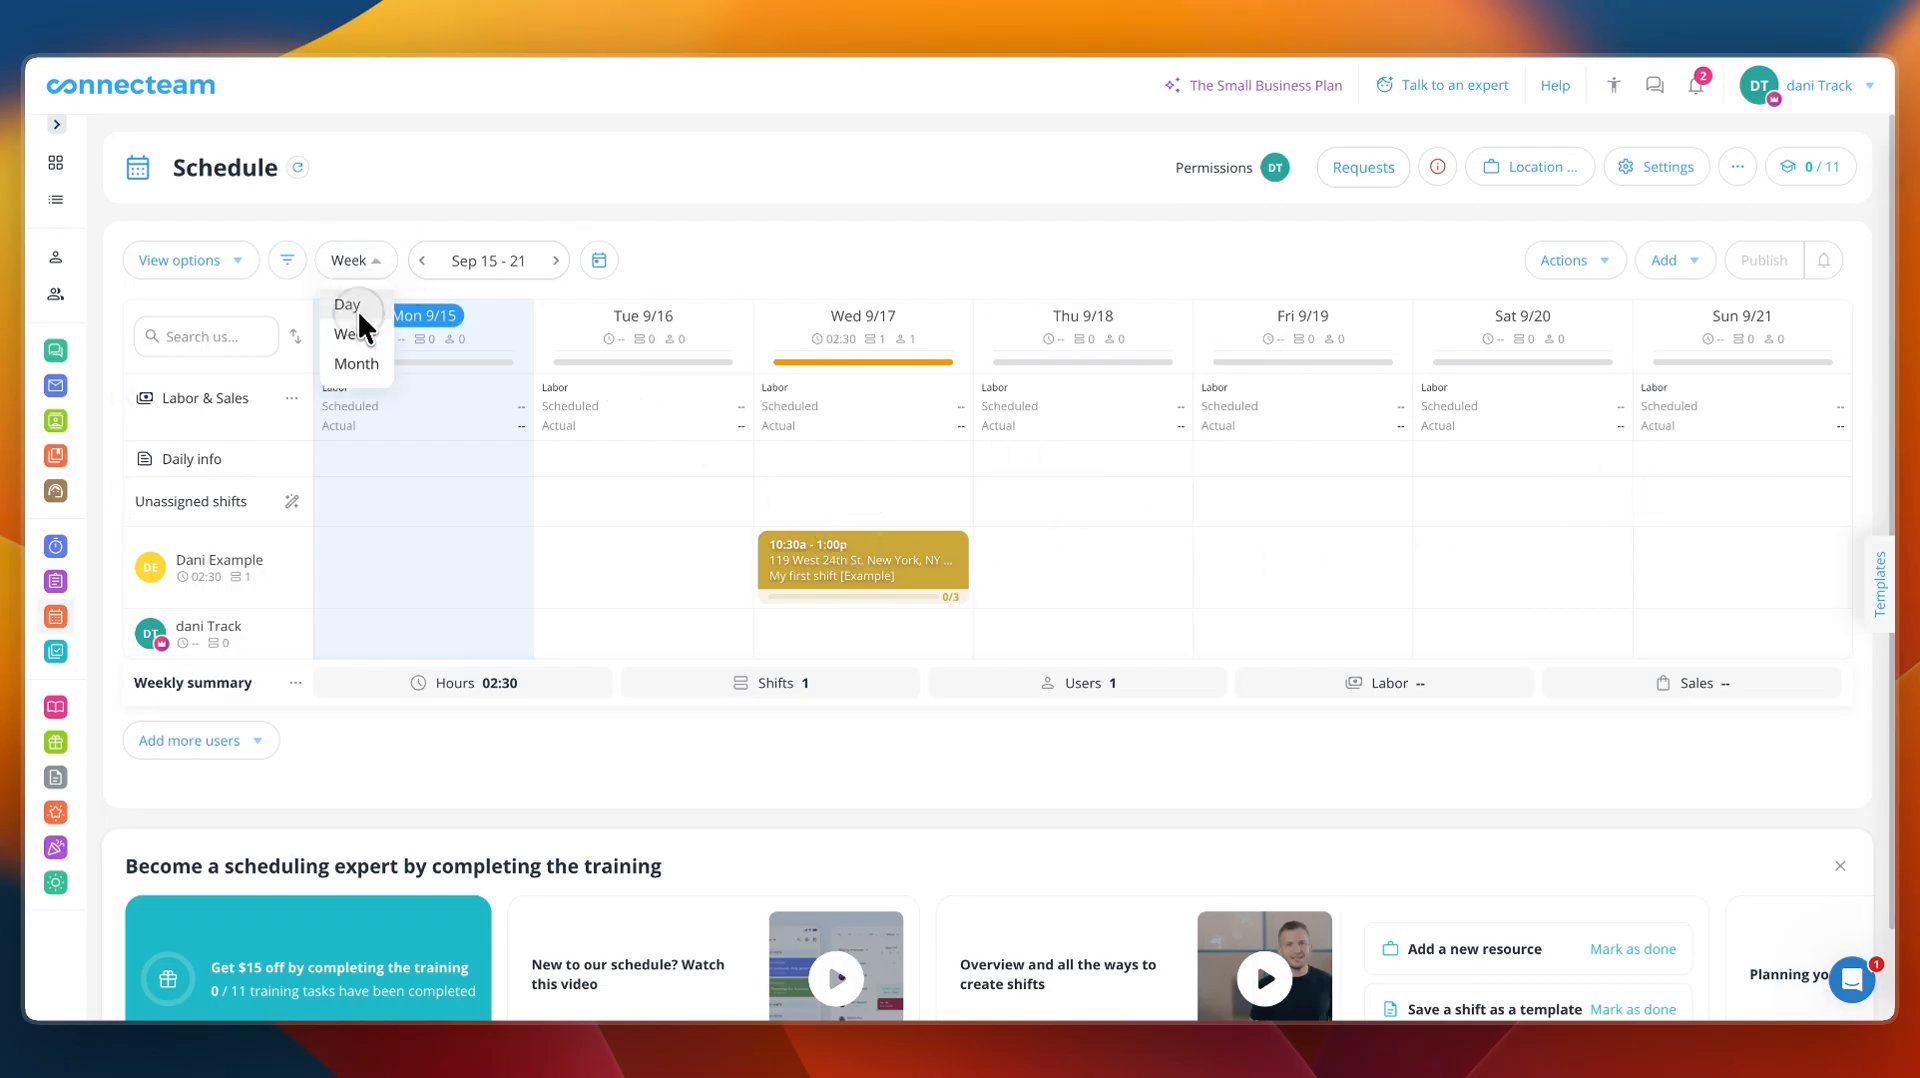
pyautogui.click(357, 308)
pyautogui.click(354, 259)
pyautogui.click(352, 364)
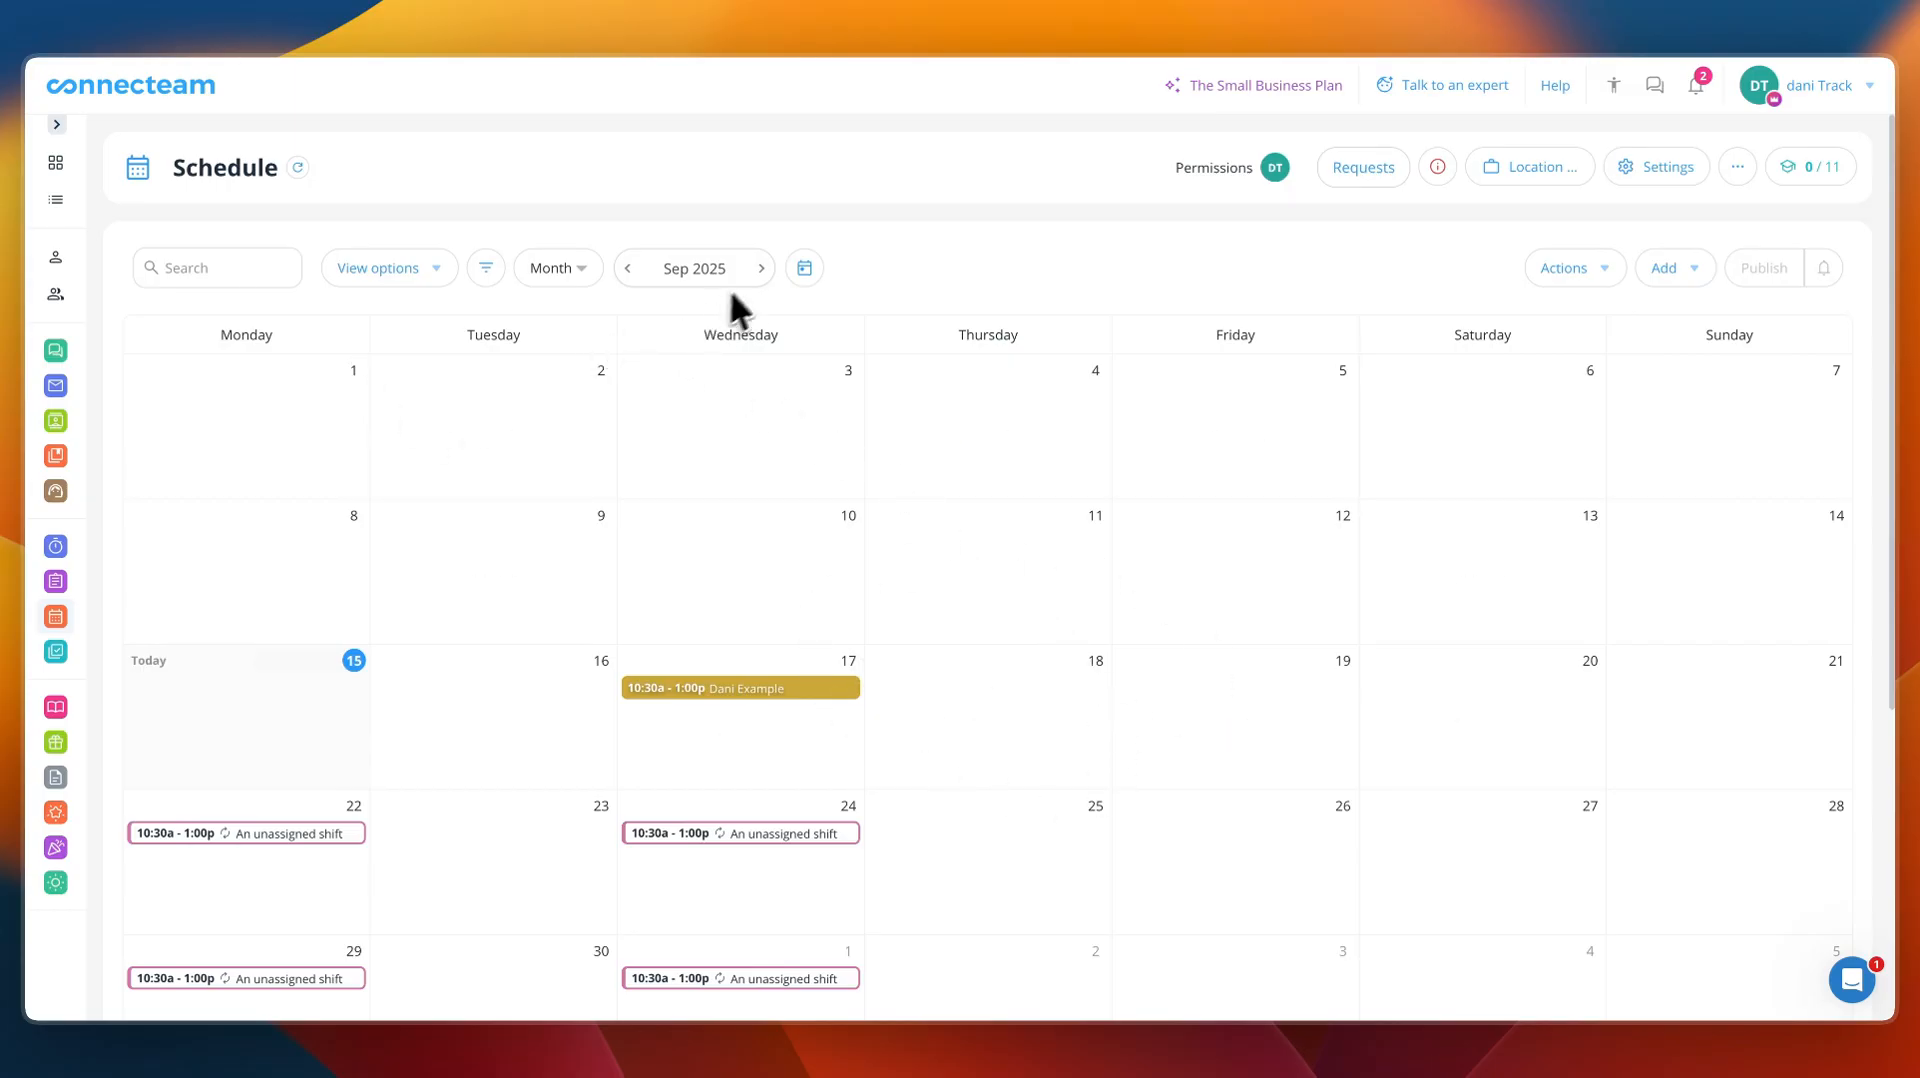
# - Browse the monthly schedule ahead to November 2025 and return to September 2025
pyautogui.click(754, 271)
pyautogui.click(754, 271)
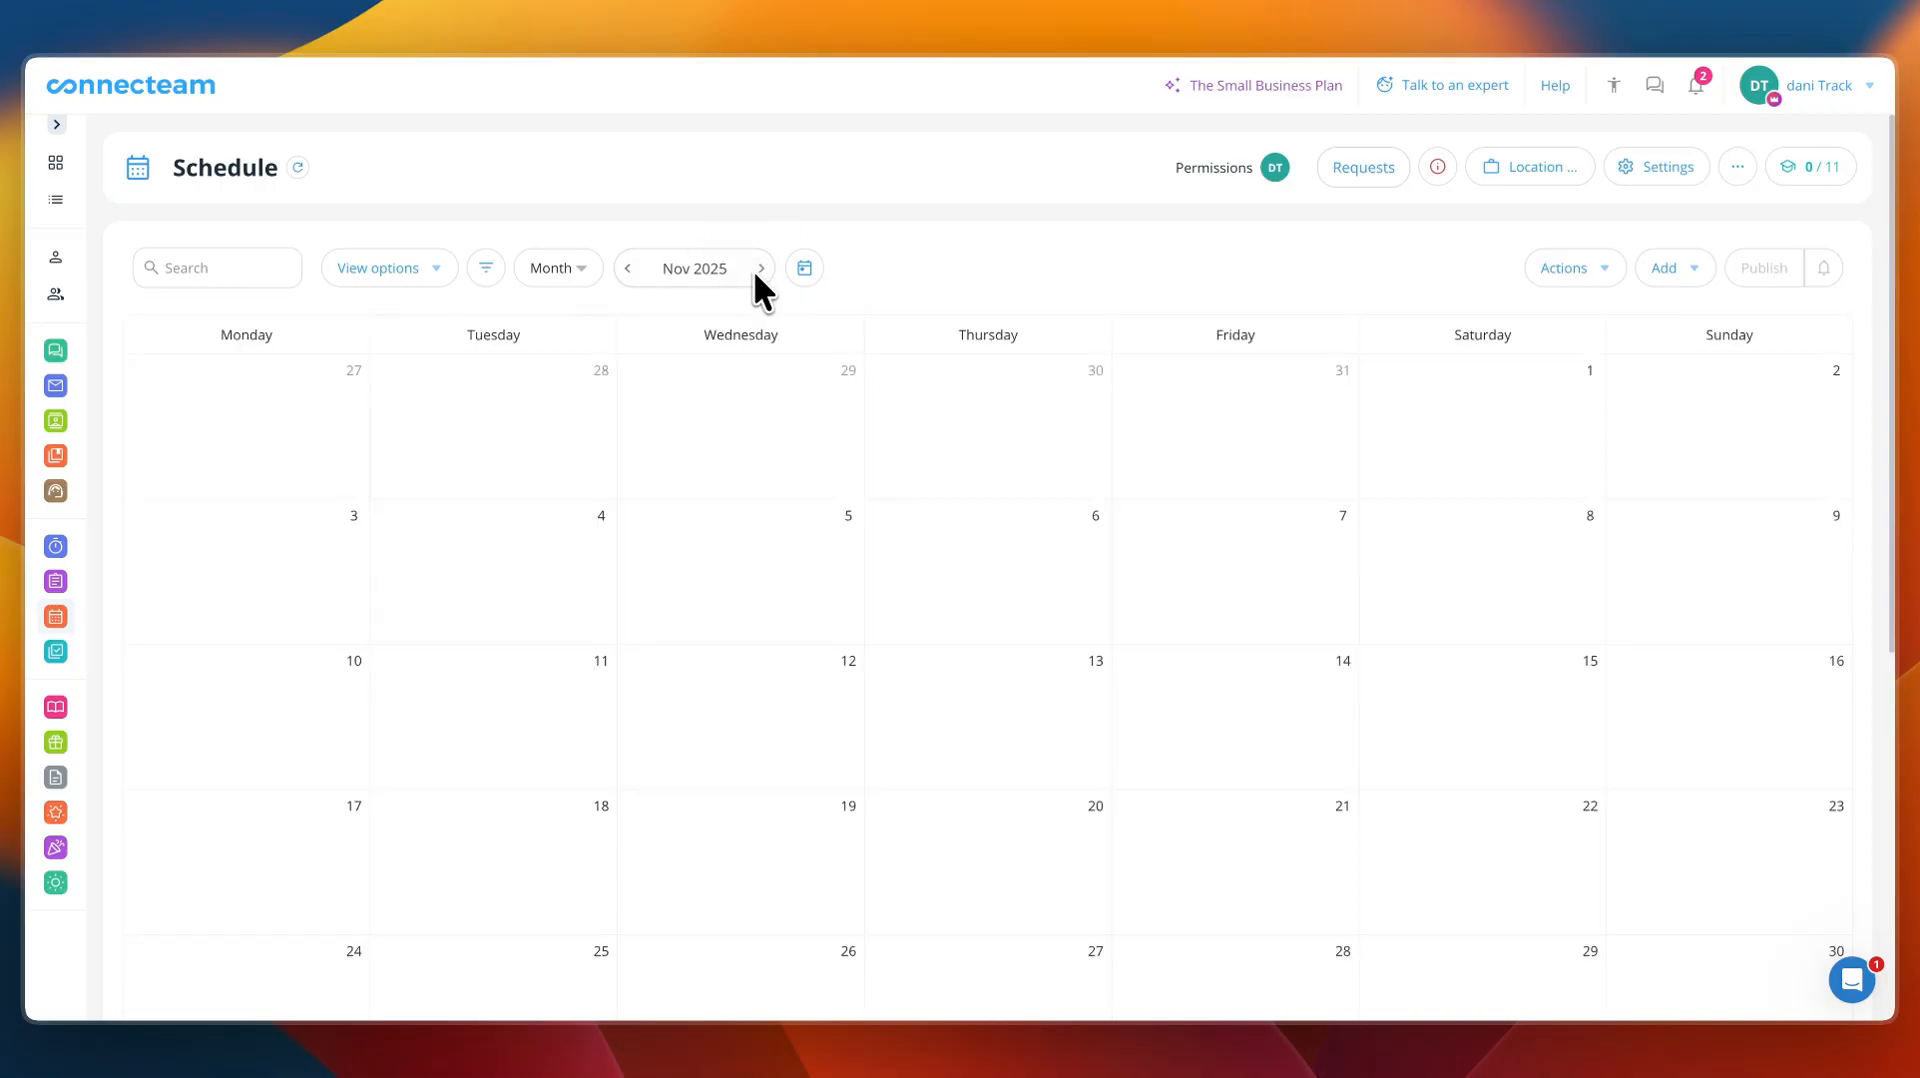
pyautogui.click(629, 268)
pyautogui.click(629, 268)
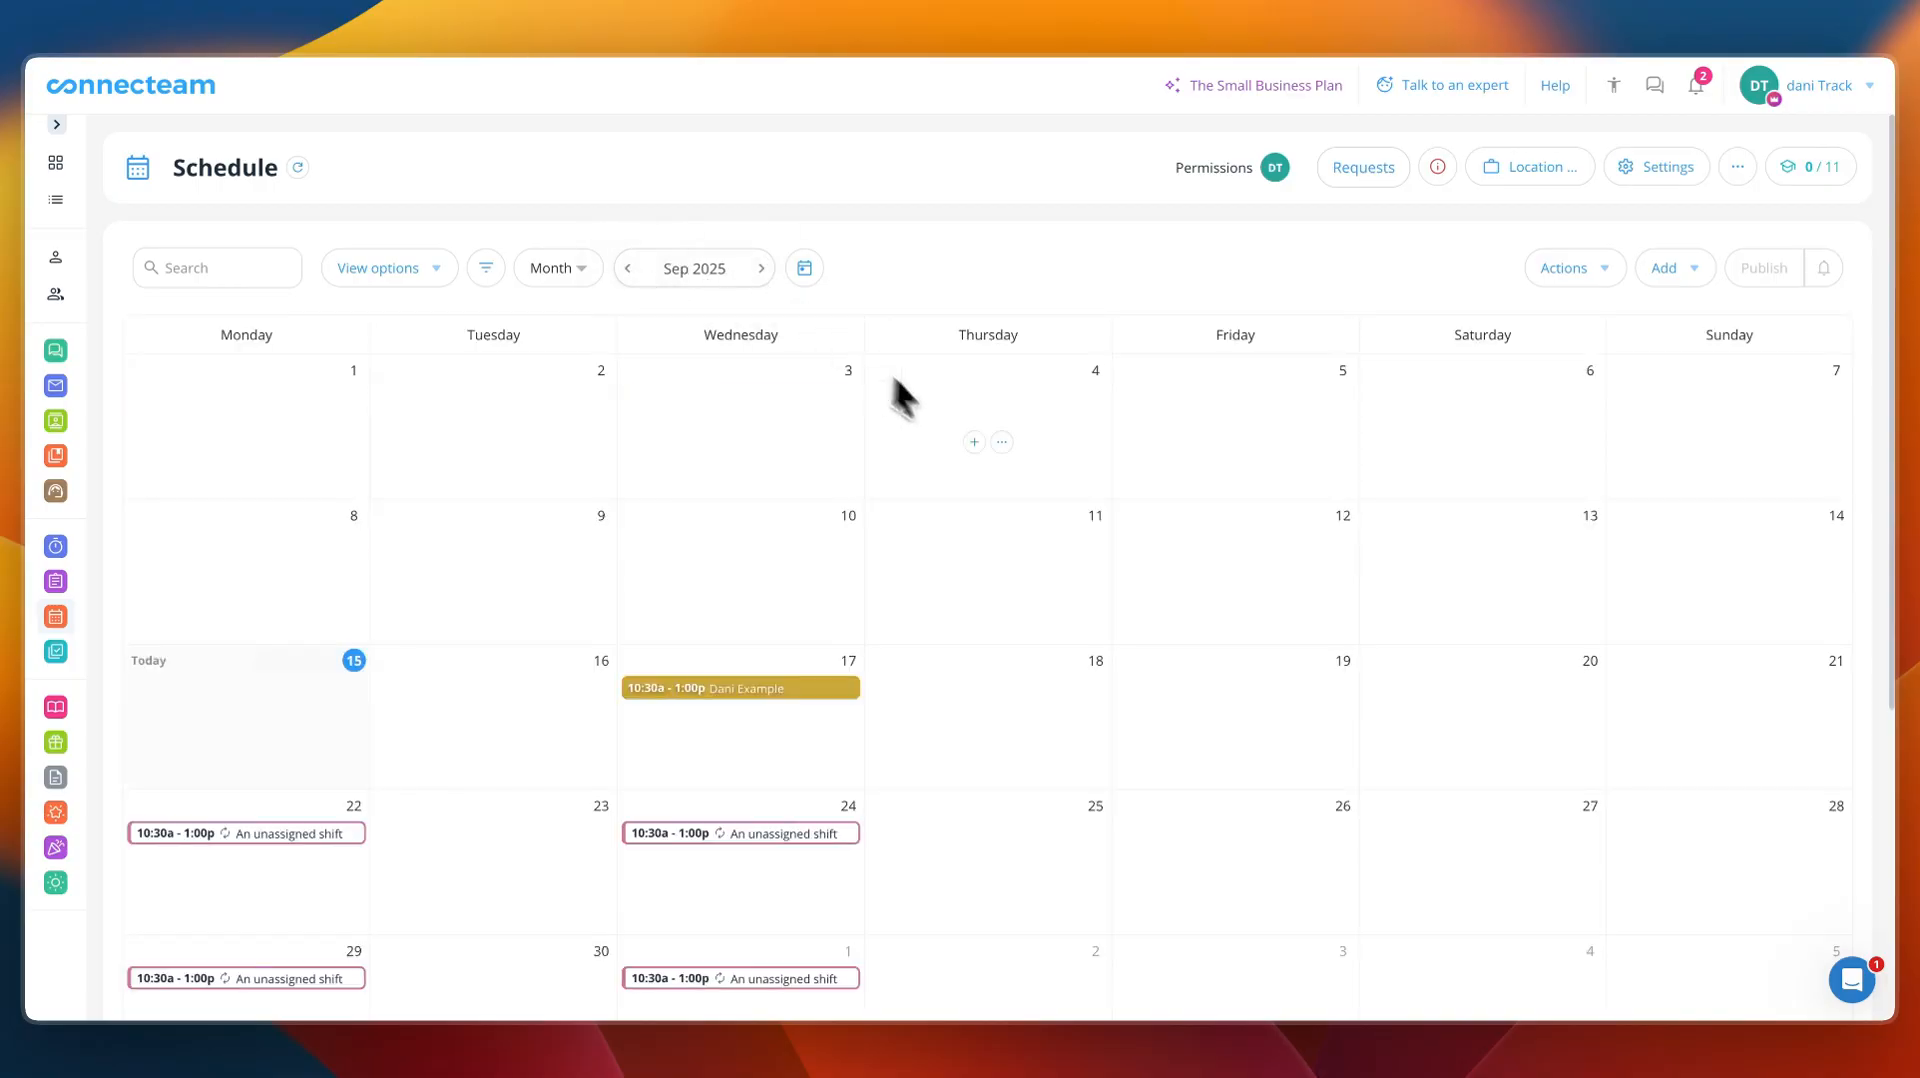
# - Look at the schedule's location list and the blank new-location form, and close them without adding anything
pyautogui.click(1510, 170)
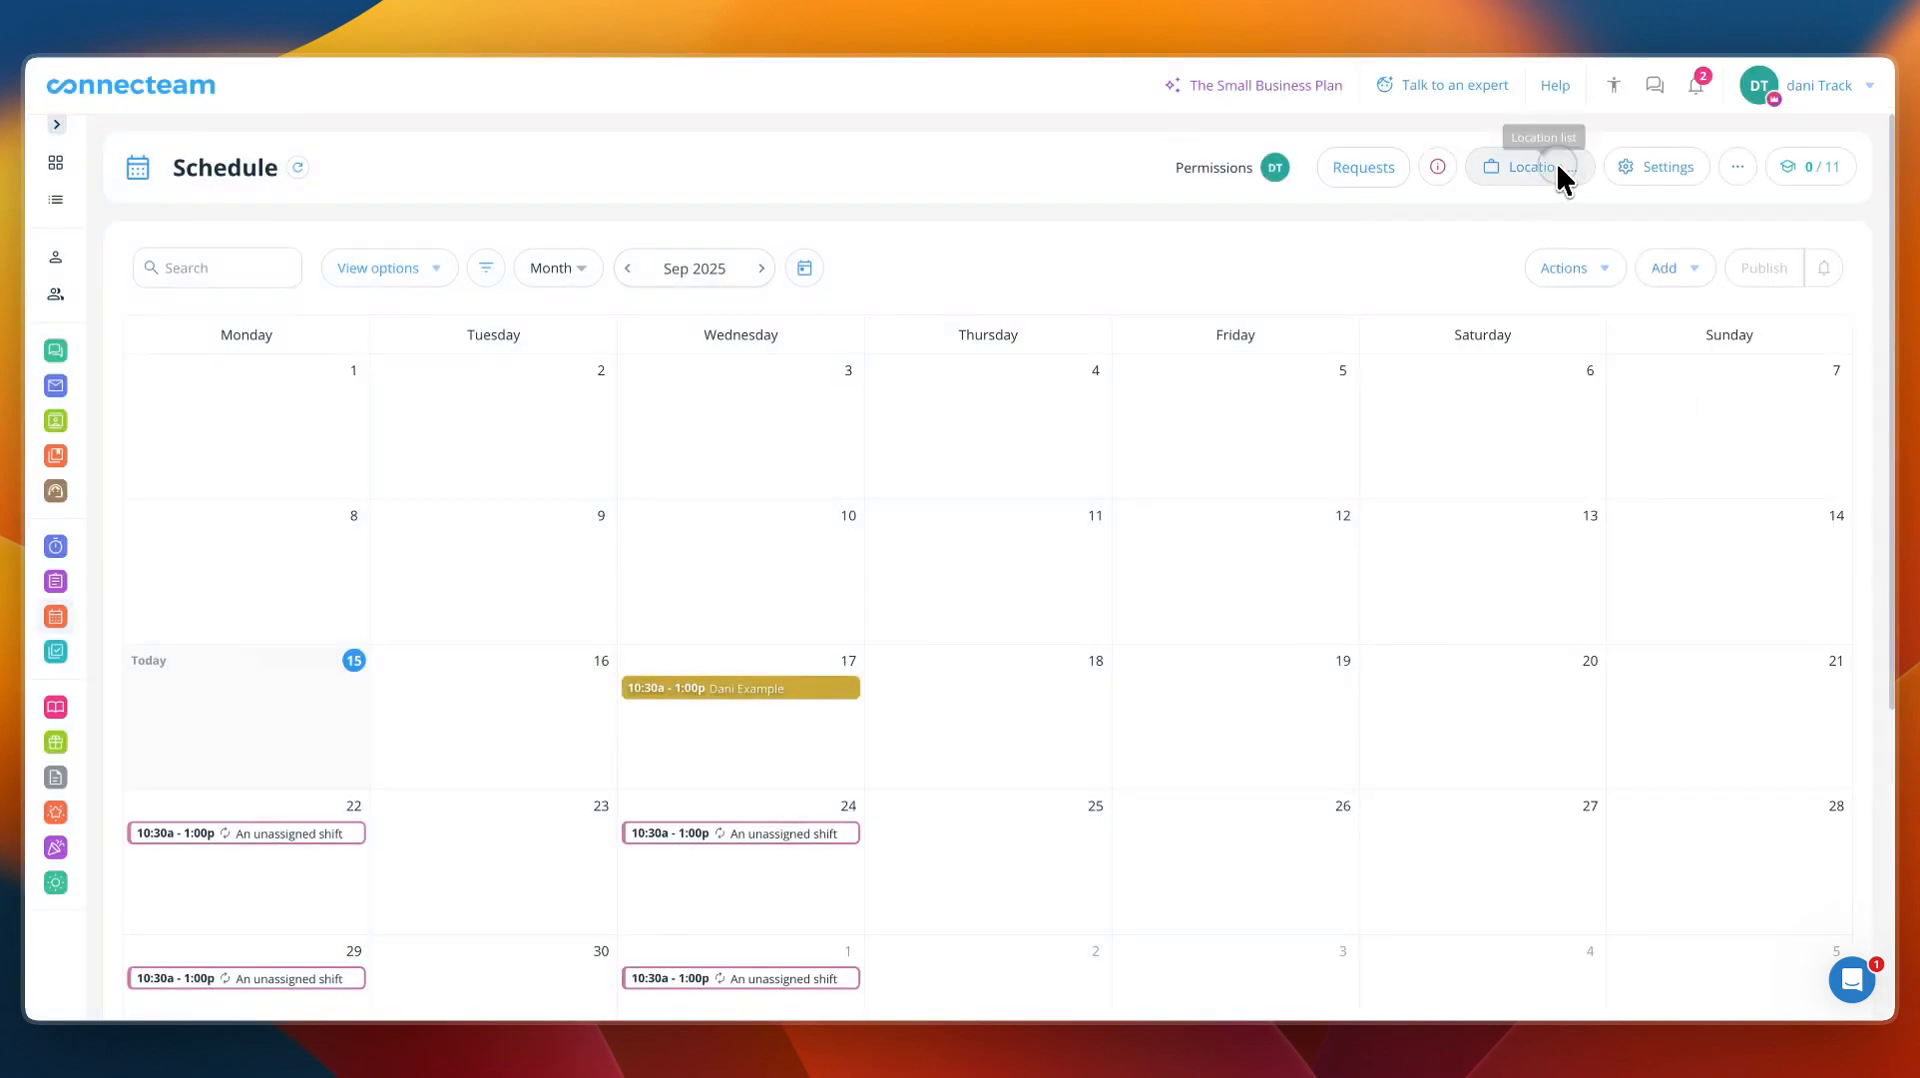
pyautogui.click(1548, 164)
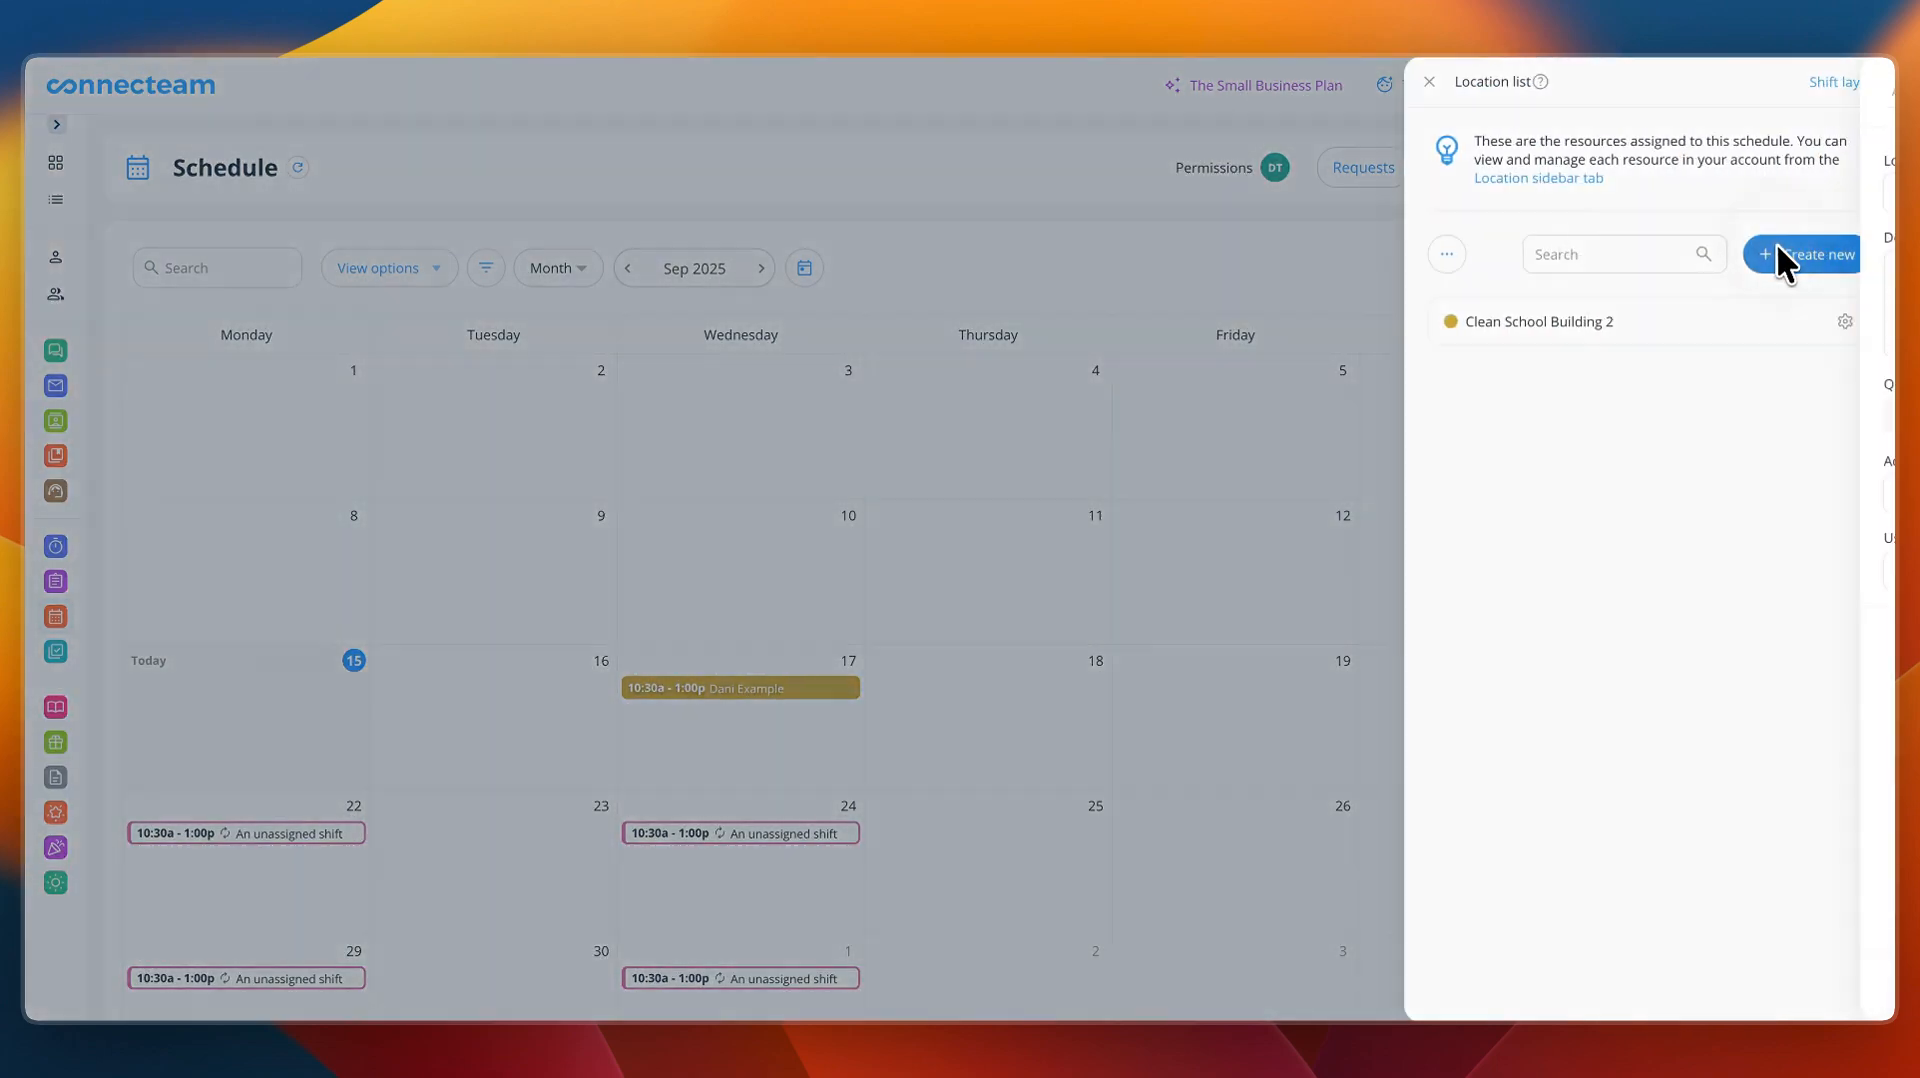
pyautogui.click(1778, 254)
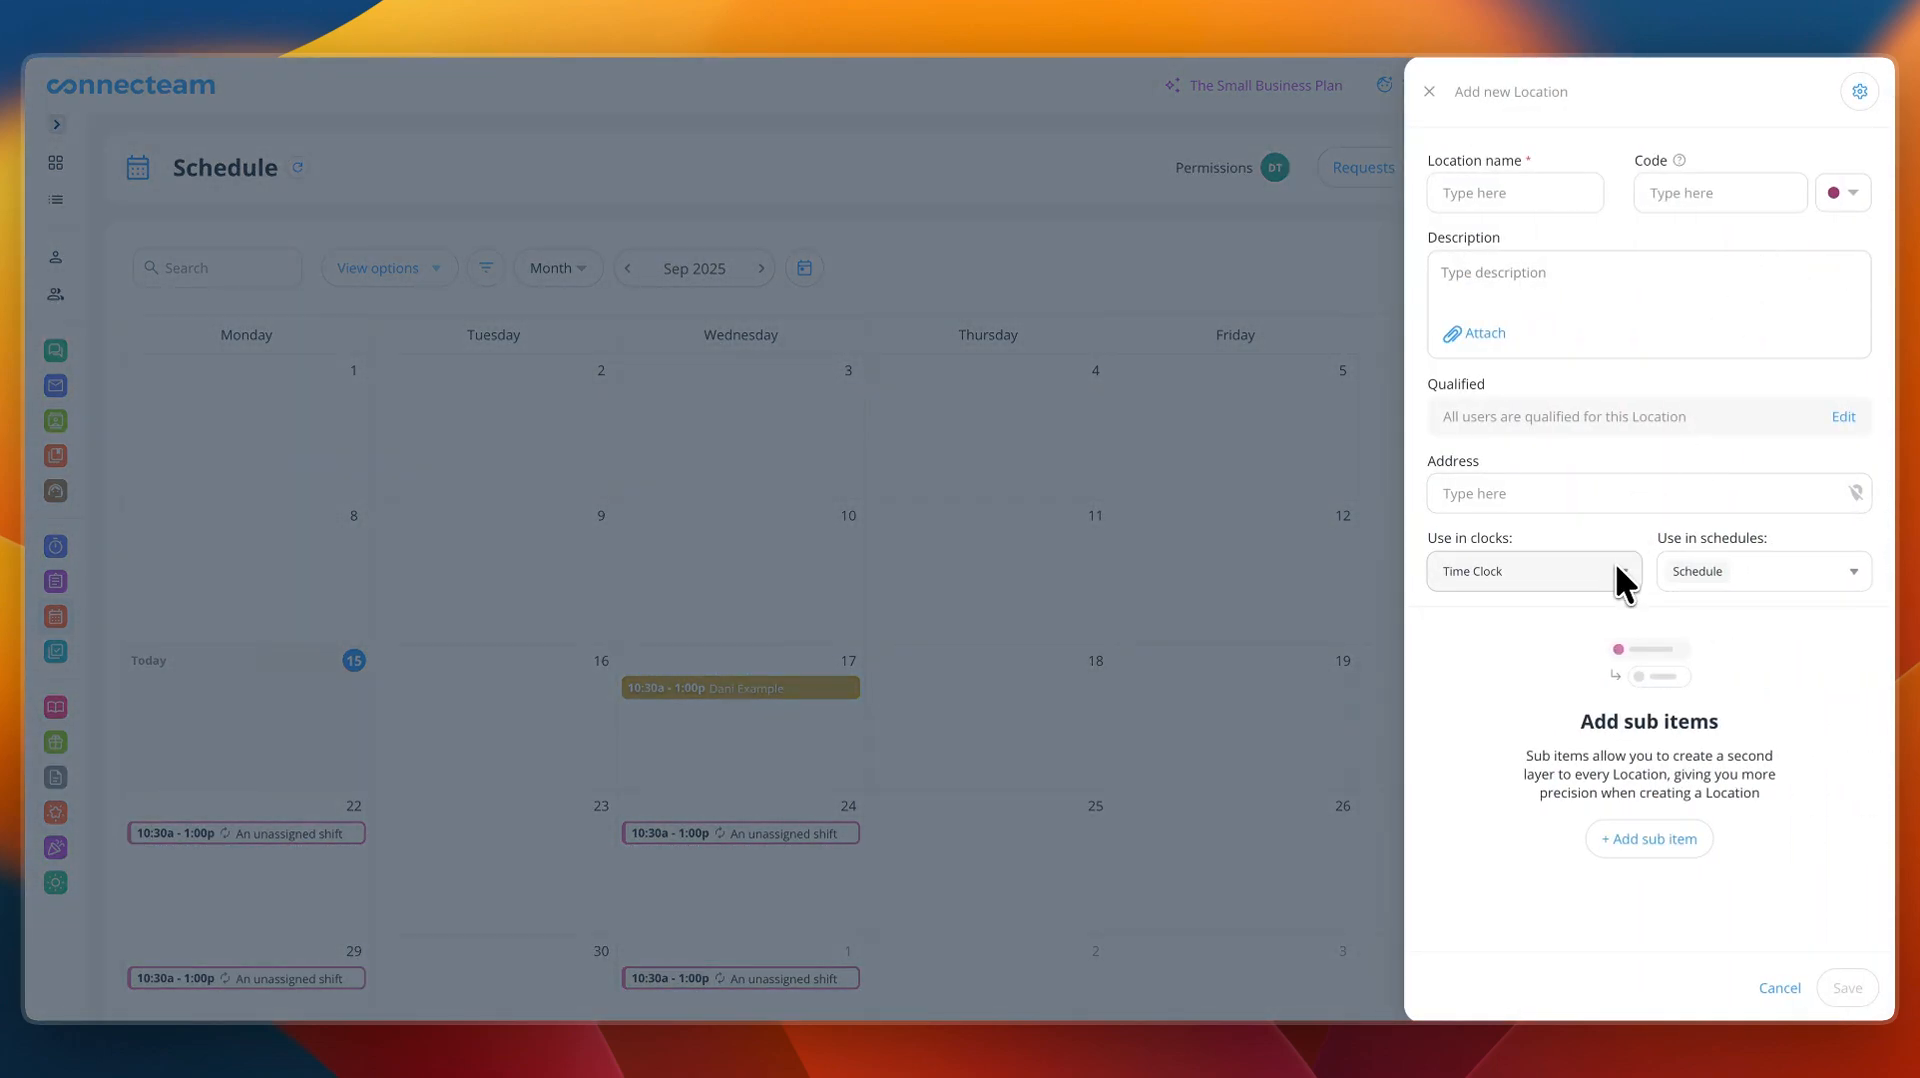
pyautogui.click(1092, 272)
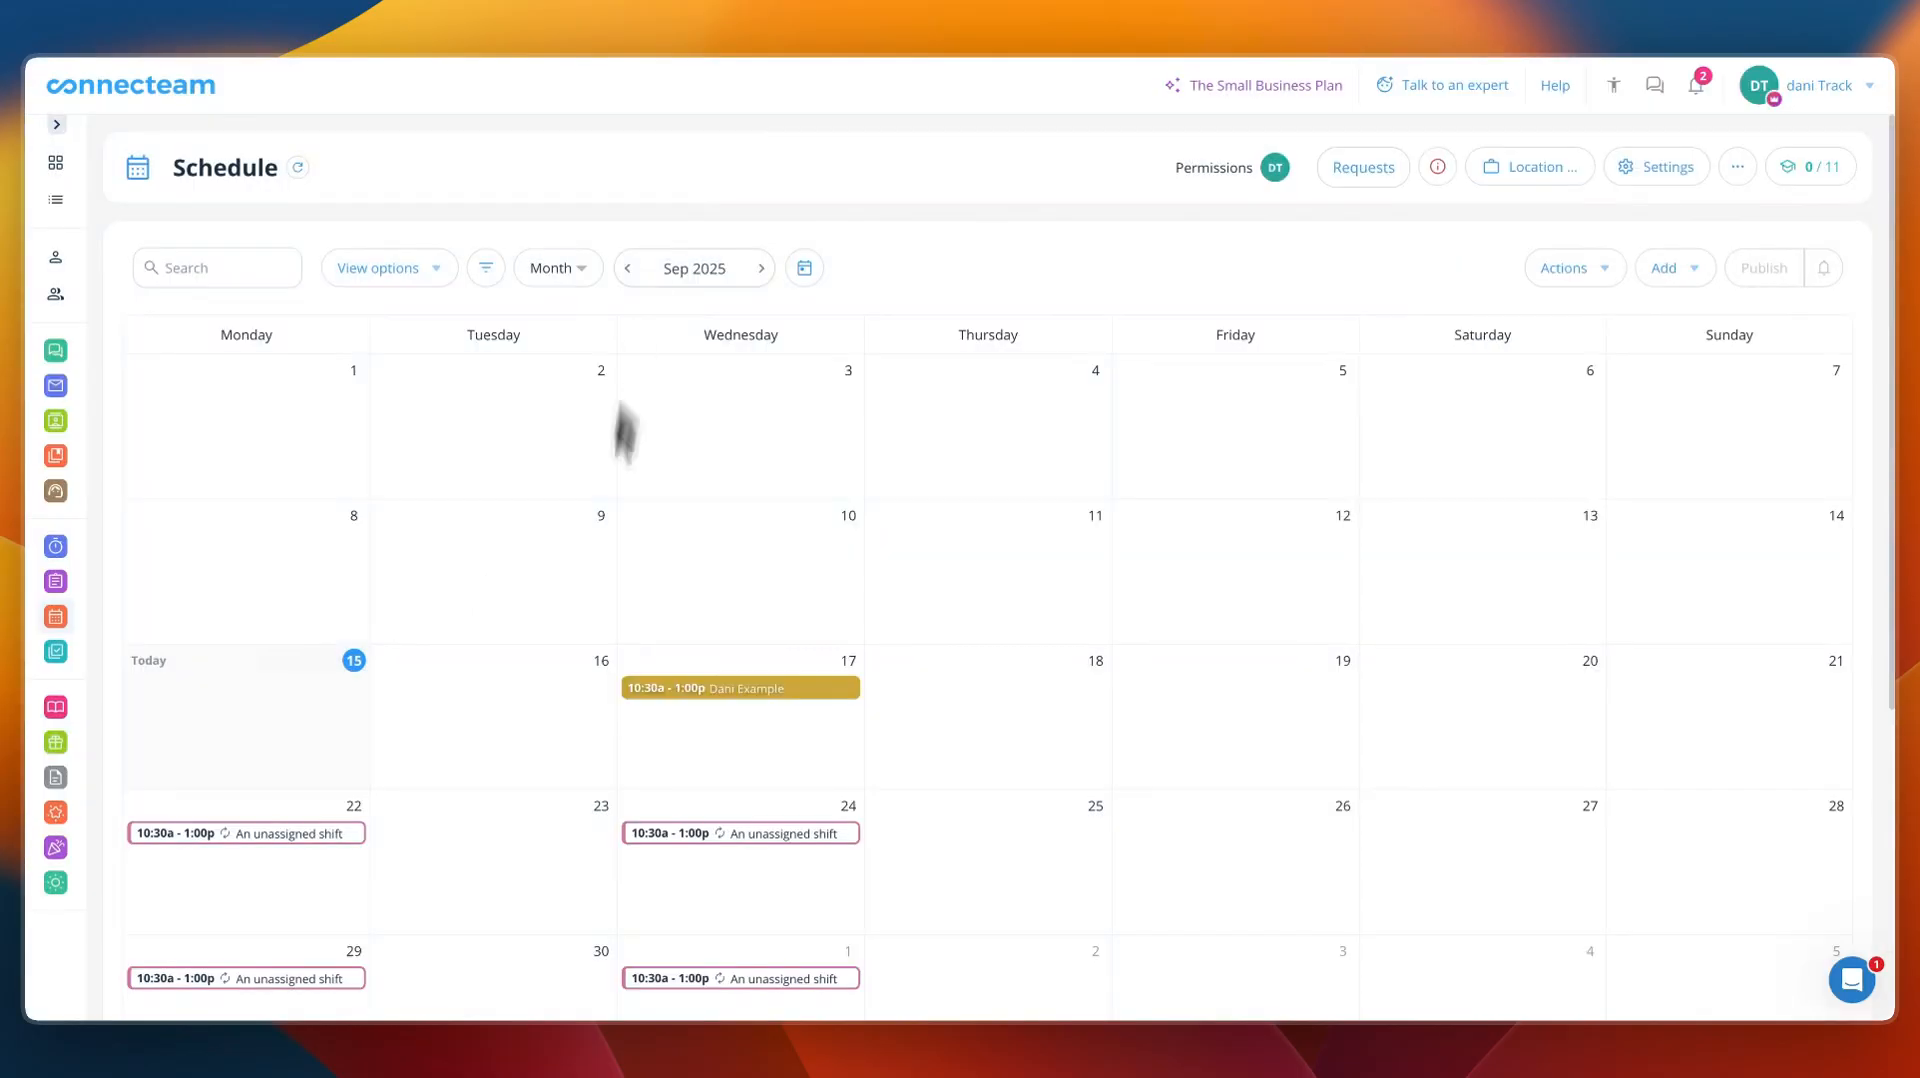
# - Review the schedule settings for display, week and time, notifications, limitations and integrations including Zapier, and return to the calendar
pyautogui.click(1652, 167)
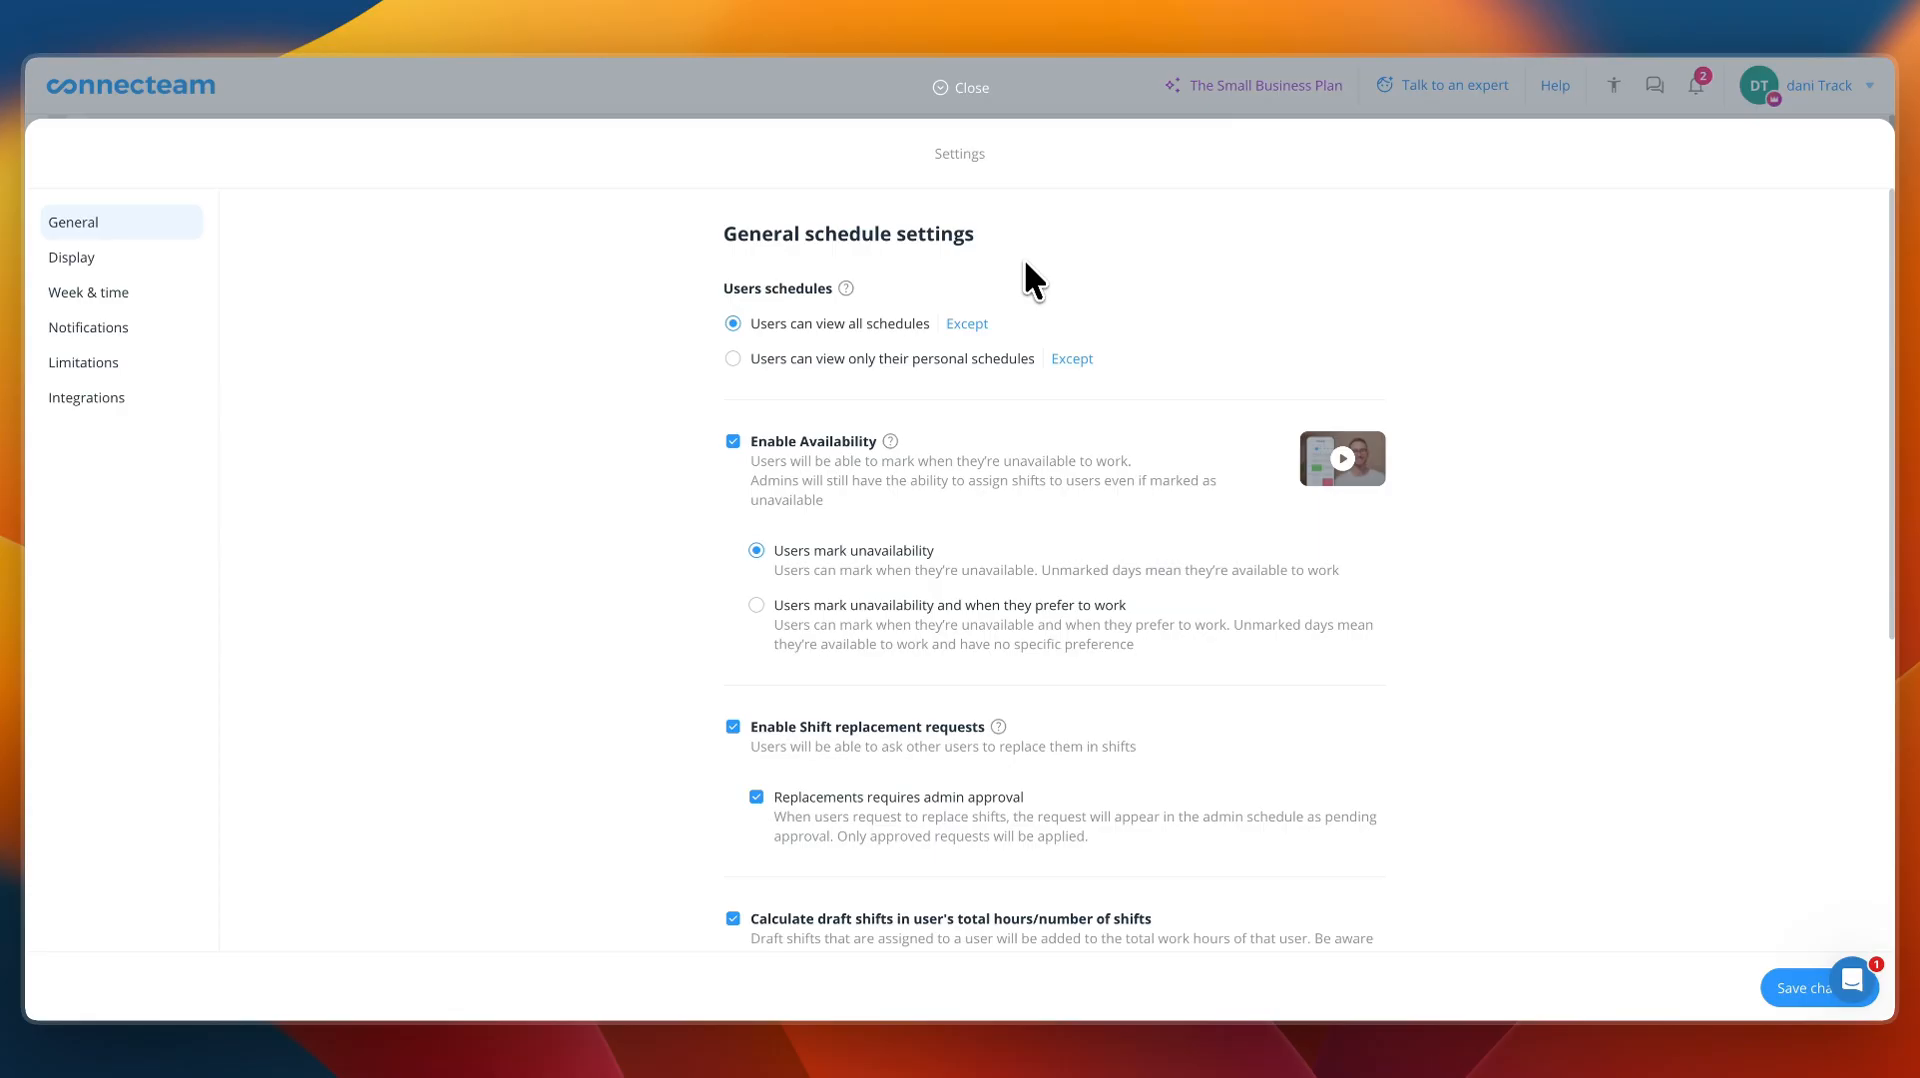
pyautogui.click(72, 259)
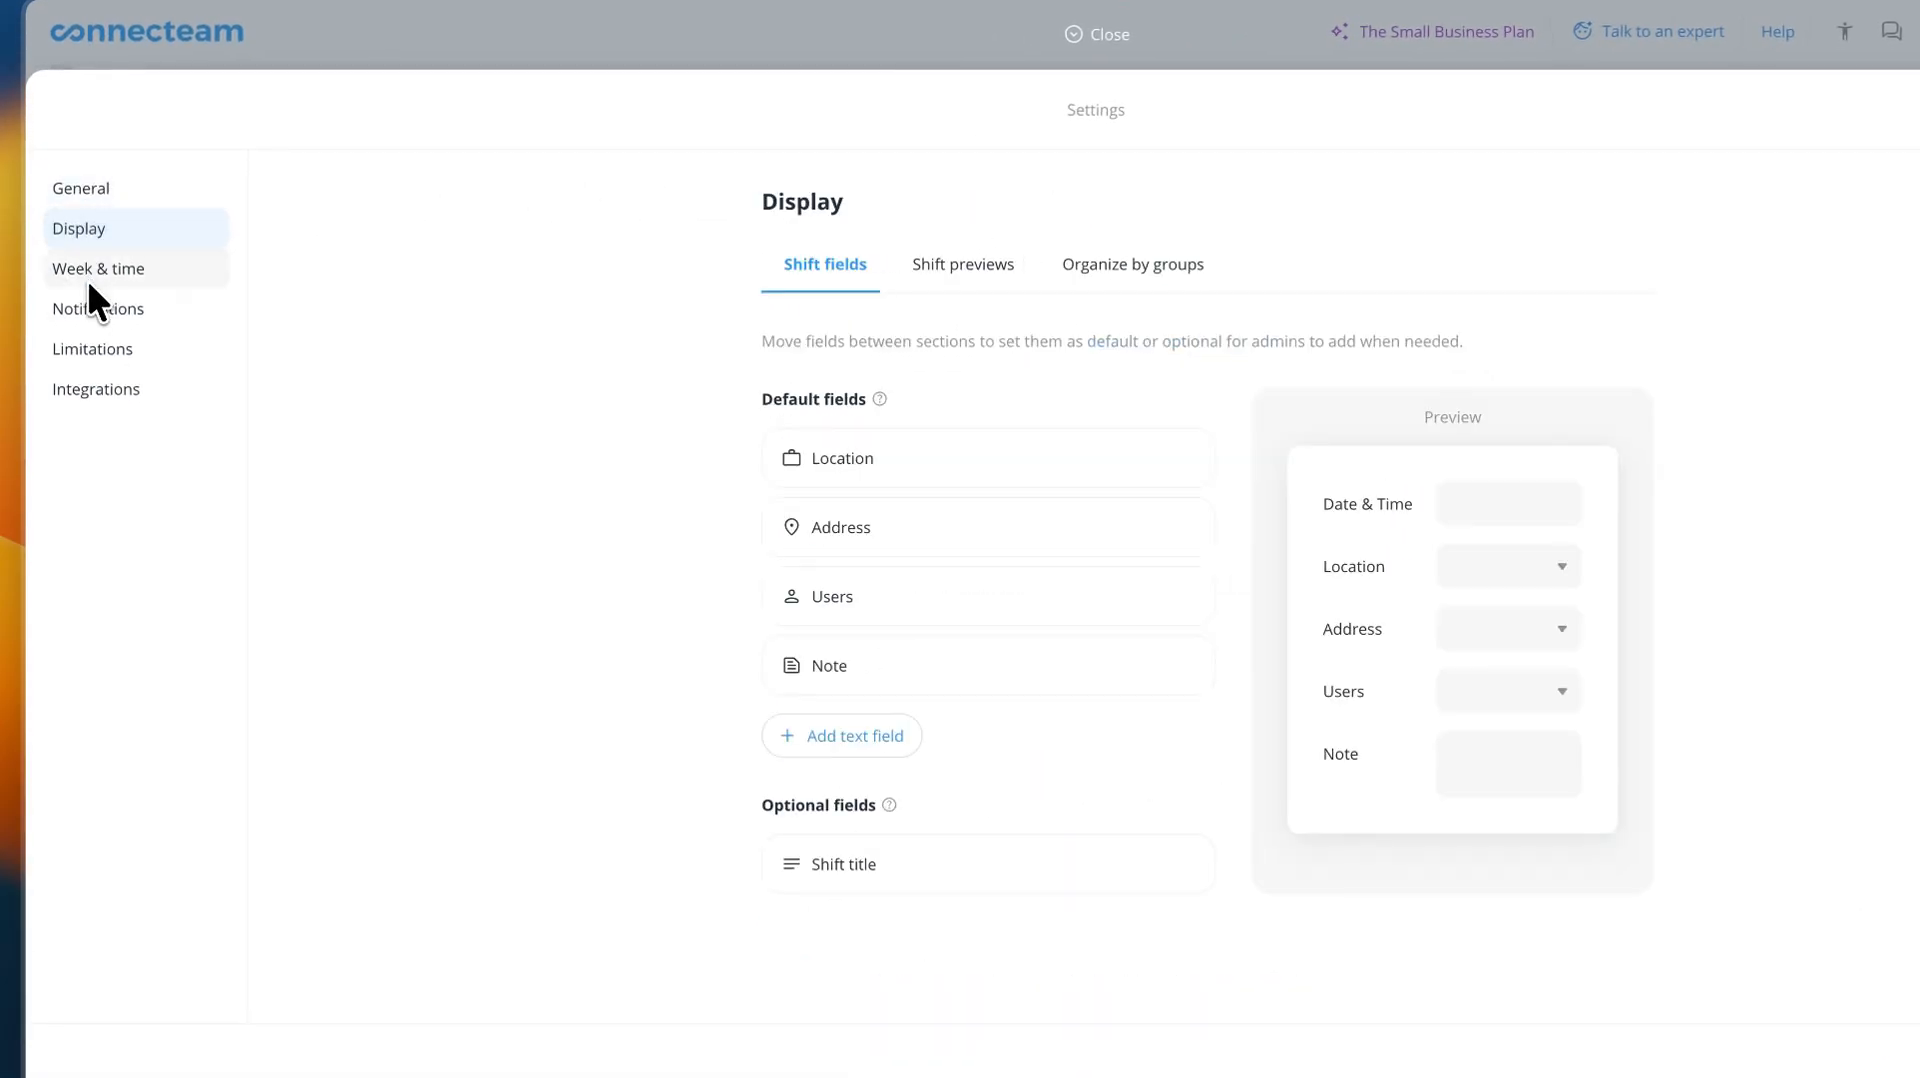
pyautogui.click(88, 278)
pyautogui.click(100, 314)
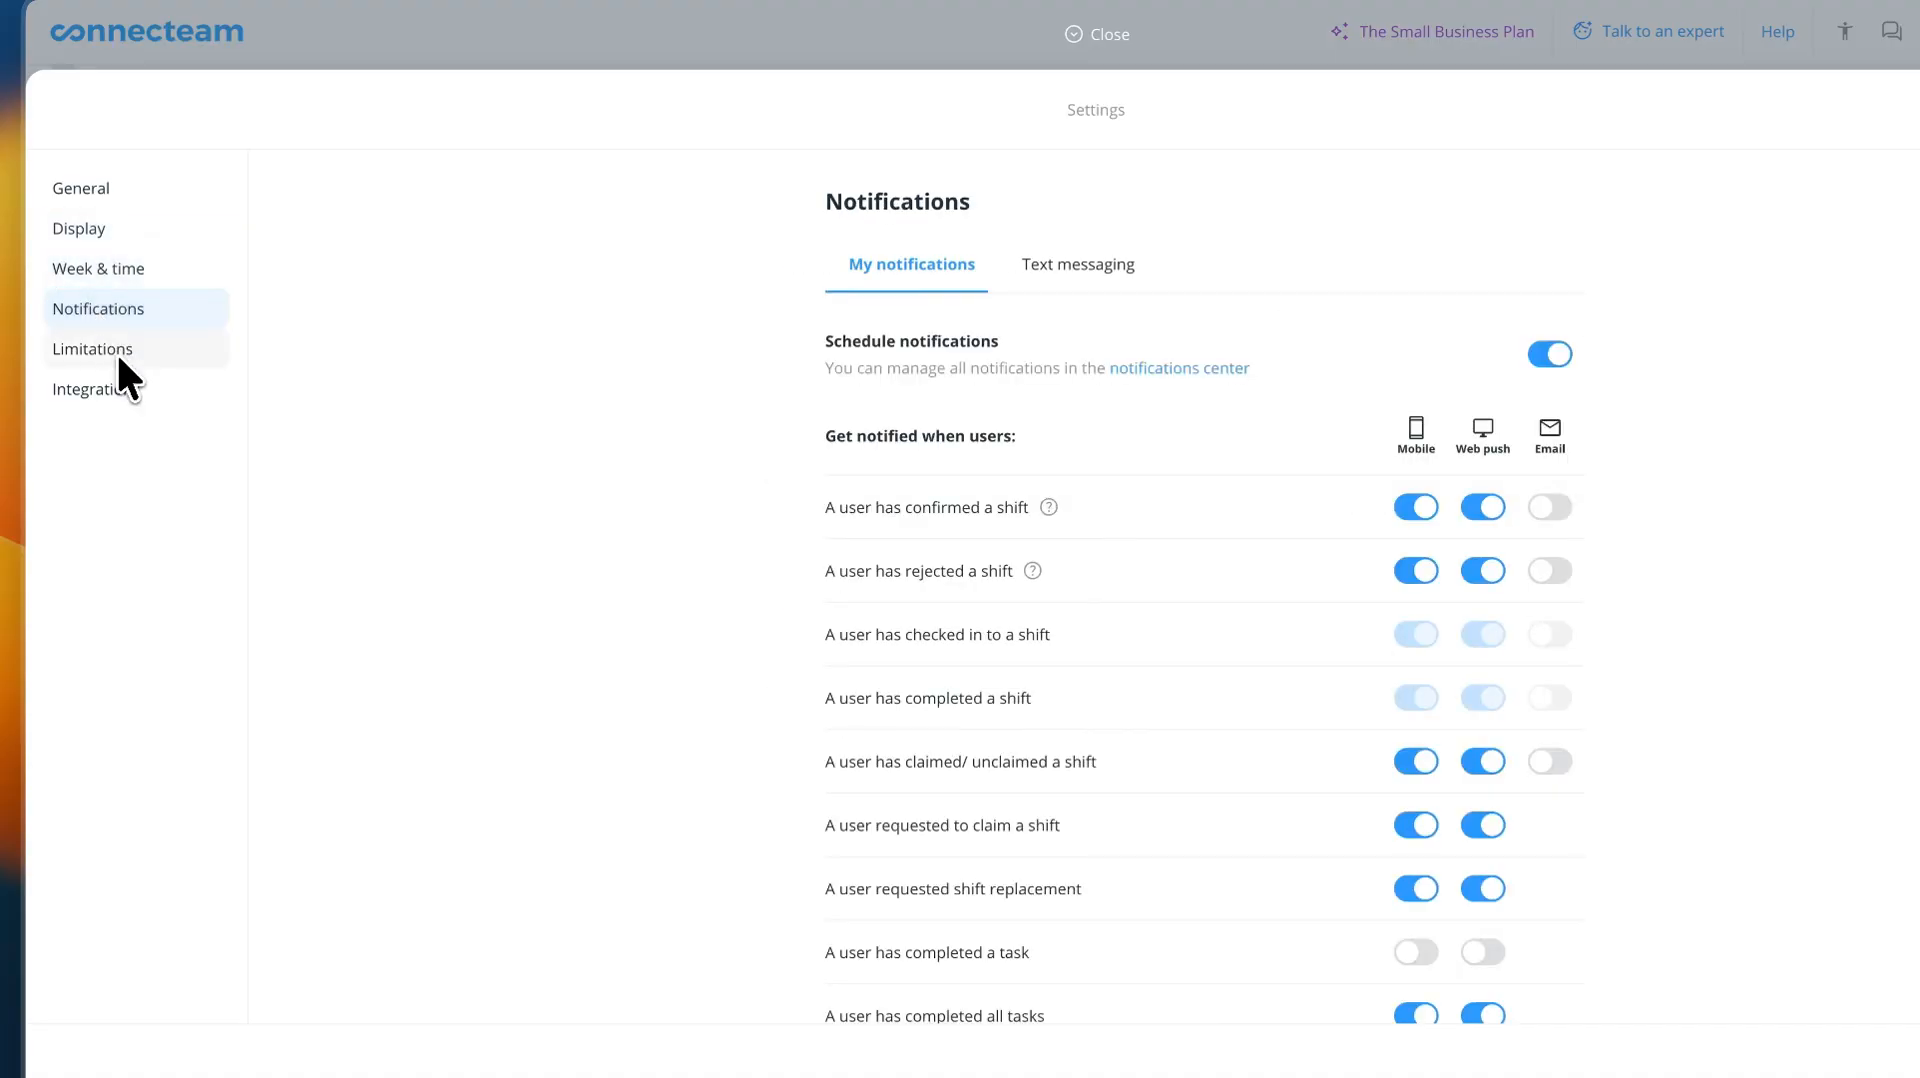
pyautogui.click(118, 357)
pyautogui.click(118, 399)
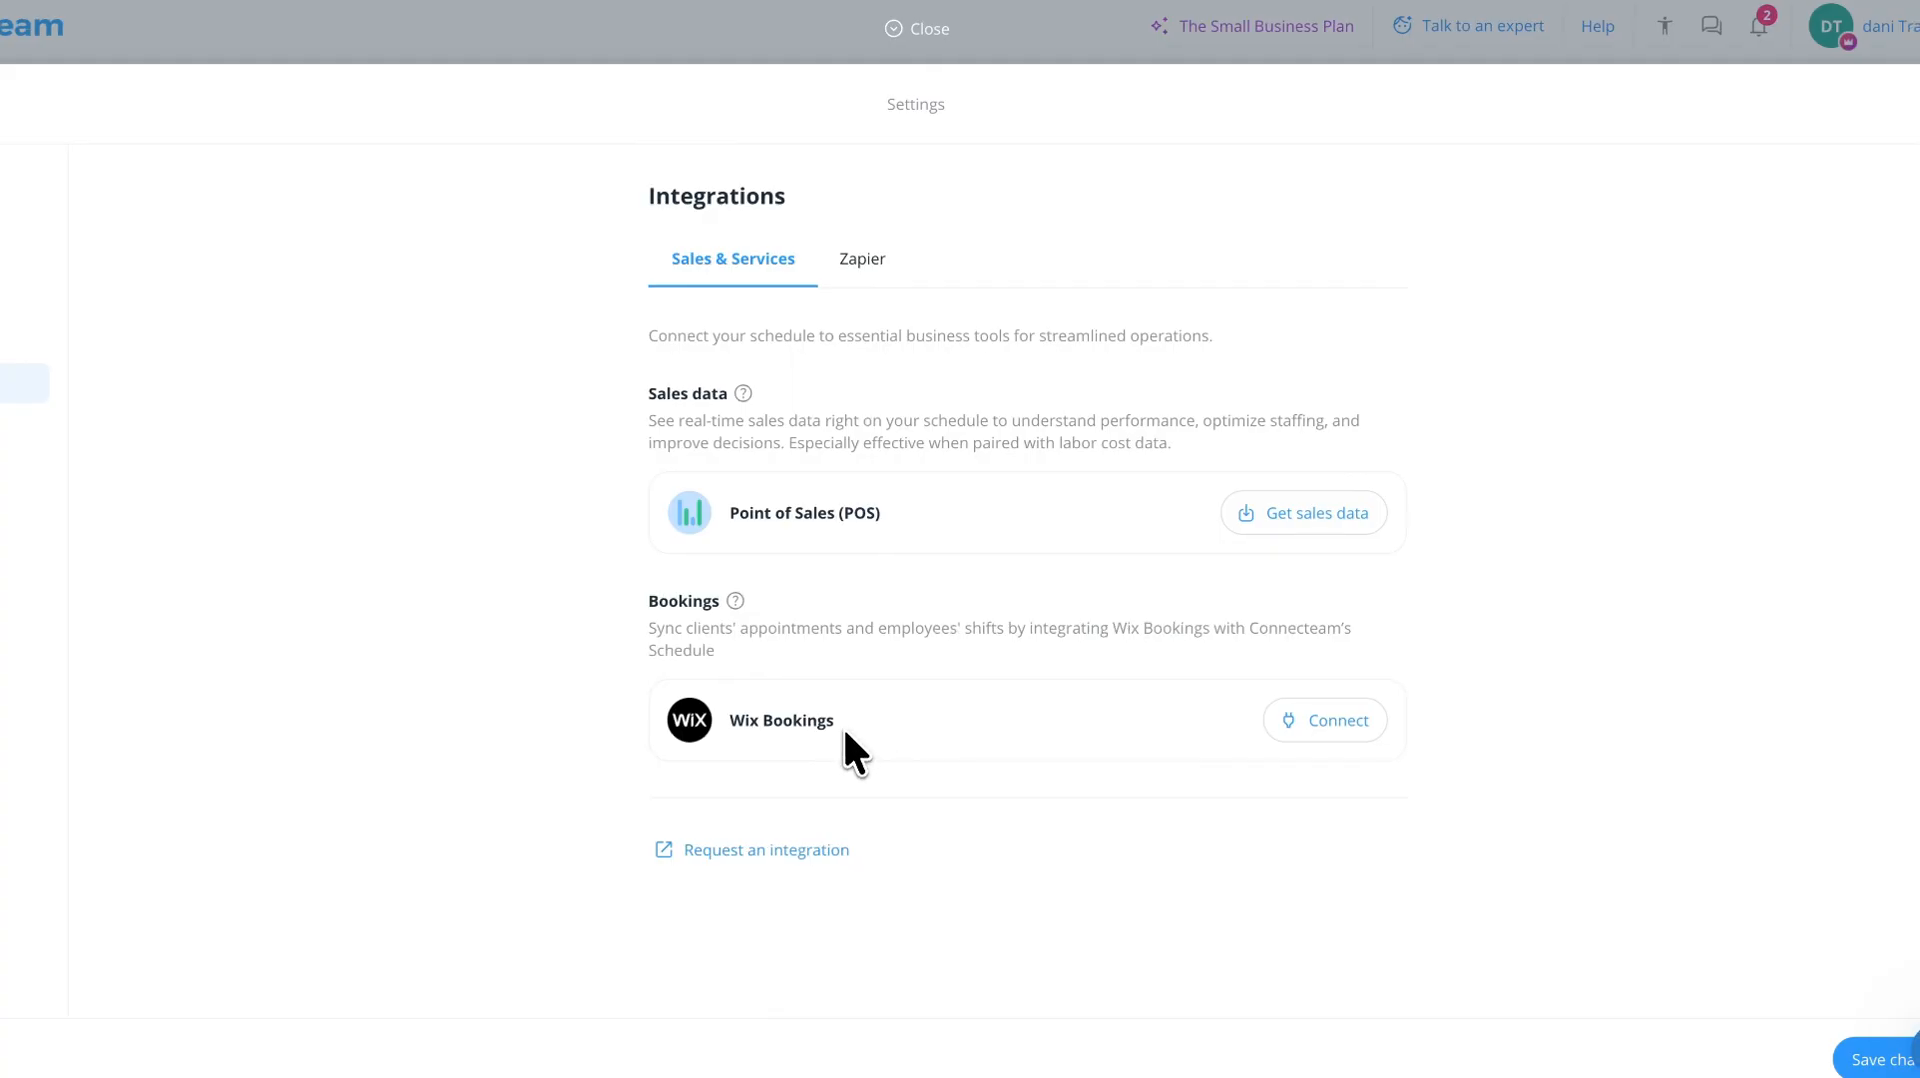
pyautogui.click(856, 272)
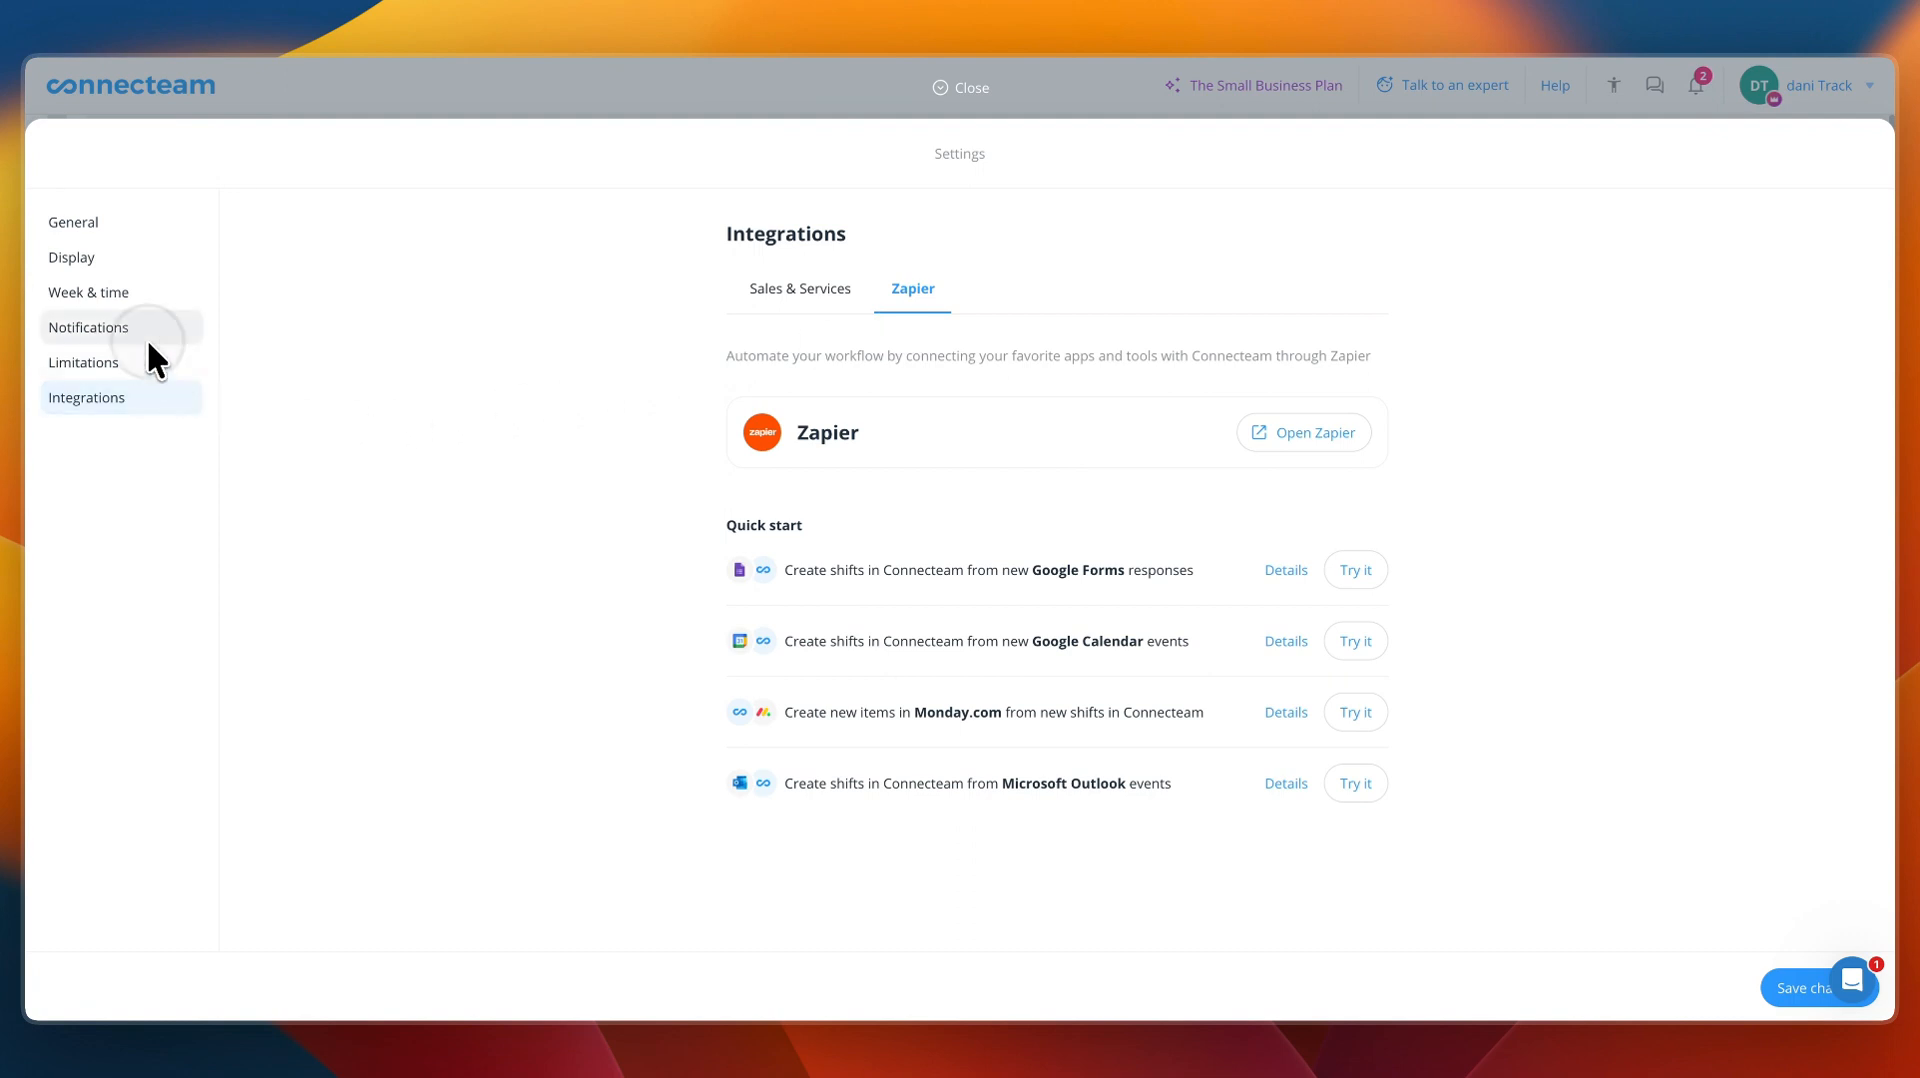
pyautogui.click(149, 338)
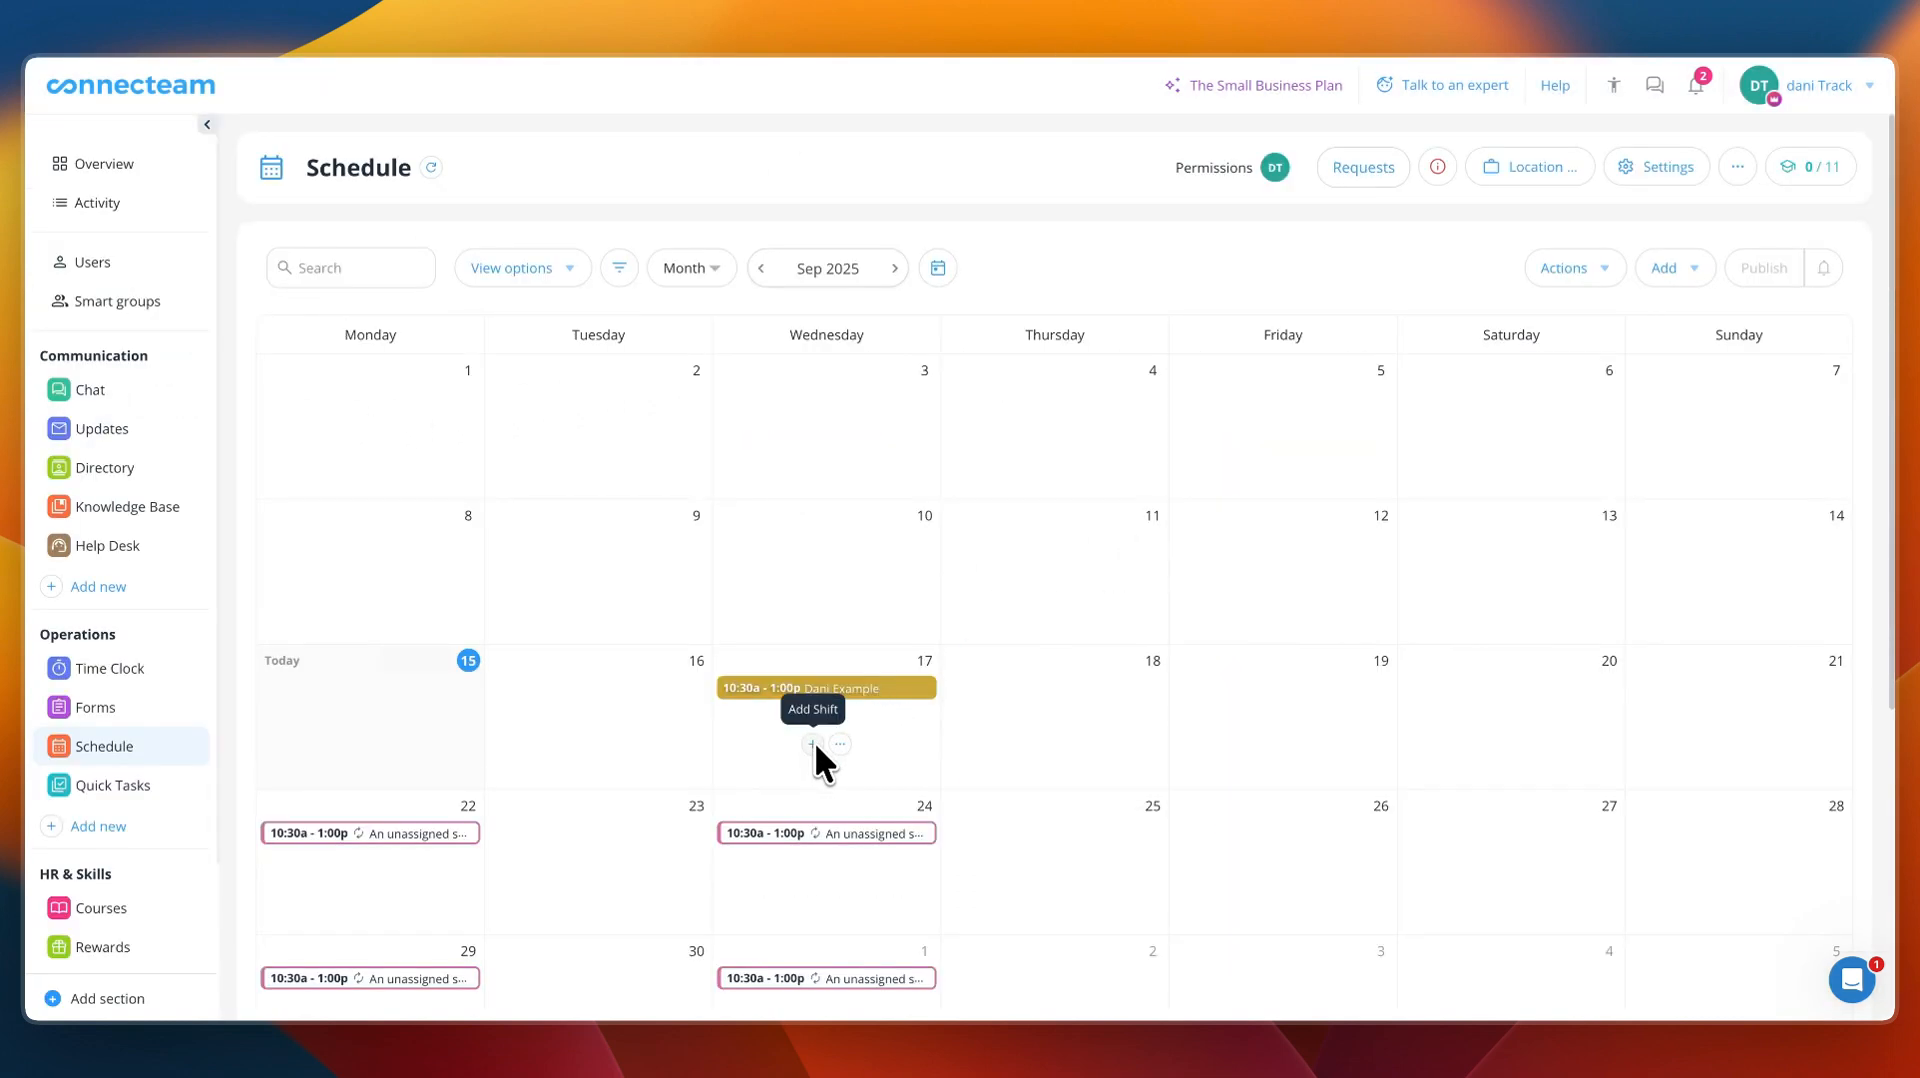
pyautogui.scroll(-1, 819, 732)
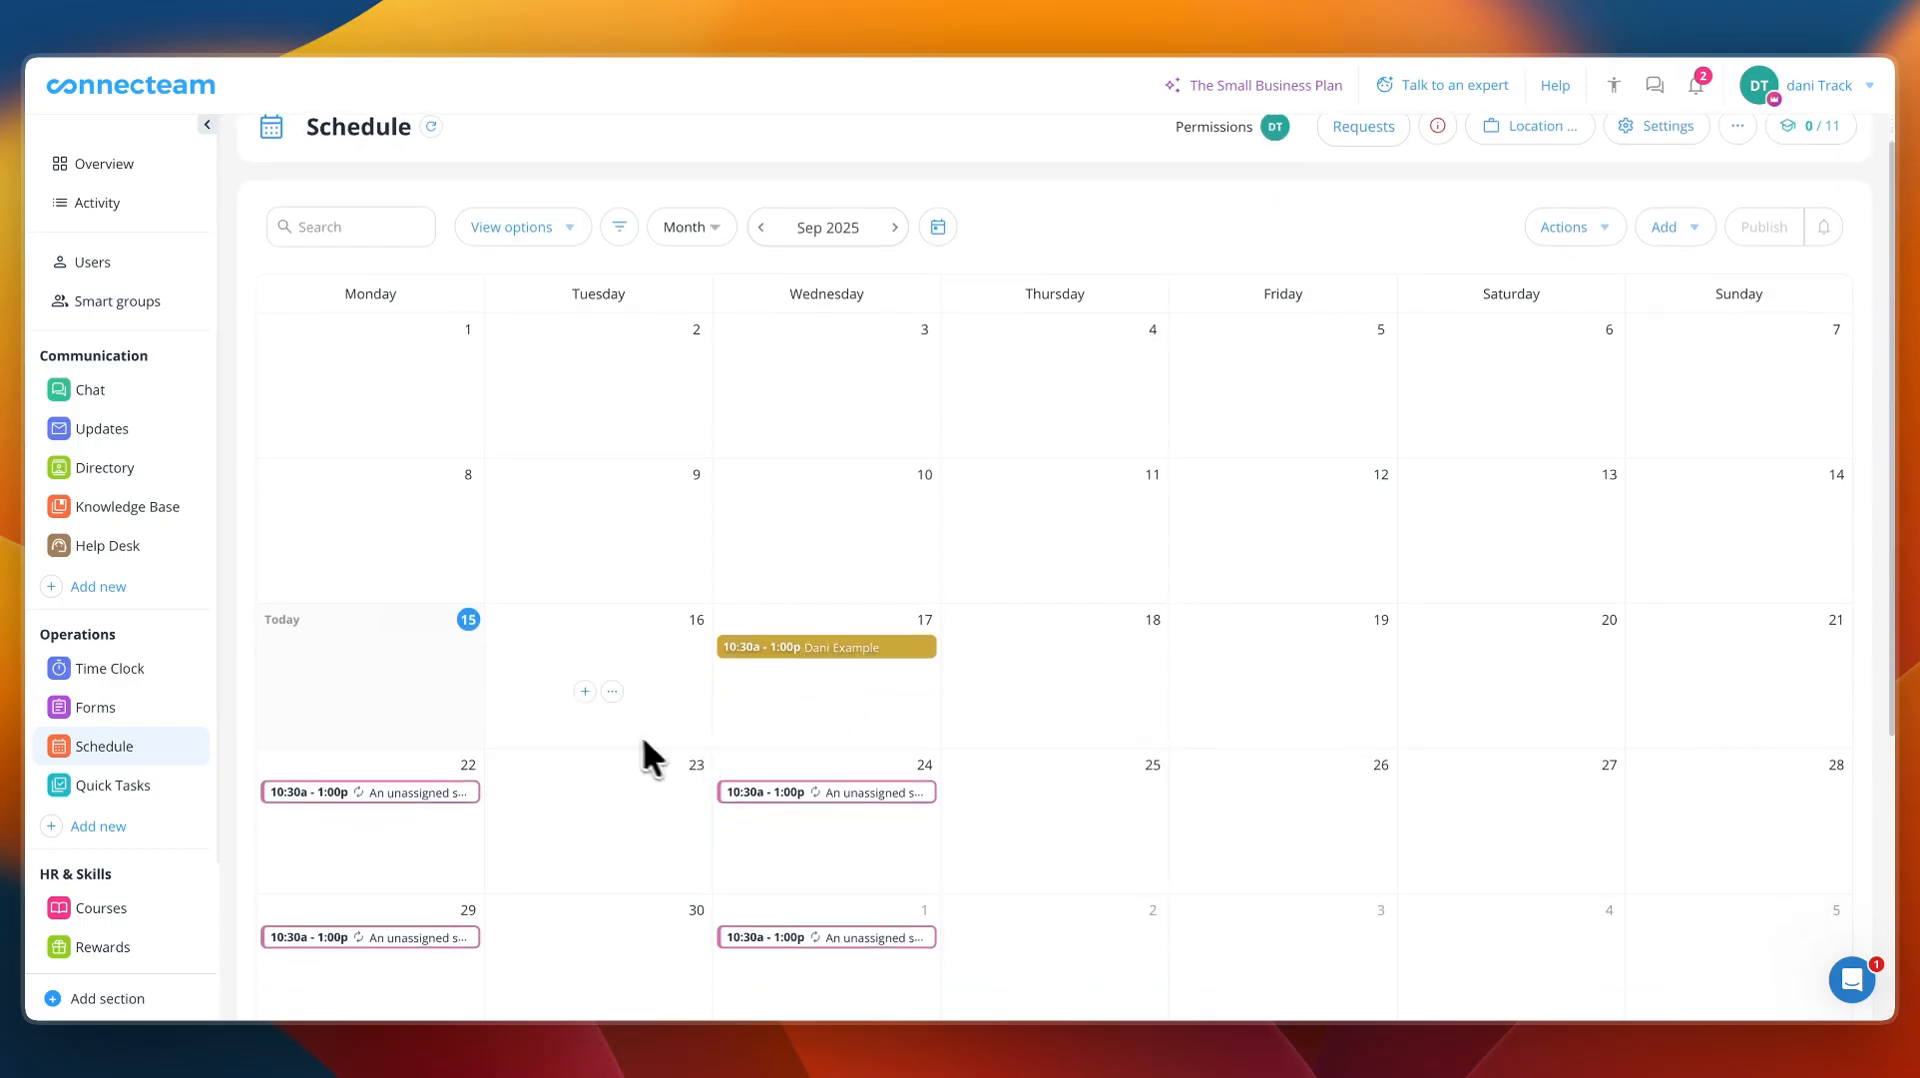
# - Go to Quick Tasks, read its introduction and enter the task list
pyautogui.click(152, 790)
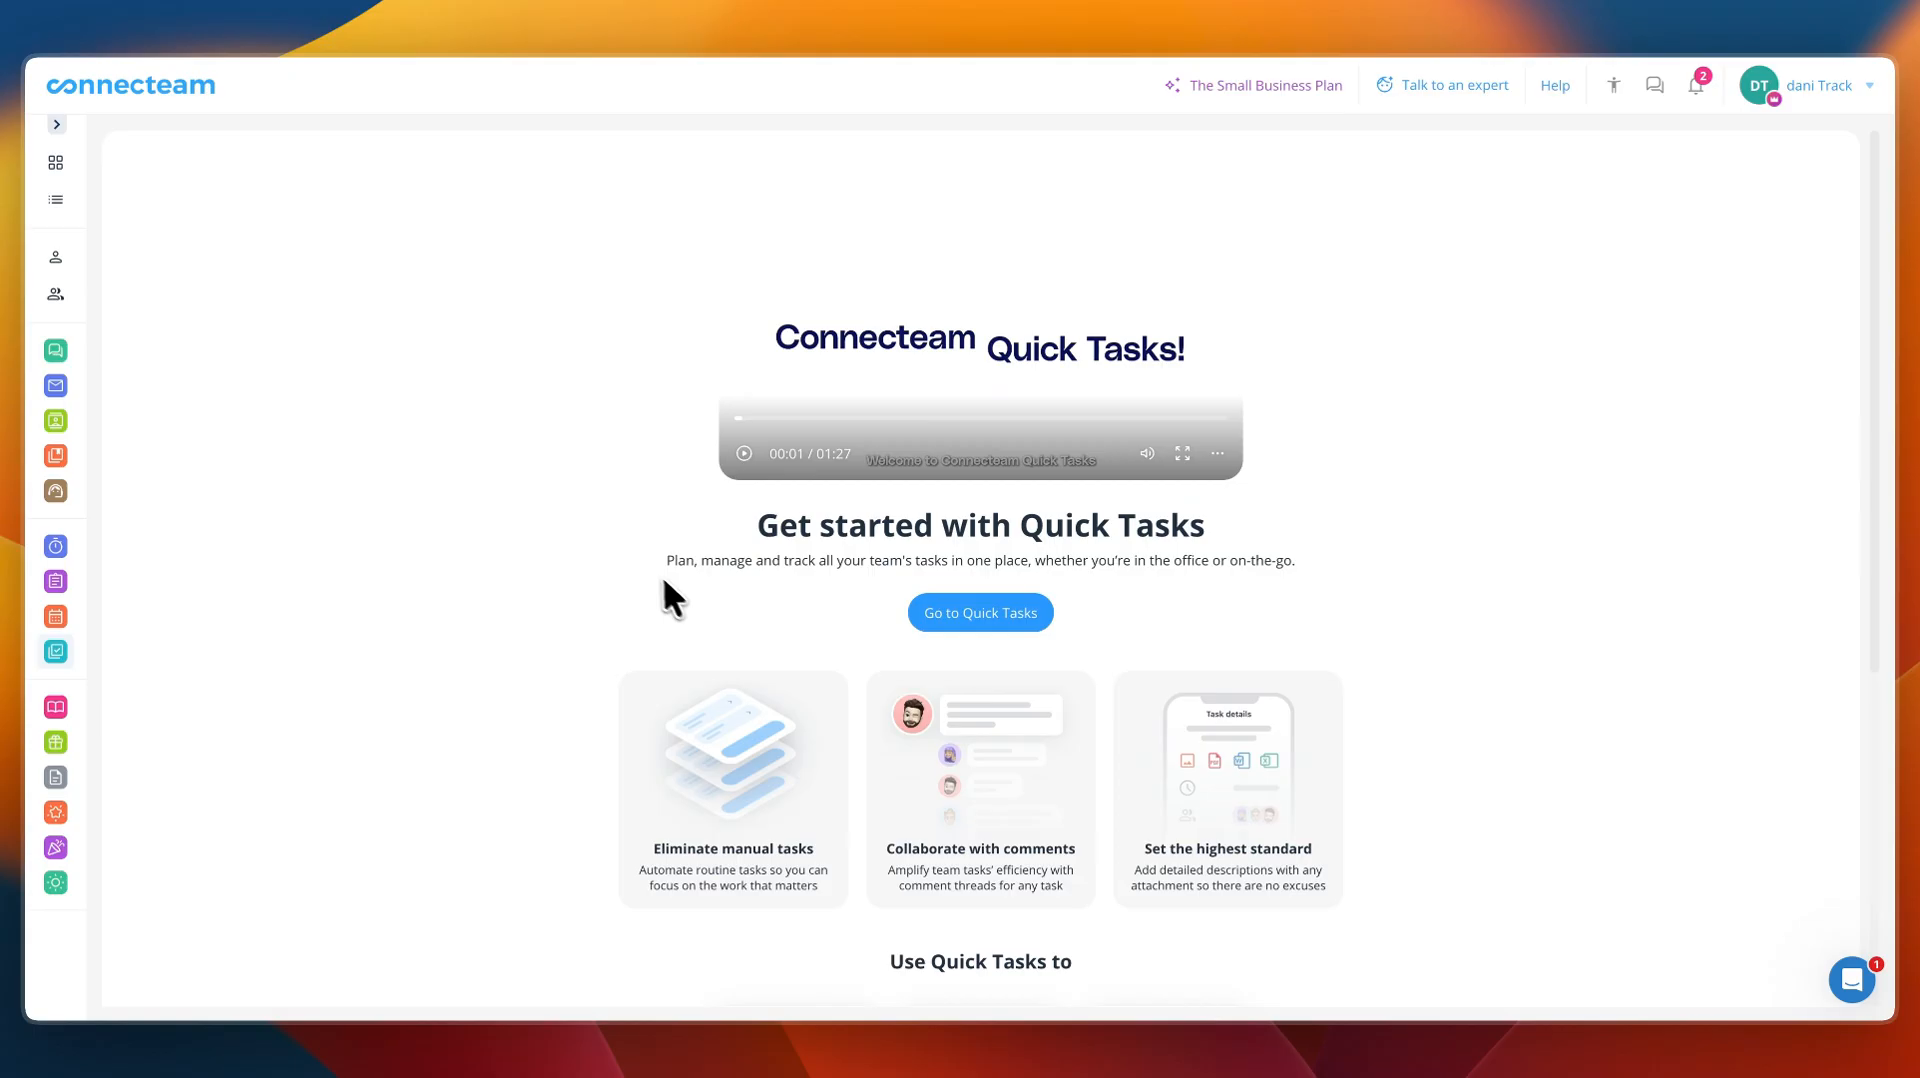
pyautogui.moveTo(665, 566); pyautogui.dragTo(785, 558)
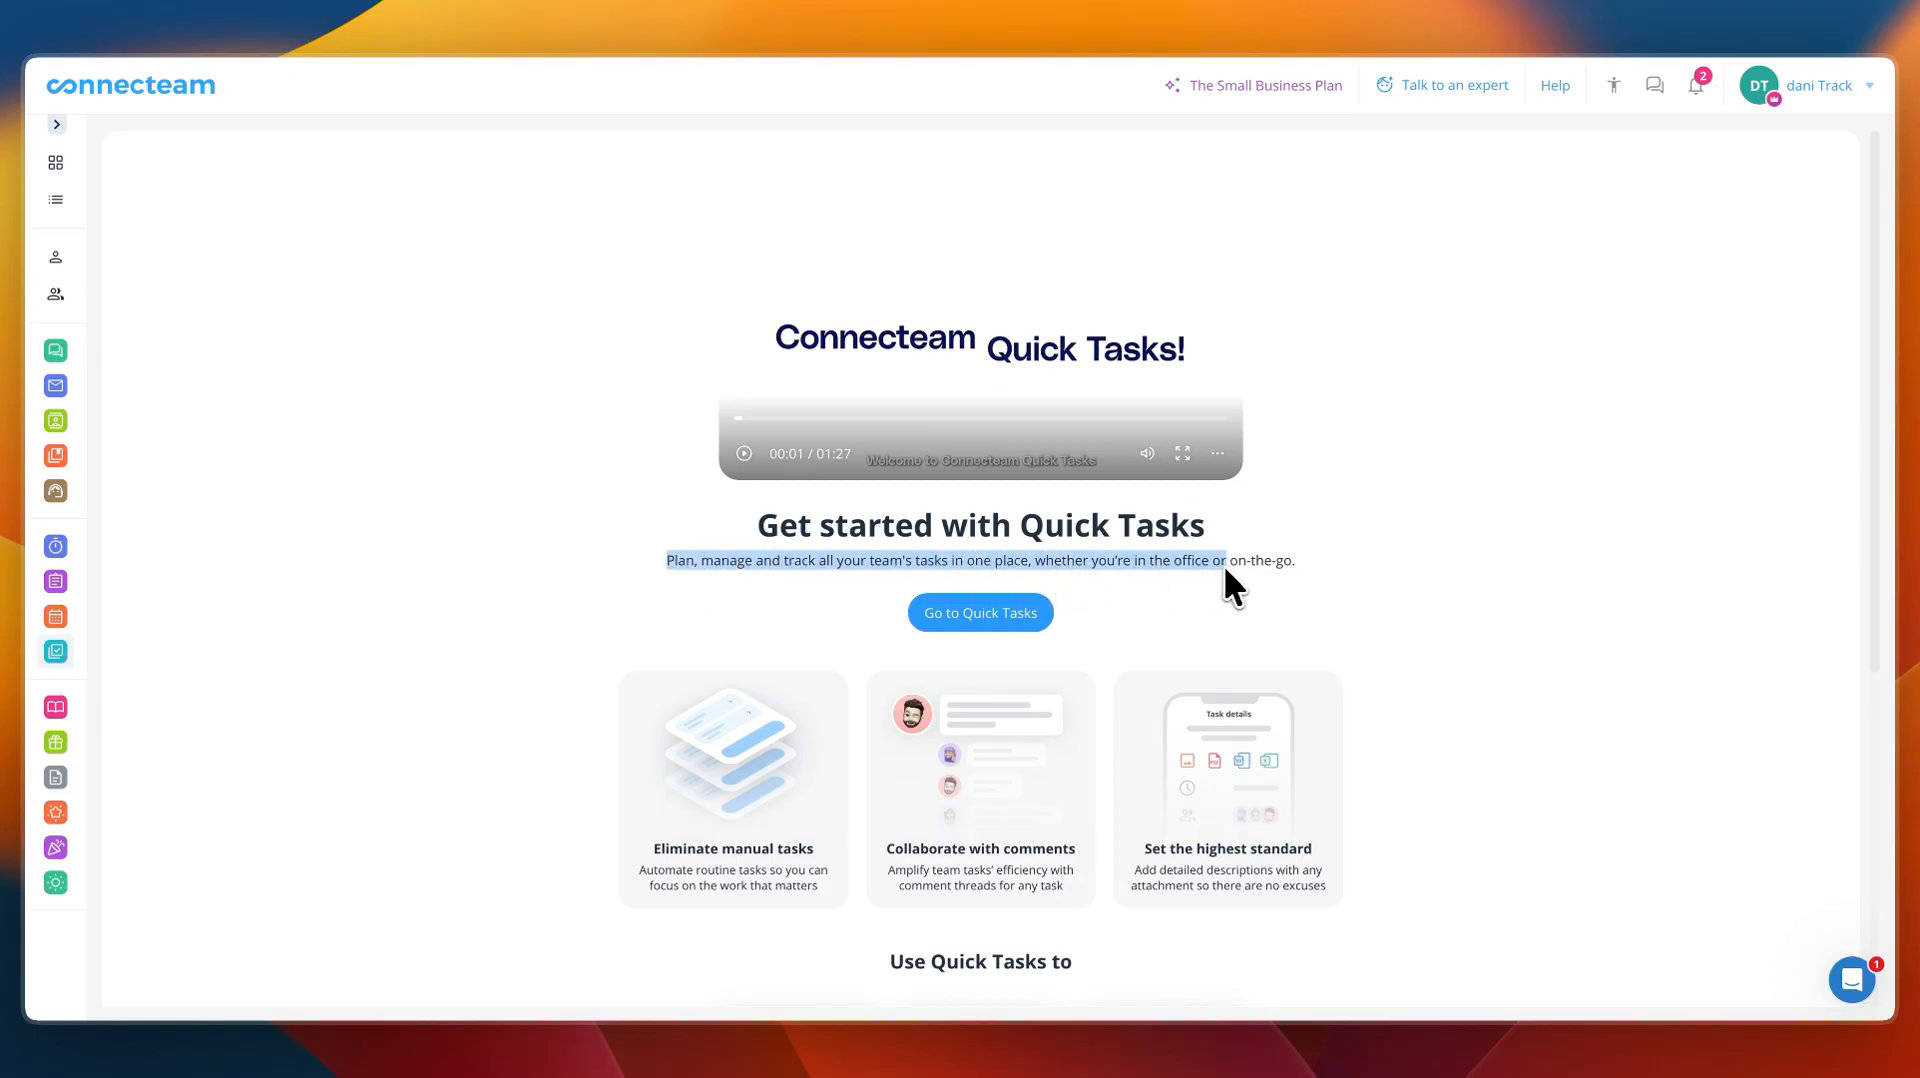
pyautogui.moveTo(1222, 564); pyautogui.dragTo(1314, 568)
pyautogui.click(1313, 567)
pyautogui.click(1016, 604)
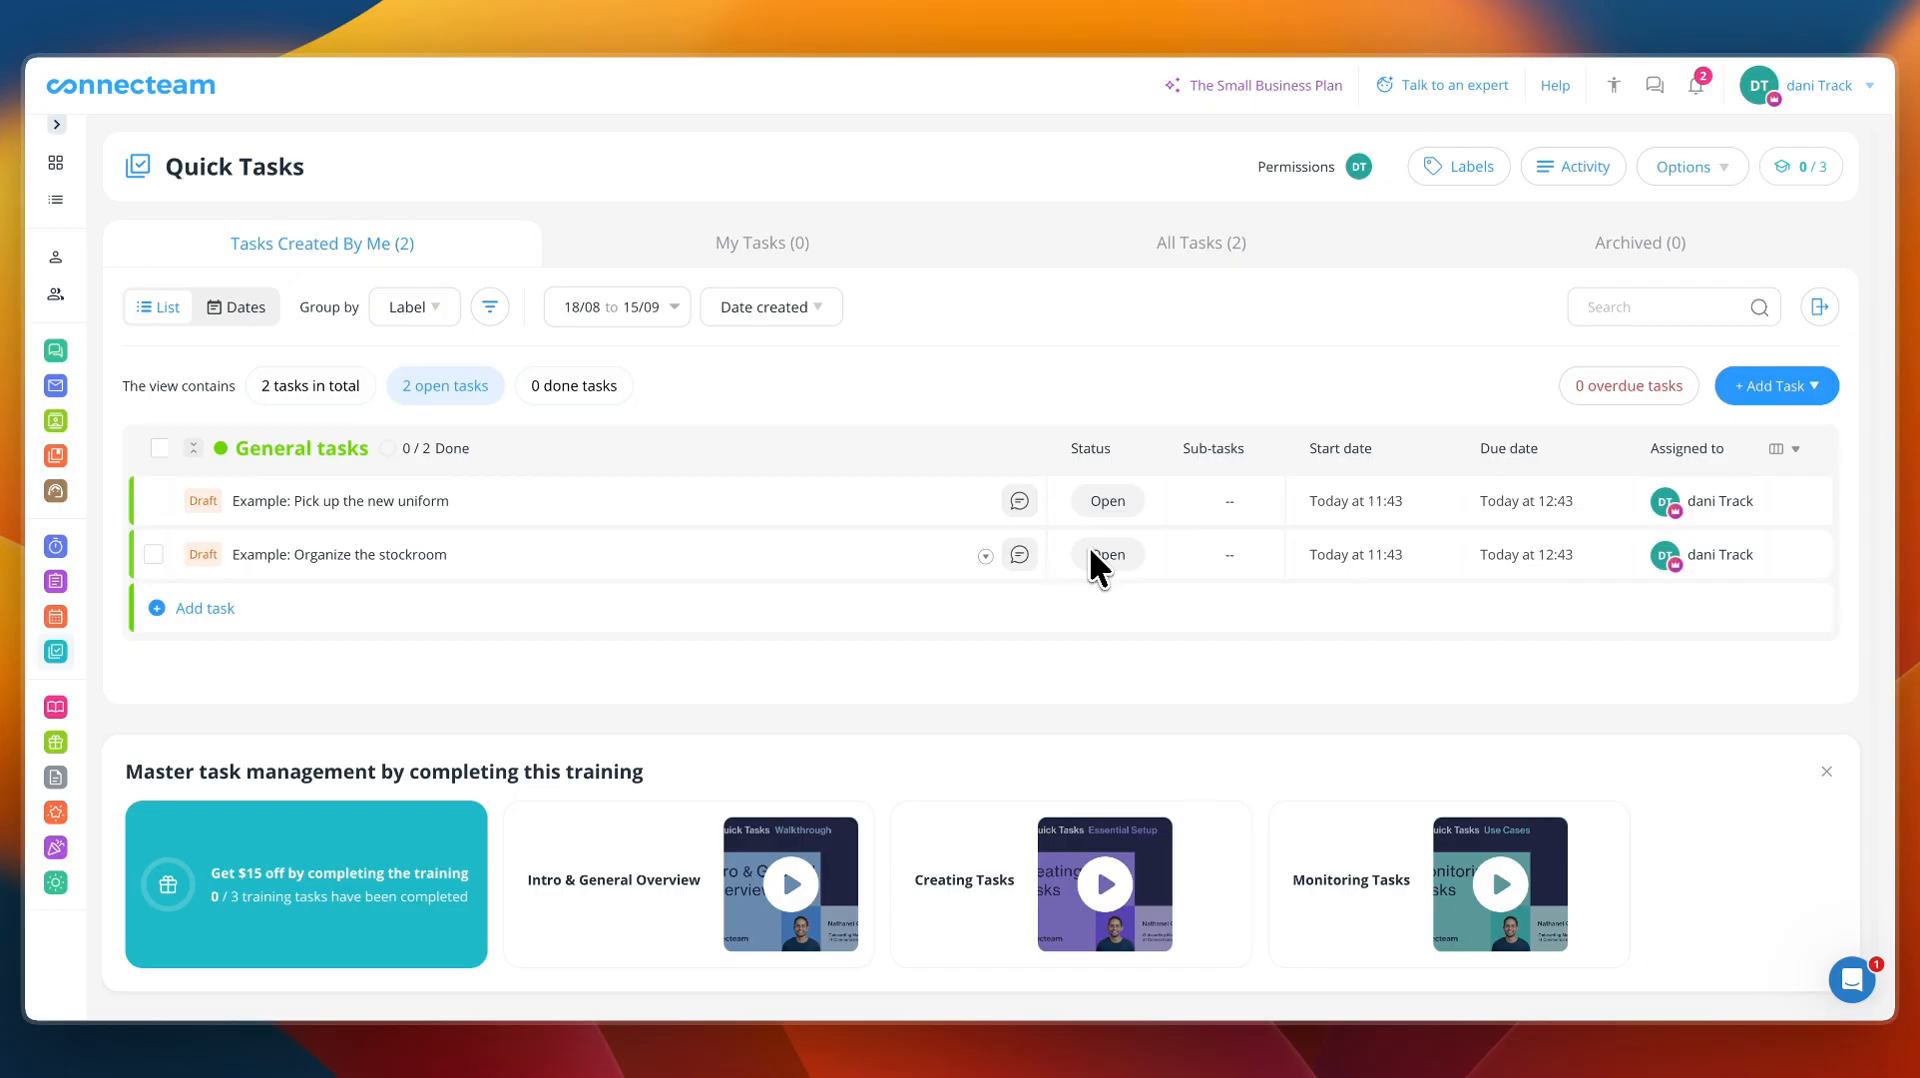
# - Start a new single task titled "Clean equipment"
pyautogui.click(1760, 385)
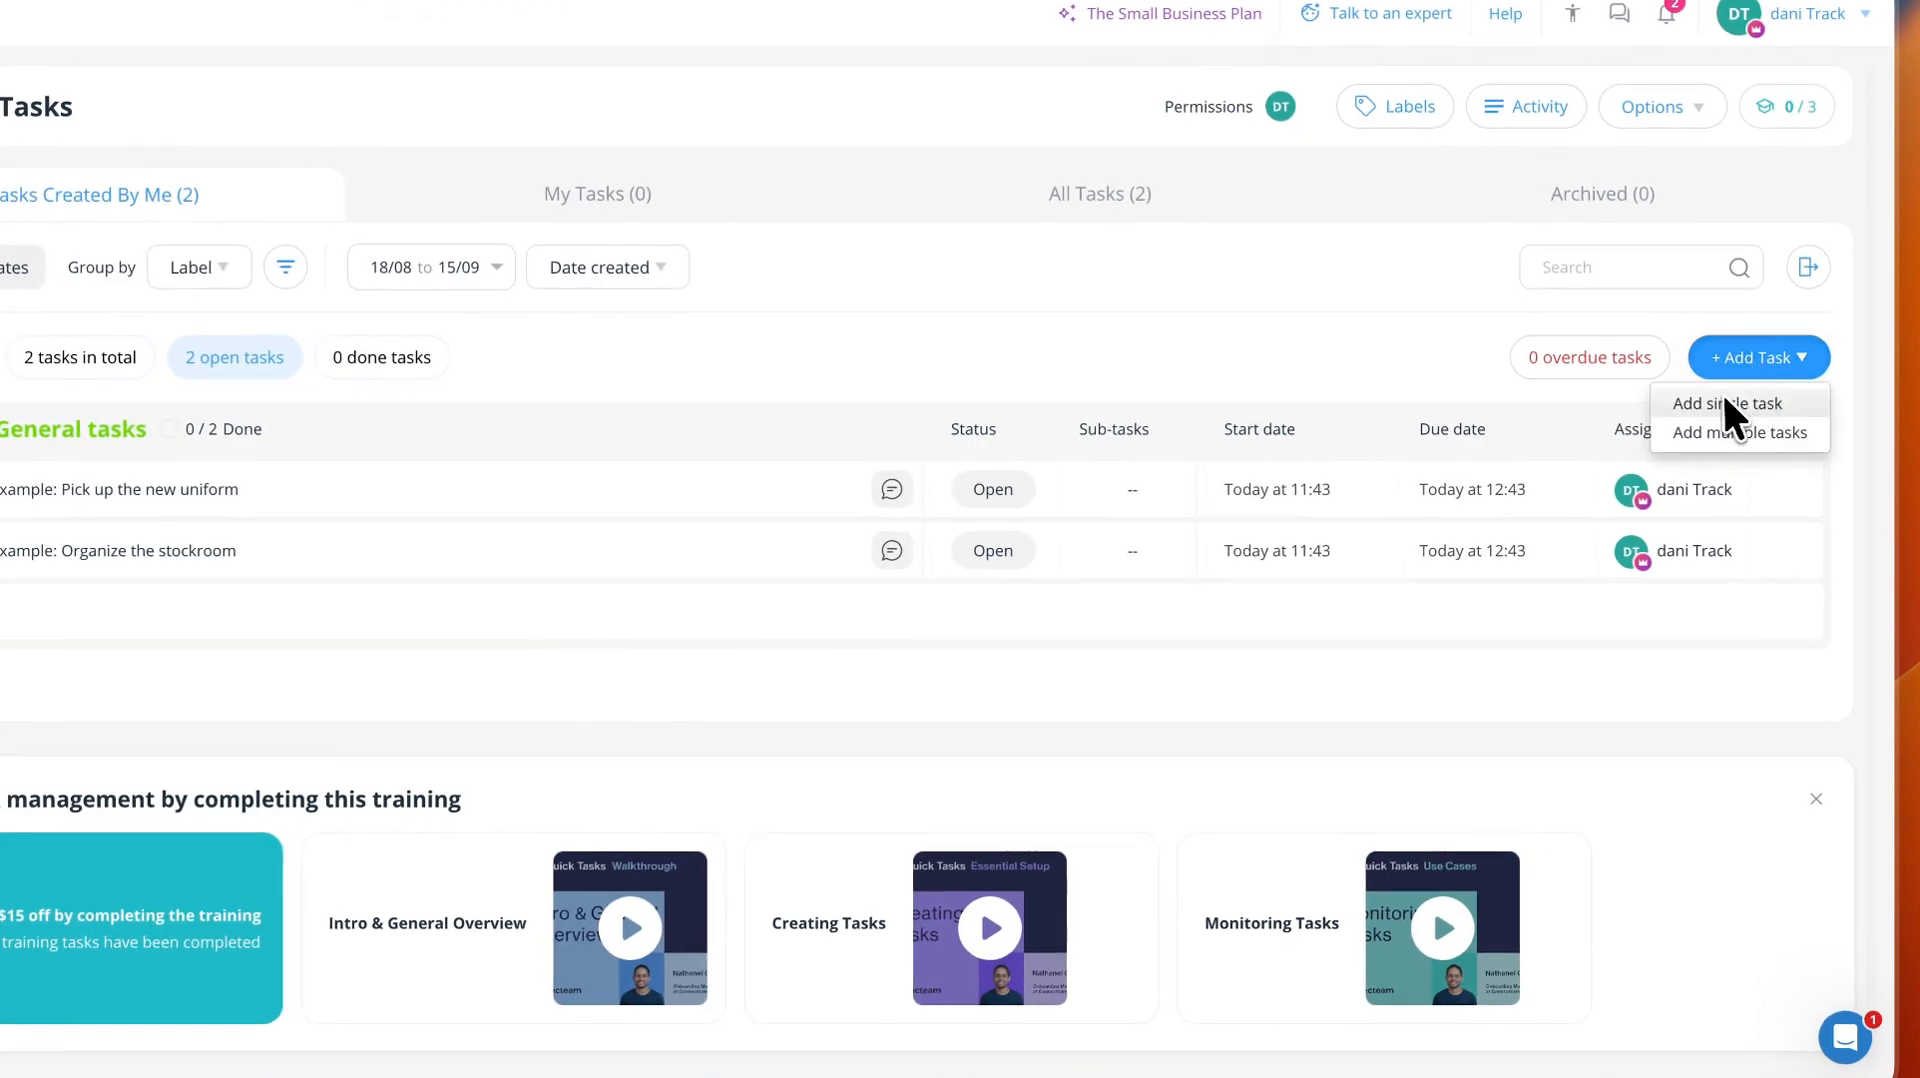
pyautogui.click(1743, 404)
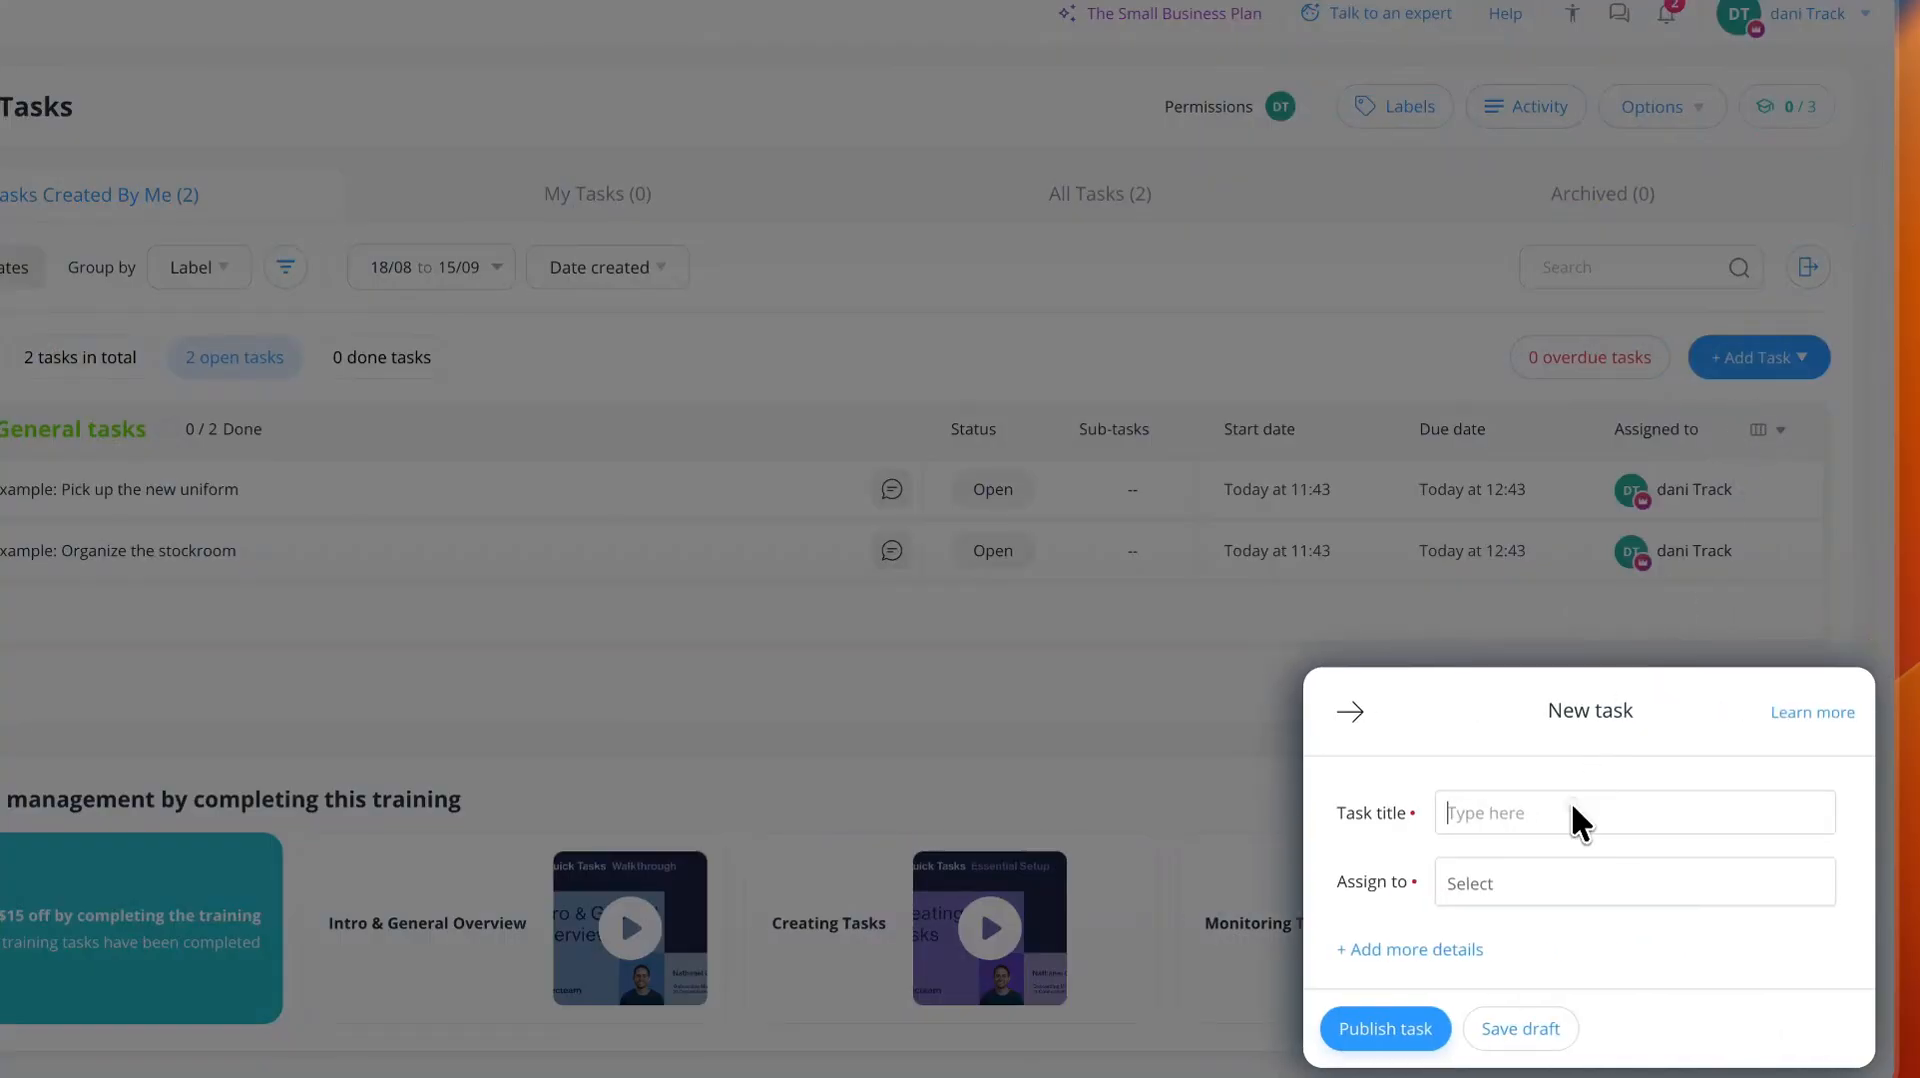
pyautogui.write('Clean equipme')
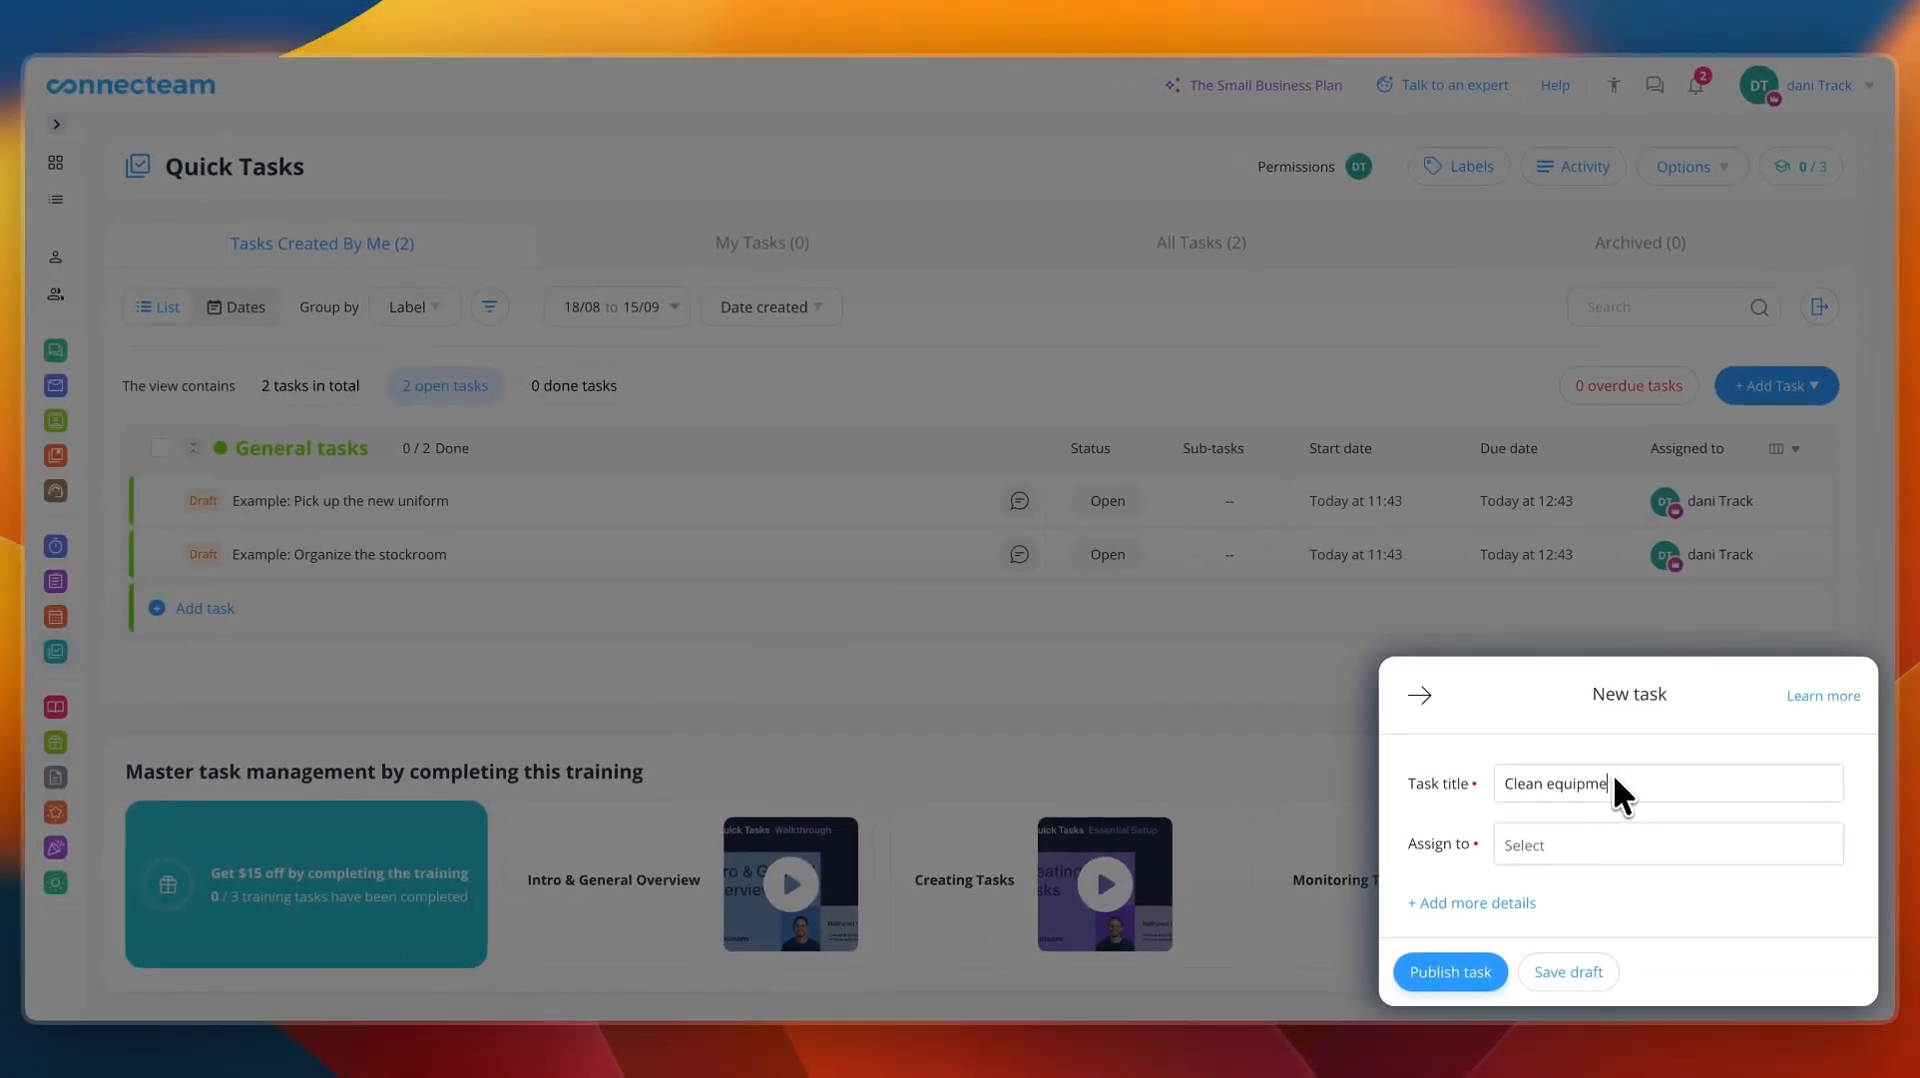
pyautogui.write('nt')
# - Assign the new task to the sample user, expand its additional details and publish it as a one-off task
pyautogui.click(1664, 848)
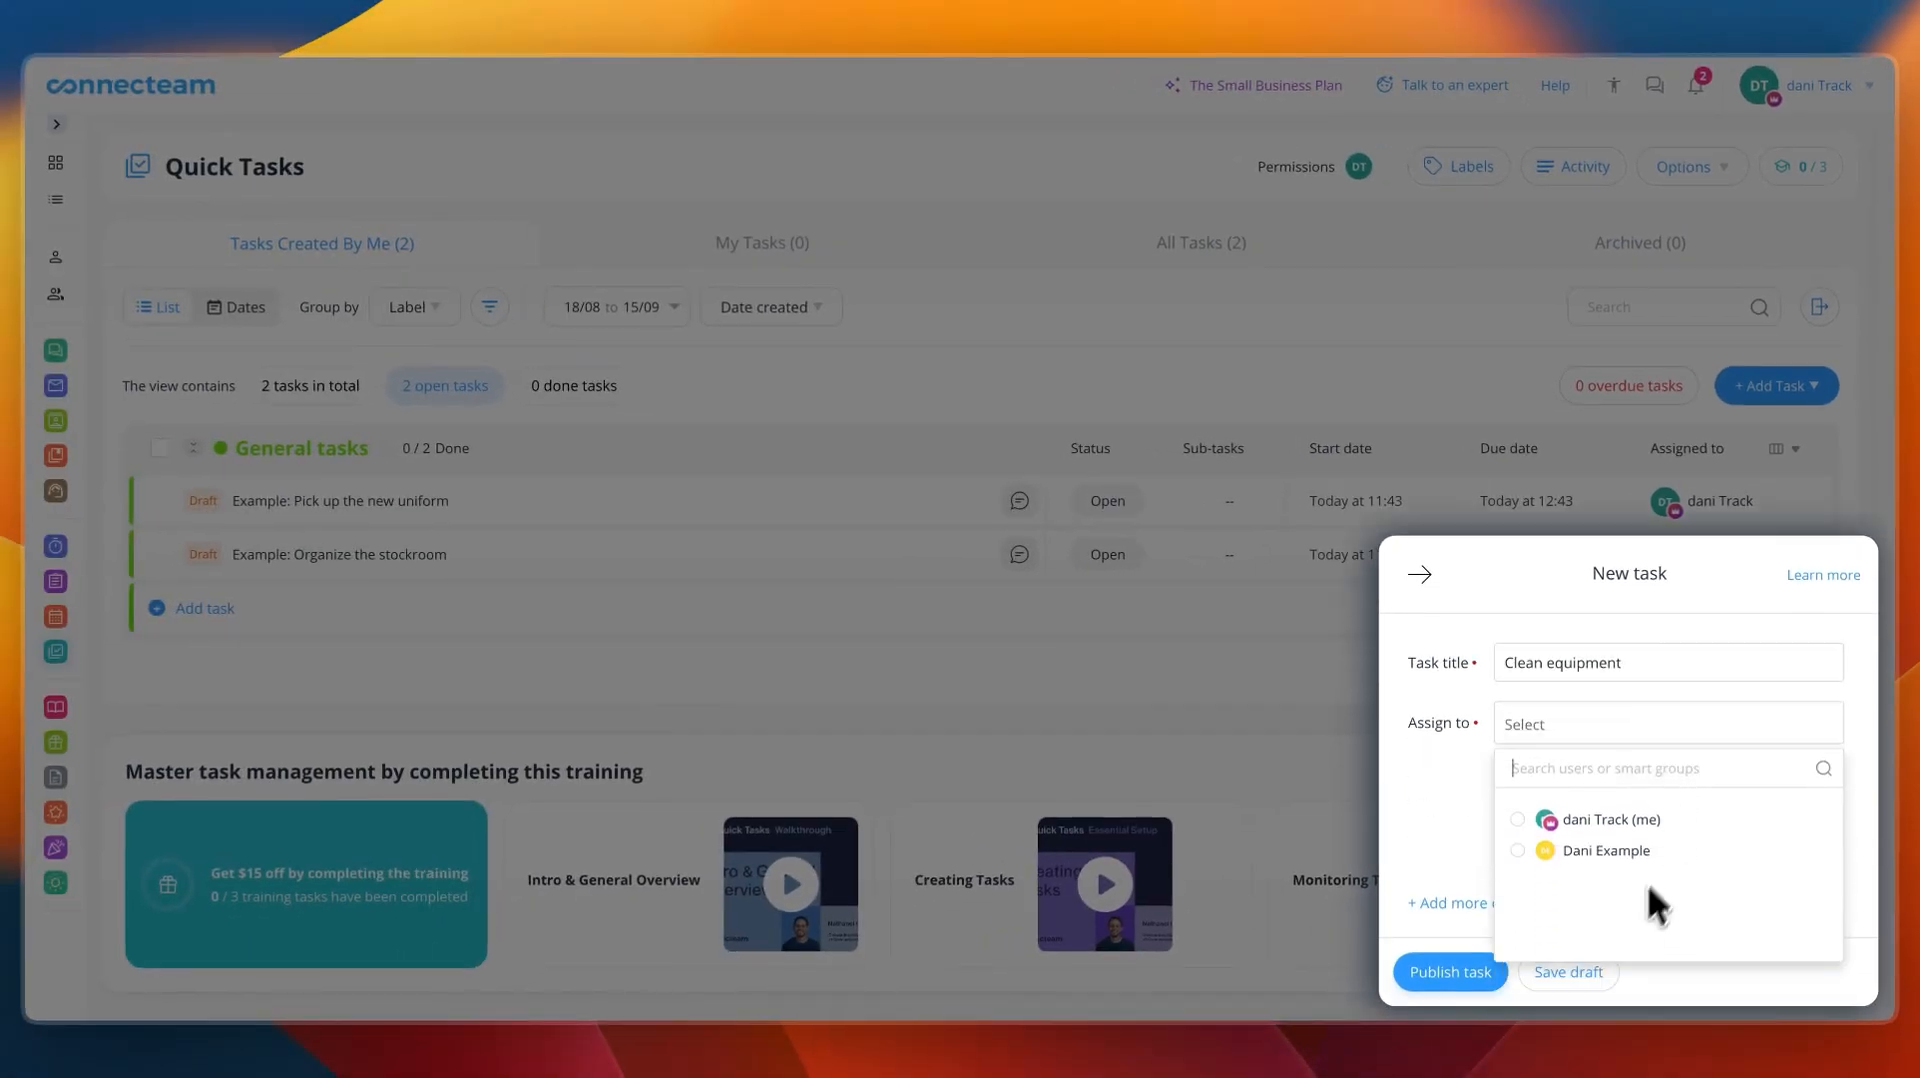
pyautogui.click(1648, 848)
pyautogui.click(1410, 845)
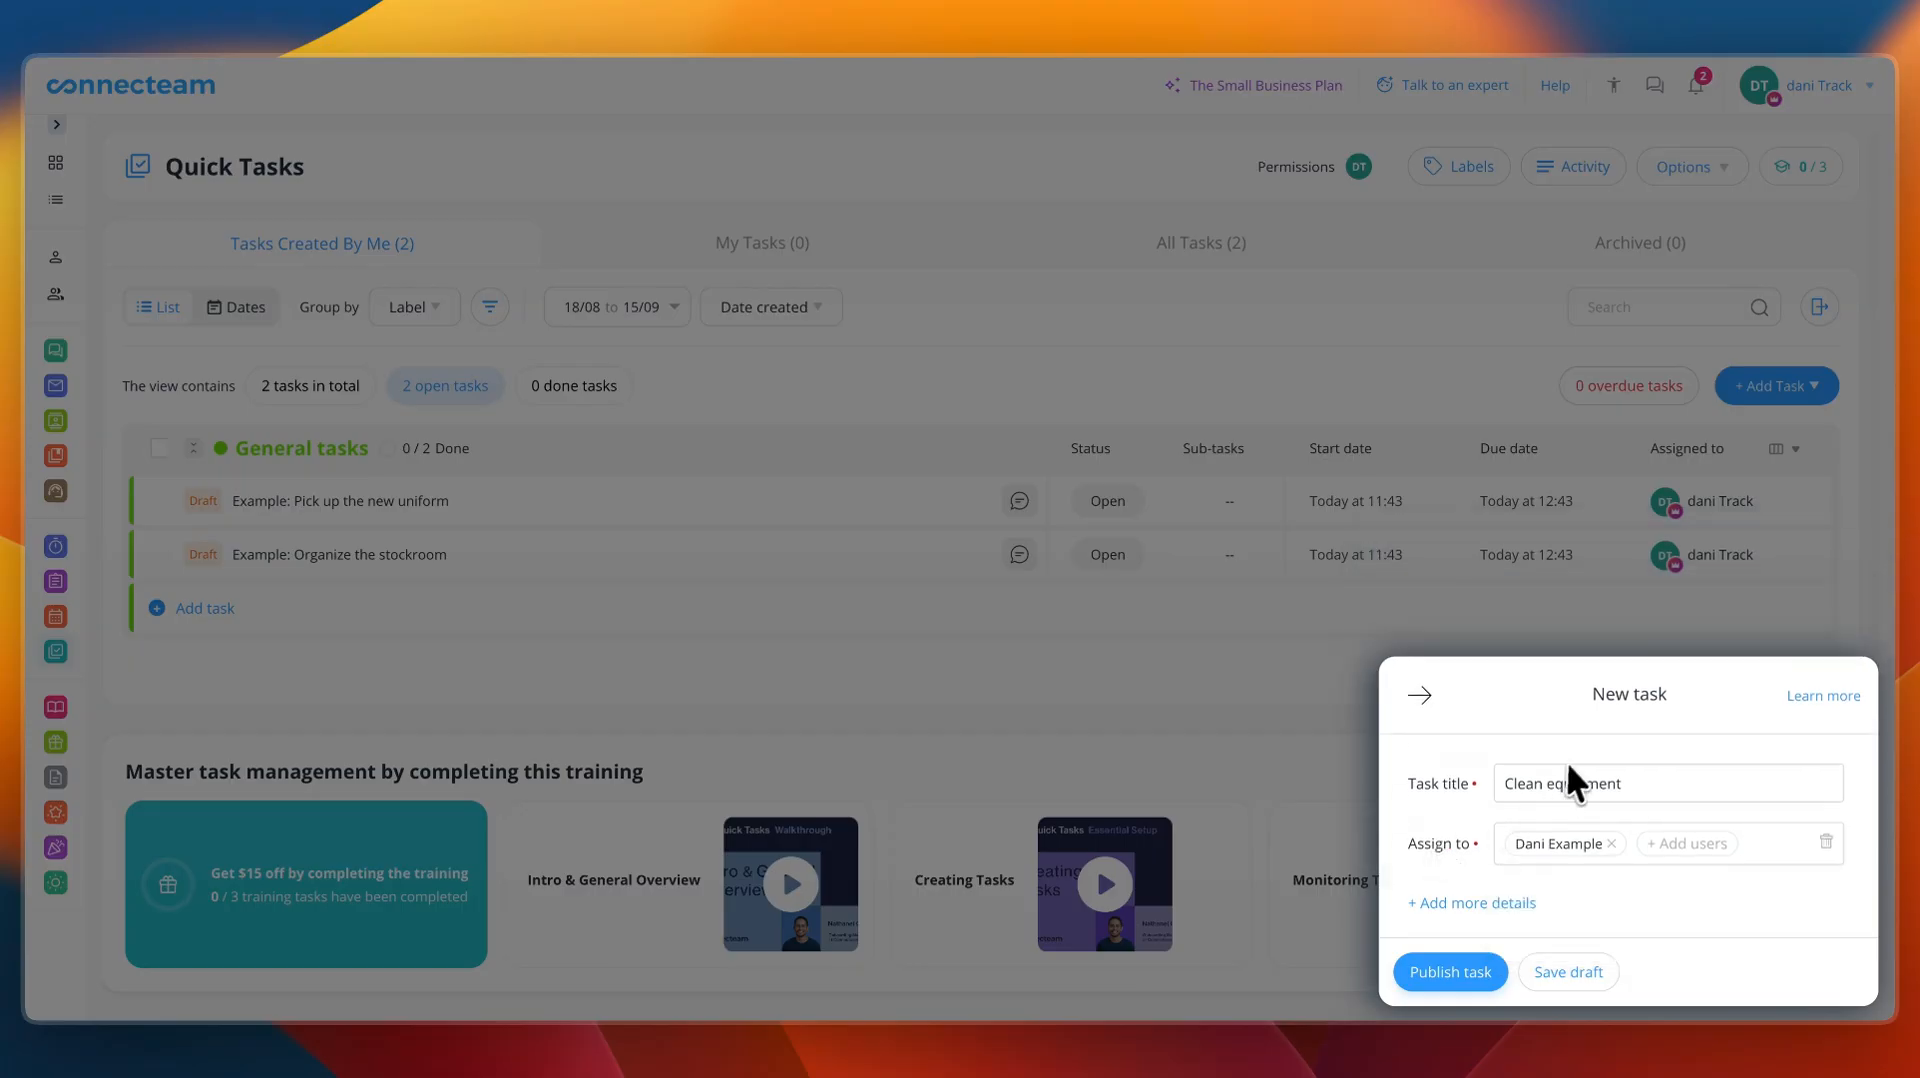
pyautogui.click(1496, 901)
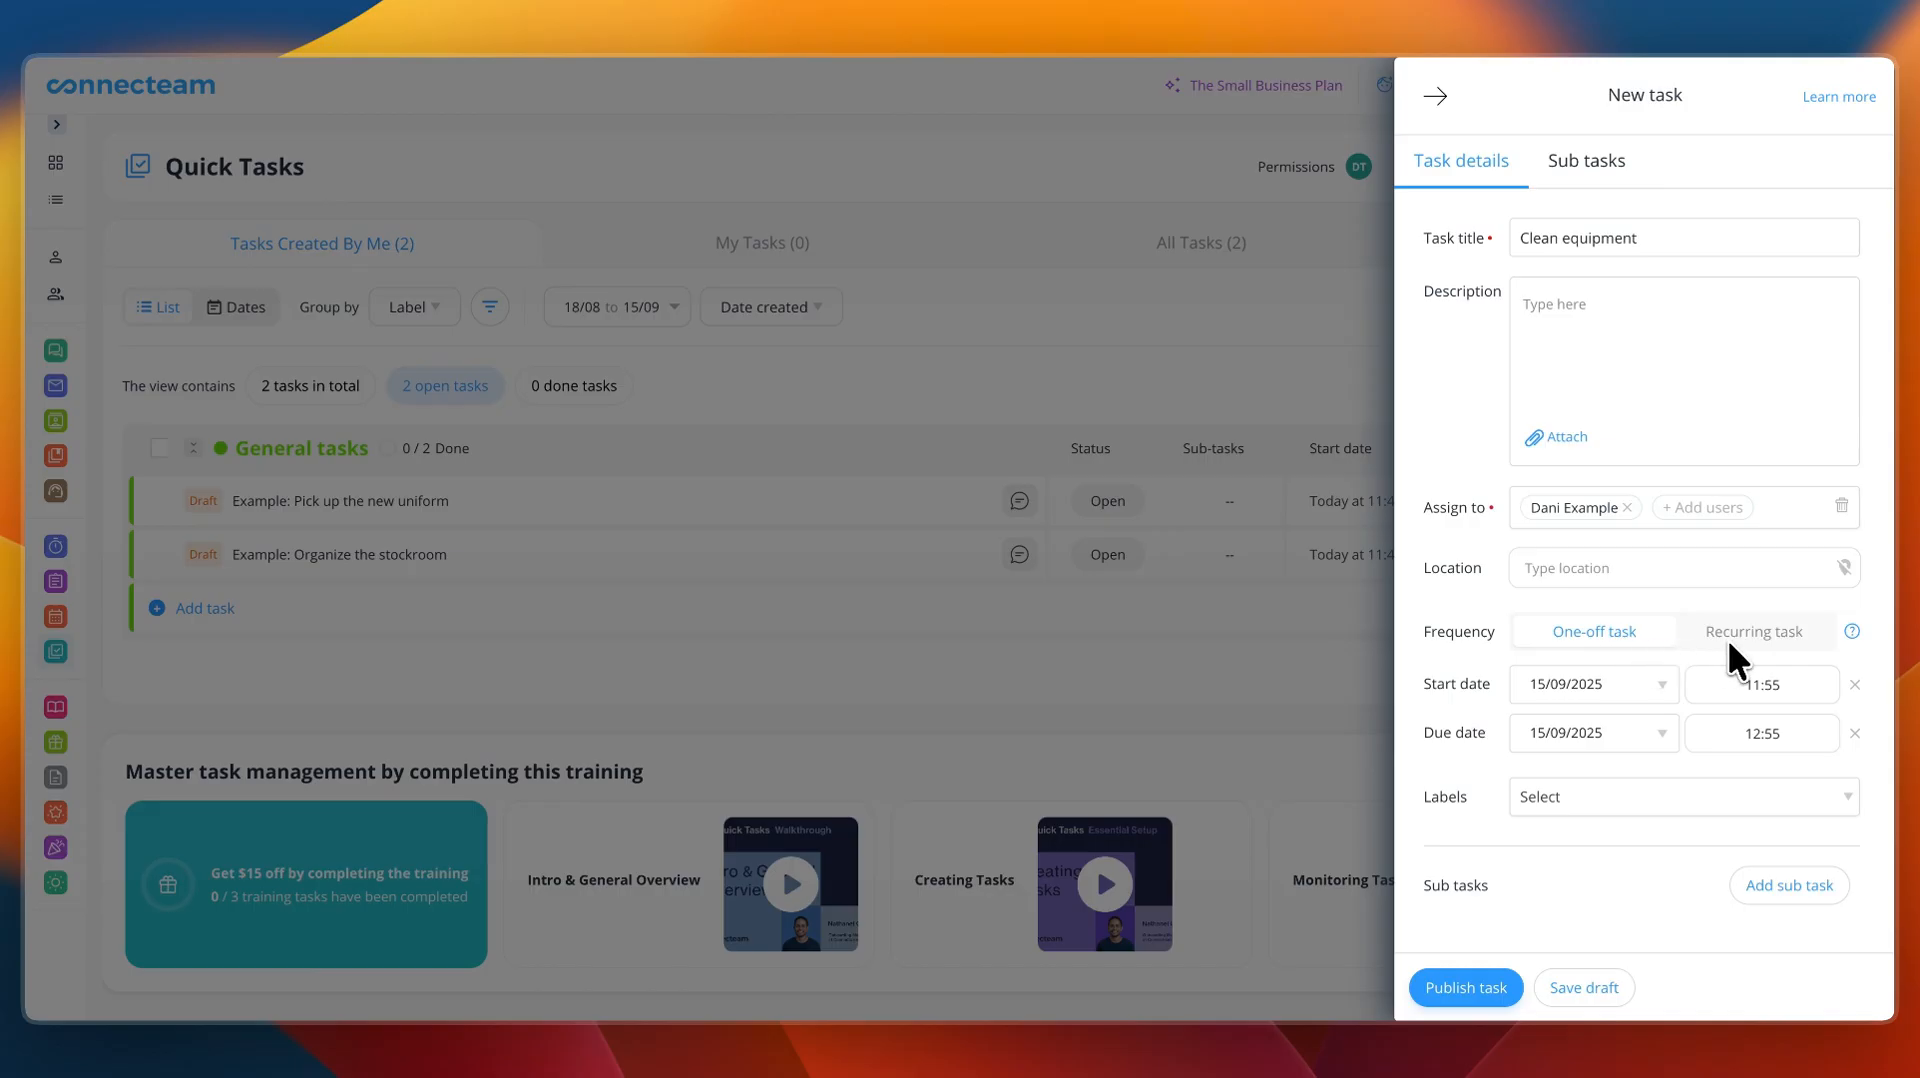
pyautogui.click(1484, 983)
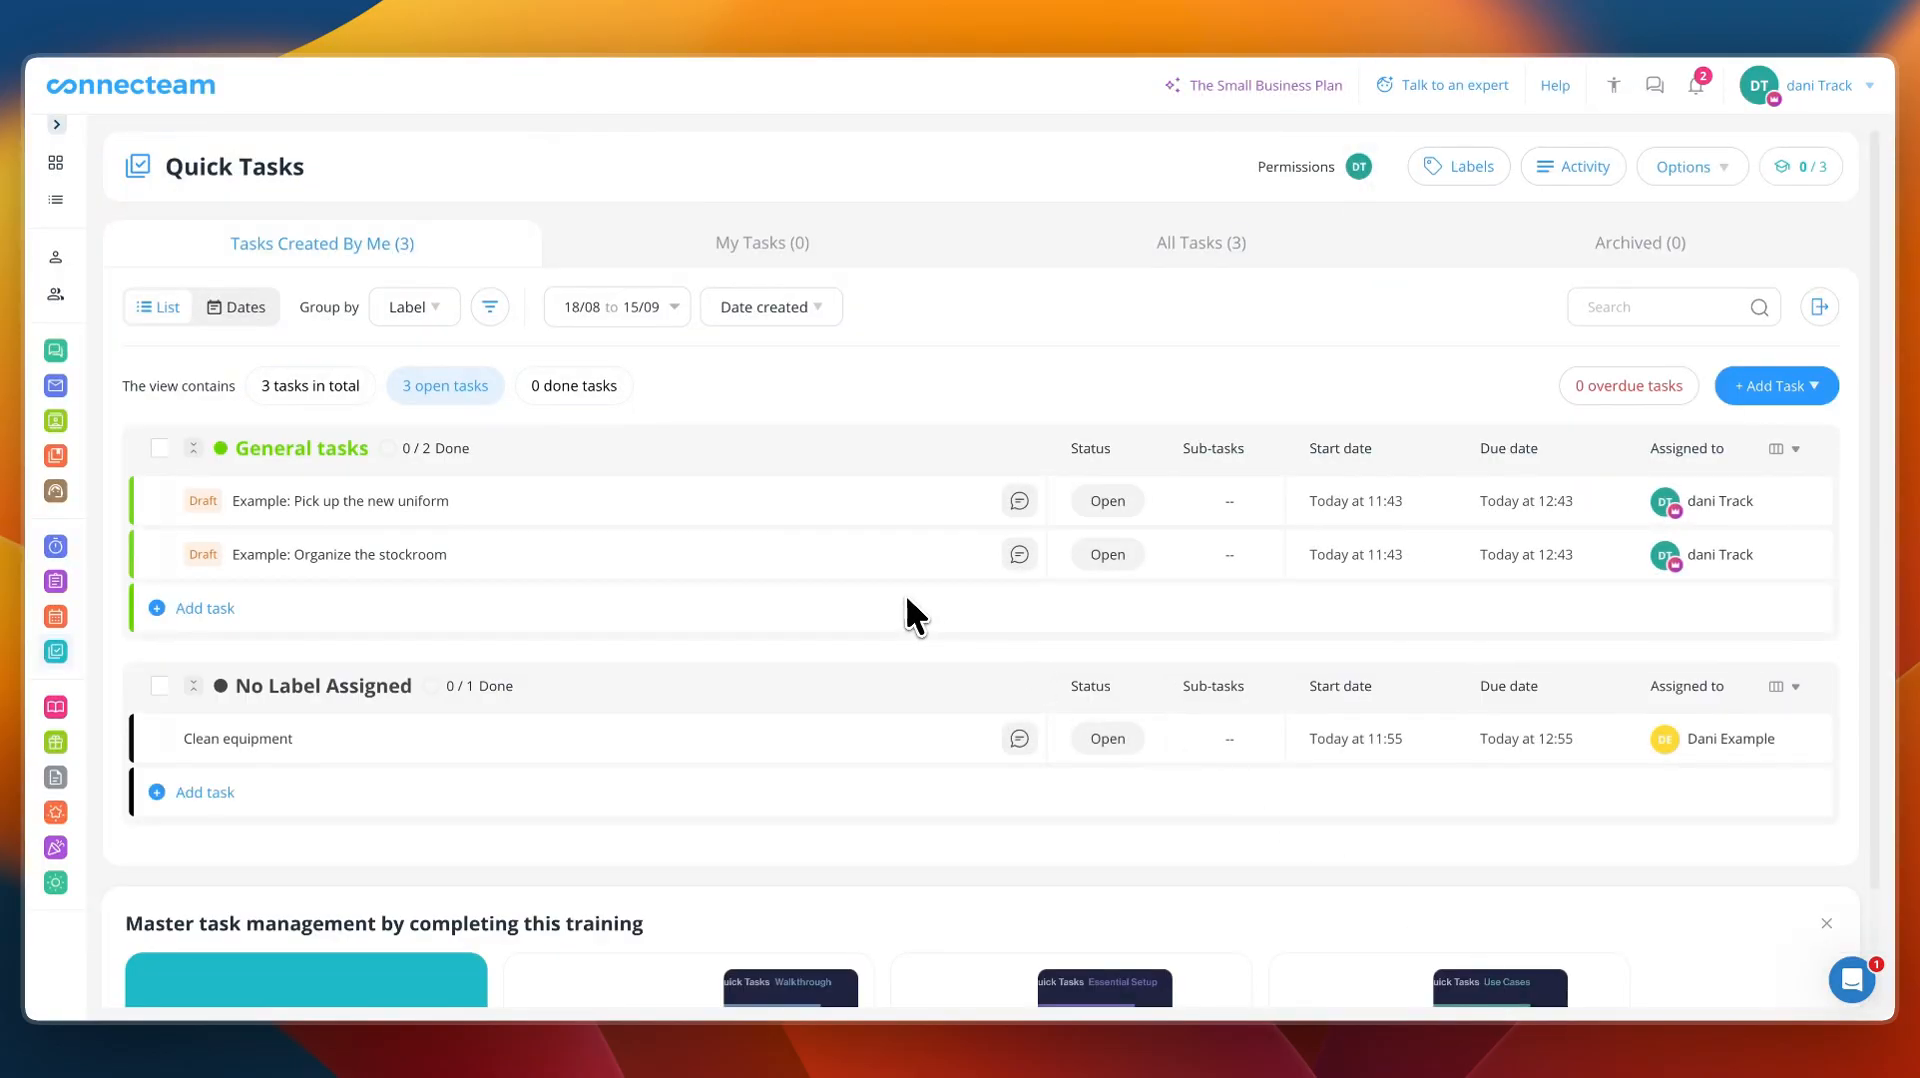
# - View the details of the Clean equipment task, close them and expand the full navigation list
pyautogui.click(1707, 744)
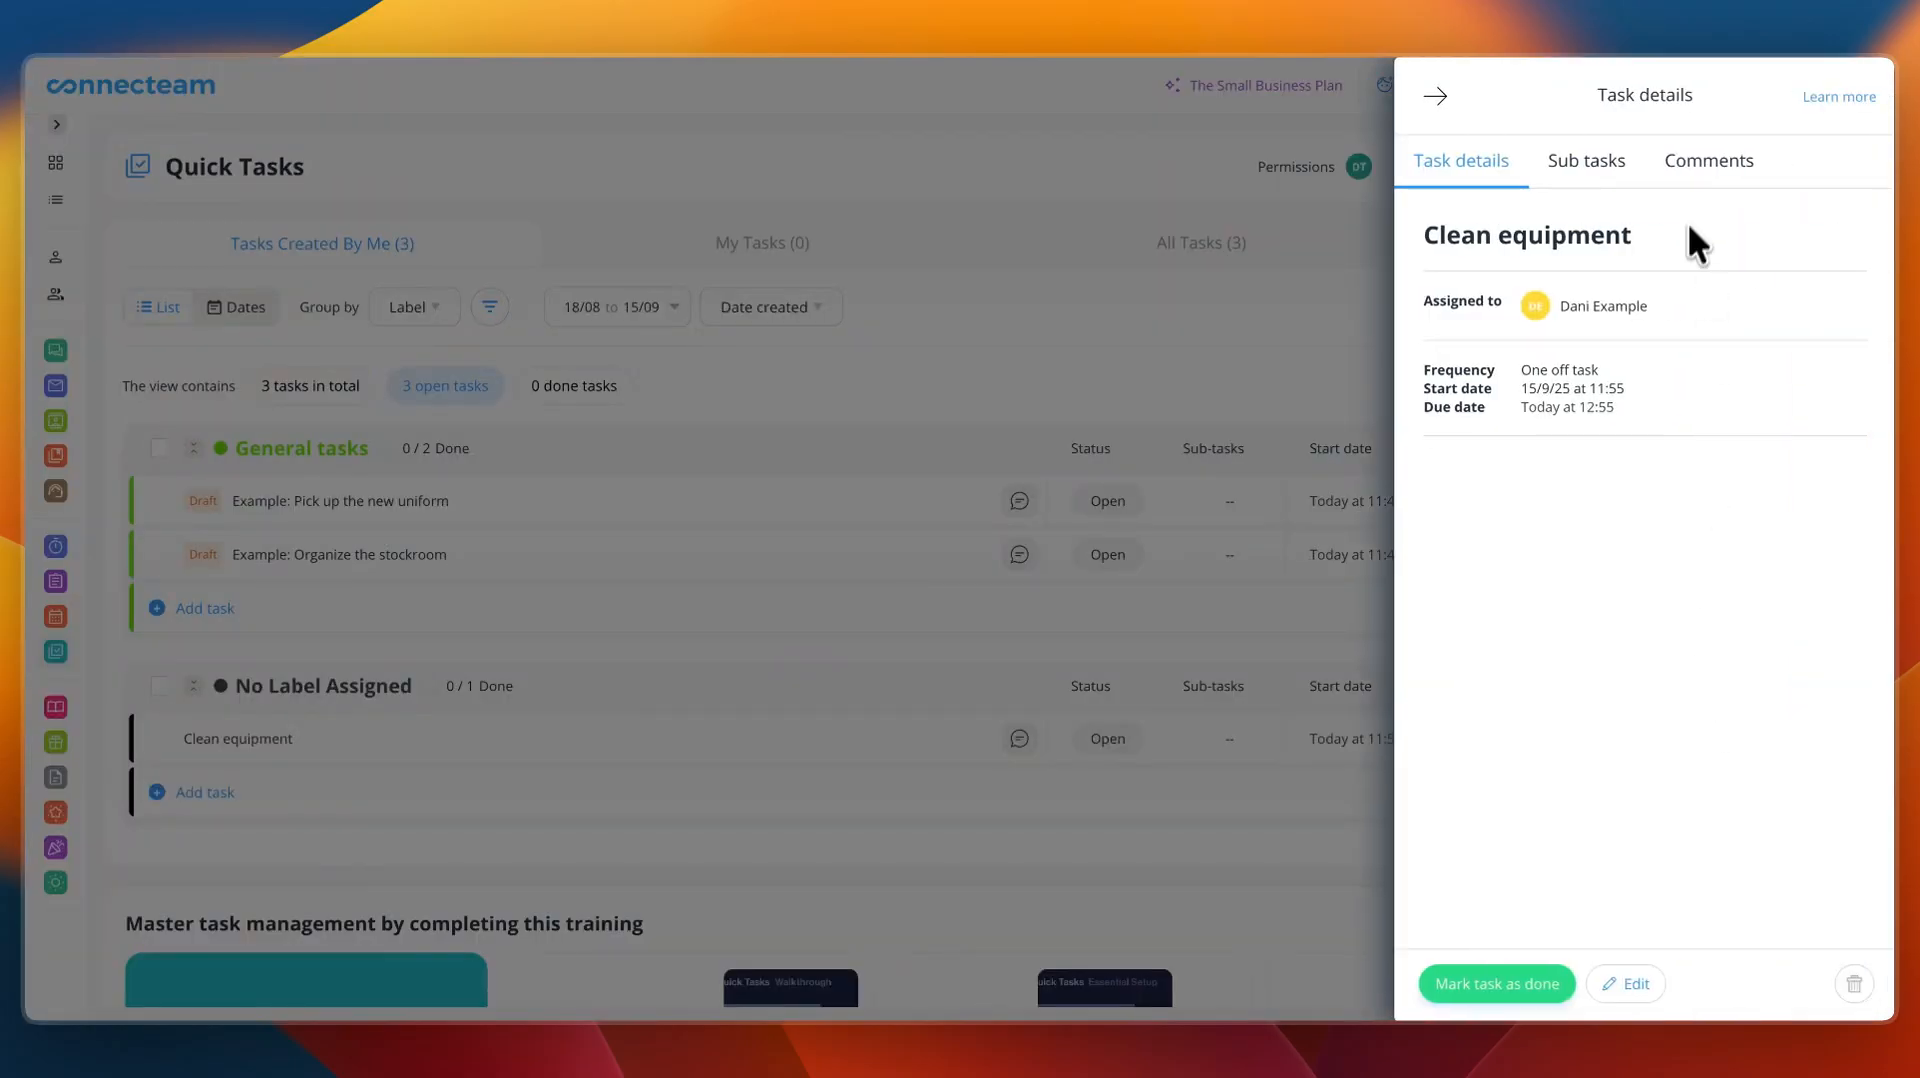
pyautogui.click(1156, 270)
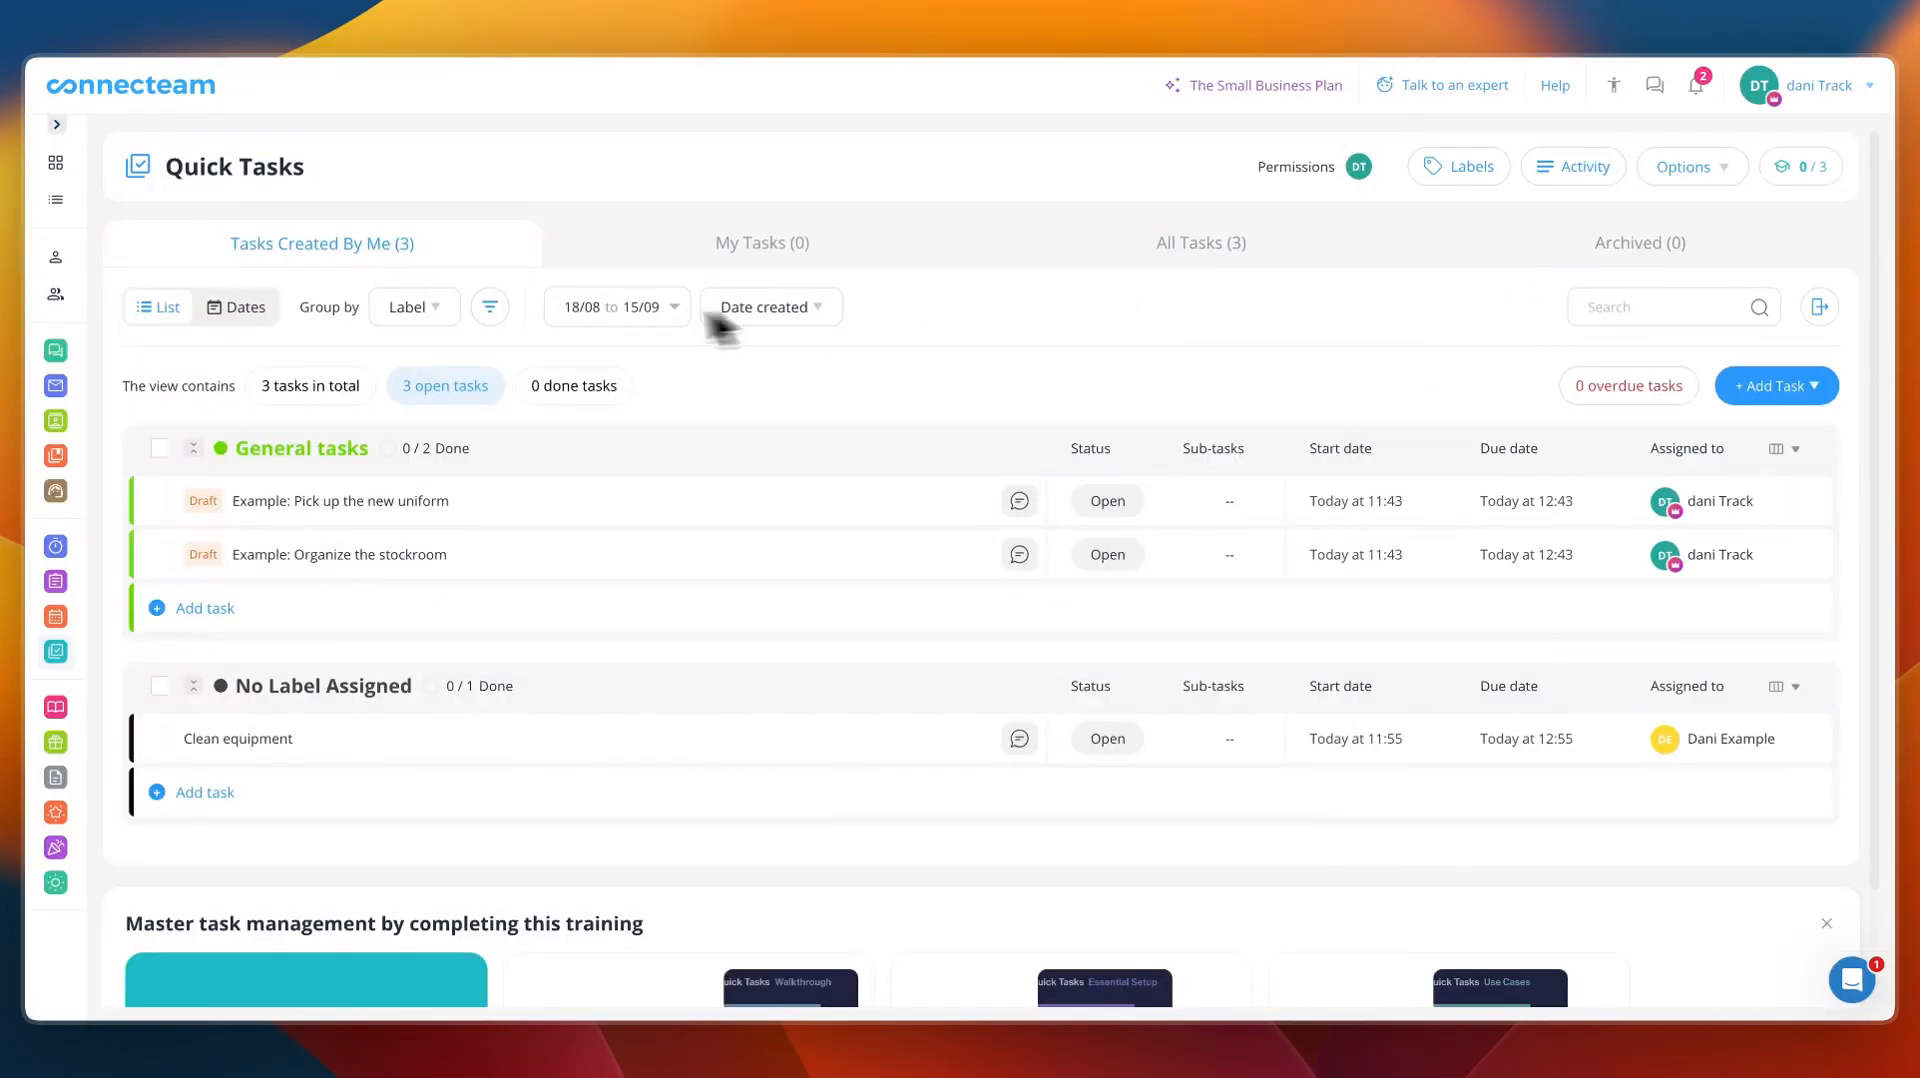
pyautogui.click(55, 124)
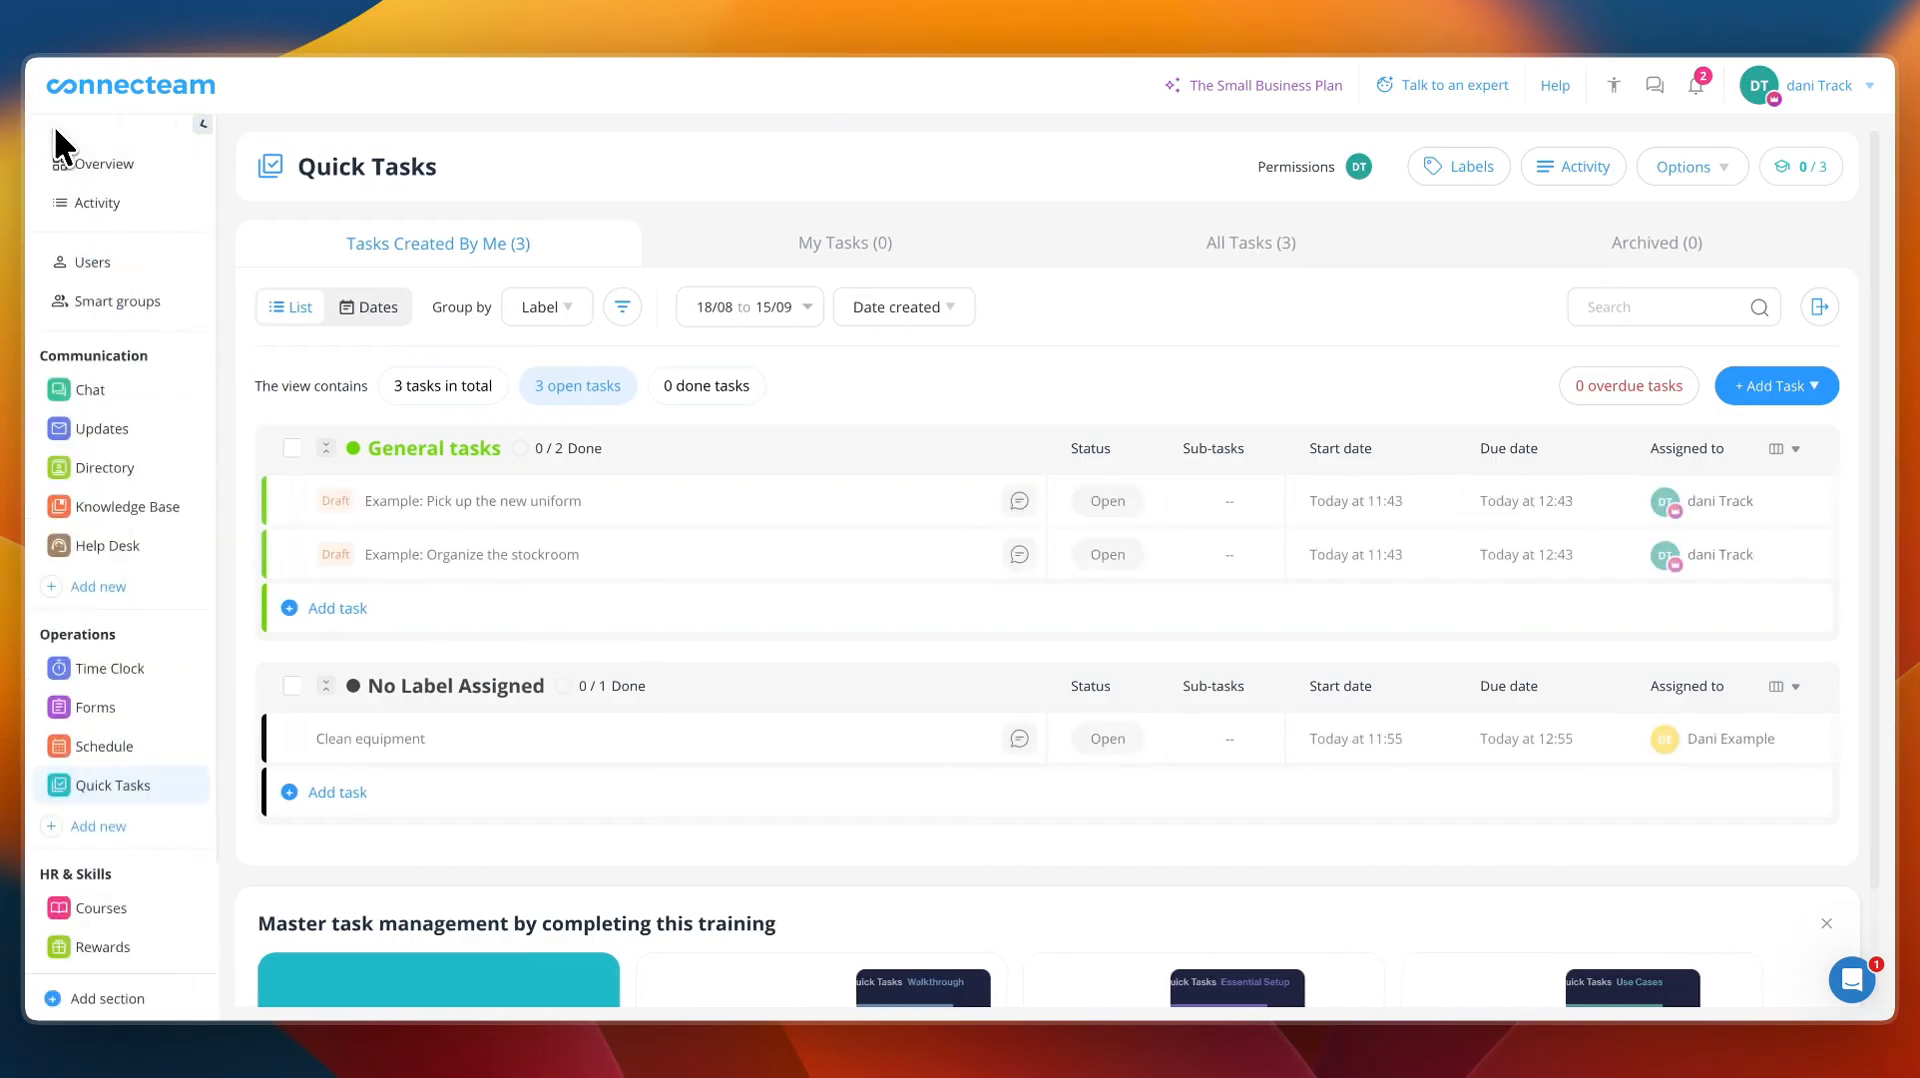
# - Go to Forms, read its introduction and enter the forms area
pyautogui.click(122, 705)
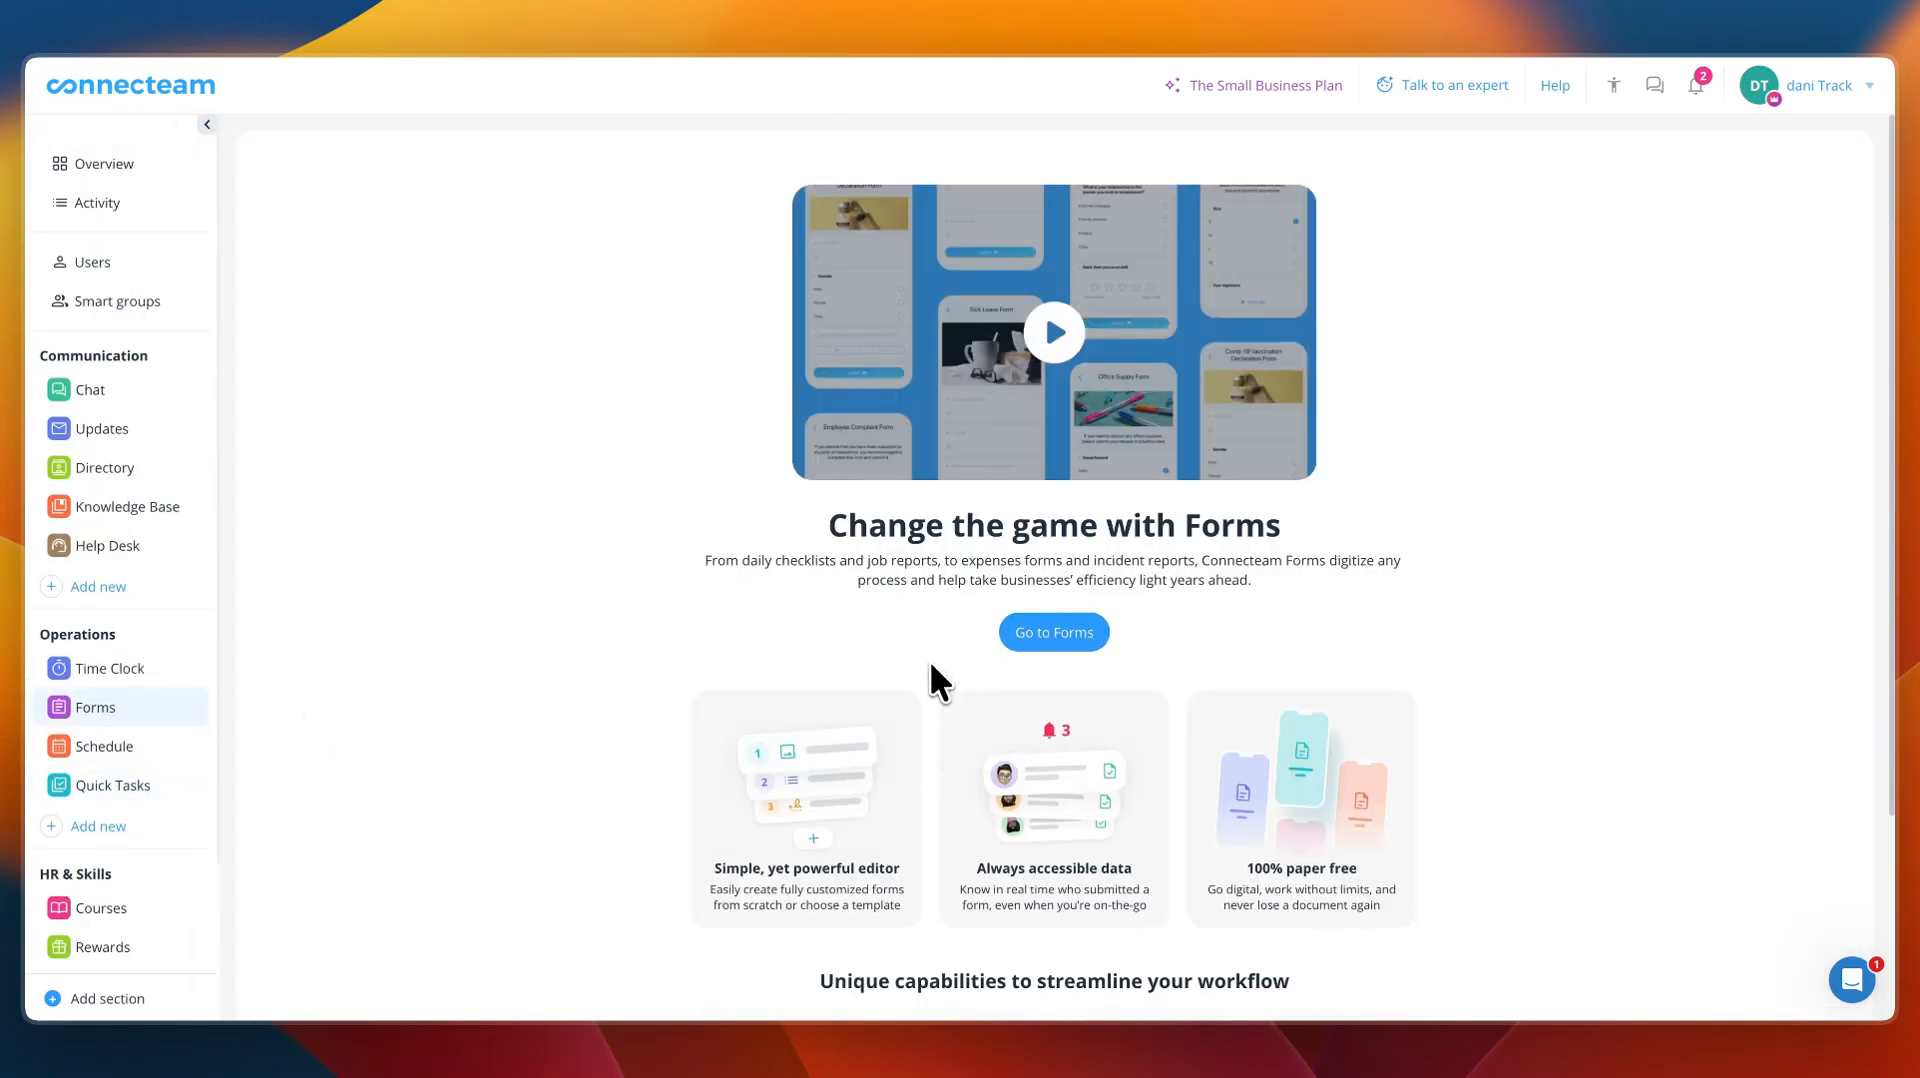
pyautogui.moveTo(703, 561); pyautogui.dragTo(946, 567)
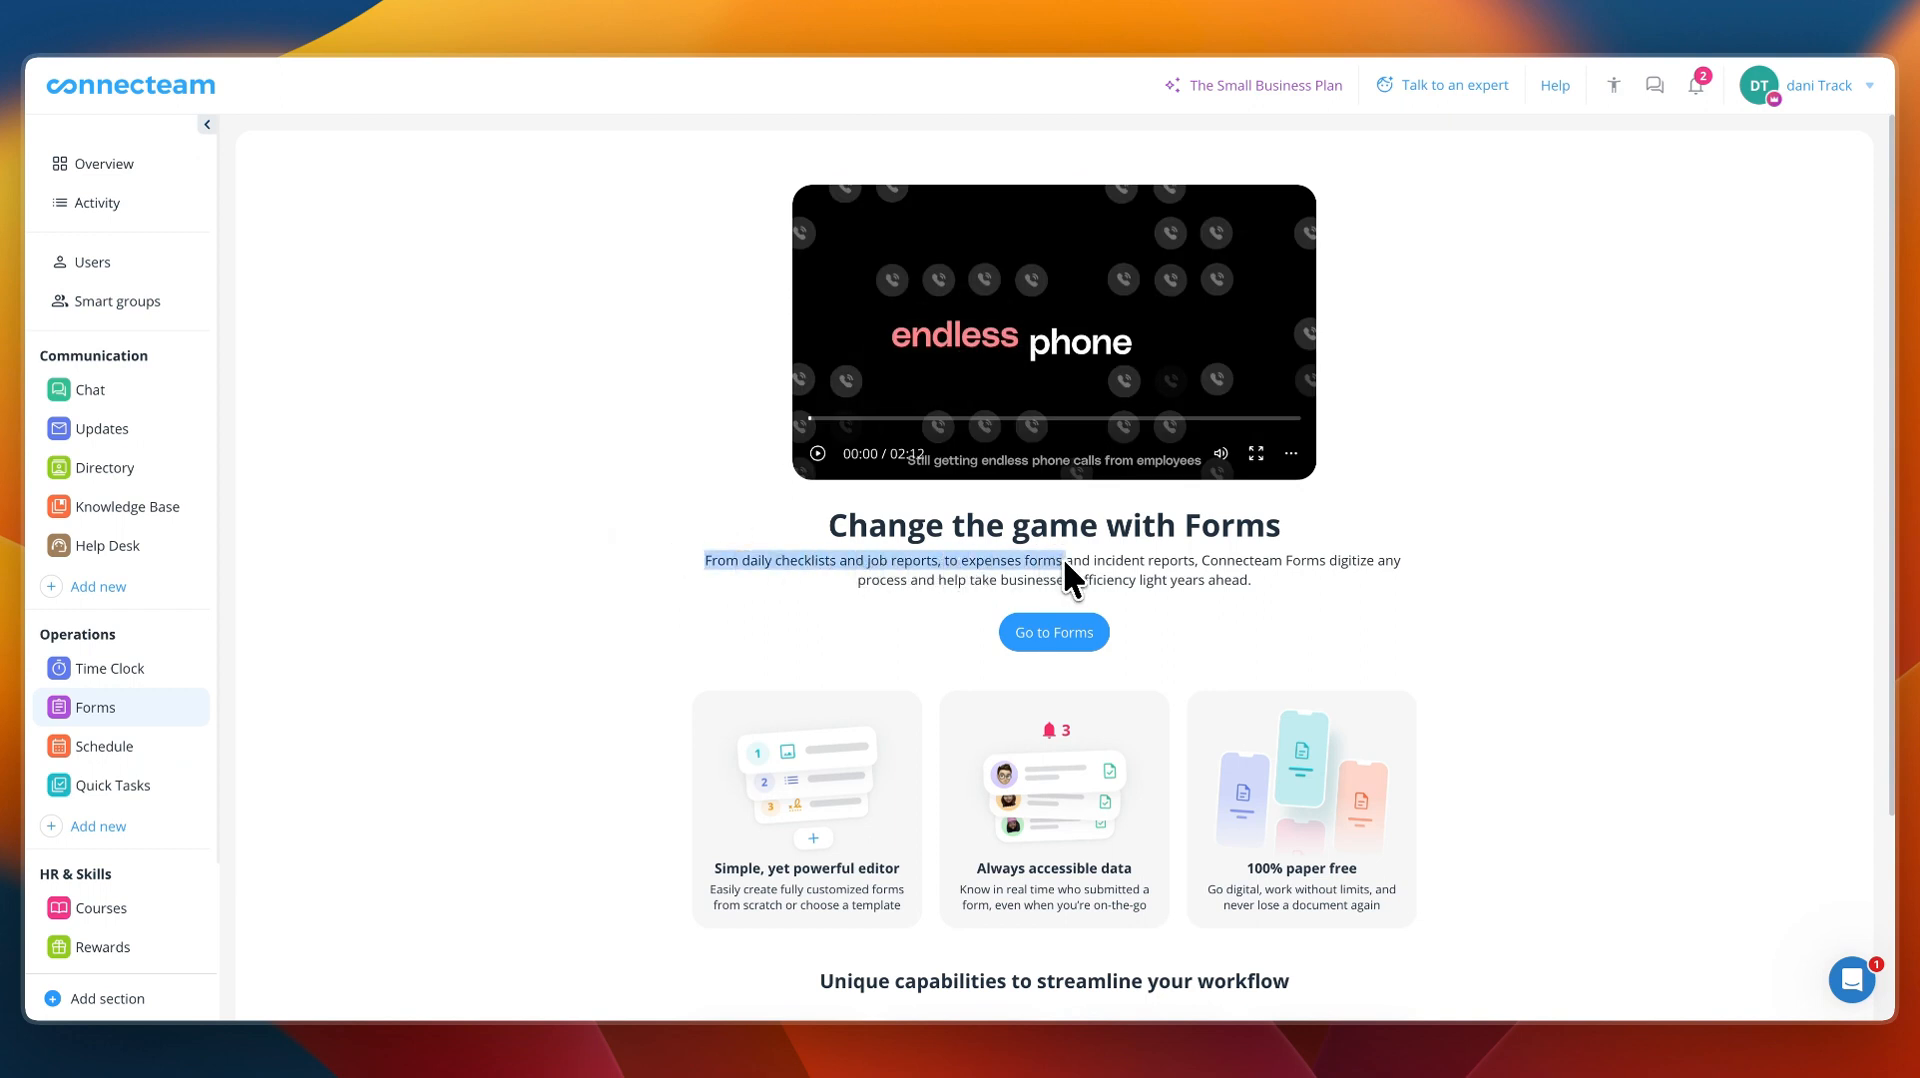
pyautogui.moveTo(1198, 562); pyautogui.dragTo(1248, 585)
pyautogui.scroll(-1, 1100, 632)
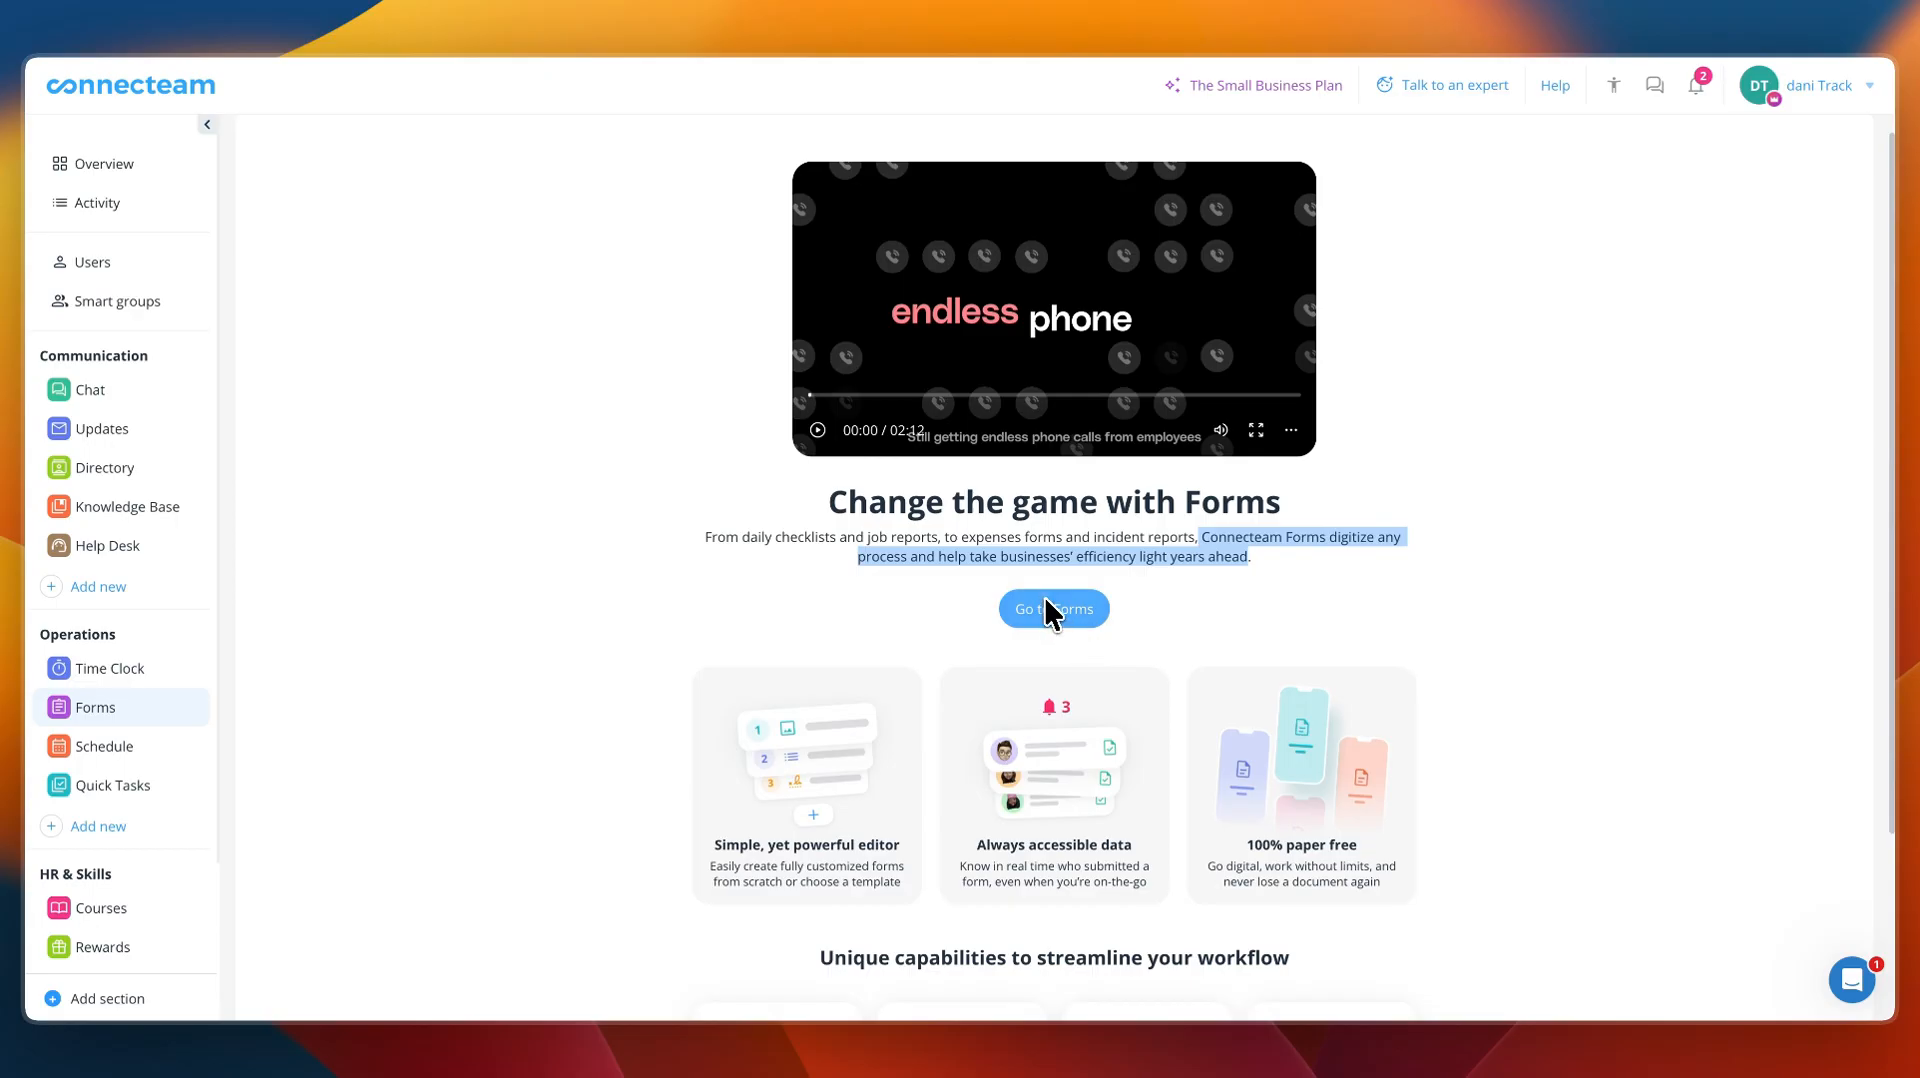
pyautogui.click(1043, 614)
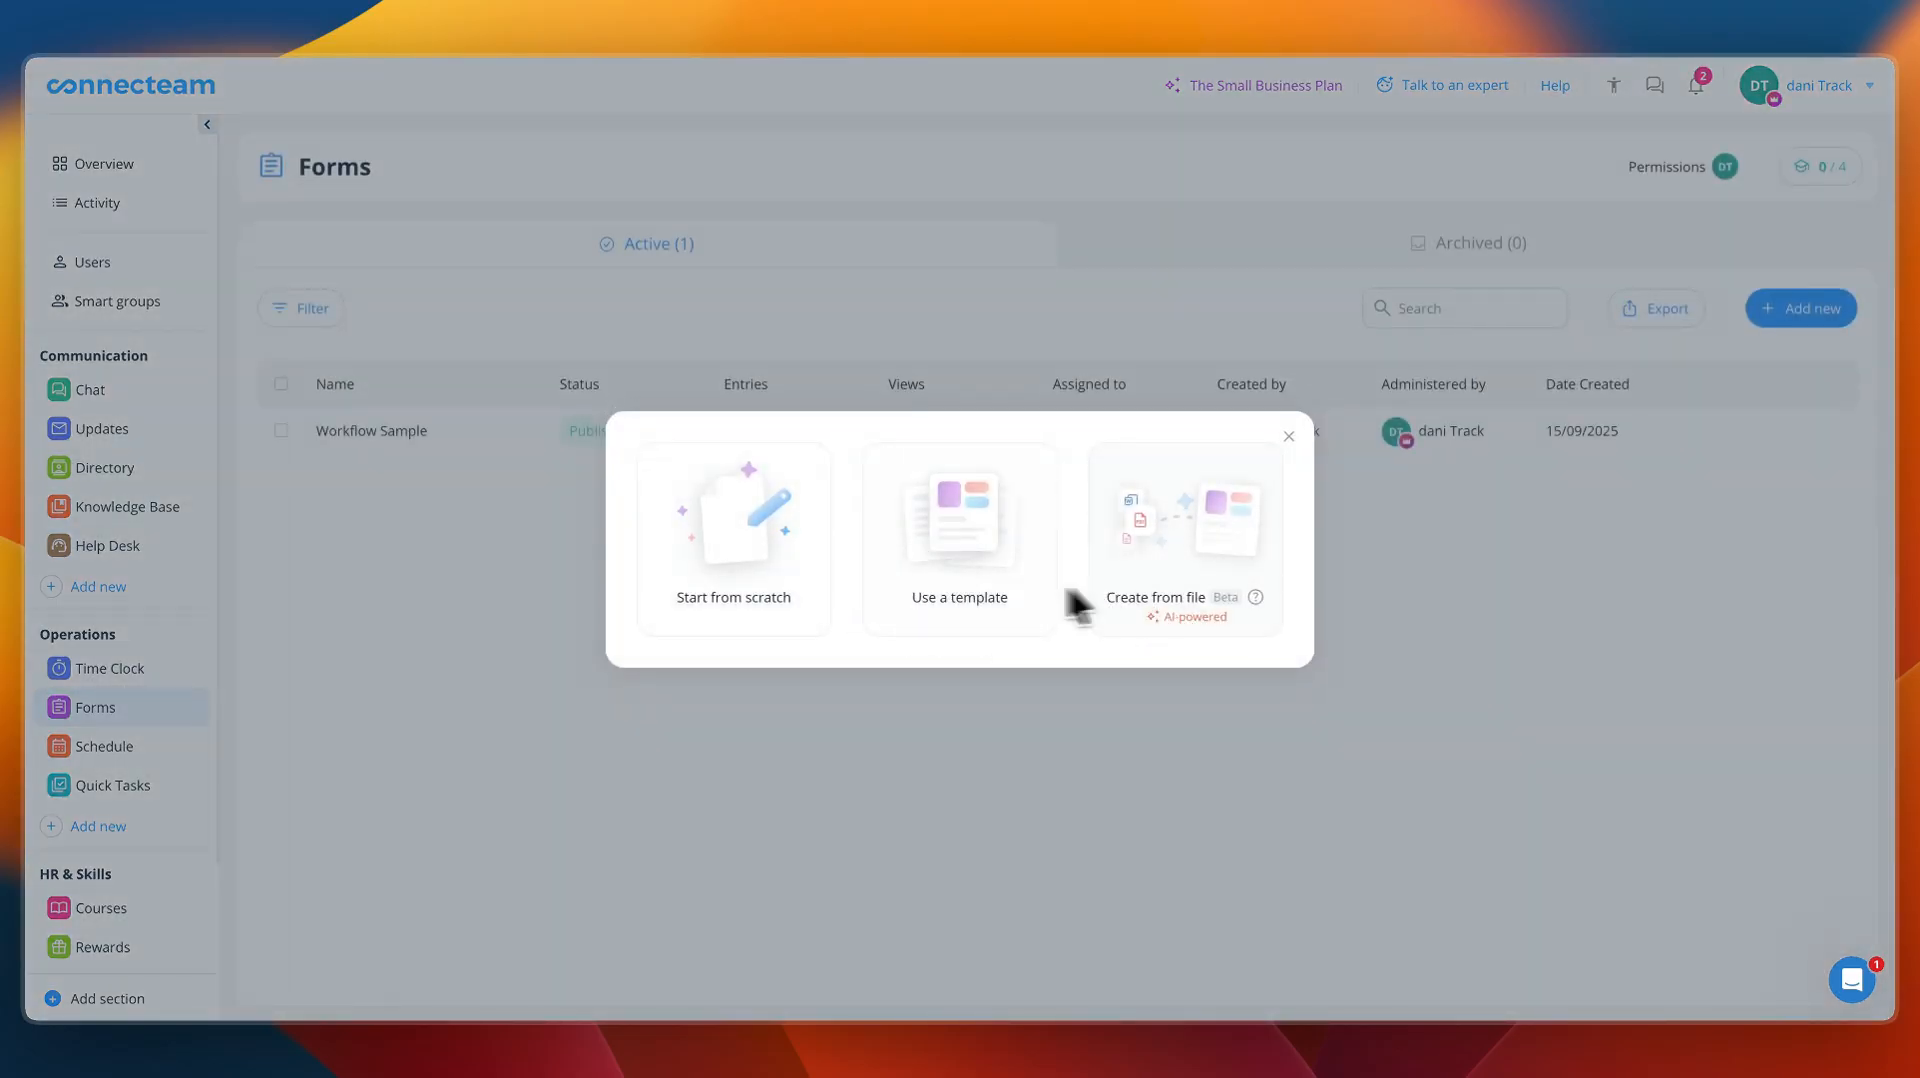
# - Choose to create a form from a template and browse the template library down to the Field Service category
pyautogui.click(1000, 577)
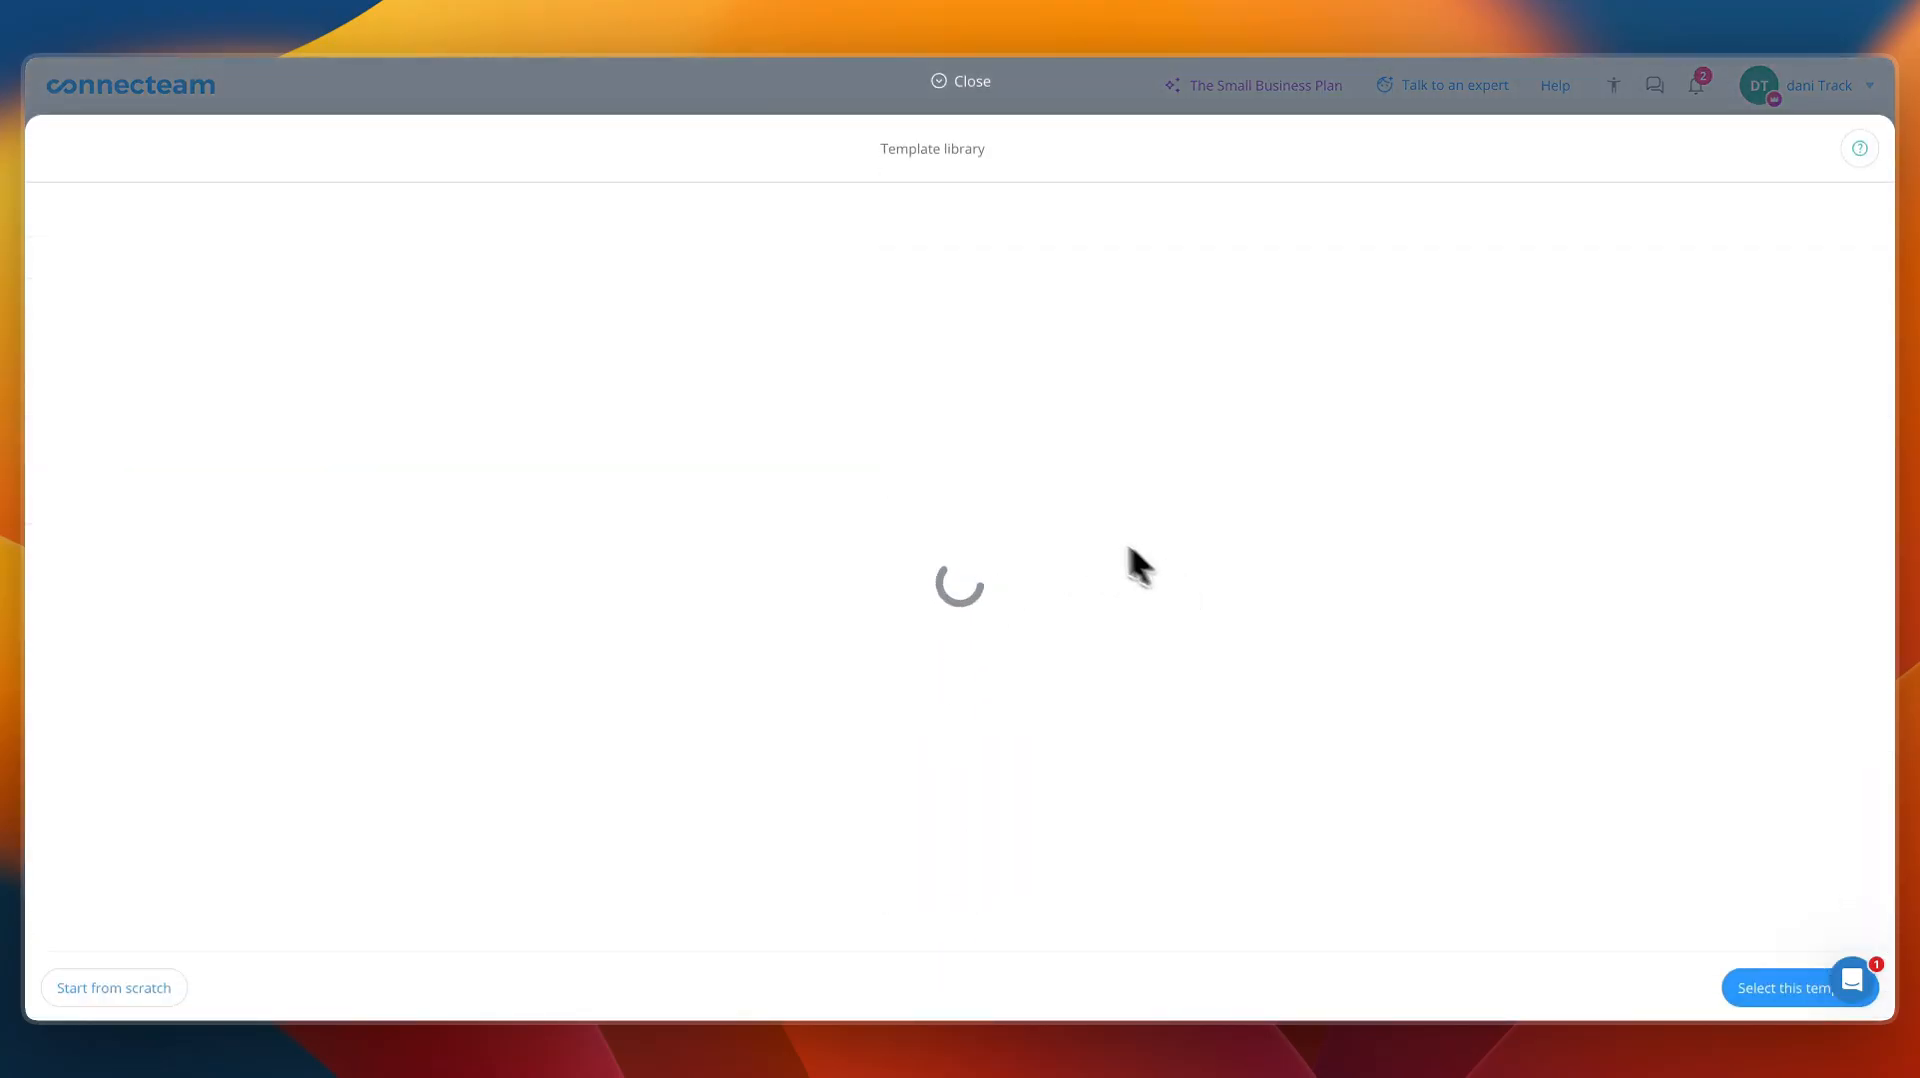
pyautogui.scroll(-1, 735, 455)
pyautogui.scroll(1, 700, 450)
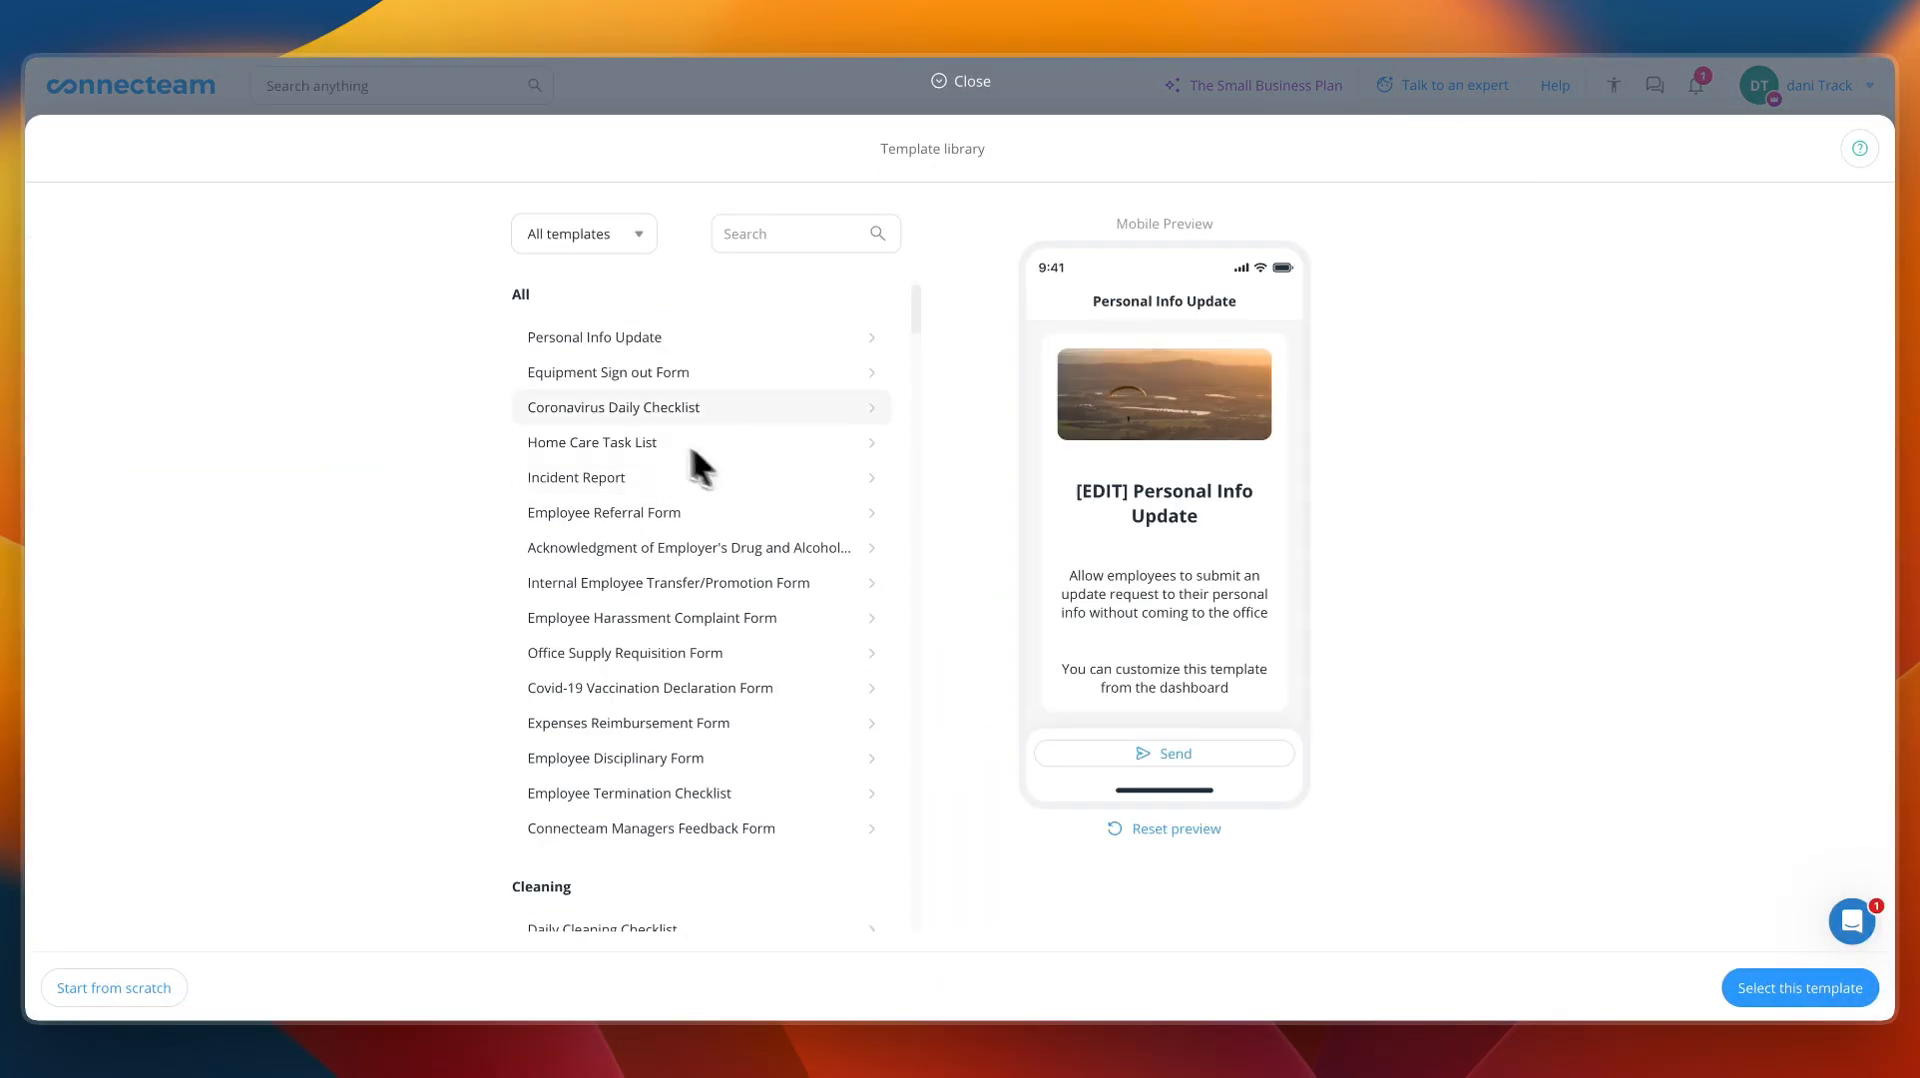
pyautogui.scroll(-5, 611, 590)
pyautogui.scroll(1, 610, 606)
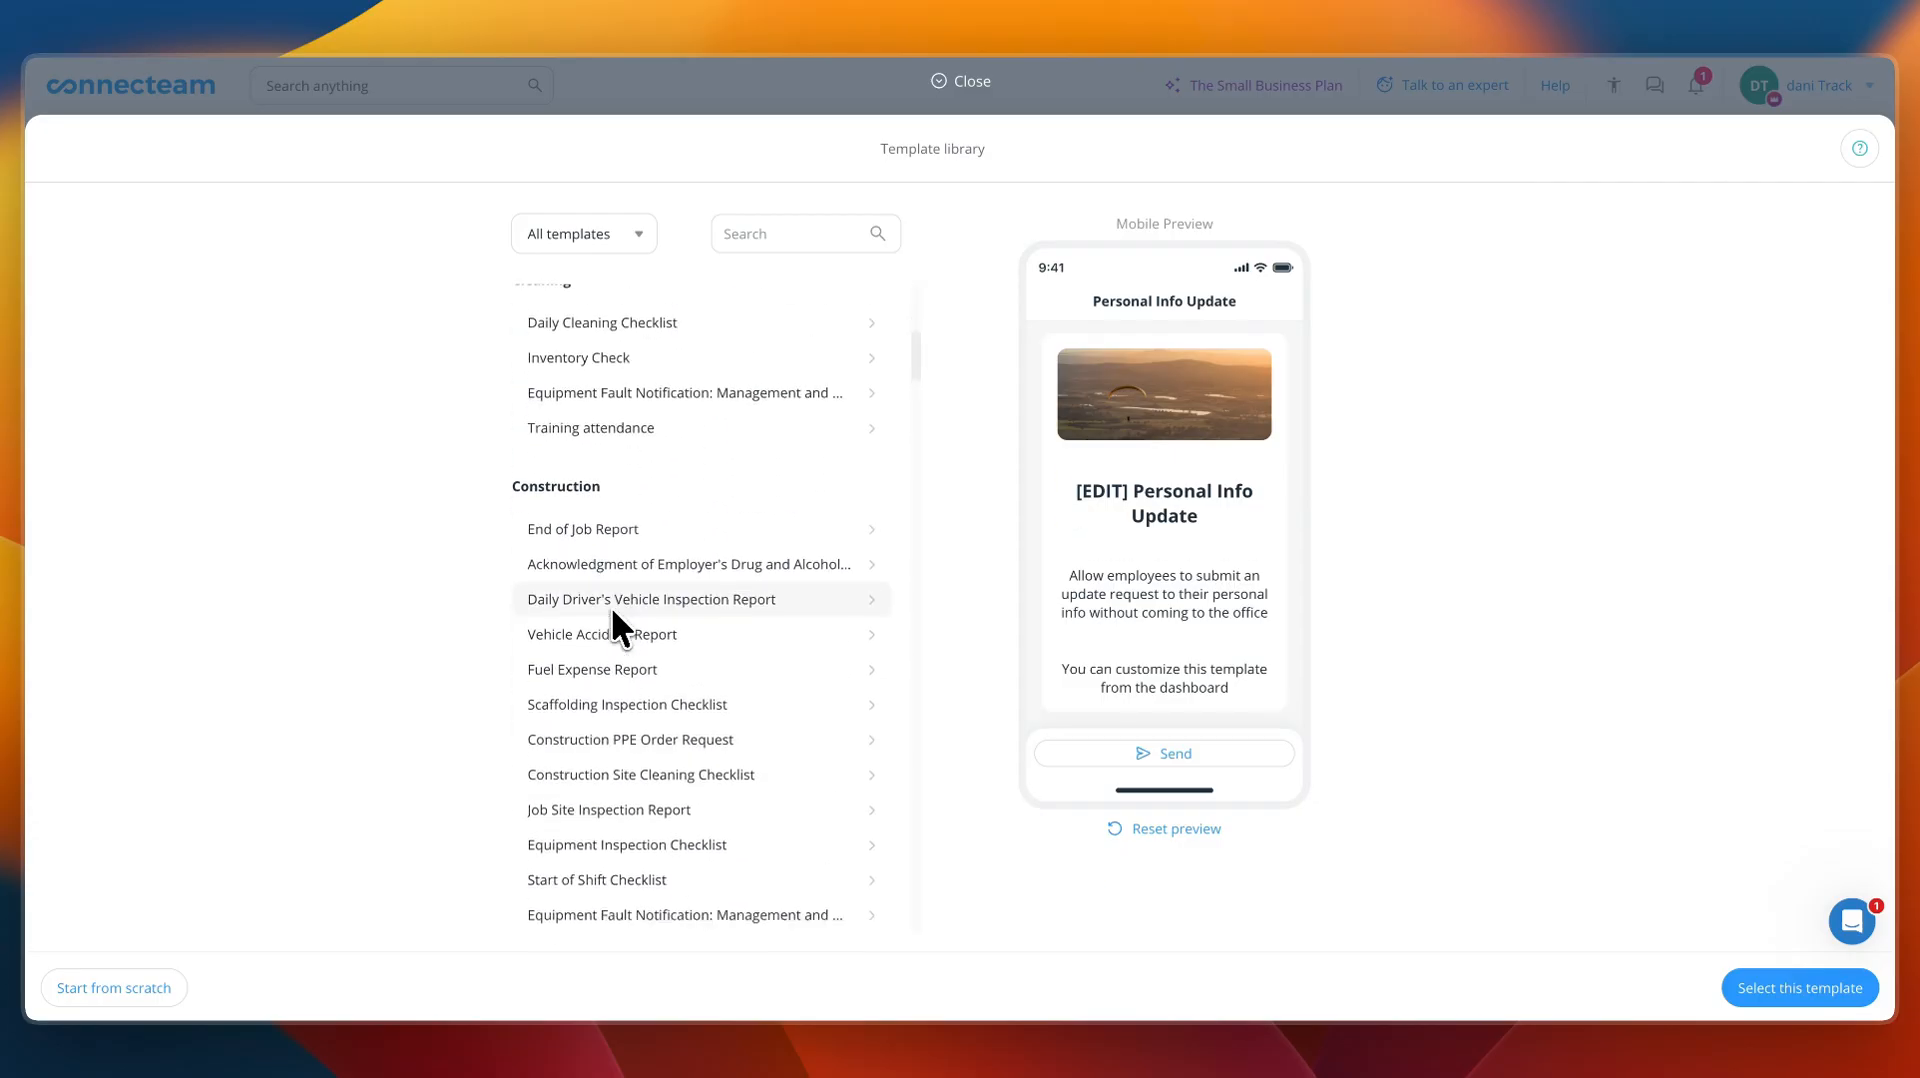
pyautogui.scroll(-8, 610, 606)
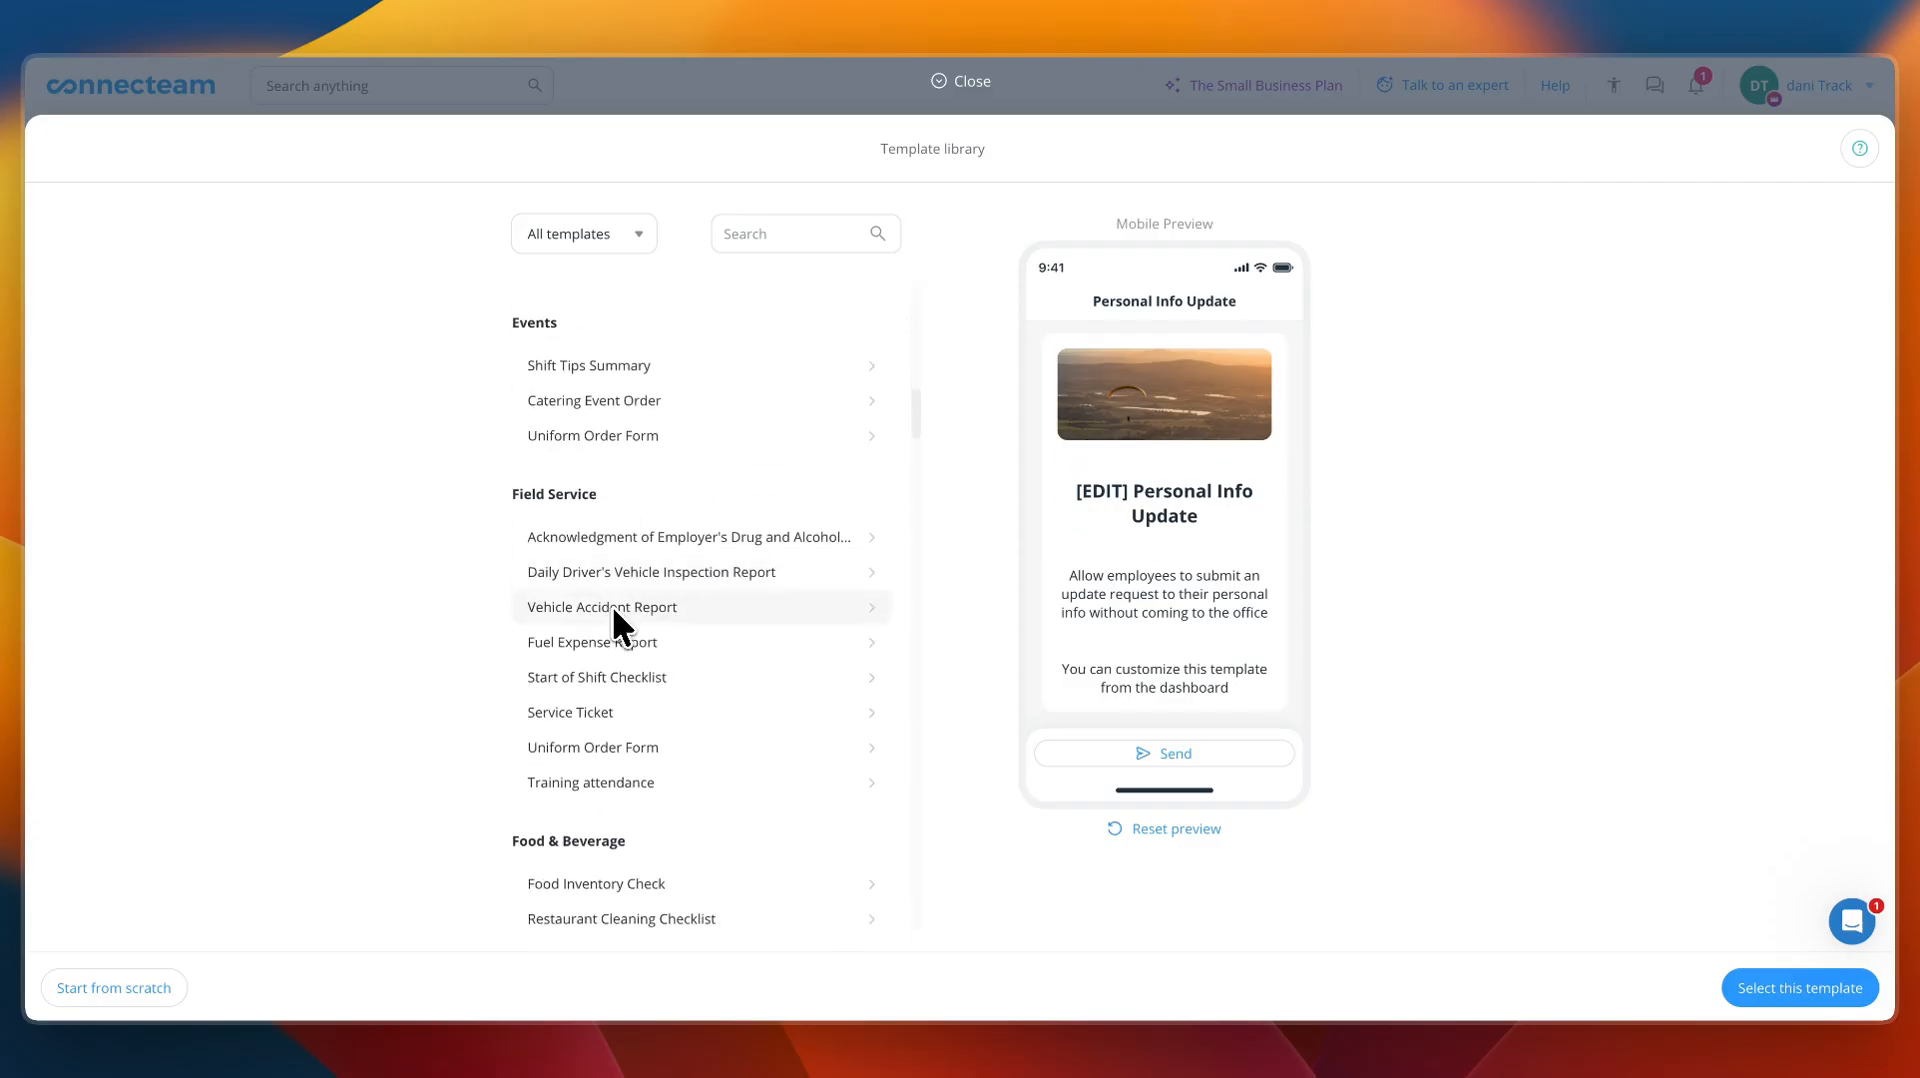
pyautogui.scroll(-2, 756, 602)
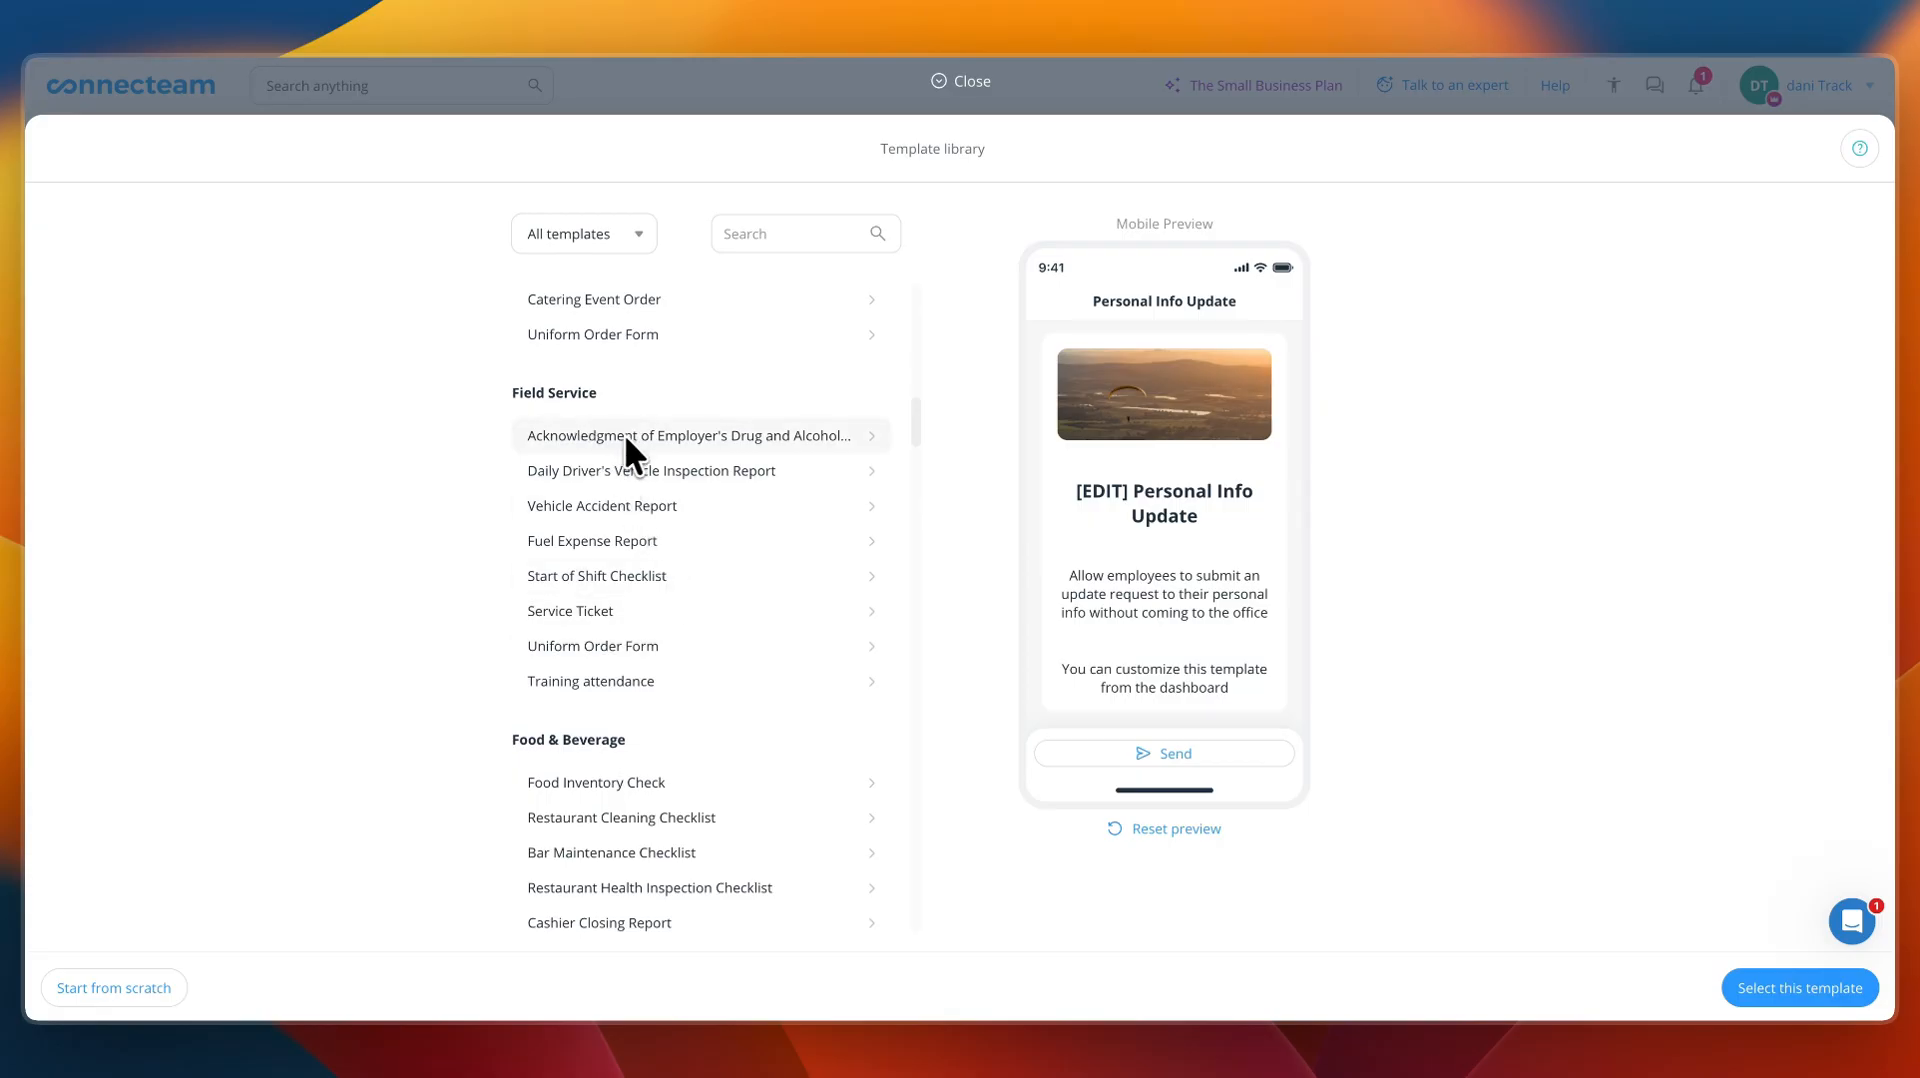
# - Preview the Vehicle Accident Report template and look through its instructions and fields
pyautogui.click(620, 505)
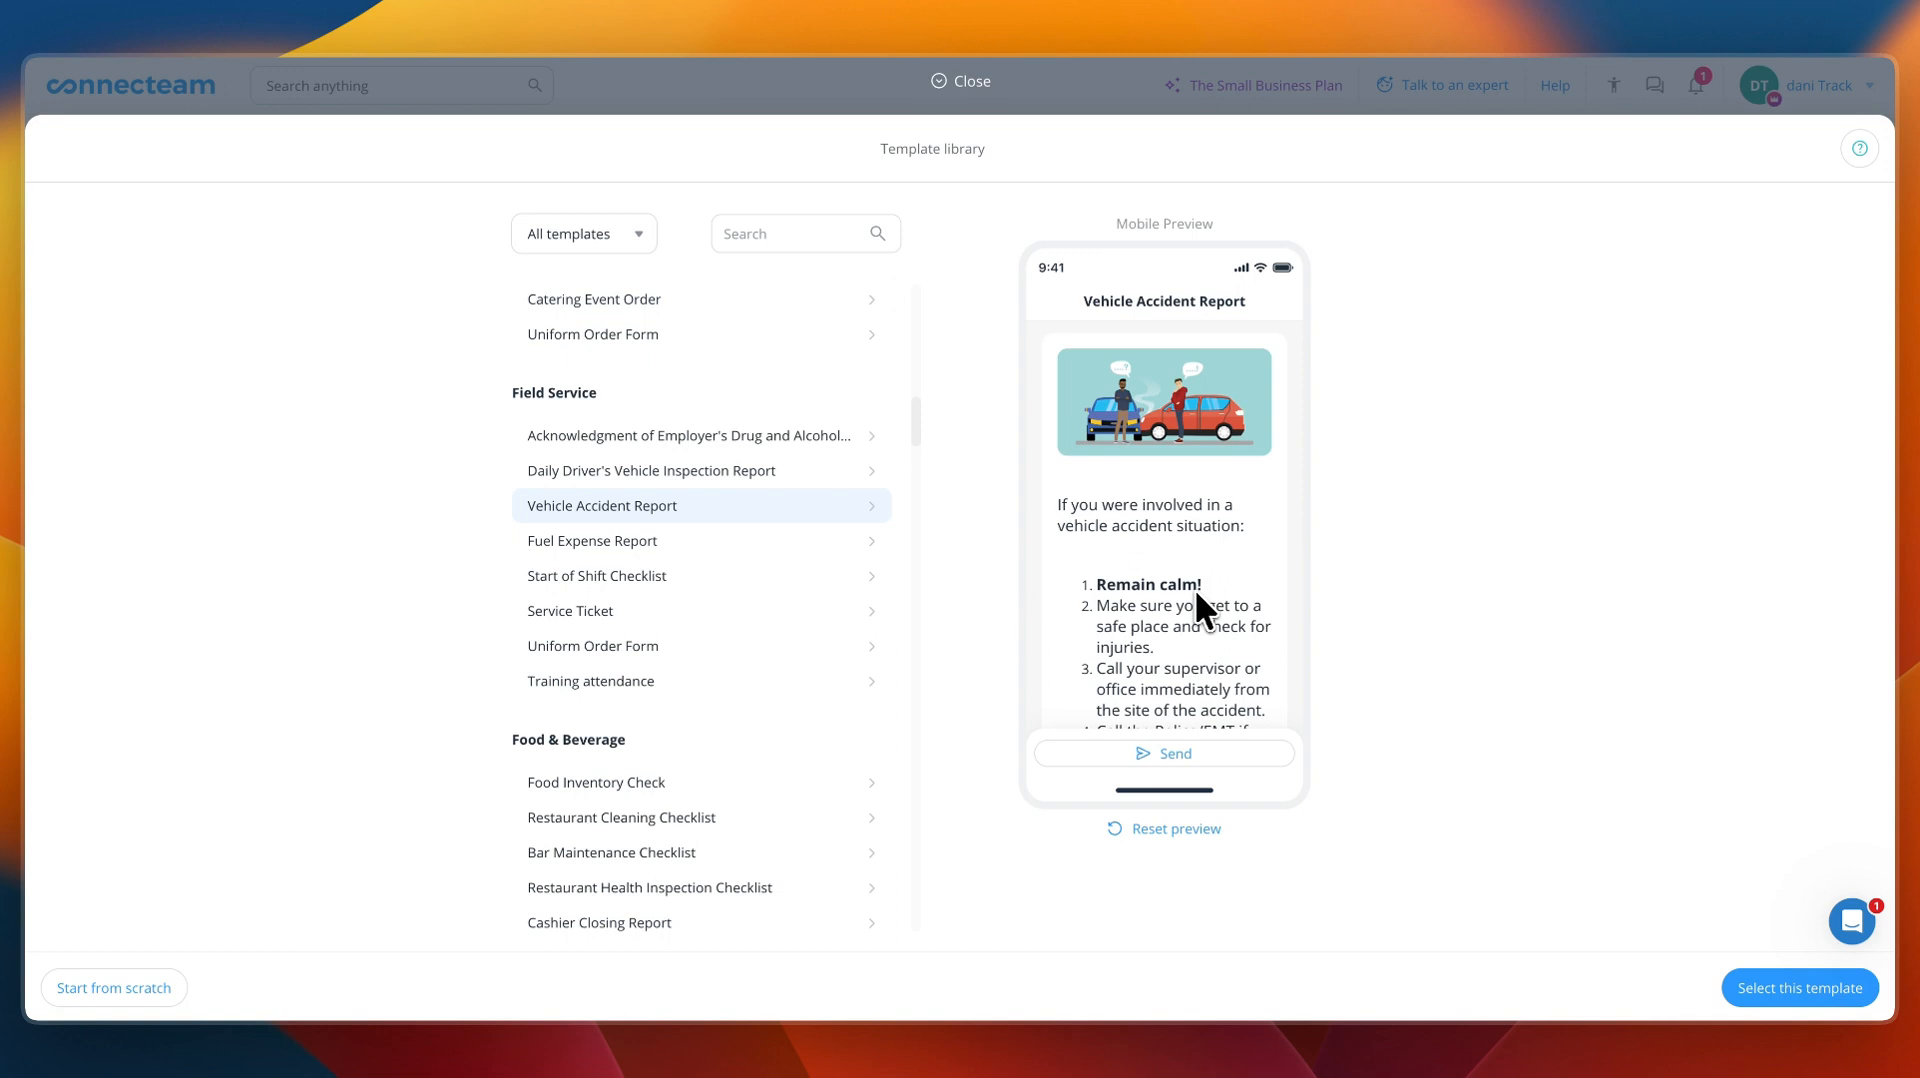
pyautogui.scroll(-6, 1195, 592)
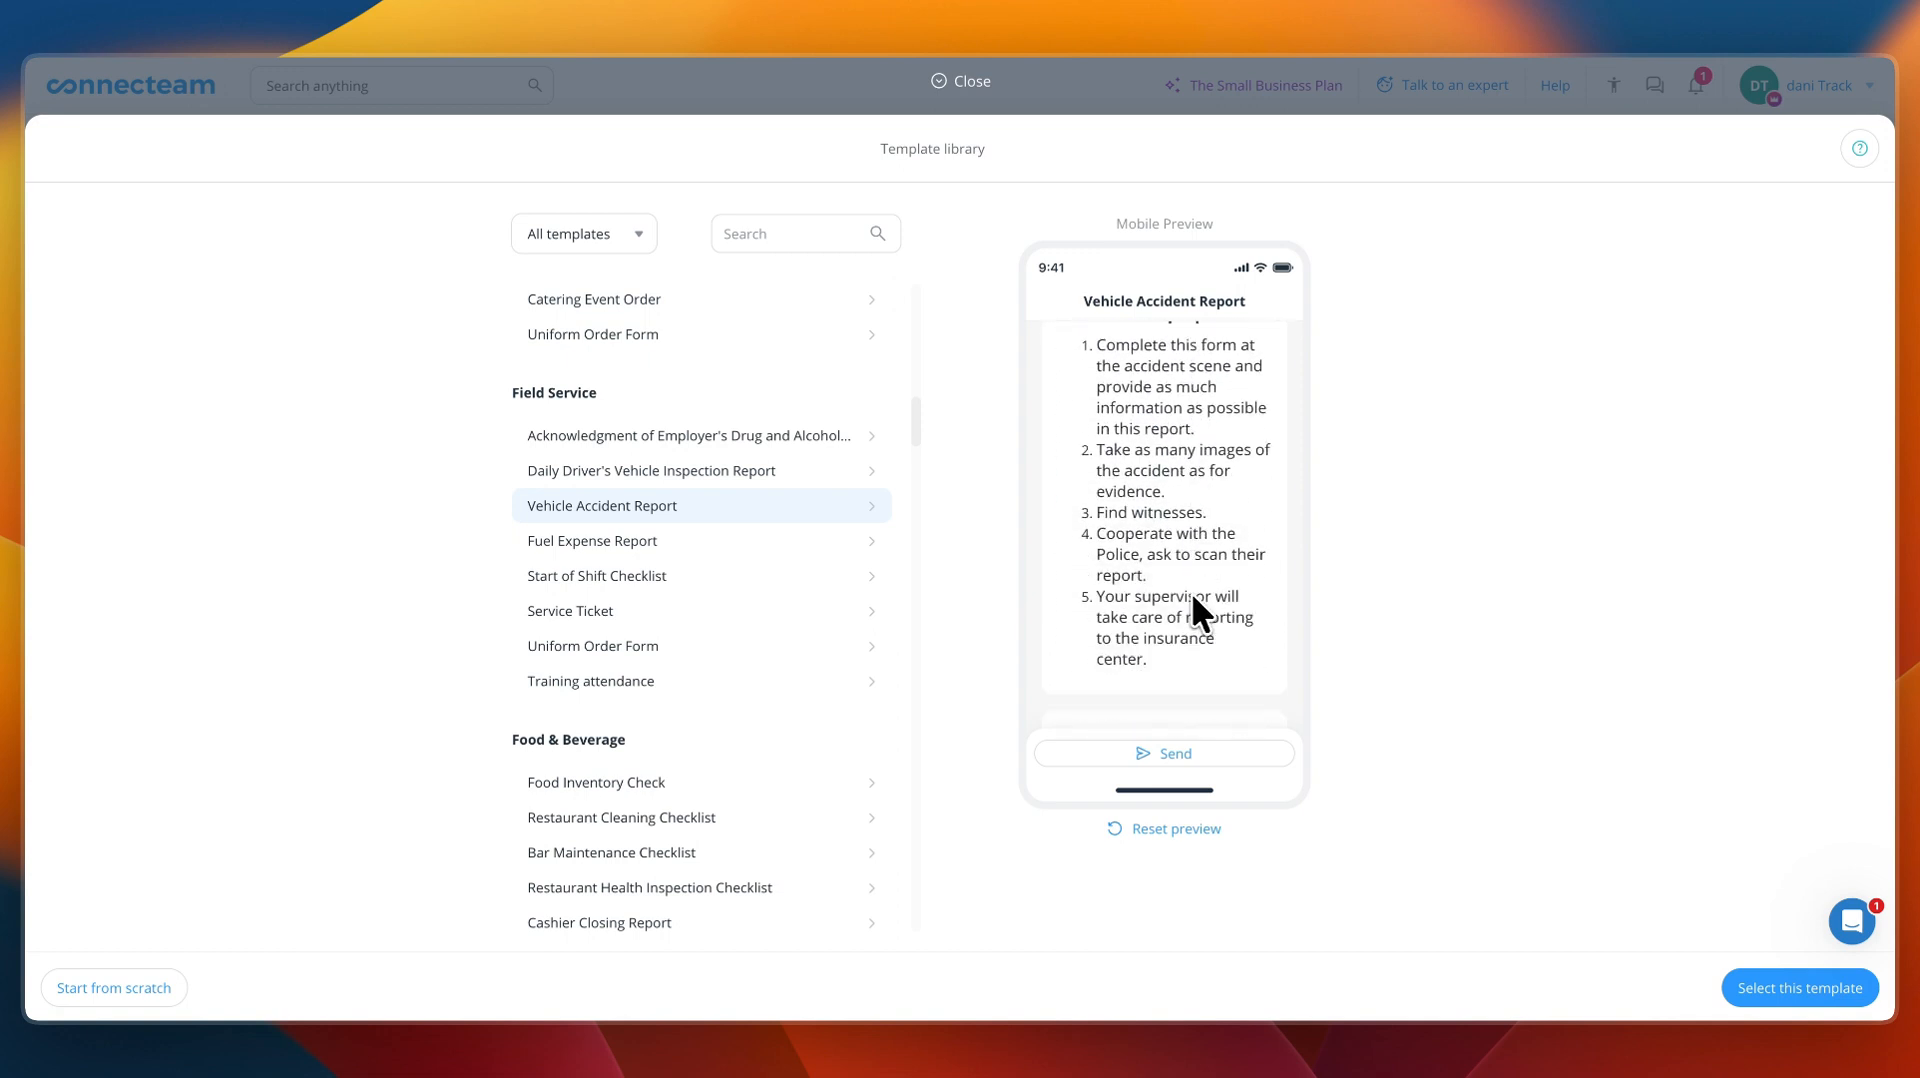
pyautogui.scroll(-4, 1191, 594)
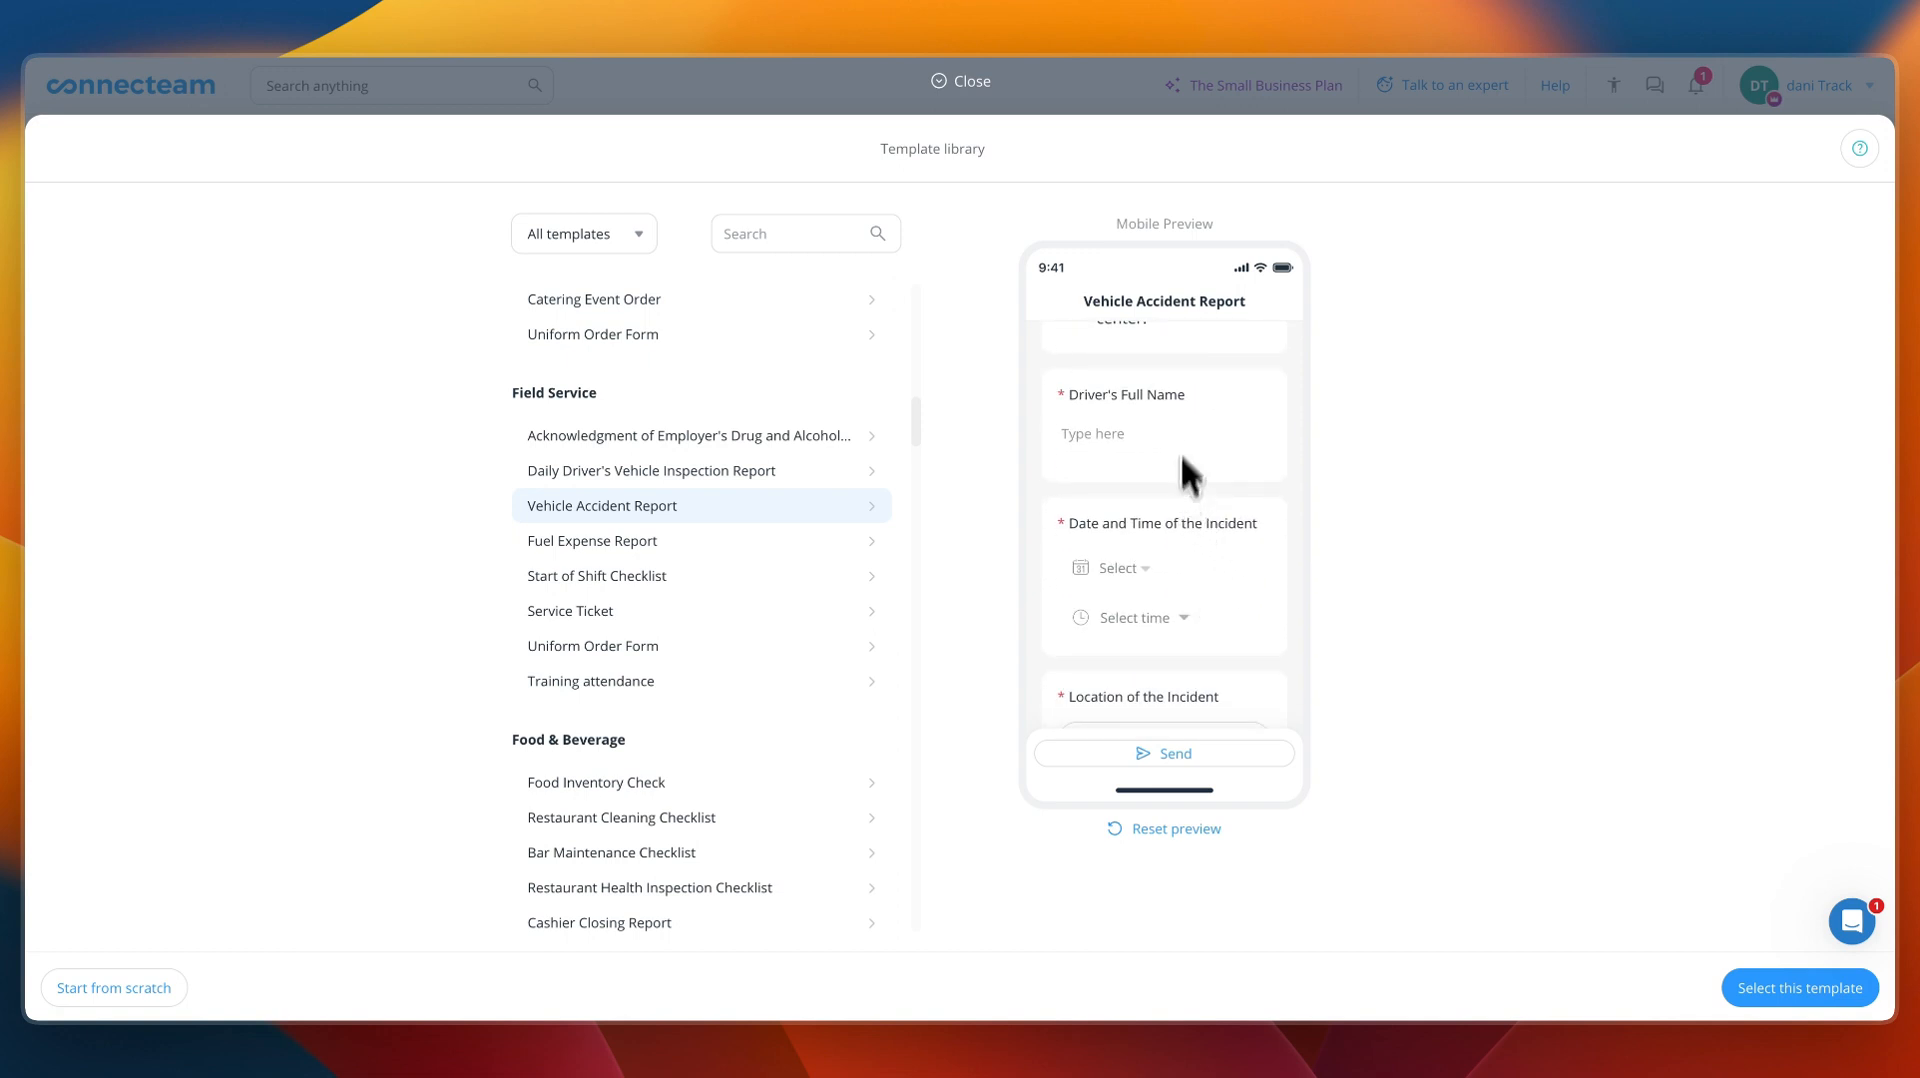
pyautogui.scroll(-10, 1170, 450)
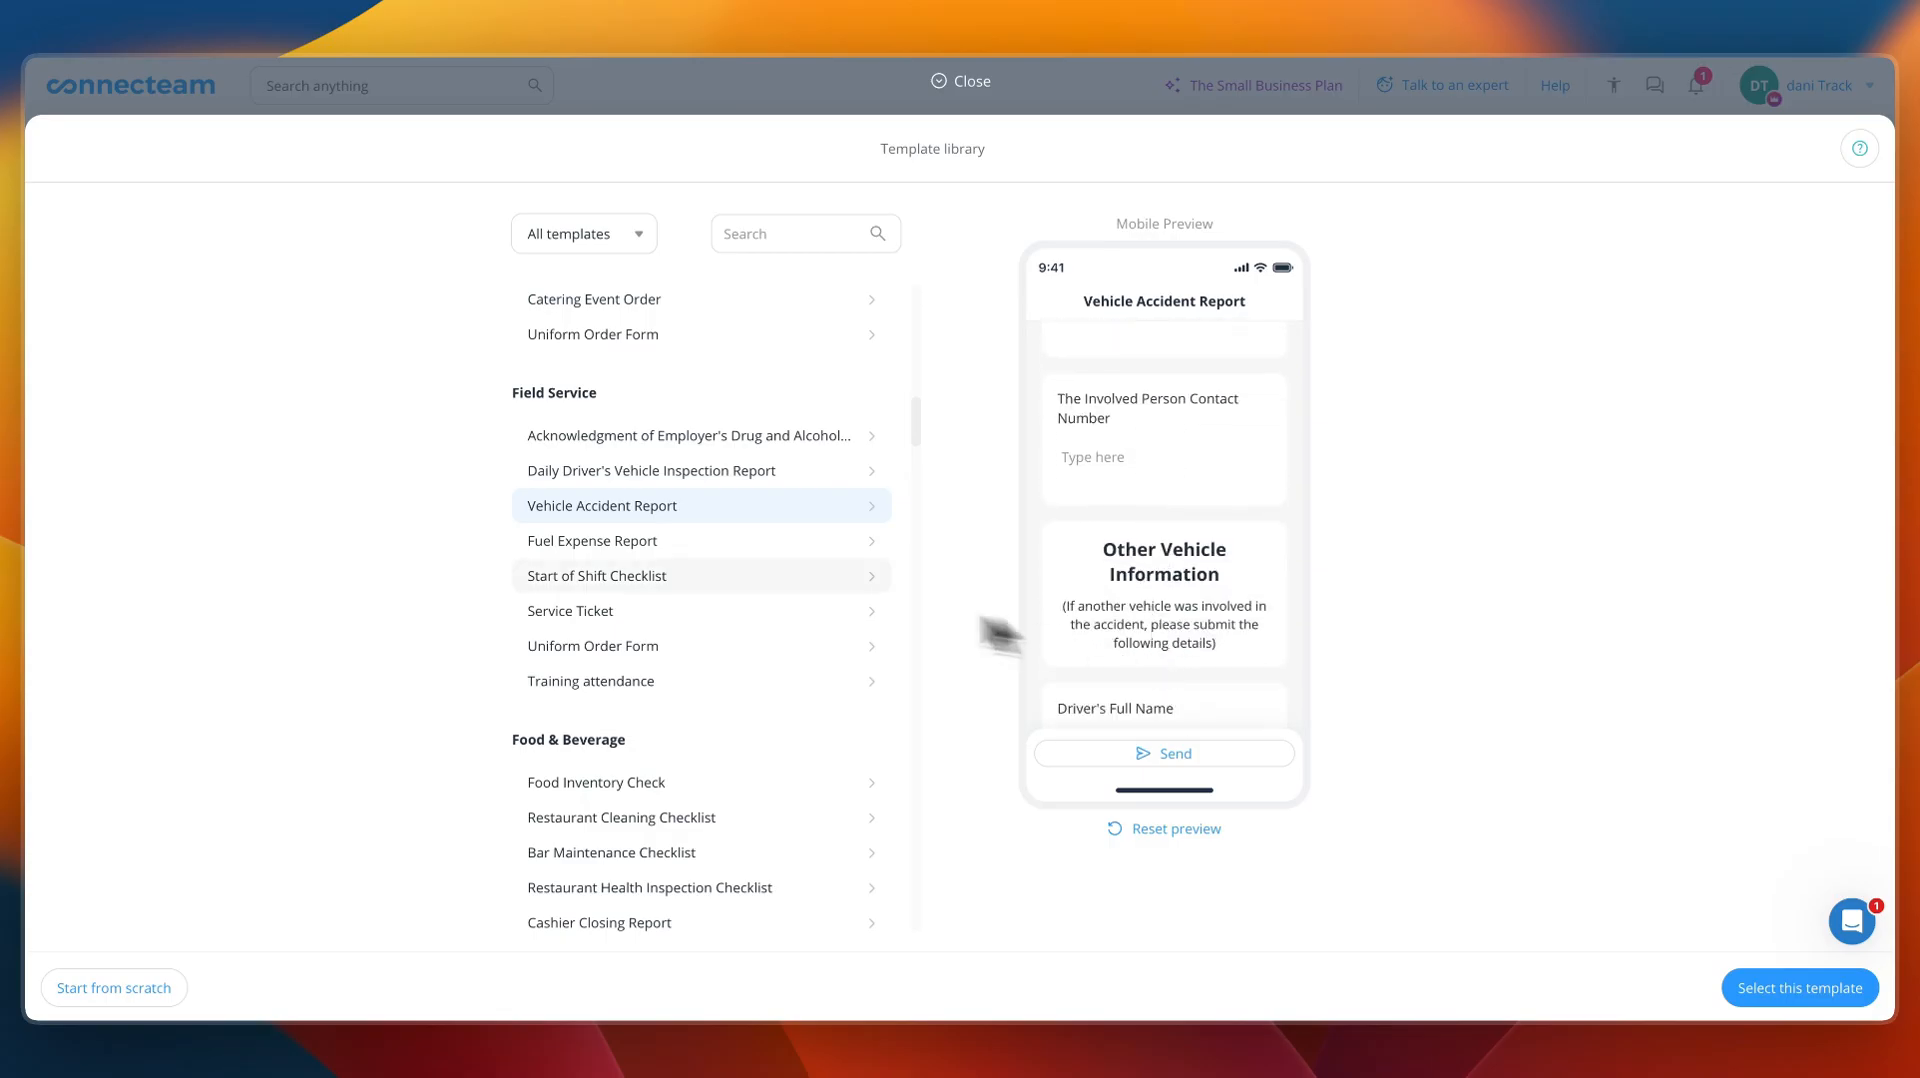
# - Browse the remaining template categories through Safety, return up the list and leave the library without selecting a template
pyautogui.scroll(-7, 728, 587)
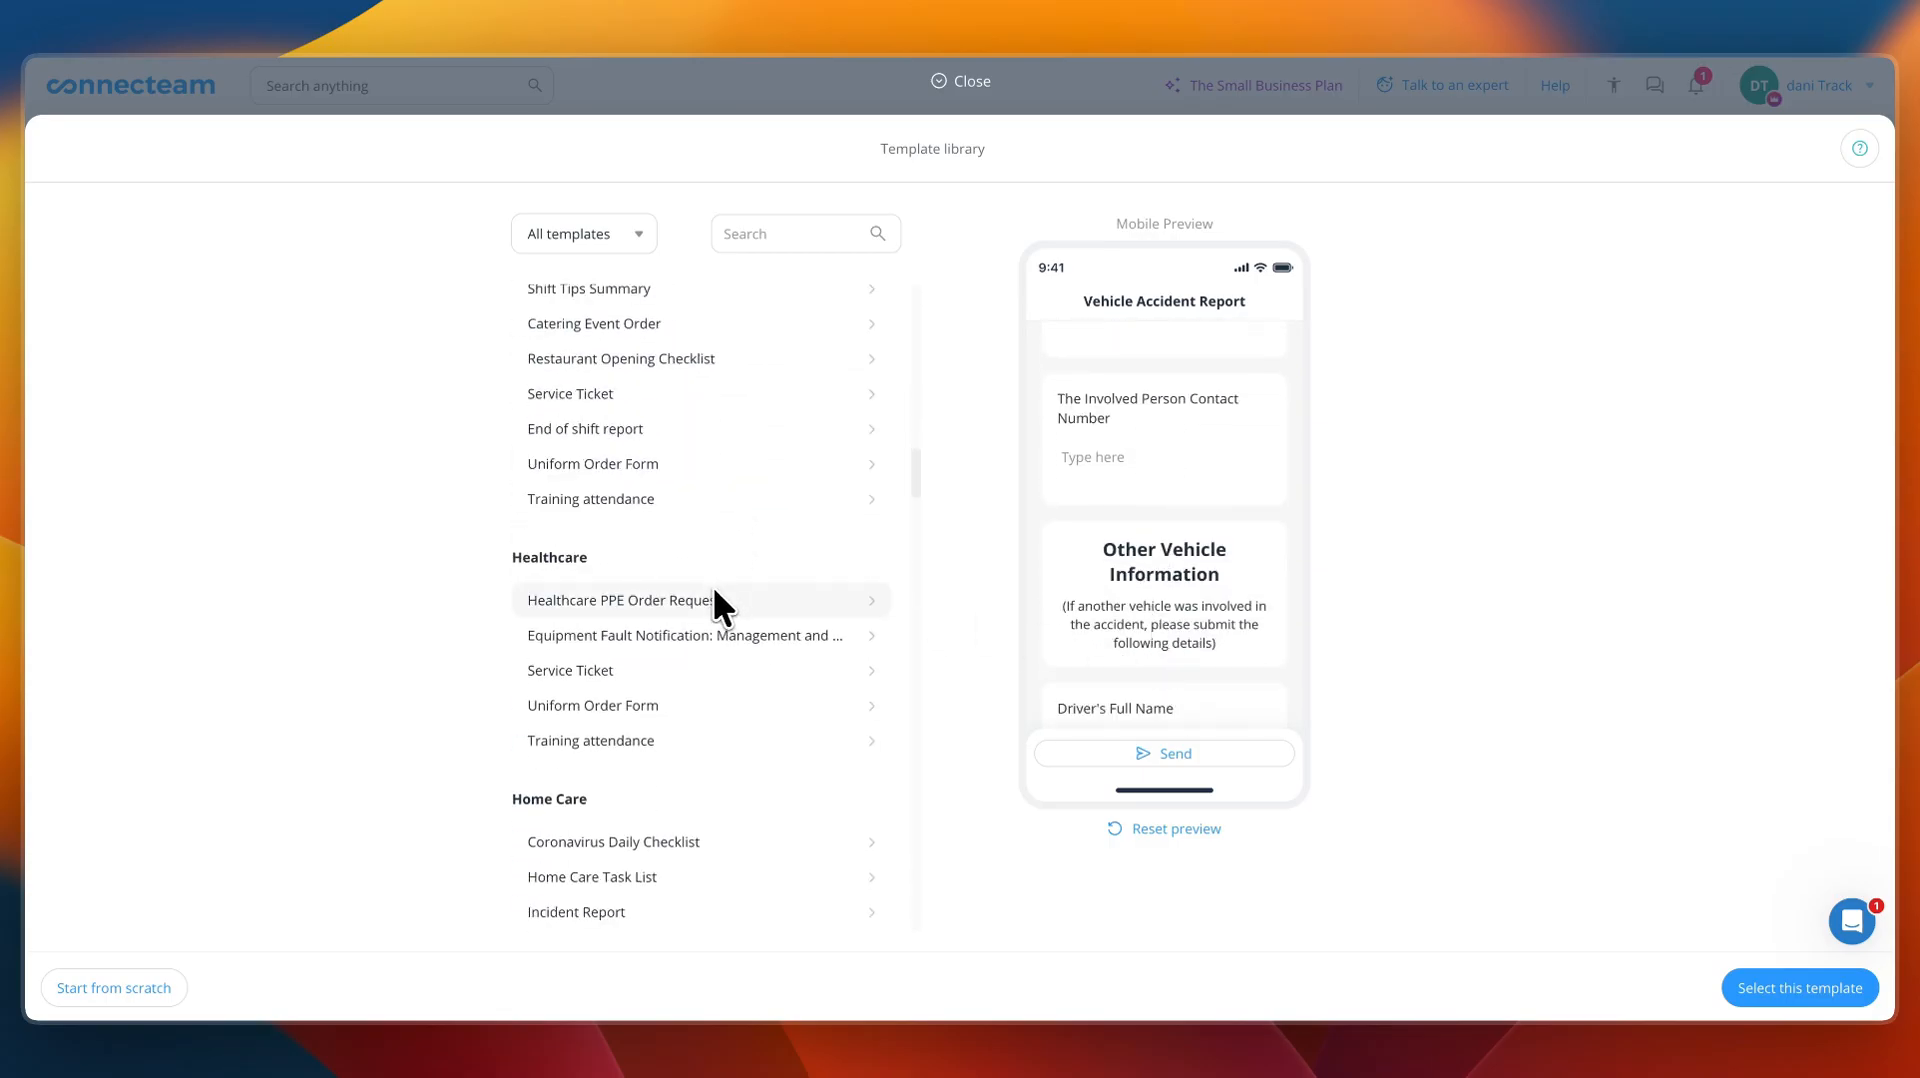
pyautogui.scroll(-5, 712, 600)
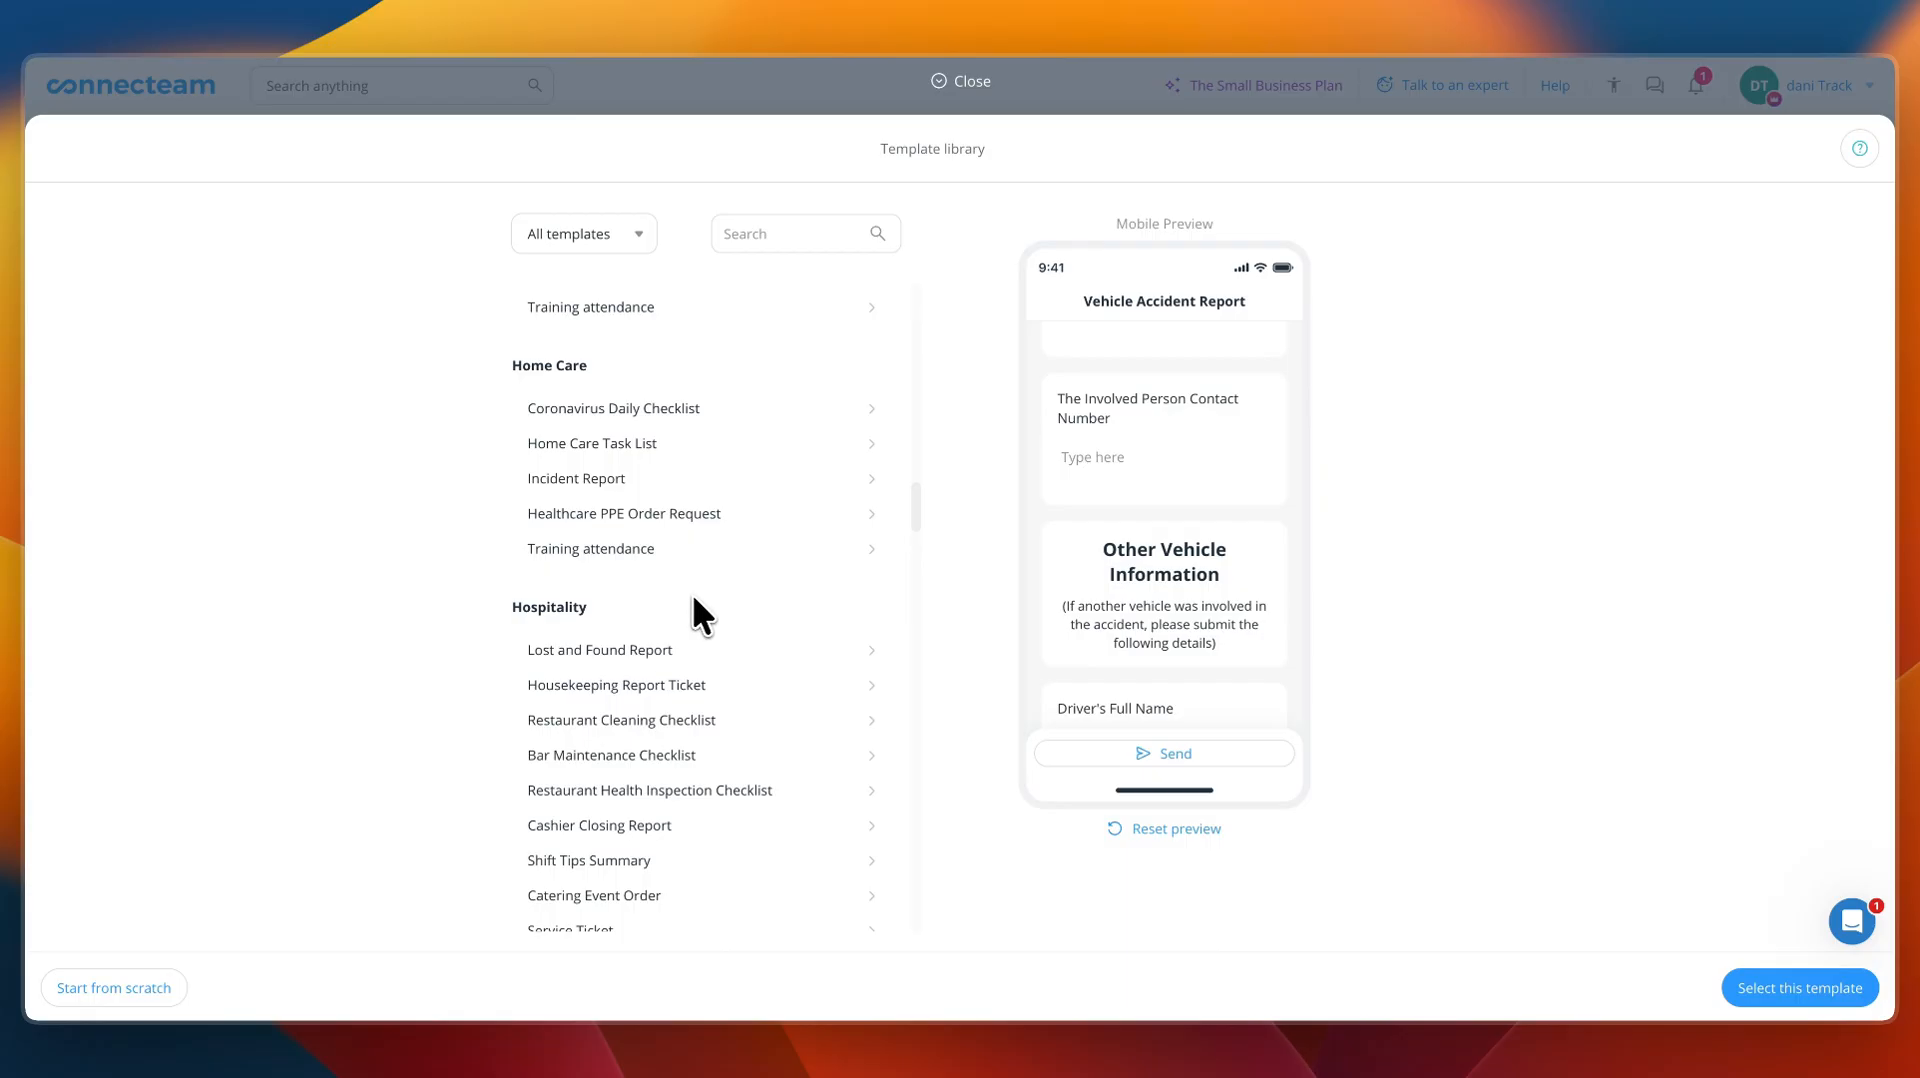
pyautogui.scroll(-1, 694, 598)
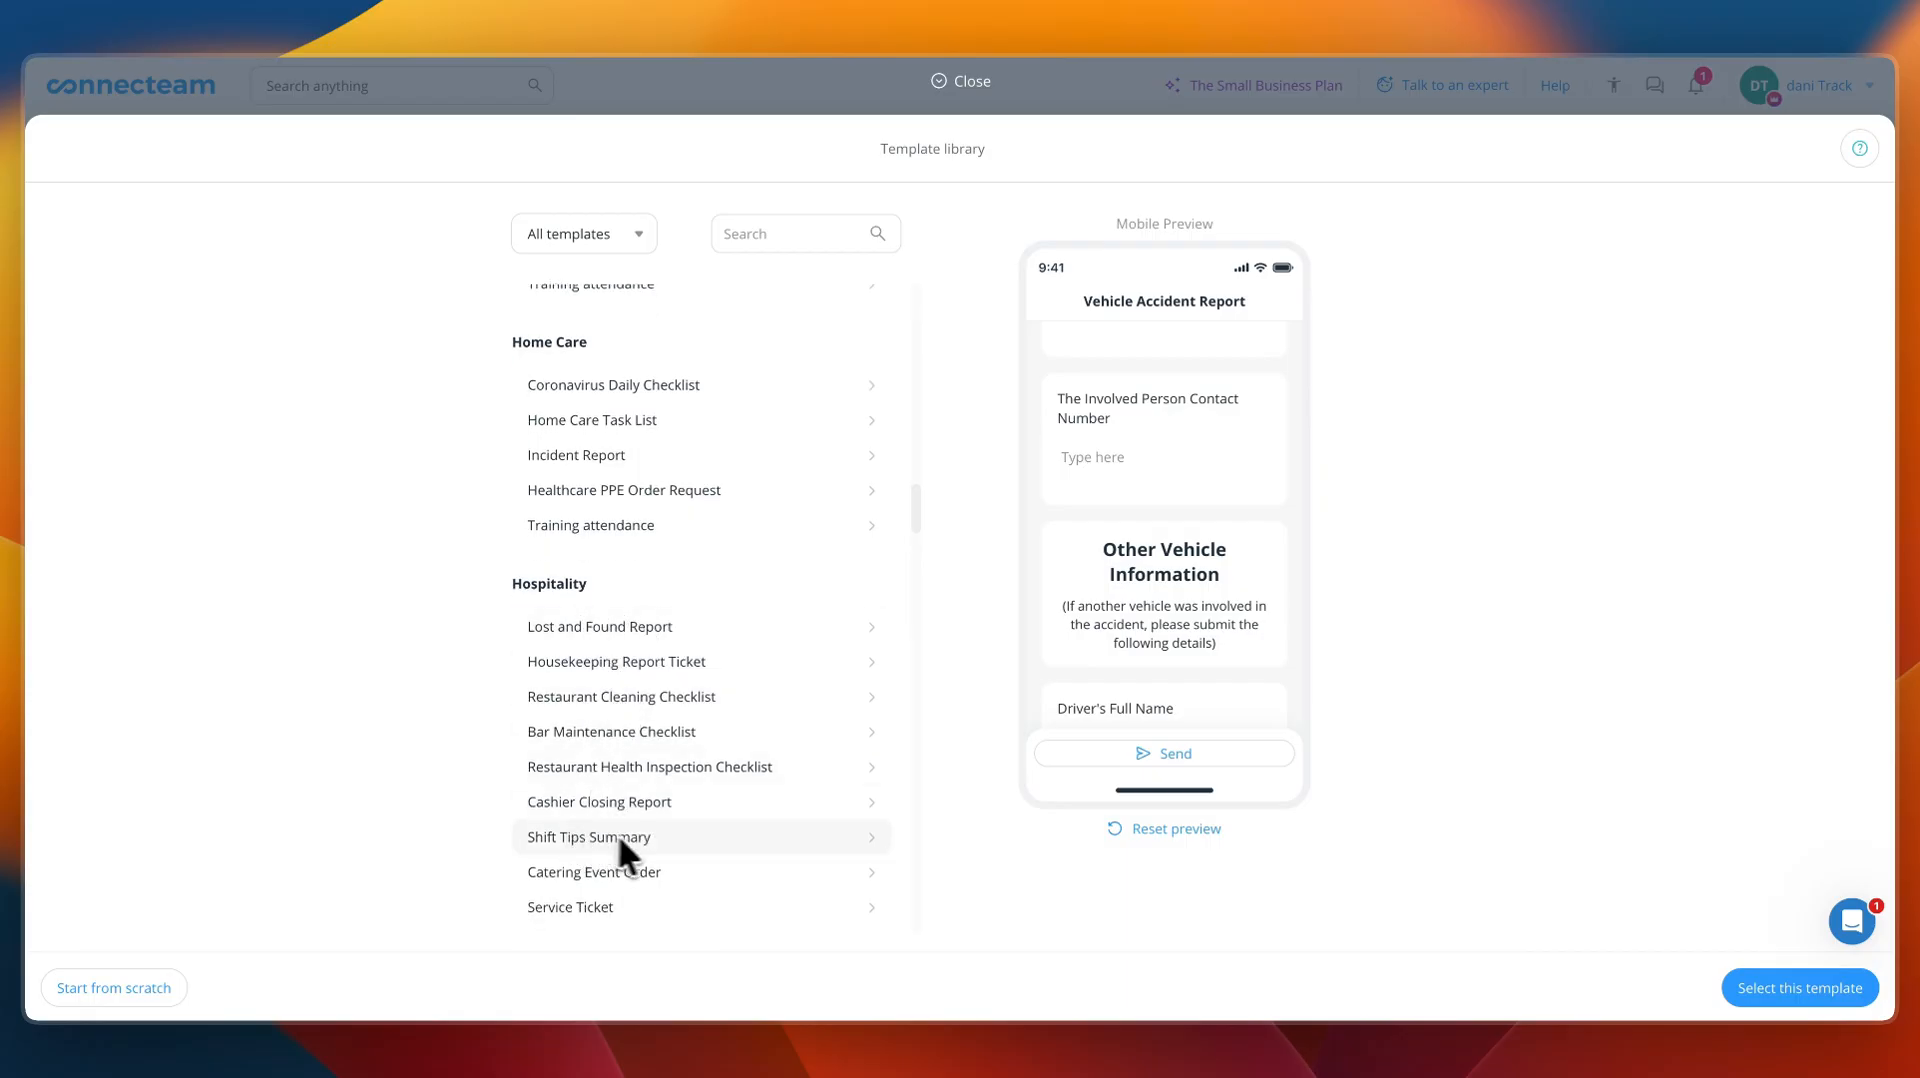
pyautogui.scroll(-10, 618, 834)
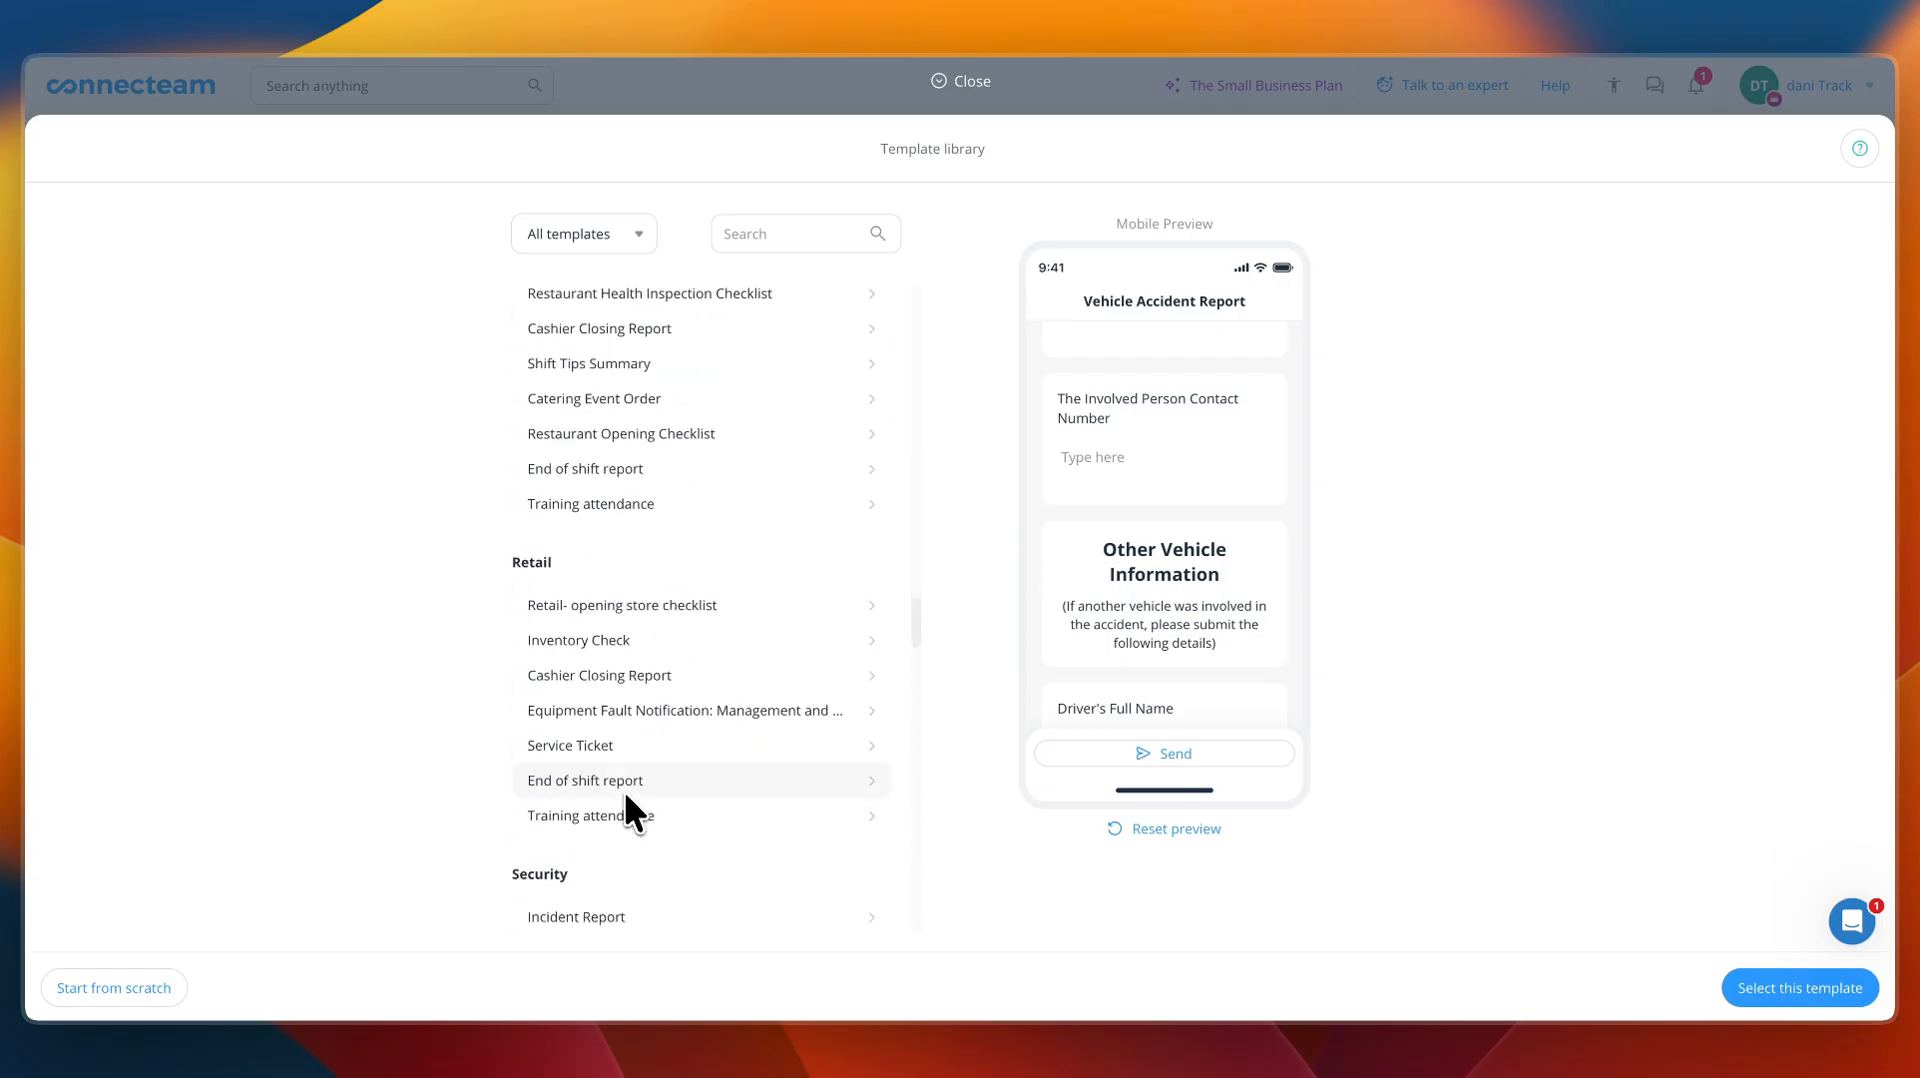
pyautogui.scroll(-15, 624, 790)
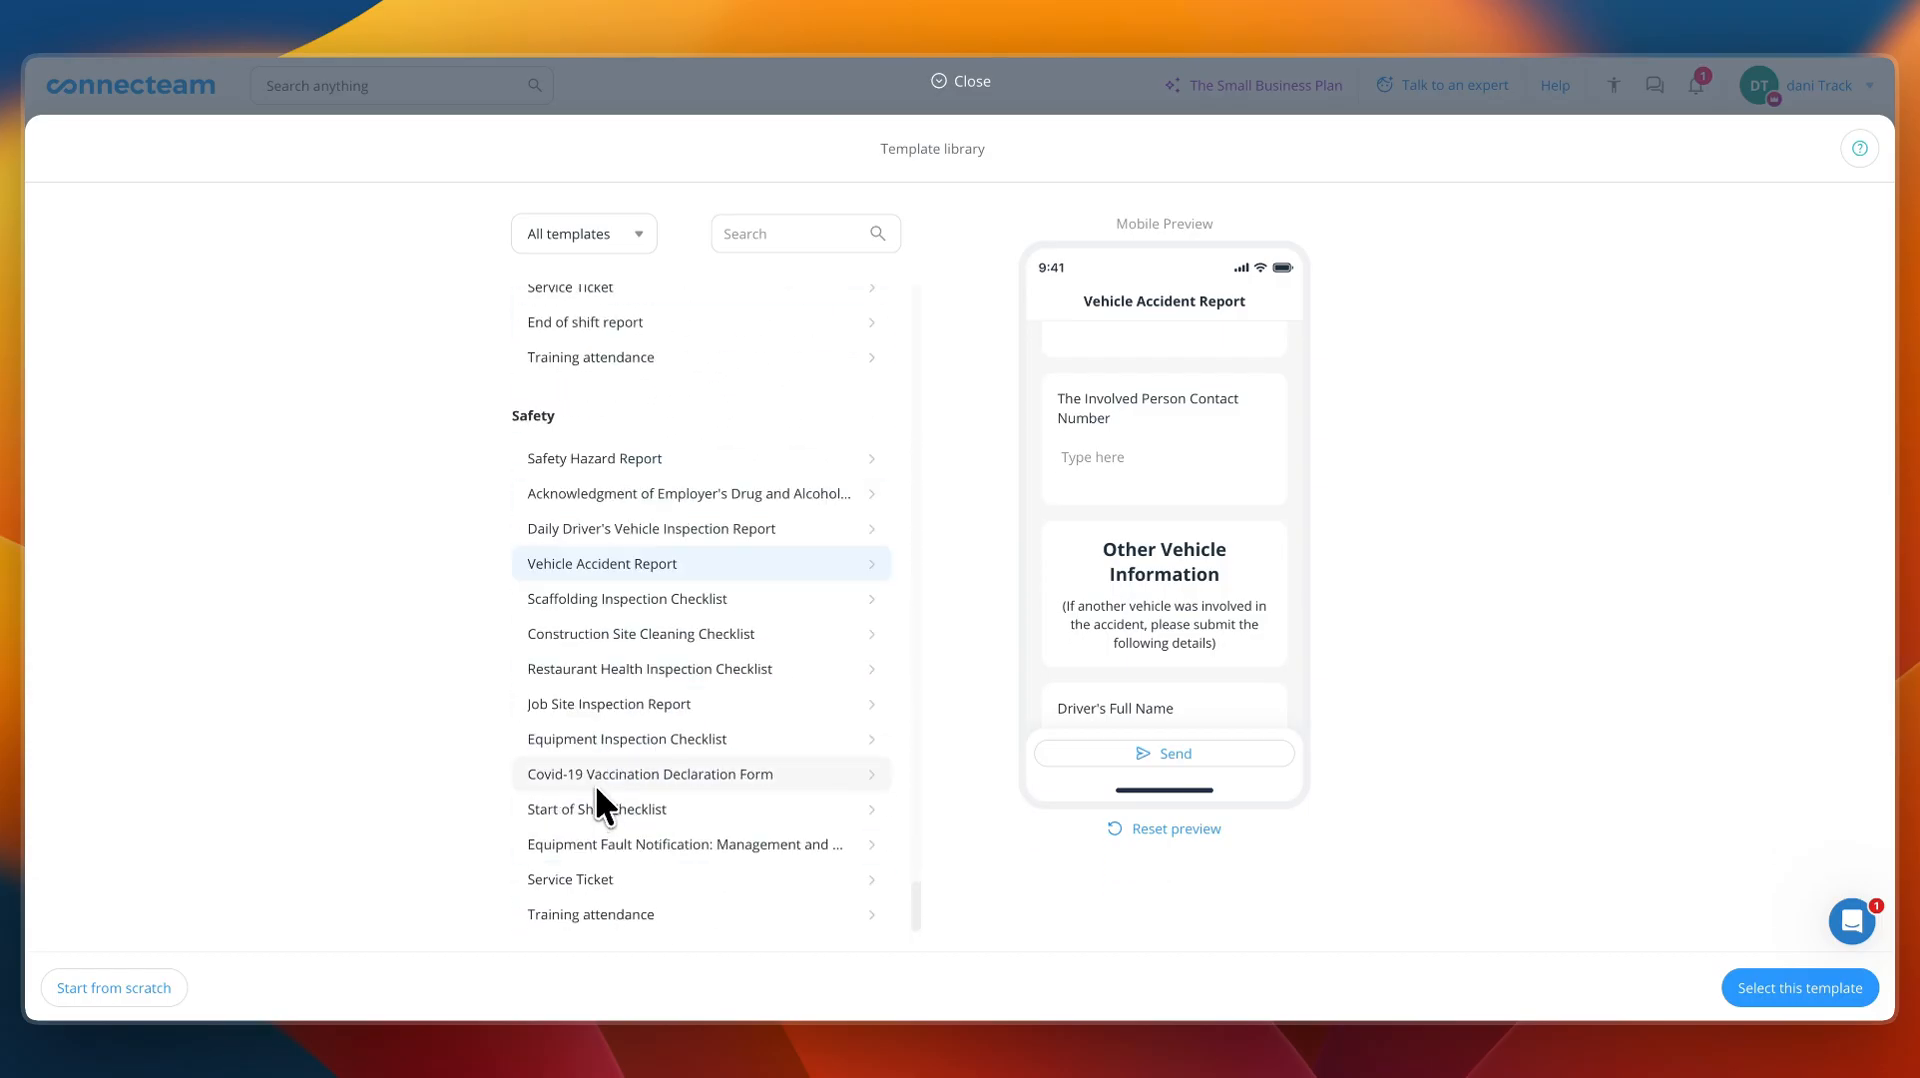
pyautogui.scroll(15, 650, 707)
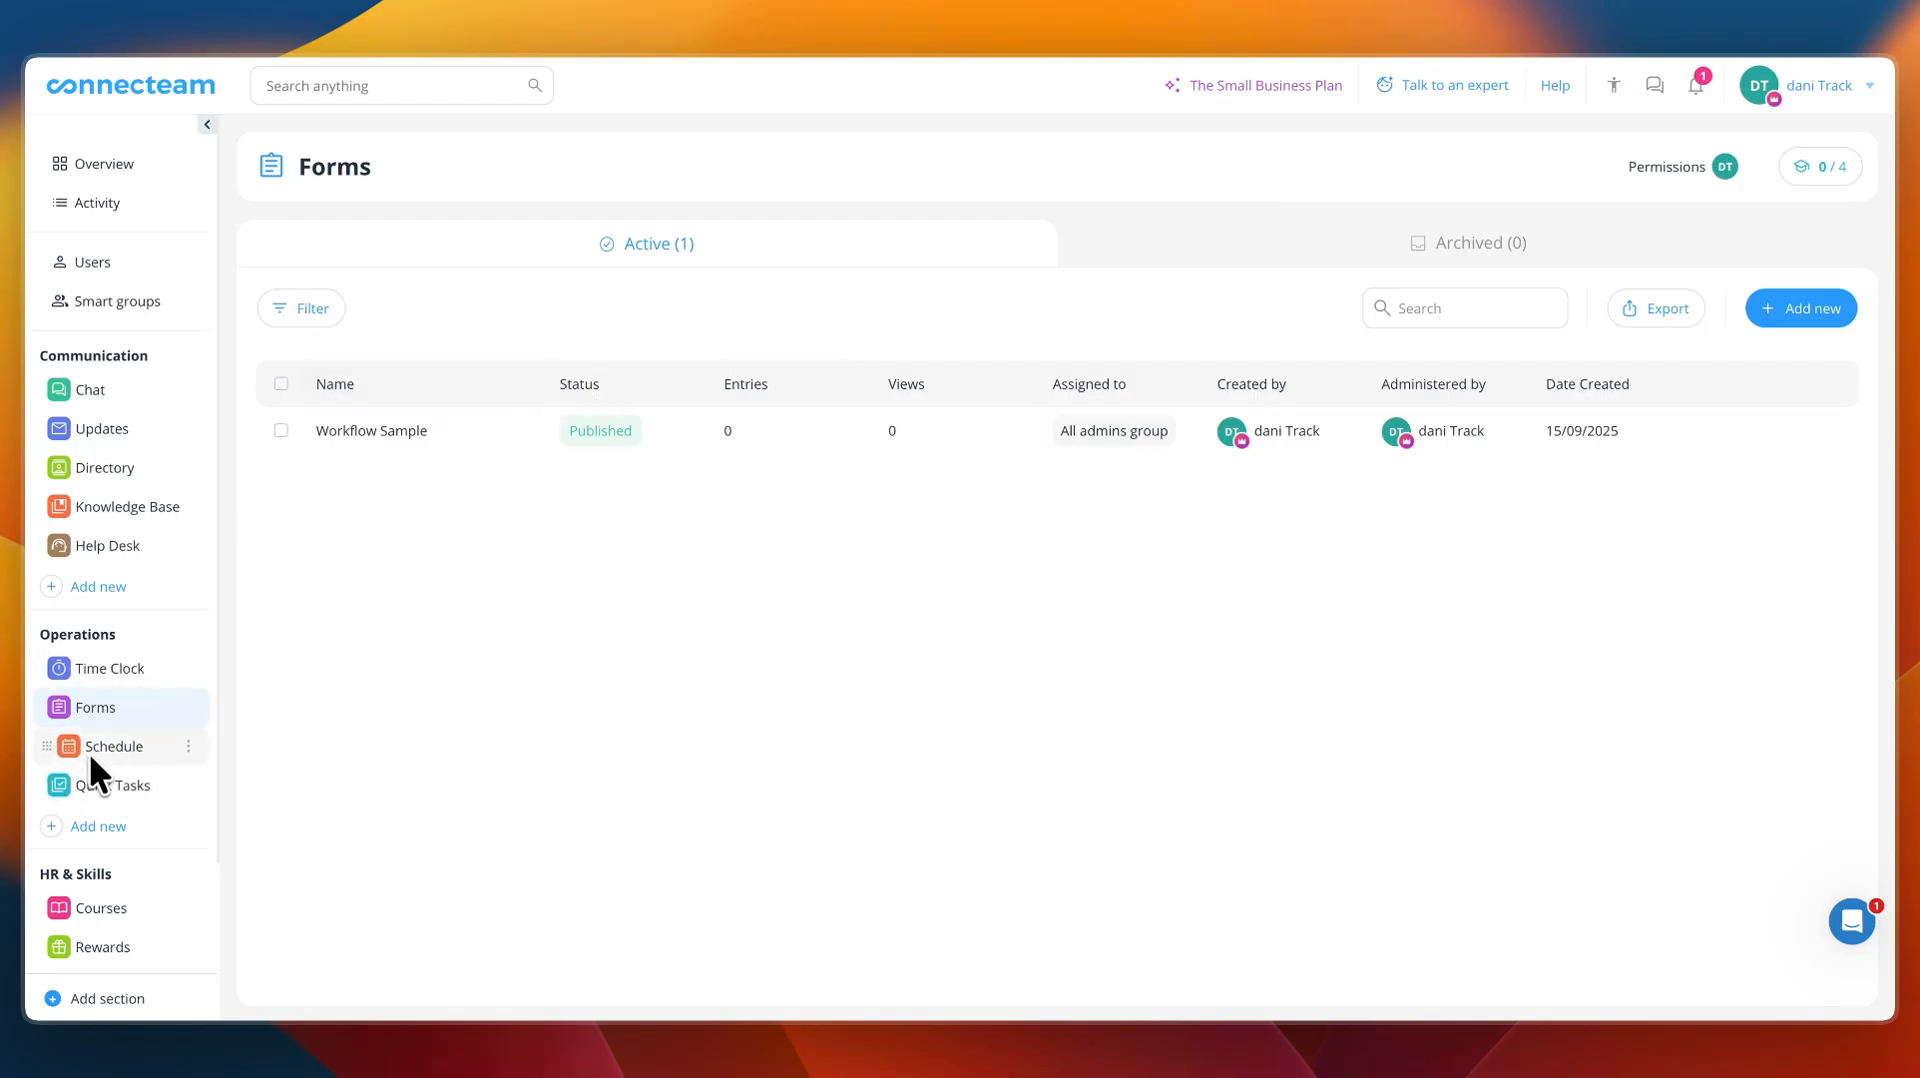
# - Access the existing clock from the Time Clock lobby and review today's employee attendance and activity map
pyautogui.click(110, 672)
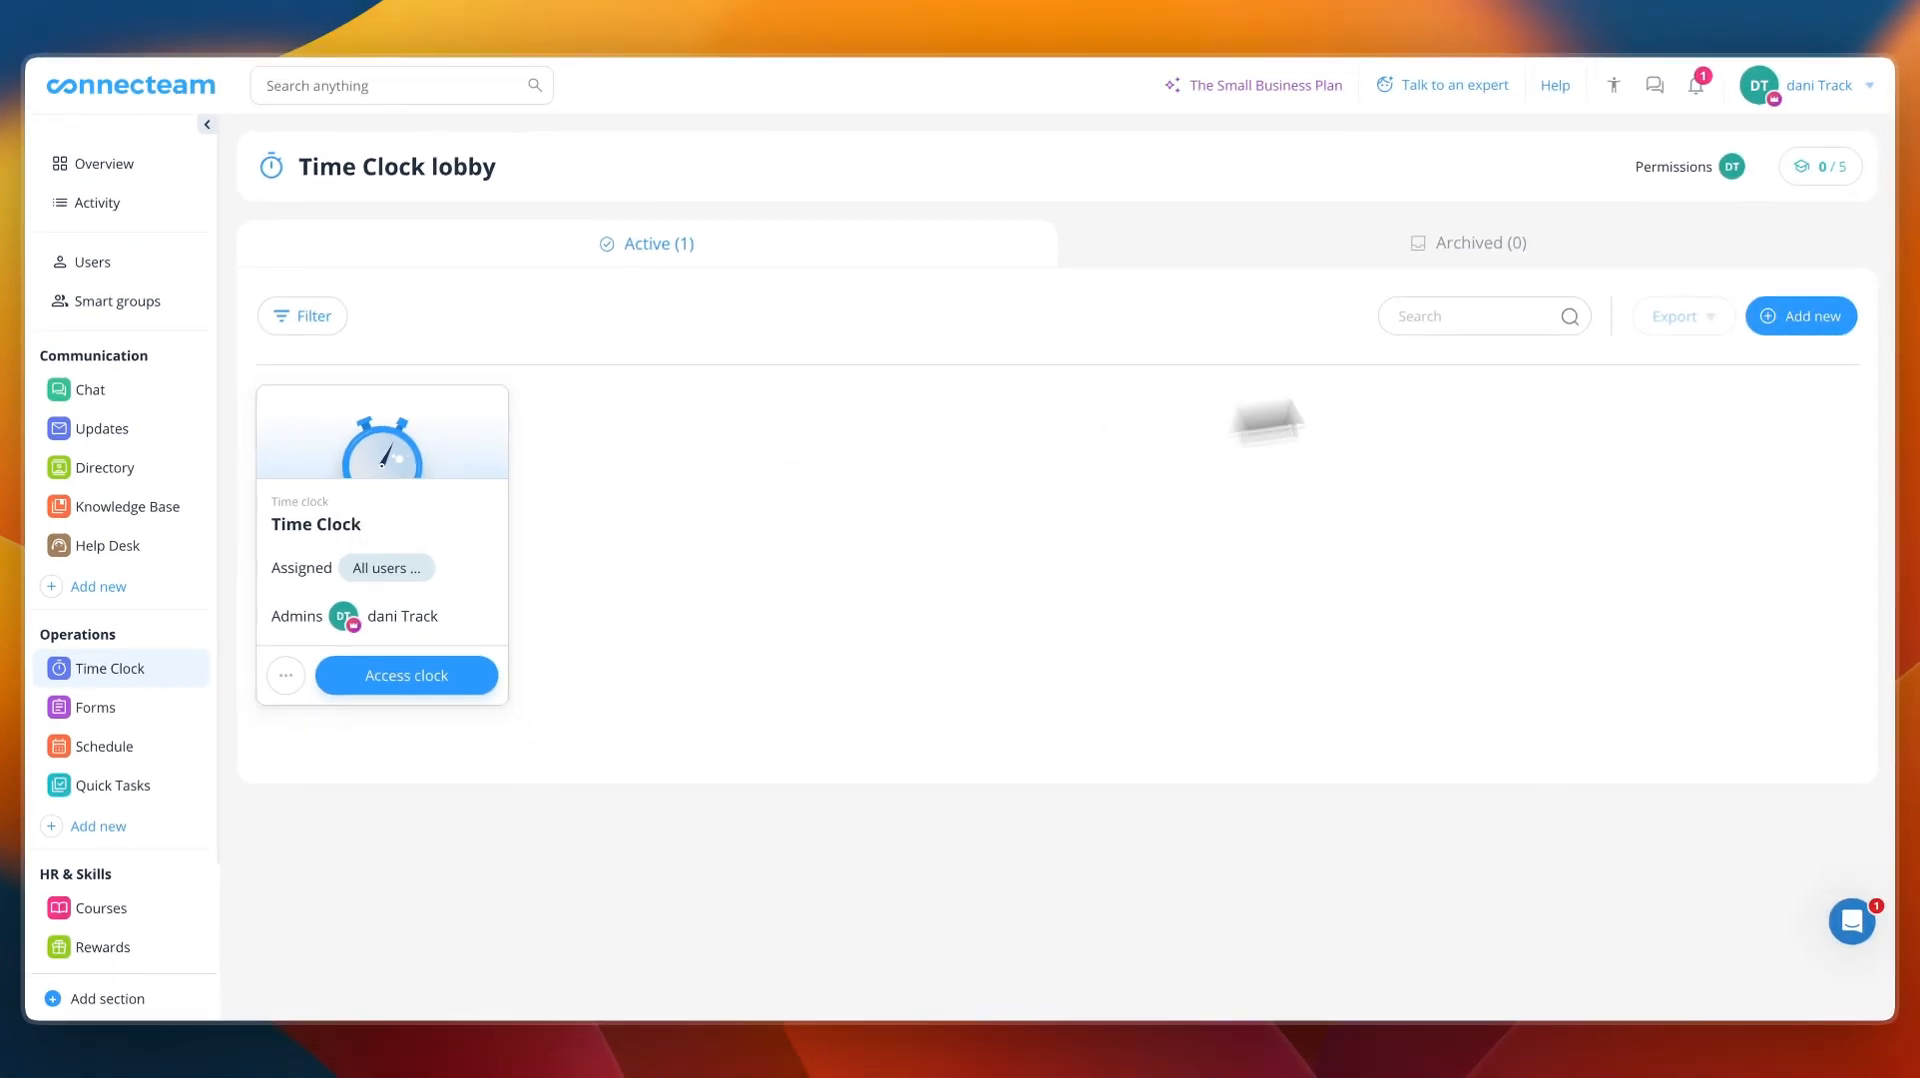
pyautogui.click(396, 675)
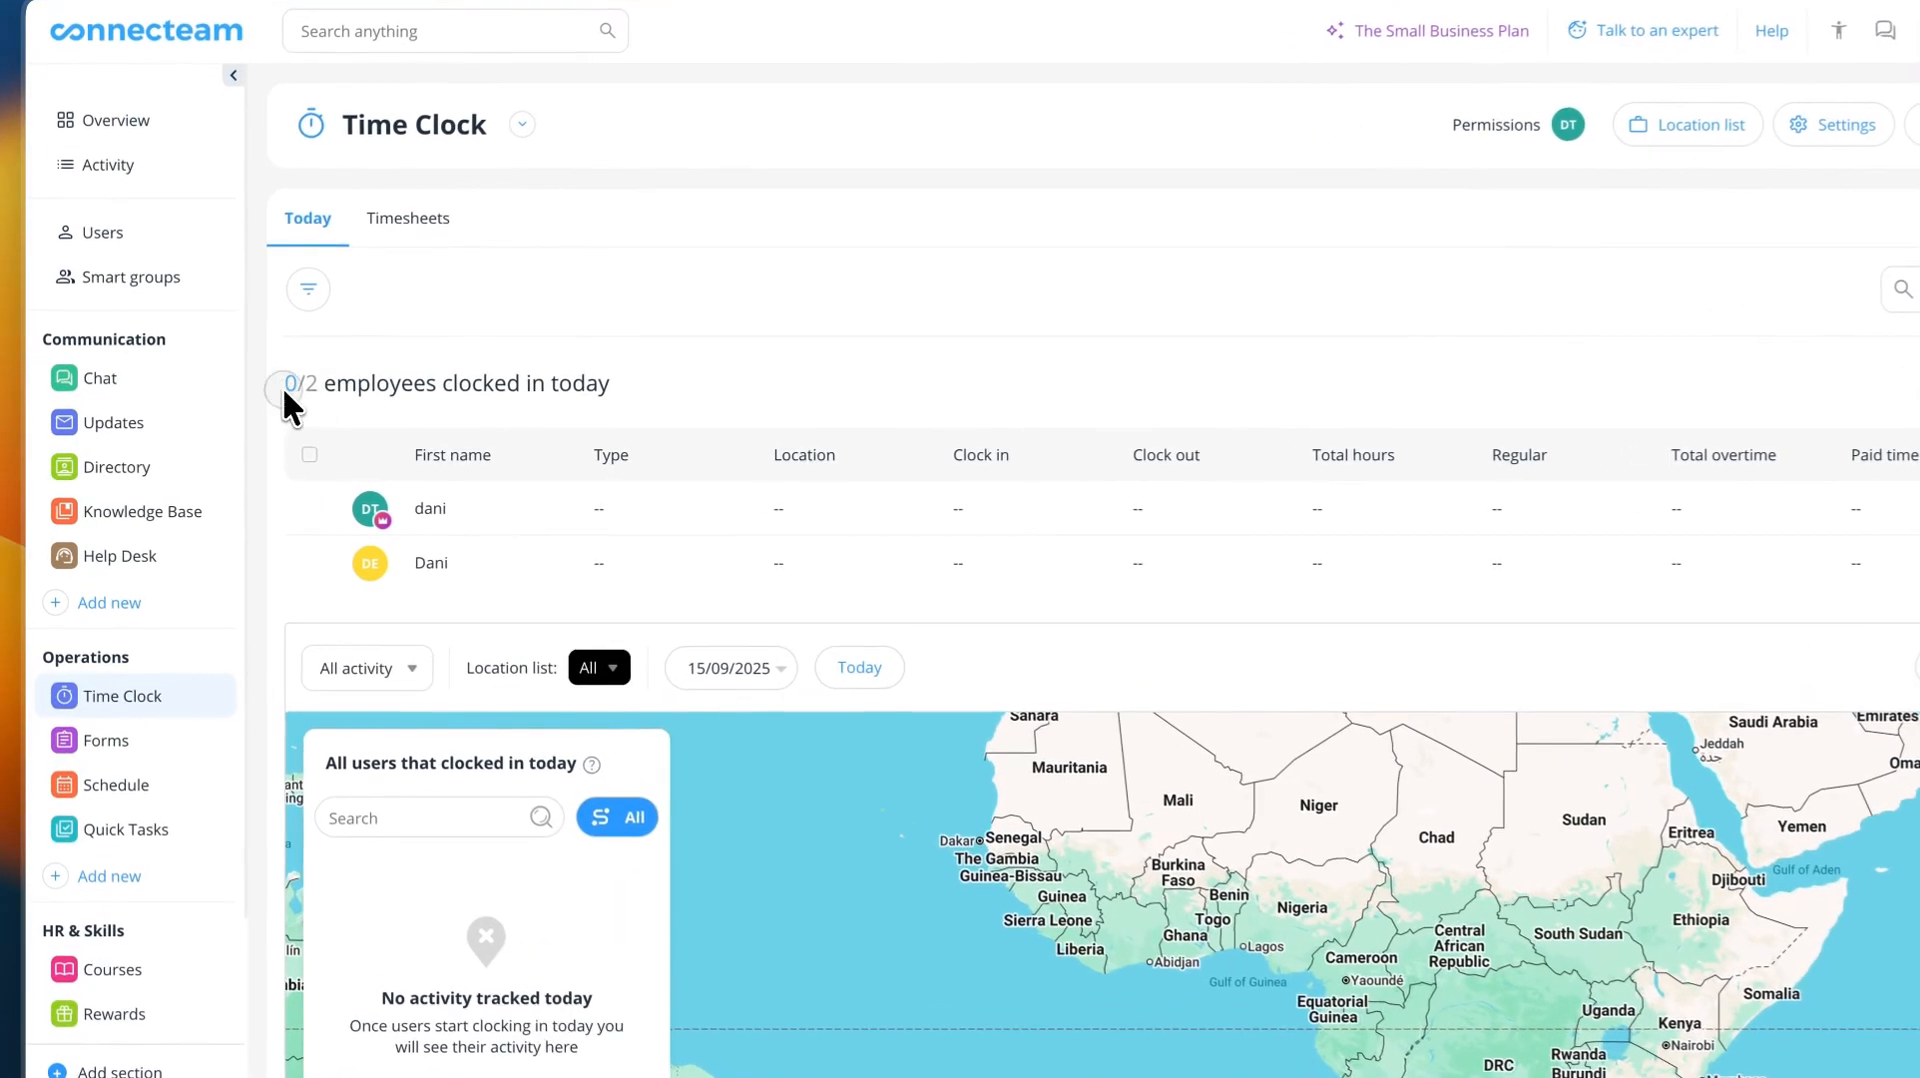
pyautogui.moveTo(250, 397); pyautogui.dragTo(694, 388)
pyautogui.click(693, 387)
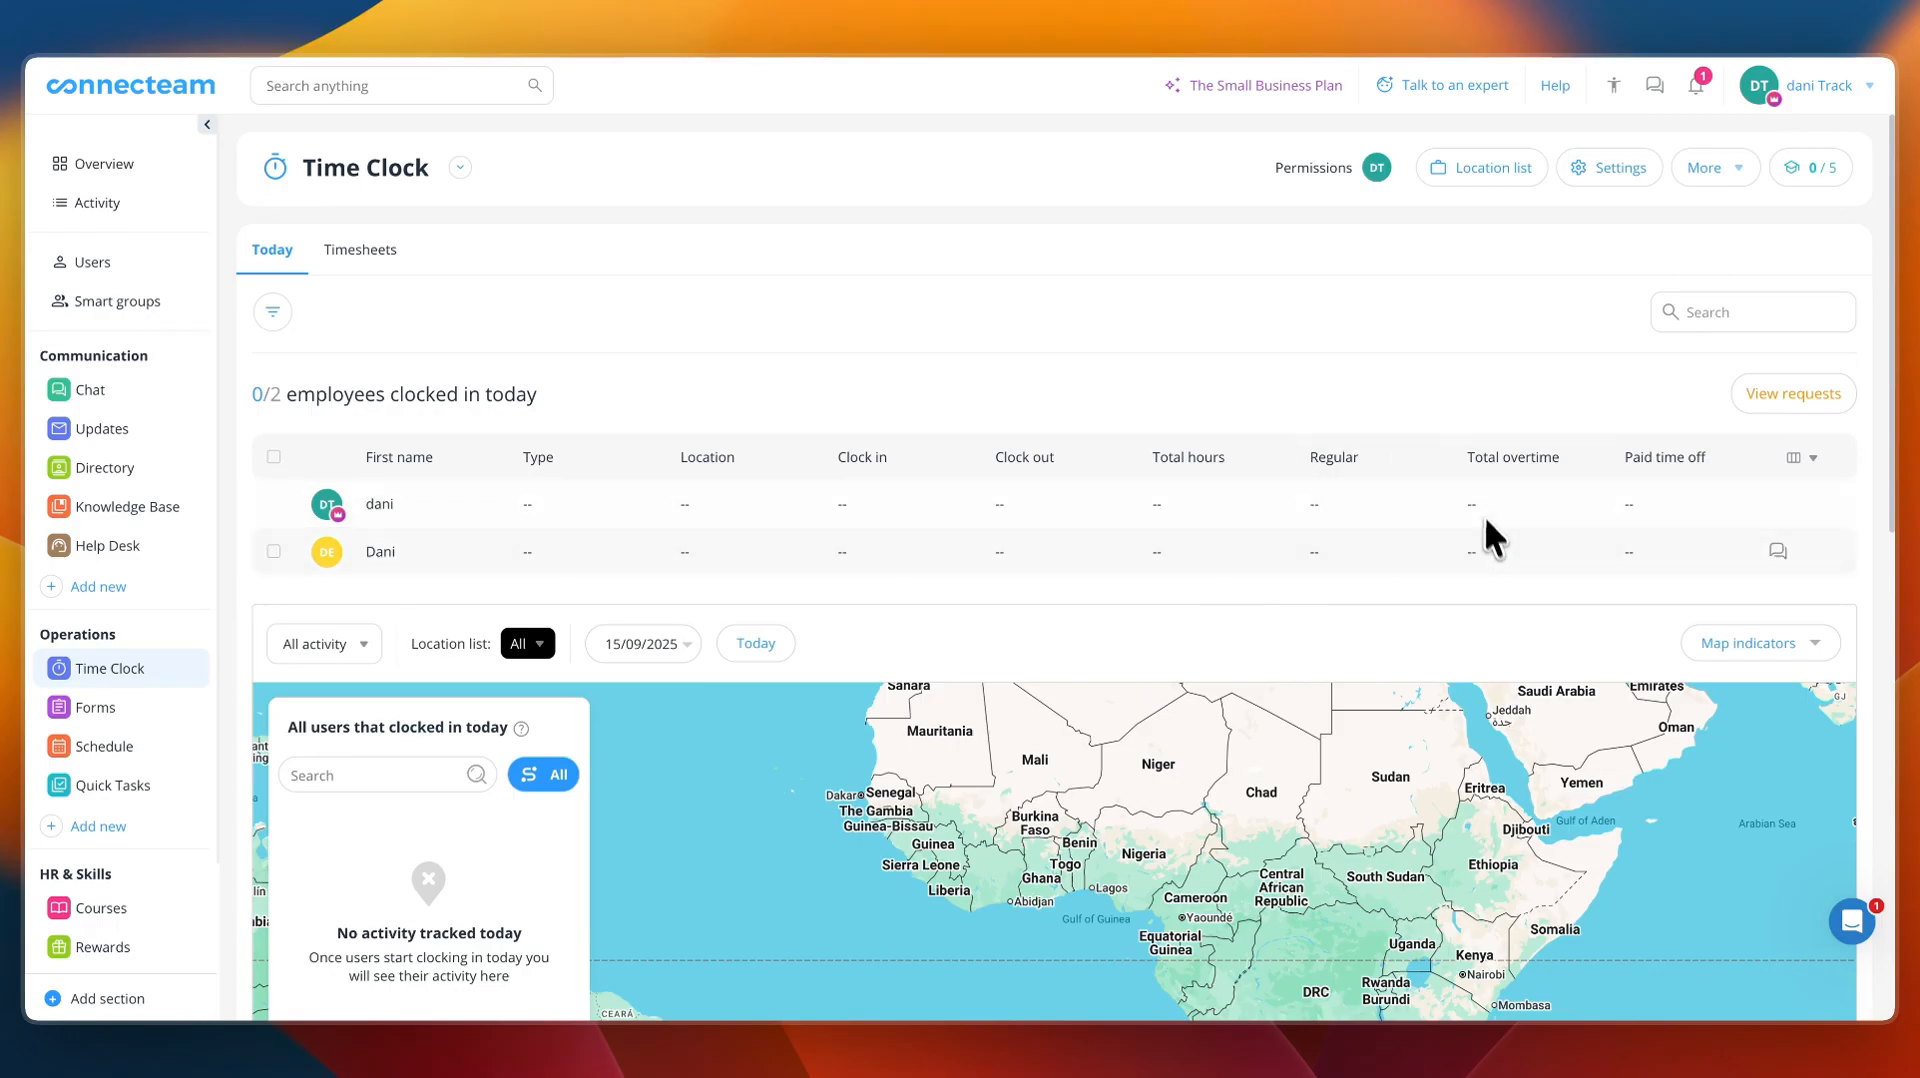
pyautogui.scroll(-1, 1560, 545)
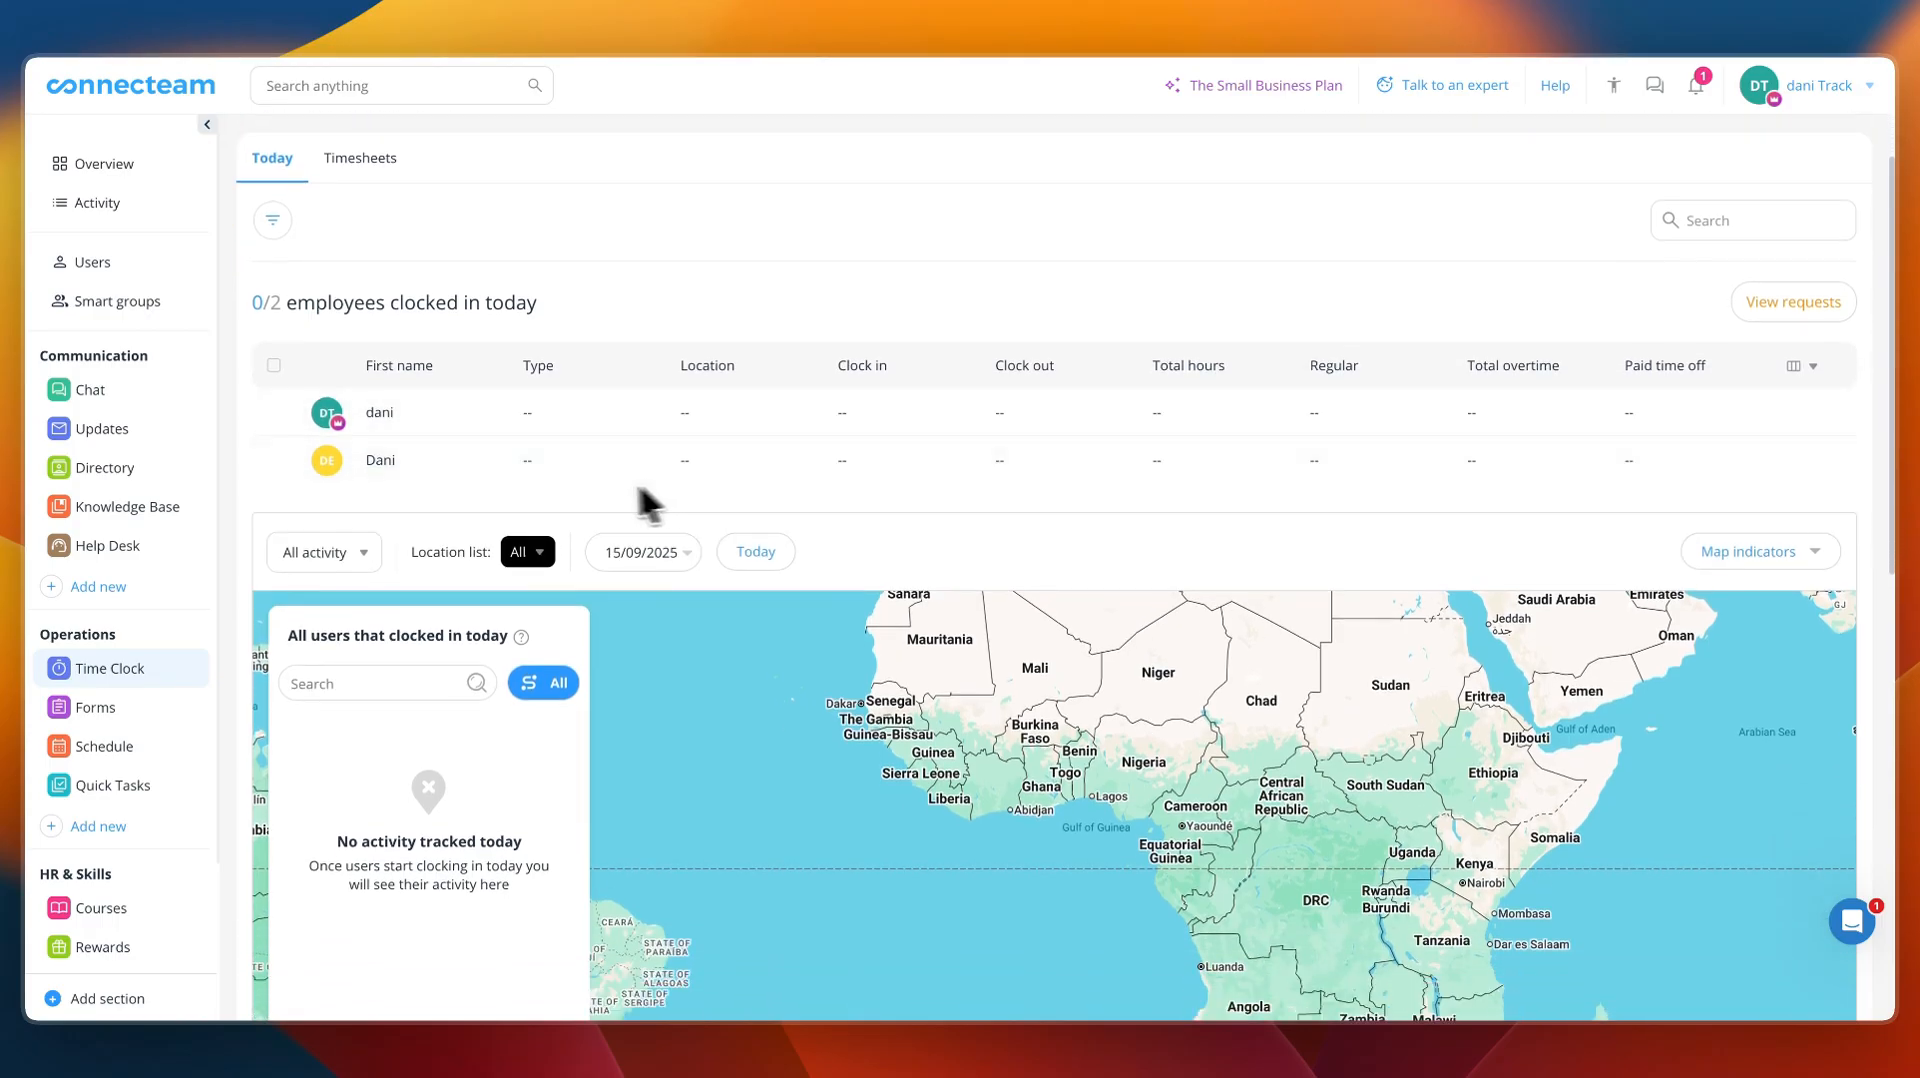
pyautogui.scroll(1, 580, 505)
# - View the sample user's timesheet for the 01/09 to 30/09 pay period, look through its days and close it
pyautogui.click(374, 507)
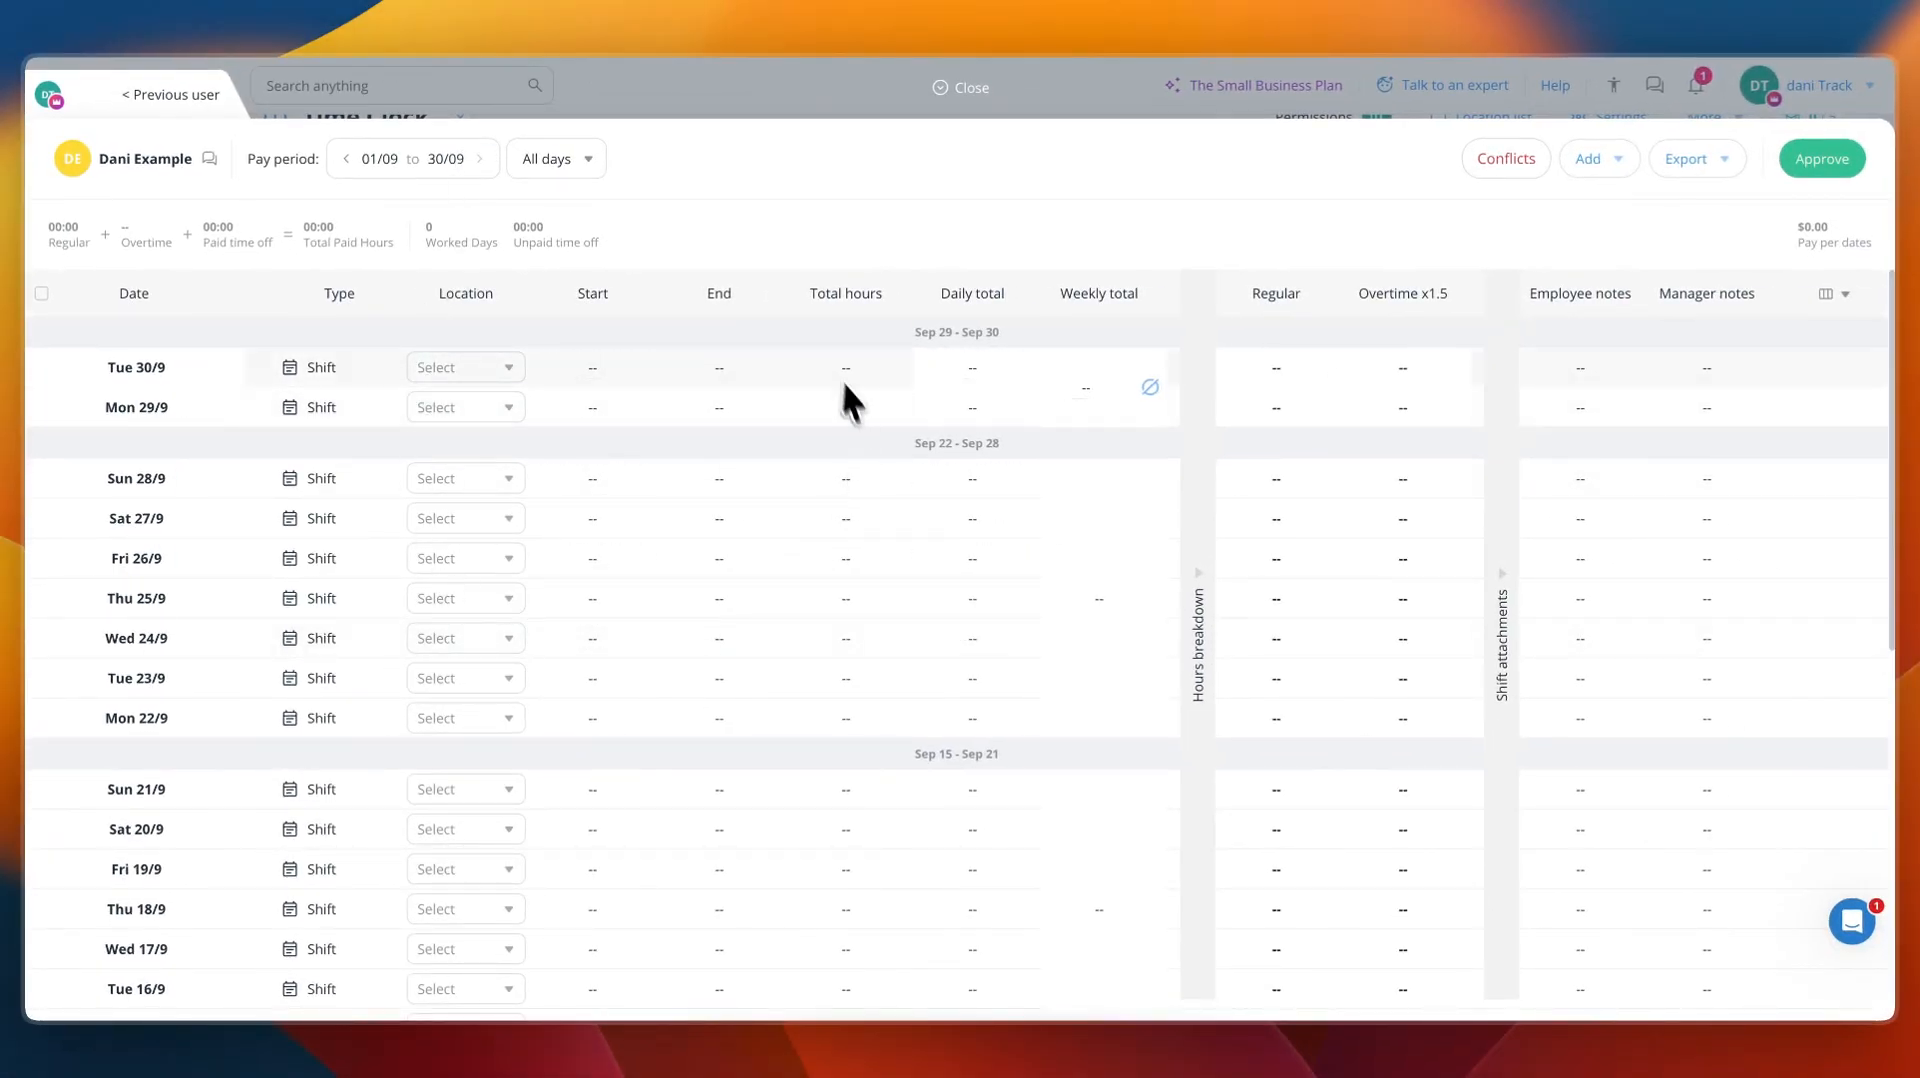
pyautogui.scroll(-1, 1155, 791)
pyautogui.scroll(-10, 1155, 793)
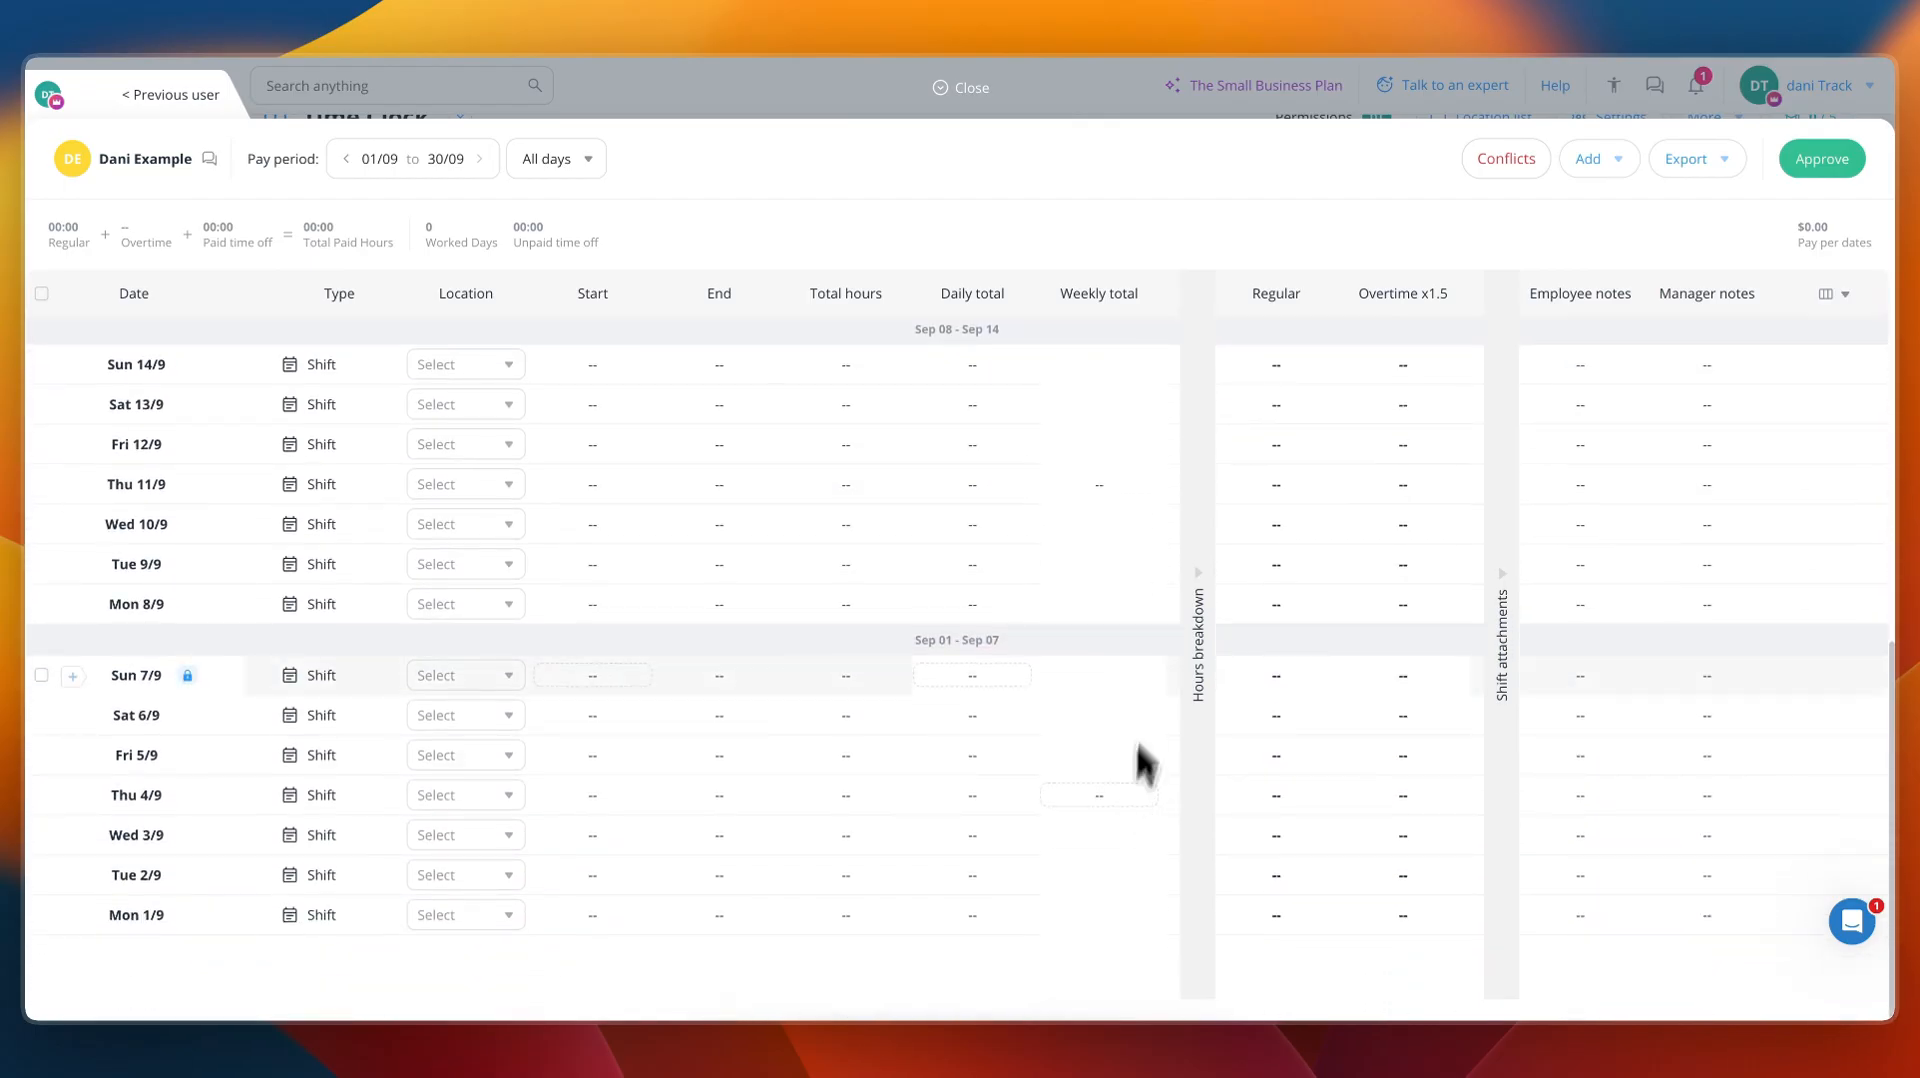
pyautogui.scroll(10, 1136, 763)
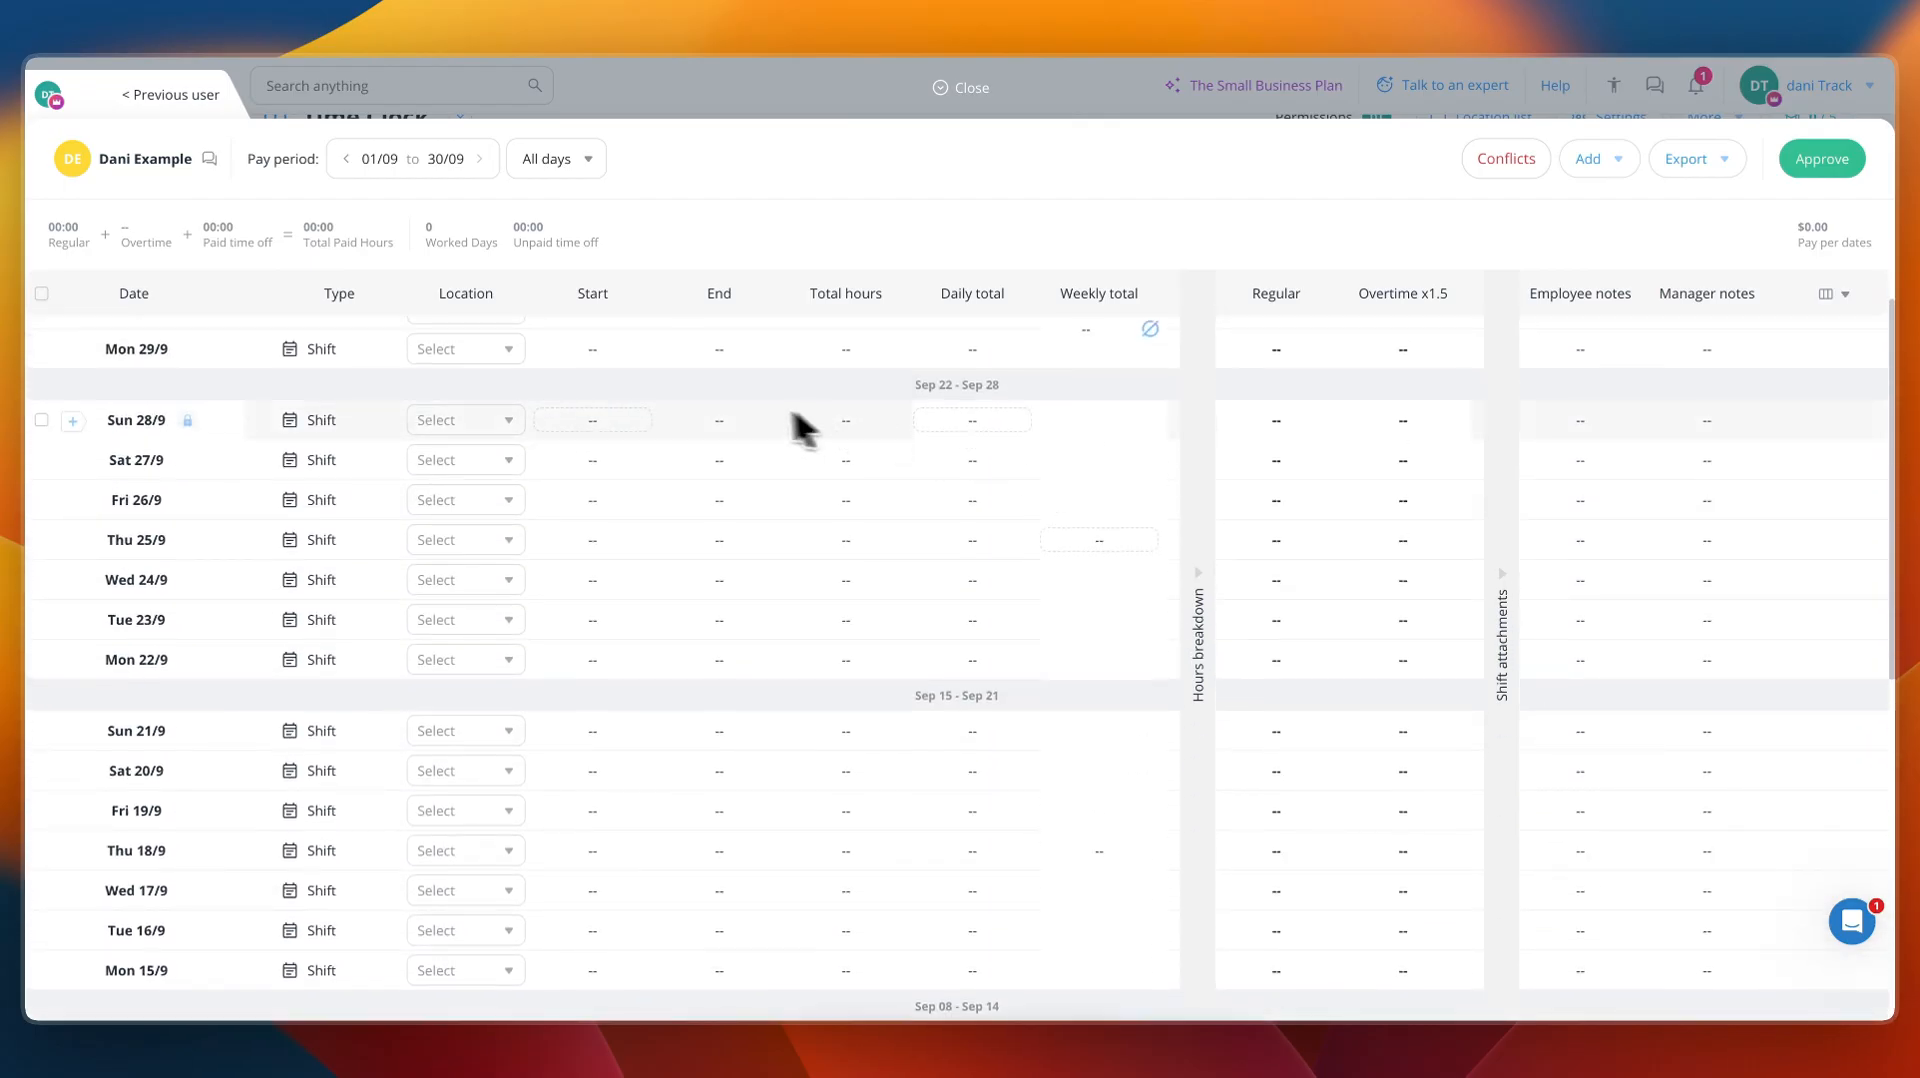
pyautogui.click(752, 90)
pyautogui.scroll(1, 1371, 270)
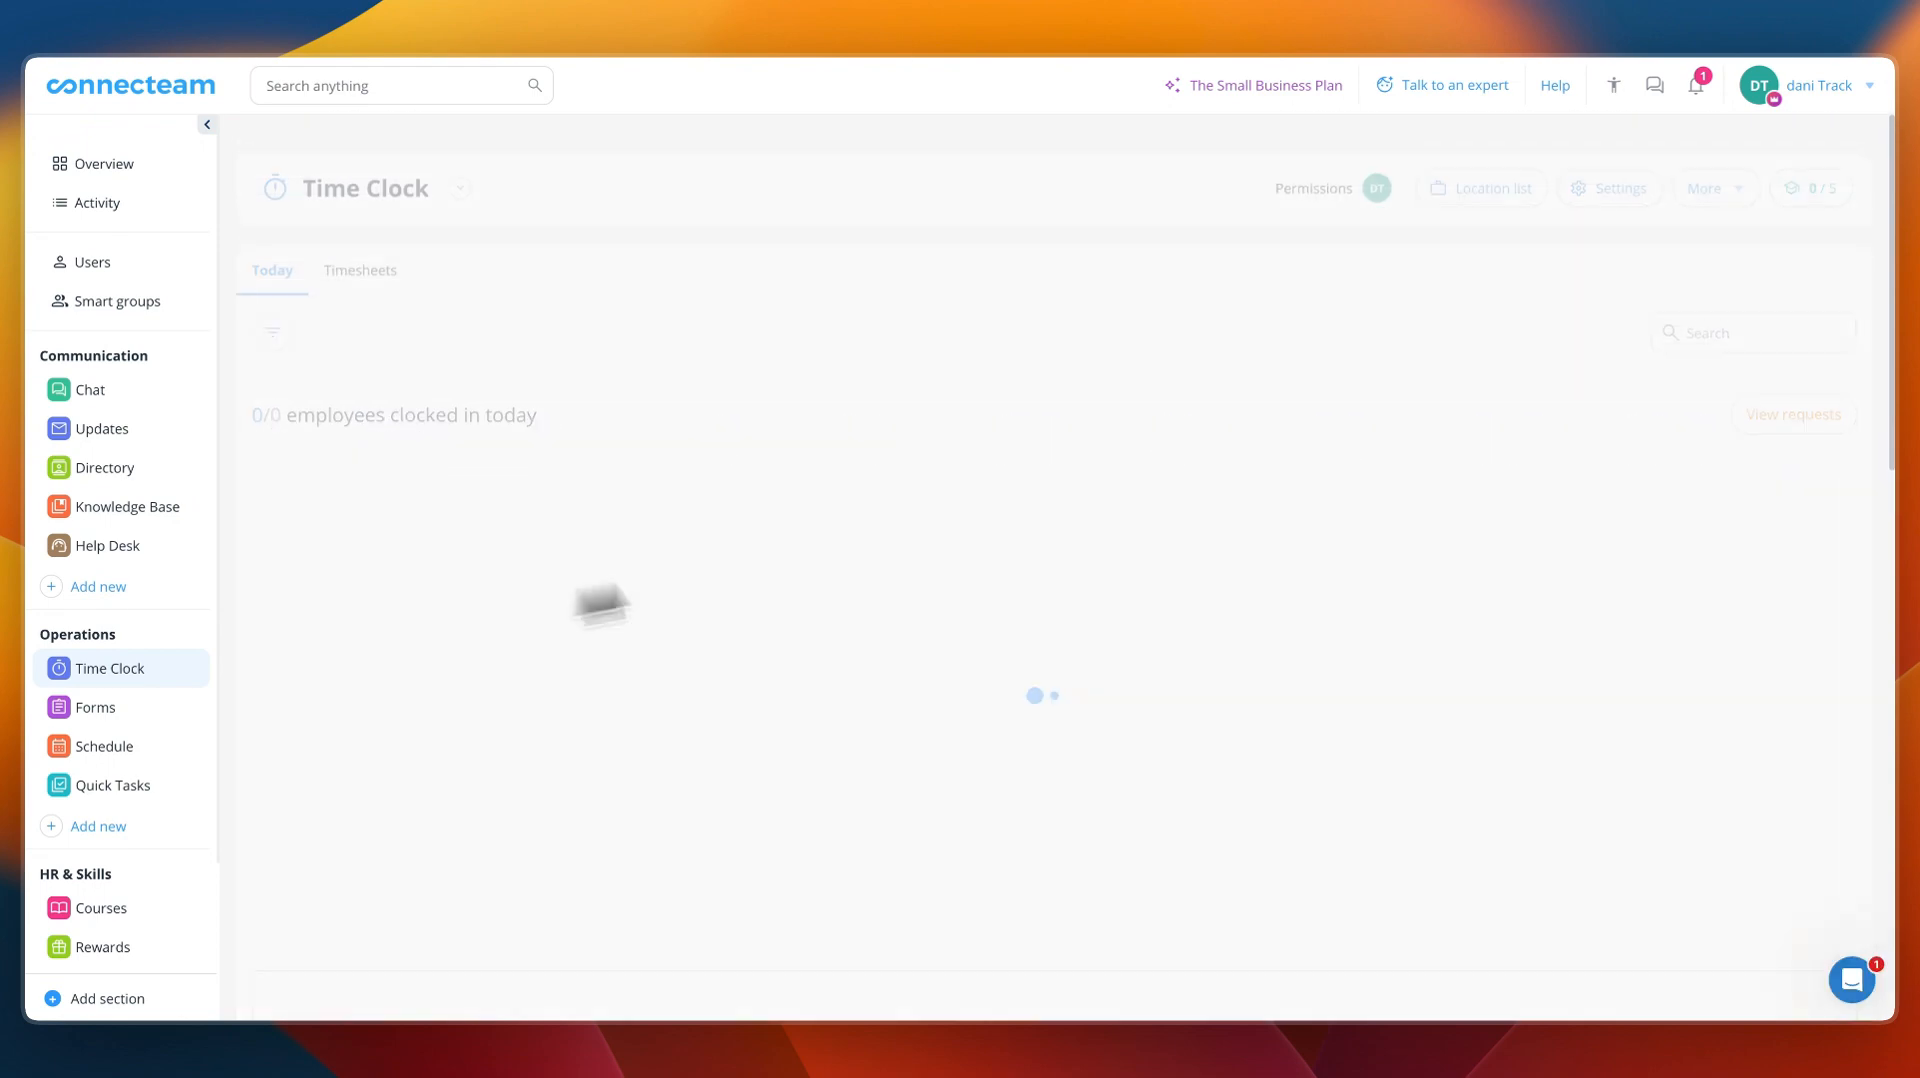
# - In the Time Clock settings' quick setup, set the payroll cycle to 2 weeks and the end of the first period to 01/09/2025
pyautogui.click(1624, 168)
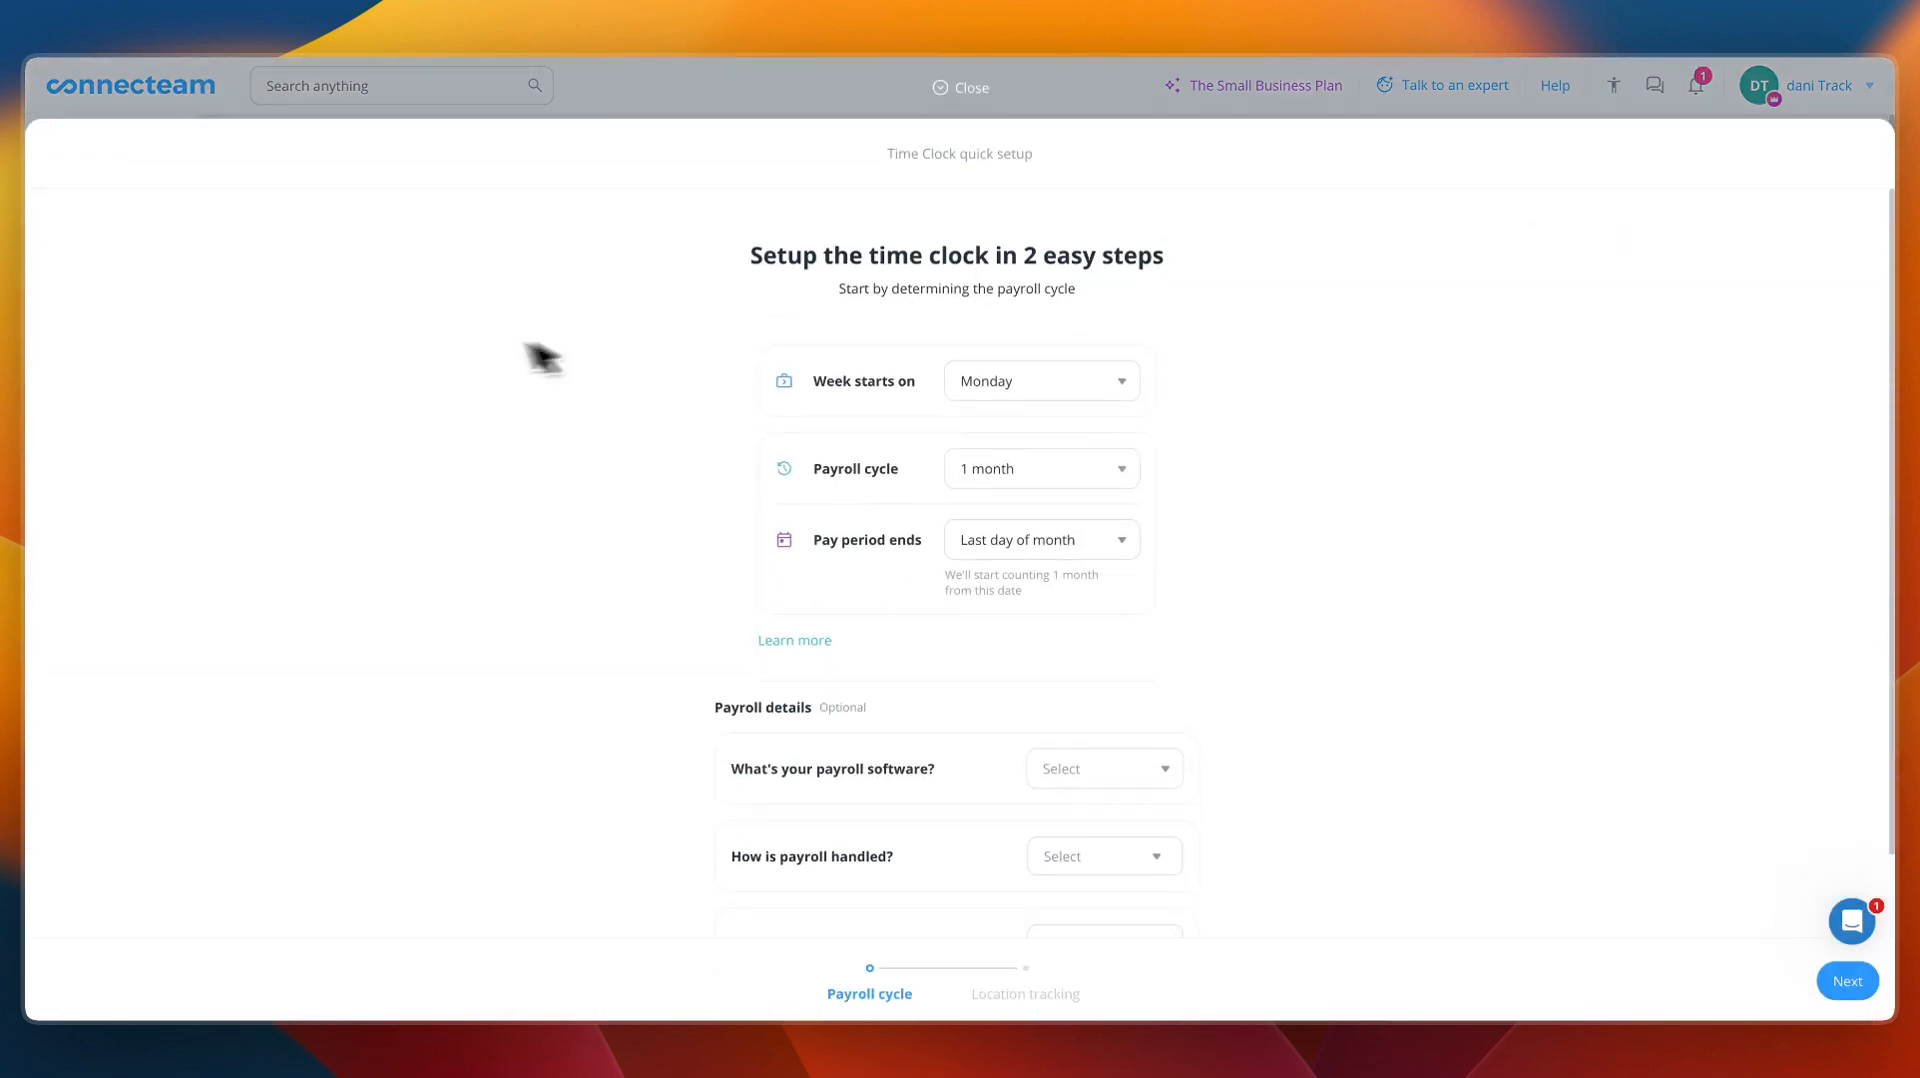
pyautogui.click(1014, 472)
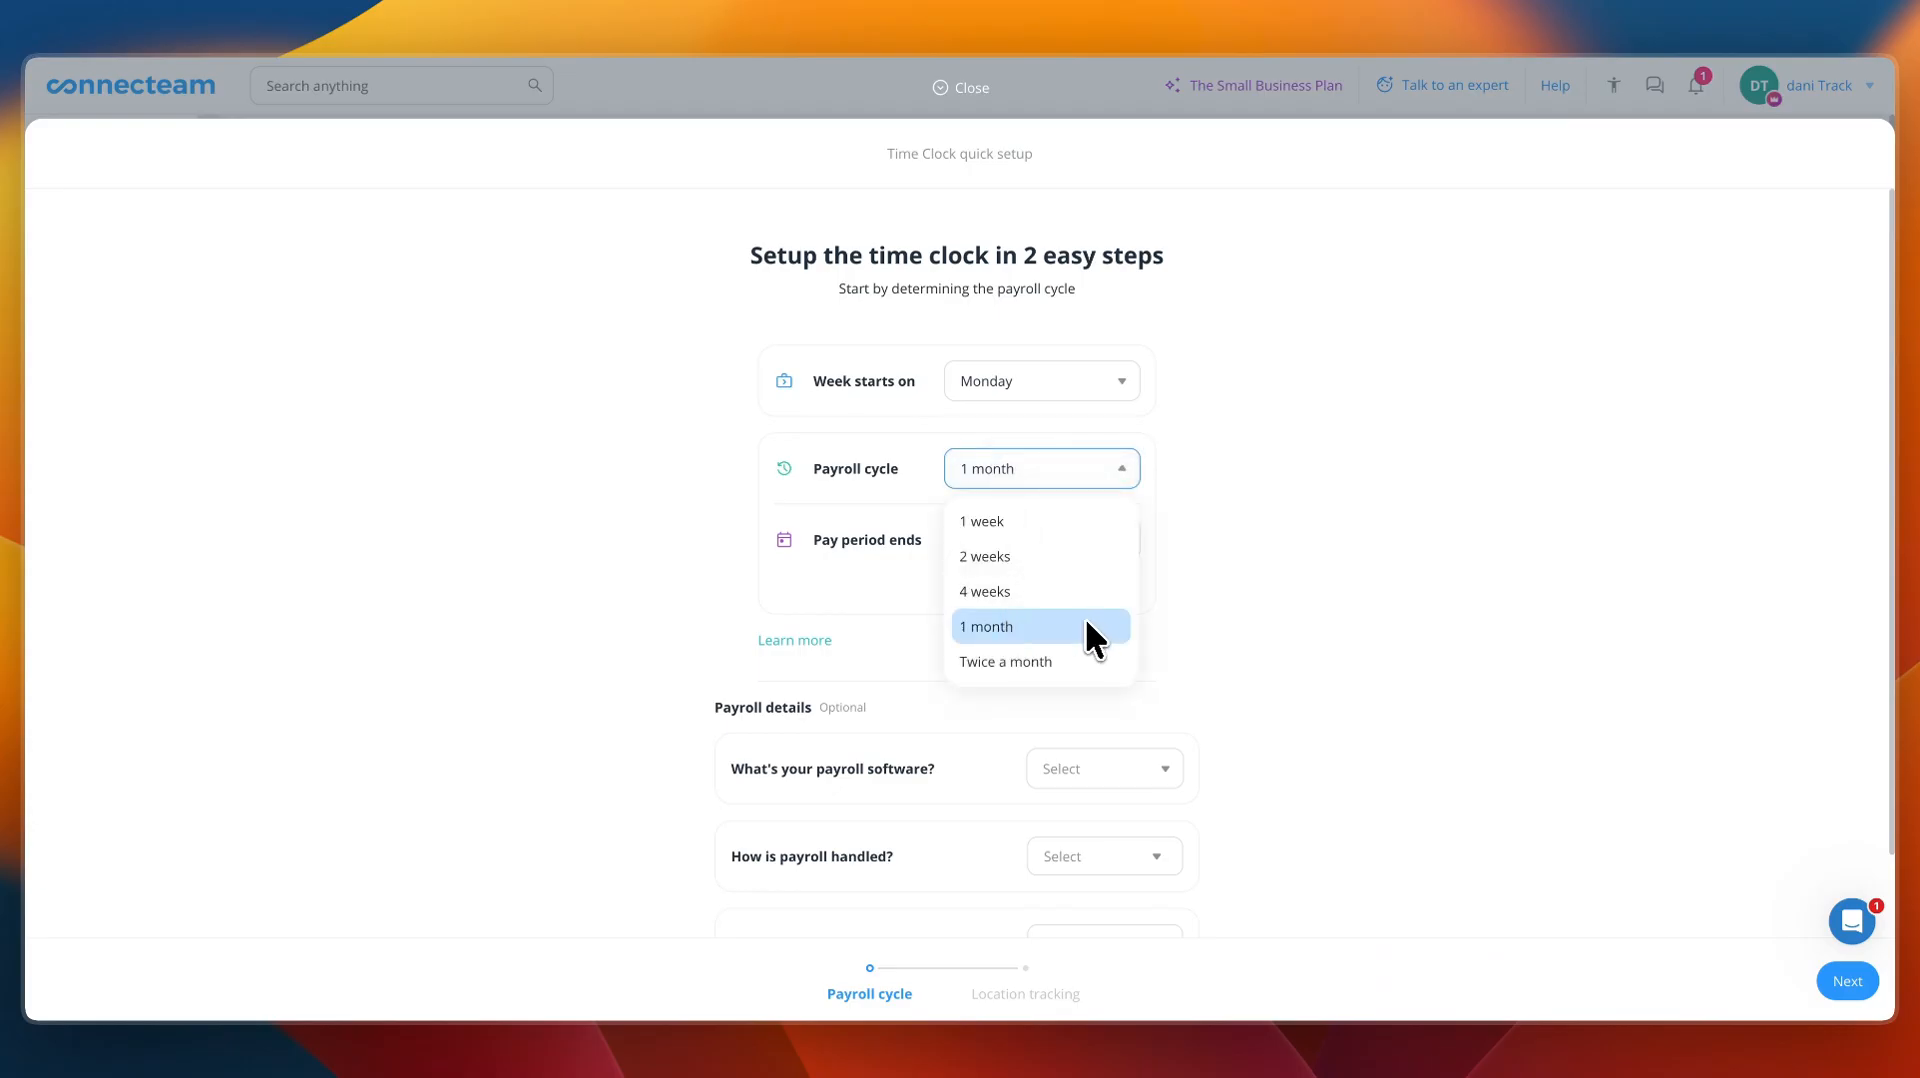
pyautogui.click(1053, 557)
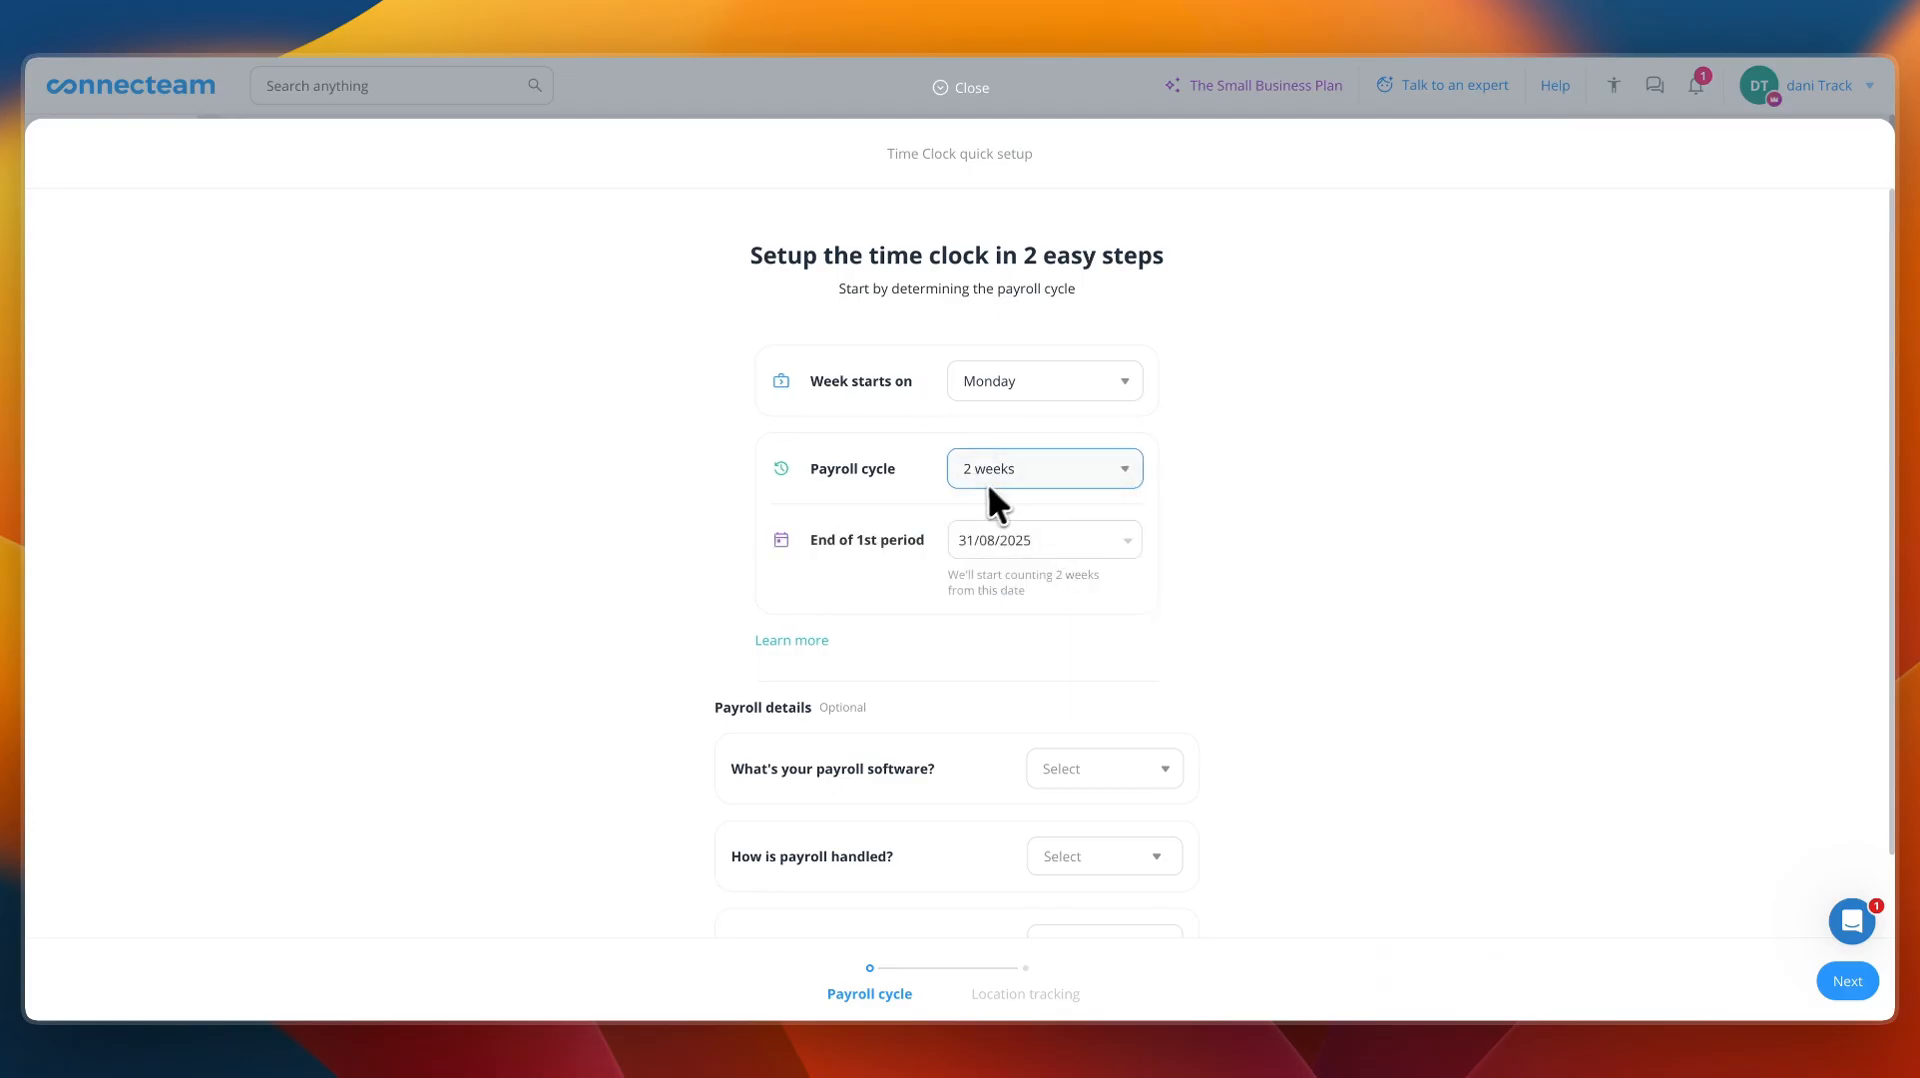
pyautogui.click(991, 542)
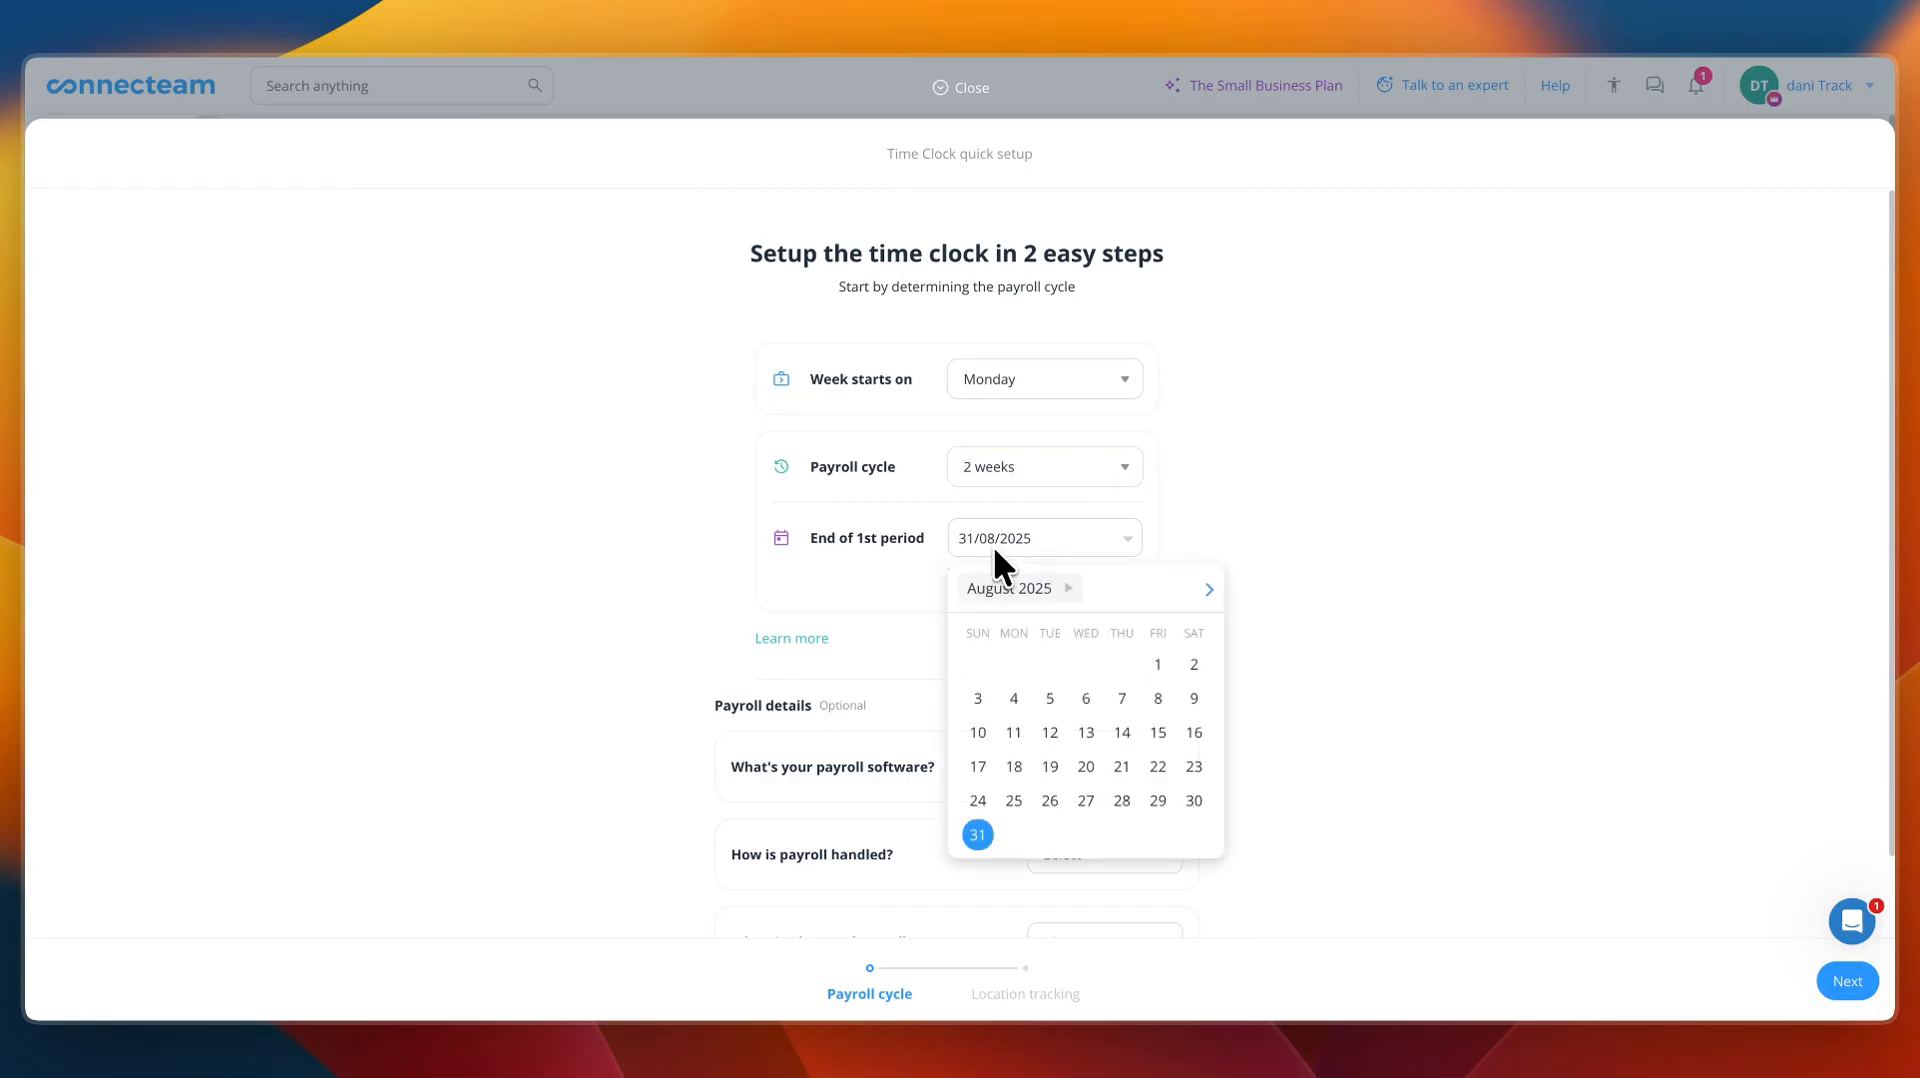
pyautogui.click(1209, 590)
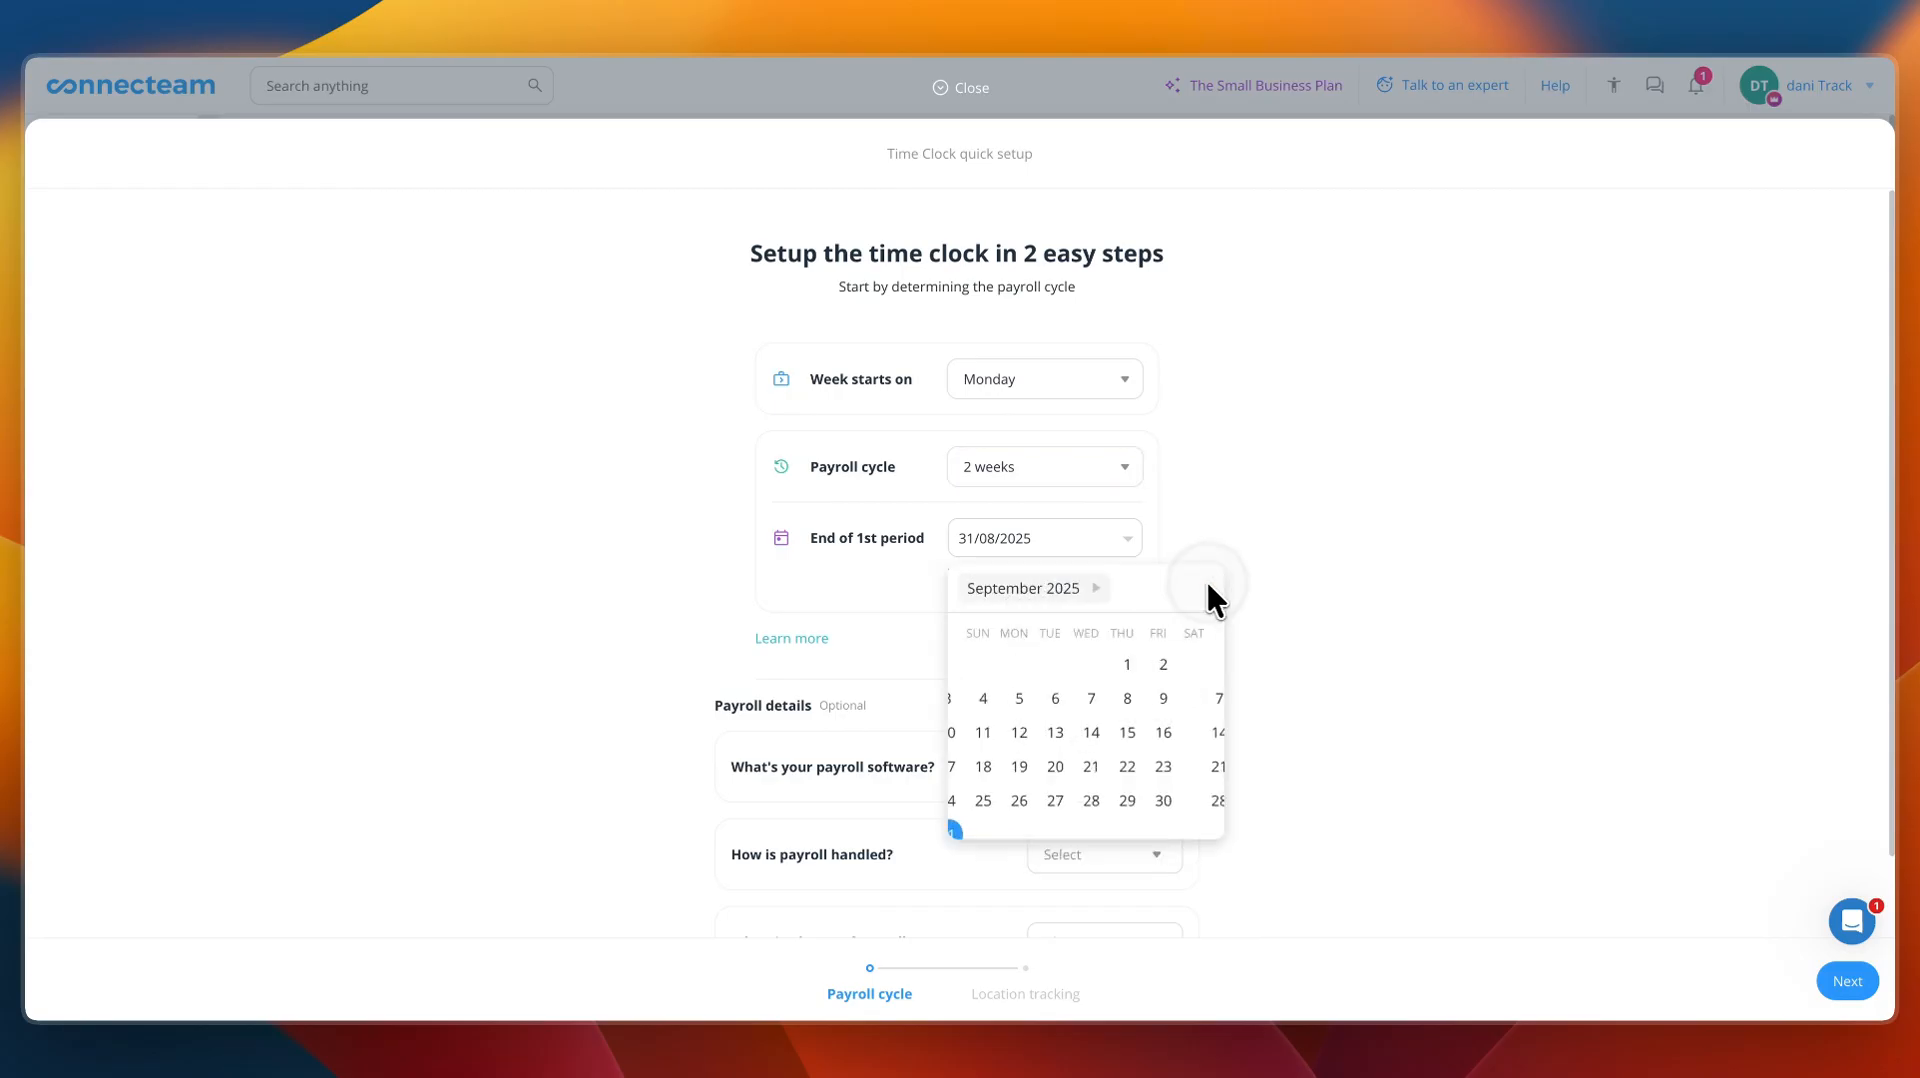
pyautogui.click(1013, 664)
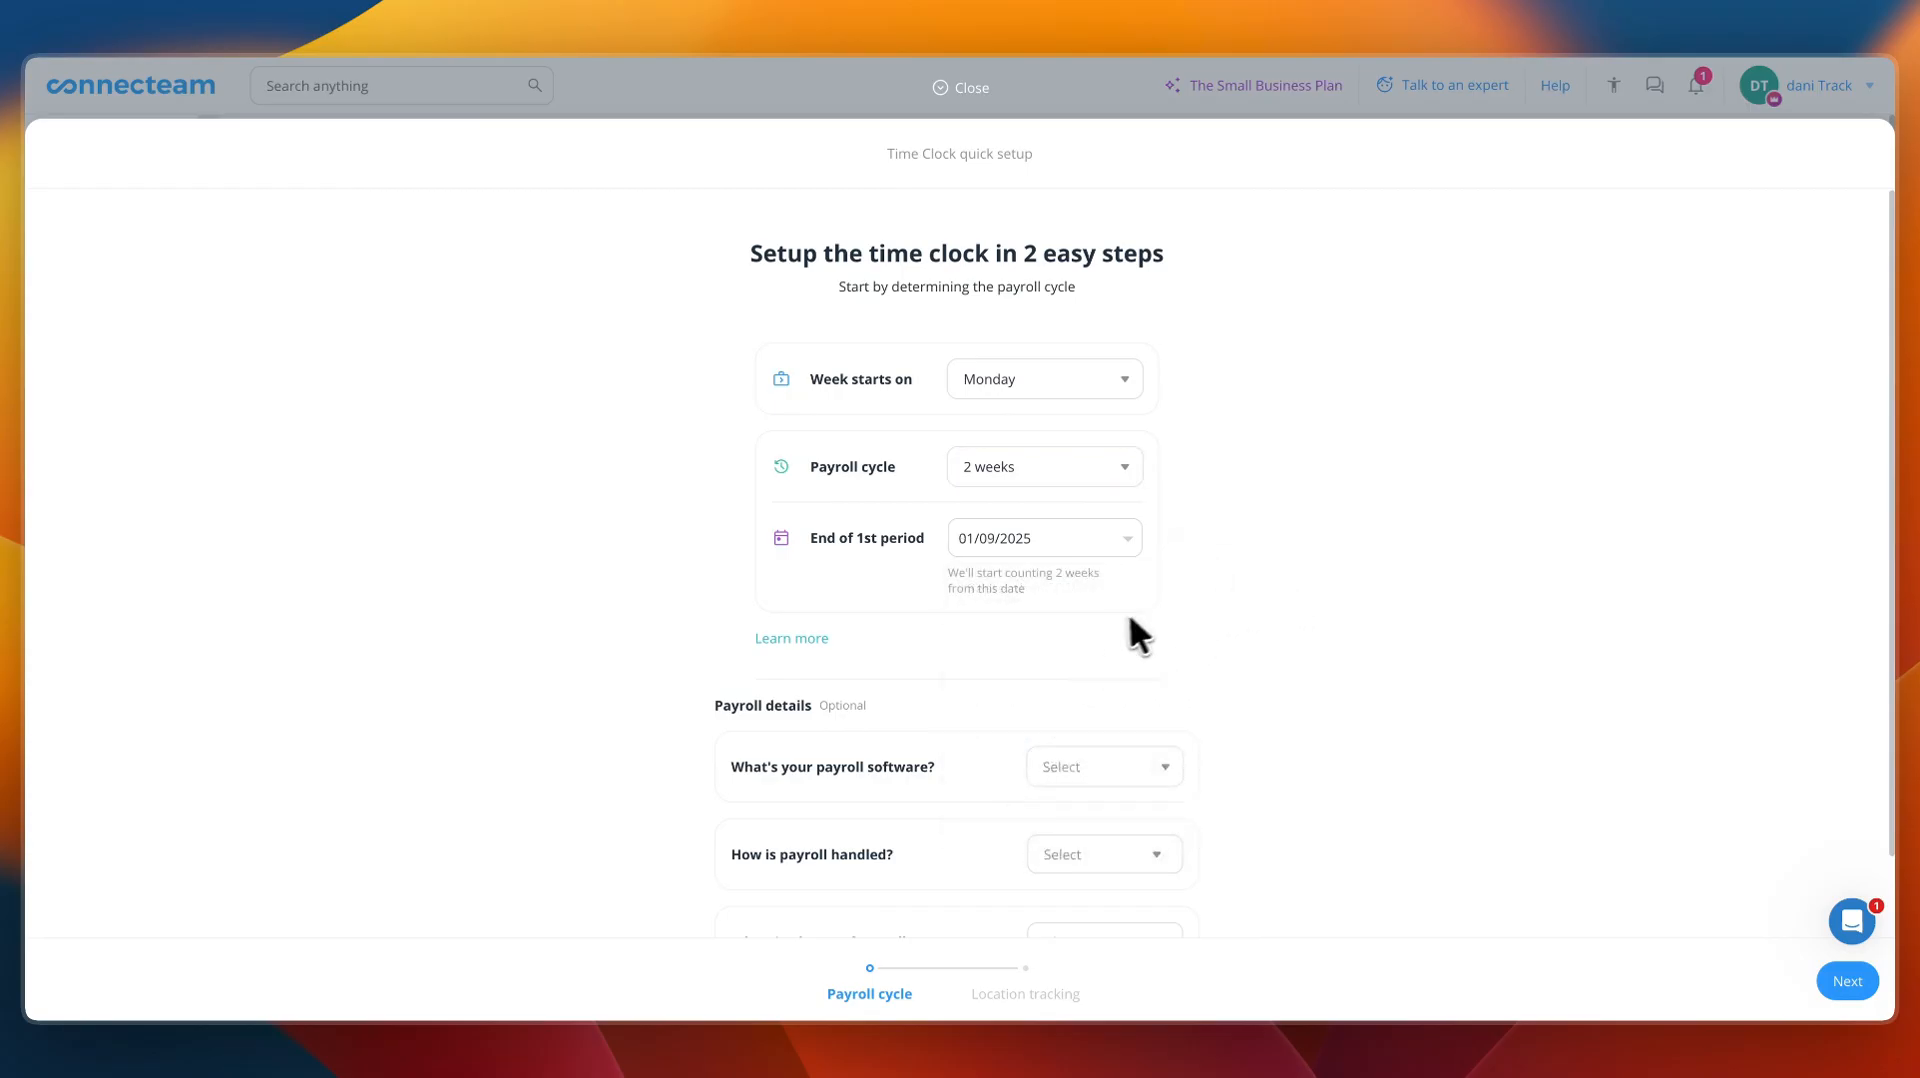
# - Choose Quickbooks online as the payroll software in the optional payroll details of the Time Clock quick setup
pyautogui.scroll(-1, 1132, 620)
pyautogui.click(1045, 680)
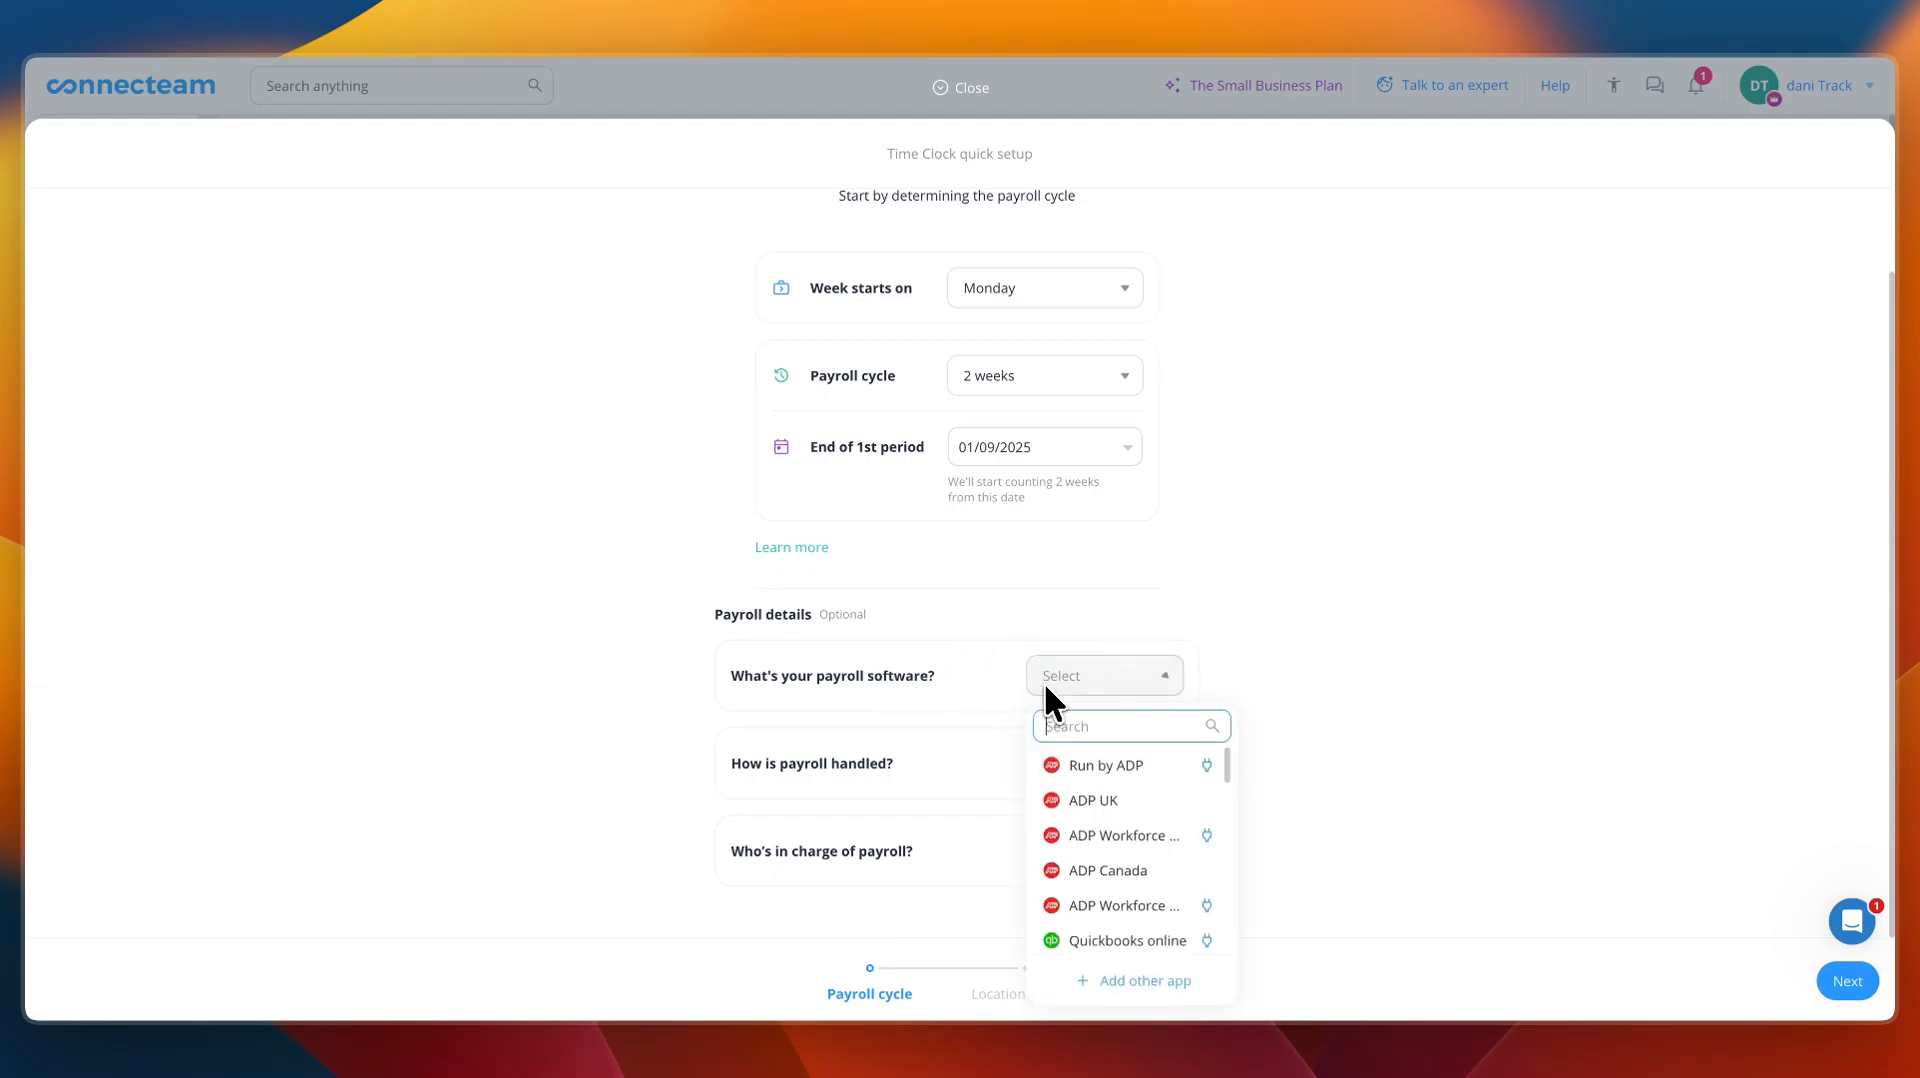
pyautogui.scroll(-5, 1140, 814)
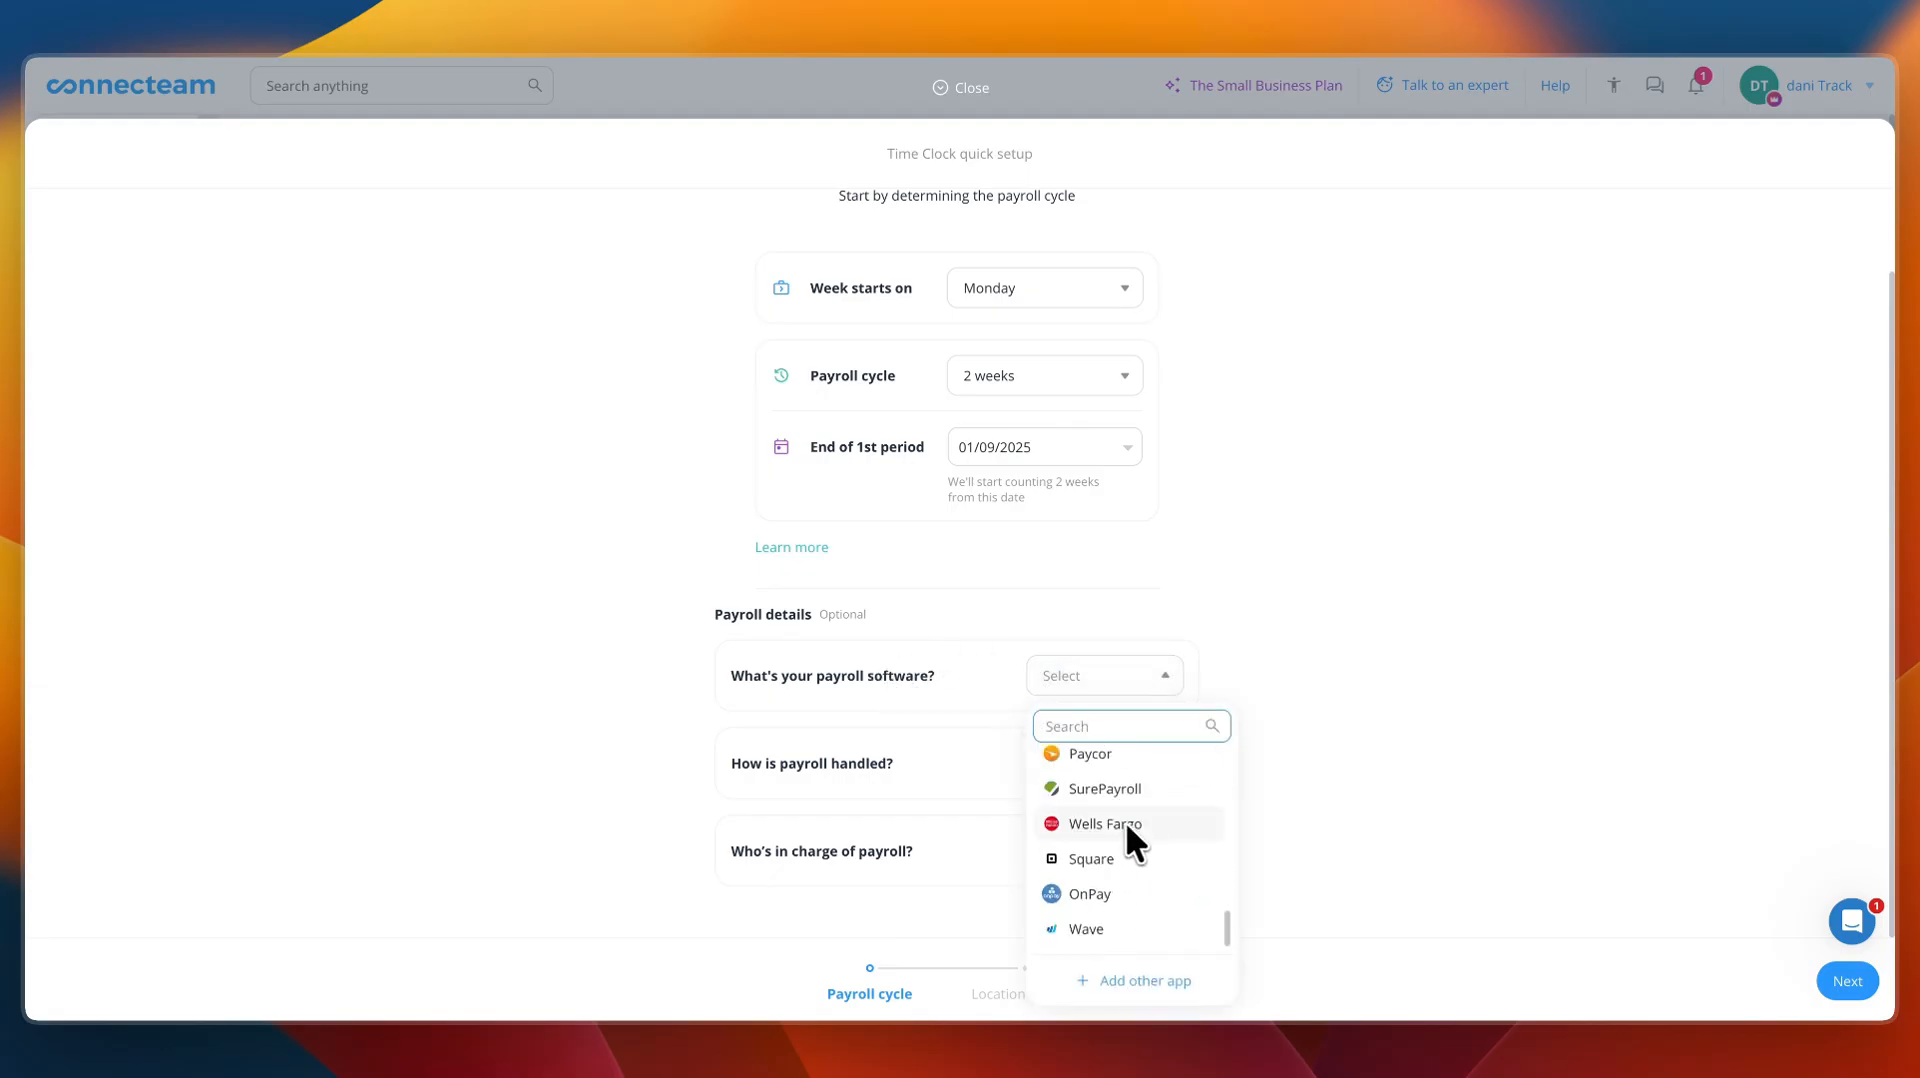
pyautogui.scroll(4, 1129, 816)
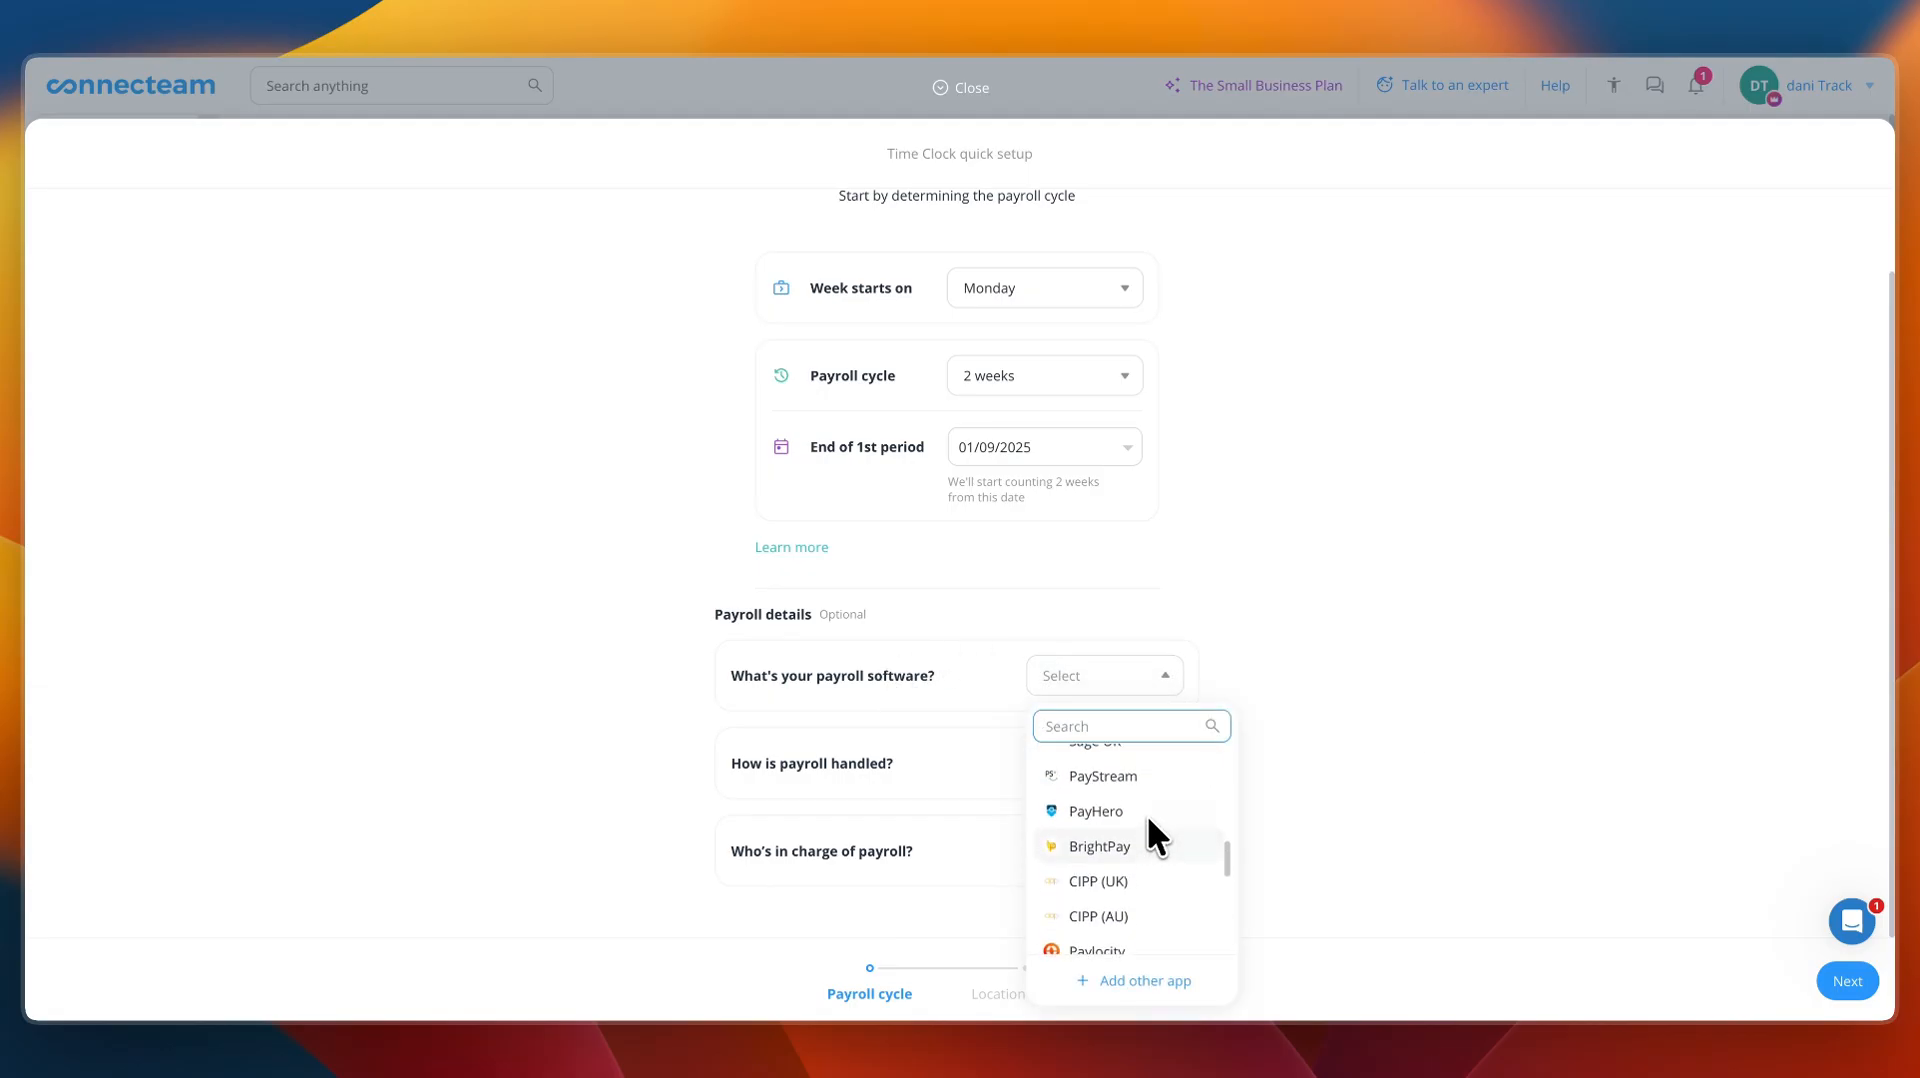
pyautogui.scroll(1, 1148, 816)
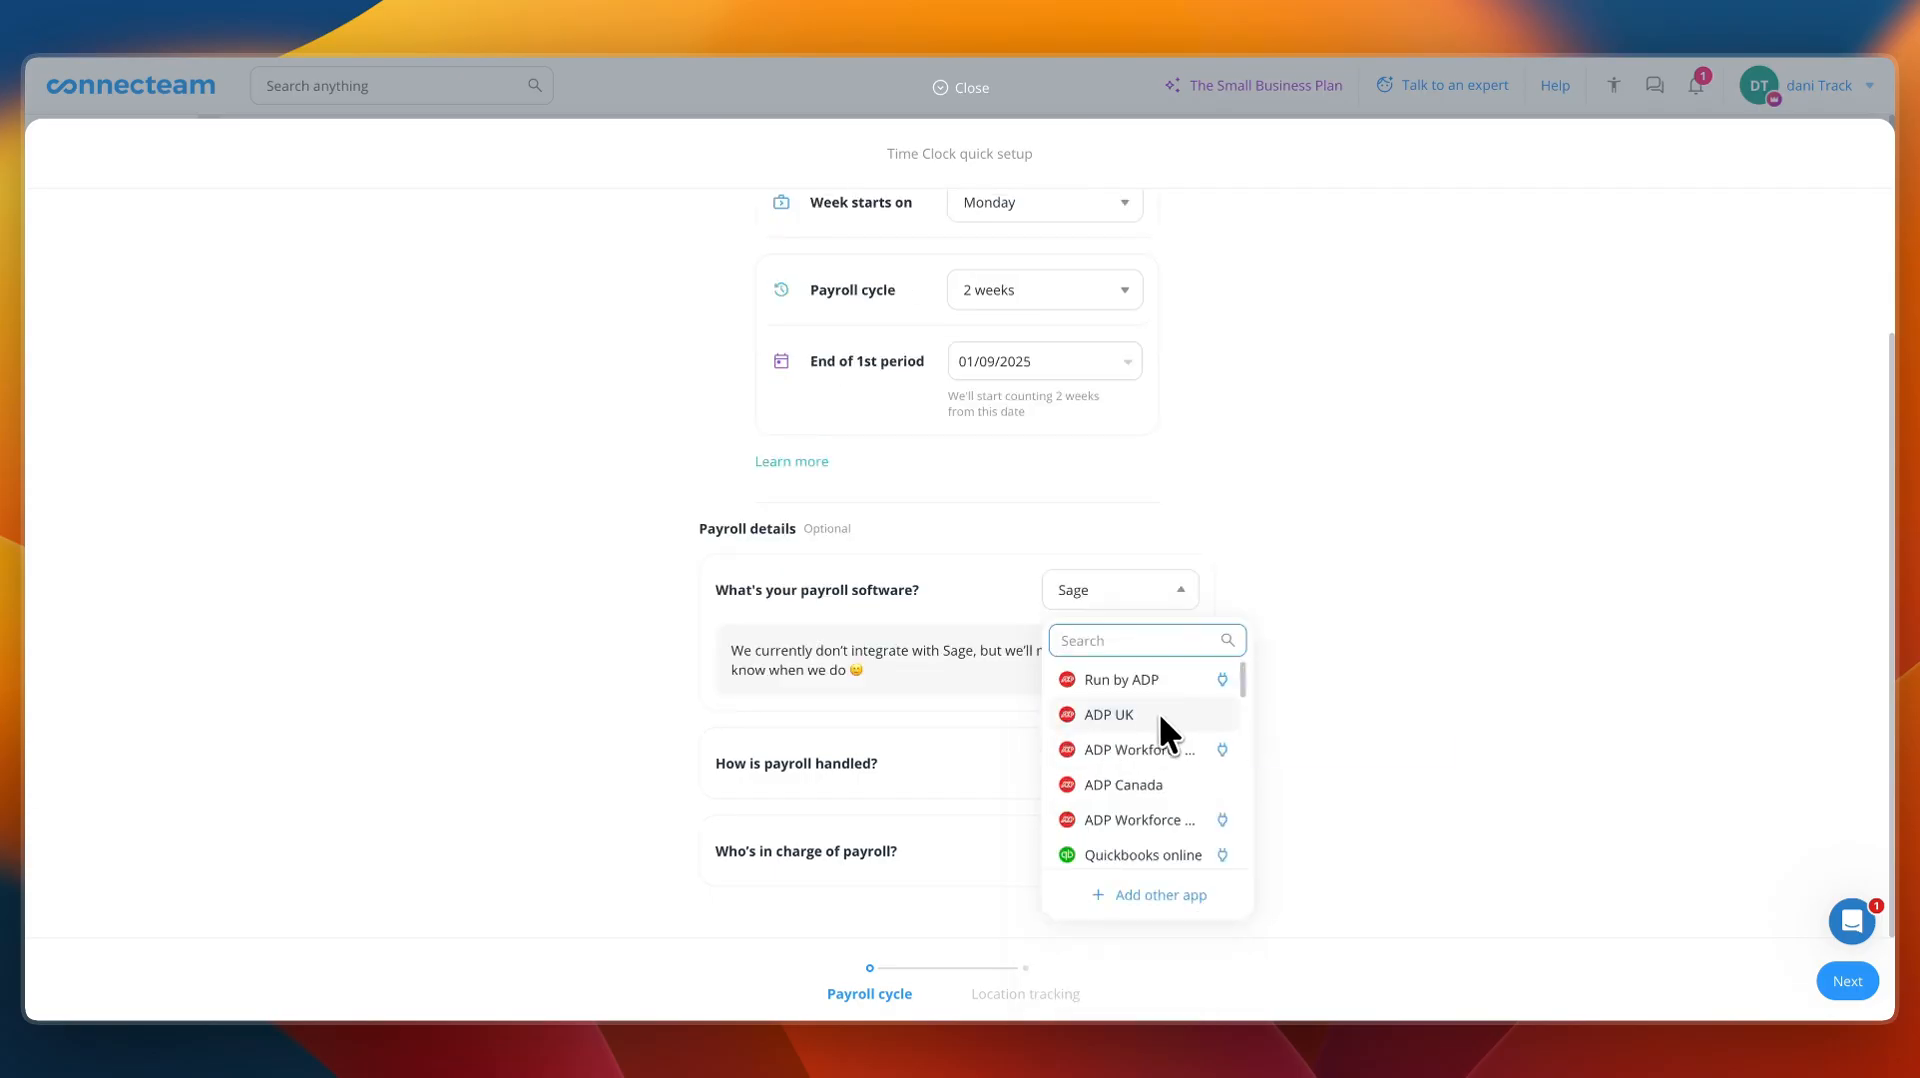
pyautogui.scroll(-1, 1148, 820)
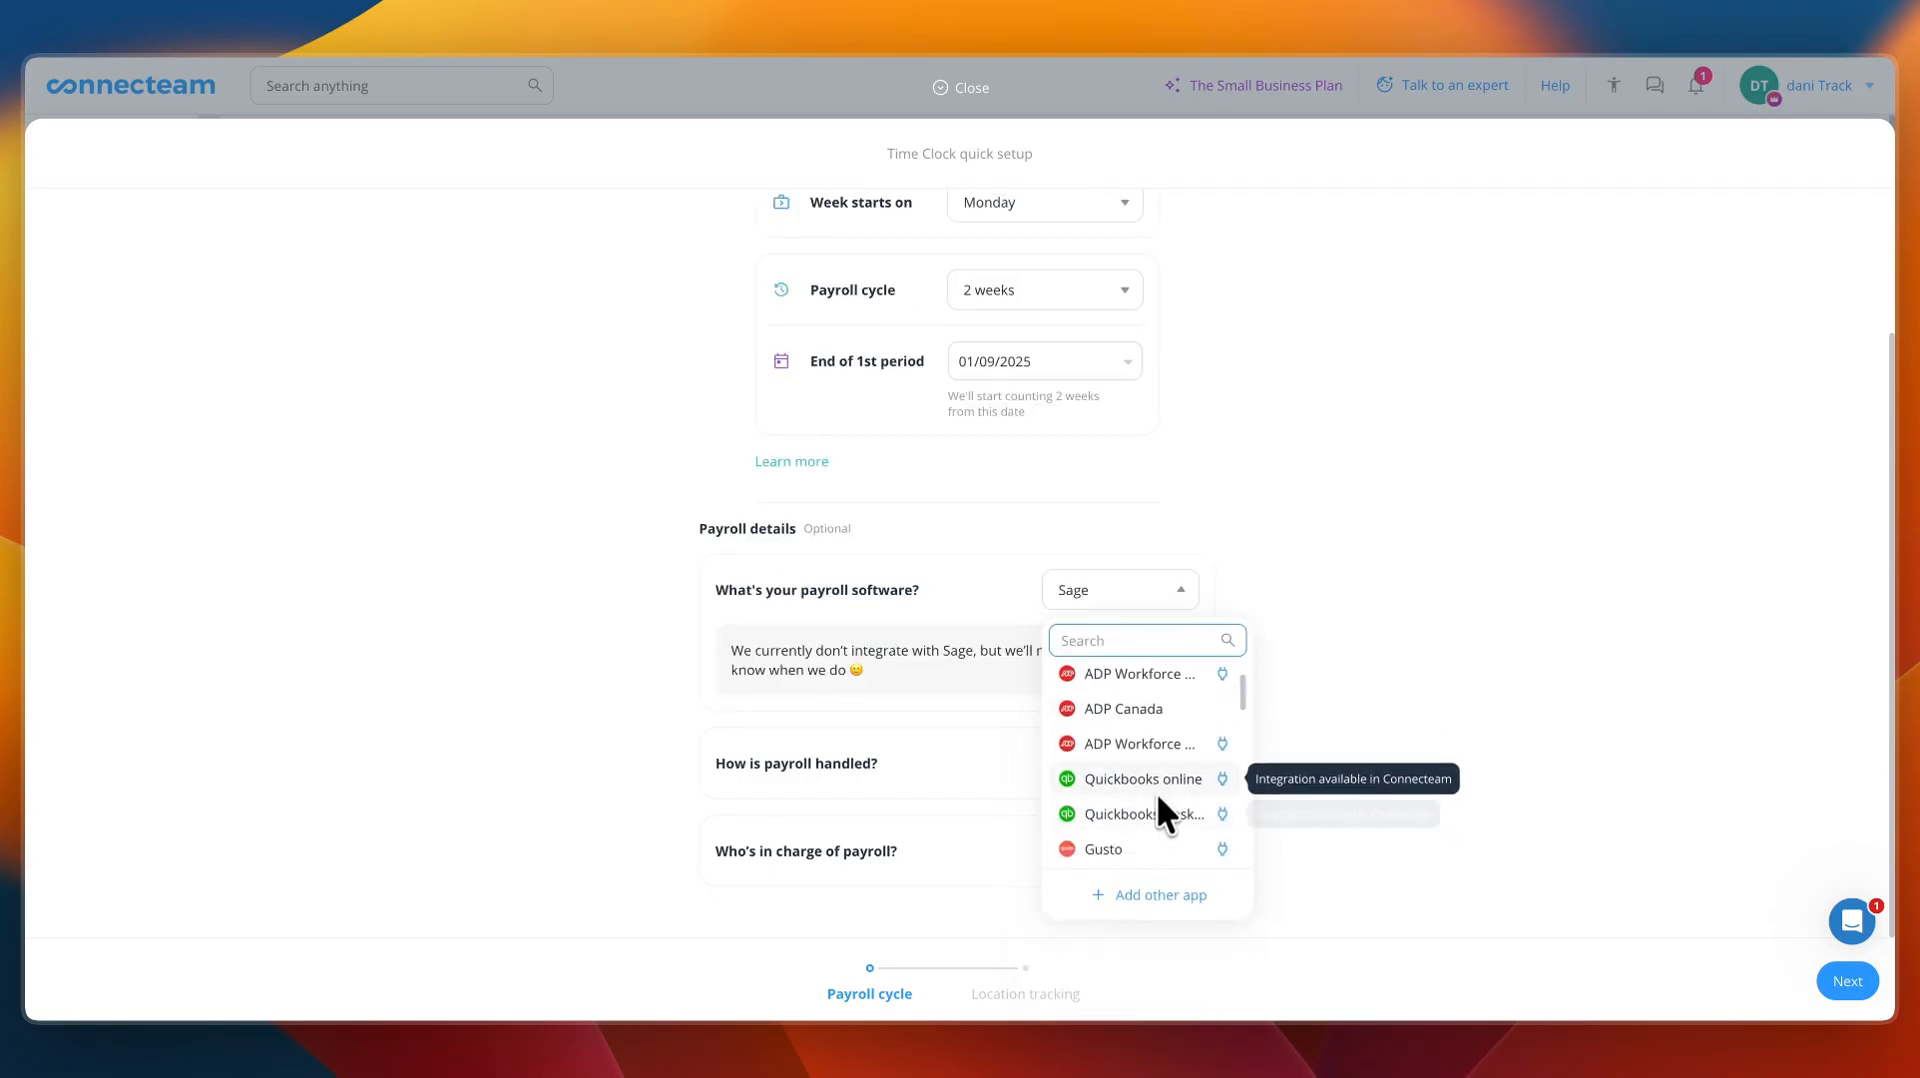
pyautogui.click(1157, 779)
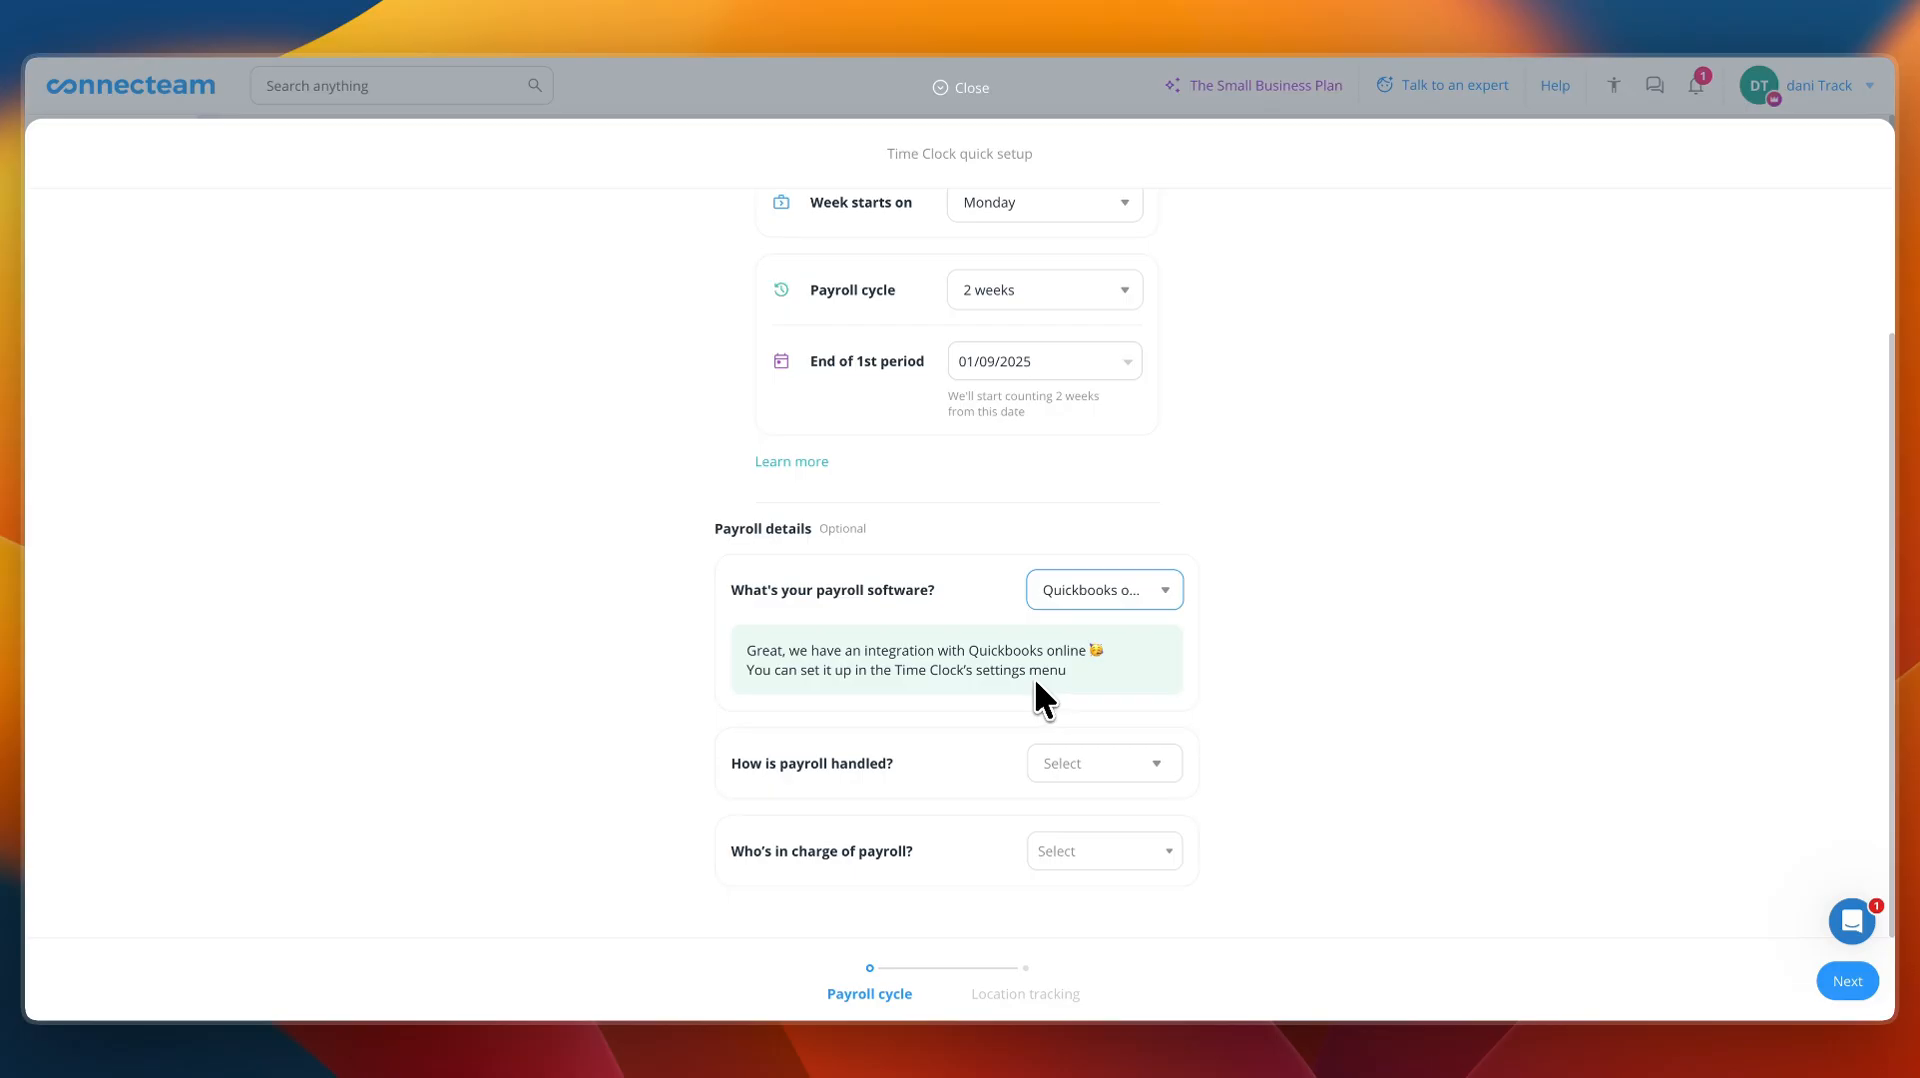
# - Set payroll handling to Me/ In-house, assign the account owner as the person in charge, and continue to location tracking
pyautogui.click(1073, 770)
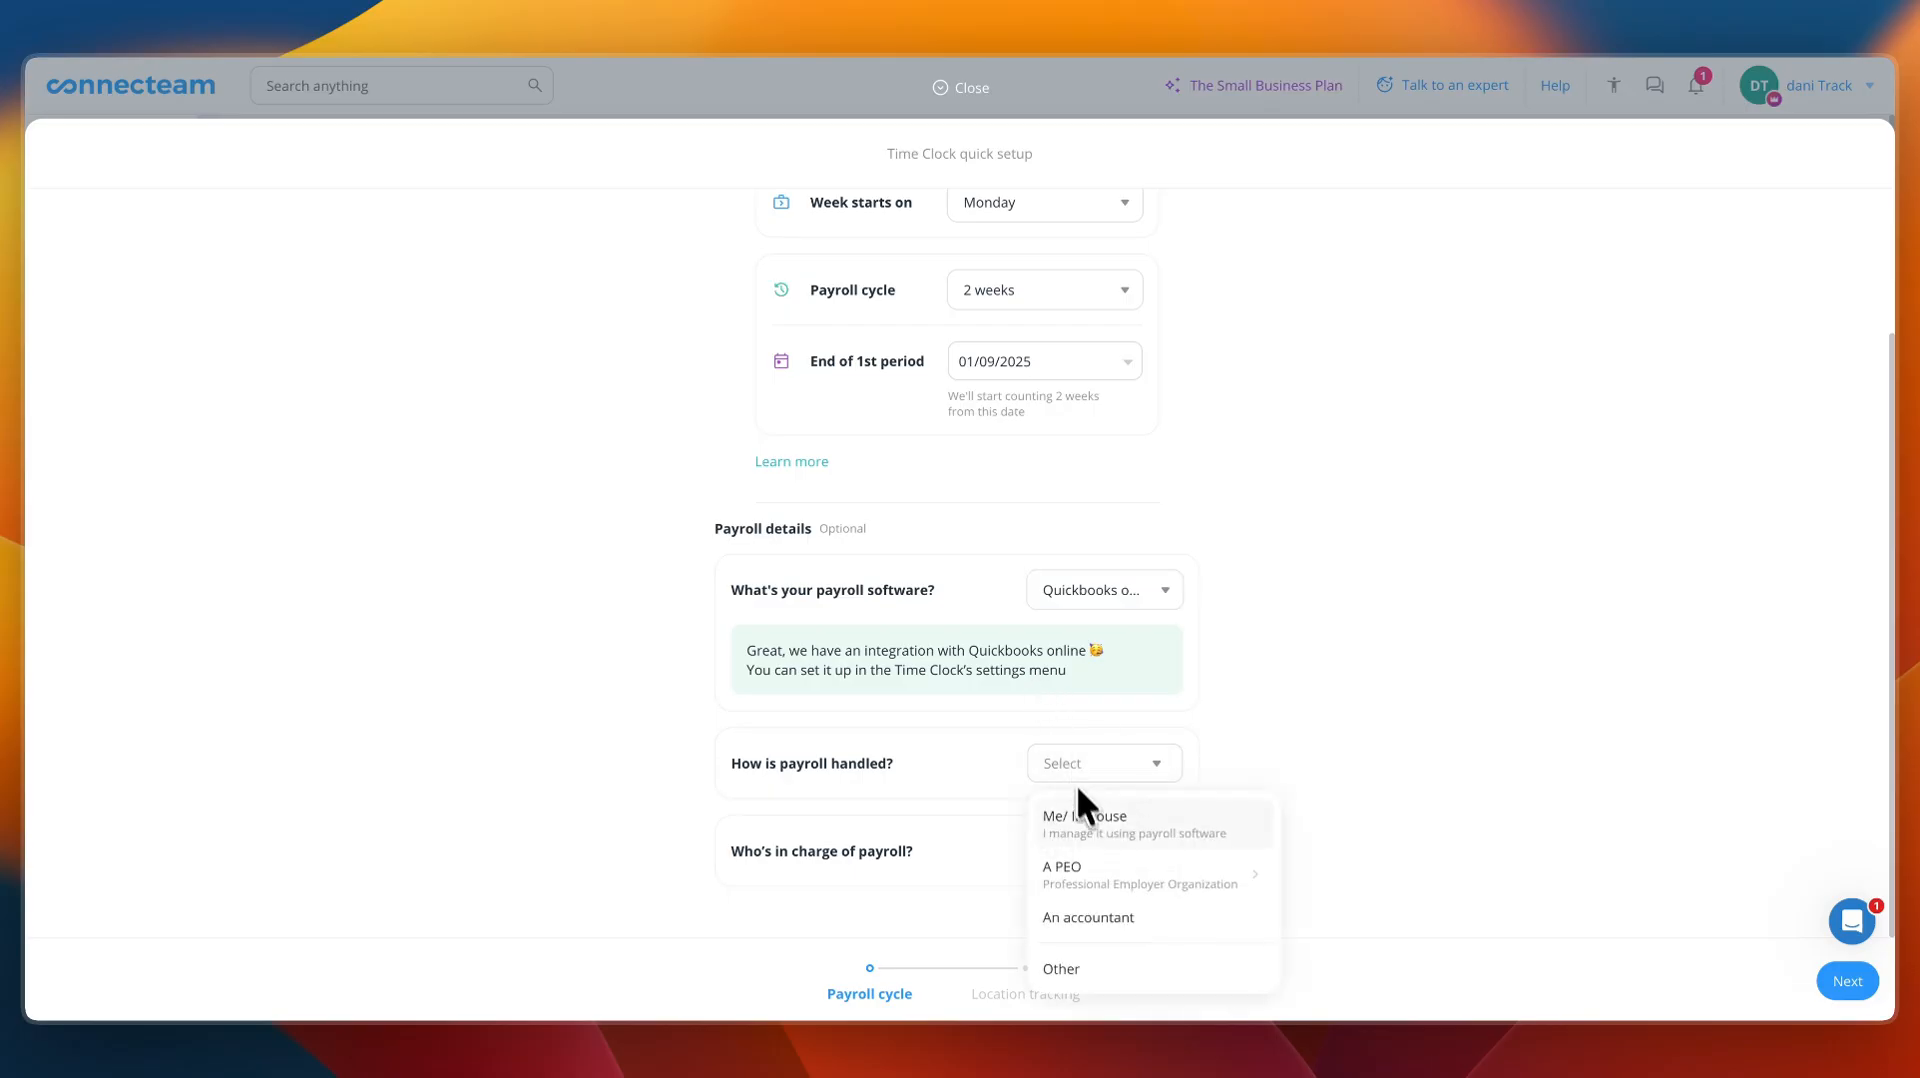
pyautogui.click(1124, 833)
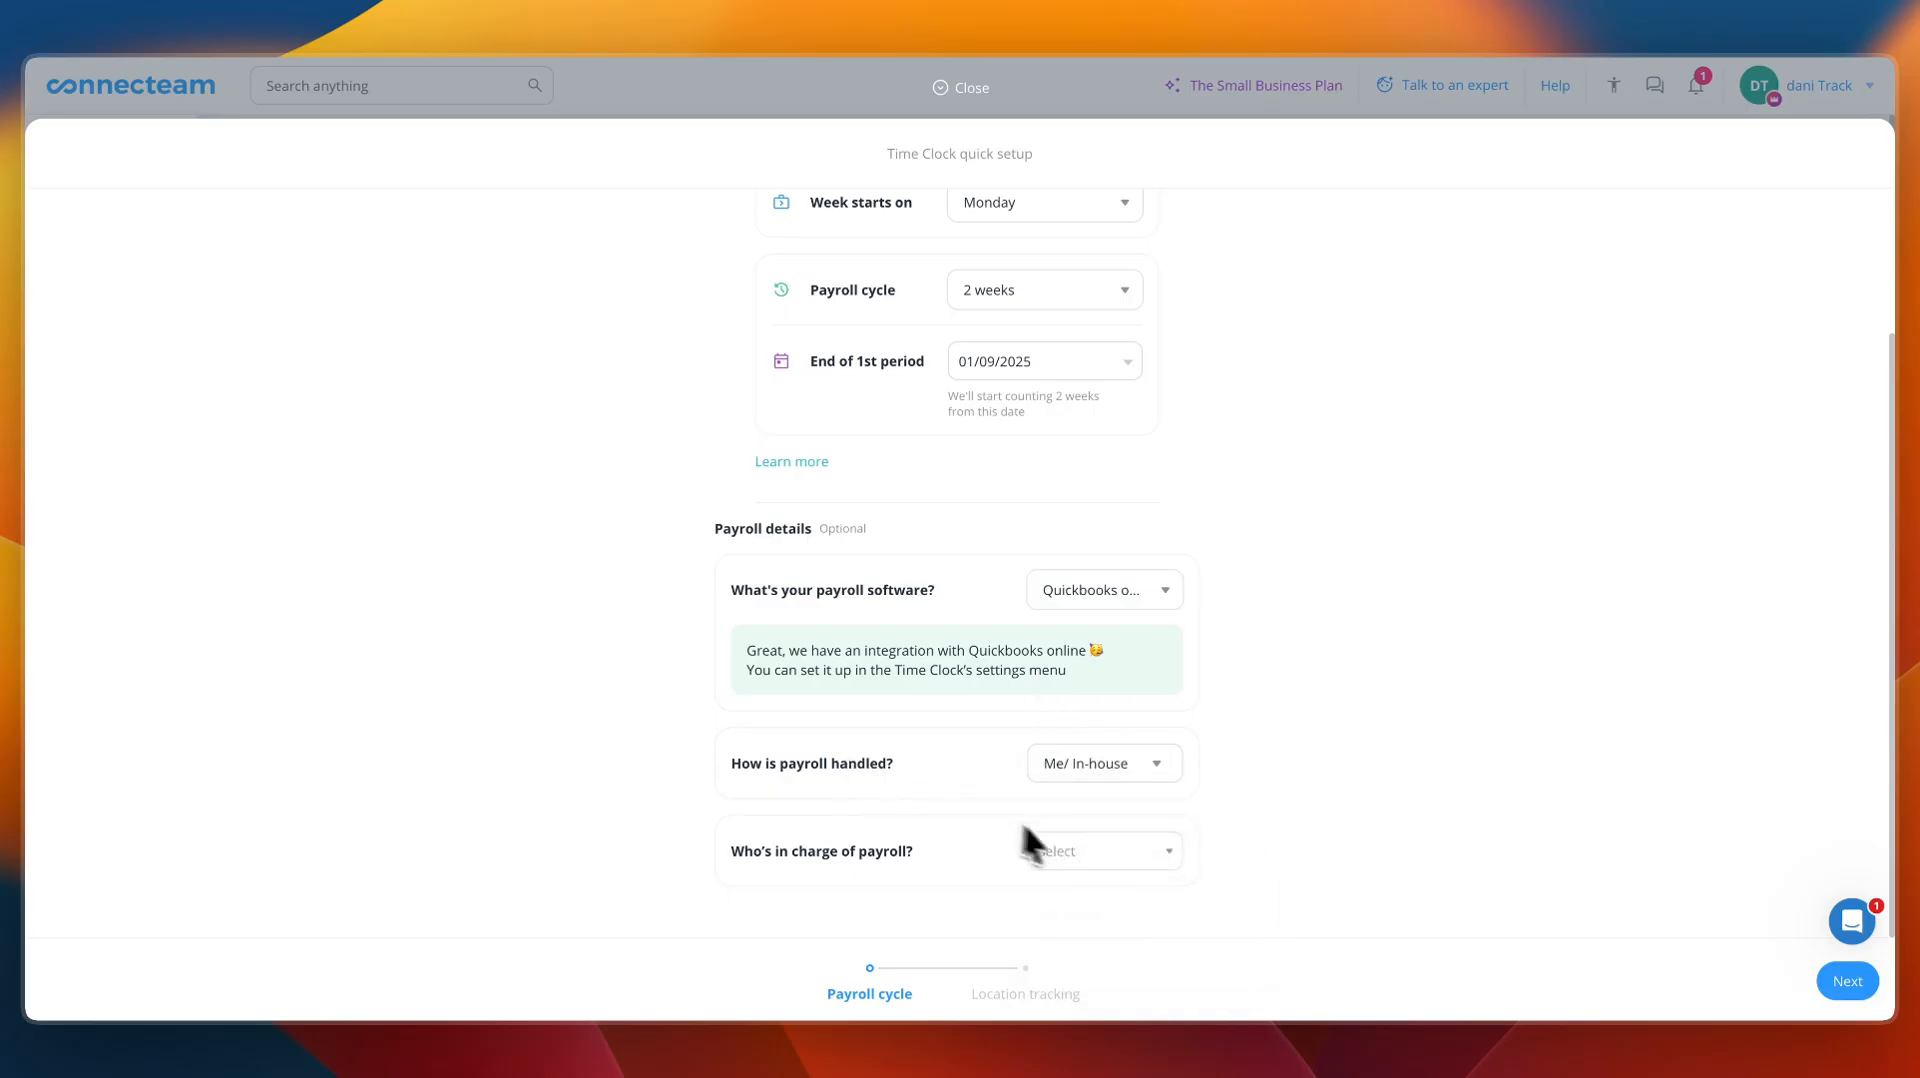
pyautogui.click(1073, 848)
pyautogui.click(1107, 542)
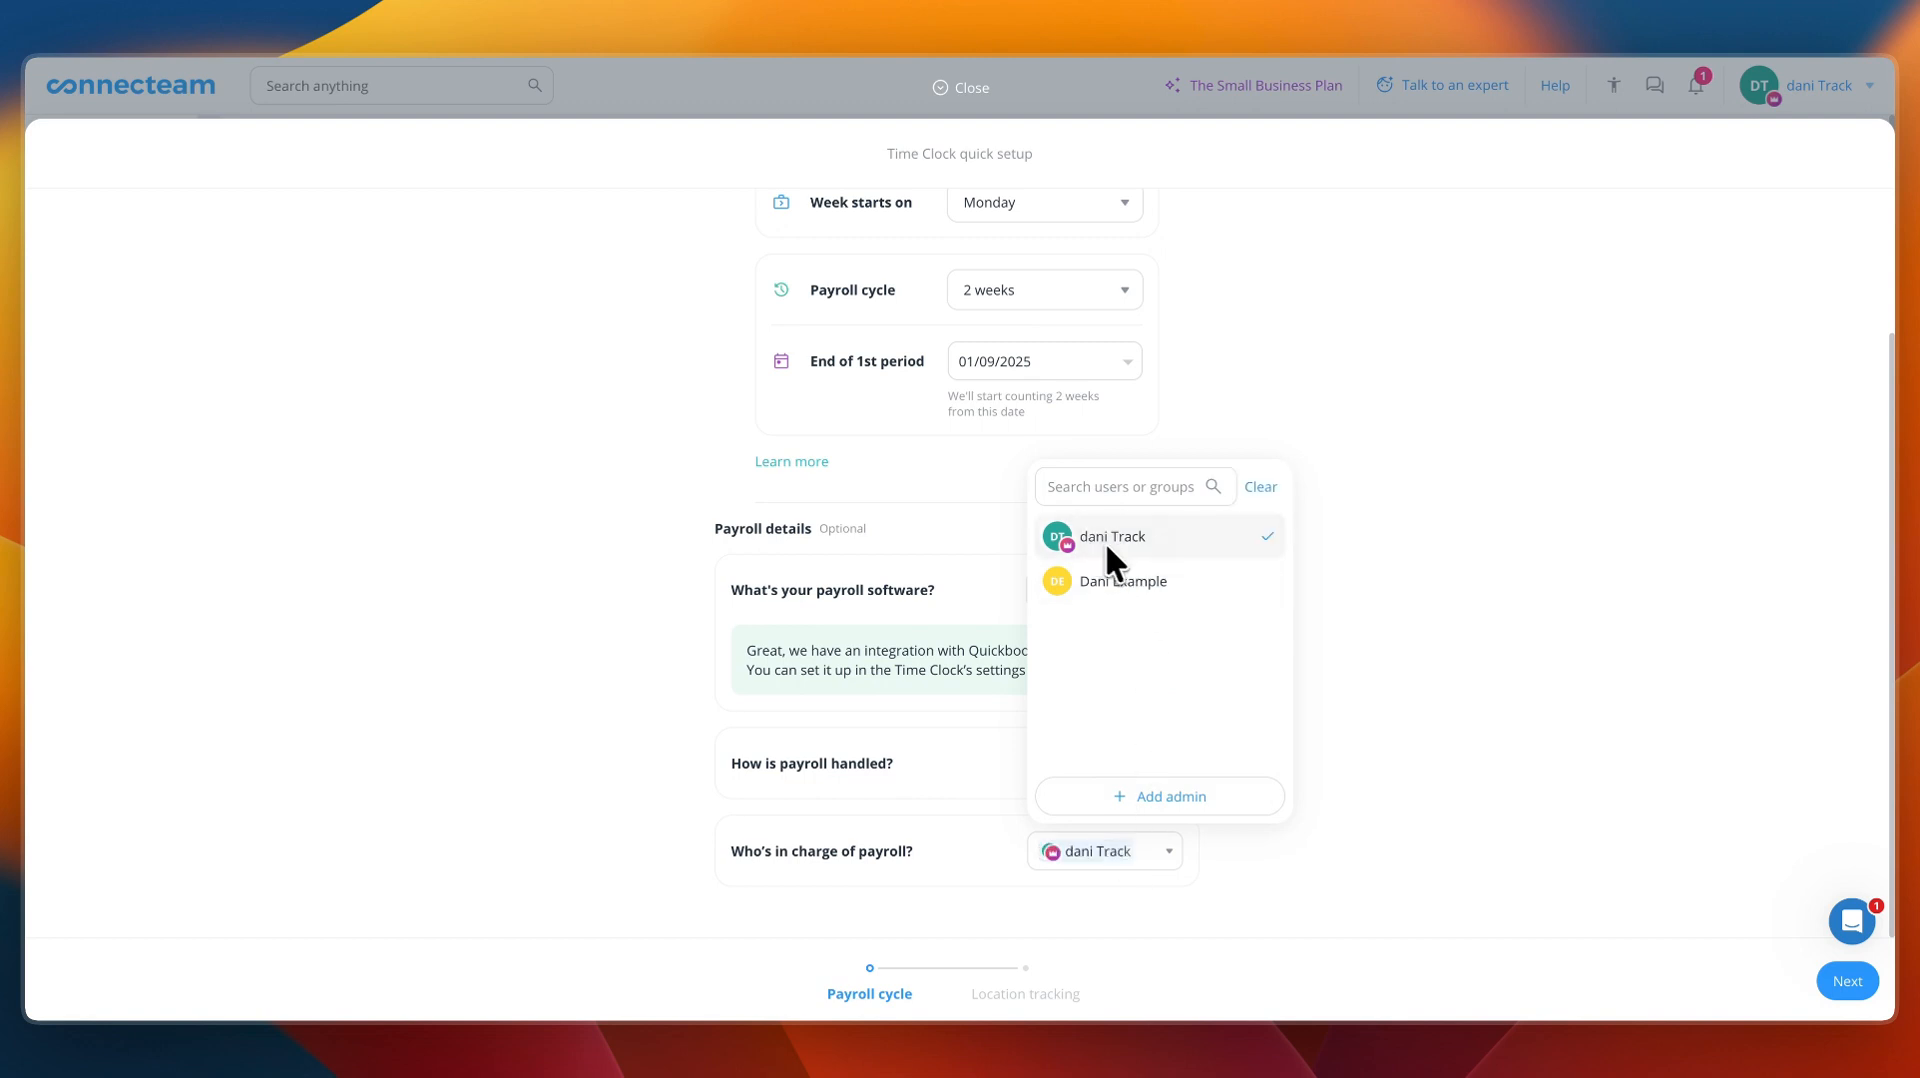
pyautogui.click(845, 765)
pyautogui.click(1847, 981)
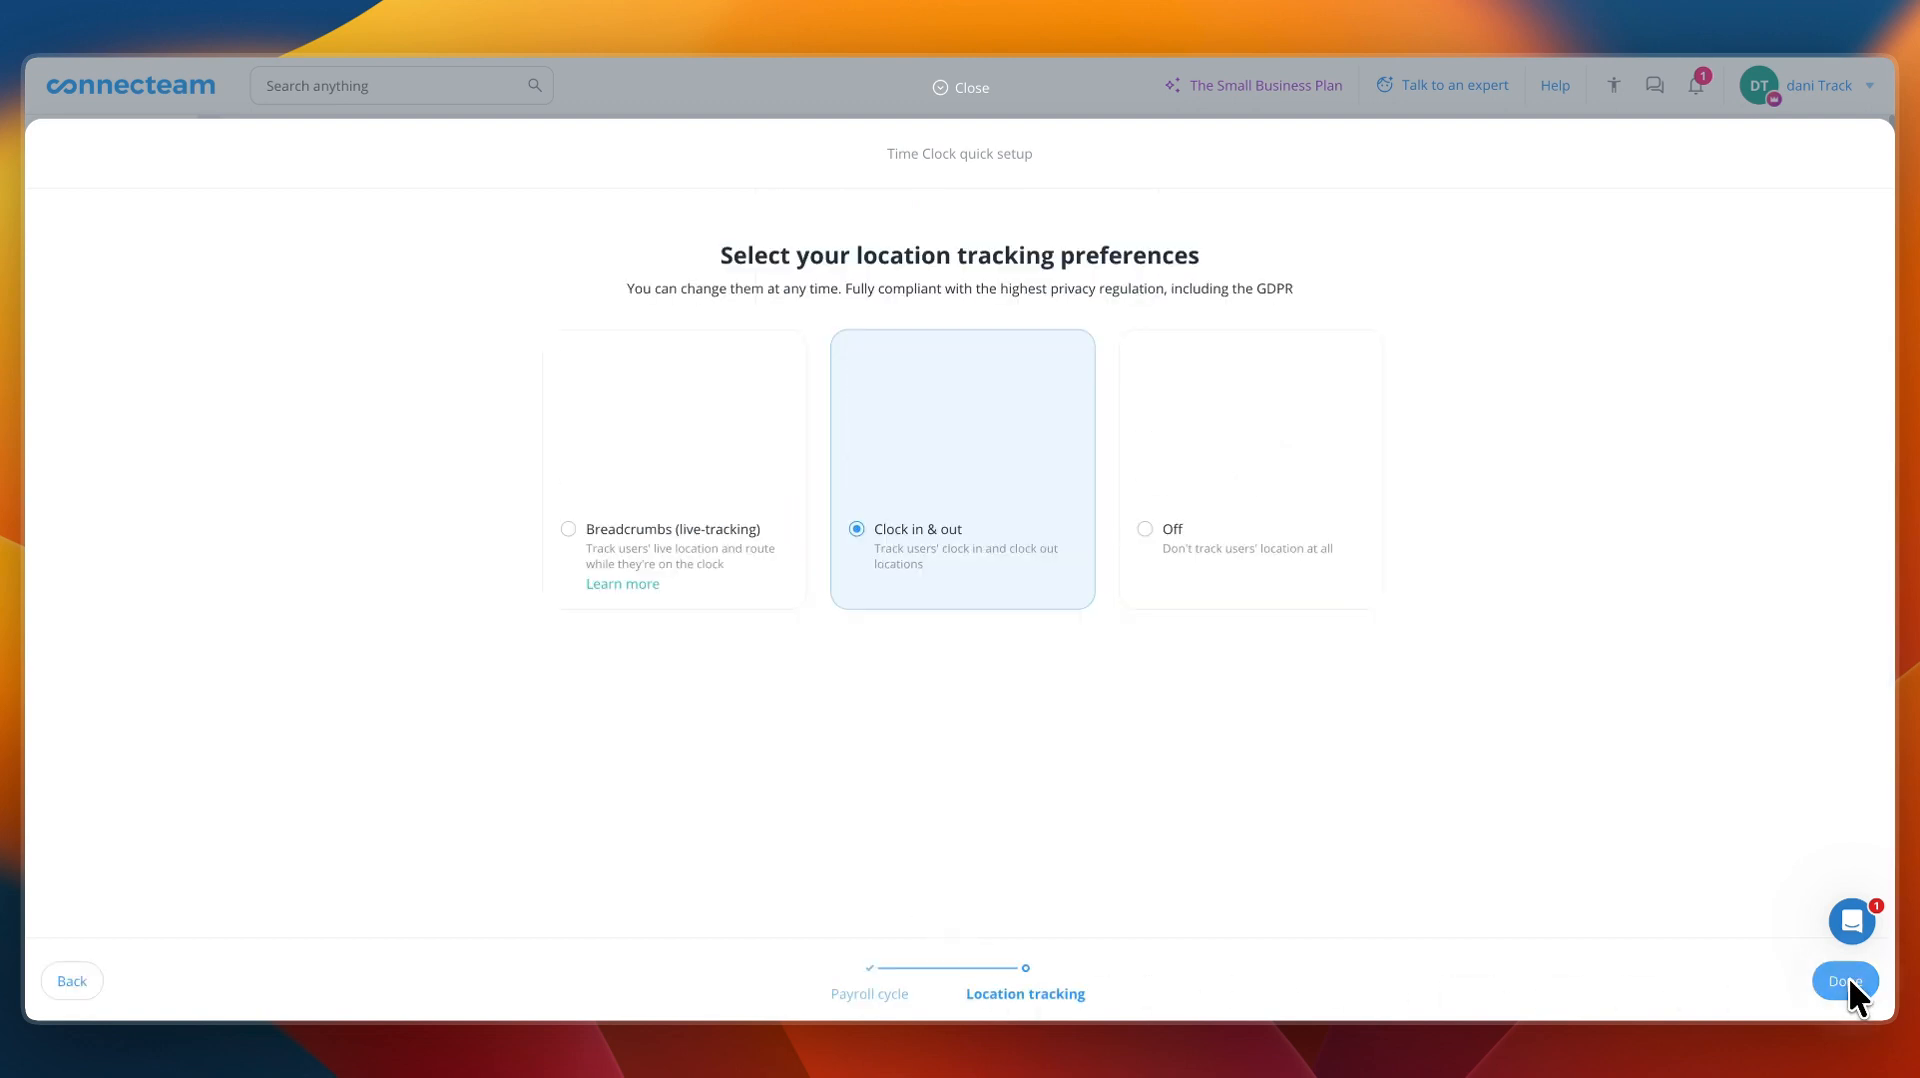
# - Choose Breadcrumbs (live-tracking) as the location tracking preference and finish the quick setup
pyautogui.moveTo(721, 252); pyautogui.dragTo(1228, 252)
pyautogui.click(1228, 252)
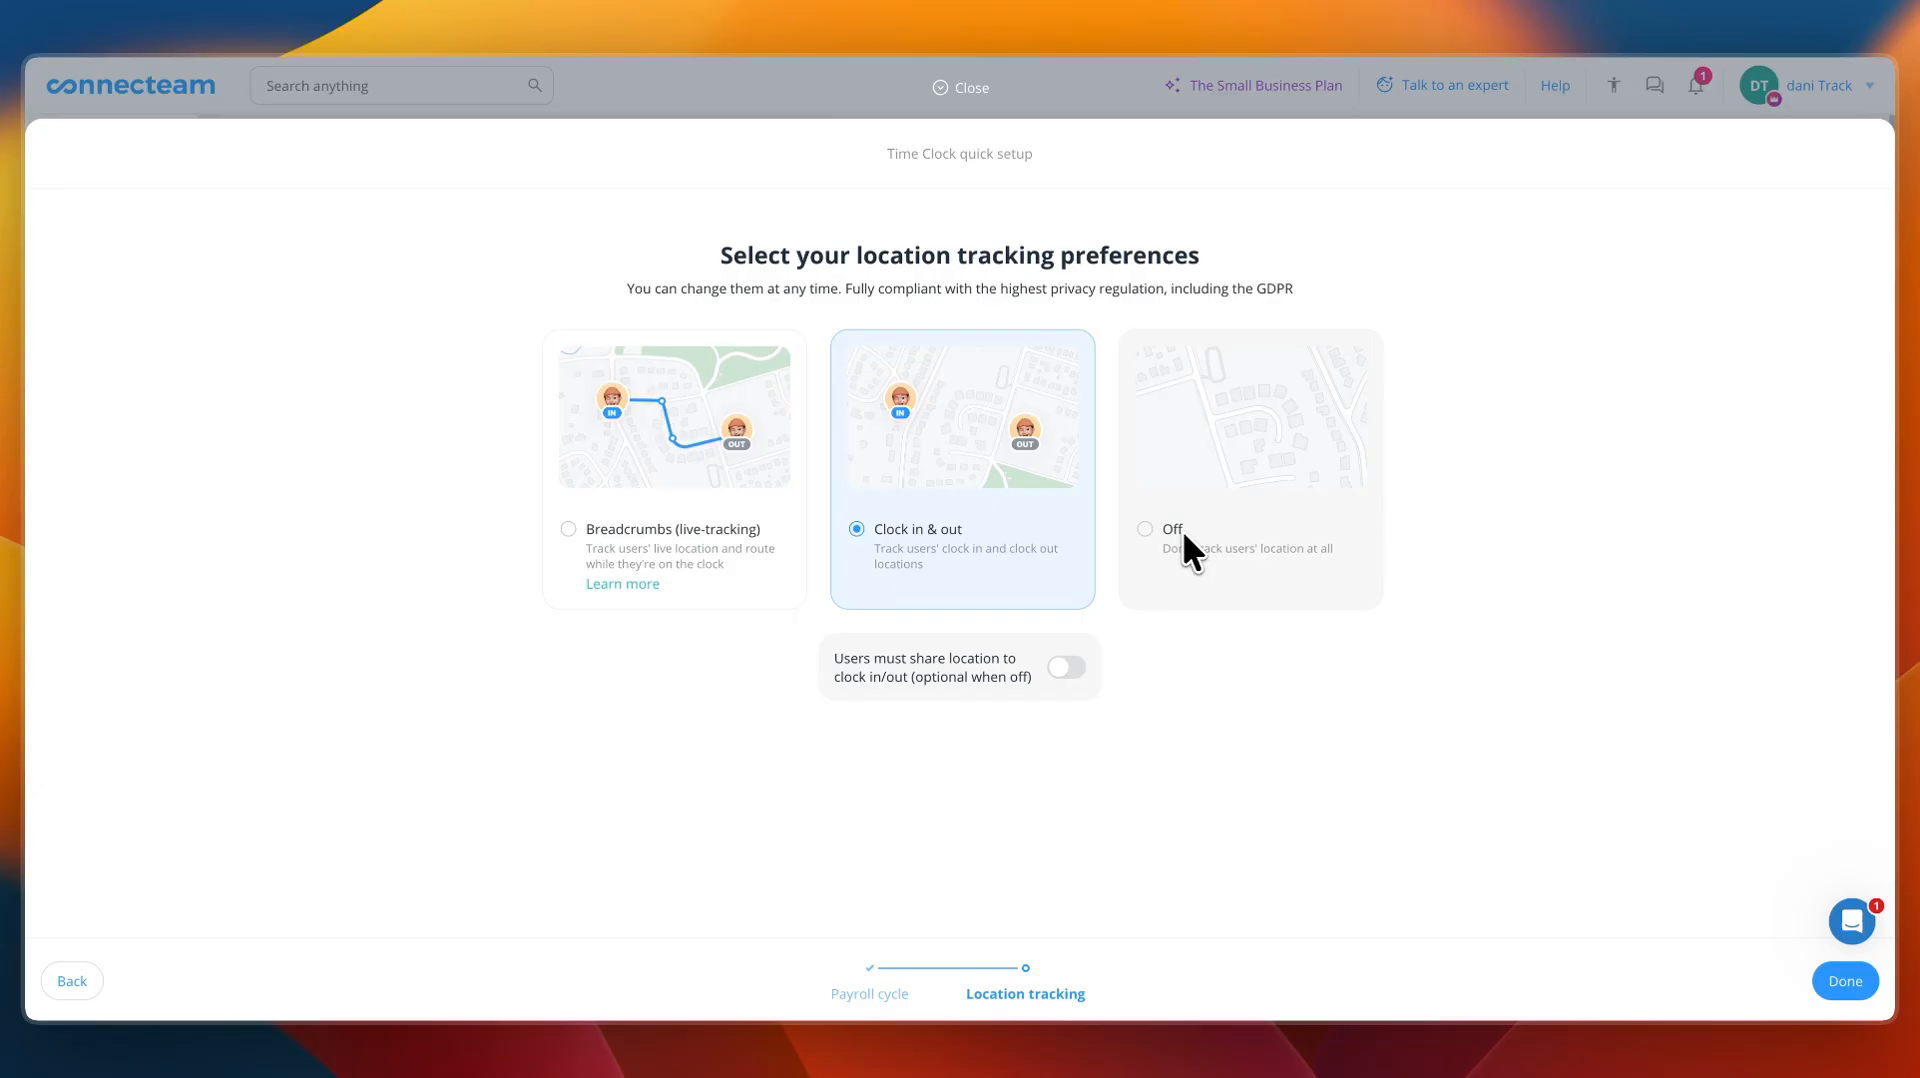
pyautogui.click(624, 503)
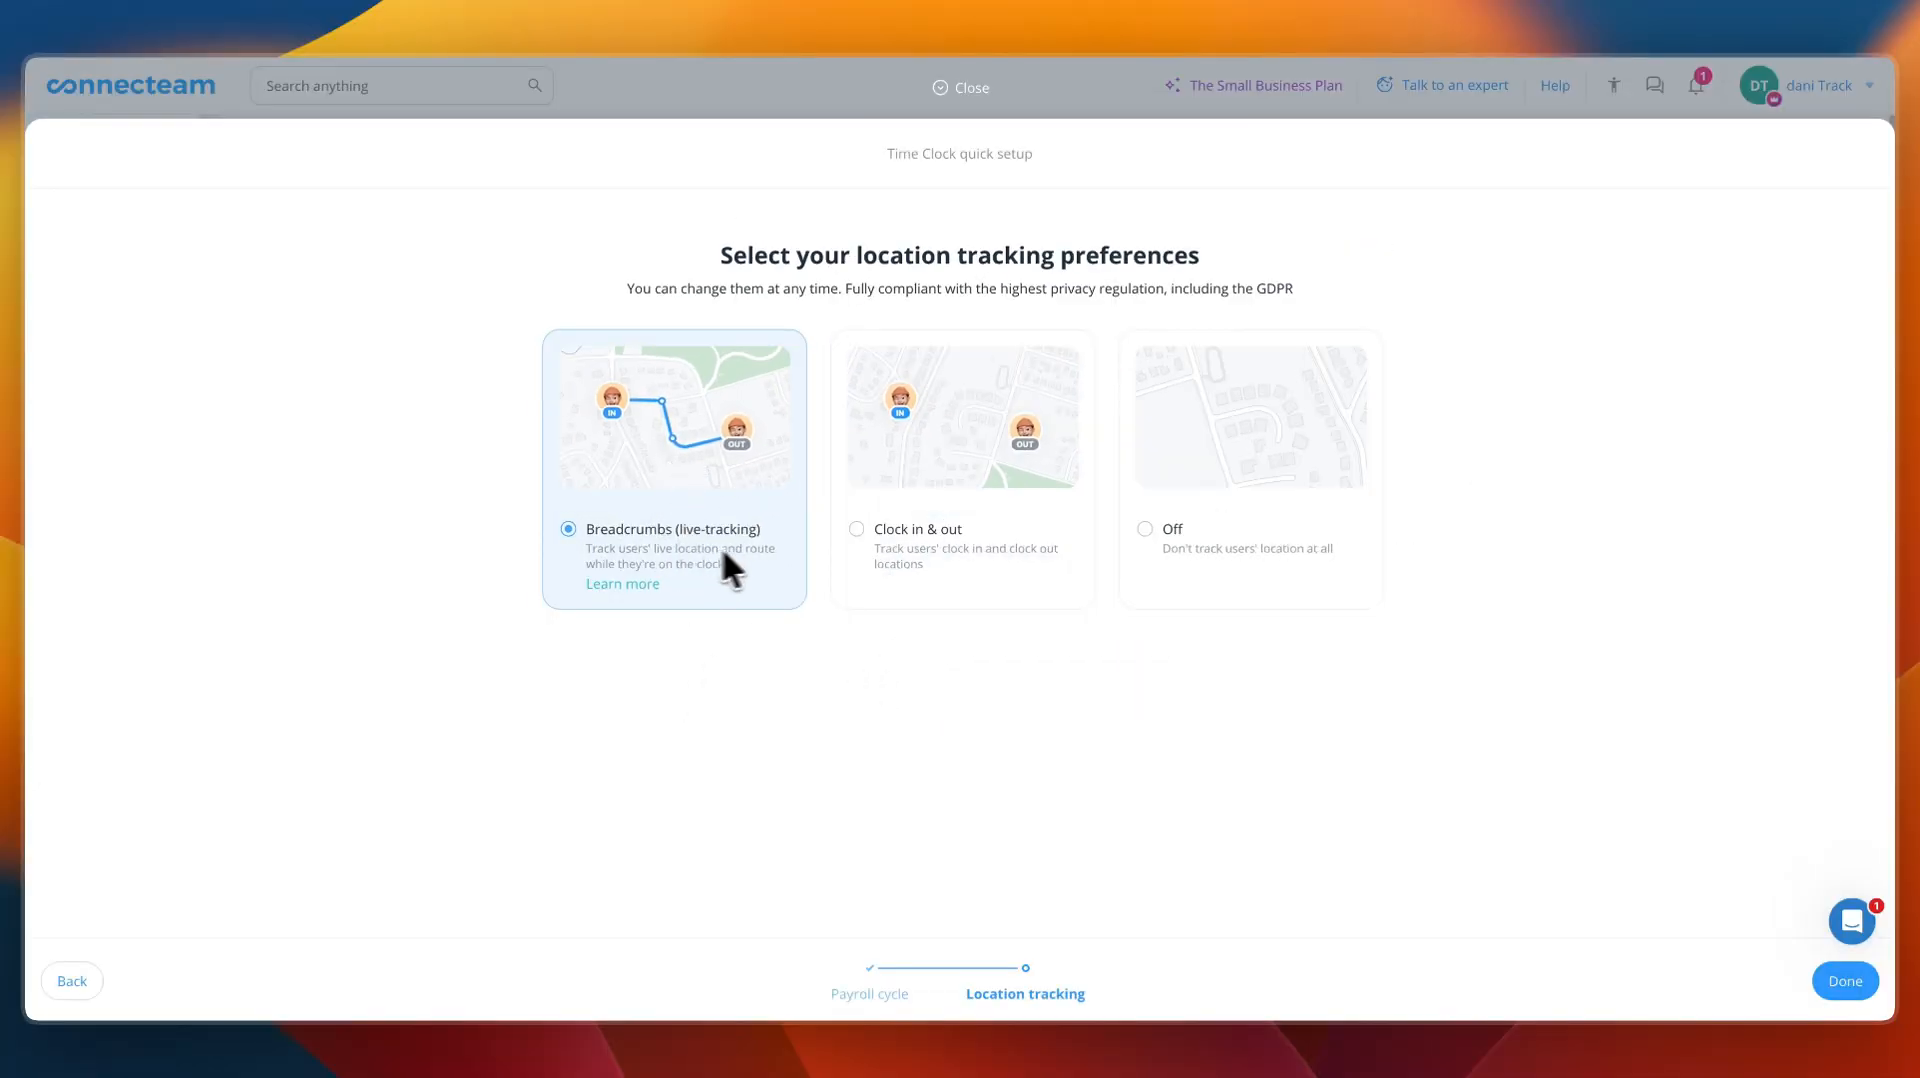
pyautogui.click(1845, 981)
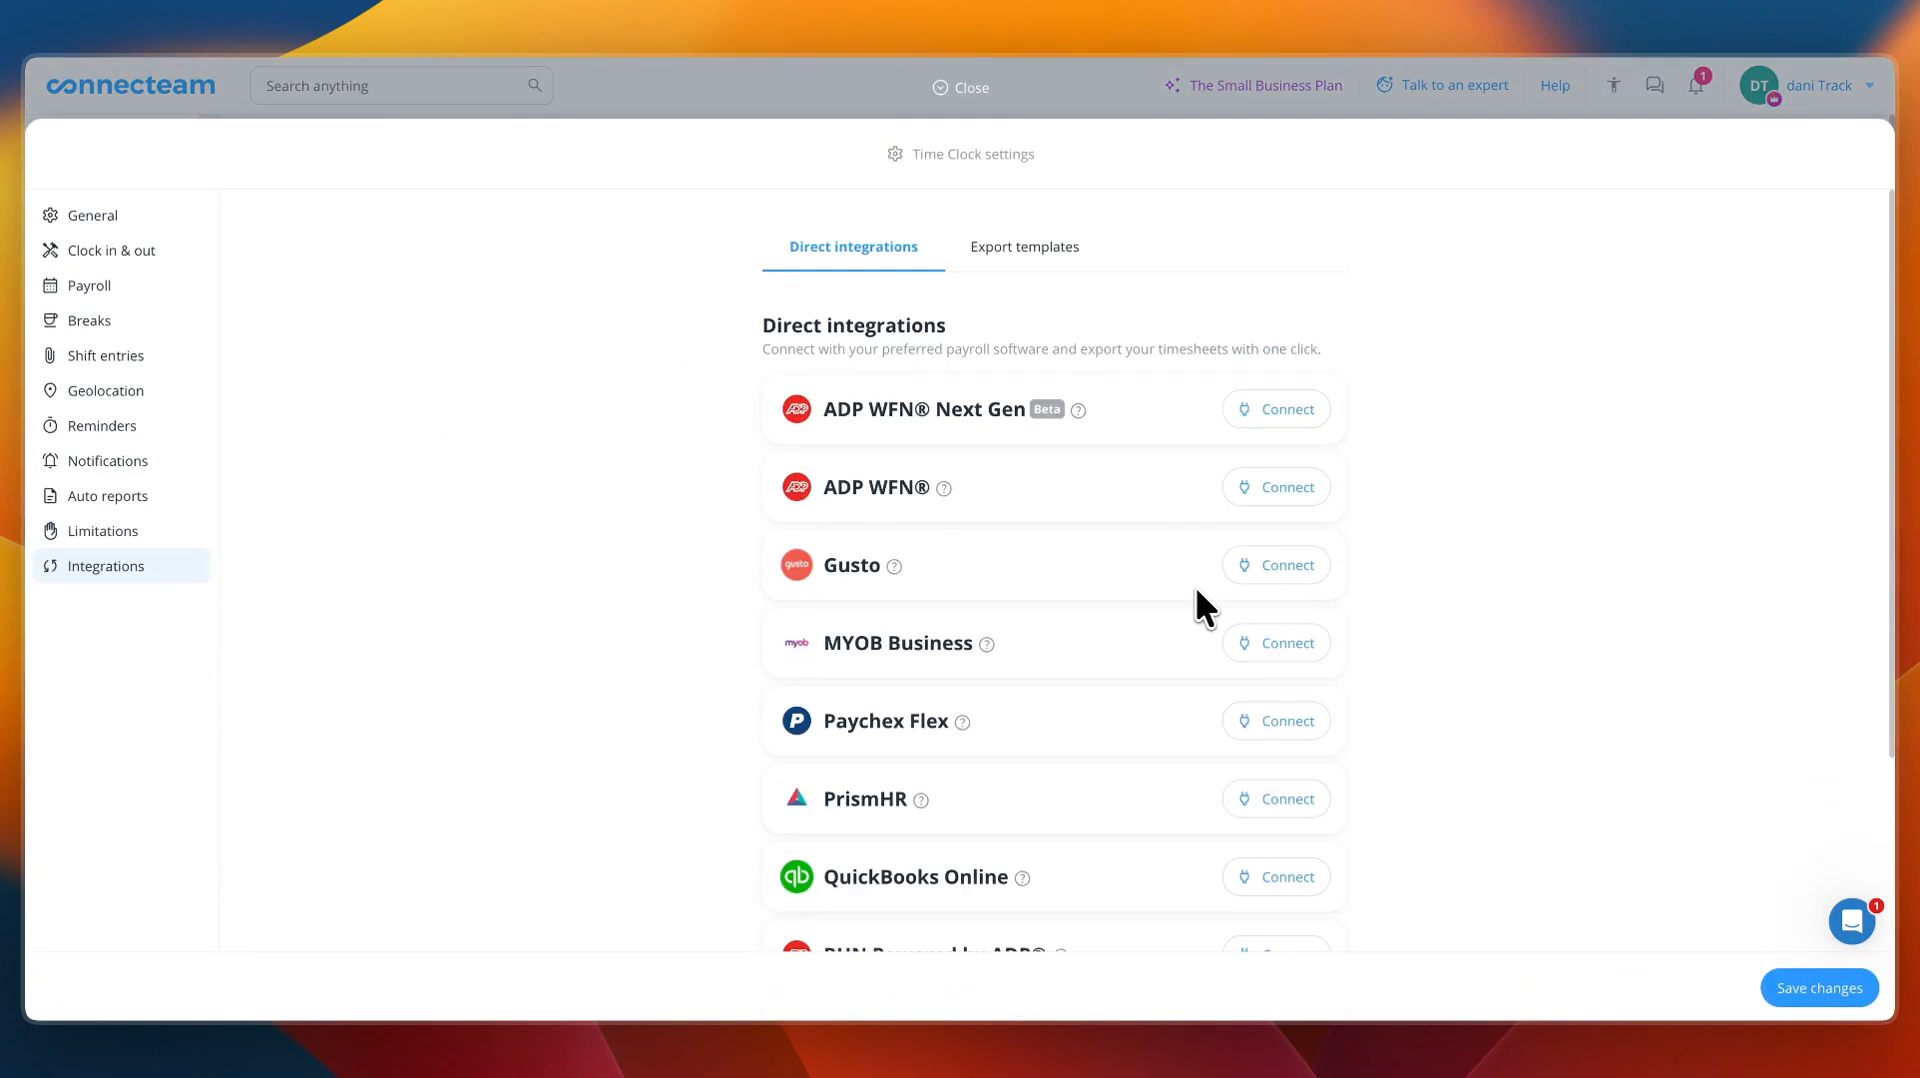
# - Look through the direct payroll integrations in the Time Clock settings and return to the Time Clock overview
pyautogui.scroll(-5, 1173, 718)
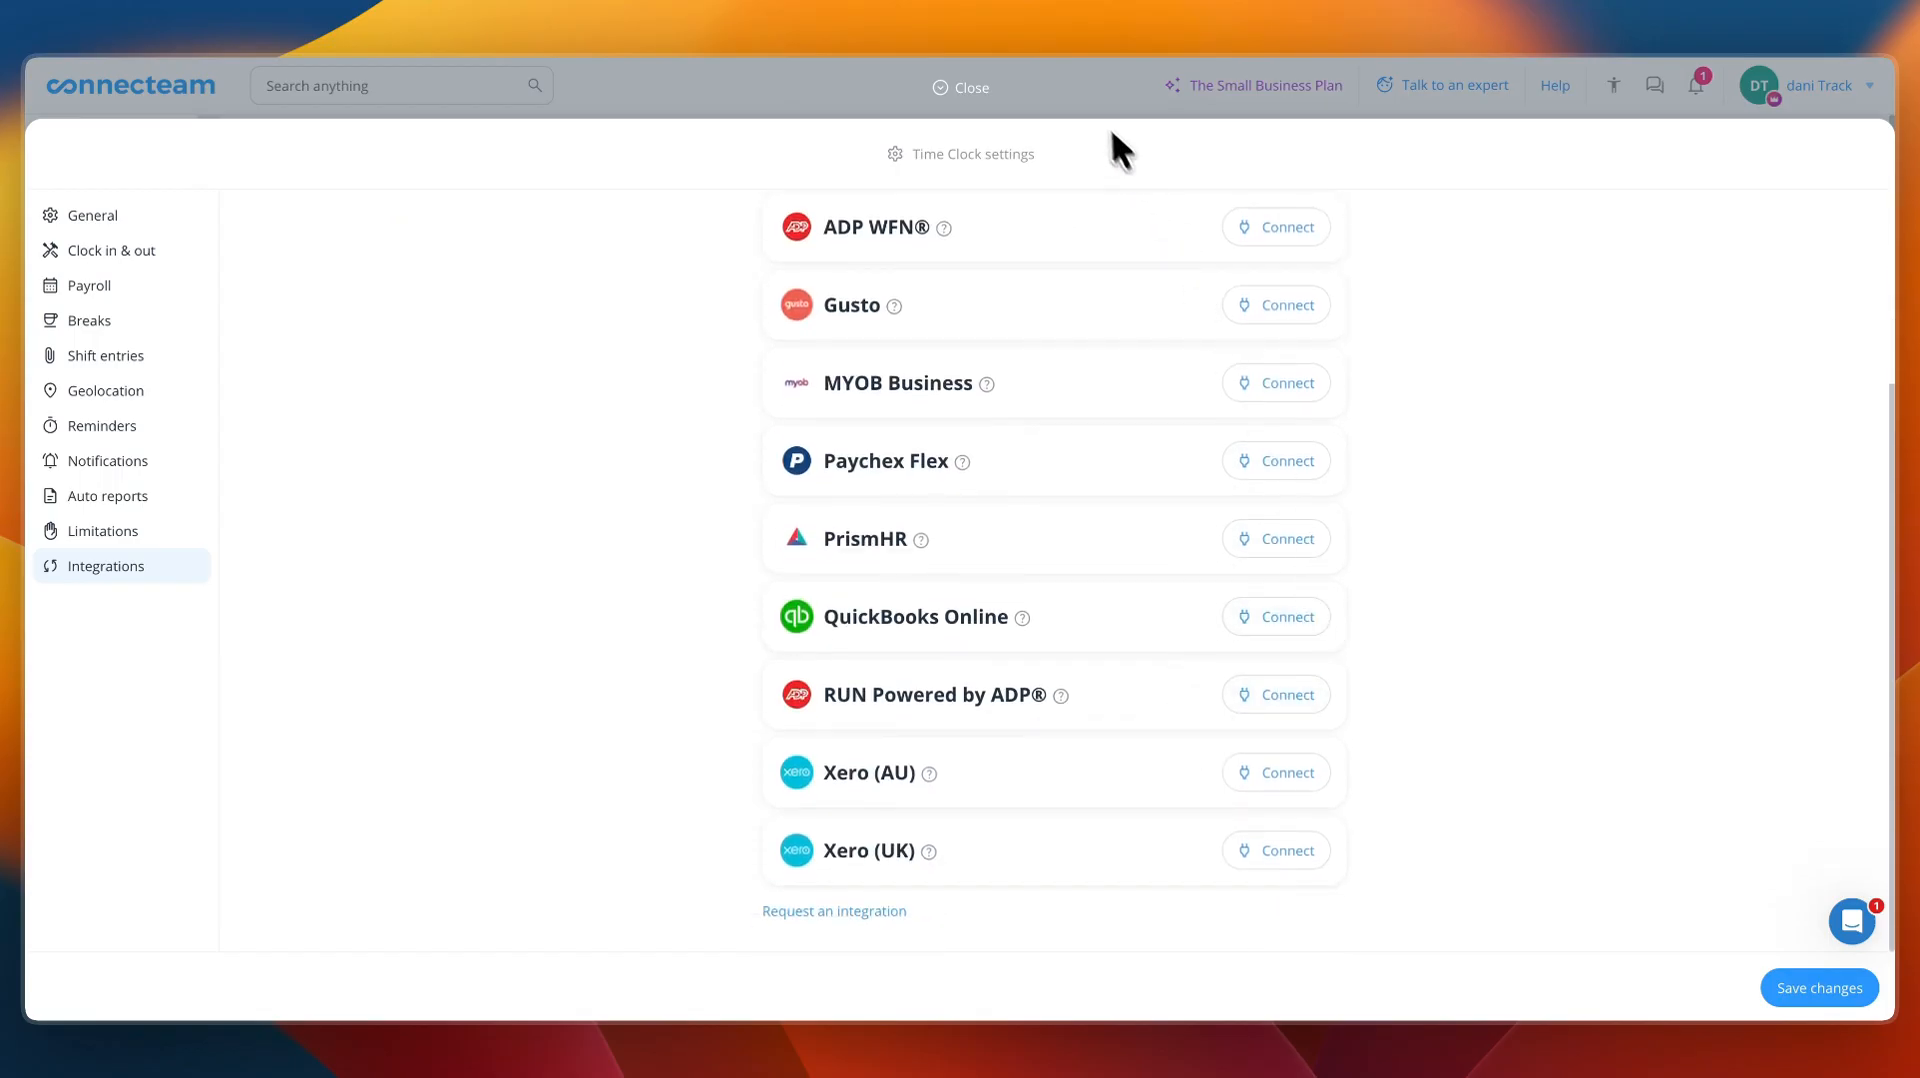
pyautogui.click(942, 87)
pyautogui.click(904, 620)
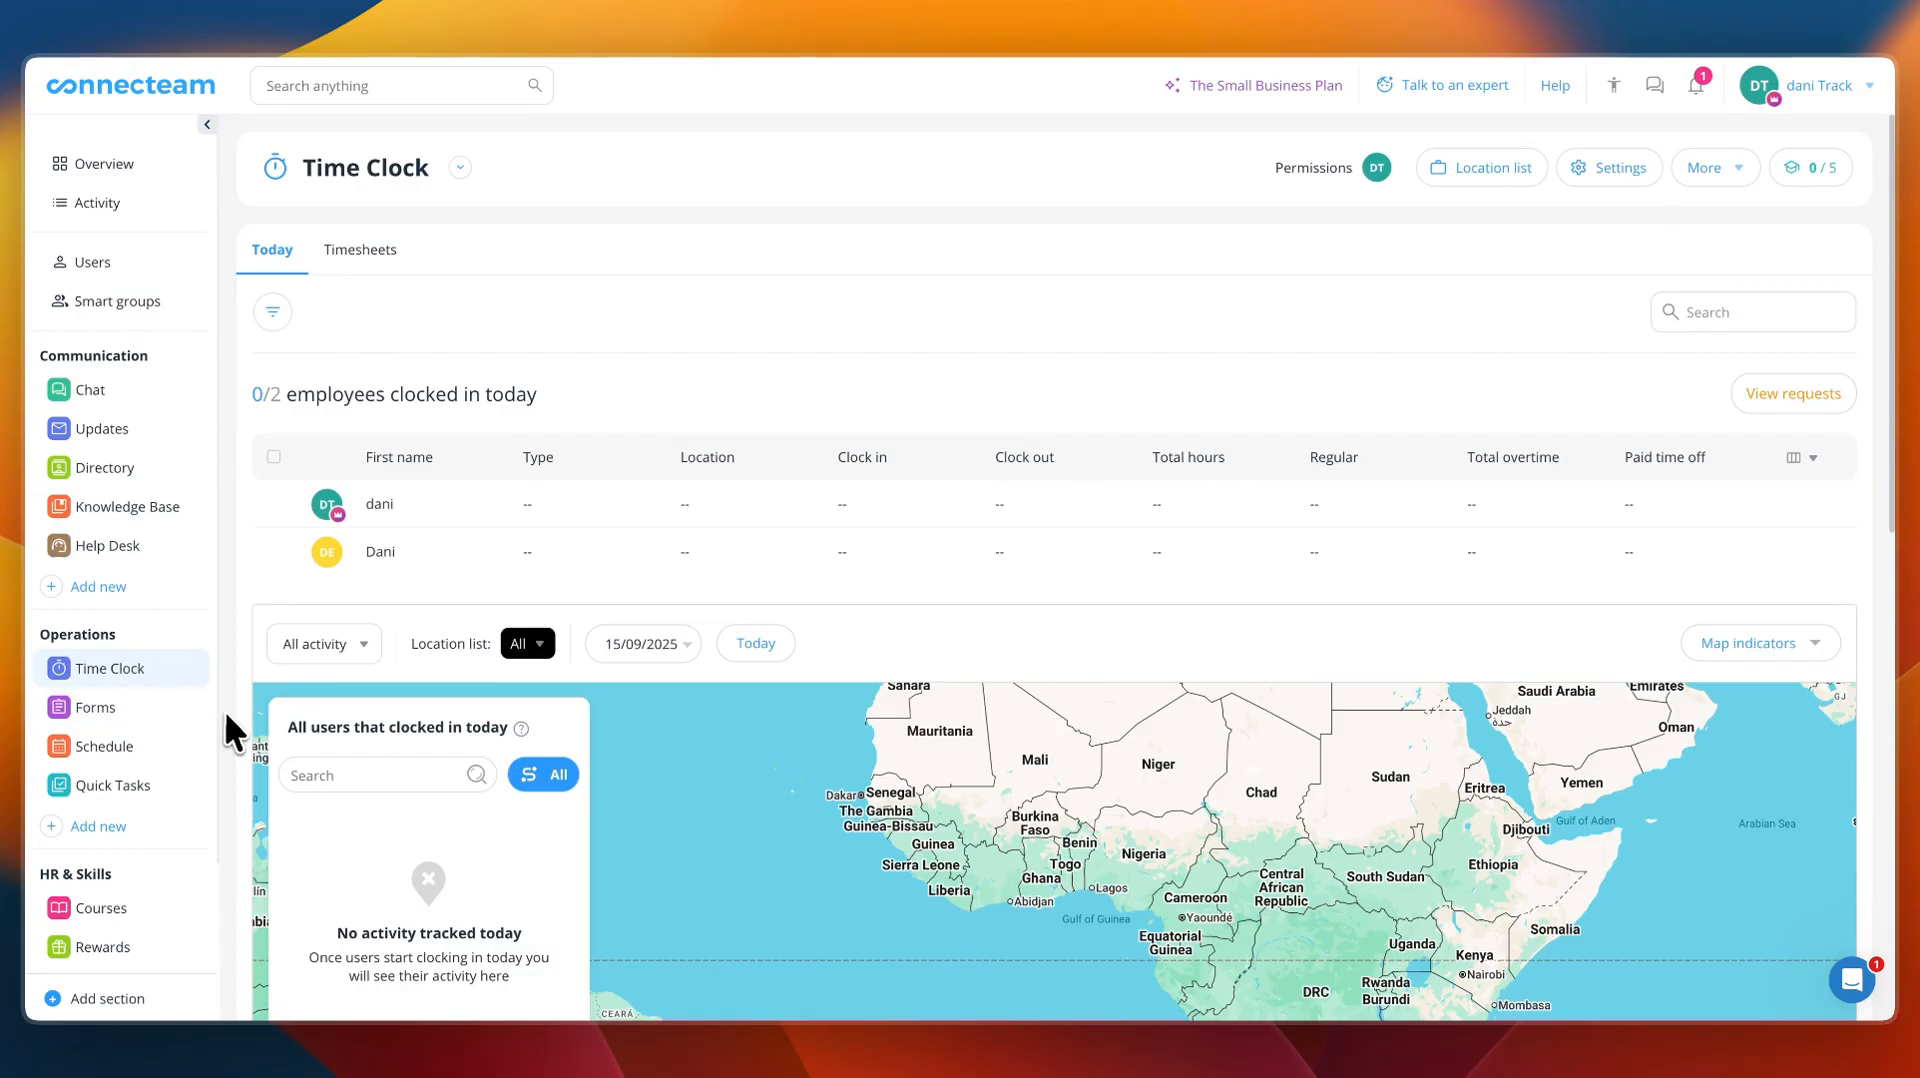
# - Add a second Forms feature to the Operations section, and delete that extra category again
pyautogui.click(90, 825)
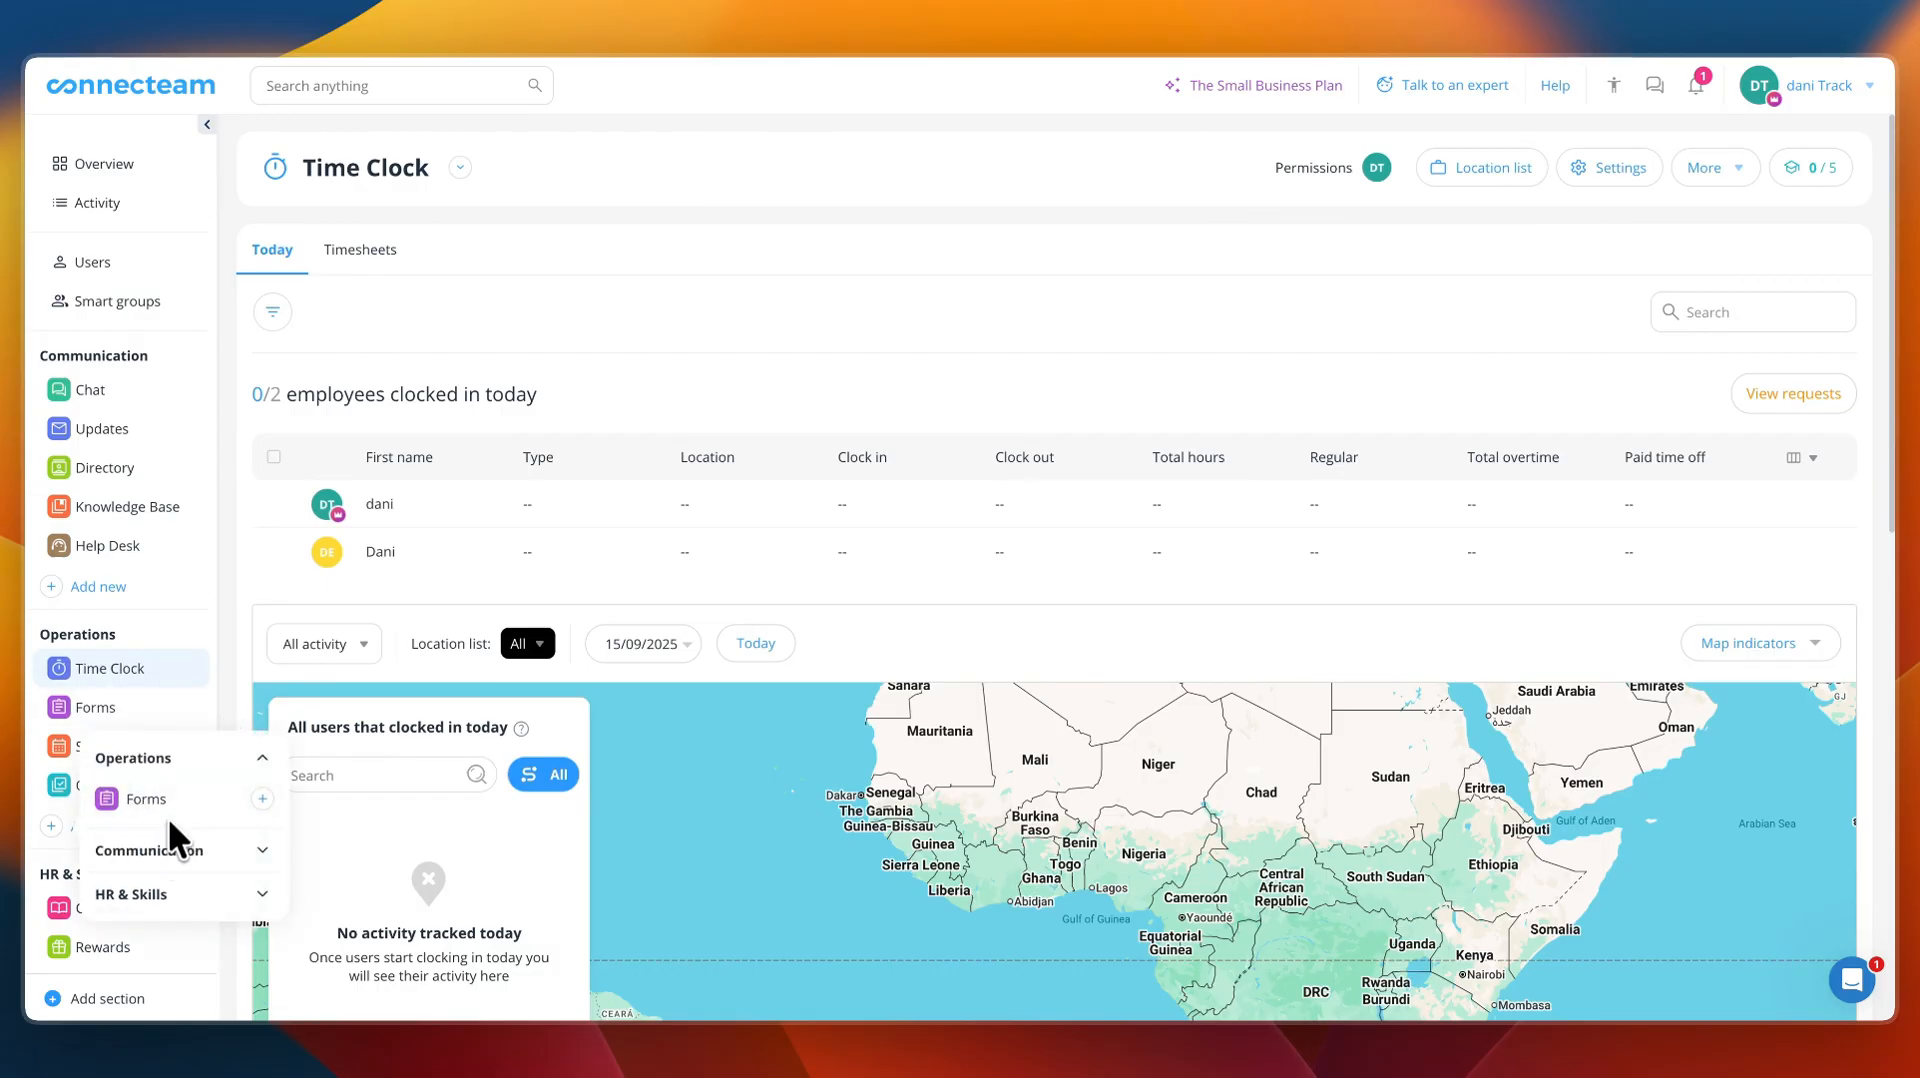
pyautogui.click(263, 798)
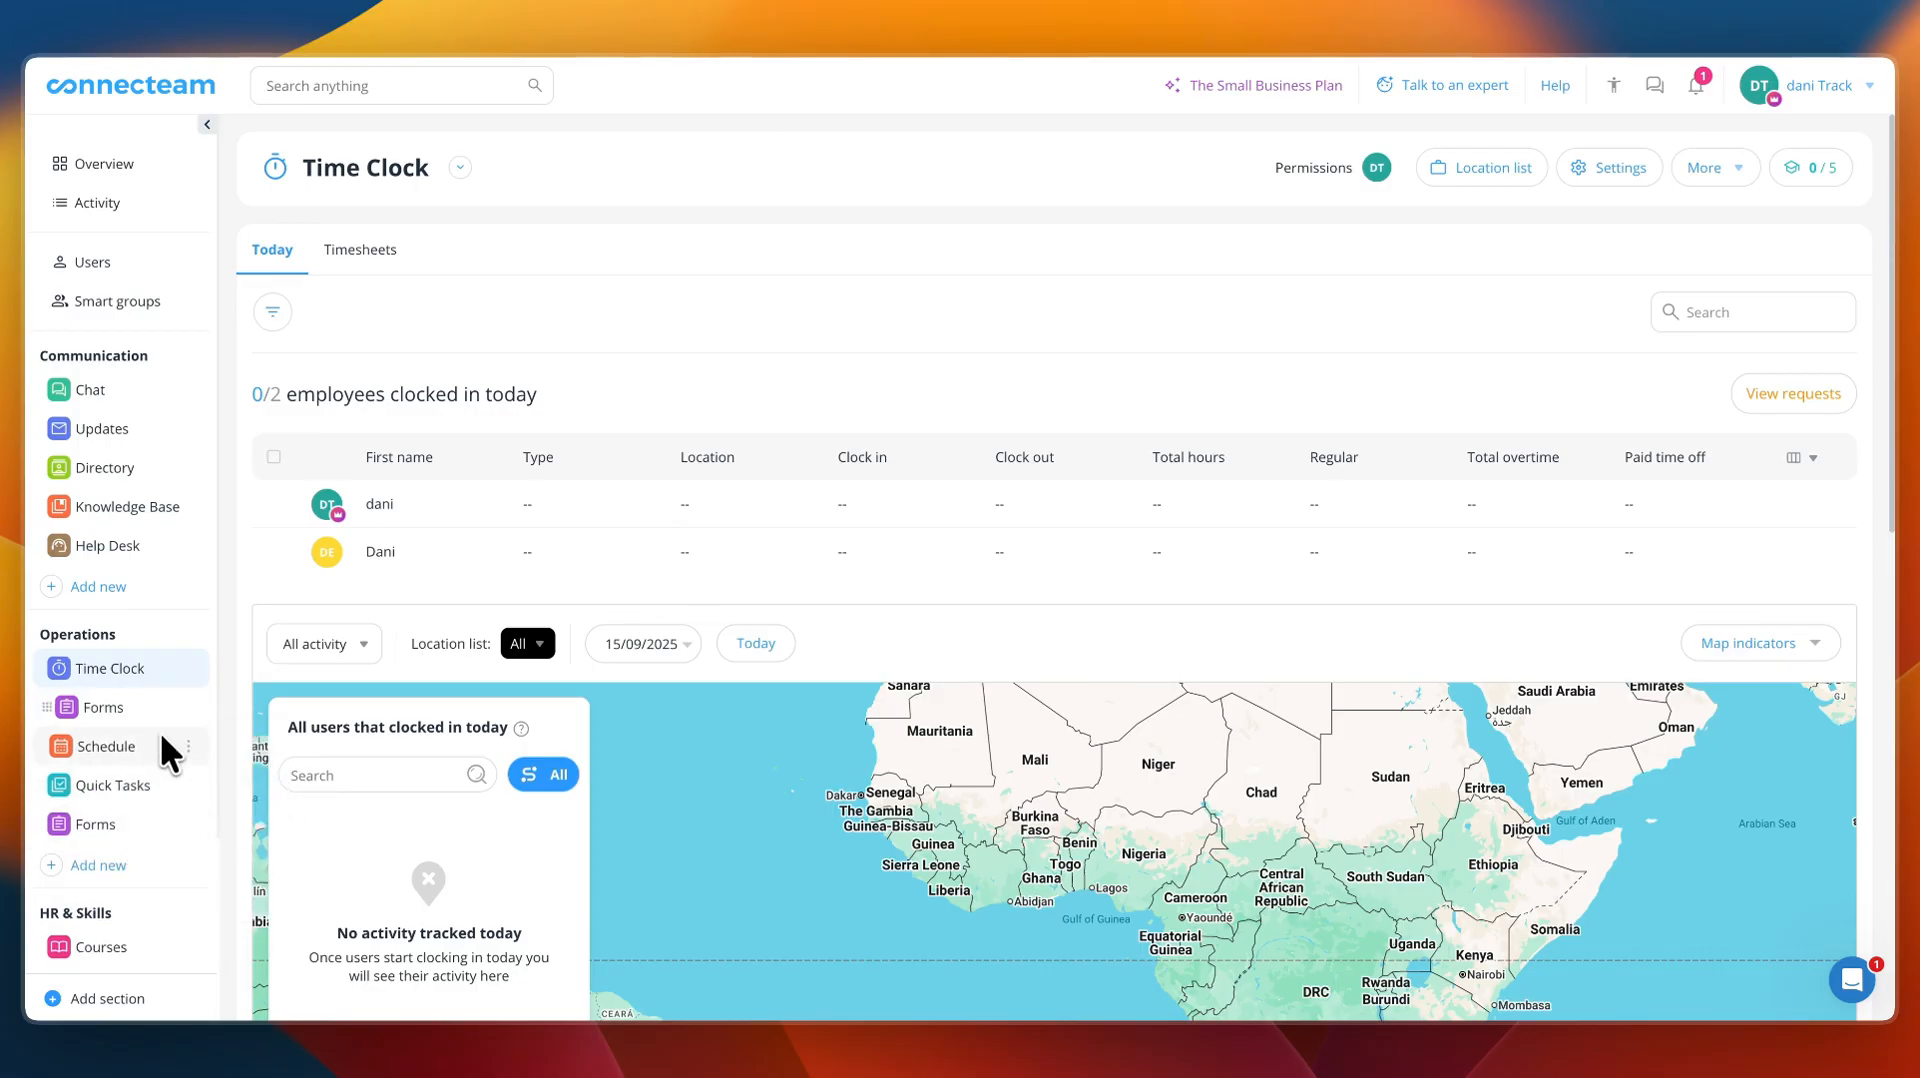
pyautogui.click(188, 824)
pyautogui.click(231, 912)
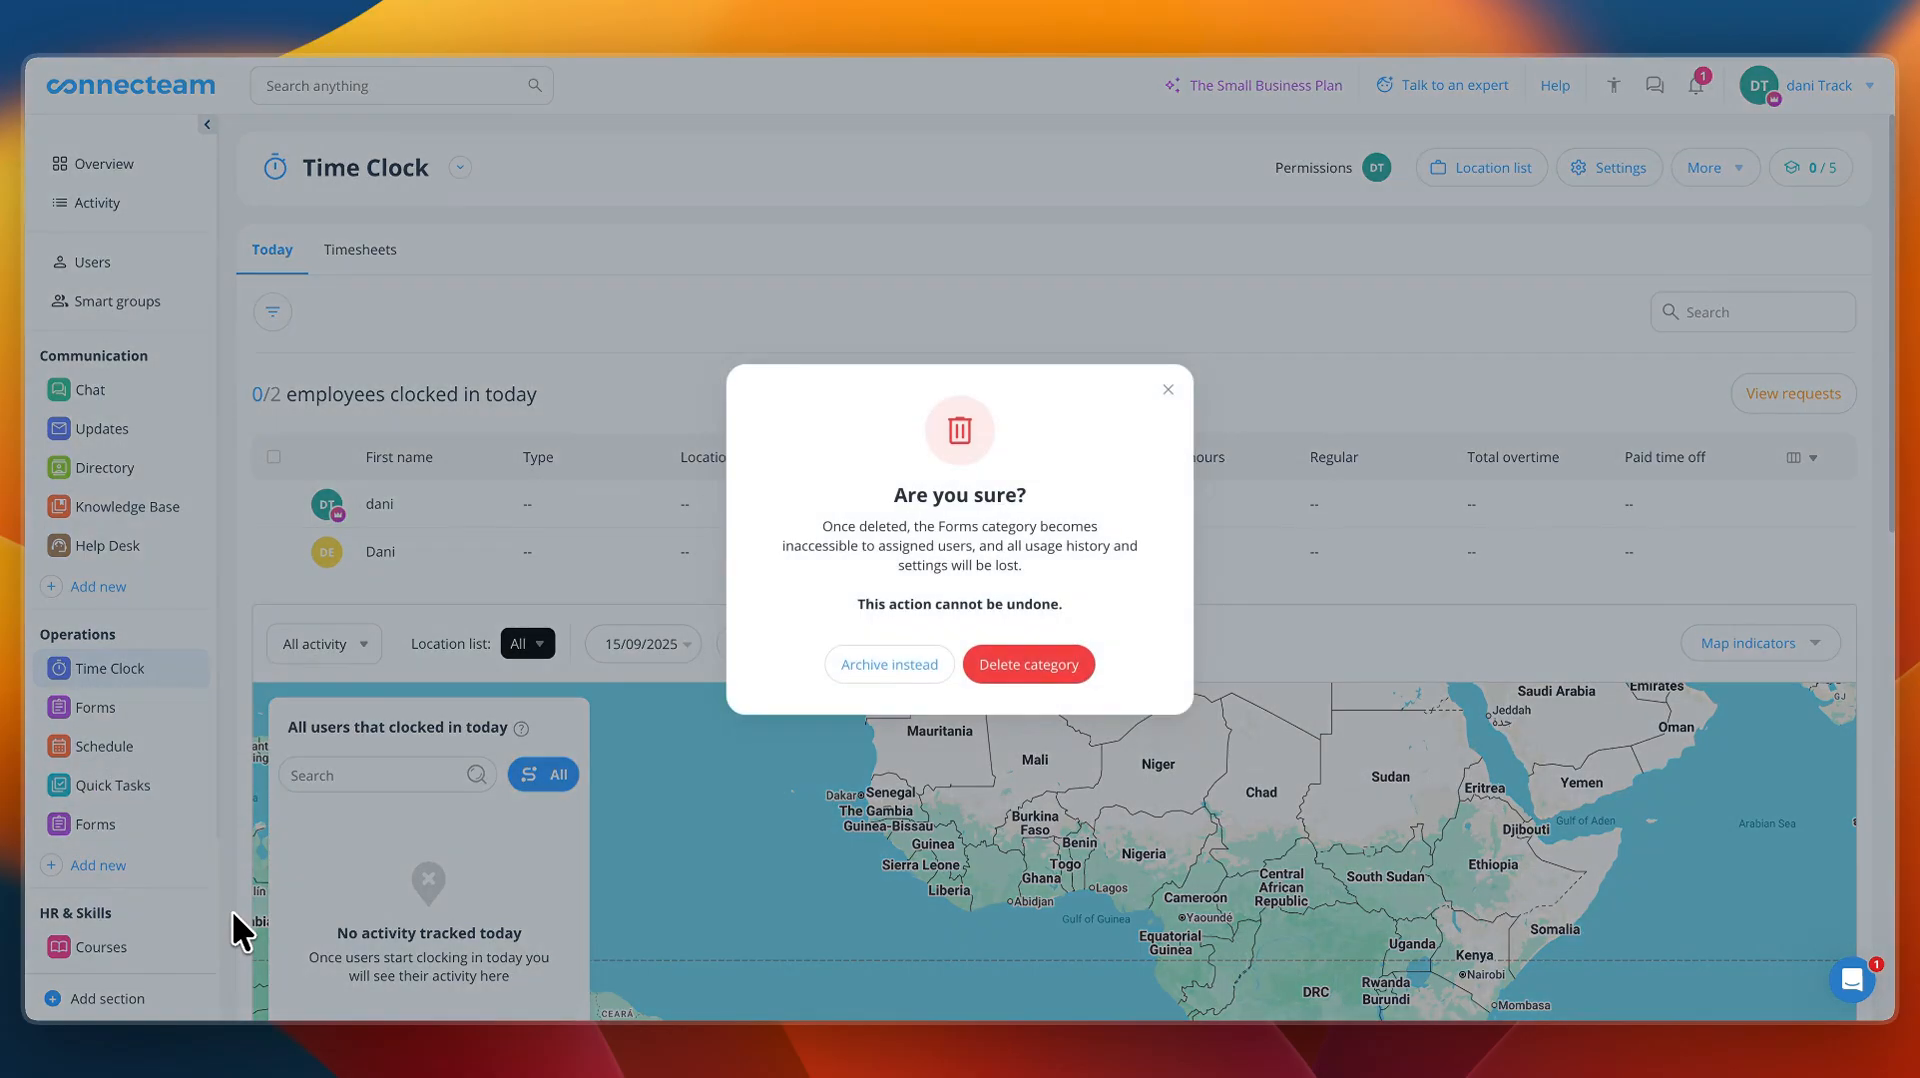
pyautogui.click(1044, 660)
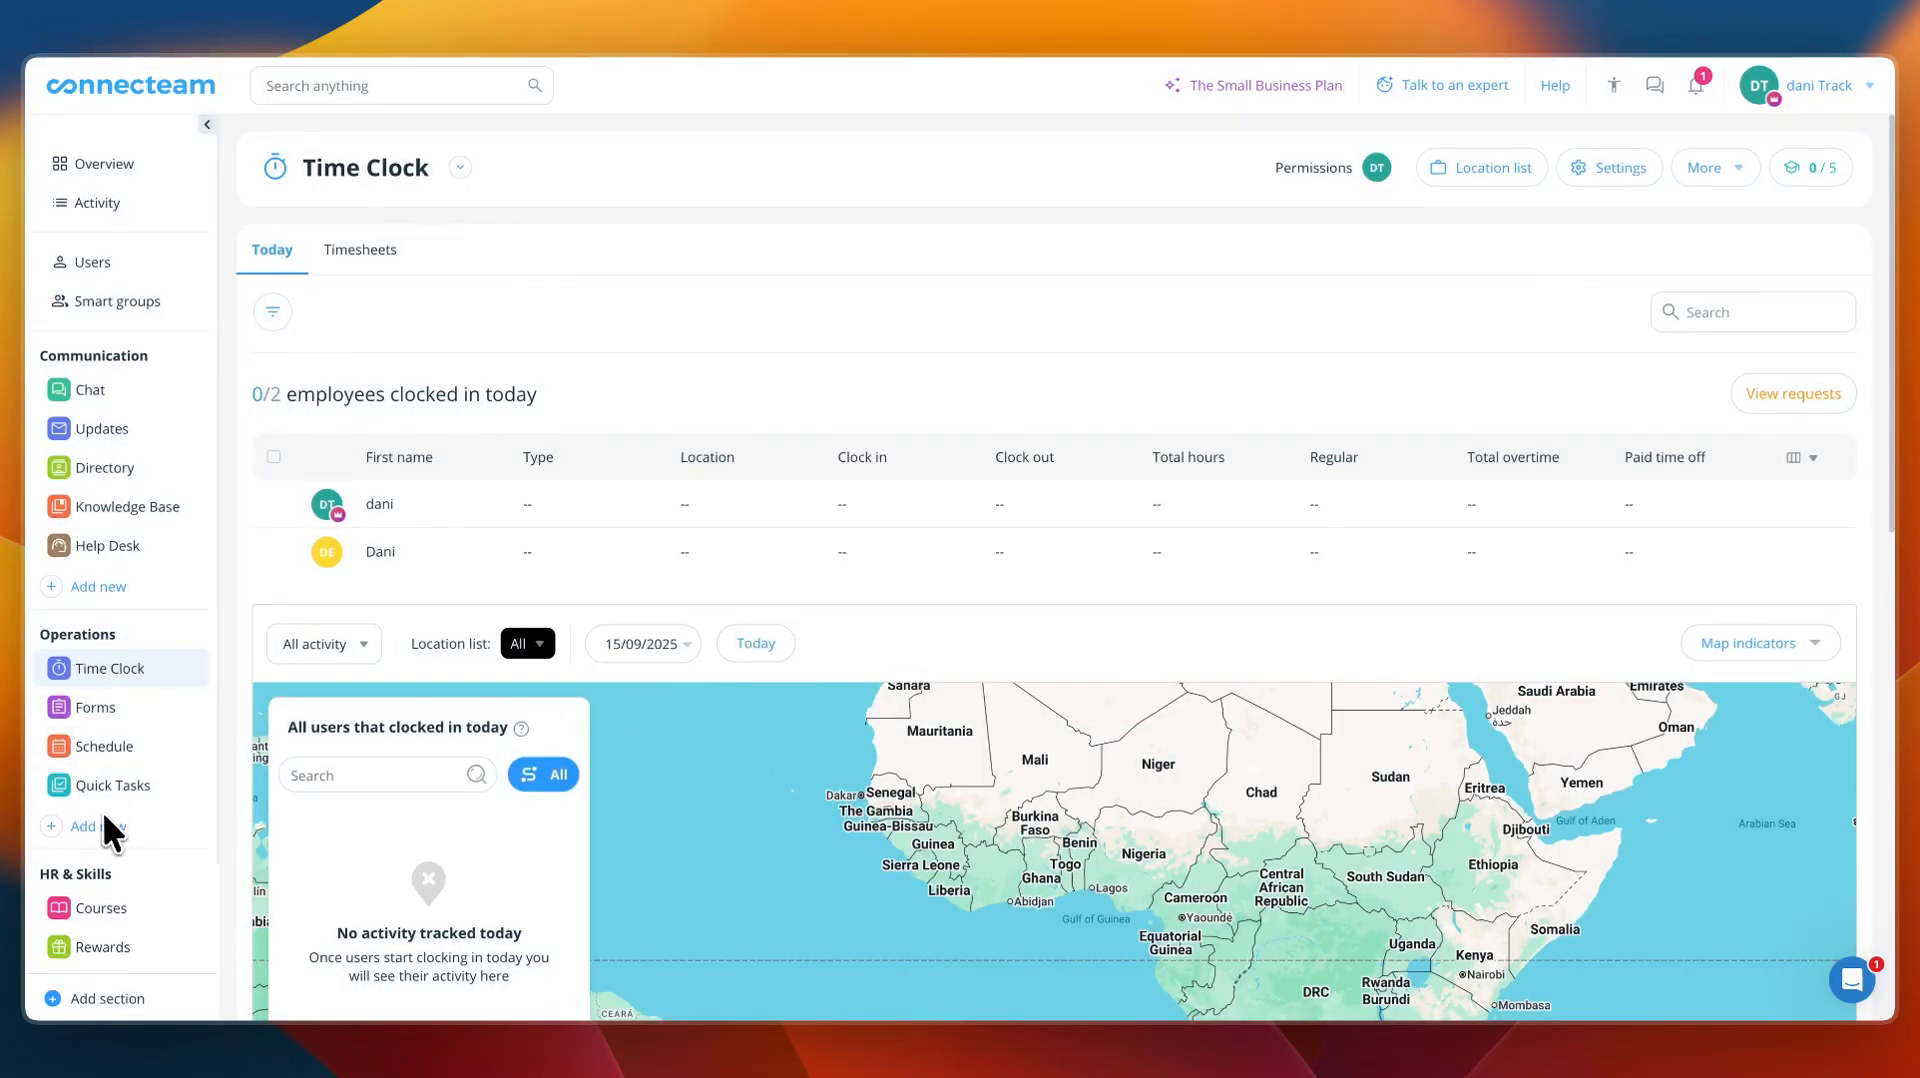
# - Go to the Chat feature in the Communication section and collapse the getting-started checklist
pyautogui.scroll(-3, 100, 817)
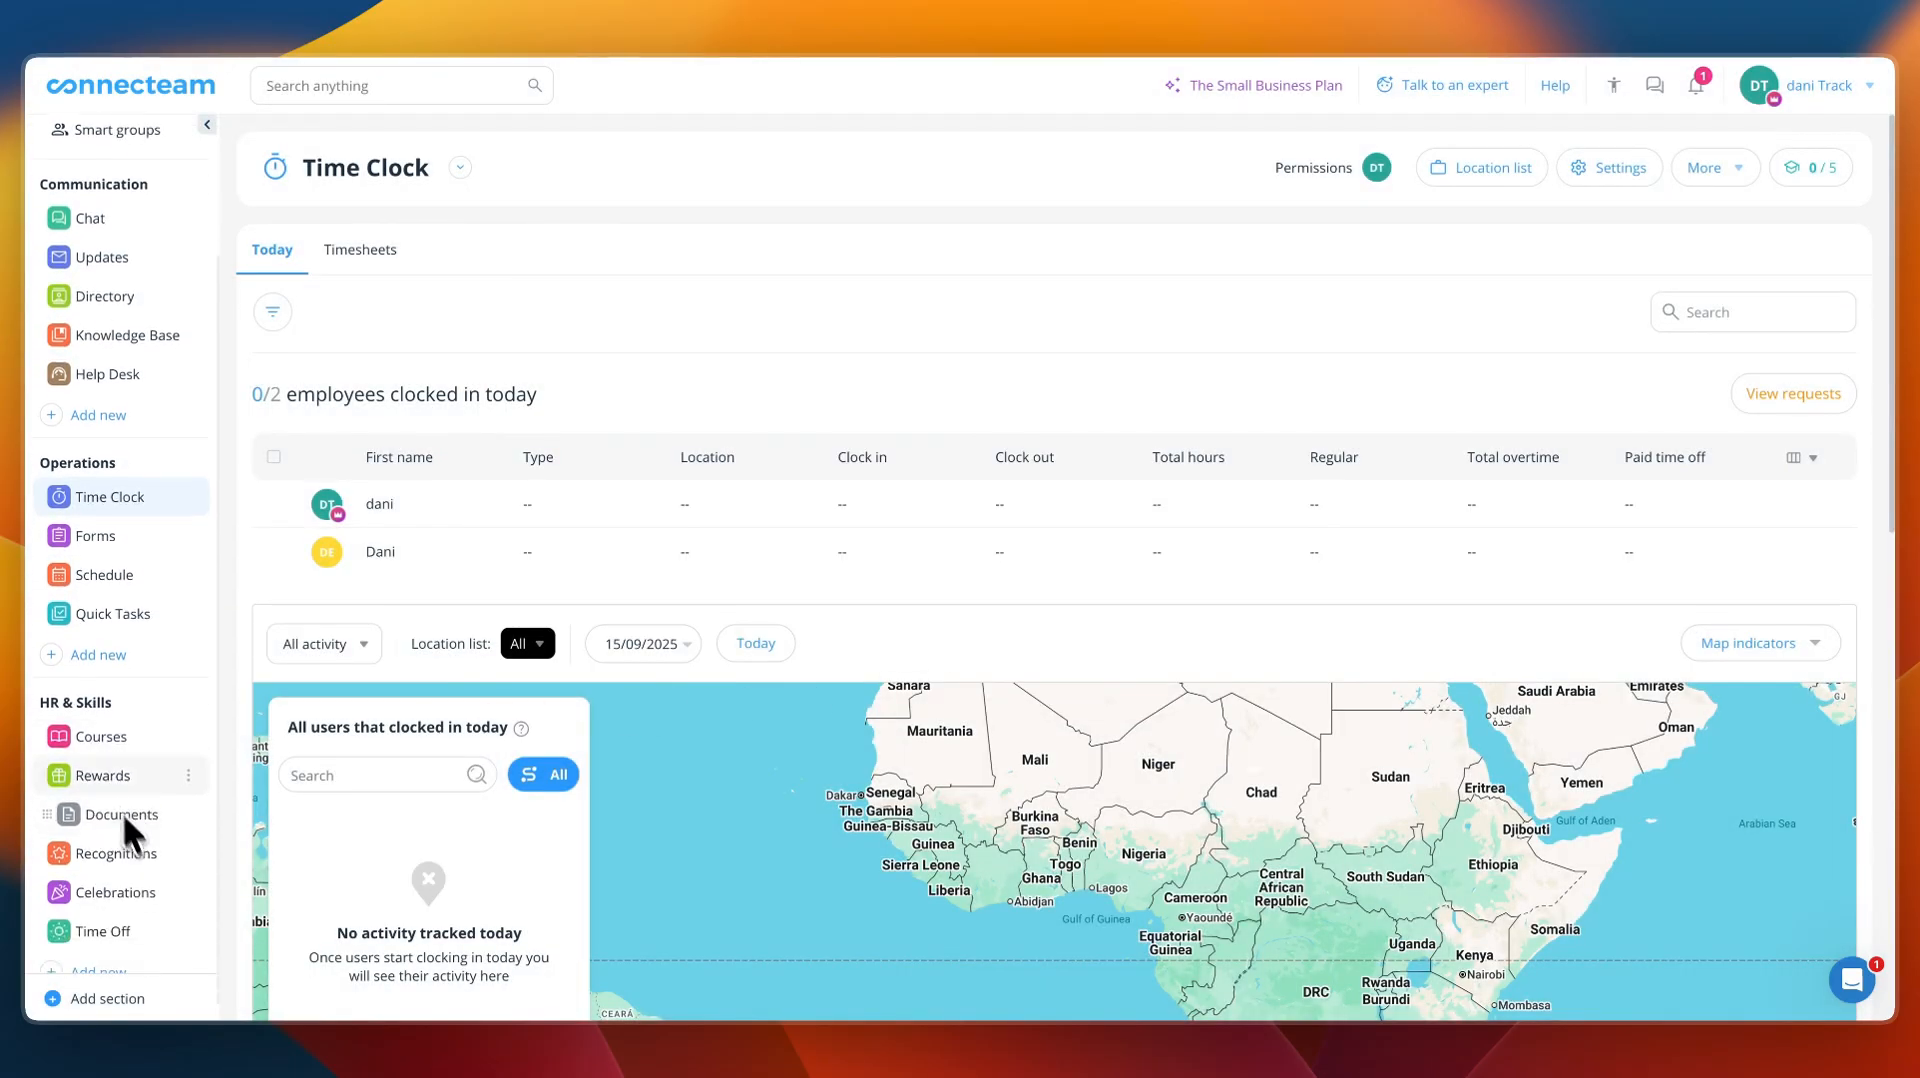
pyautogui.scroll(3, 64, 710)
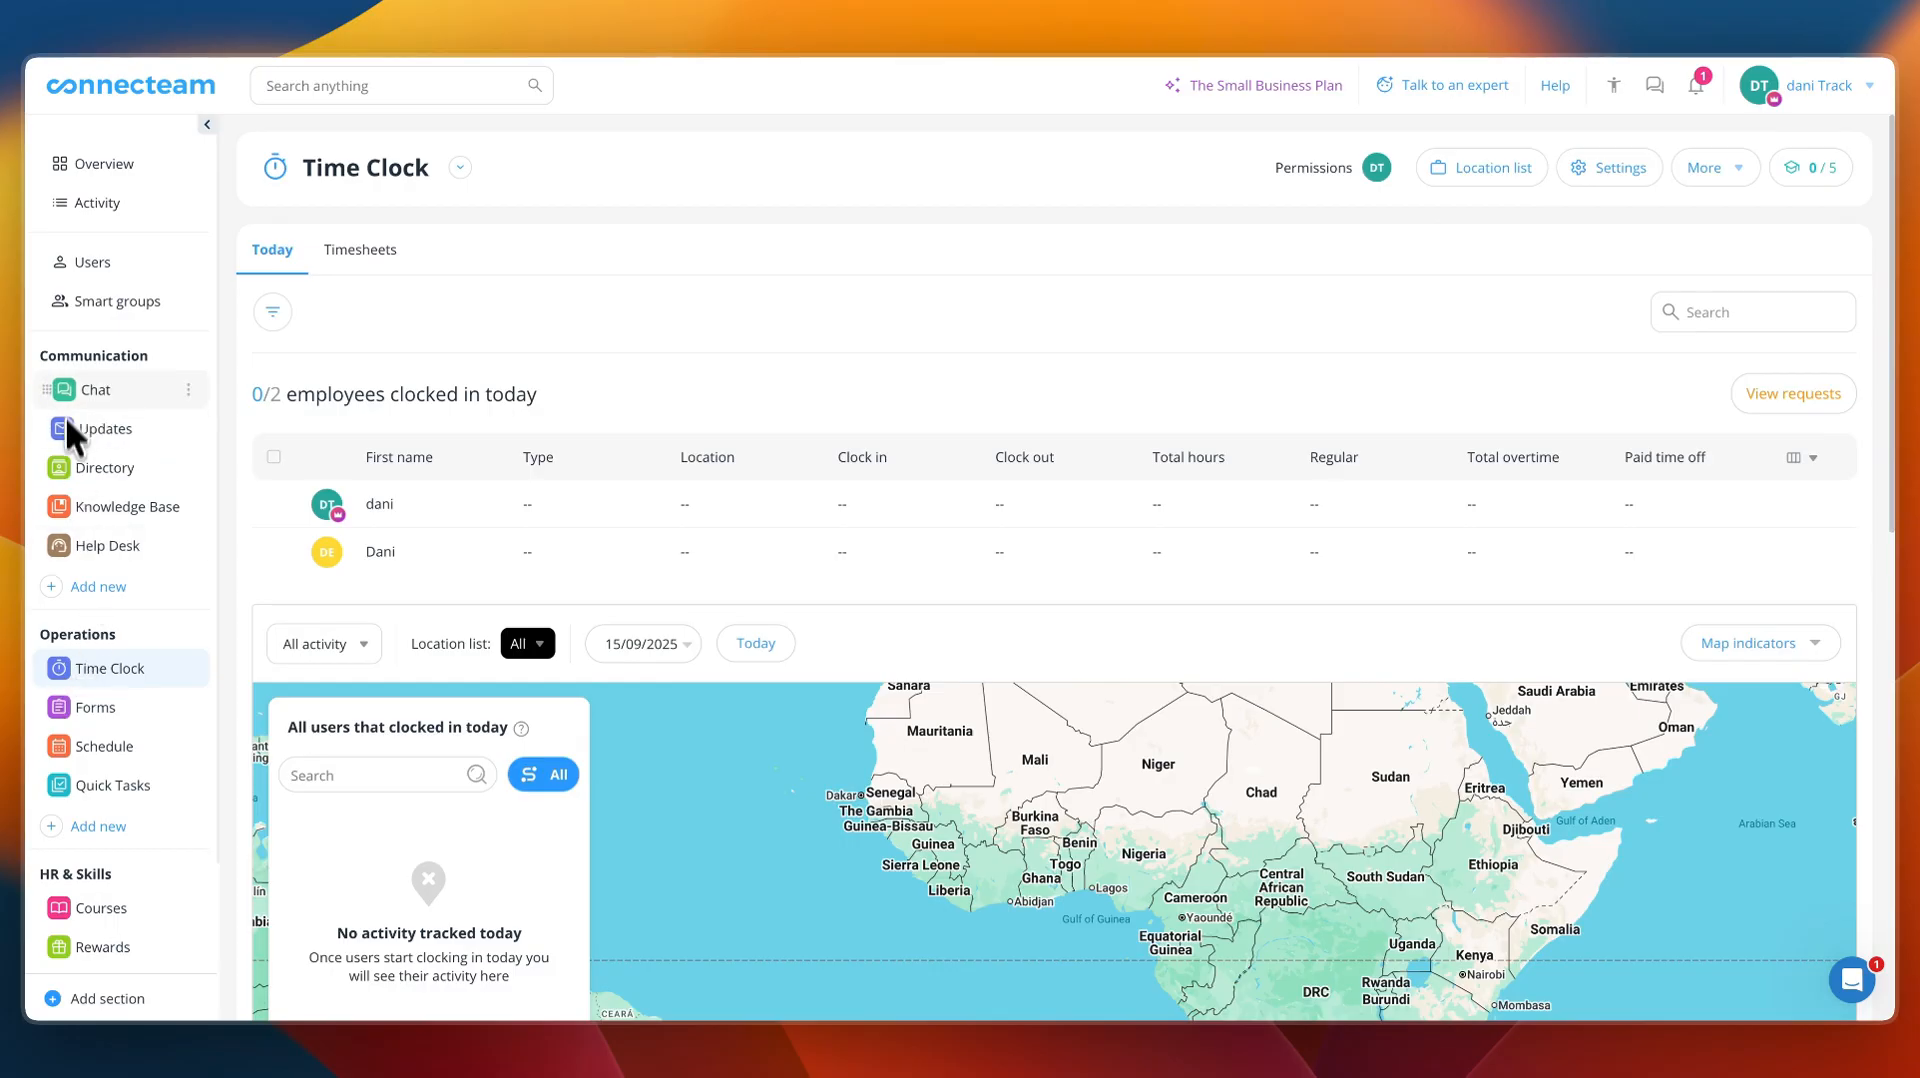
pyautogui.click(160, 389)
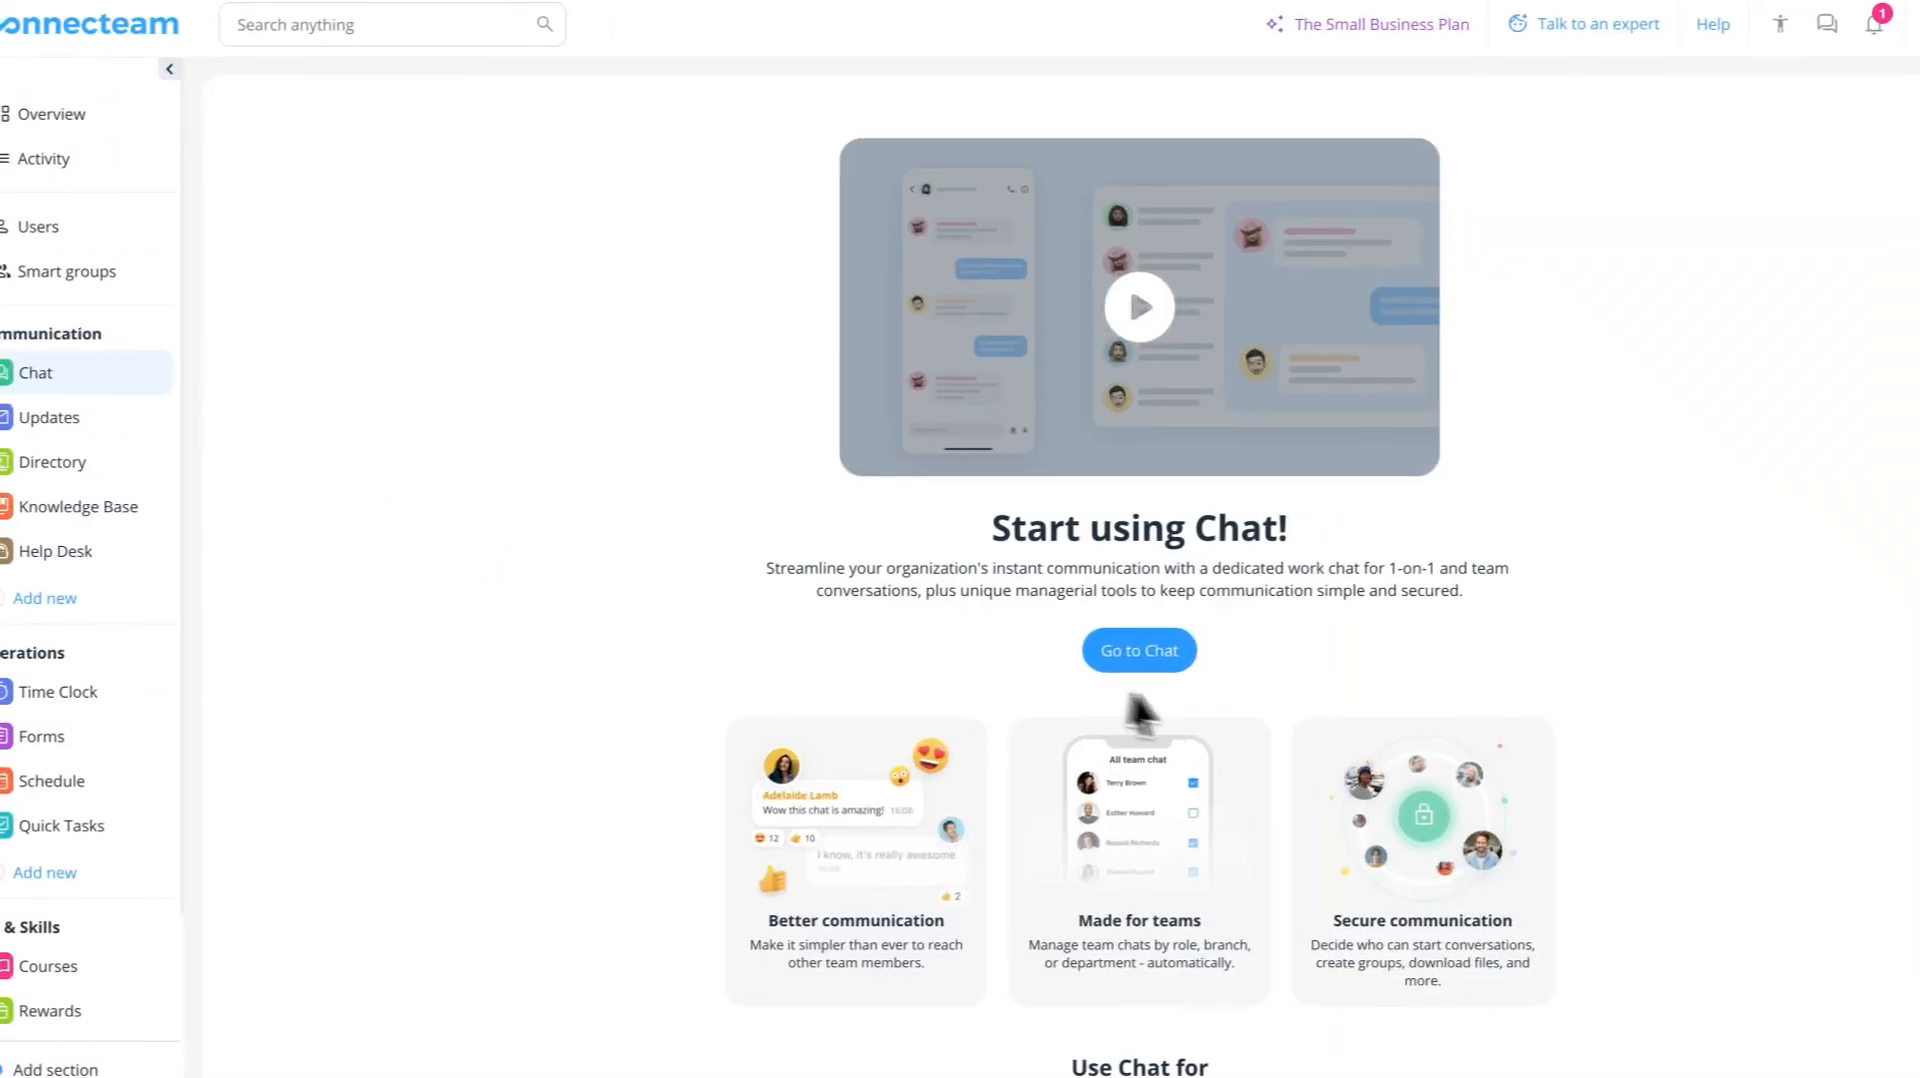
pyautogui.click(1128, 650)
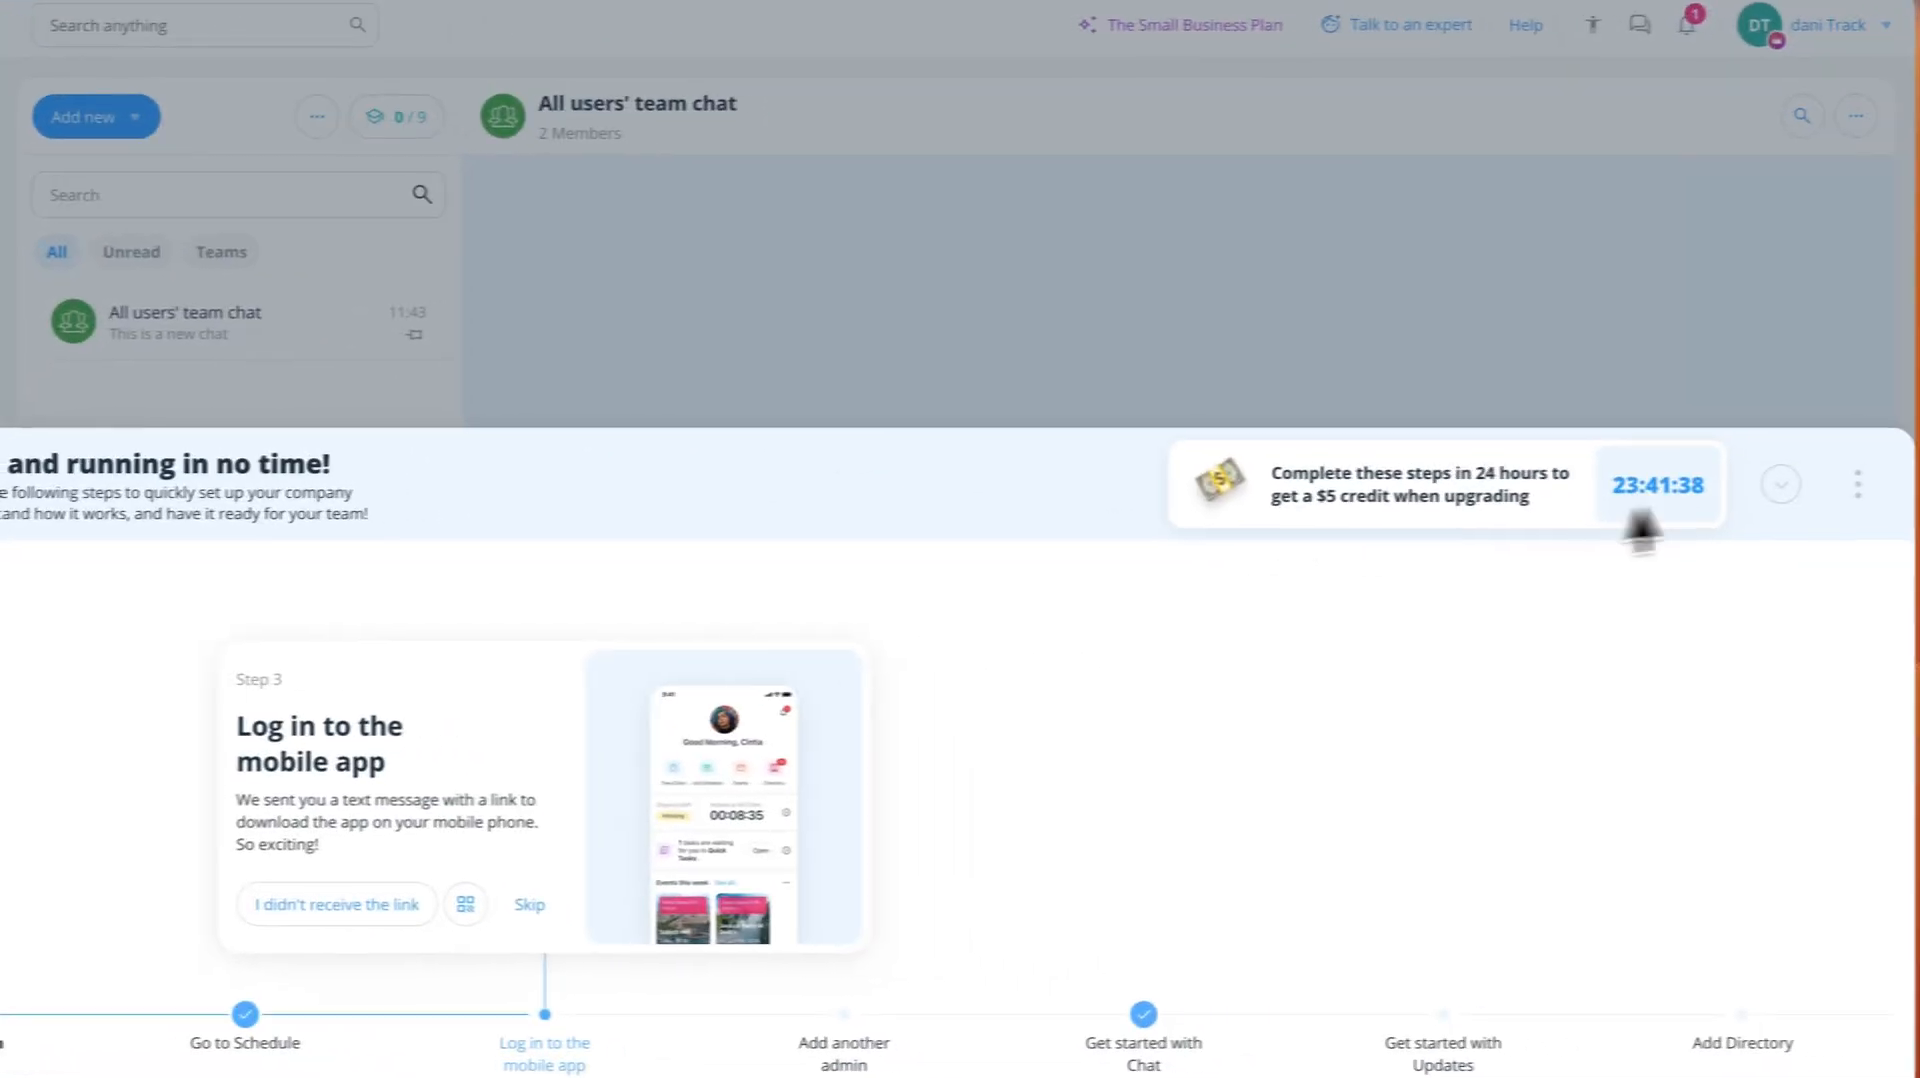
pyautogui.click(1736, 488)
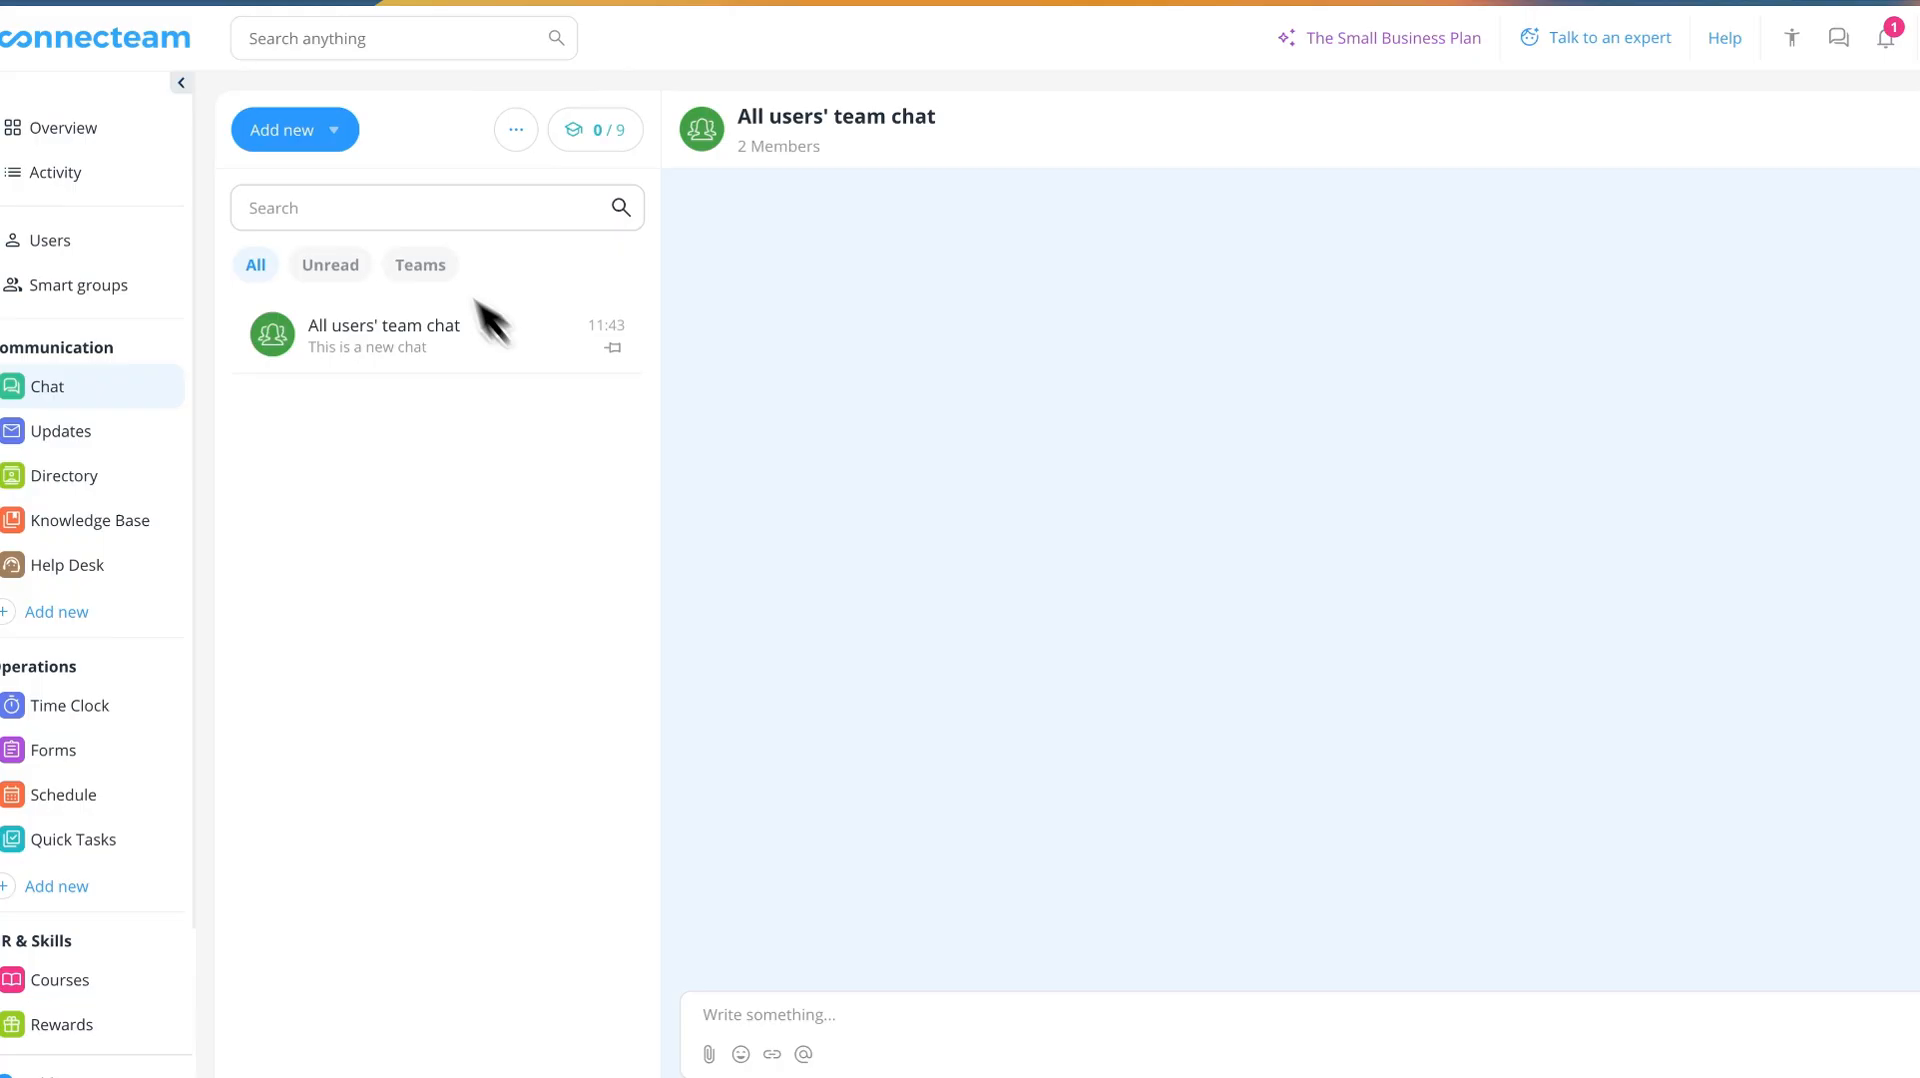
# - Start a new chat with the sample contact and send the message "Hi"
pyautogui.click(334, 128)
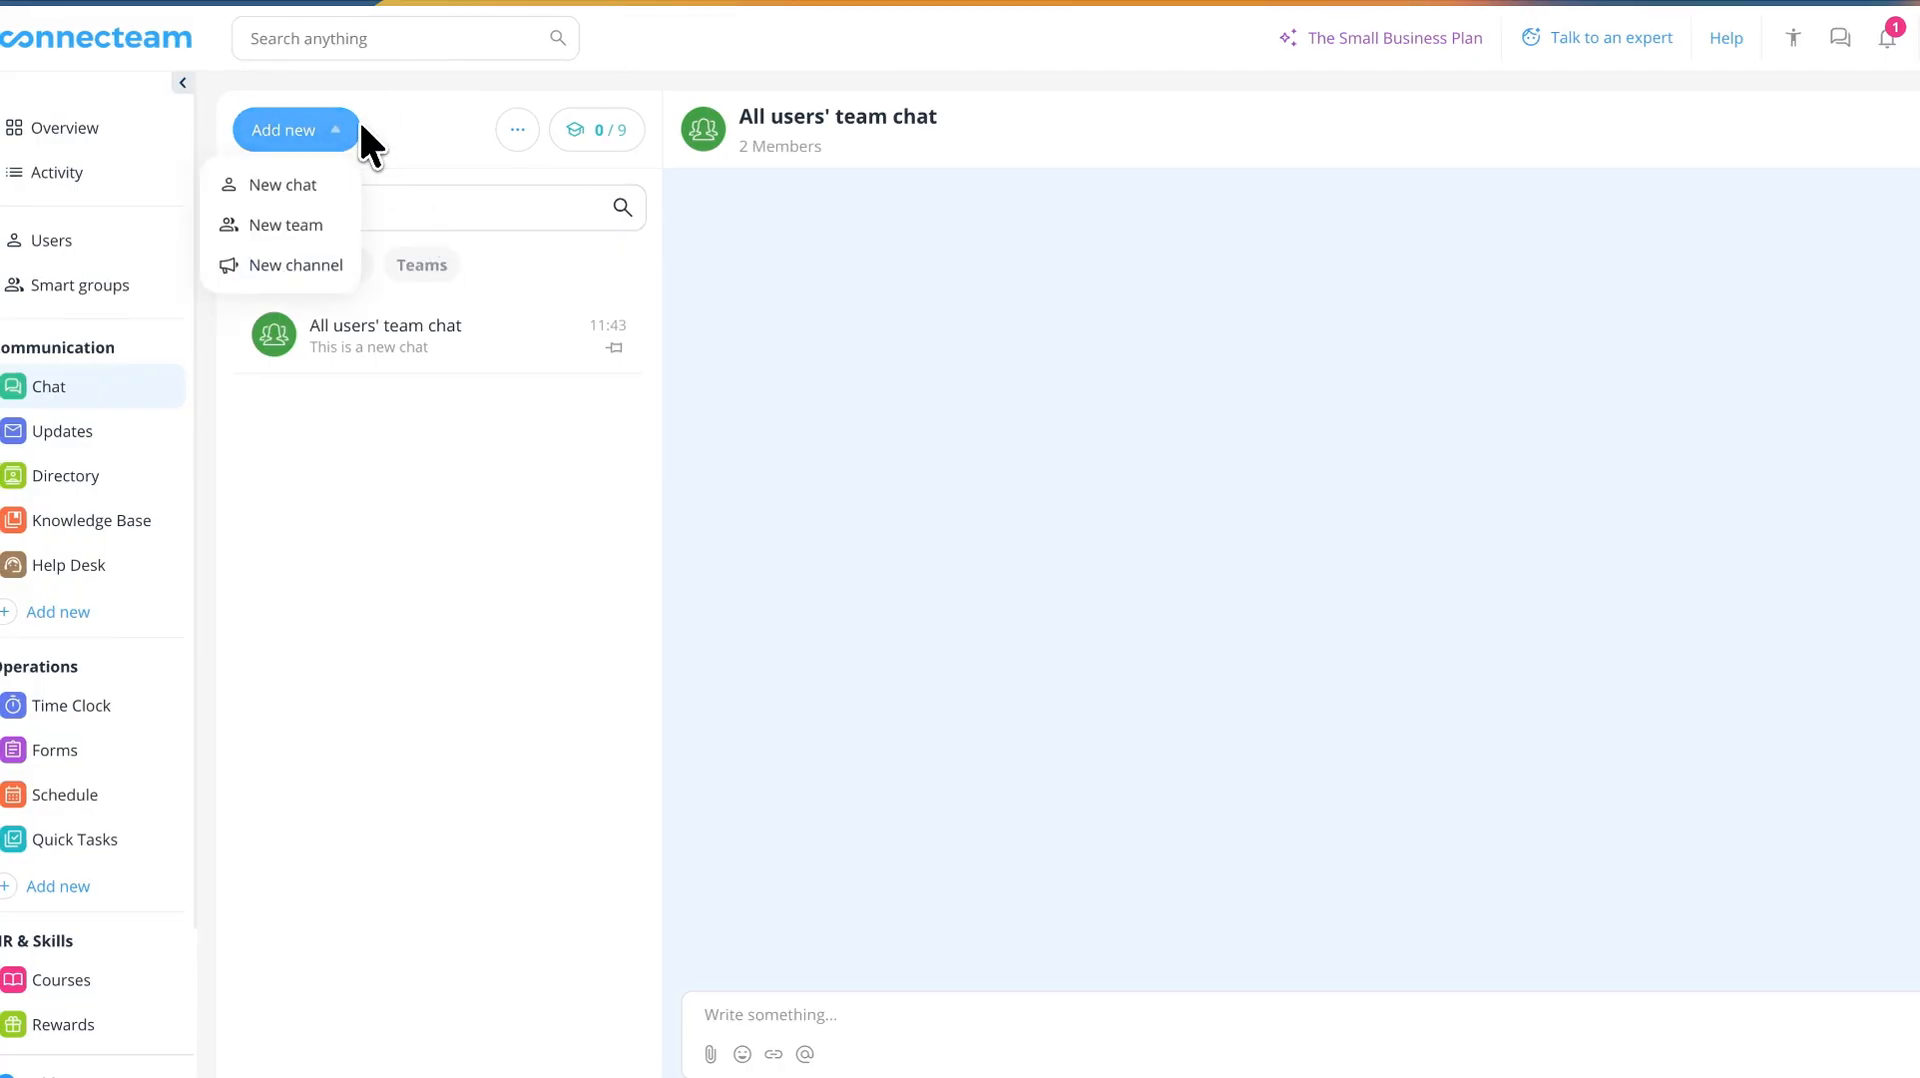
pyautogui.click(284, 180)
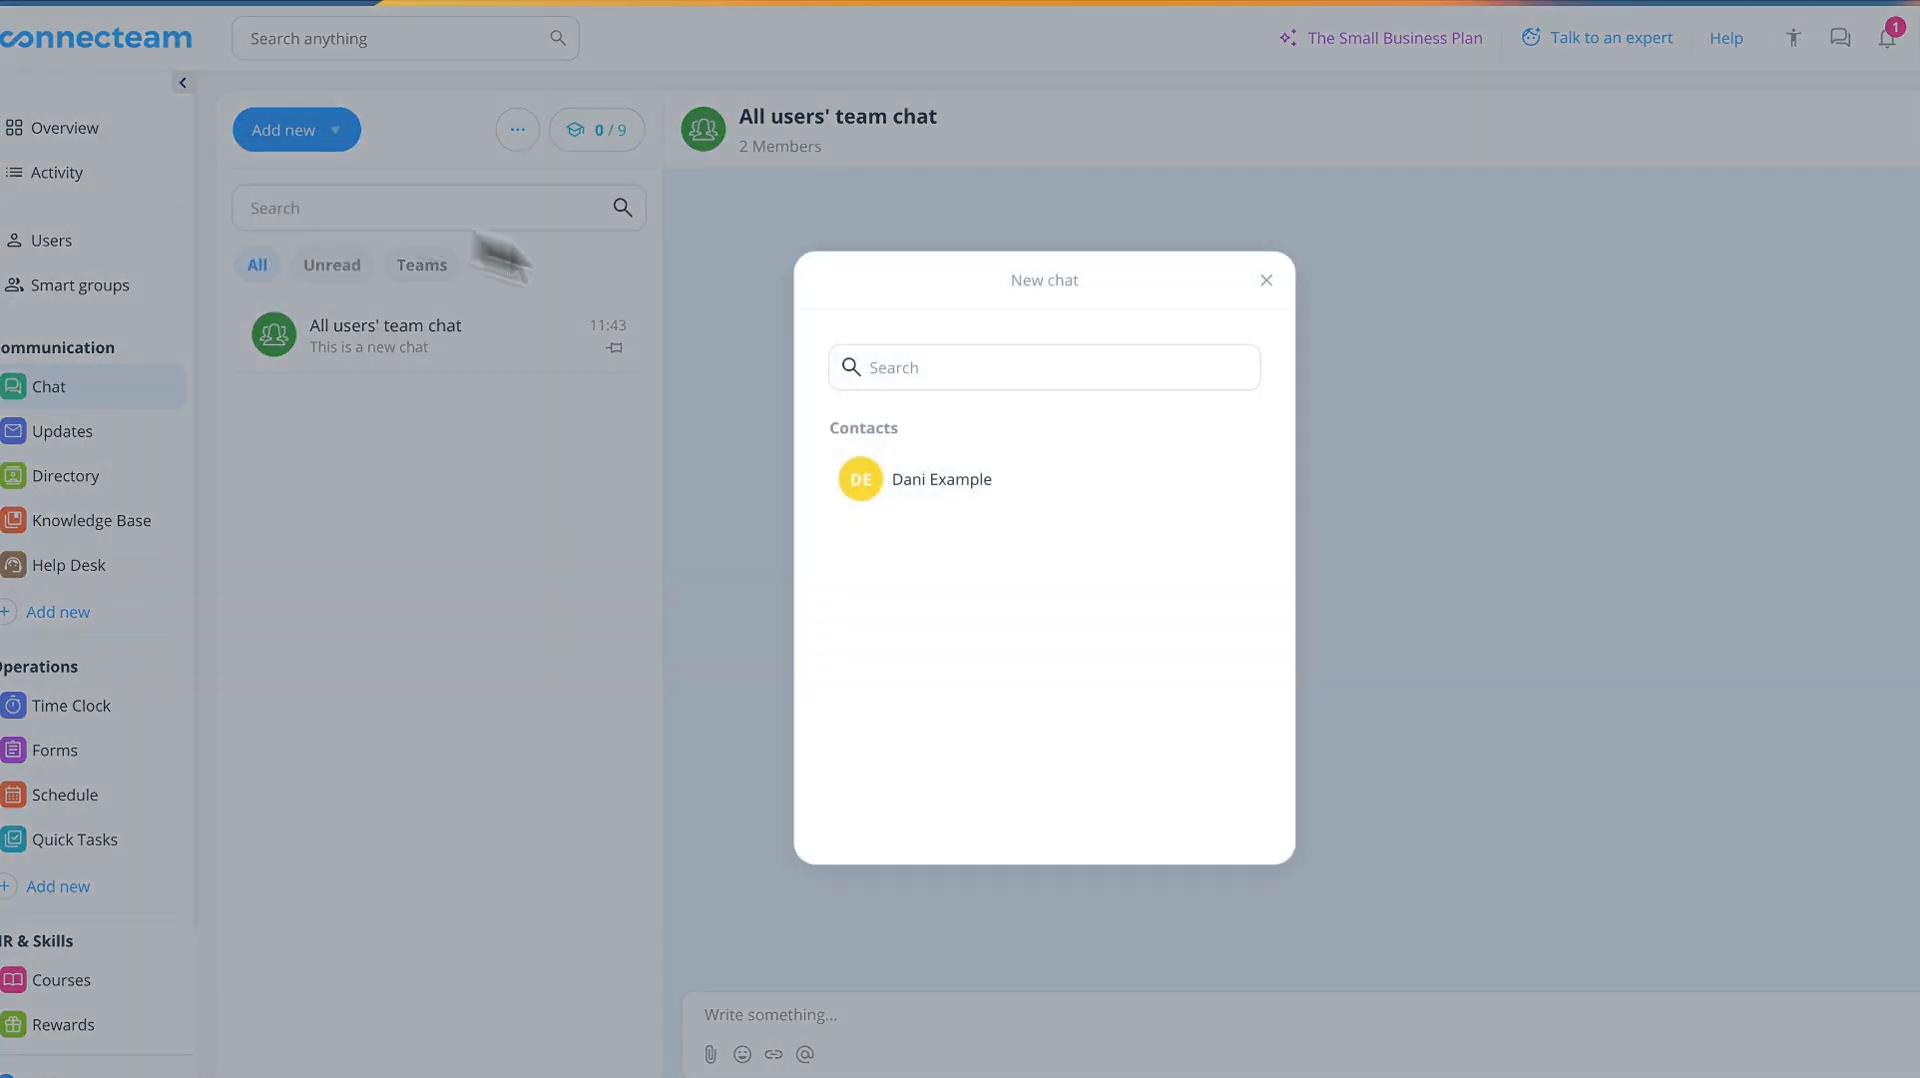
pyautogui.click(970, 477)
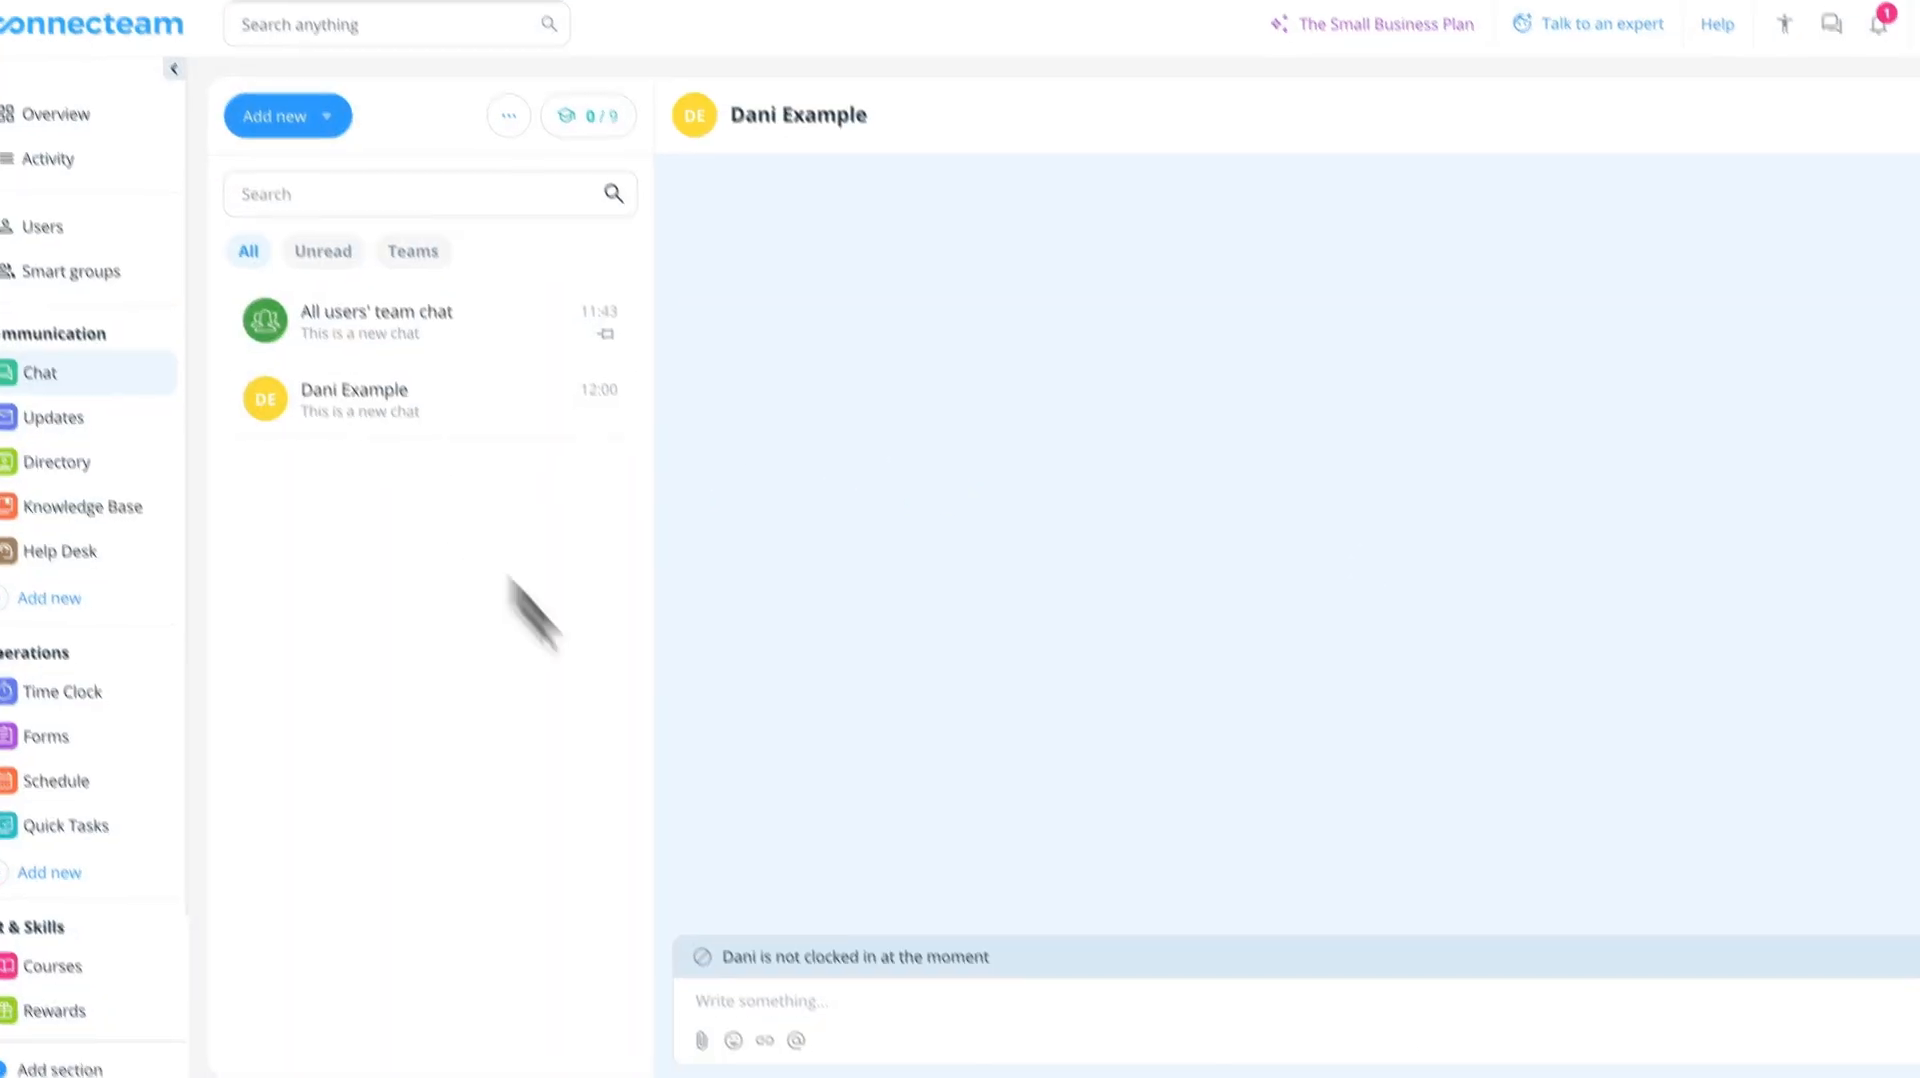
pyautogui.click(964, 1032)
pyautogui.write('Hi')
pyautogui.press('Return')
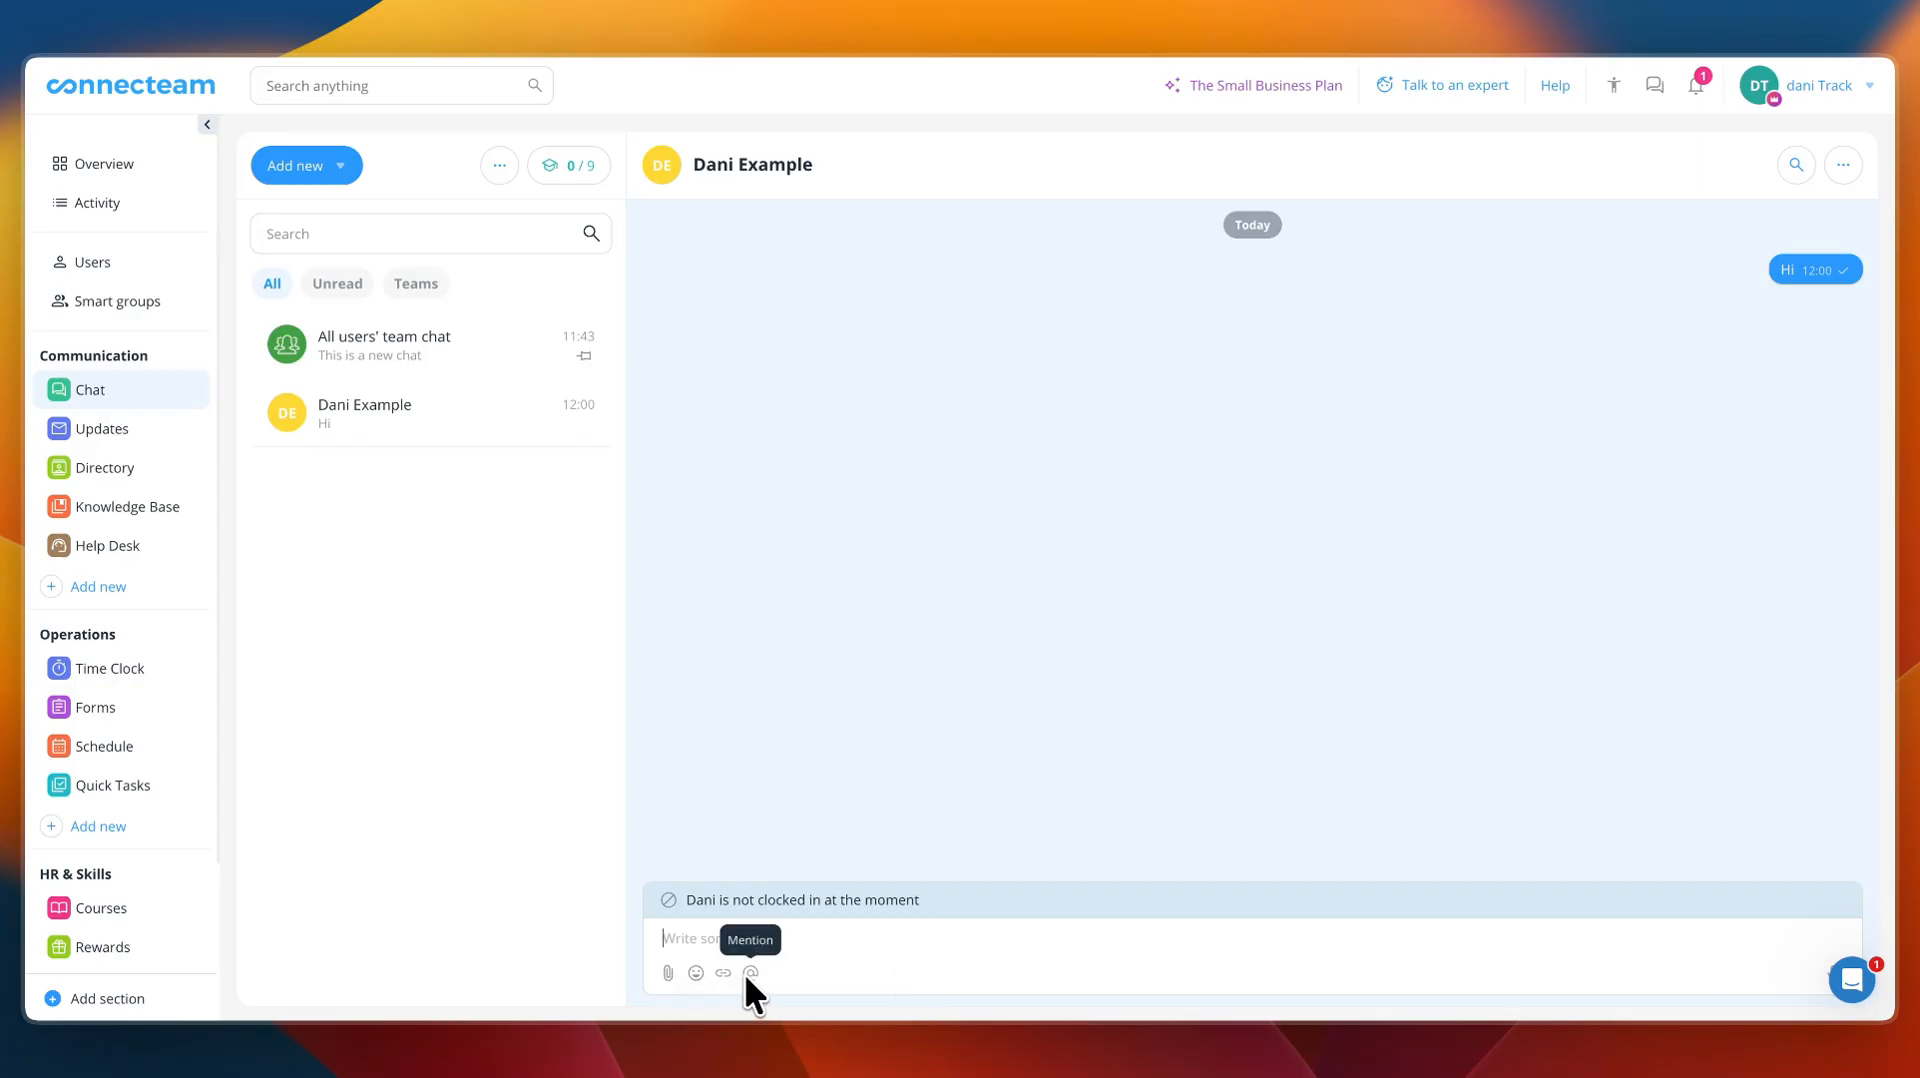
# - View the All users' team chat, then look at the form for creating a team chat and close it
pyautogui.click(474, 345)
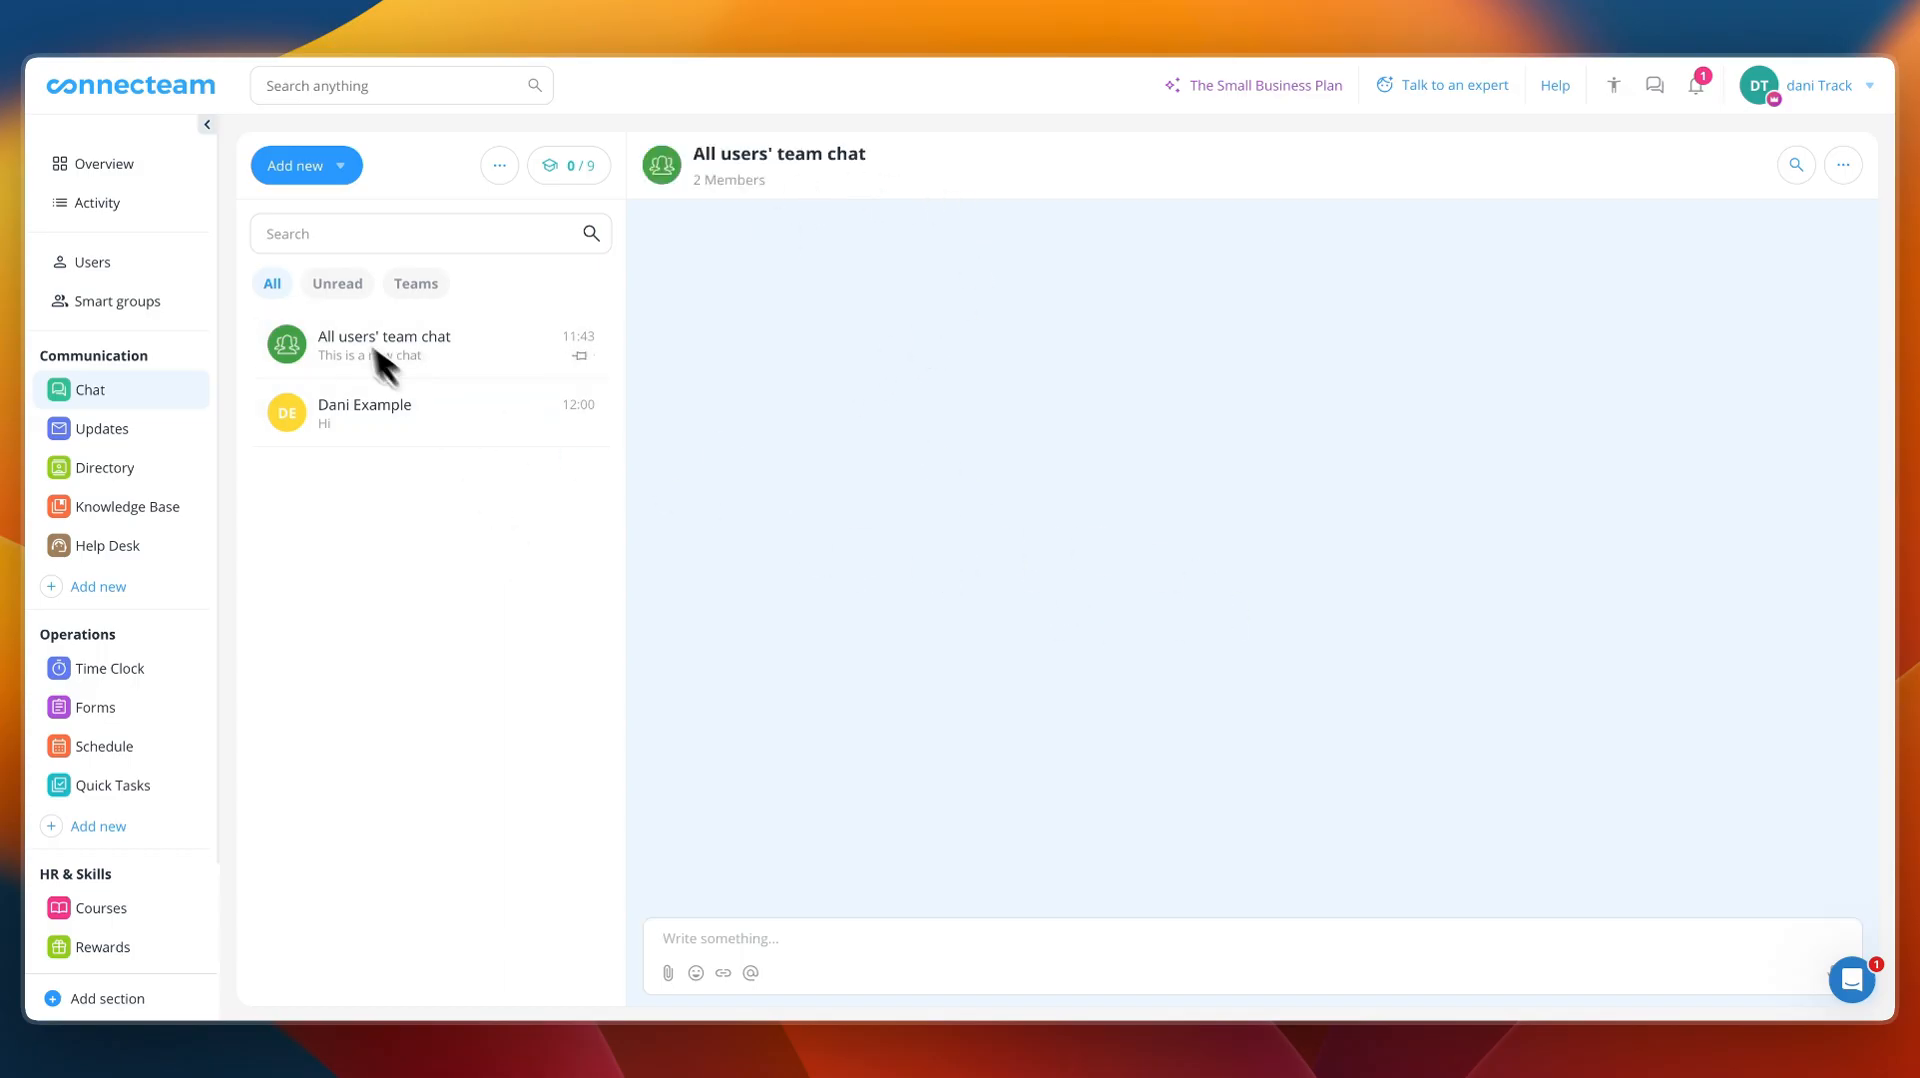
pyautogui.click(344, 164)
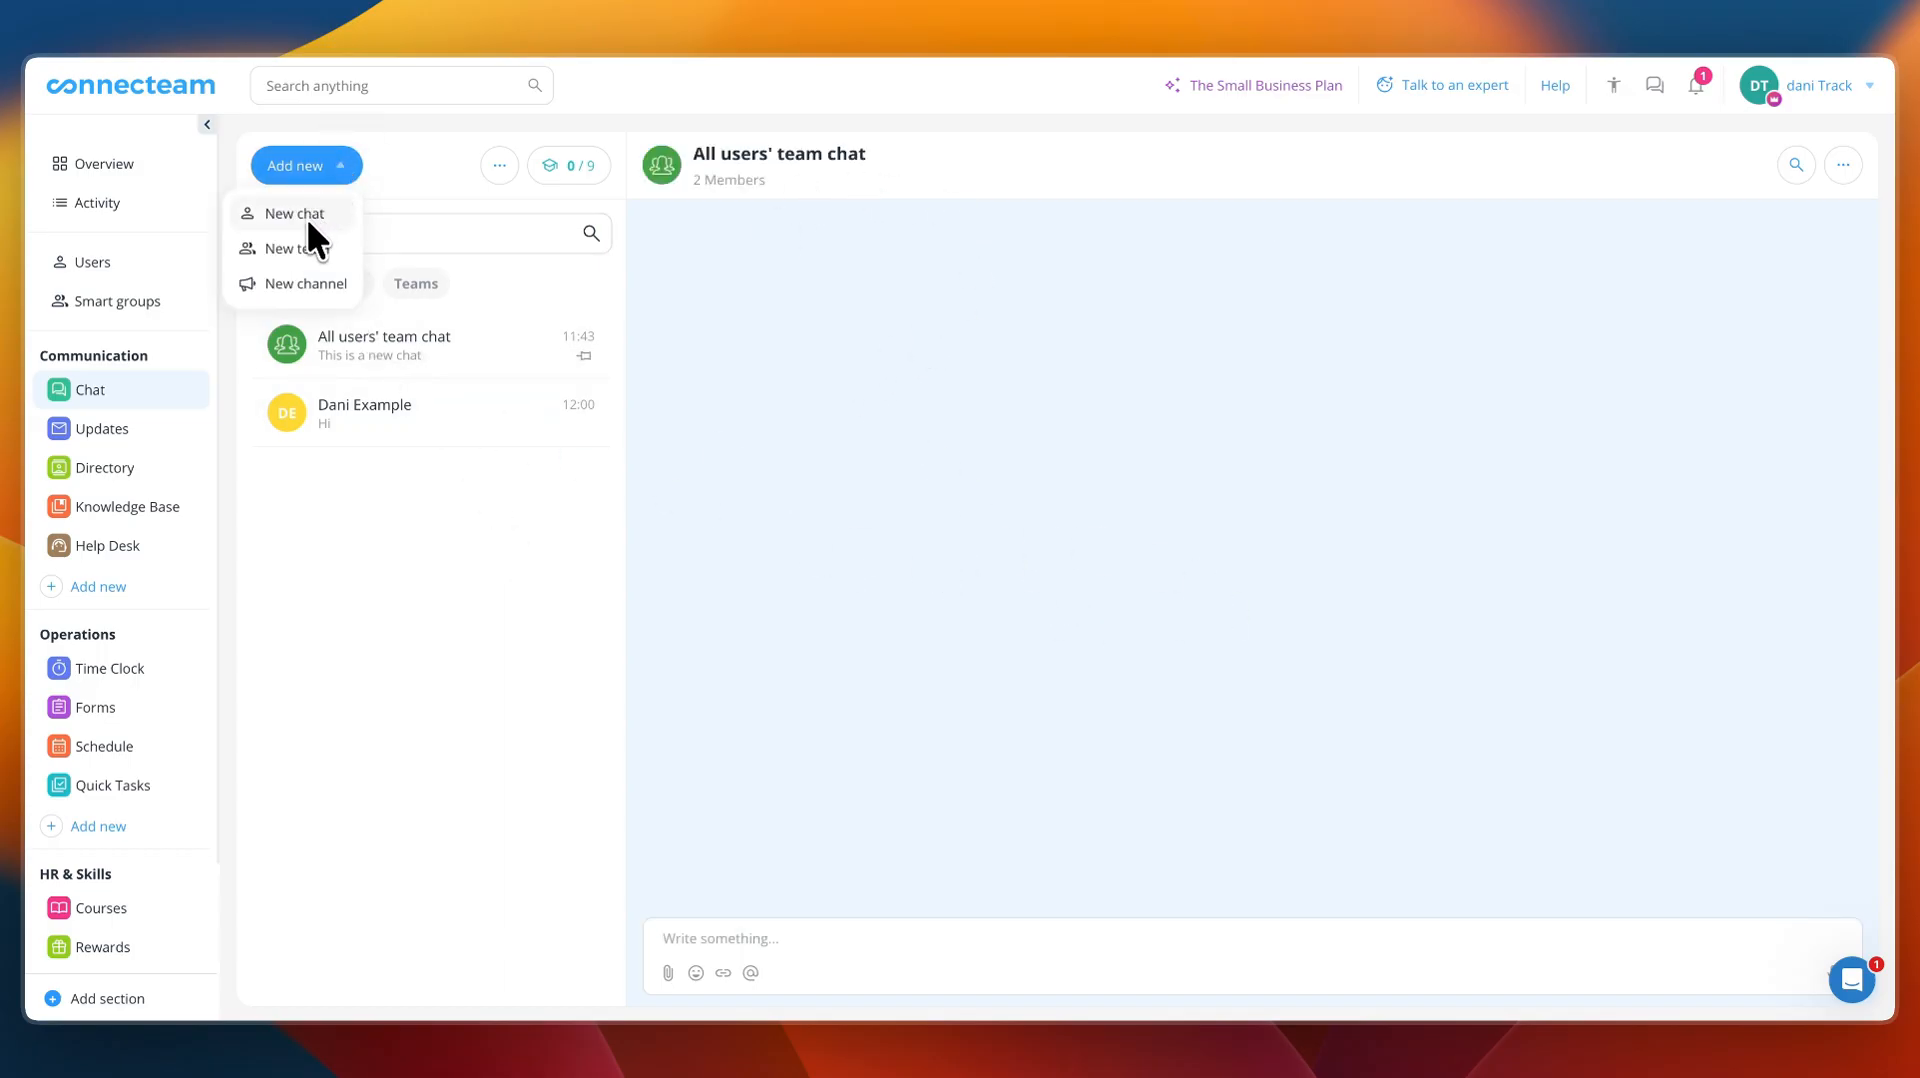
pyautogui.click(322, 248)
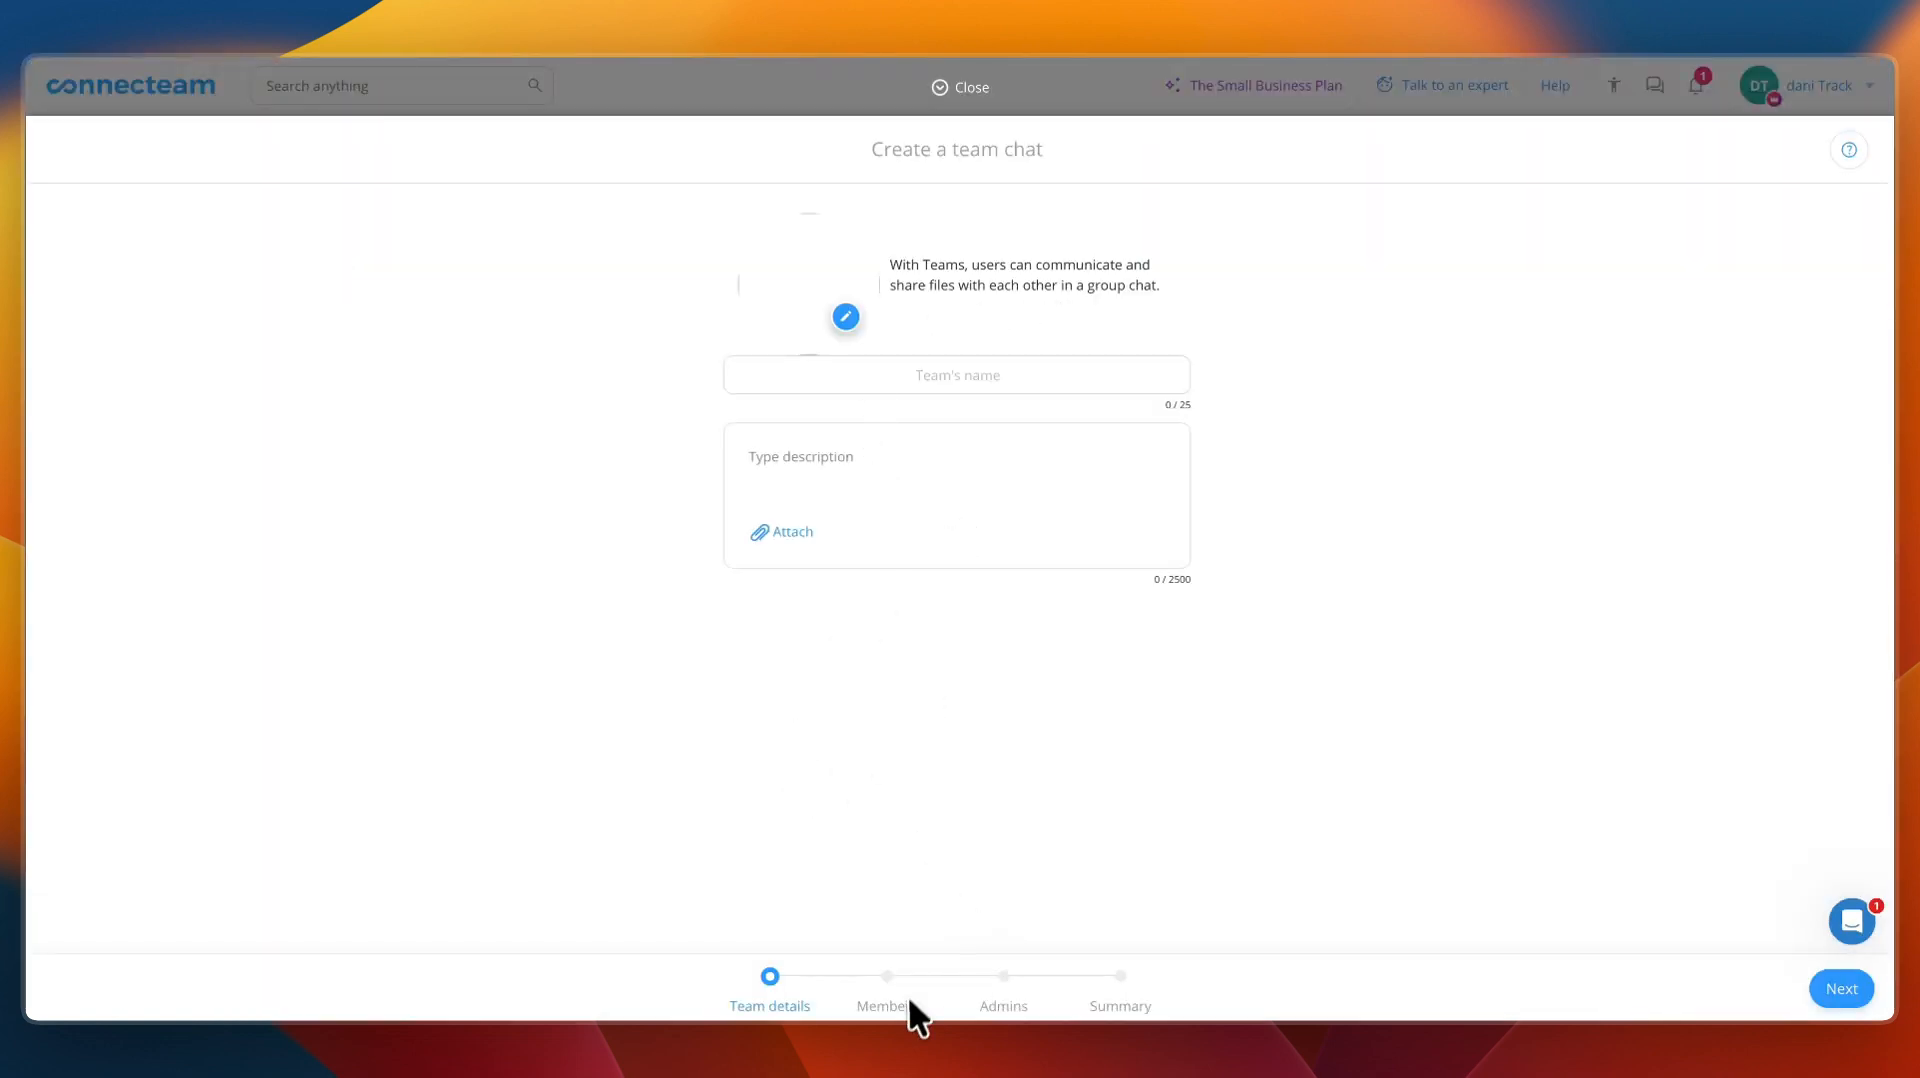
pyautogui.click(940, 88)
# - Bring up the form for creating a channel and read its description of how channels are used
pyautogui.click(326, 170)
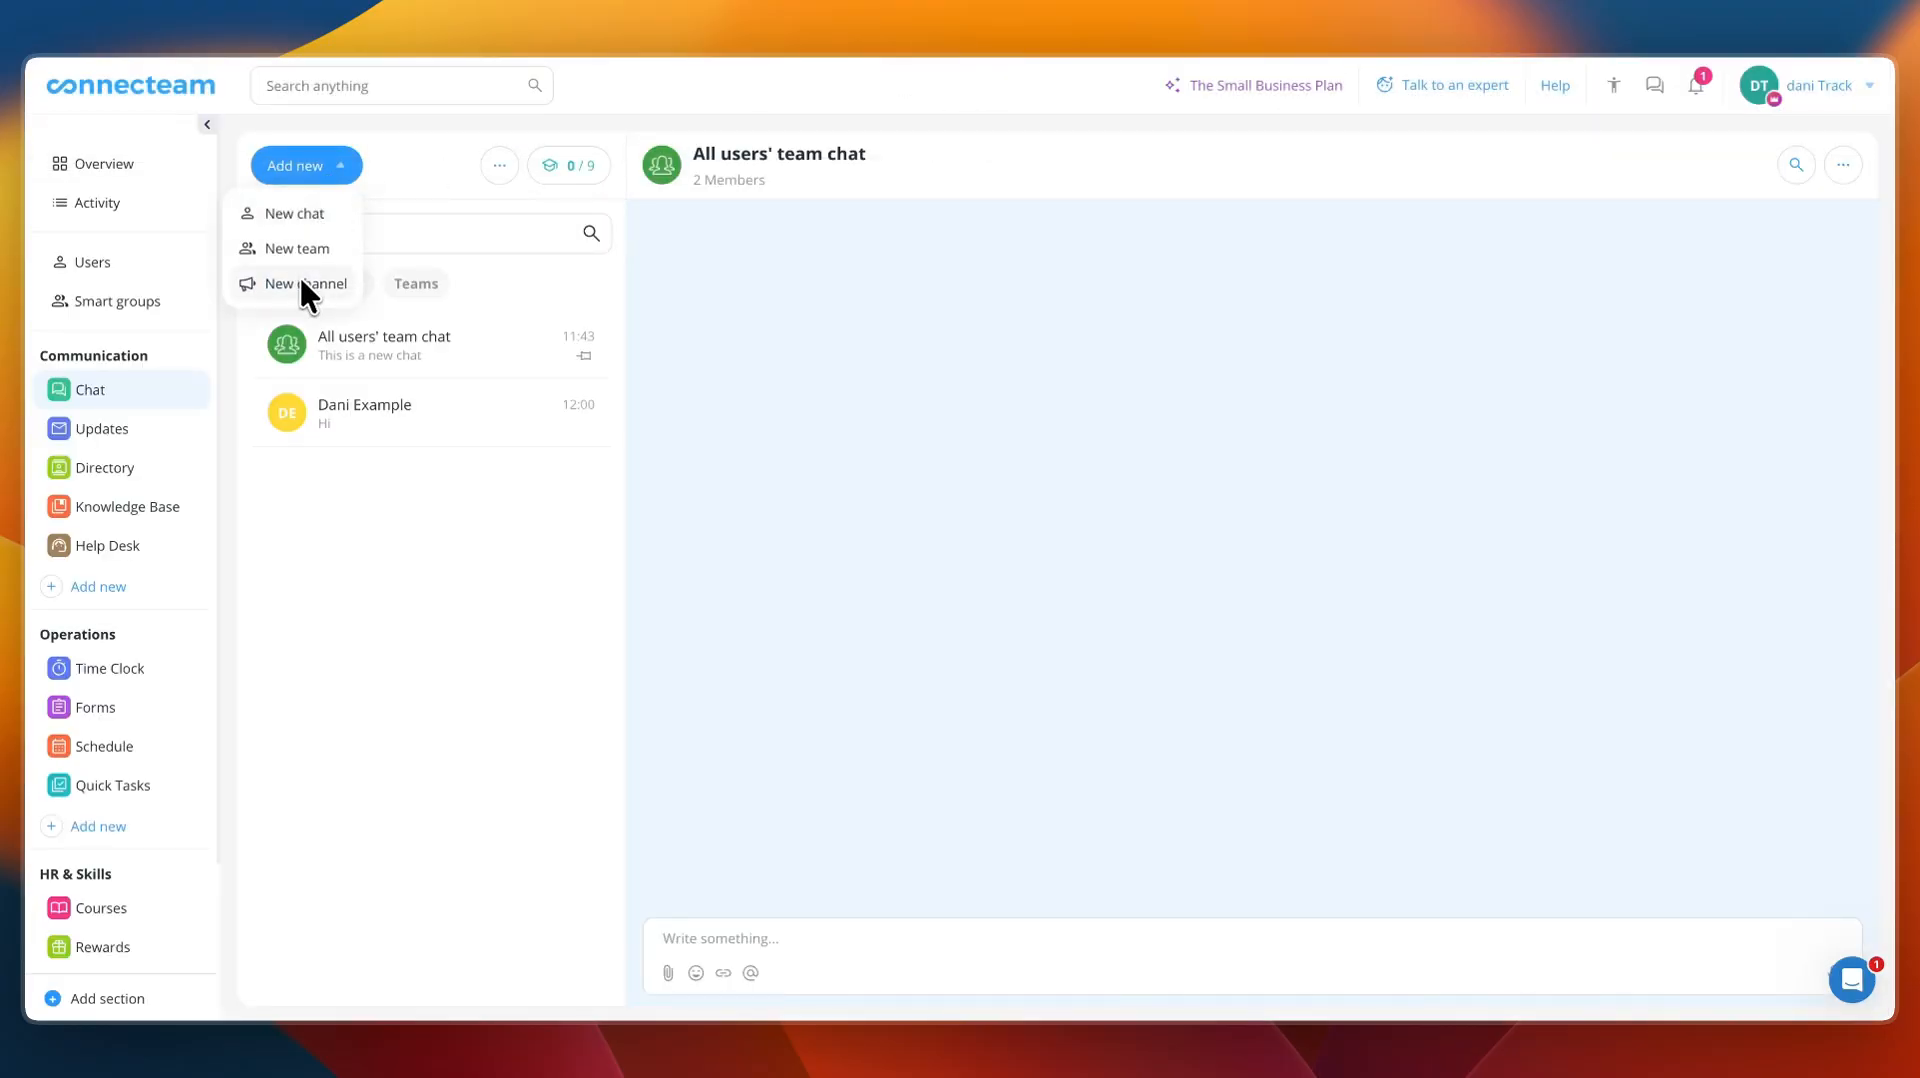
pyautogui.click(298, 281)
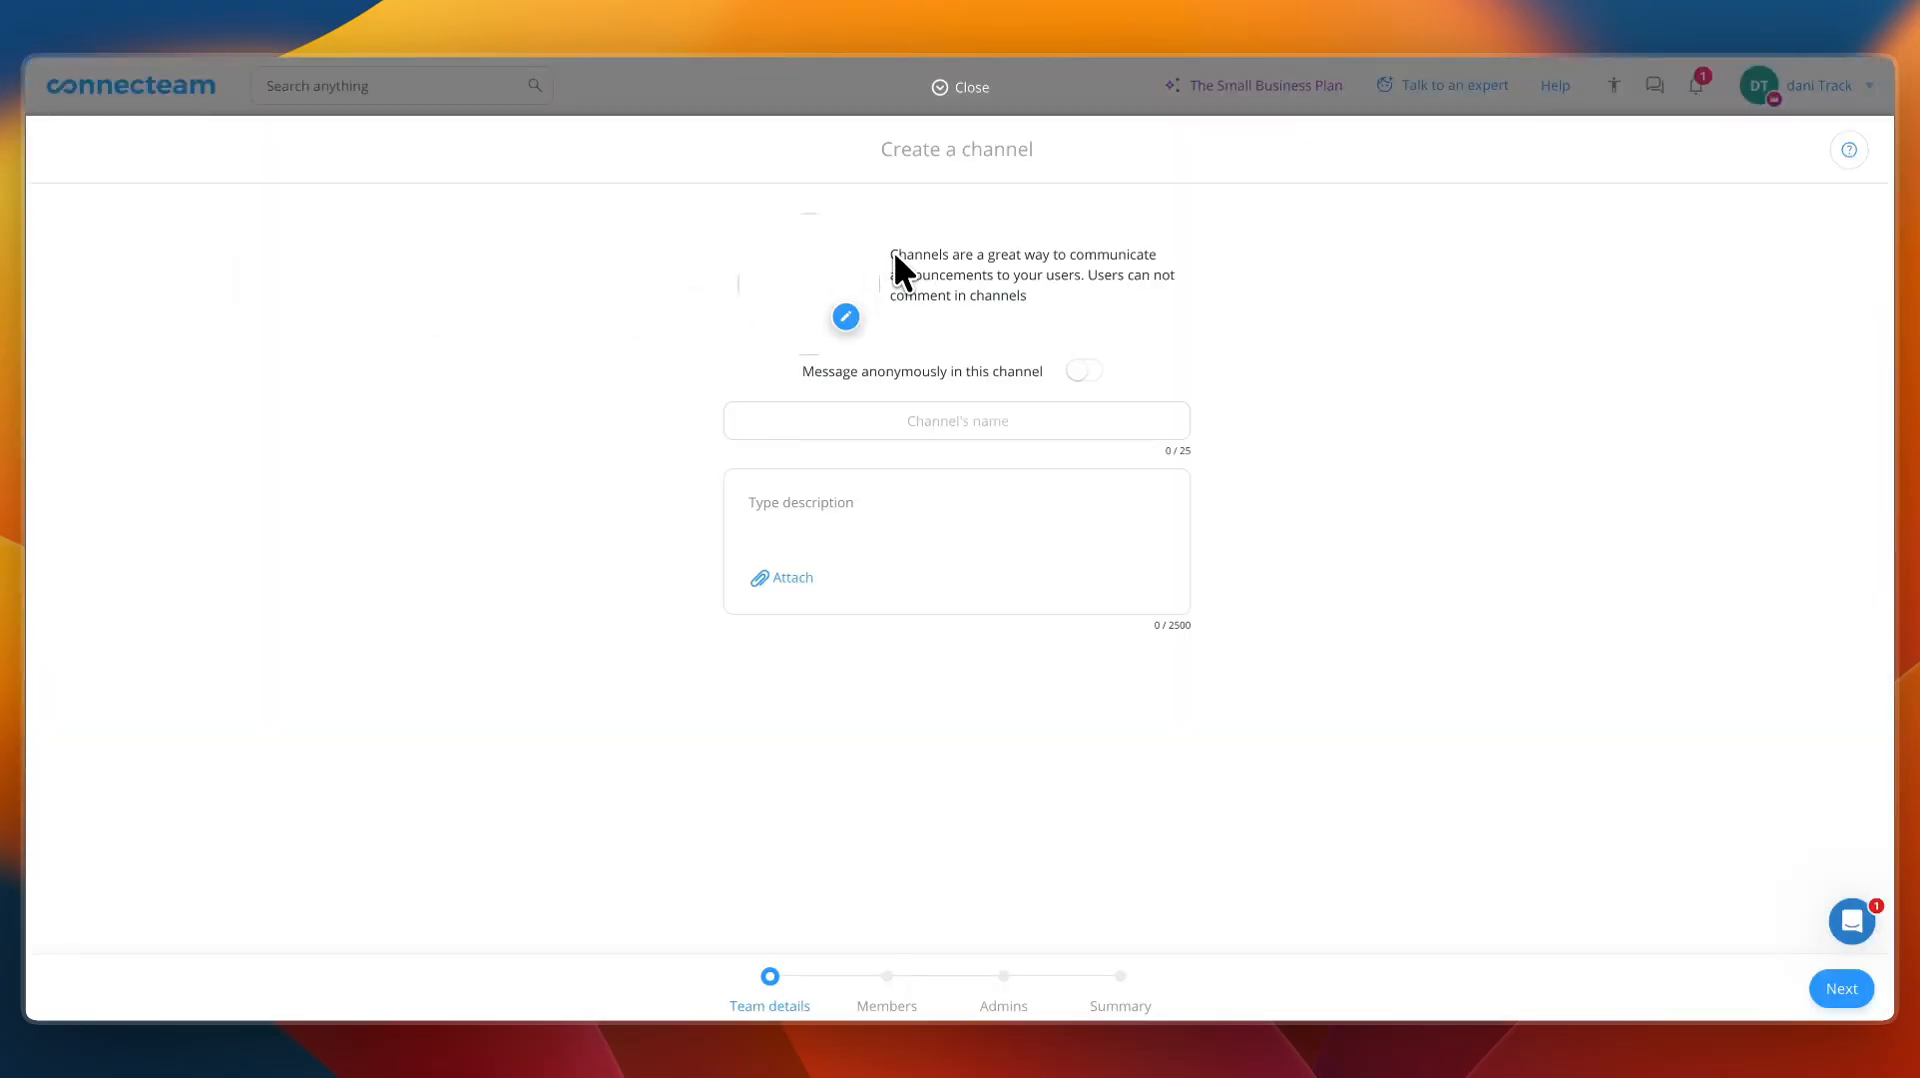
pyautogui.moveTo(896, 257); pyautogui.dragTo(1020, 279)
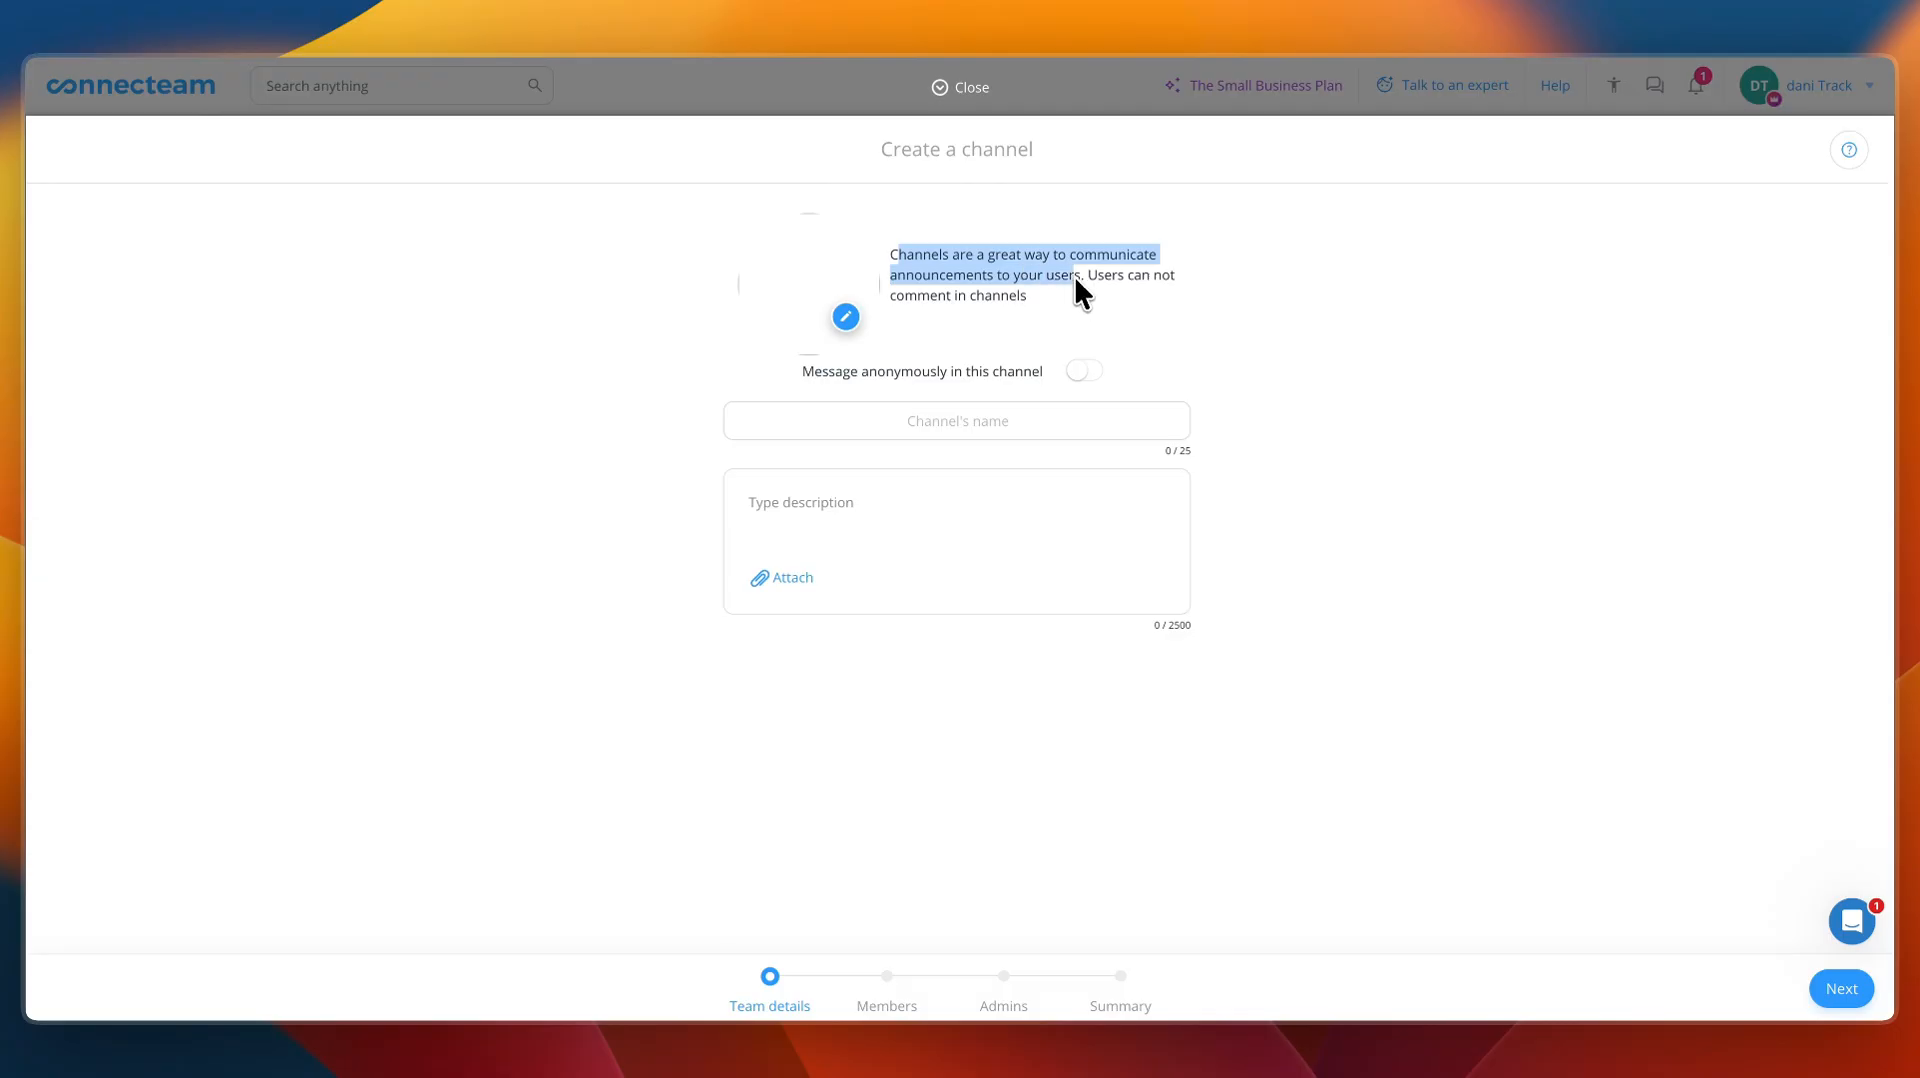
pyautogui.click(1086, 297)
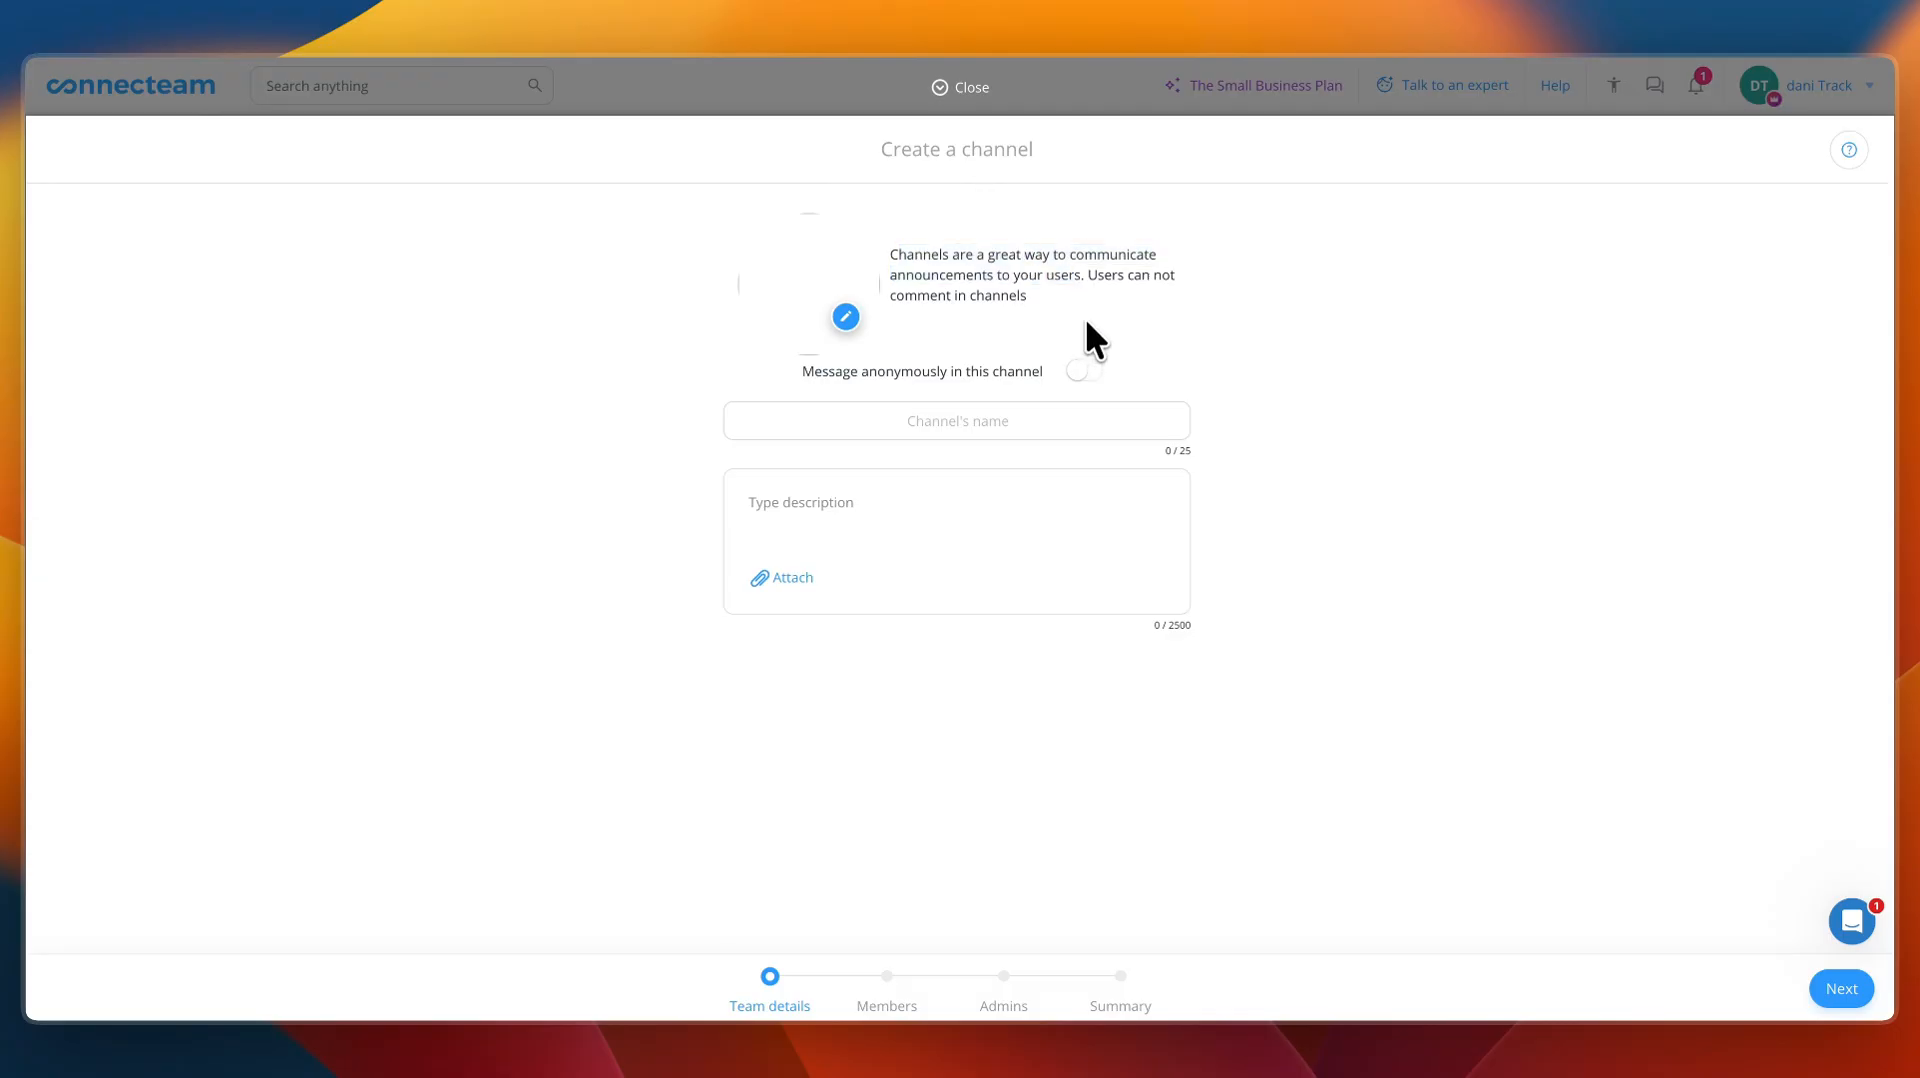
# - Close the channel form and preview the "HAPPY HOUR!" and "Employee of the Month is:" templates for a new update
pyautogui.moveTo(1097, 284); pyautogui.dragTo(1113, 292)
pyautogui.click(938, 80)
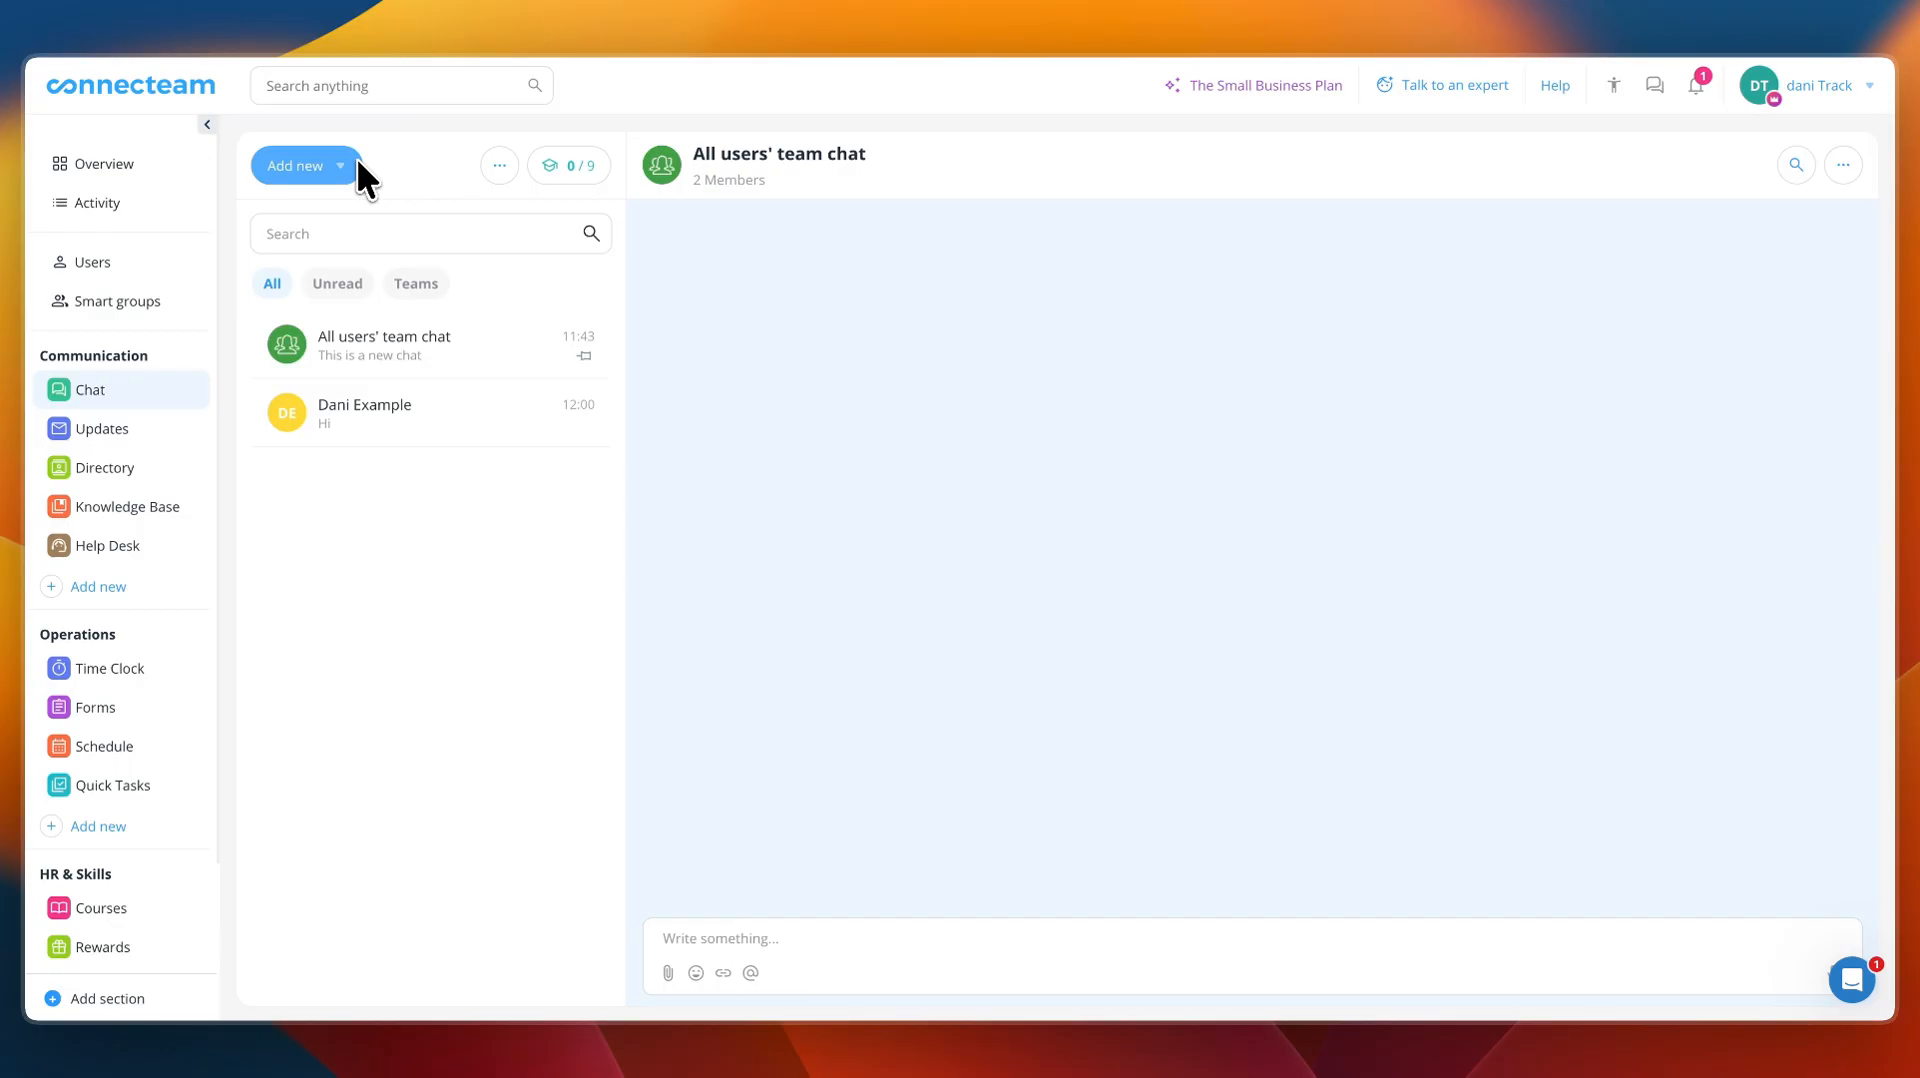
pyautogui.click(54, 428)
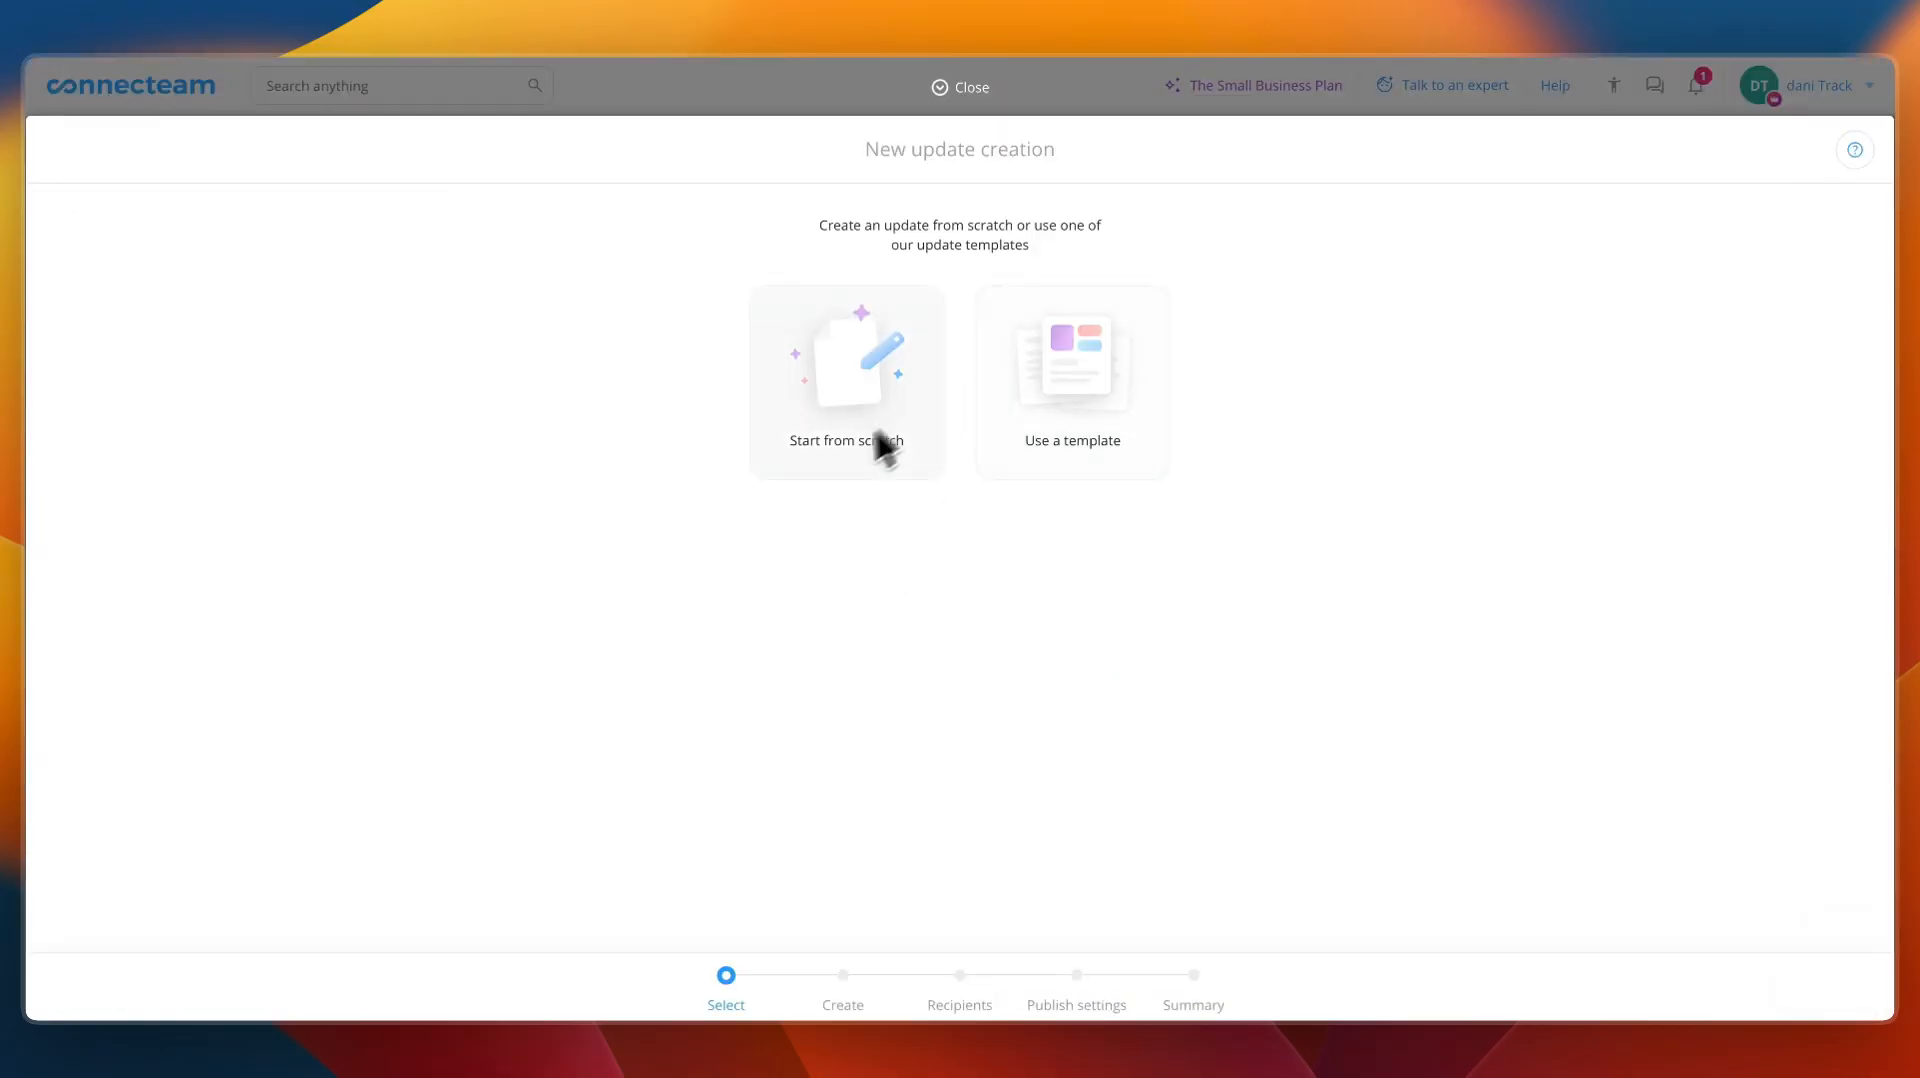
pyautogui.click(1117, 460)
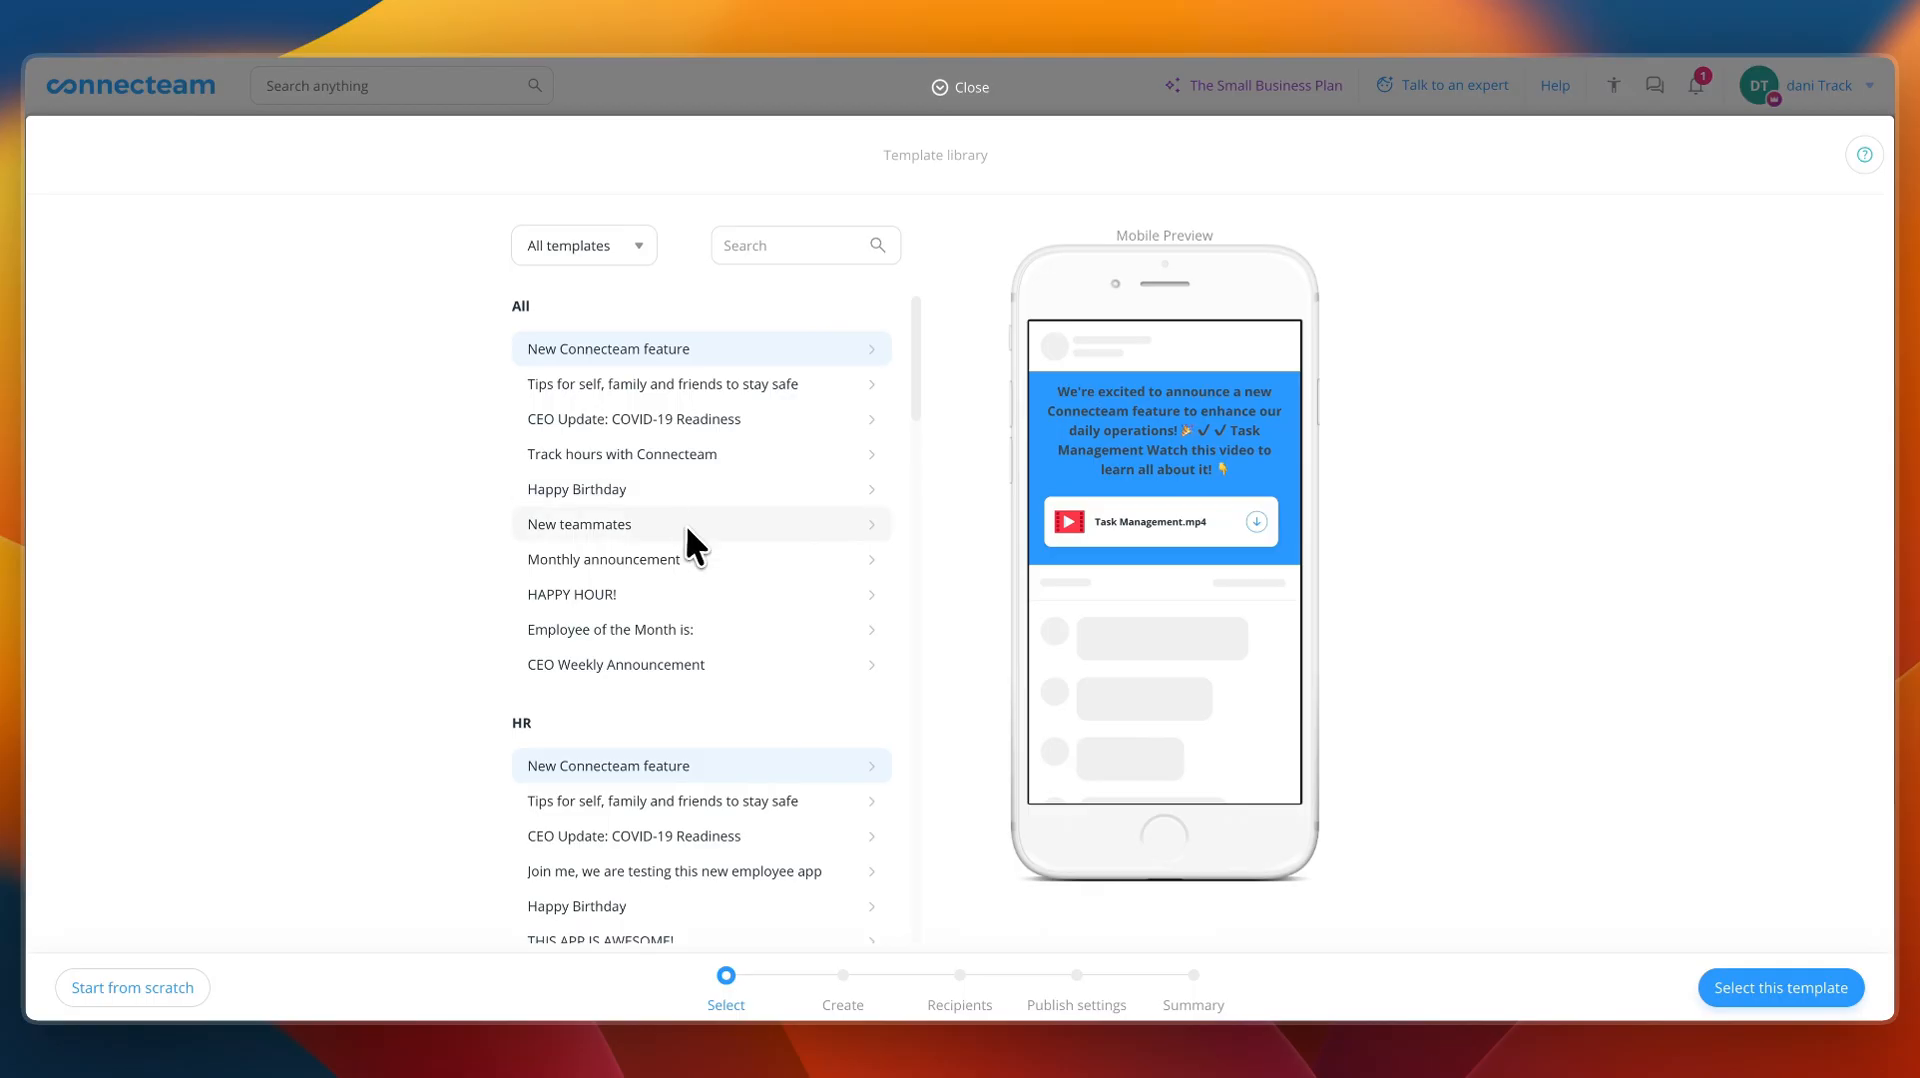
pyautogui.click(700, 594)
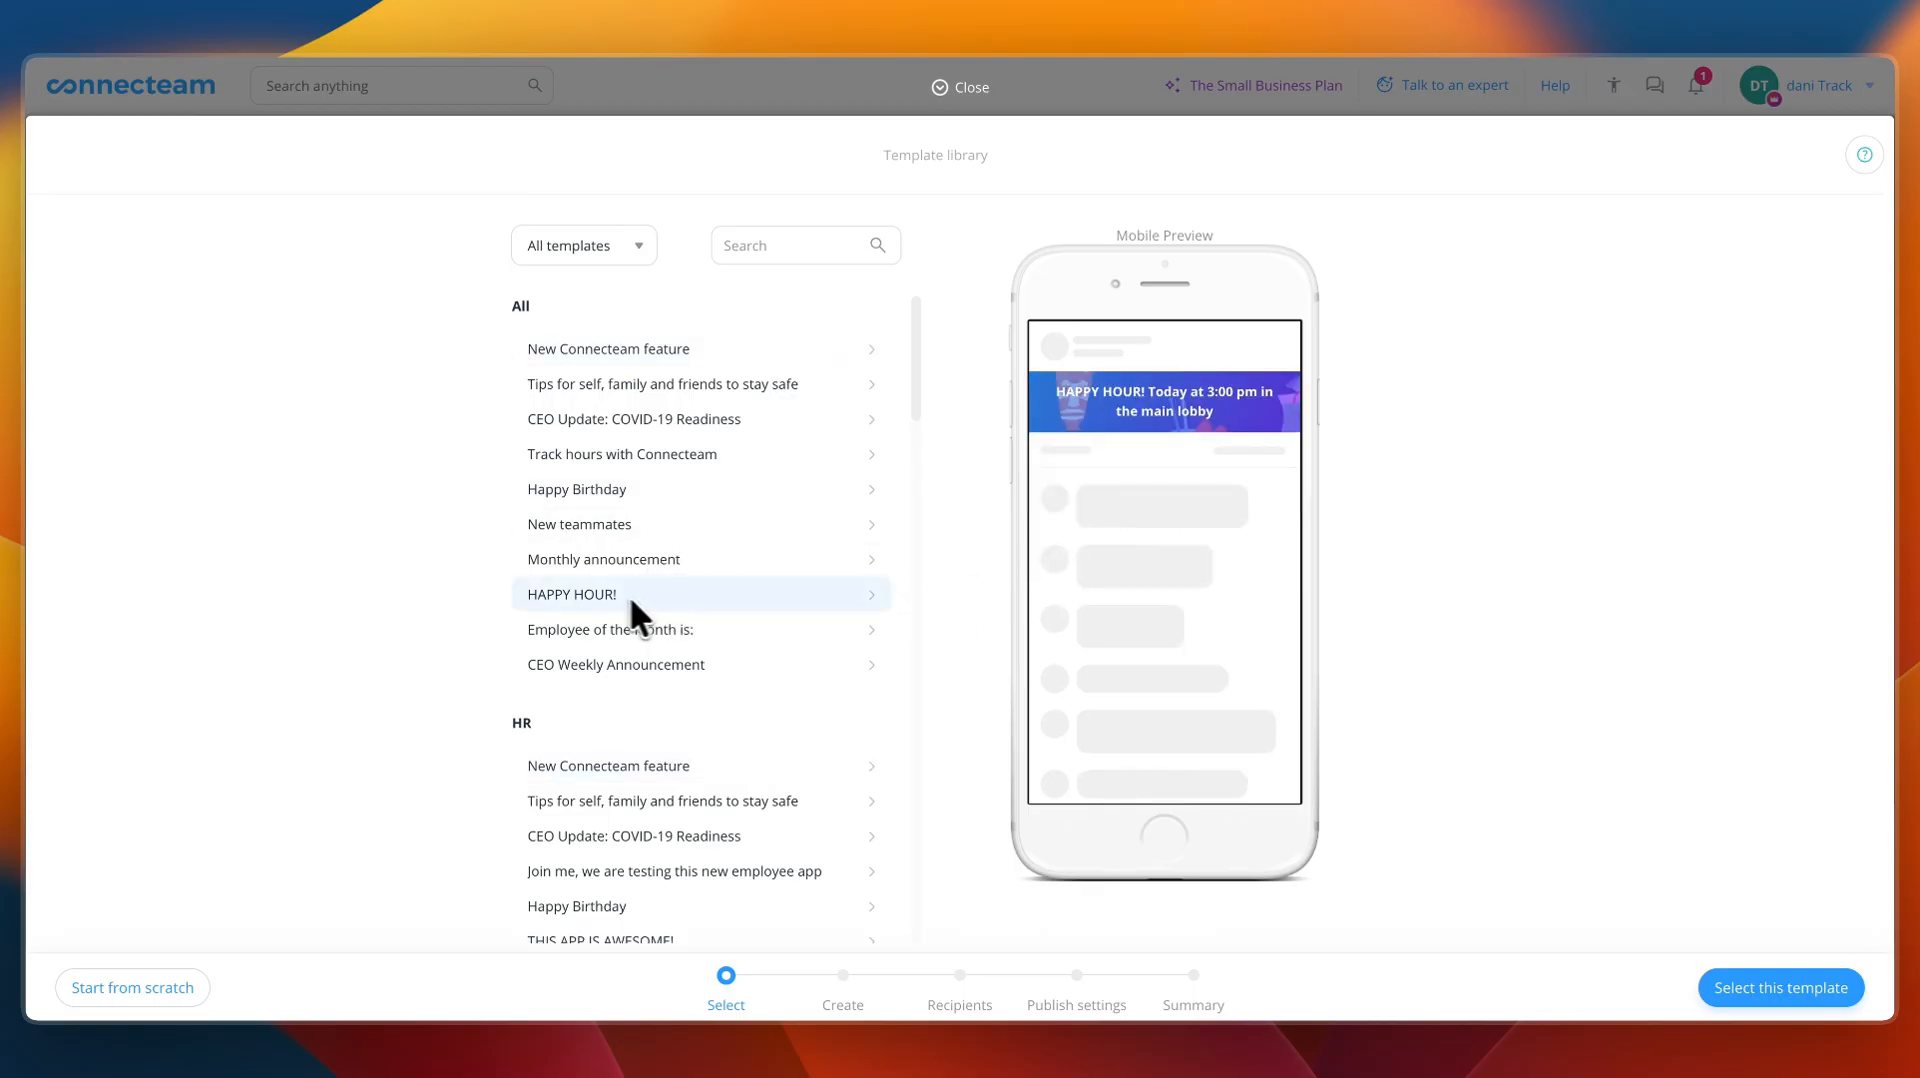
pyautogui.scroll(-3, 562, 610)
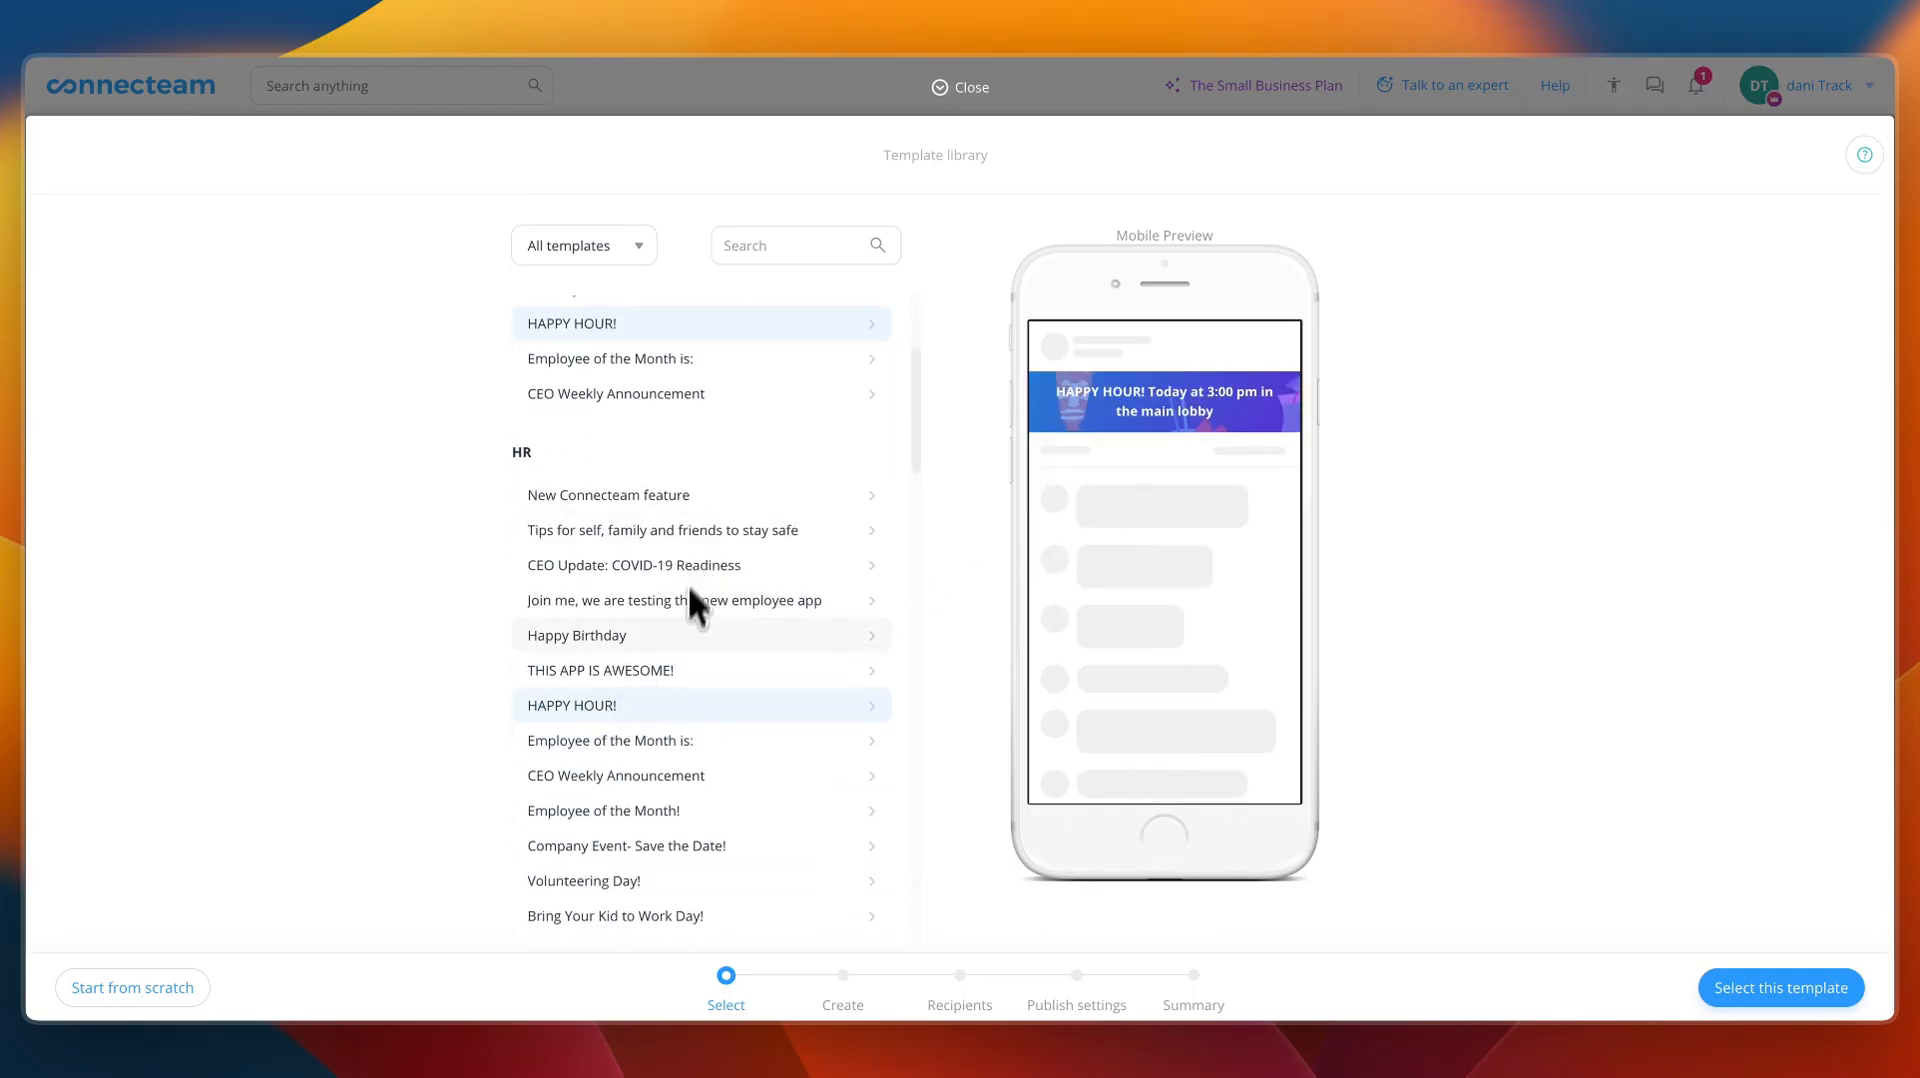
pyautogui.click(634, 745)
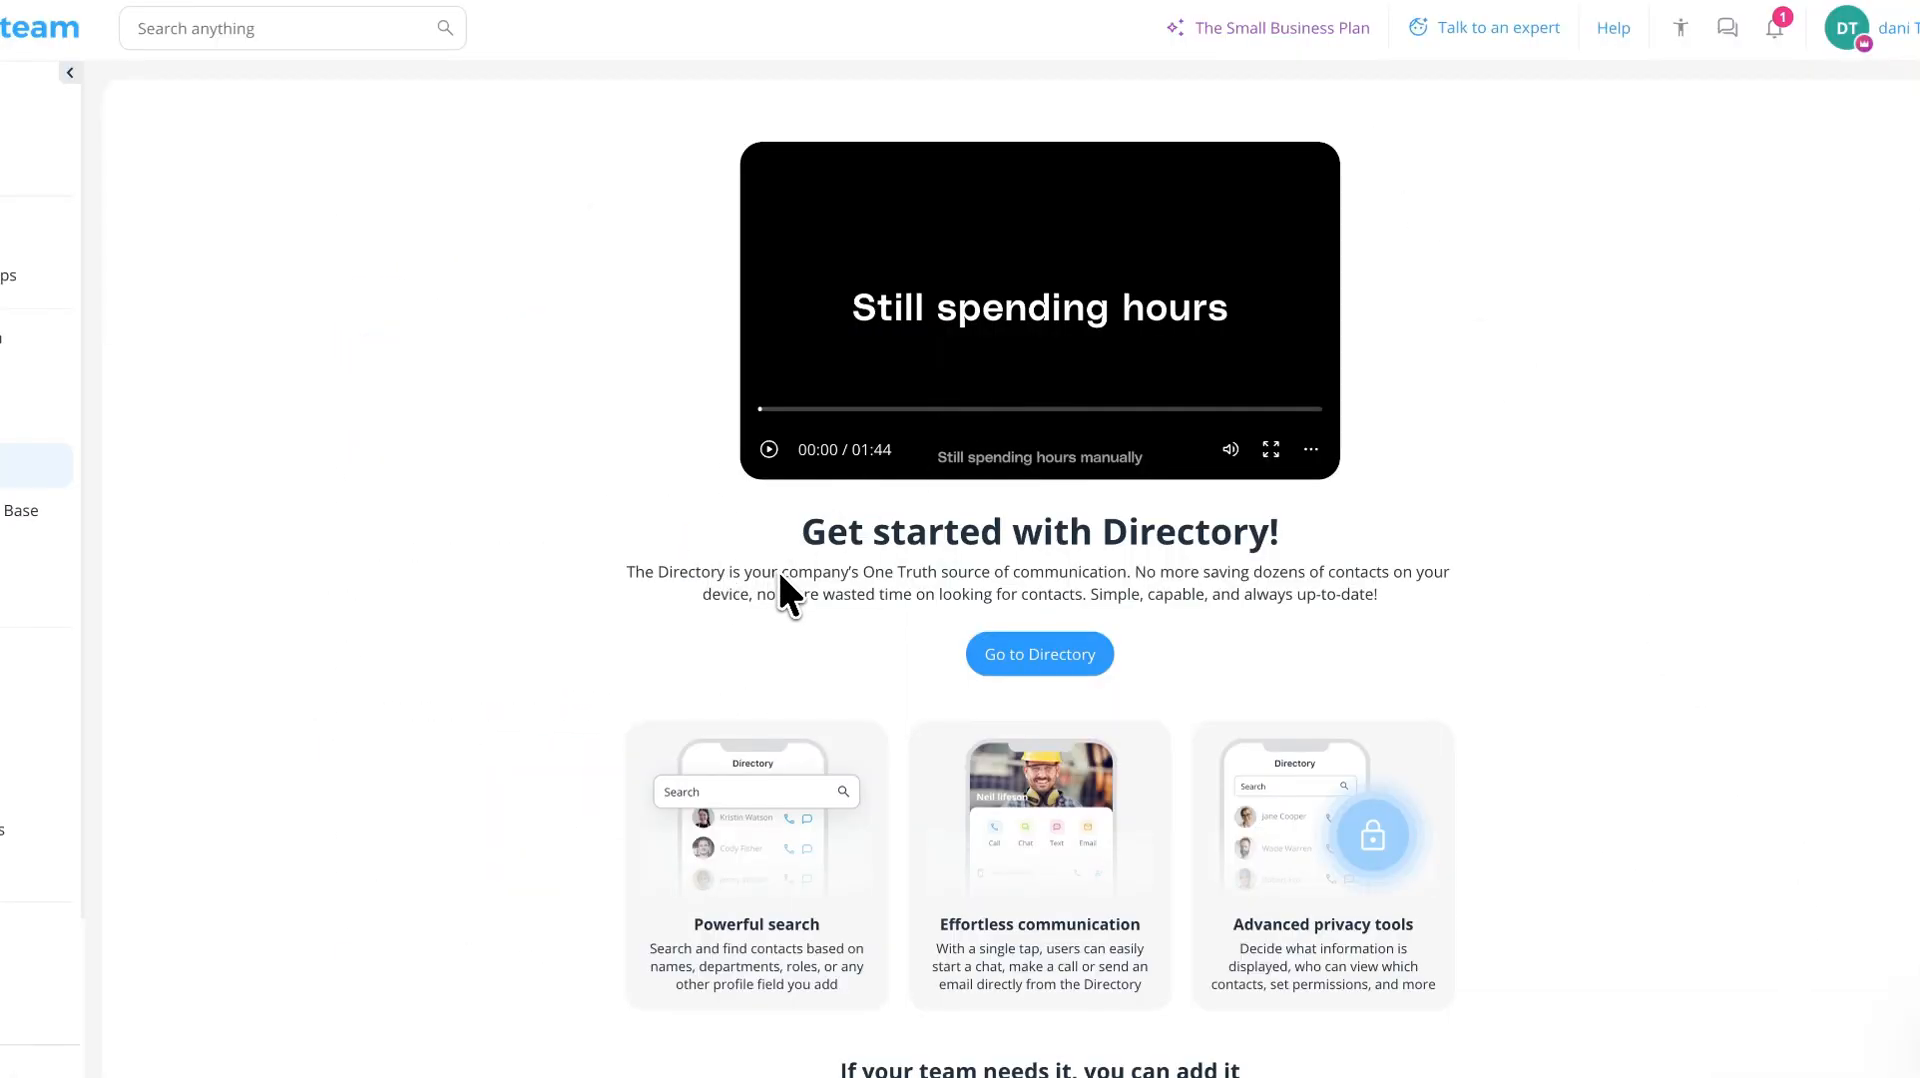
# - Read the introduction to the Directory feature and its purpose as a company contact source
pyautogui.moveTo(780, 575); pyautogui.dragTo(950, 572)
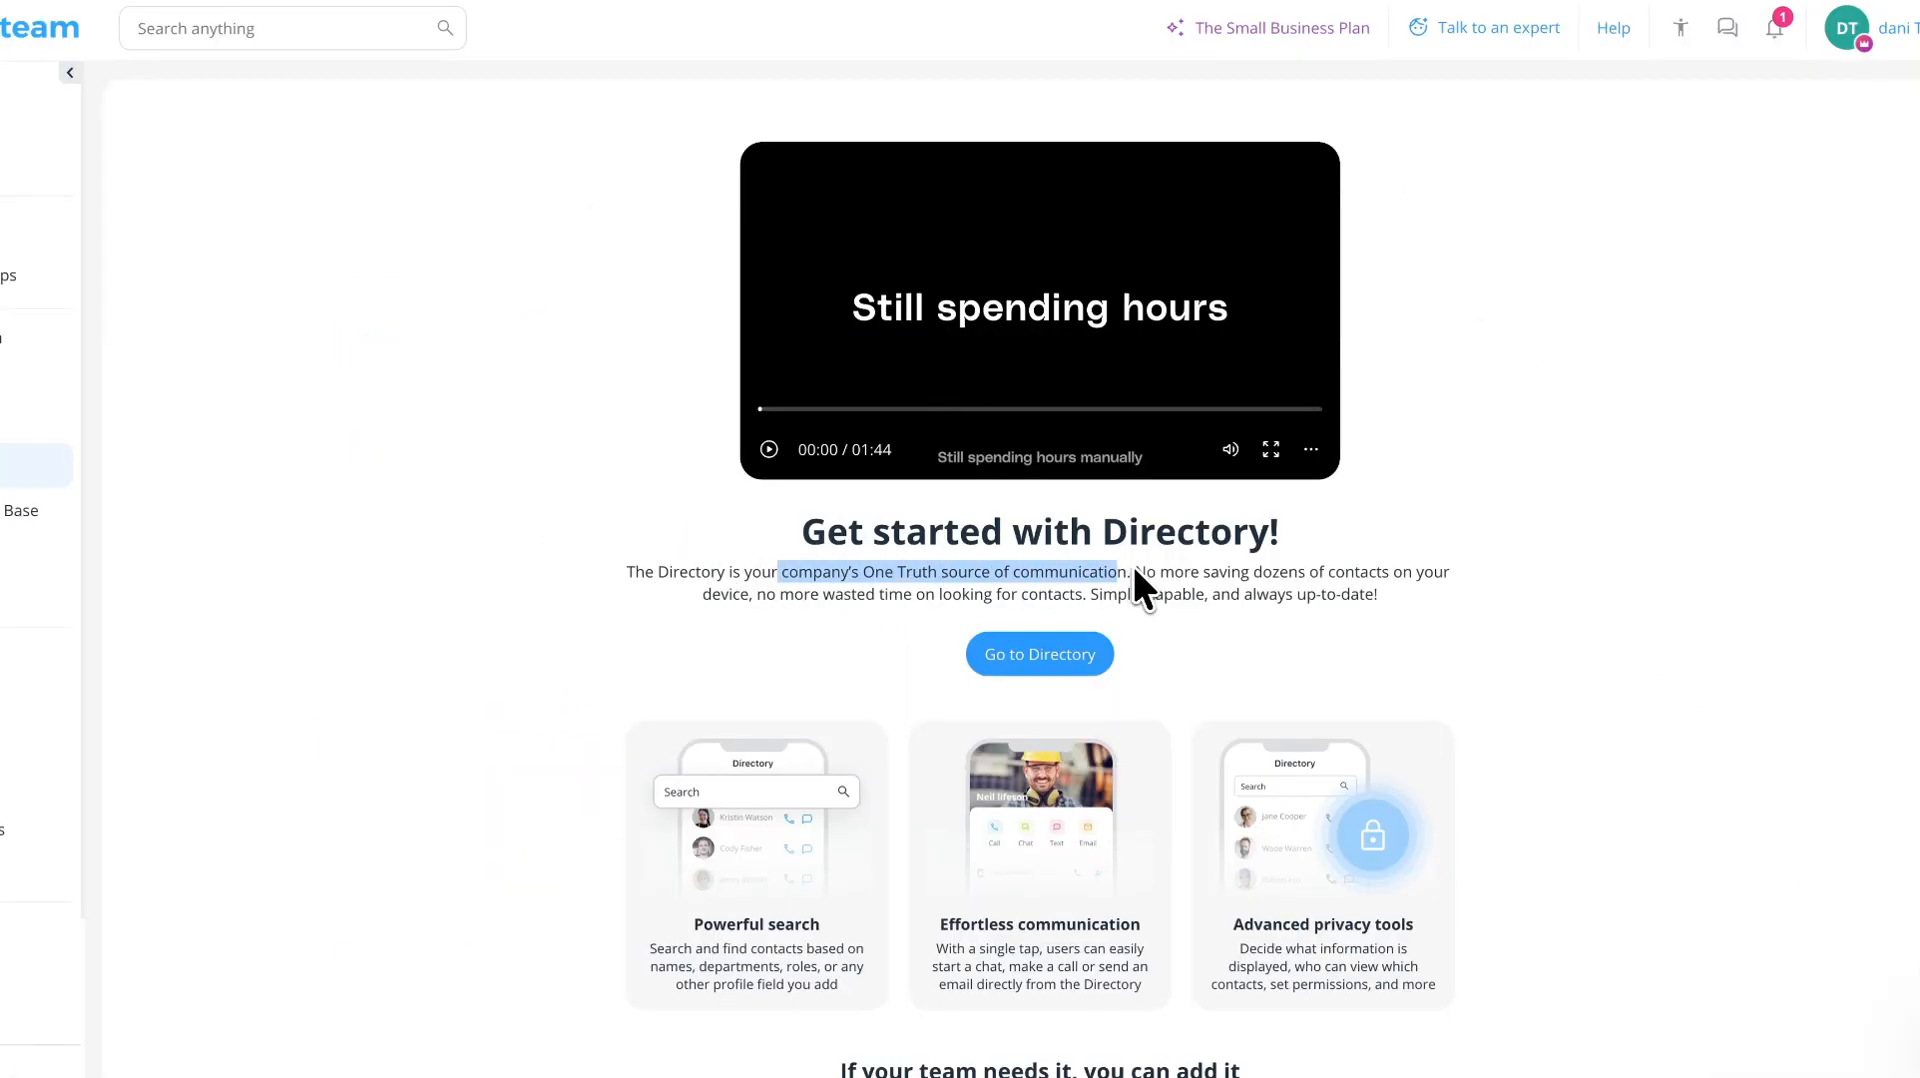
pyautogui.moveTo(1133, 571); pyautogui.dragTo(1208, 572)
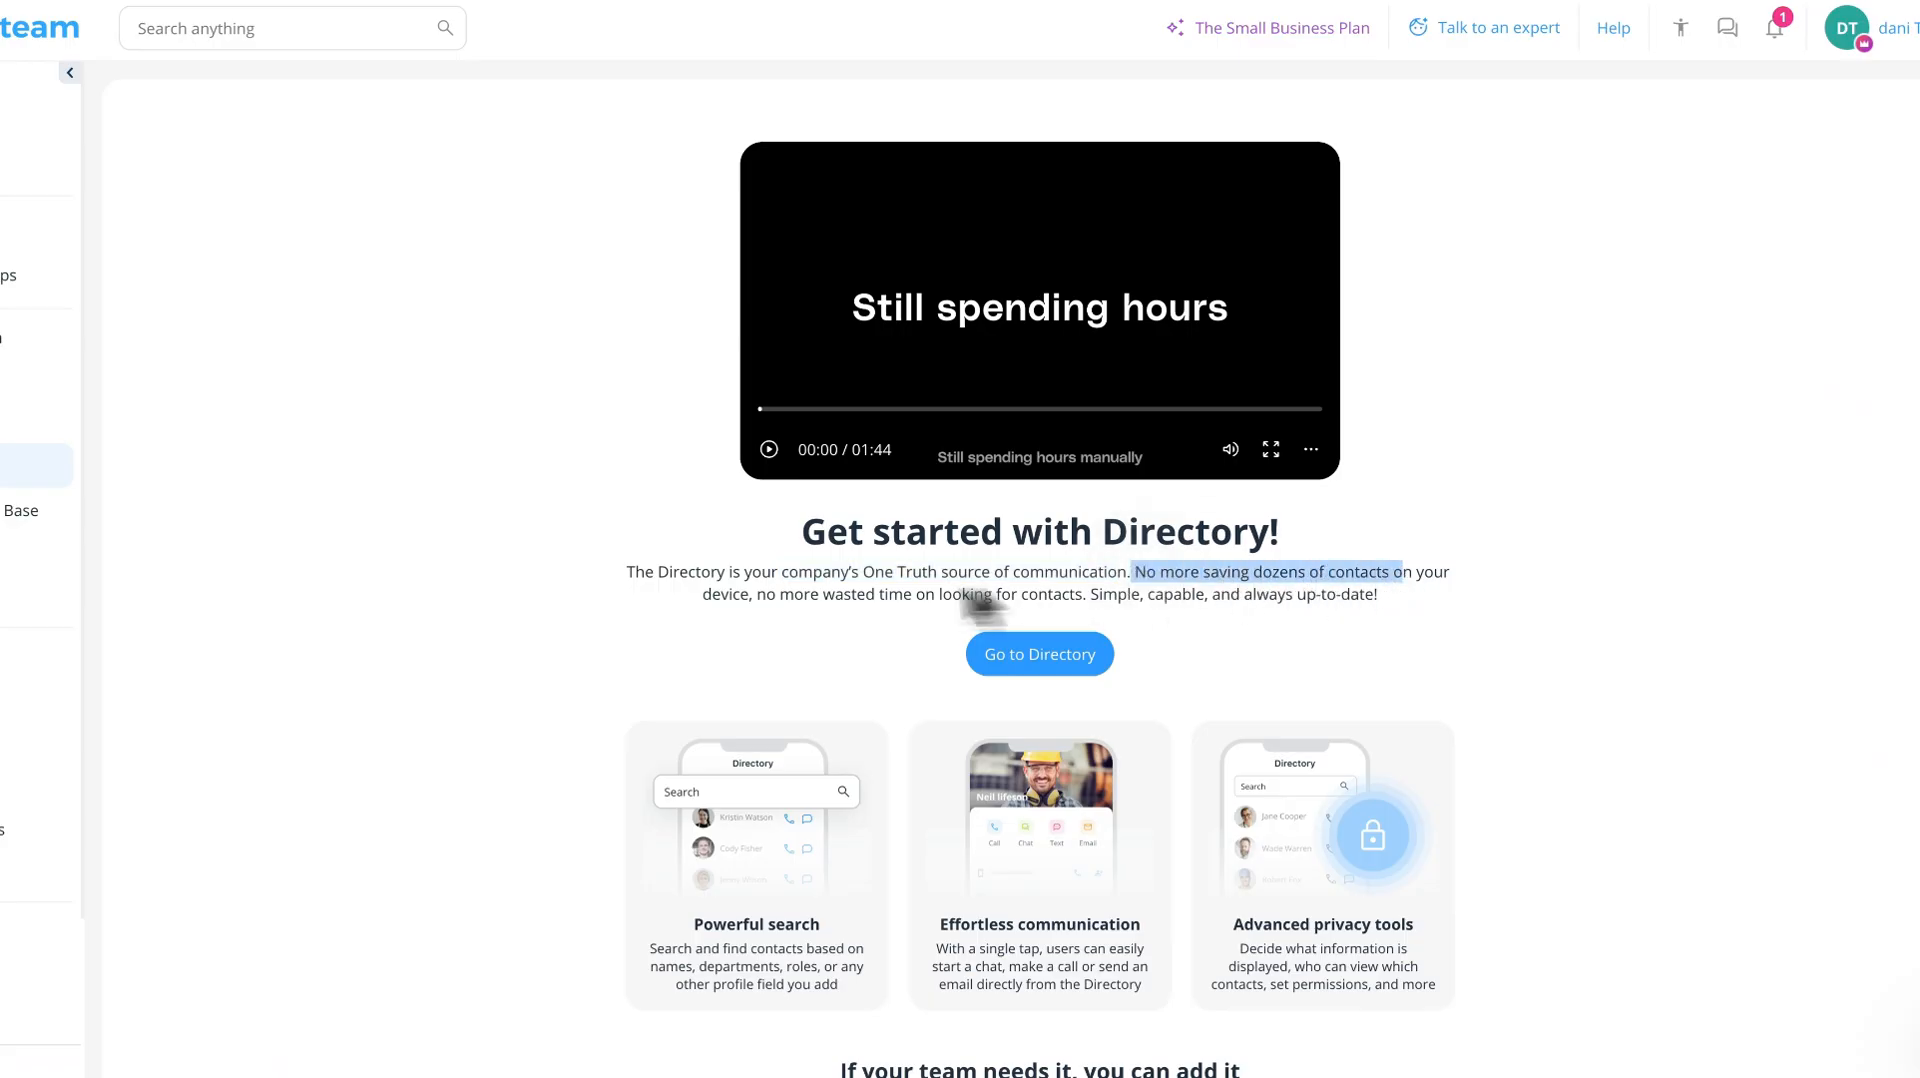
pyautogui.moveTo(752, 592); pyautogui.dragTo(1004, 592)
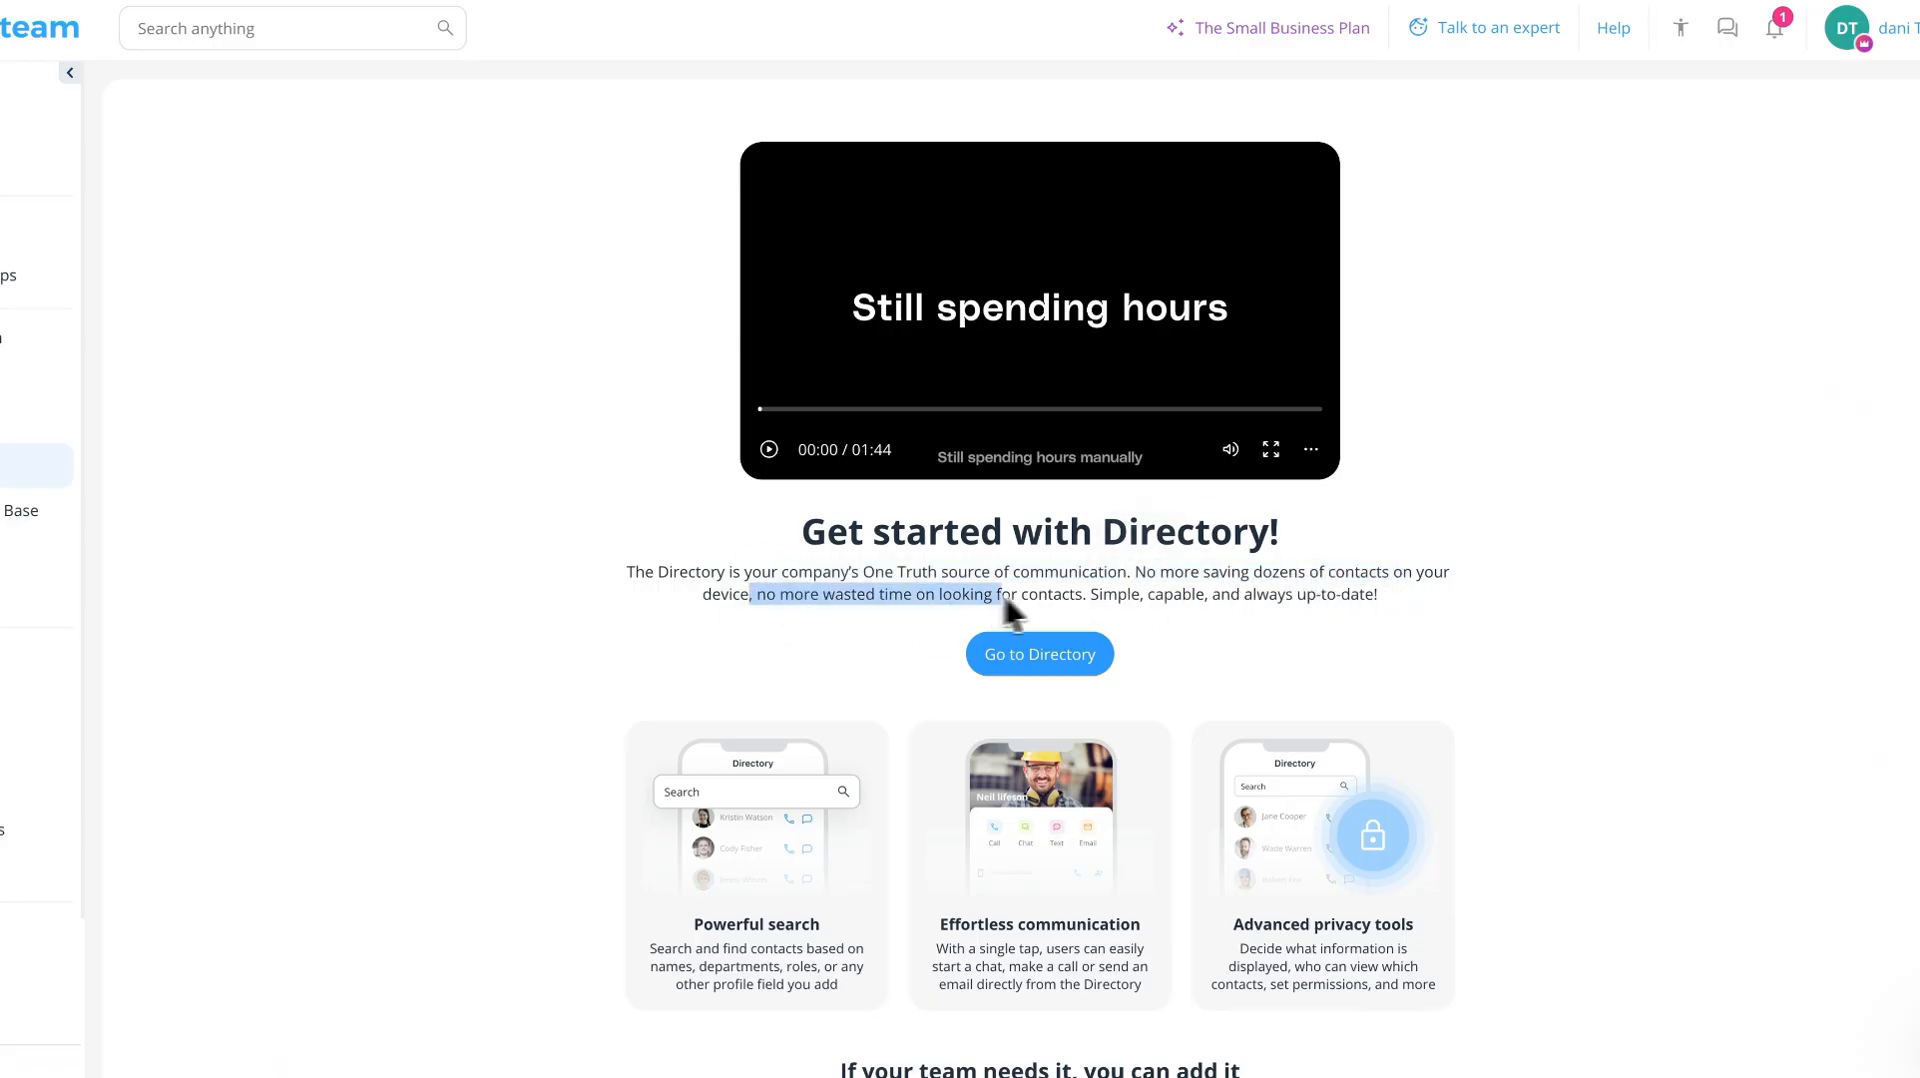
pyautogui.click(1086, 592)
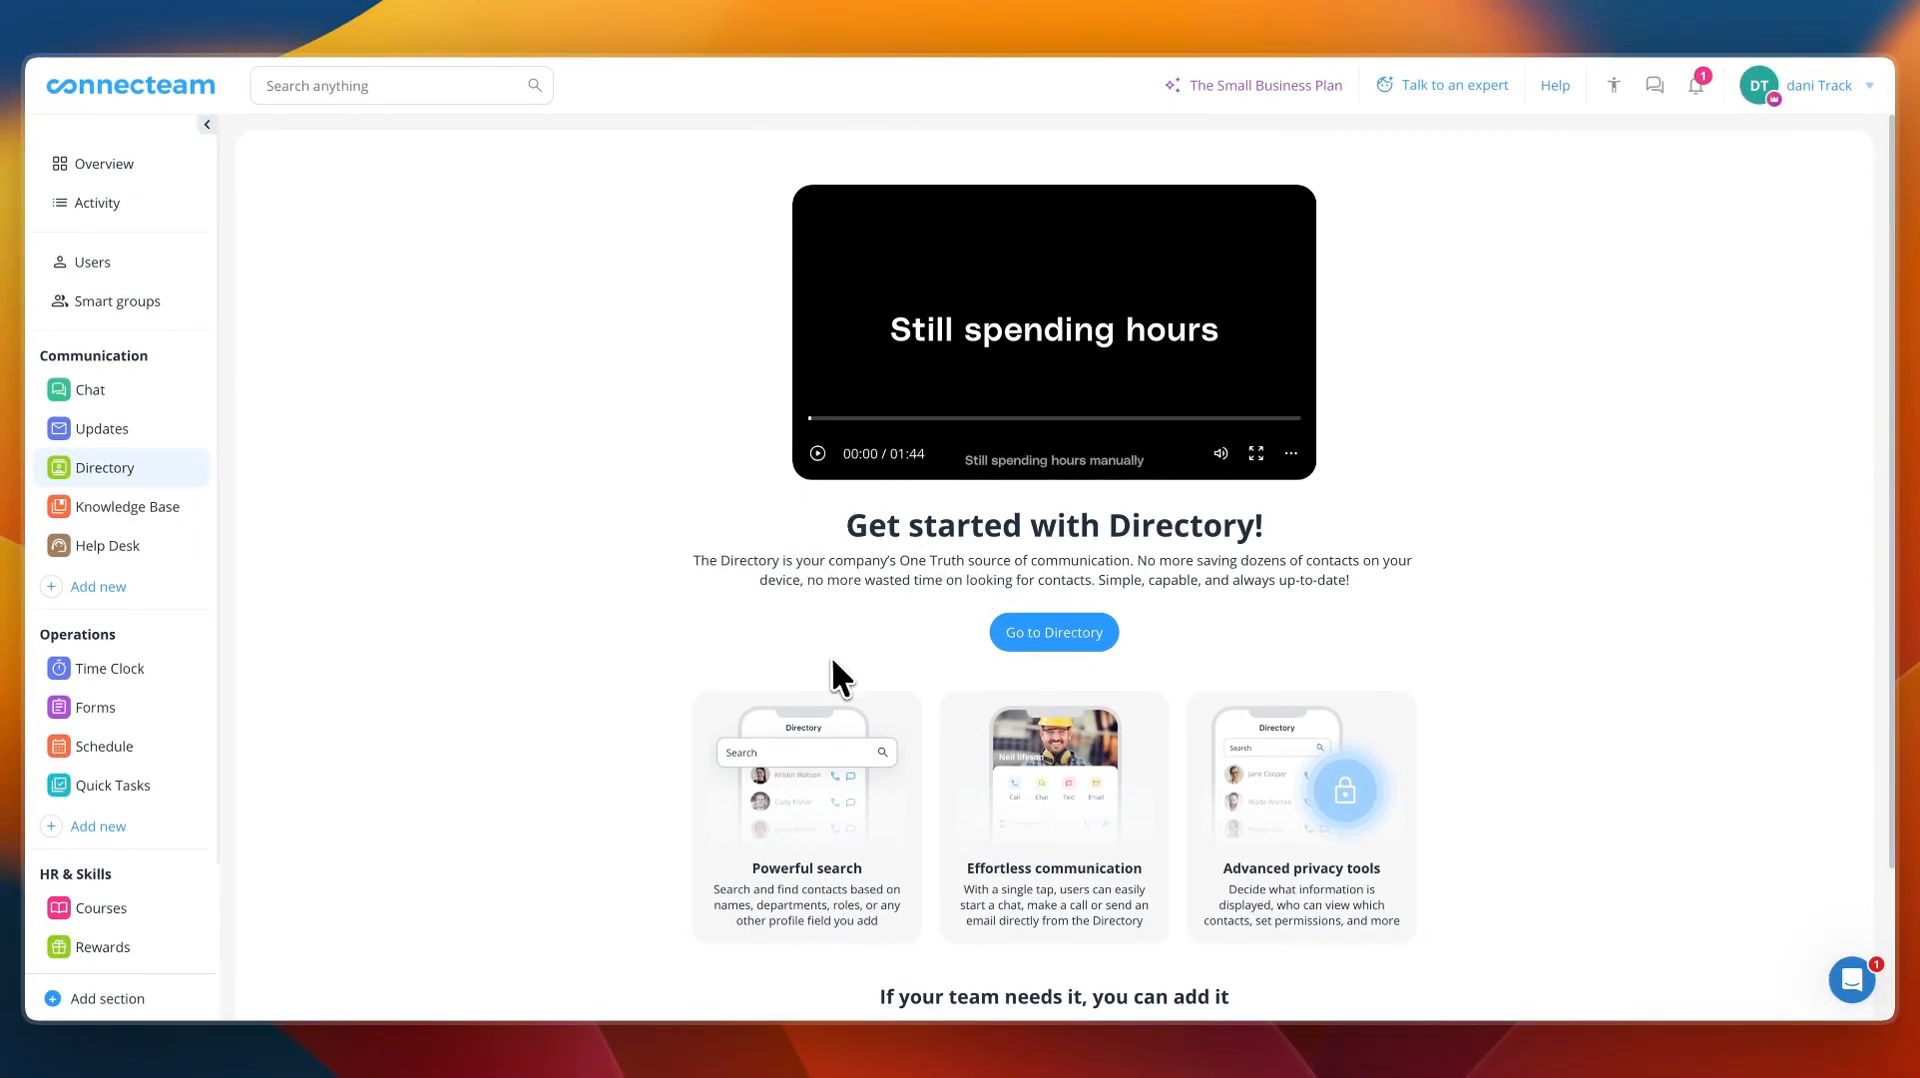
# - View the introductions to the Knowledge Base and Help Desk features in the Communication section
pyautogui.click(118, 510)
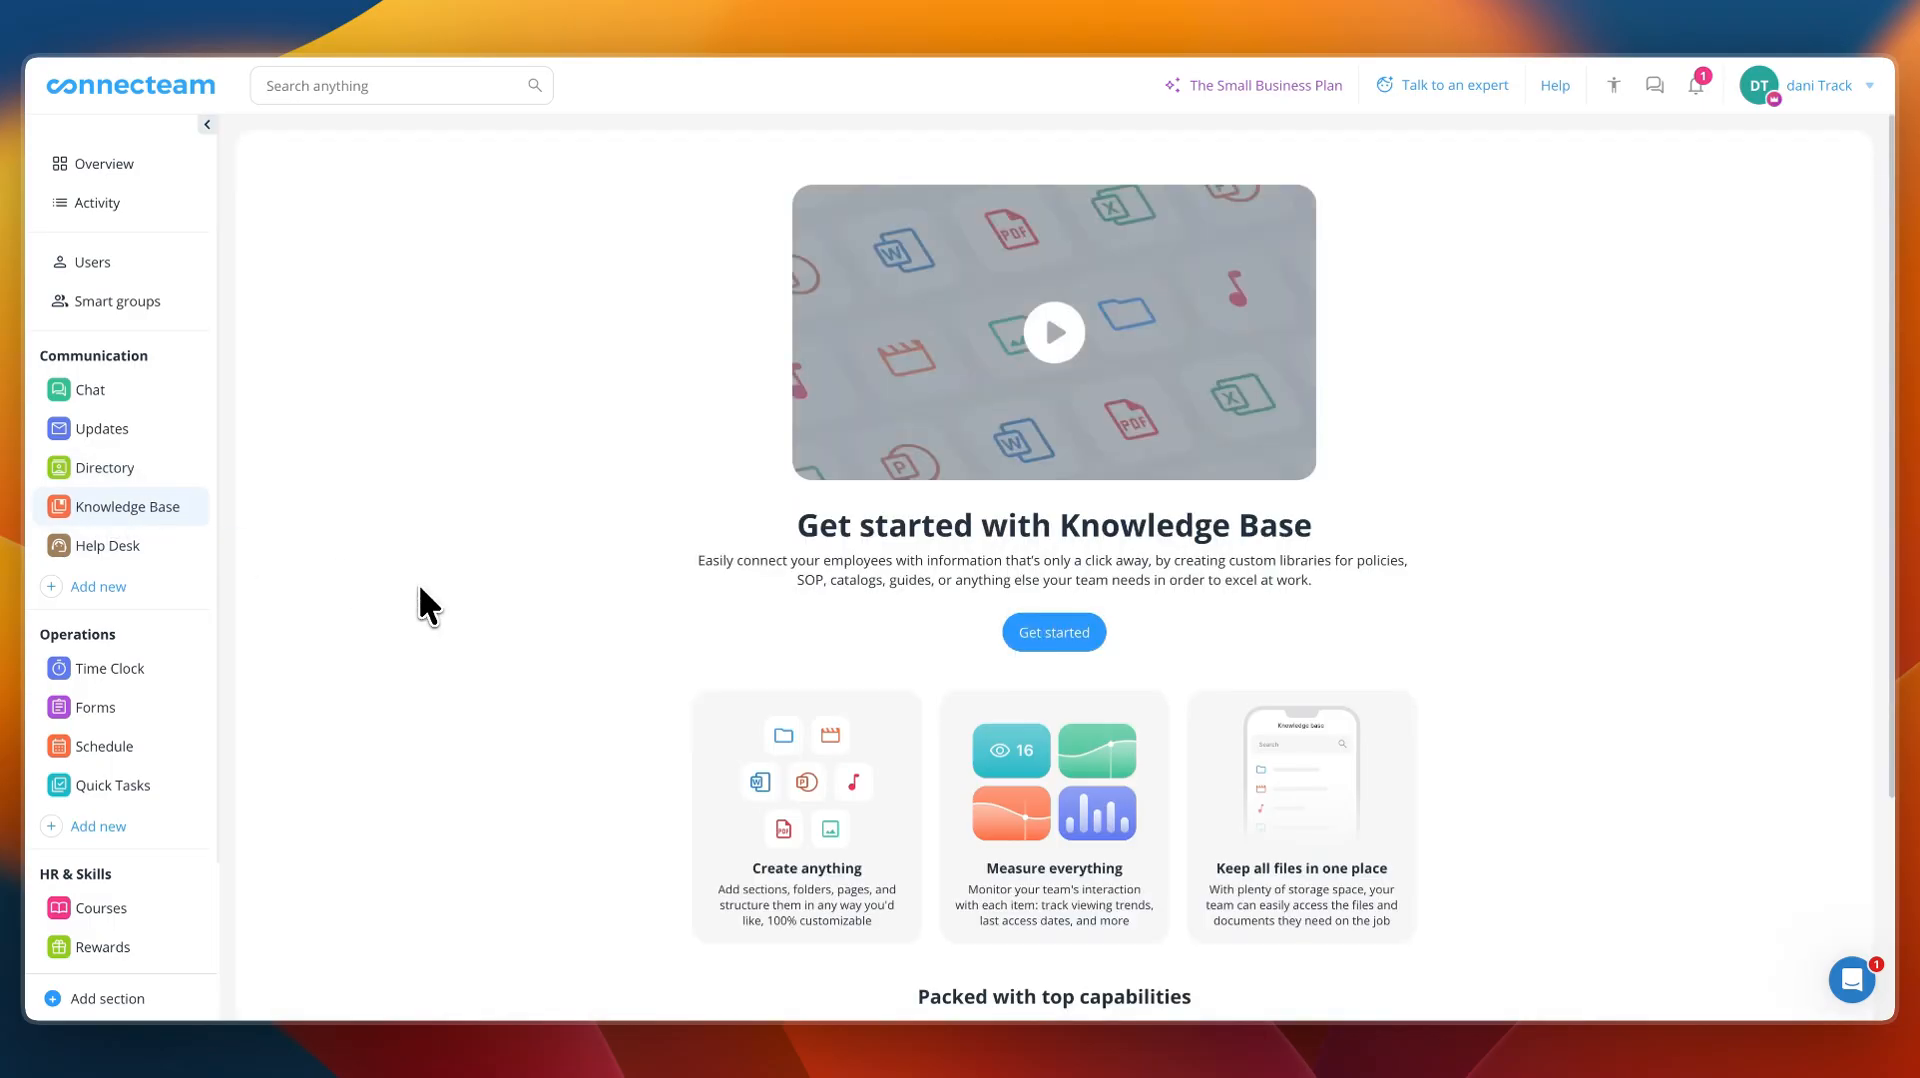
pyautogui.click(1045, 332)
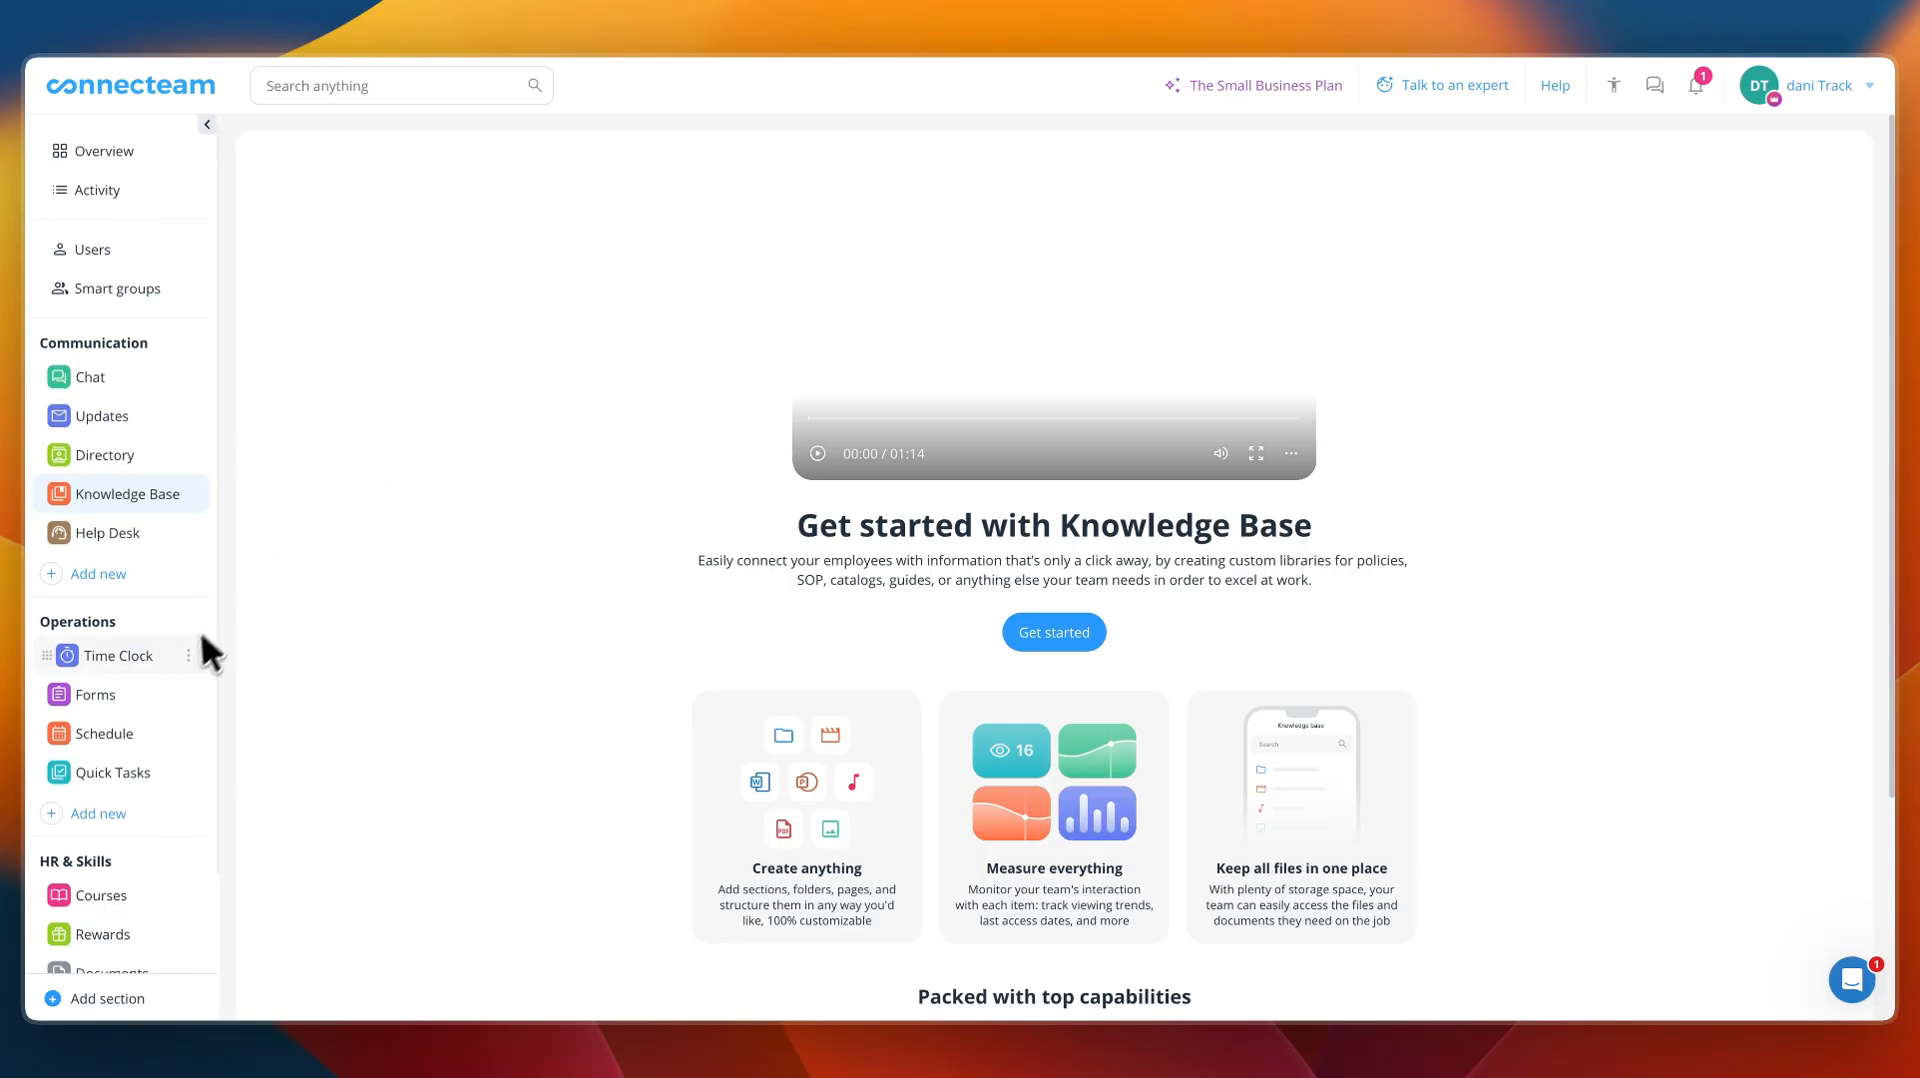
pyautogui.scroll(-2, 120, 710)
pyautogui.scroll(2, 108, 718)
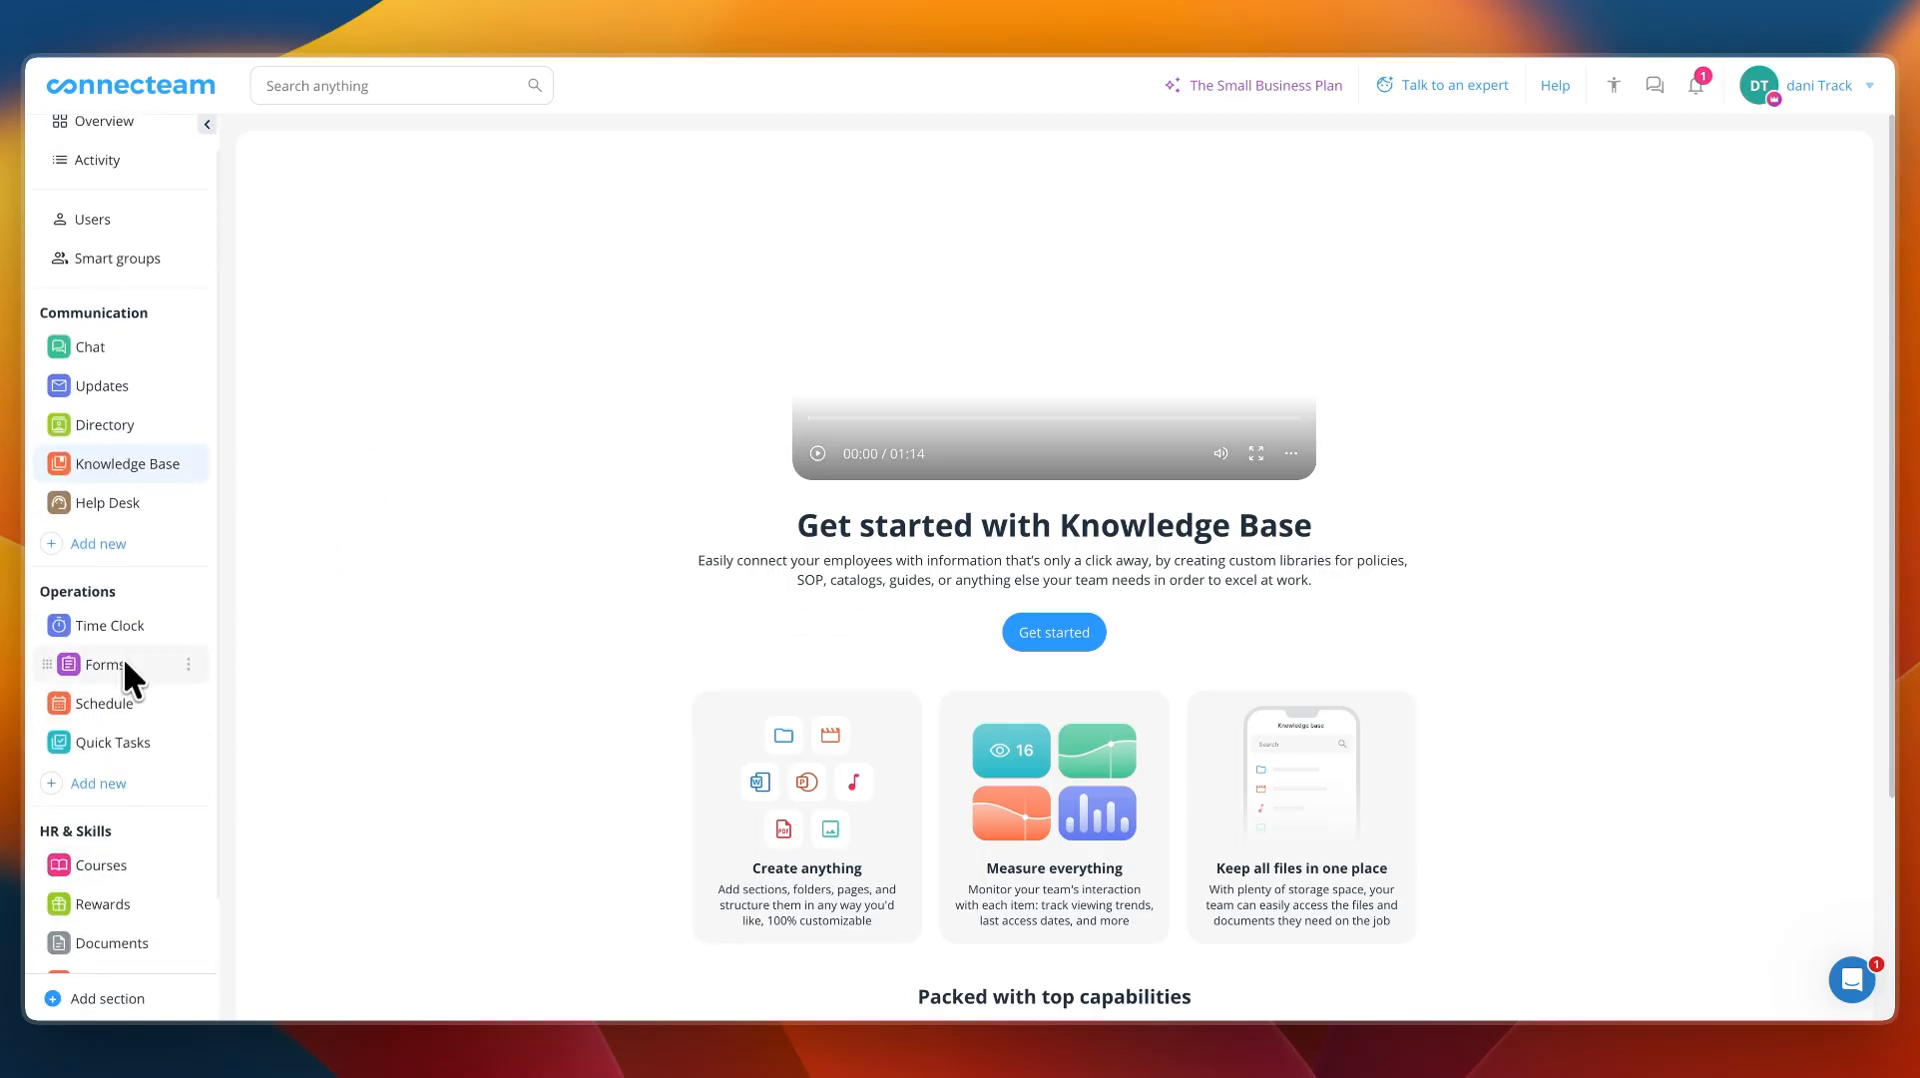
pyautogui.click(128, 497)
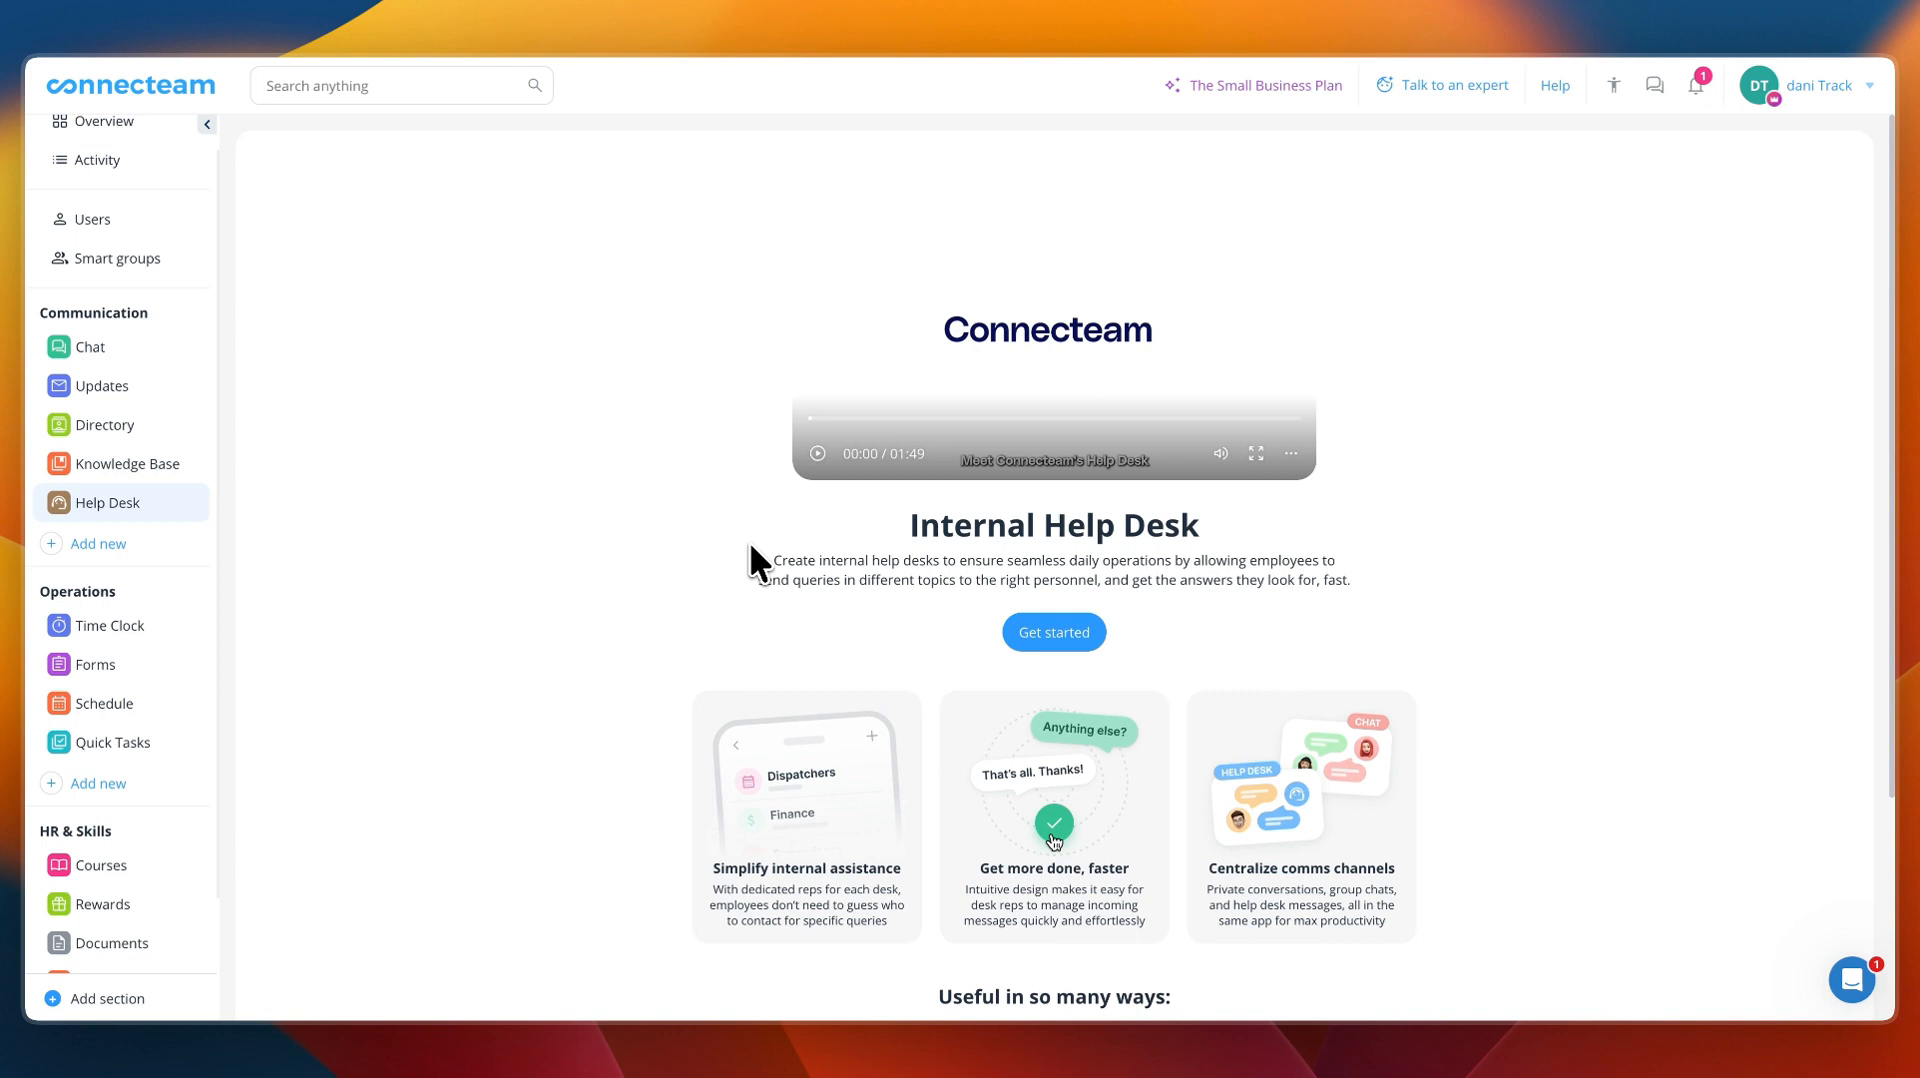
# - Go to Courses in the HR & Skills section and read through its overview and usage tips
pyautogui.scroll(-2, 105, 714)
pyautogui.click(110, 734)
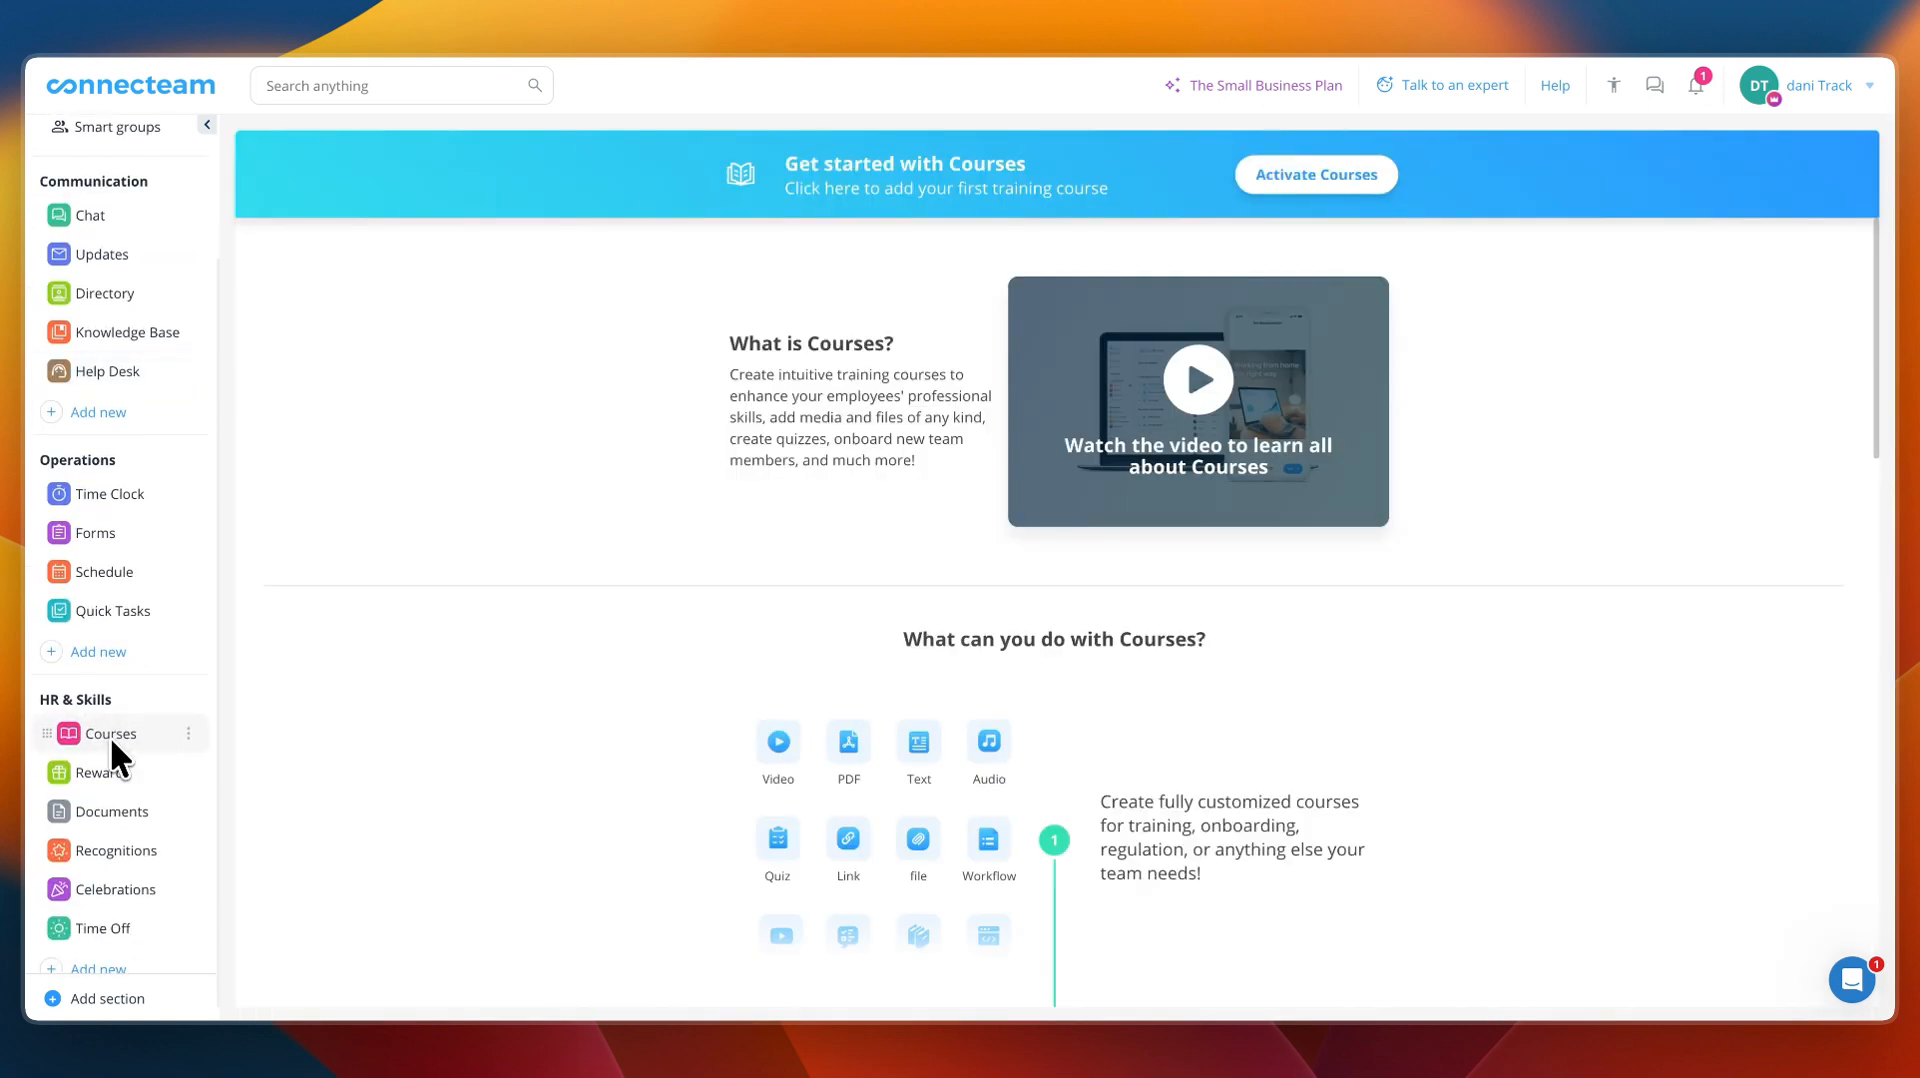
pyautogui.scroll(-5, 712, 582)
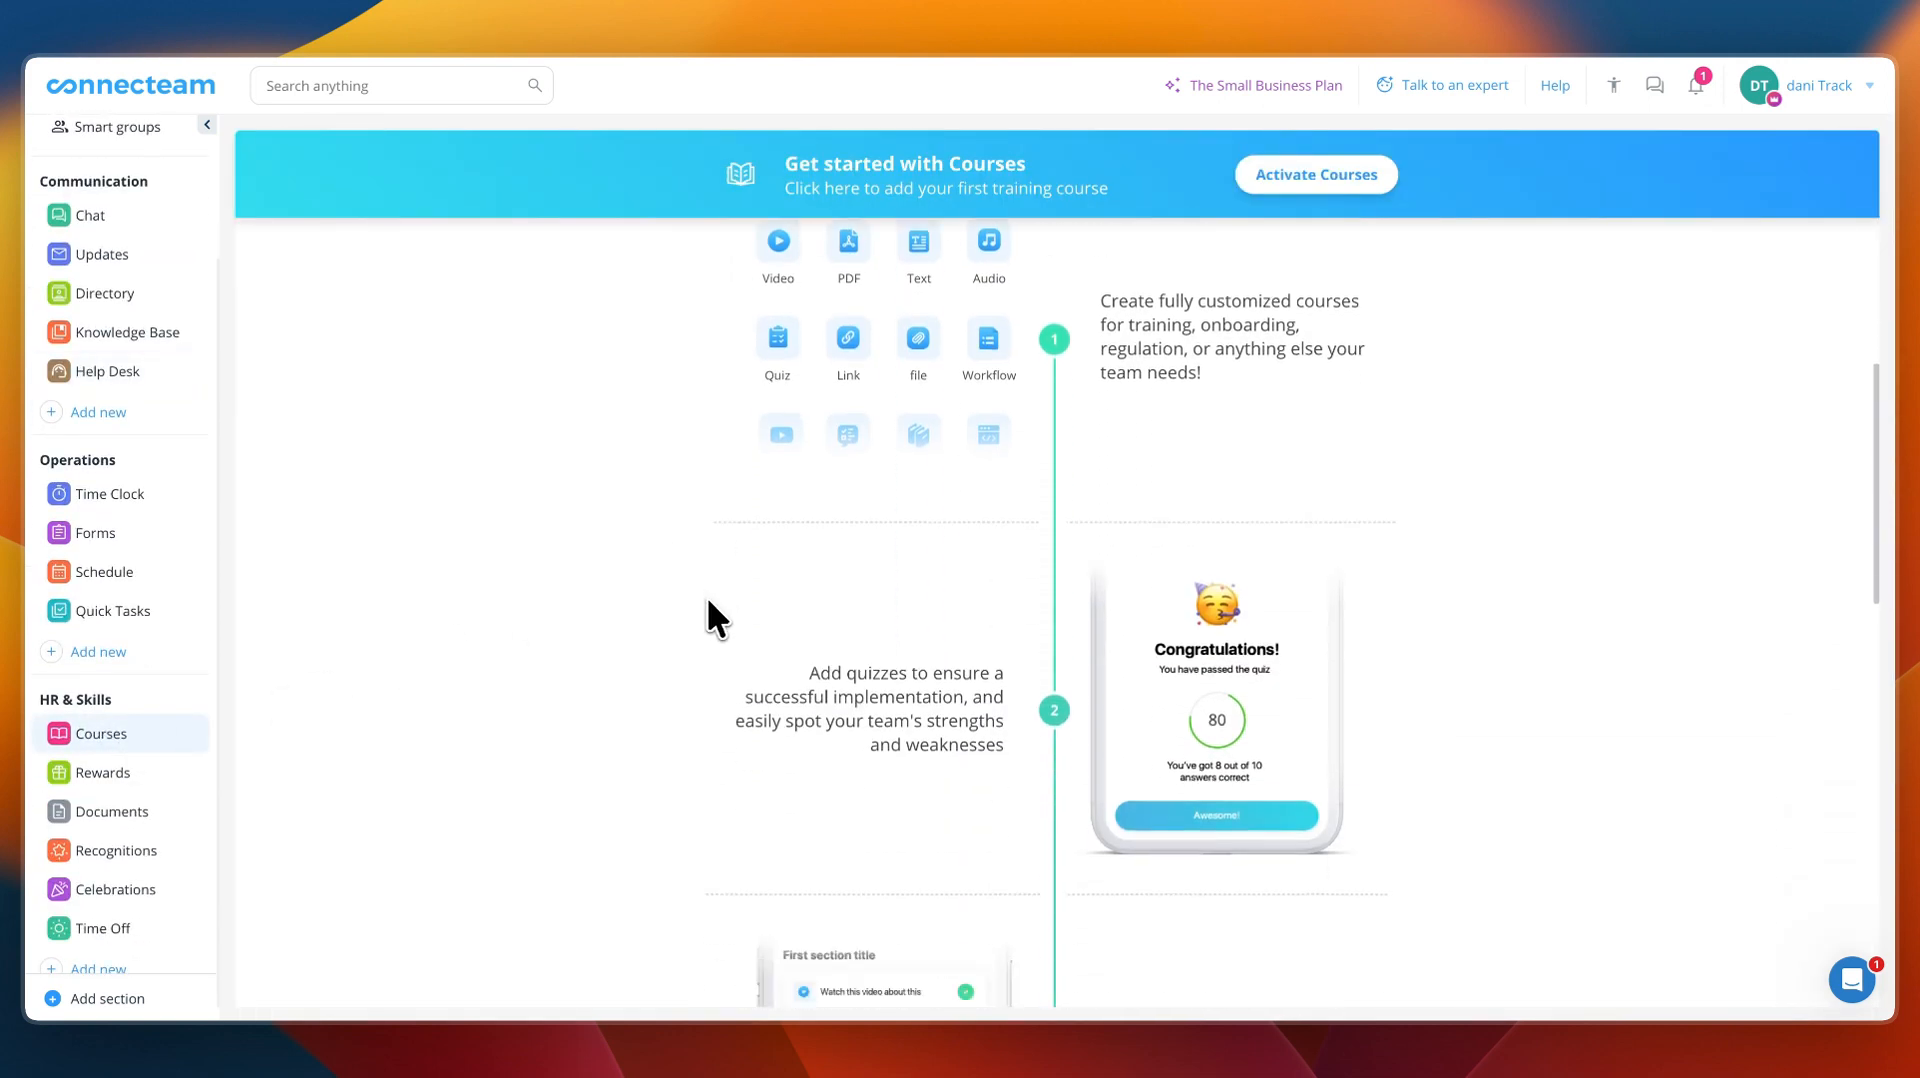
pyautogui.scroll(-10, 706, 598)
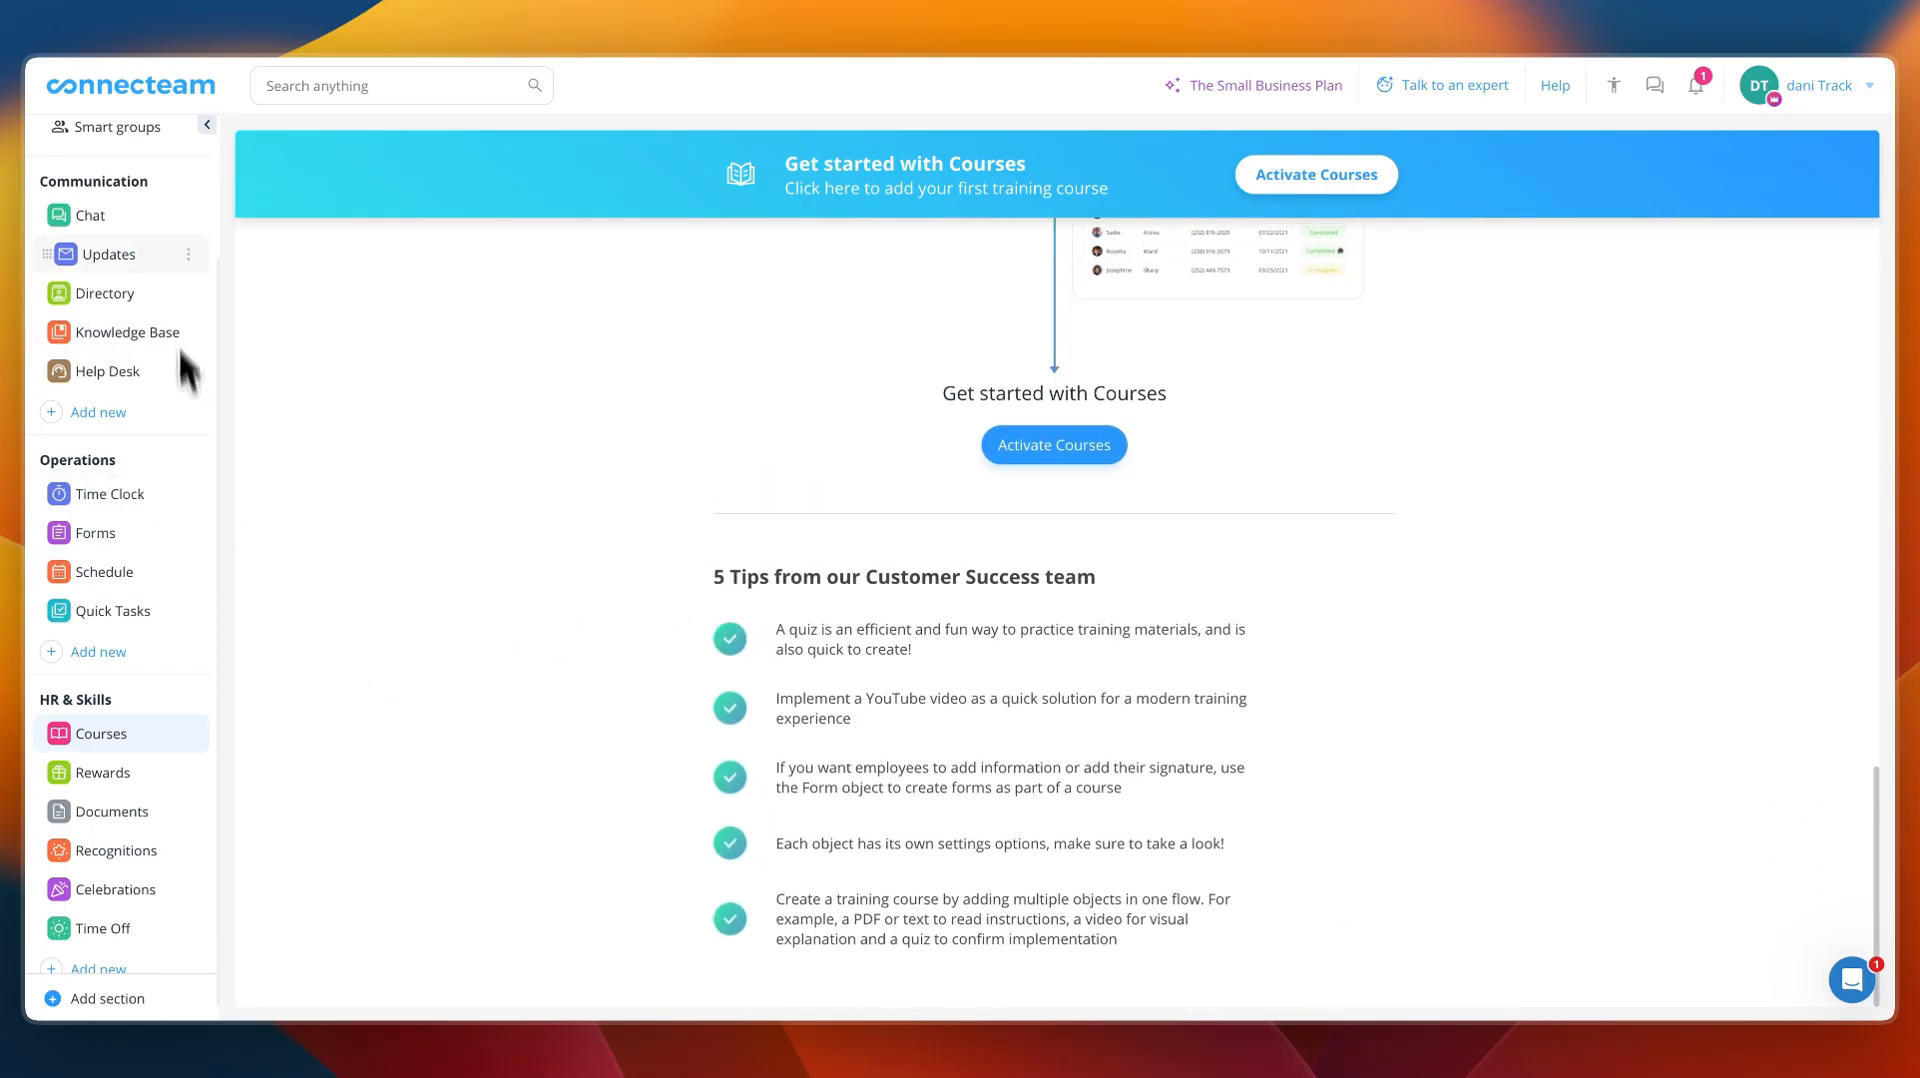
pyautogui.scroll(2, 938, 672)
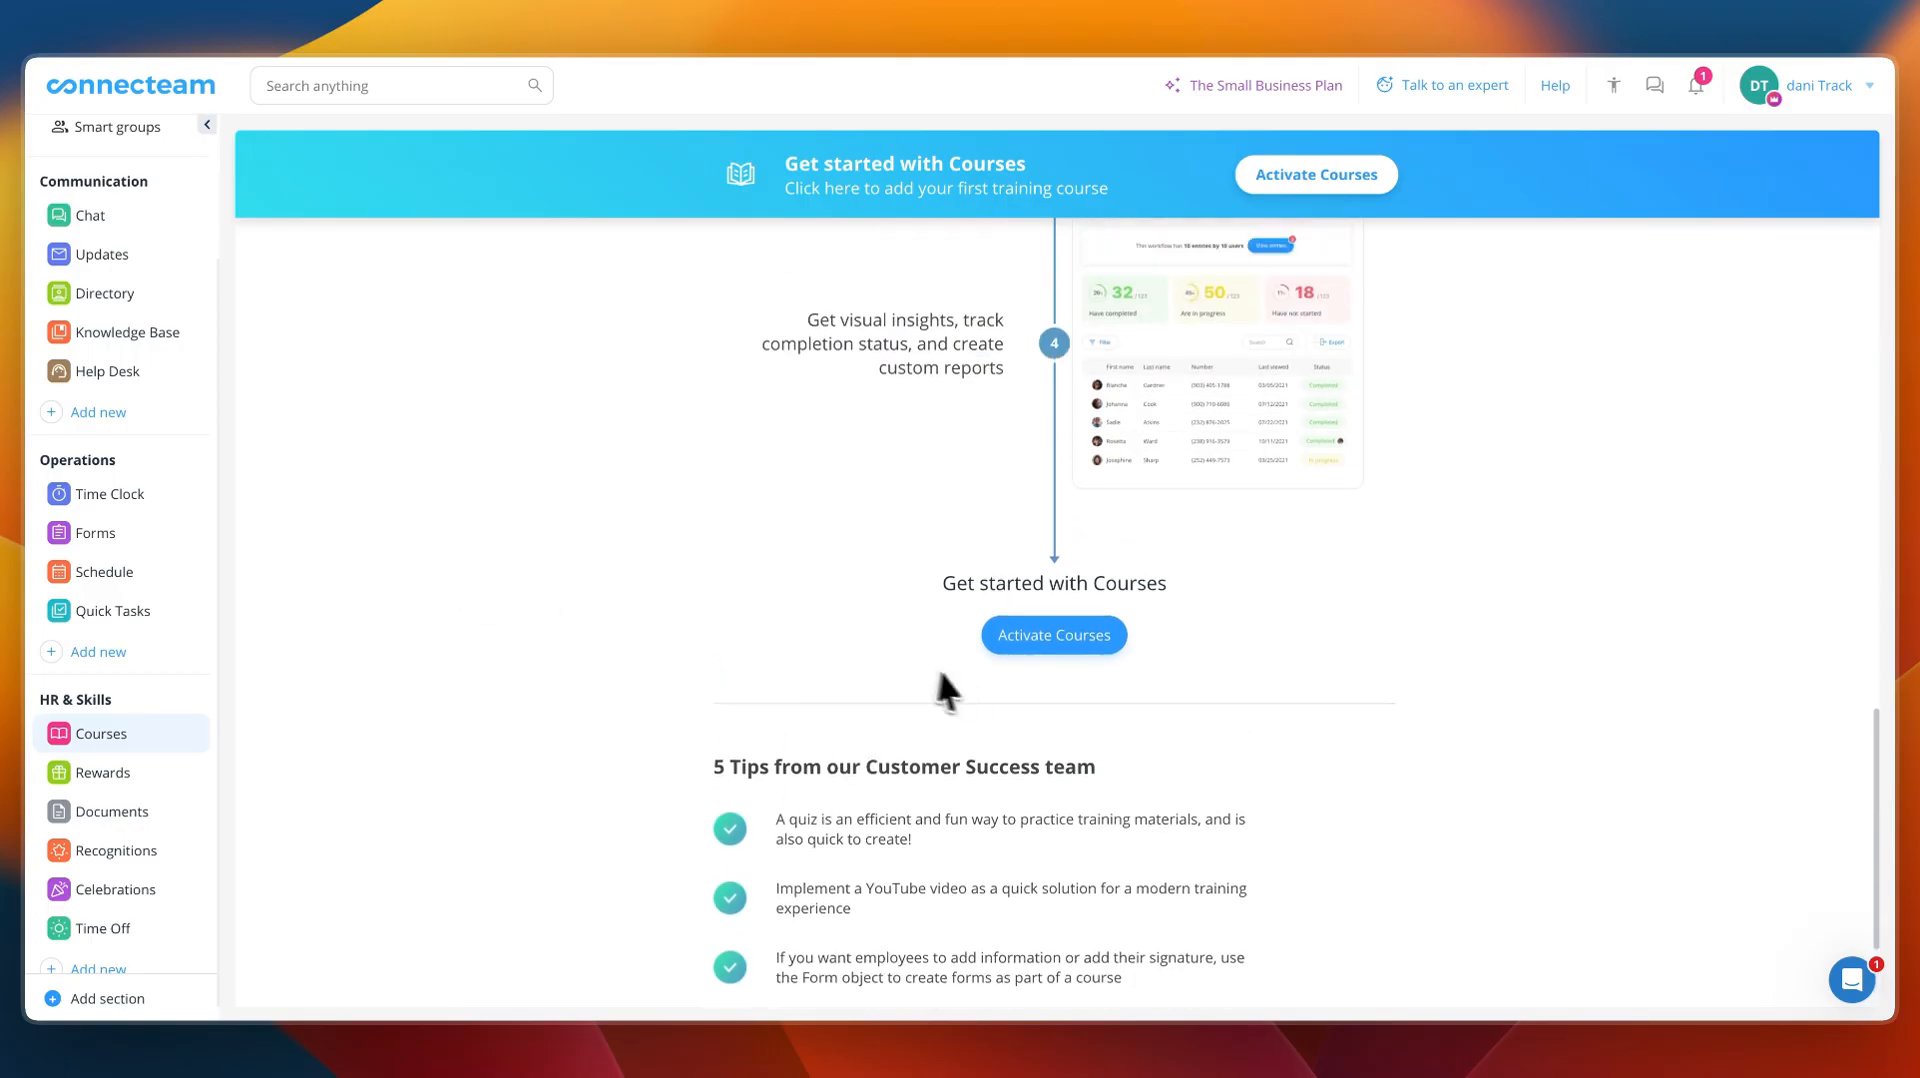
pyautogui.scroll(2, 960, 680)
# - Go to Rewards in the HR & Skills section and activate the feature
pyautogui.click(145, 780)
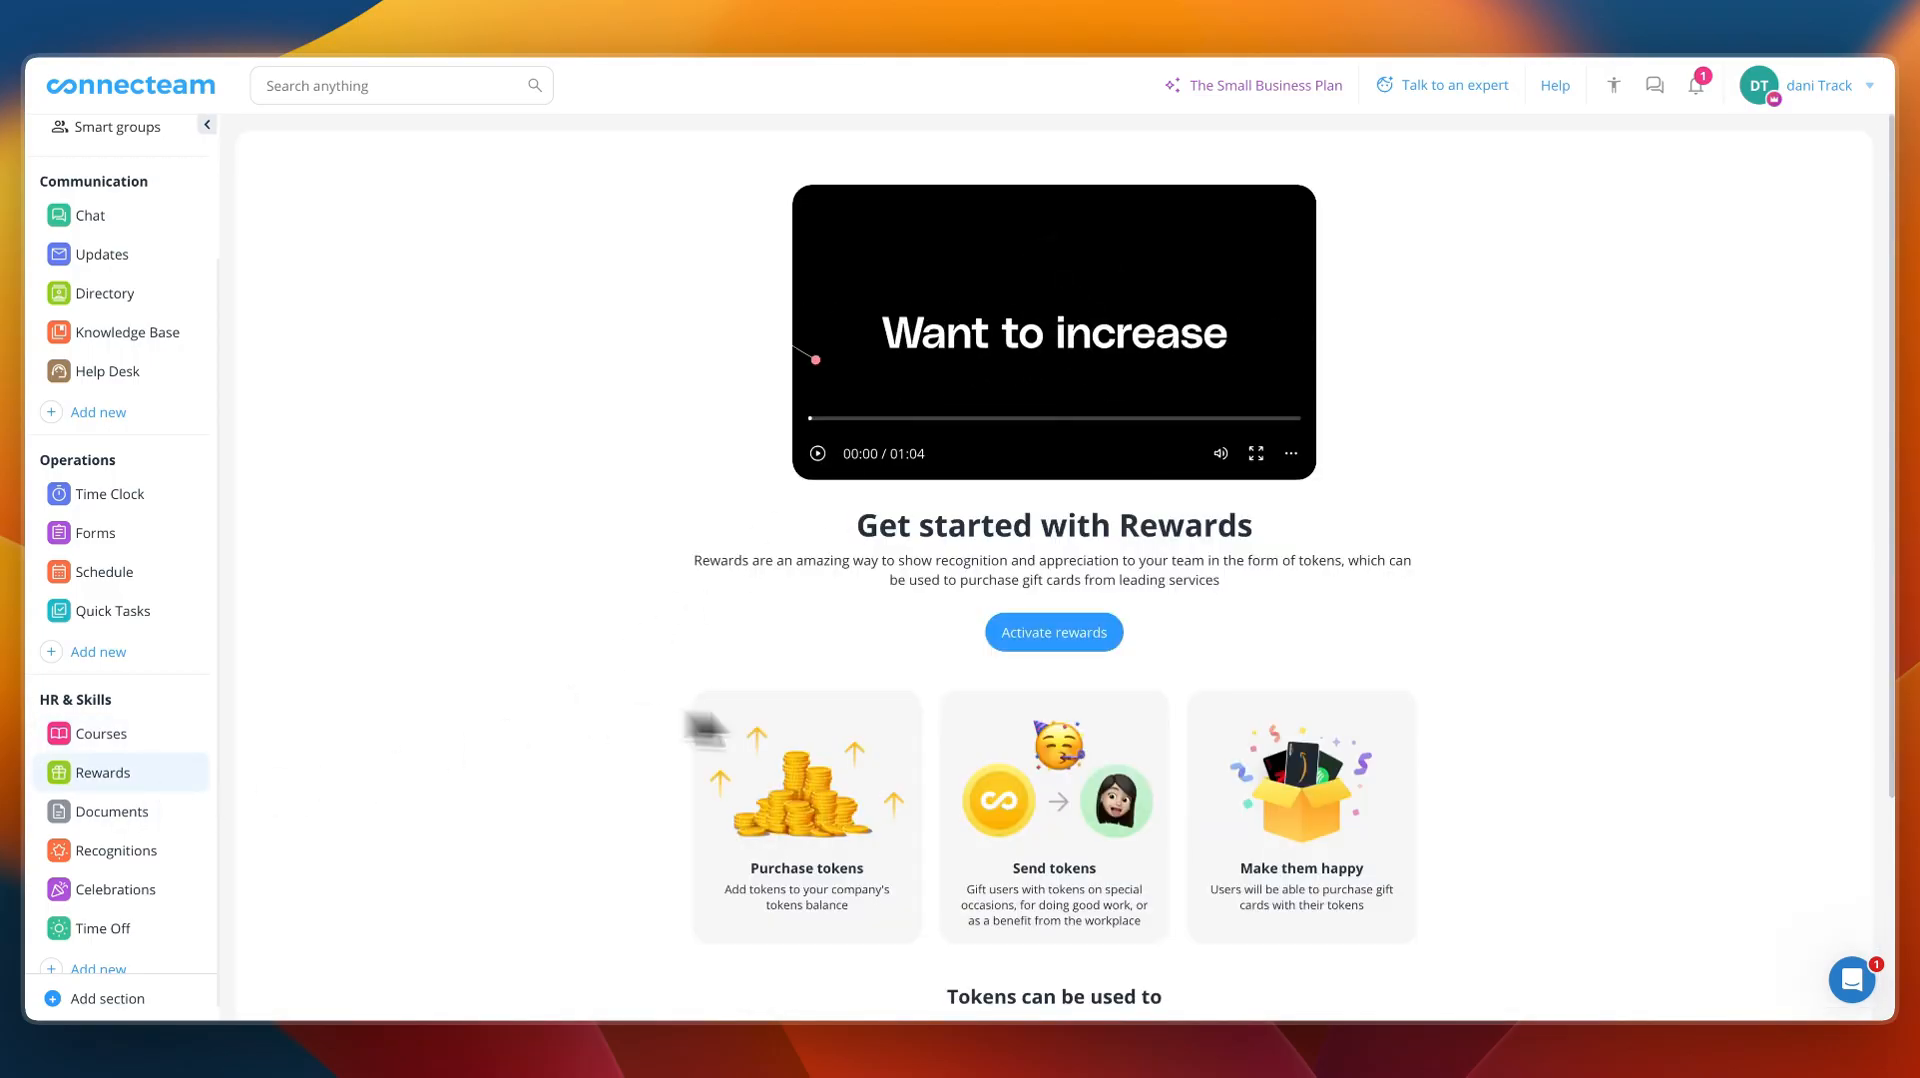
pyautogui.click(1058, 634)
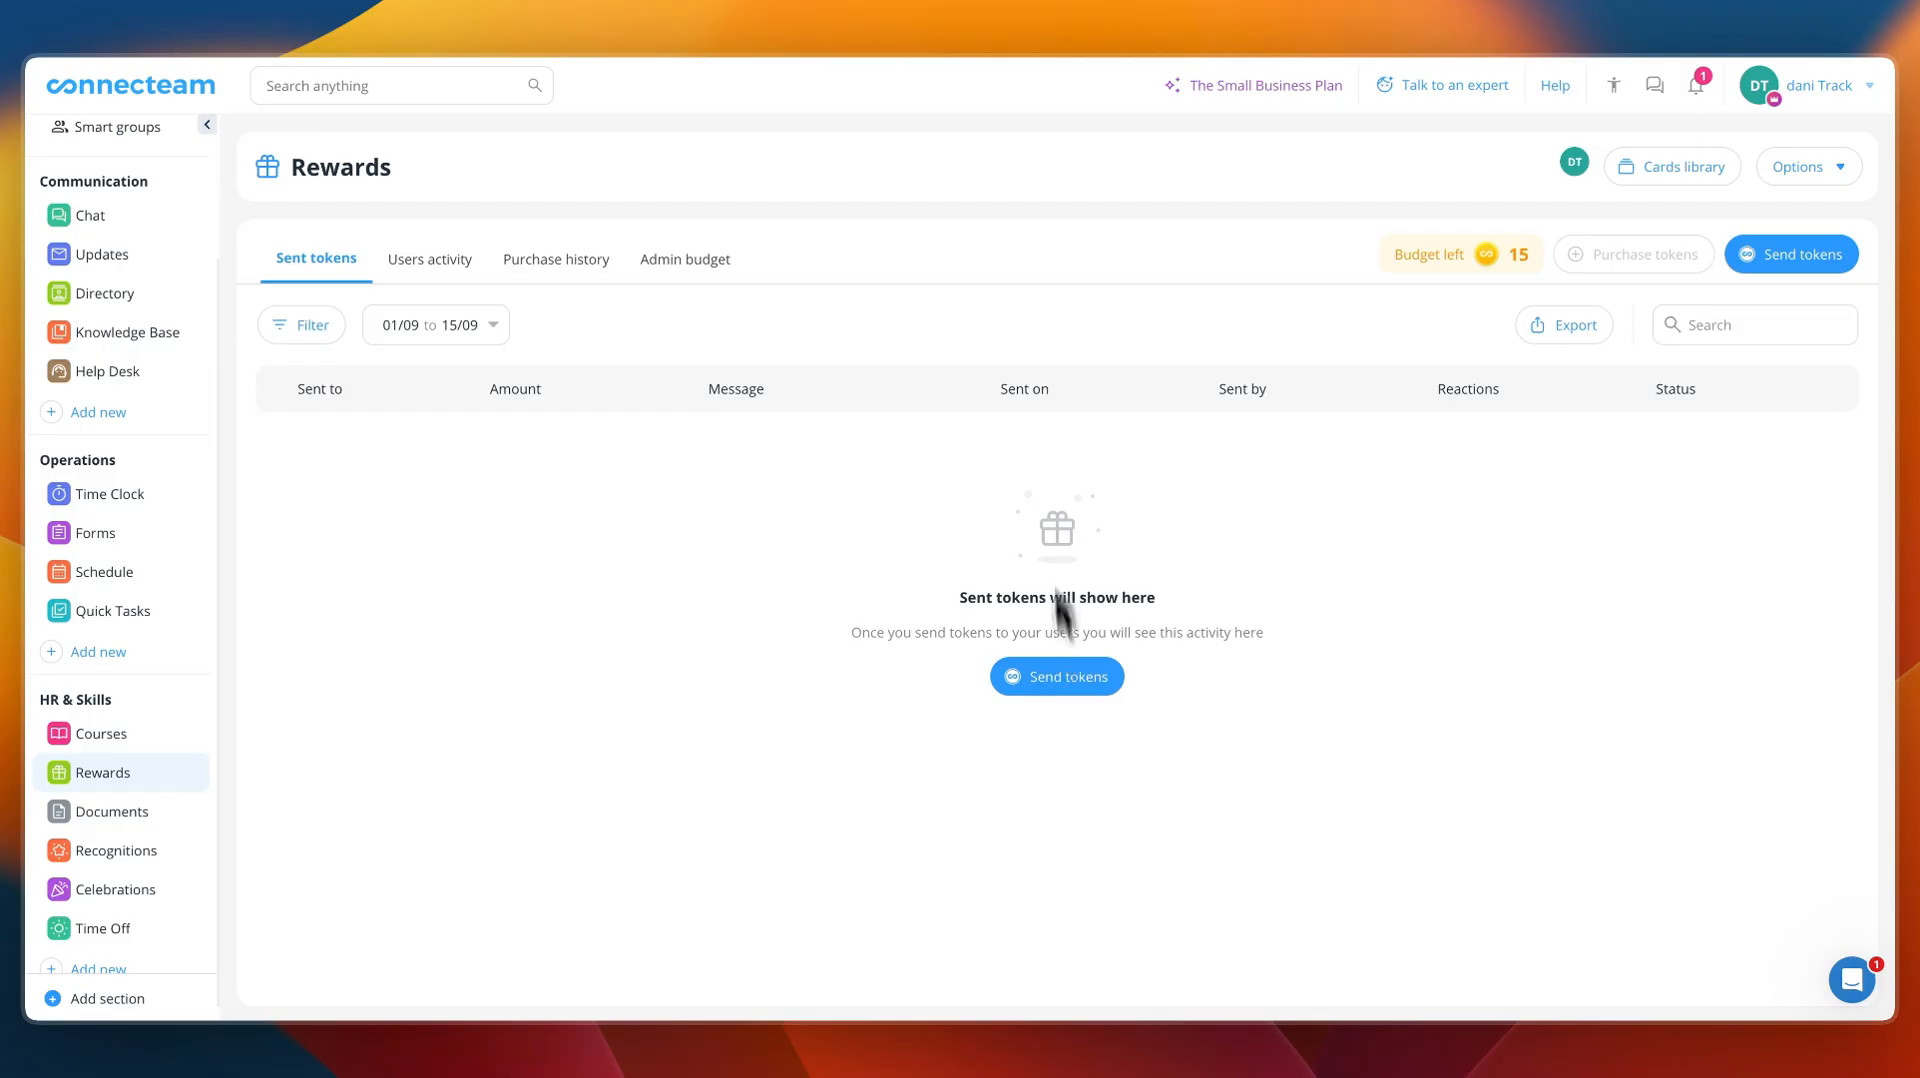
# - Prepare a reward of 10 tokens for the sample contact and leave it unsent
pyautogui.click(1056, 675)
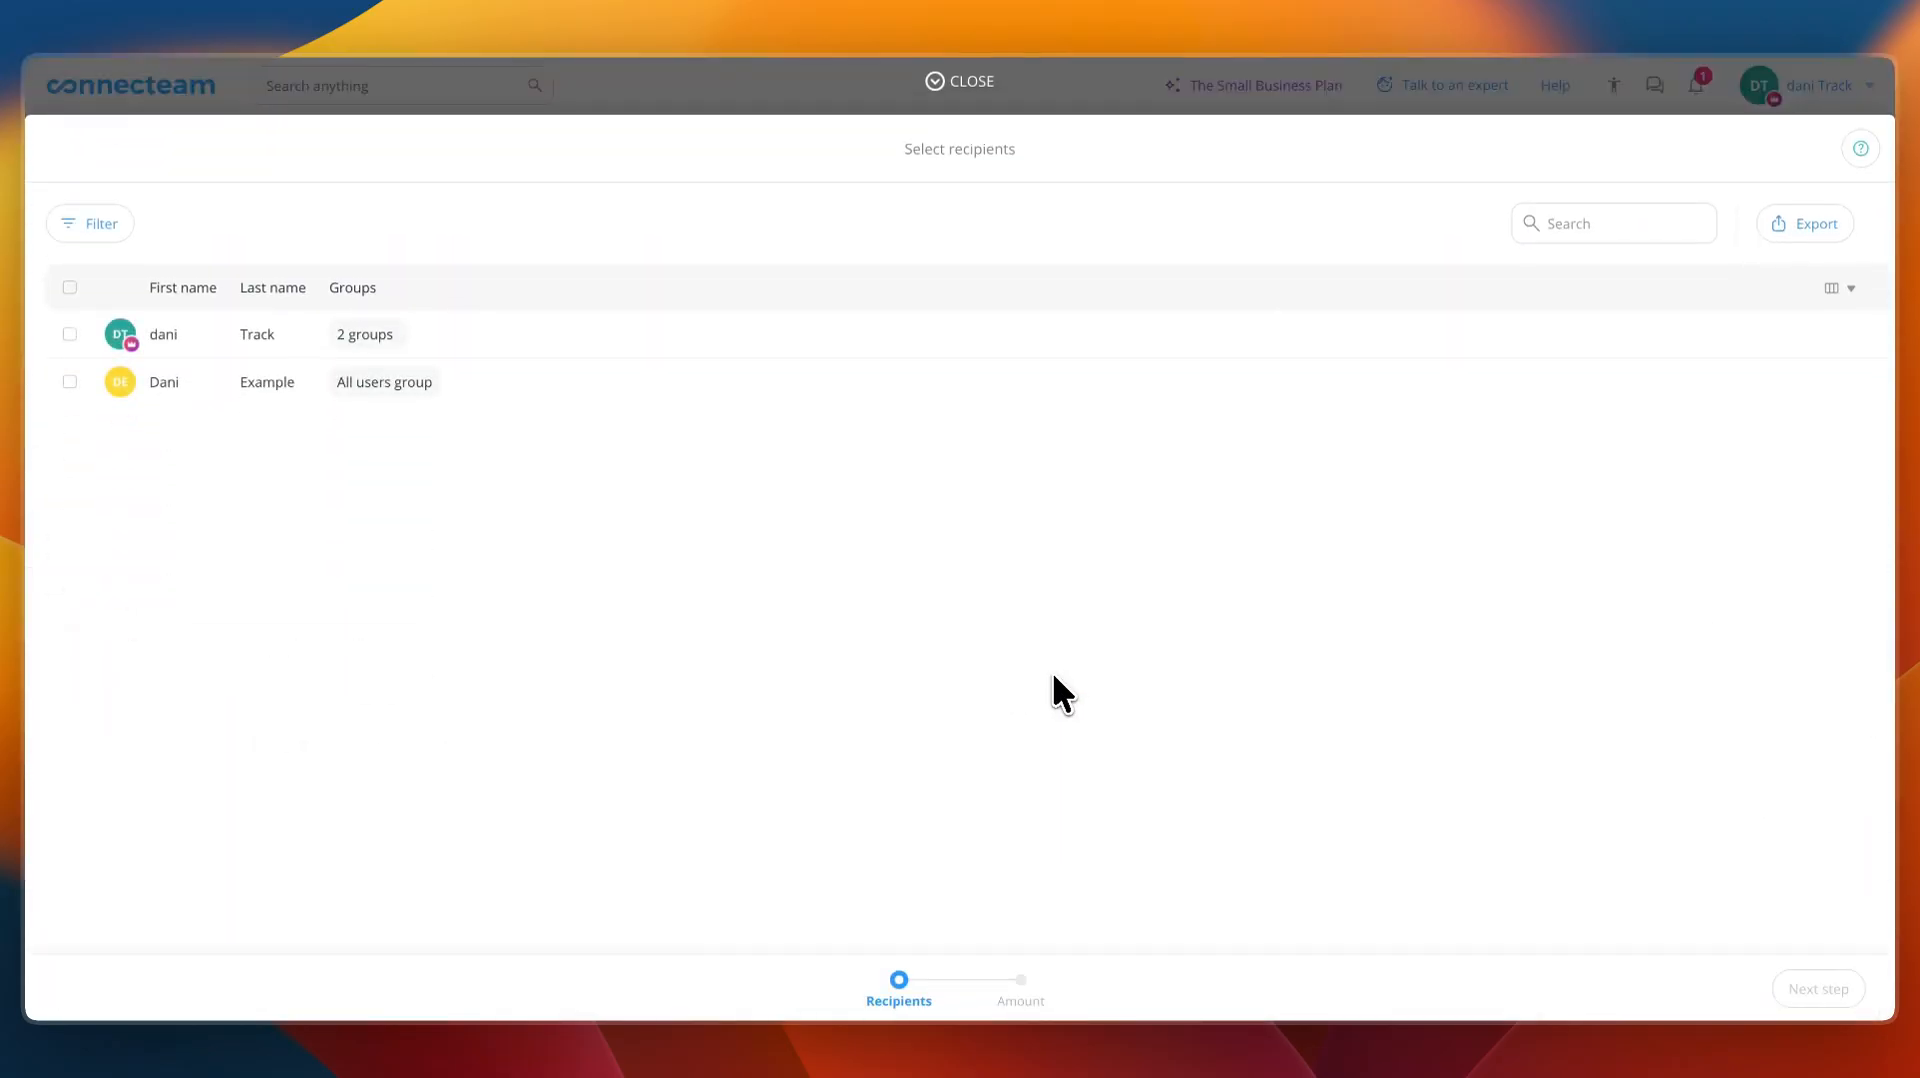
pyautogui.click(147, 383)
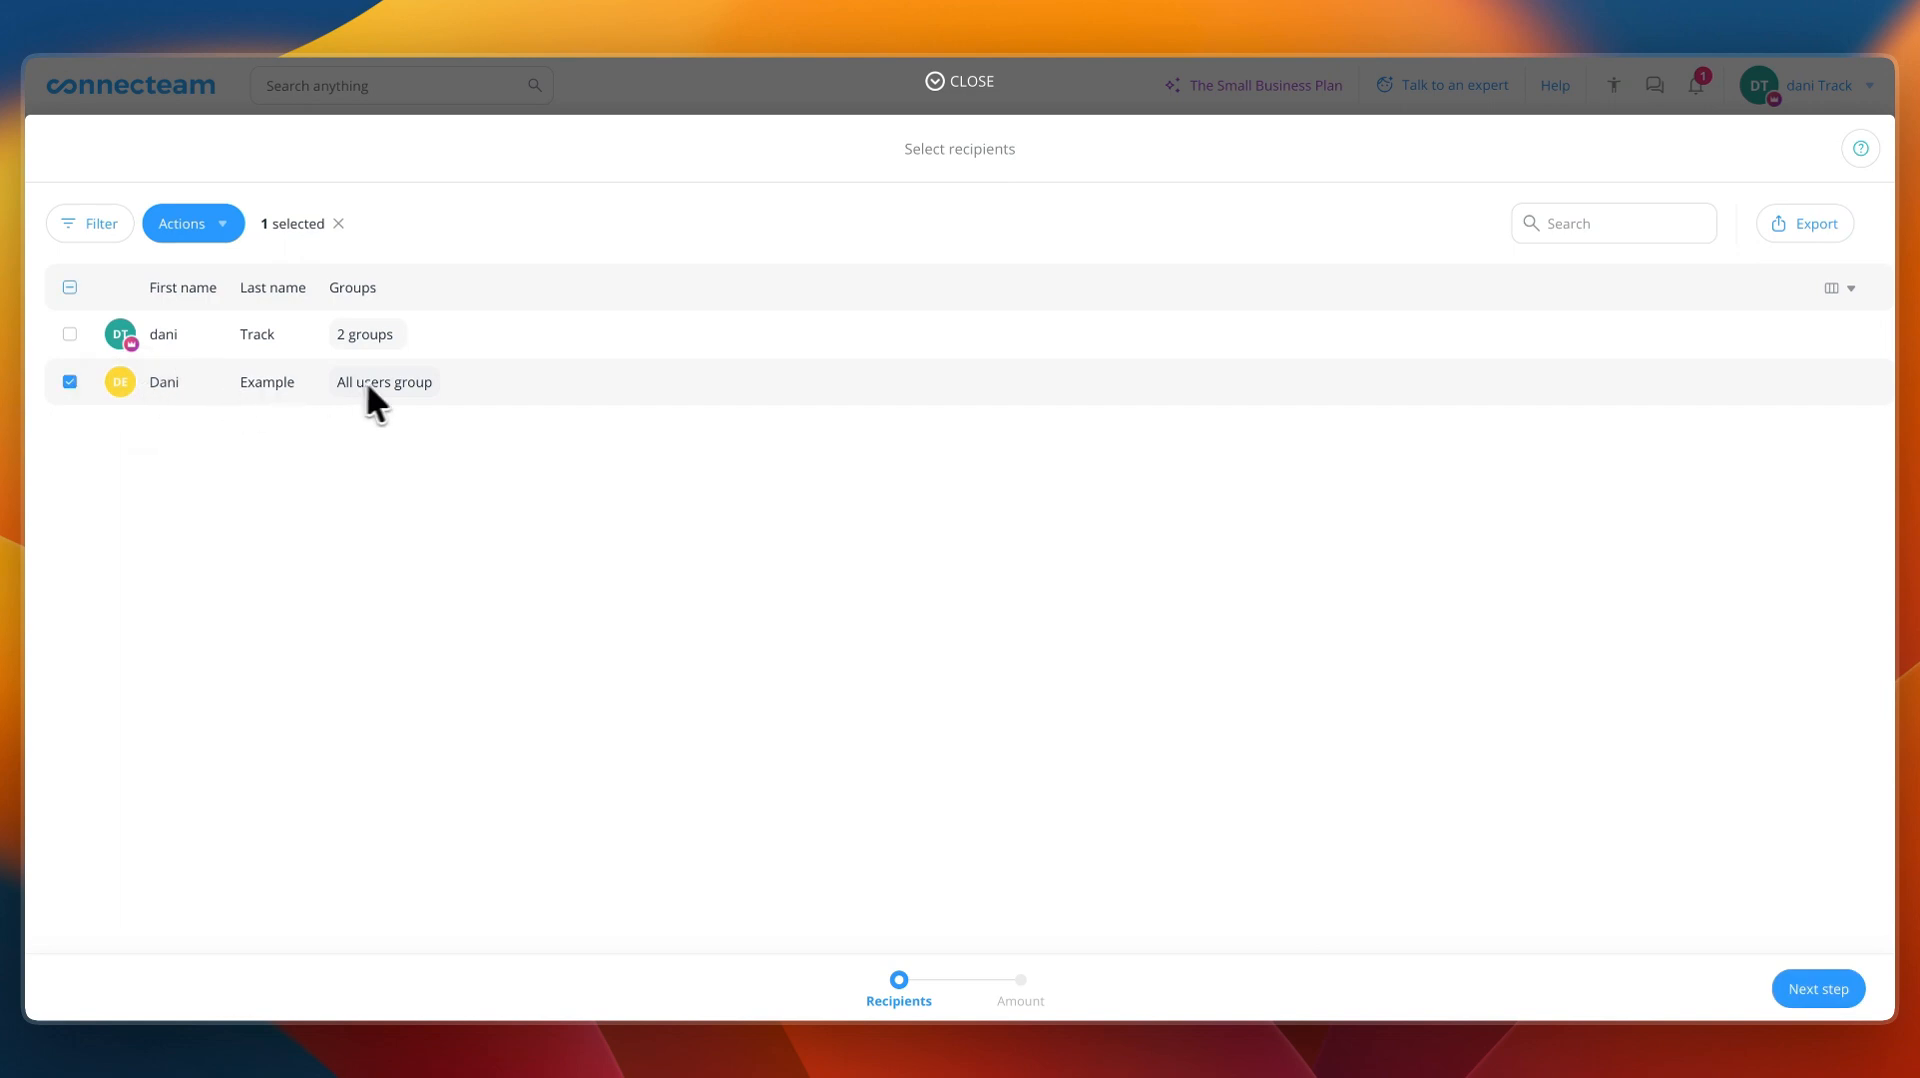
pyautogui.click(1837, 998)
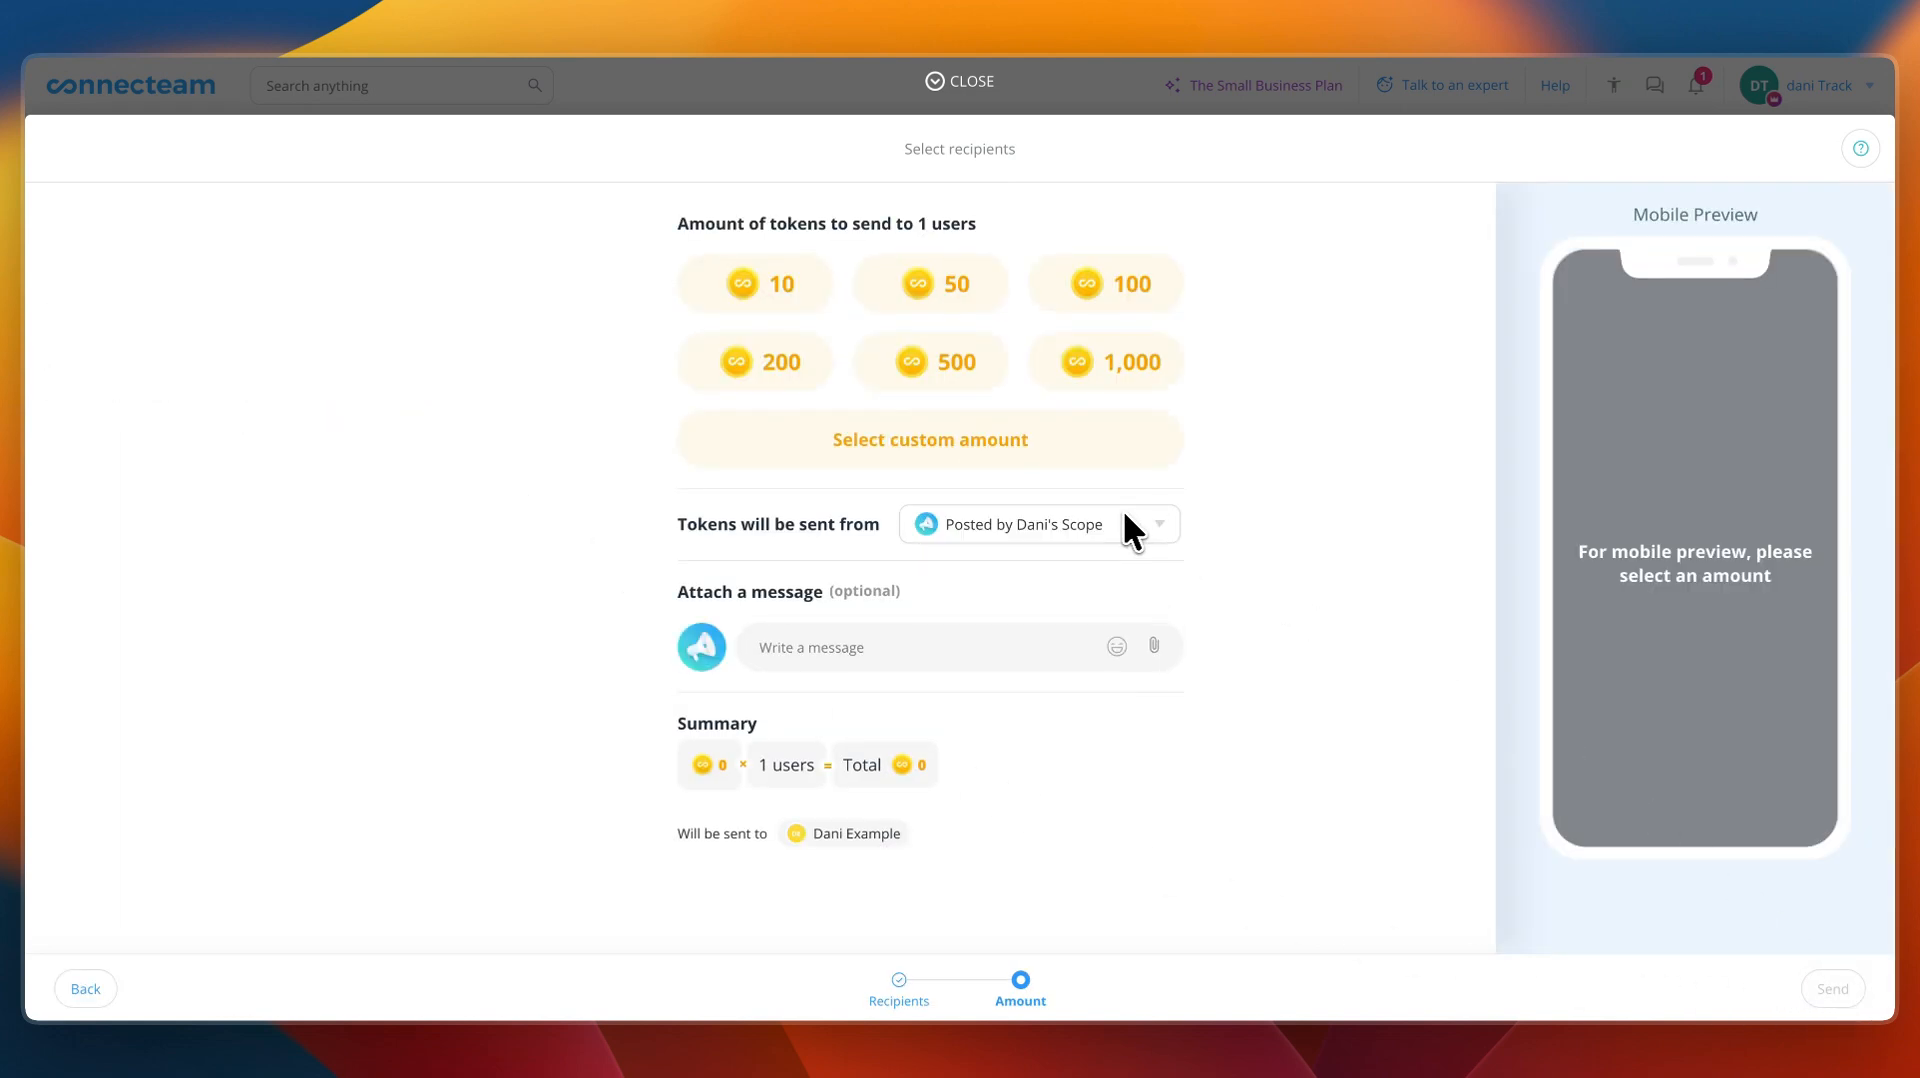
pyautogui.click(756, 284)
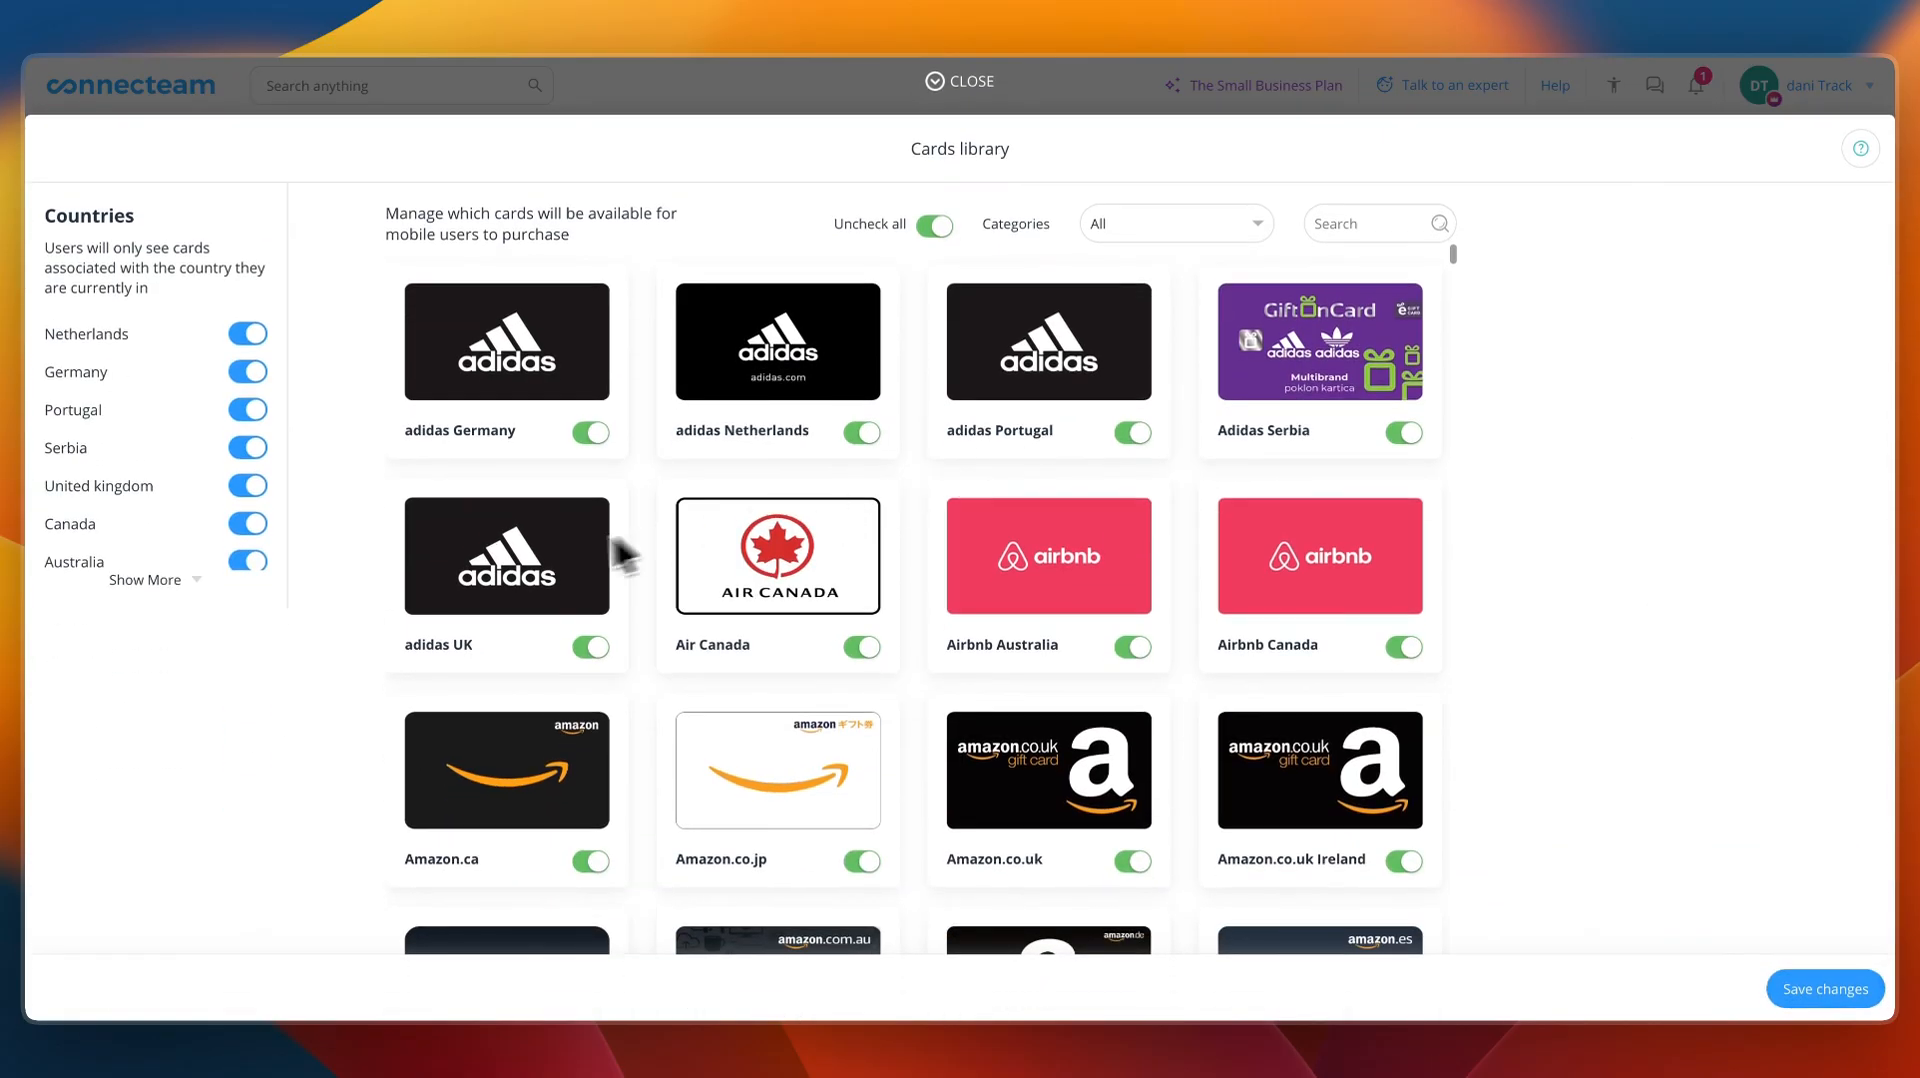
# - Browse the gift cards in the Rewards cards library, then close the library
pyautogui.scroll(-3, 542, 555)
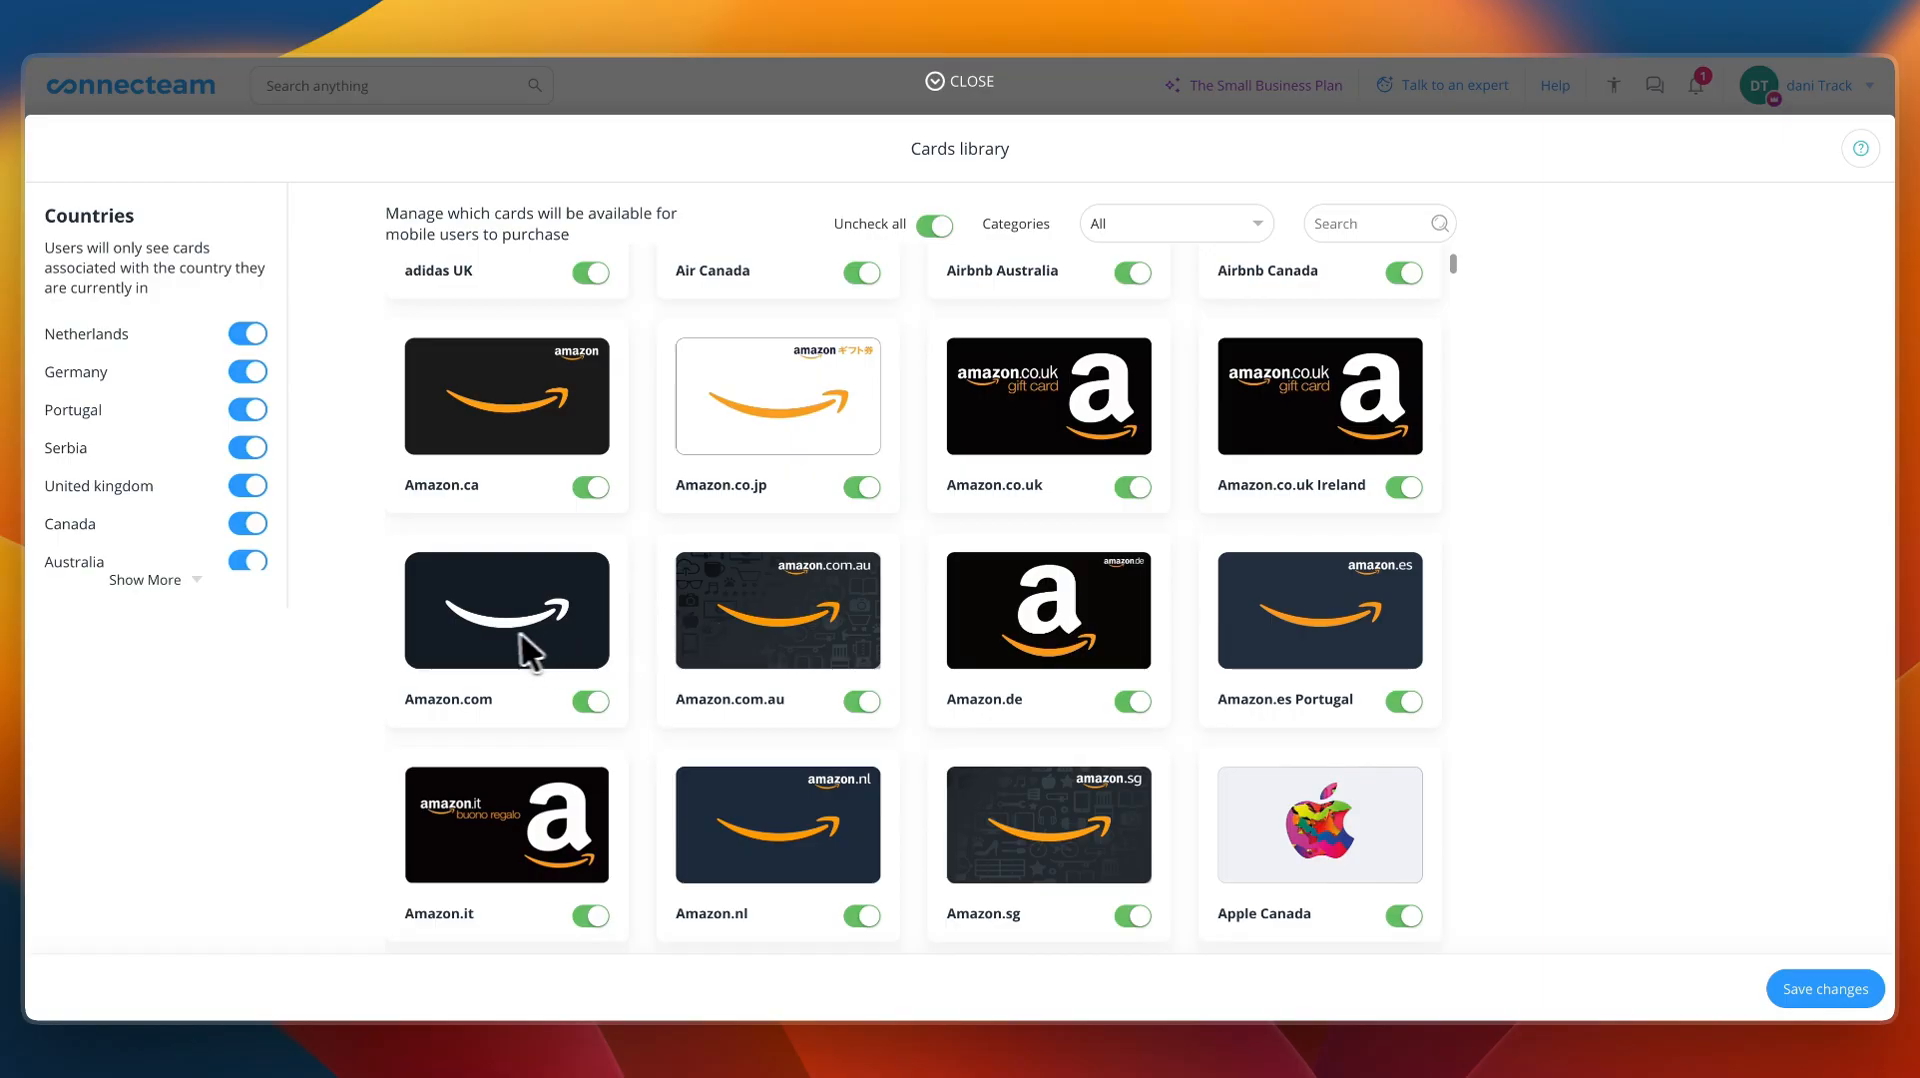
pyautogui.scroll(-10, 1120, 770)
pyautogui.scroll(-20, 1120, 760)
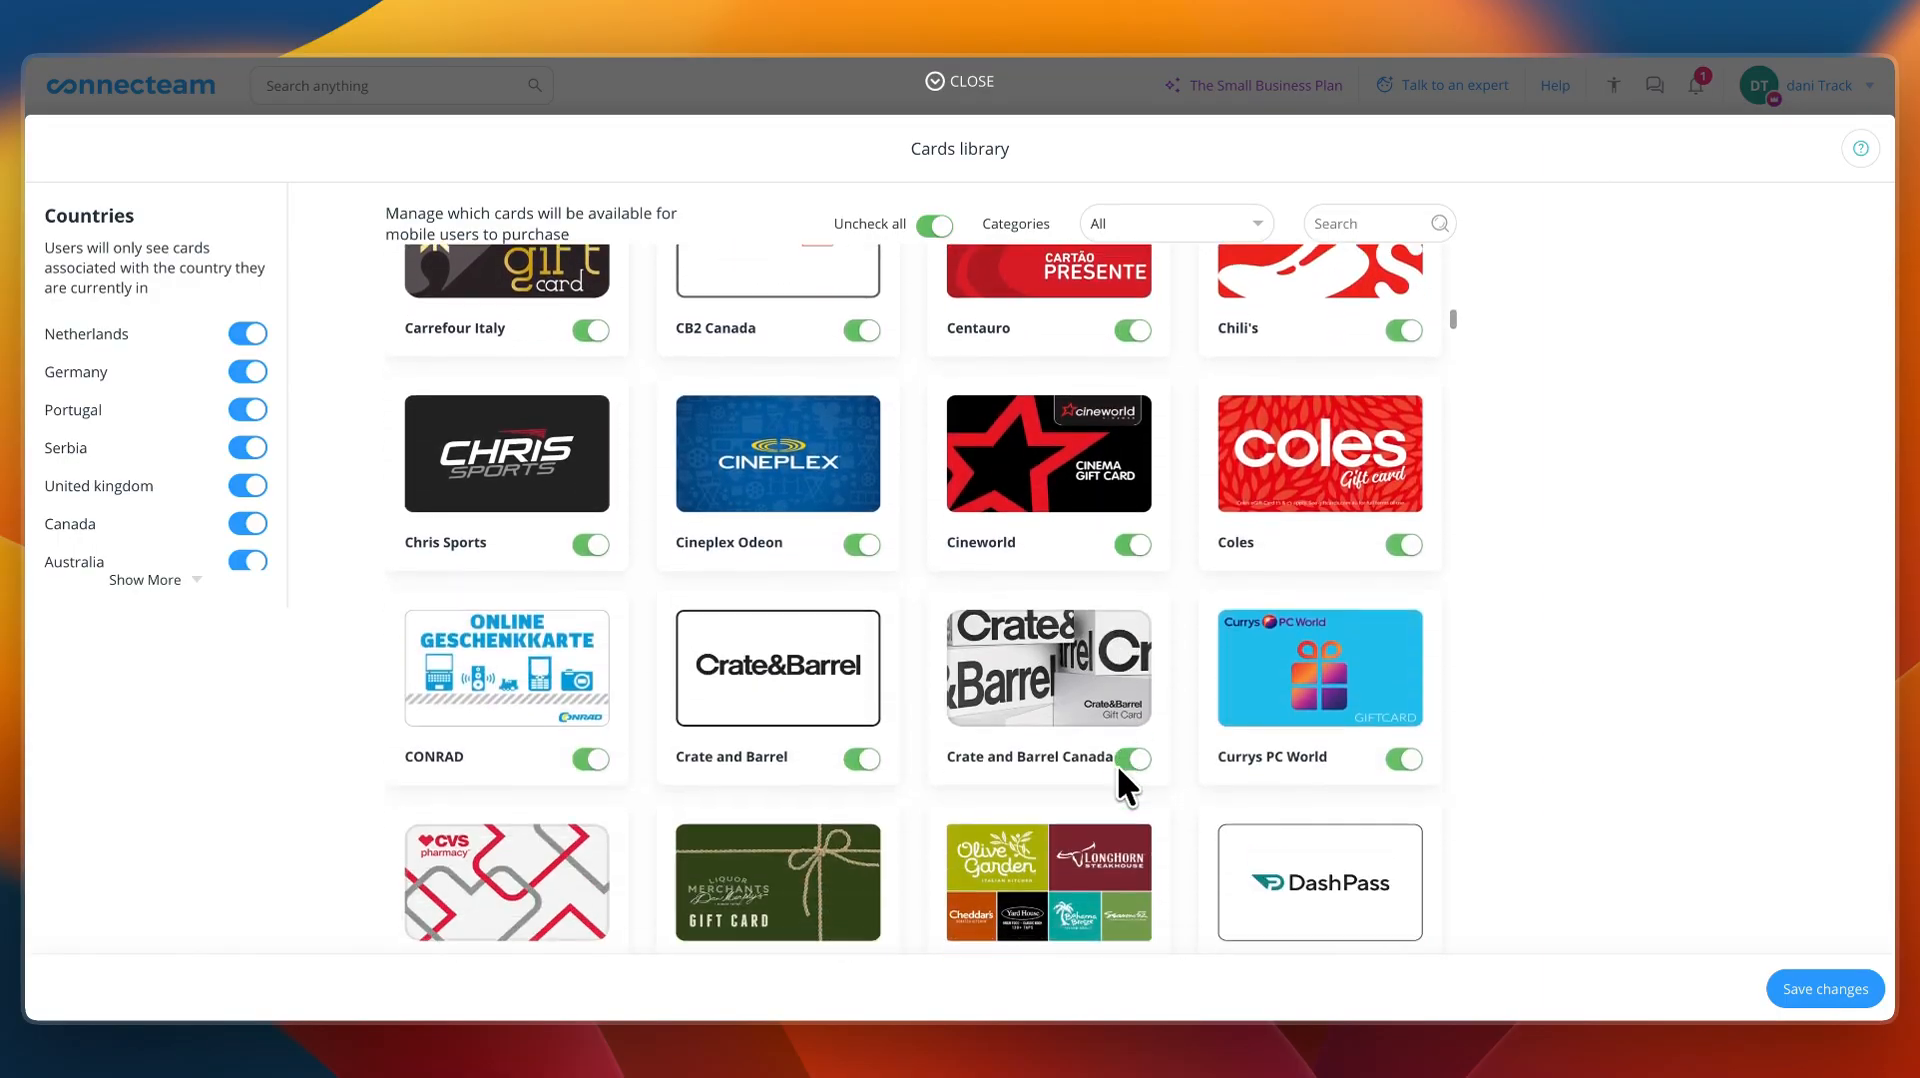
pyautogui.scroll(-20, 1120, 760)
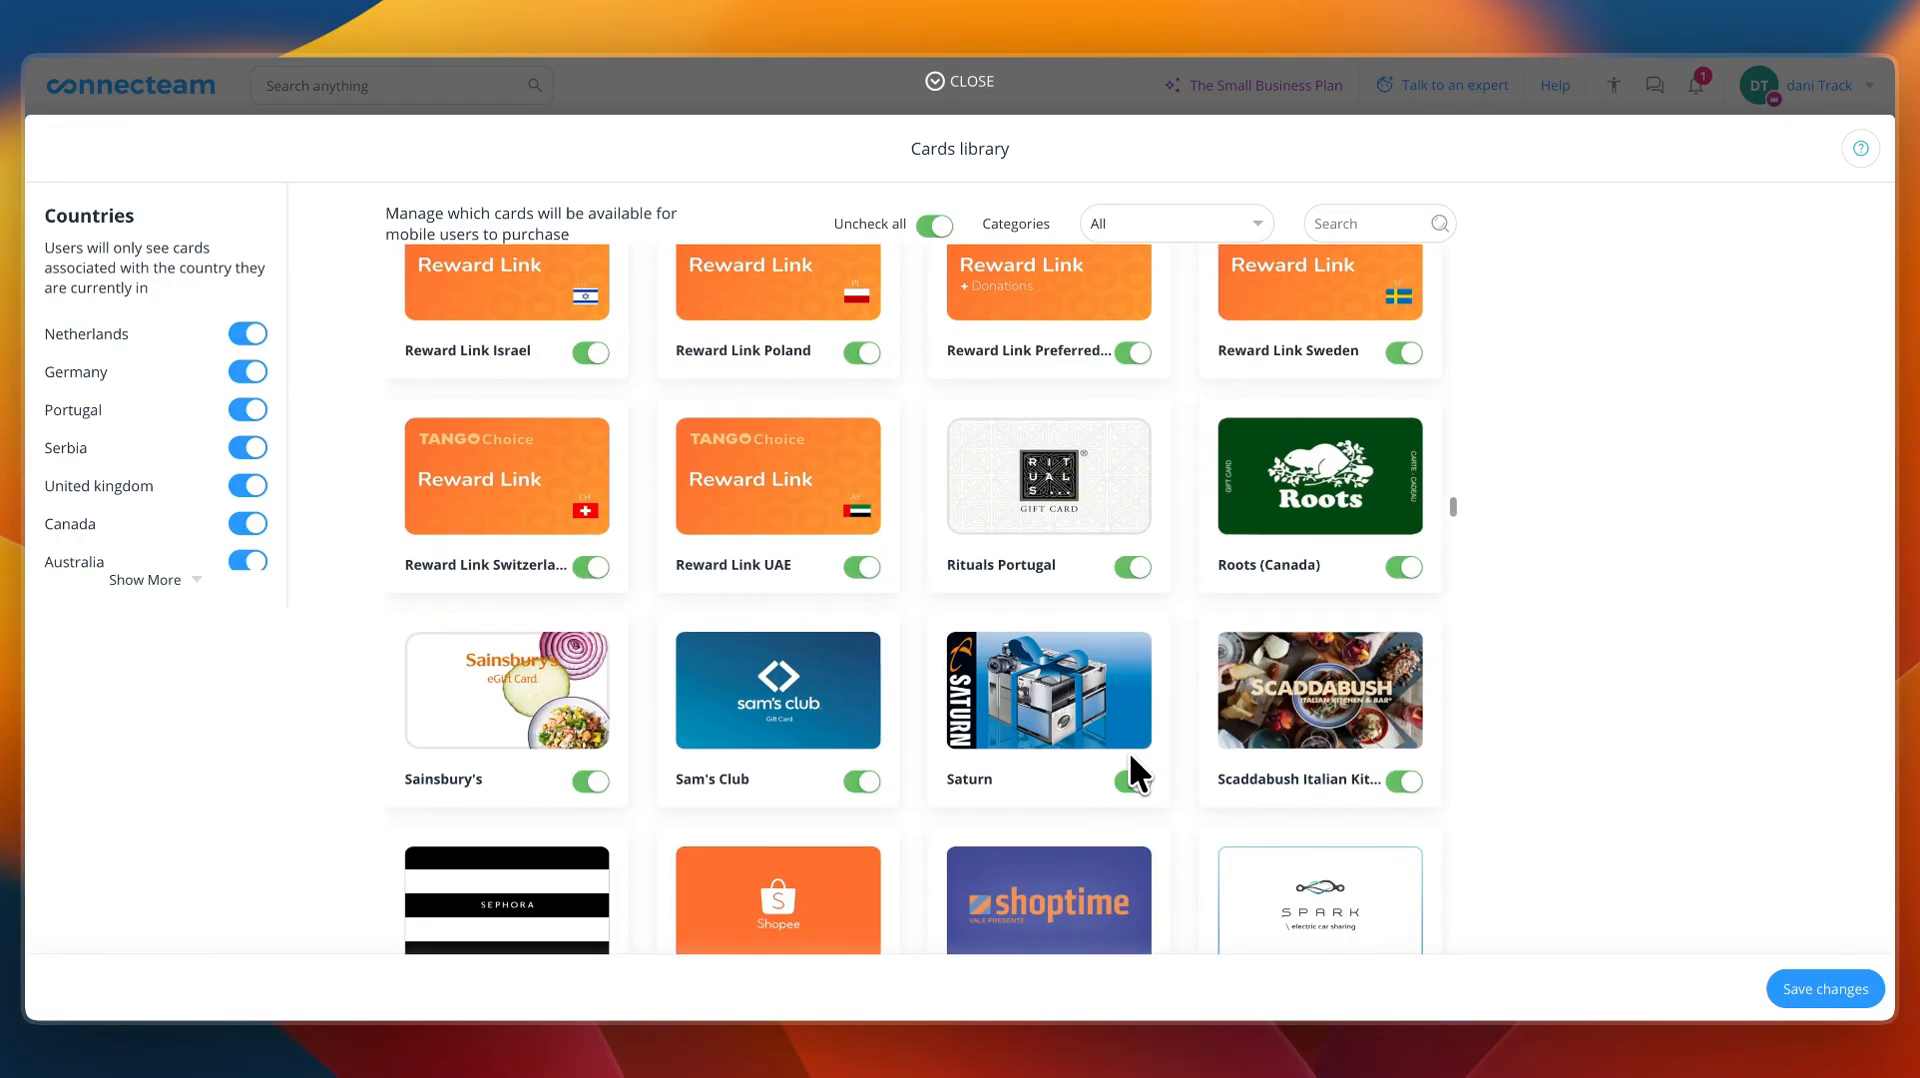
pyautogui.click(1716, 99)
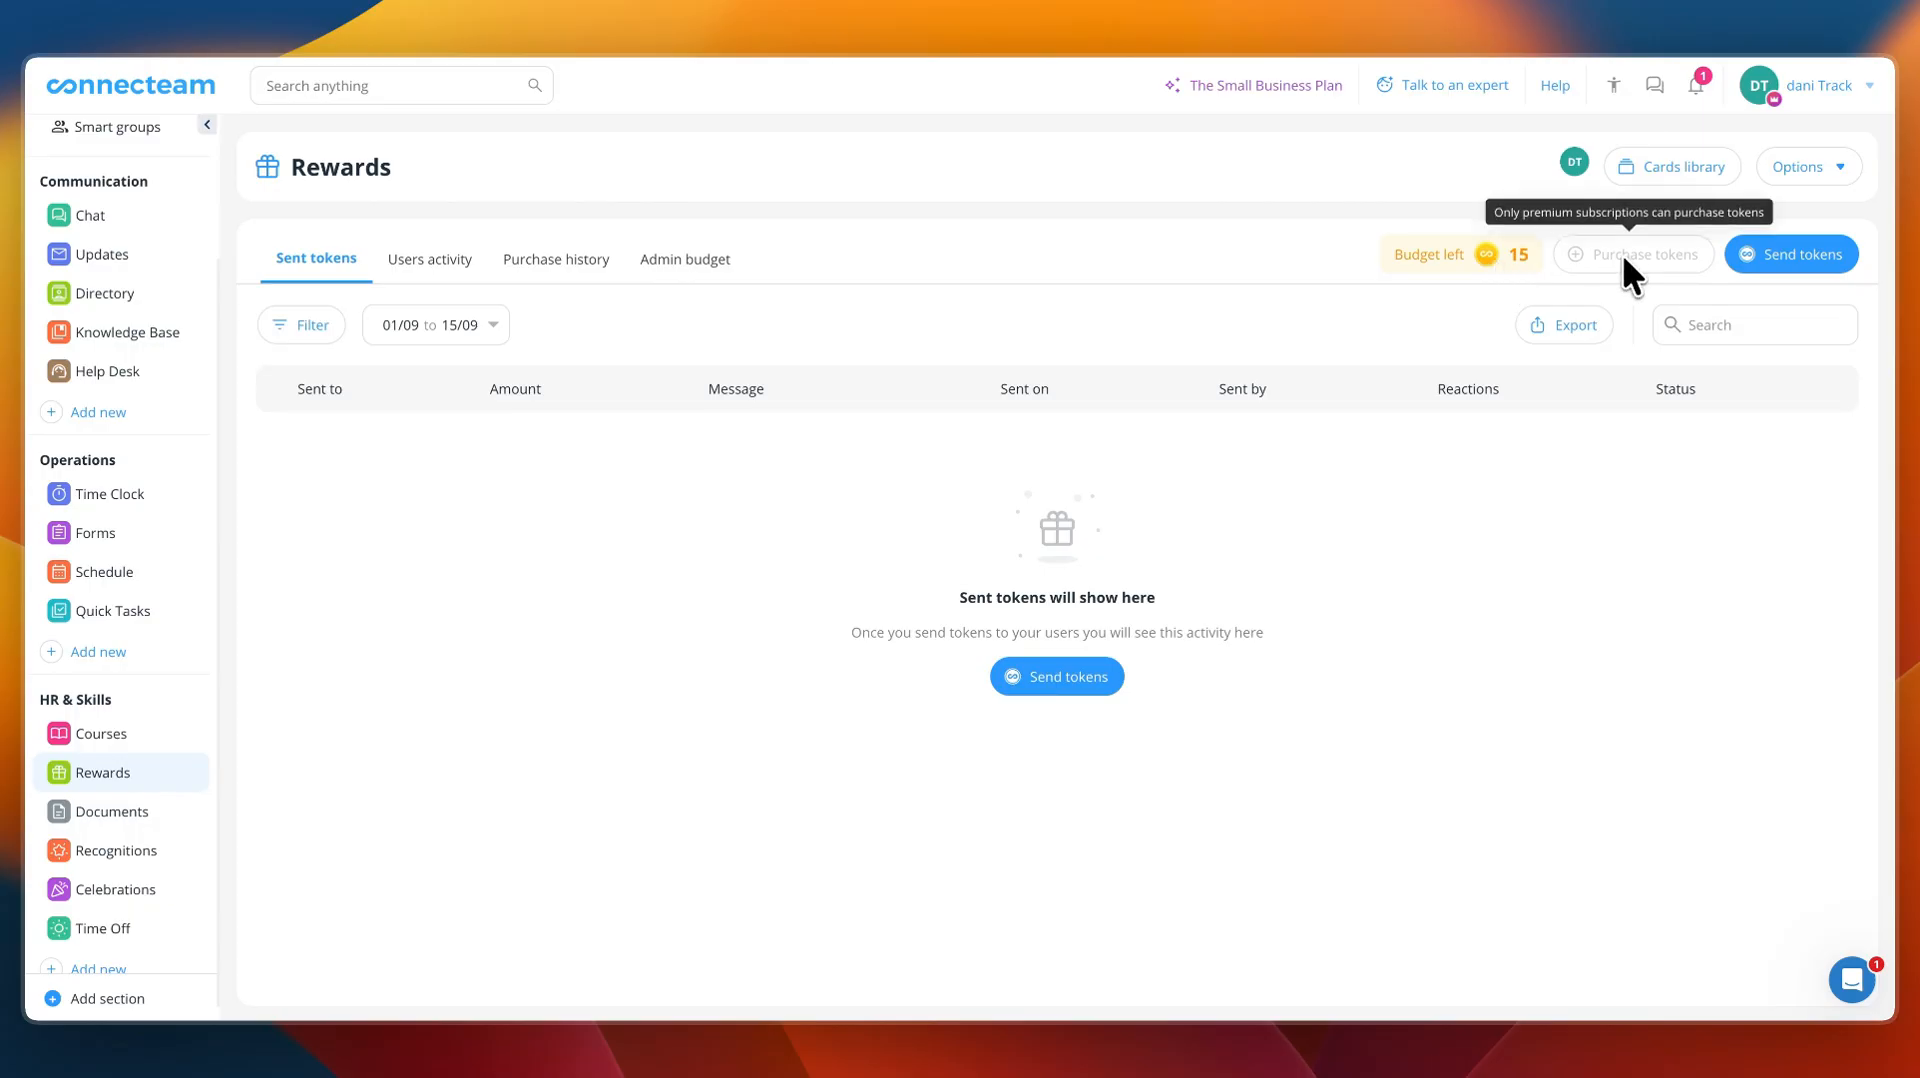
# - Read the introductions to the Documents and Recognitions features in the HR & Skills section
pyautogui.click(132, 808)
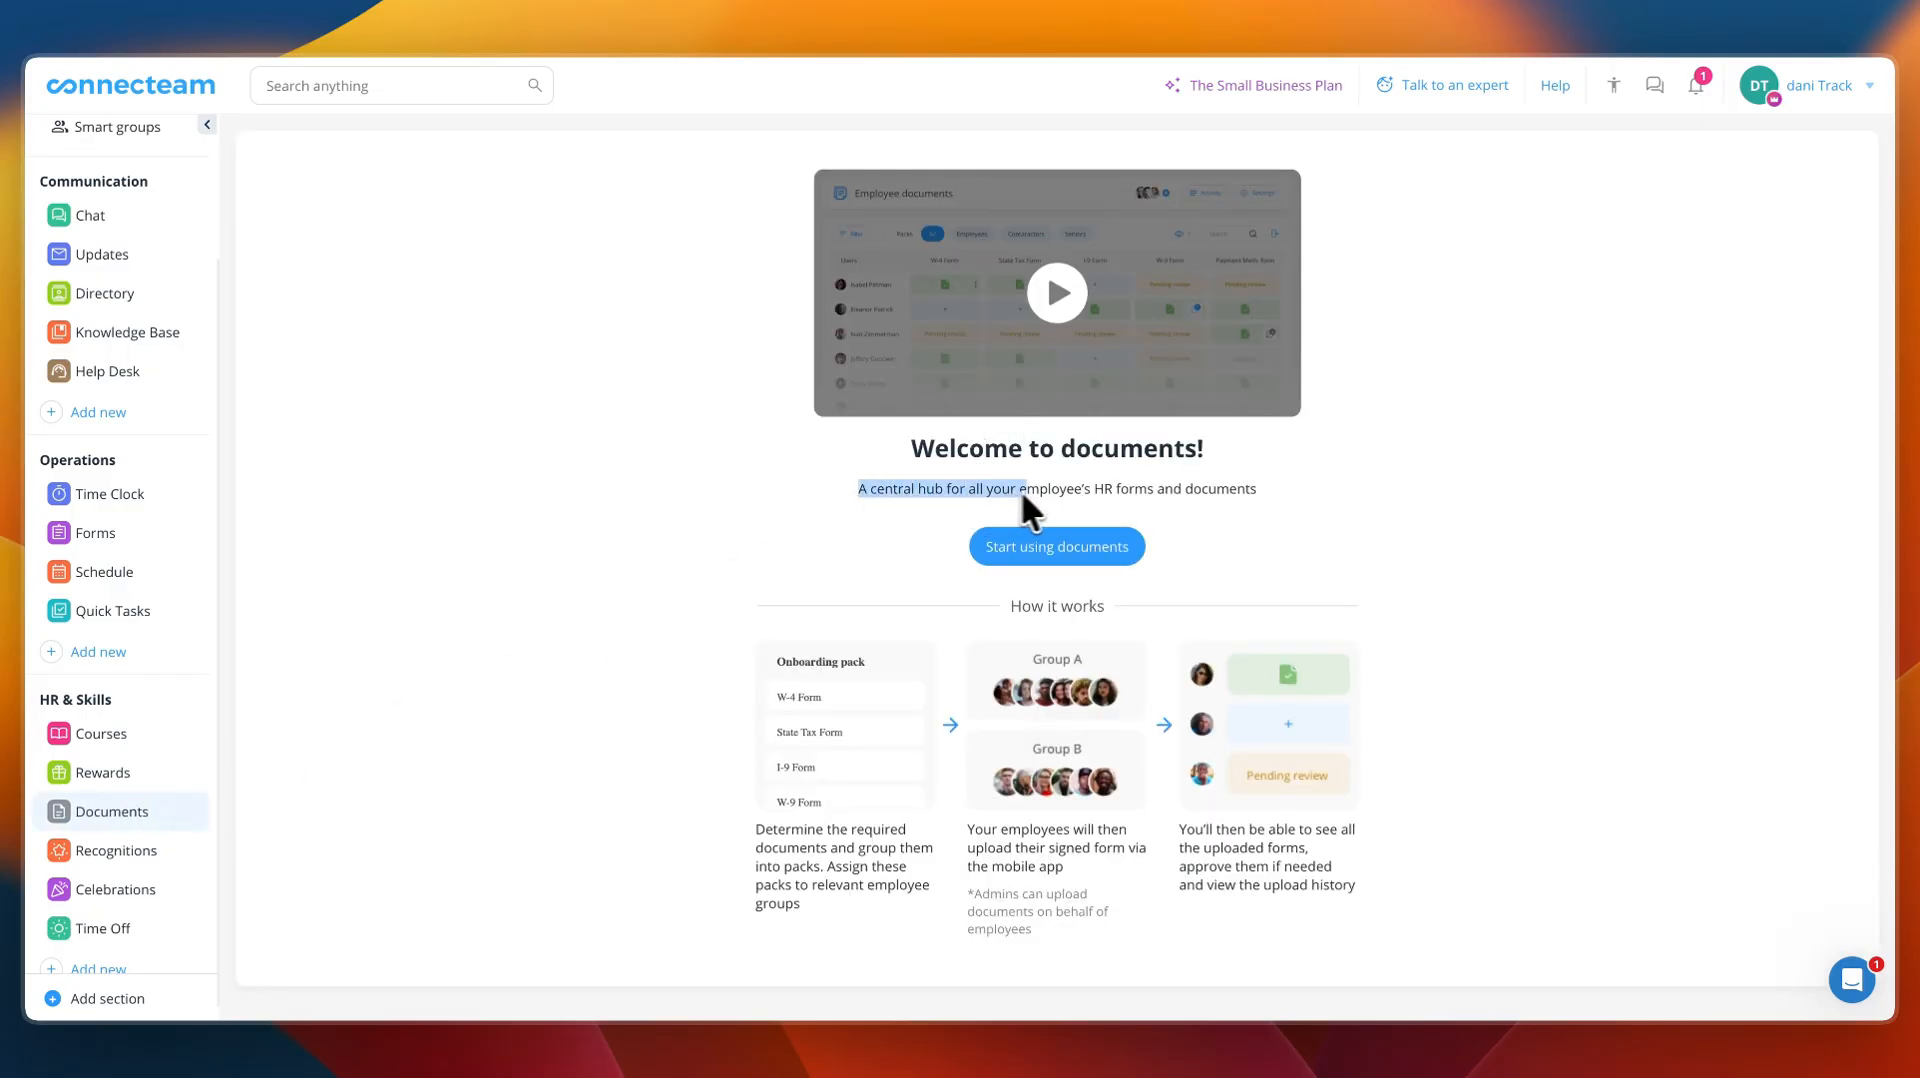
pyautogui.moveTo(1144, 489); pyautogui.dragTo(1322, 494)
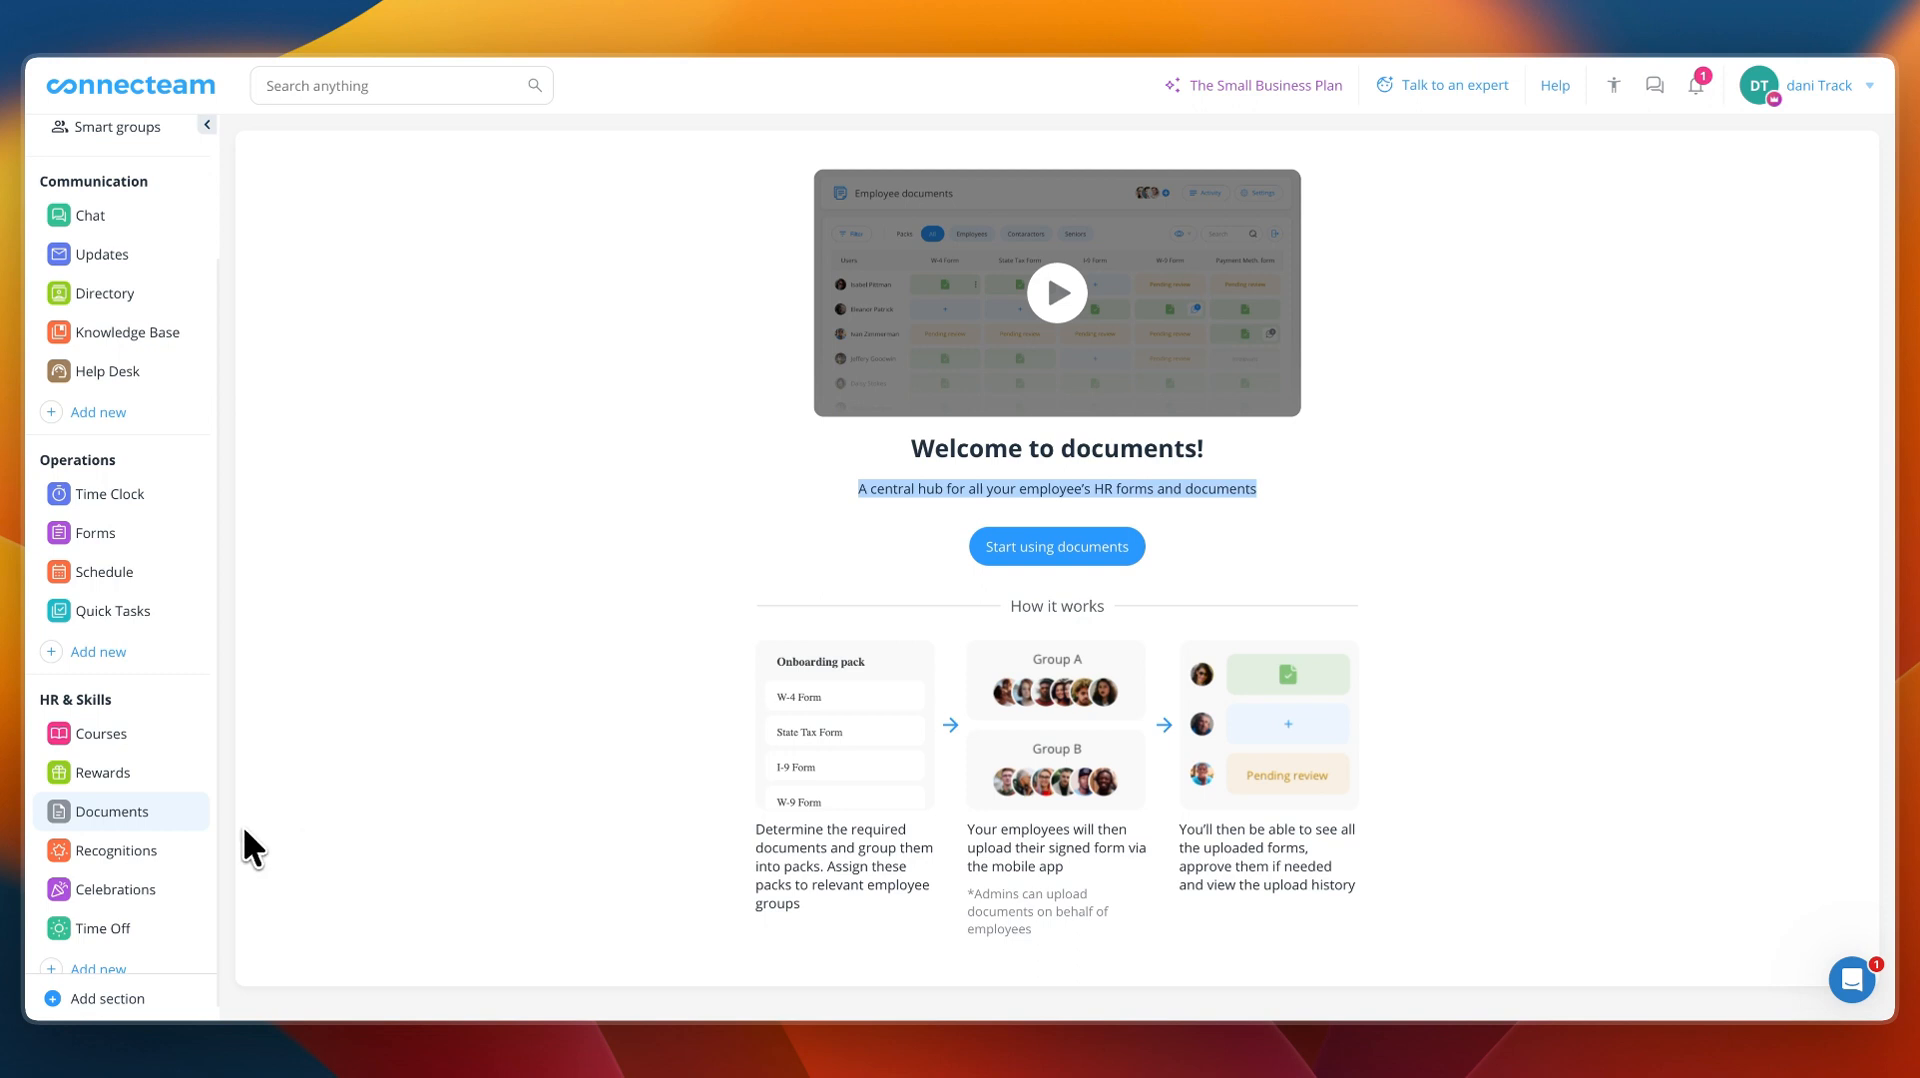
pyautogui.click(118, 848)
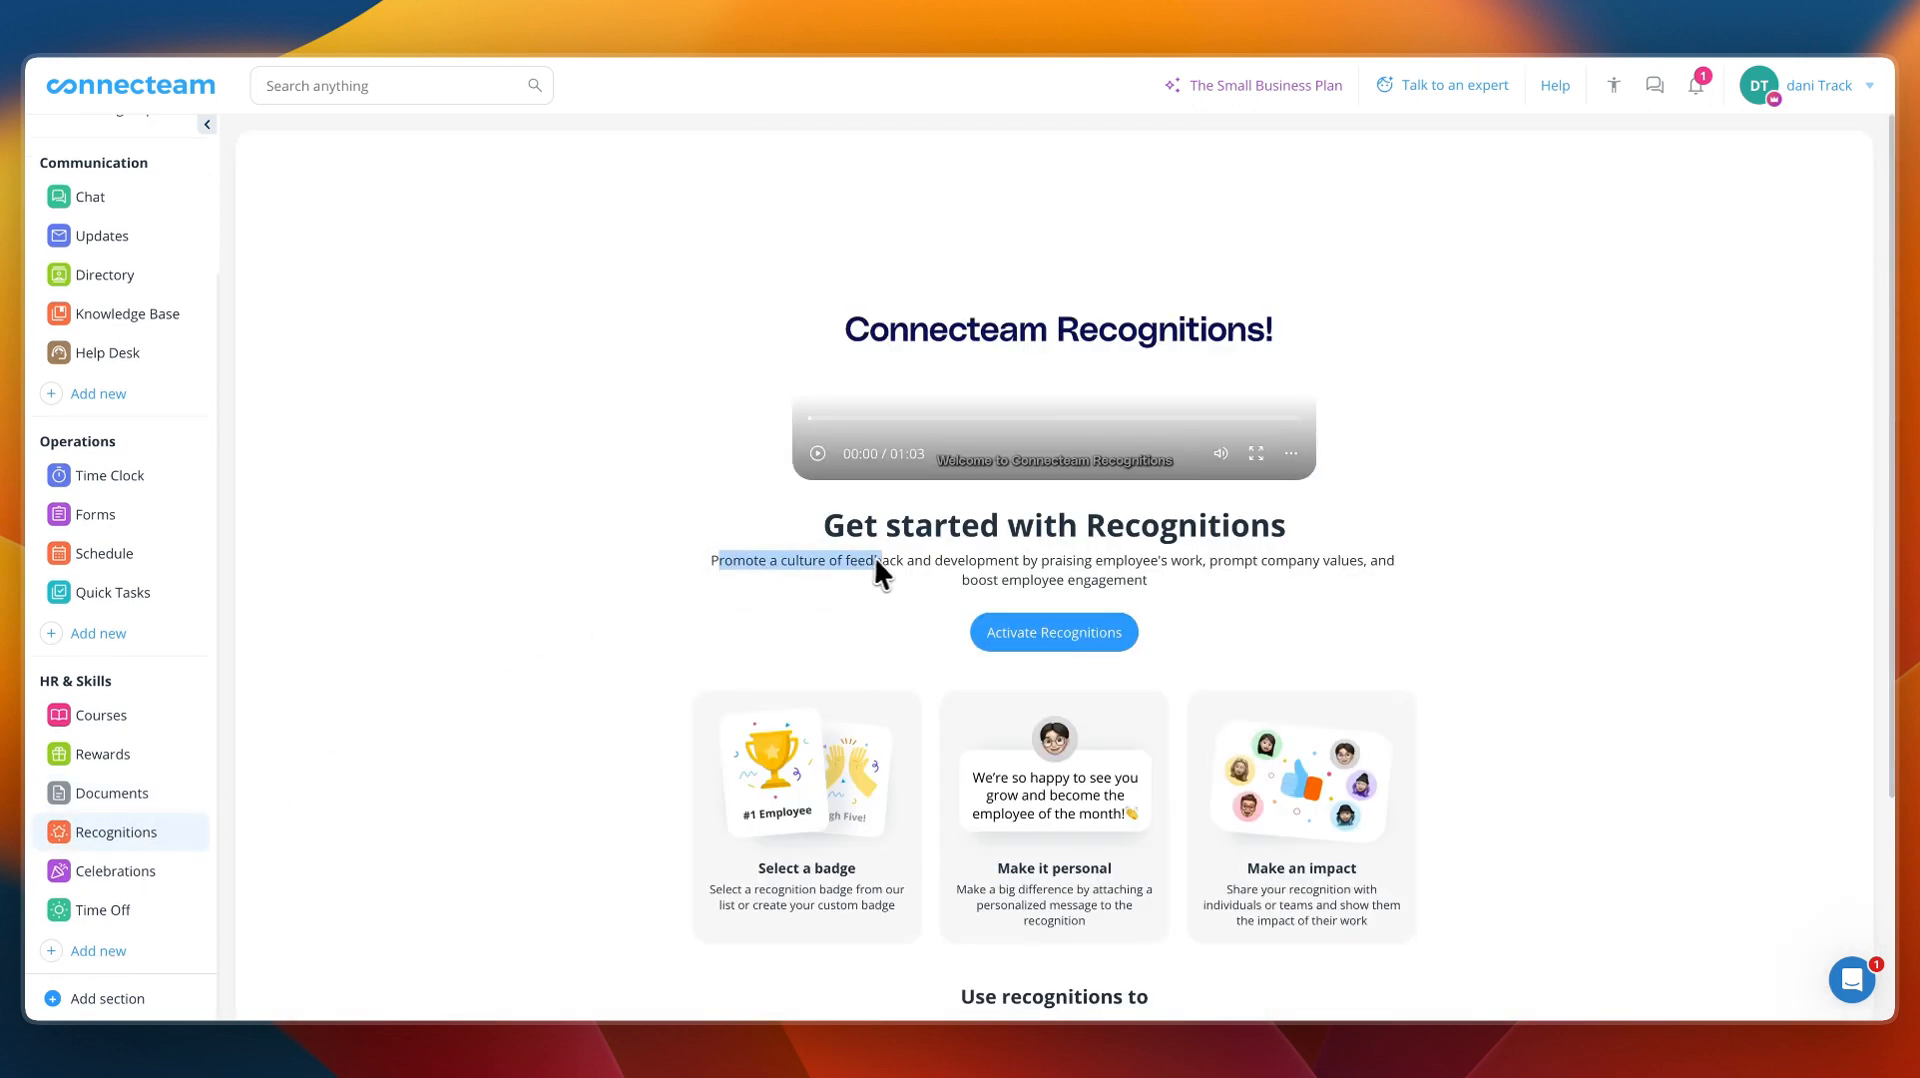
pyautogui.click(1063, 570)
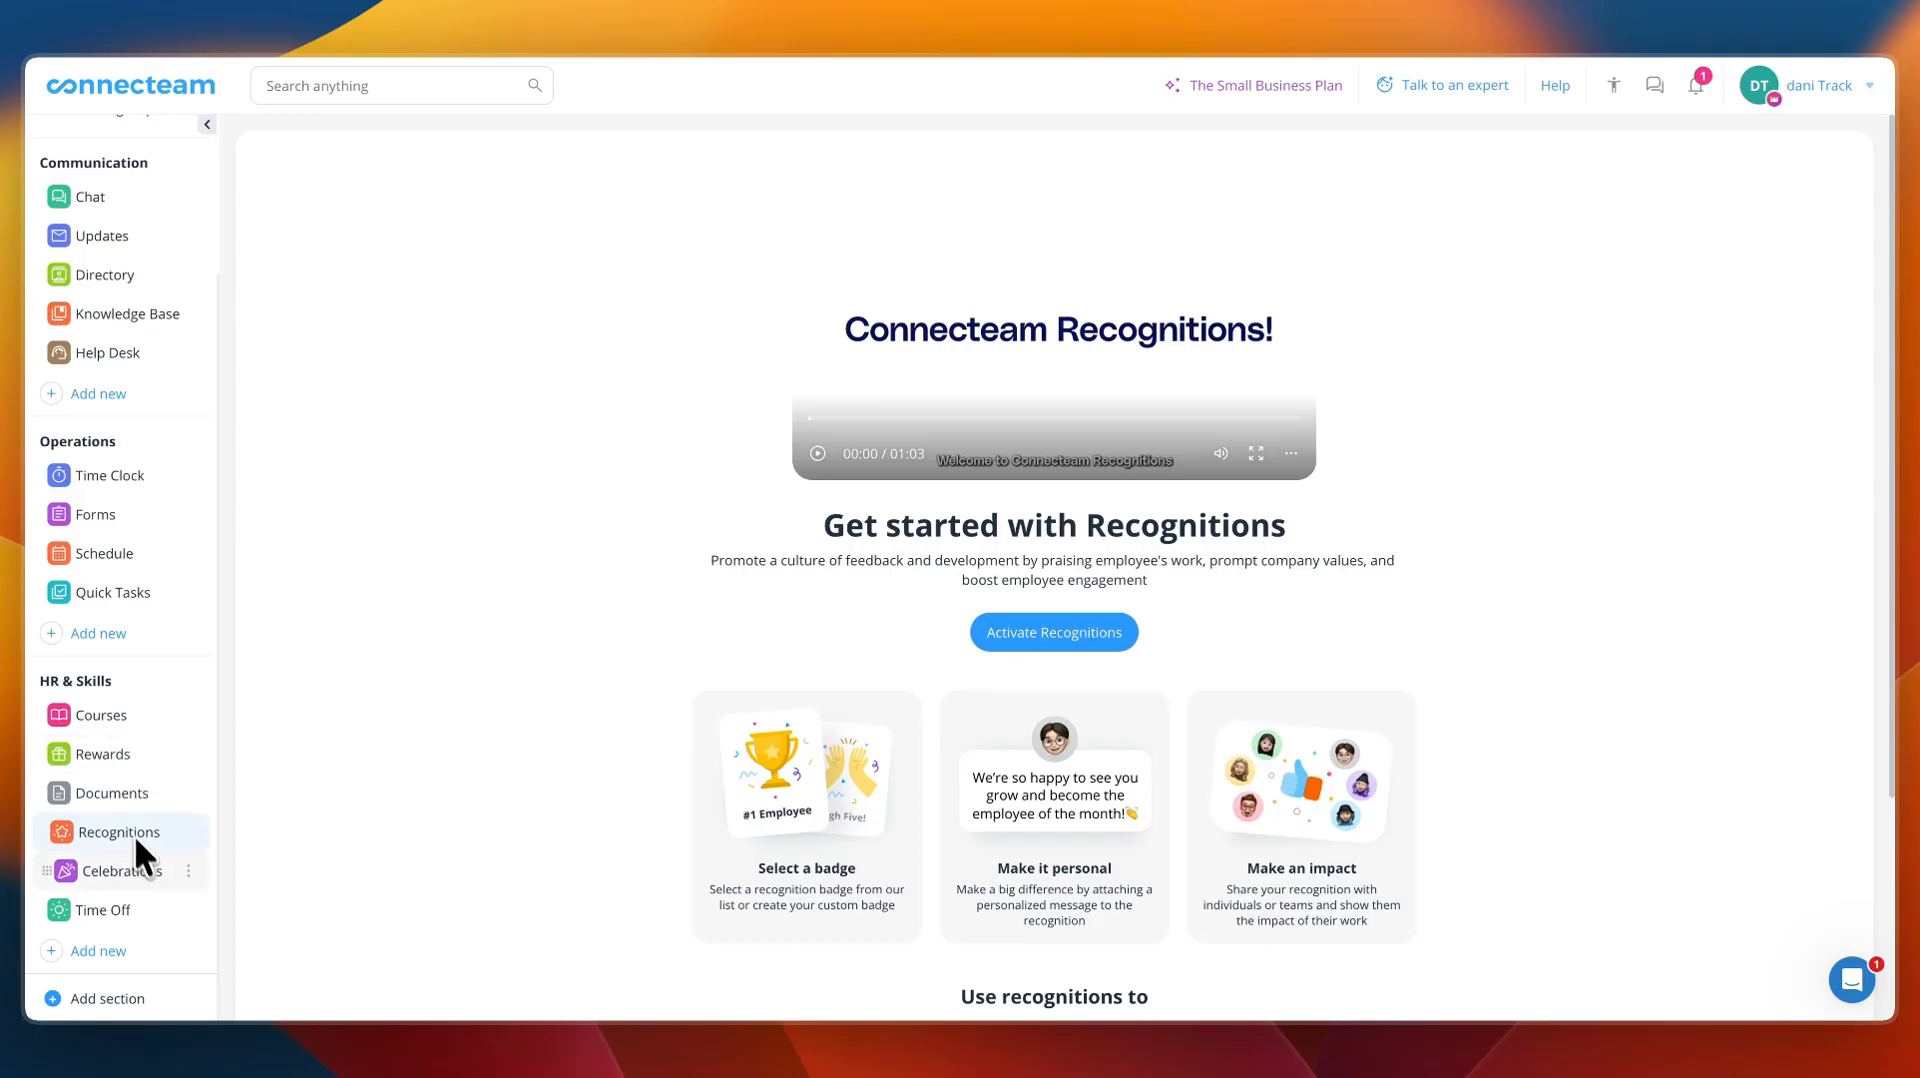
# - Read through the introduction to the Celebrations feature, including its list of suggested uses
pyautogui.click(141, 866)
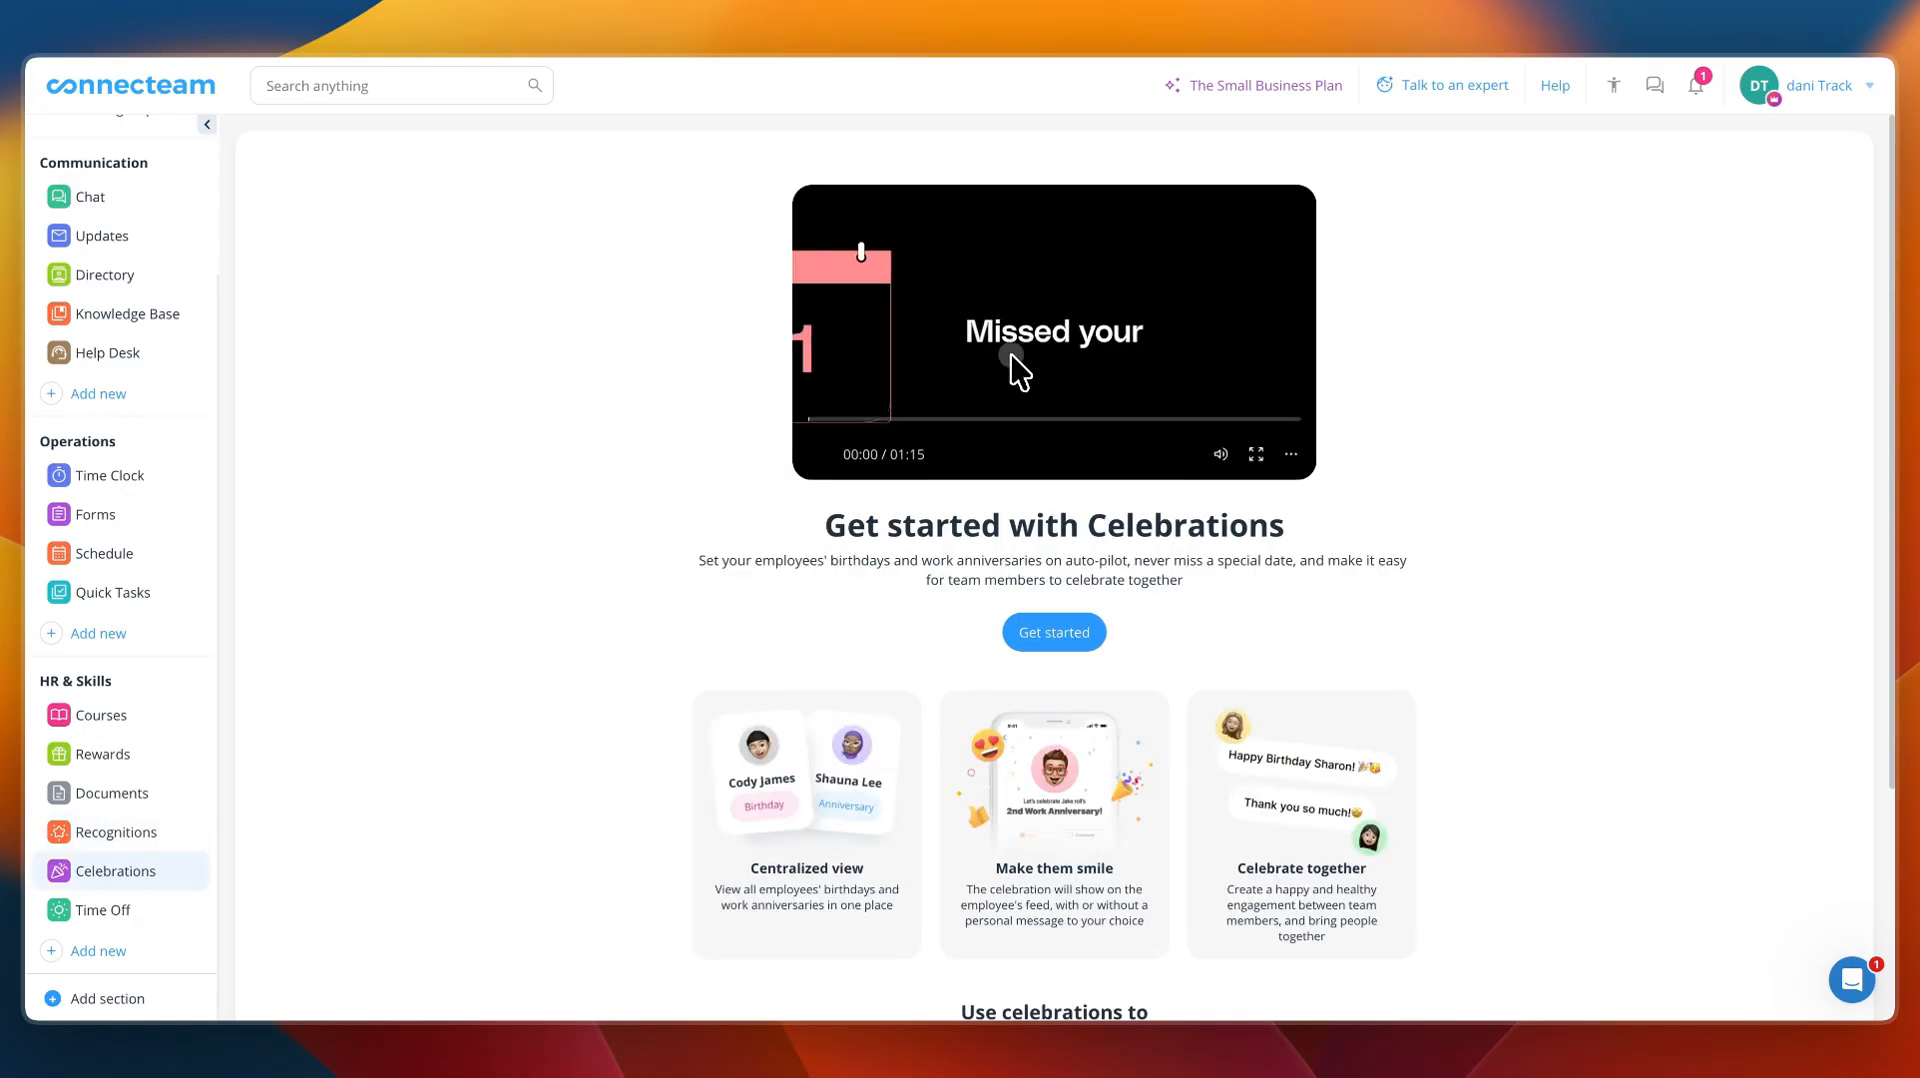
pyautogui.scroll(-1, 840, 560)
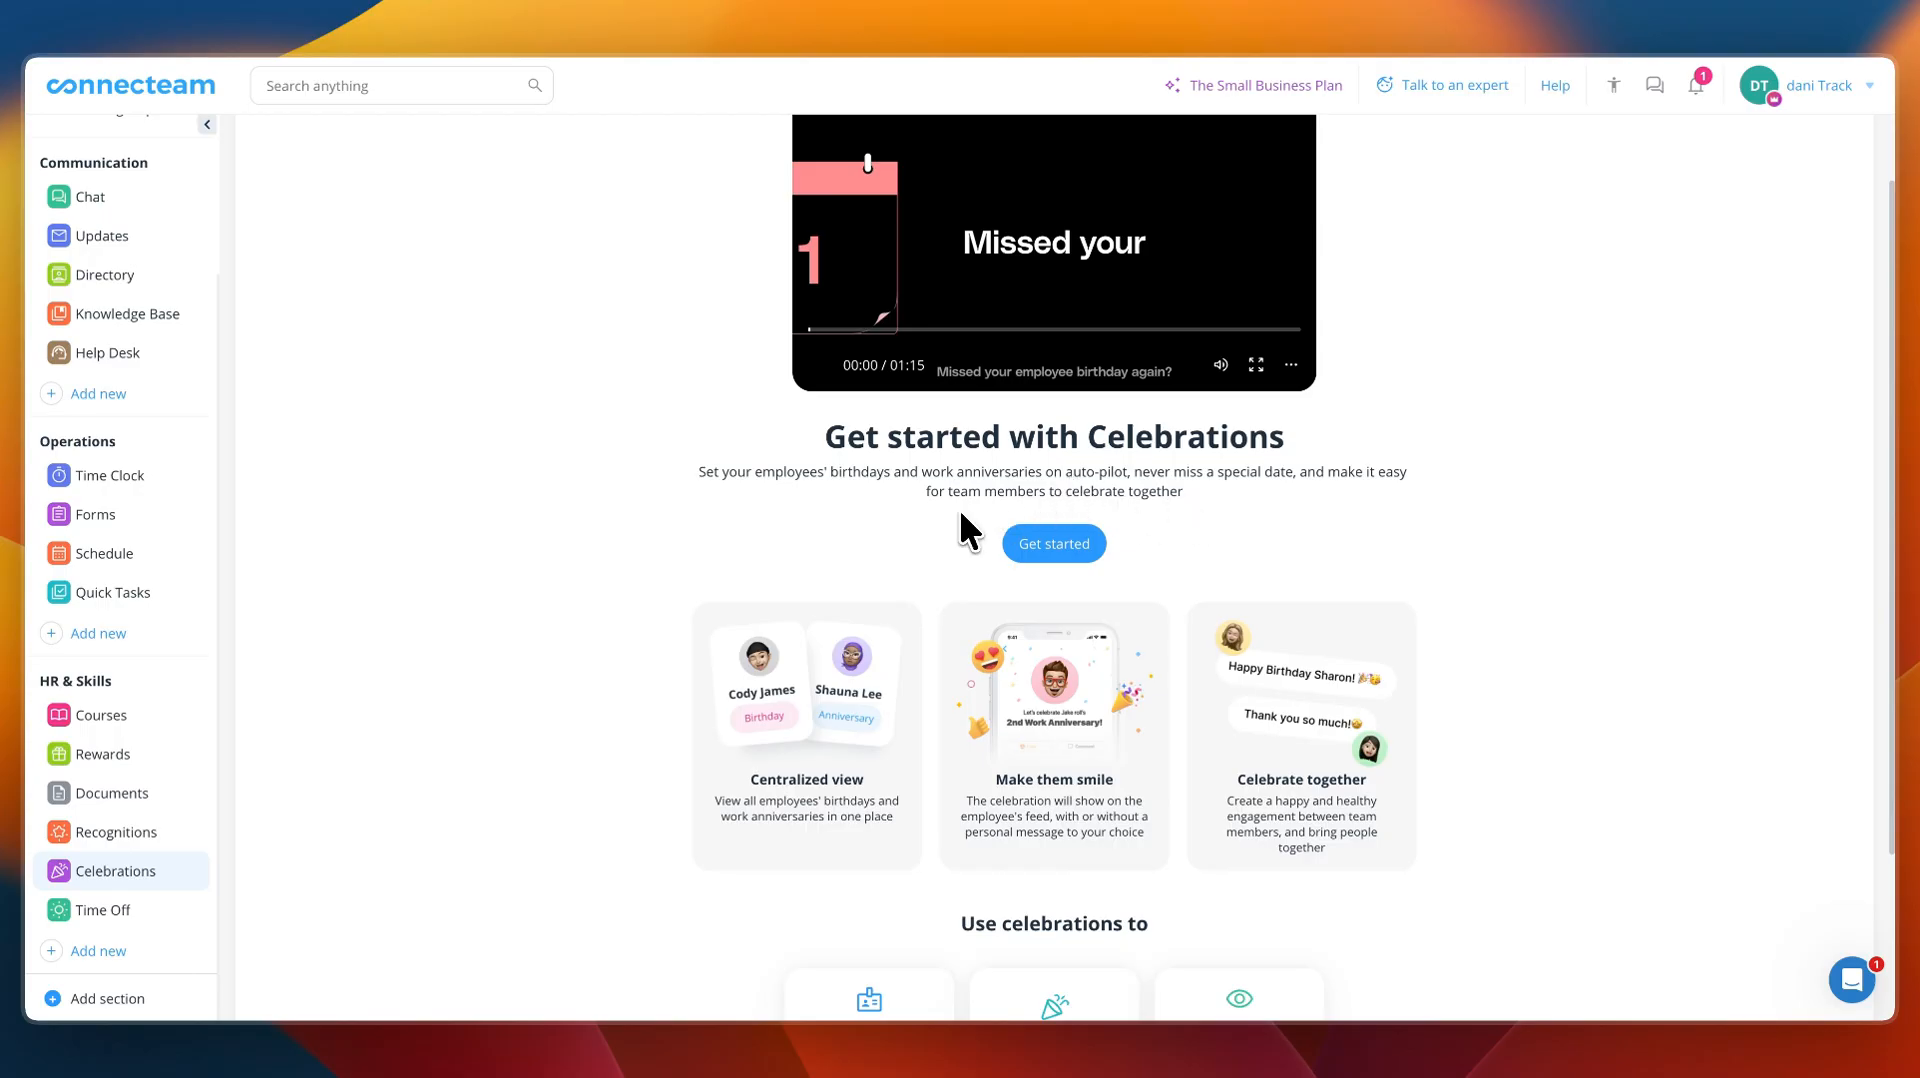
pyautogui.scroll(-3, 600, 600)
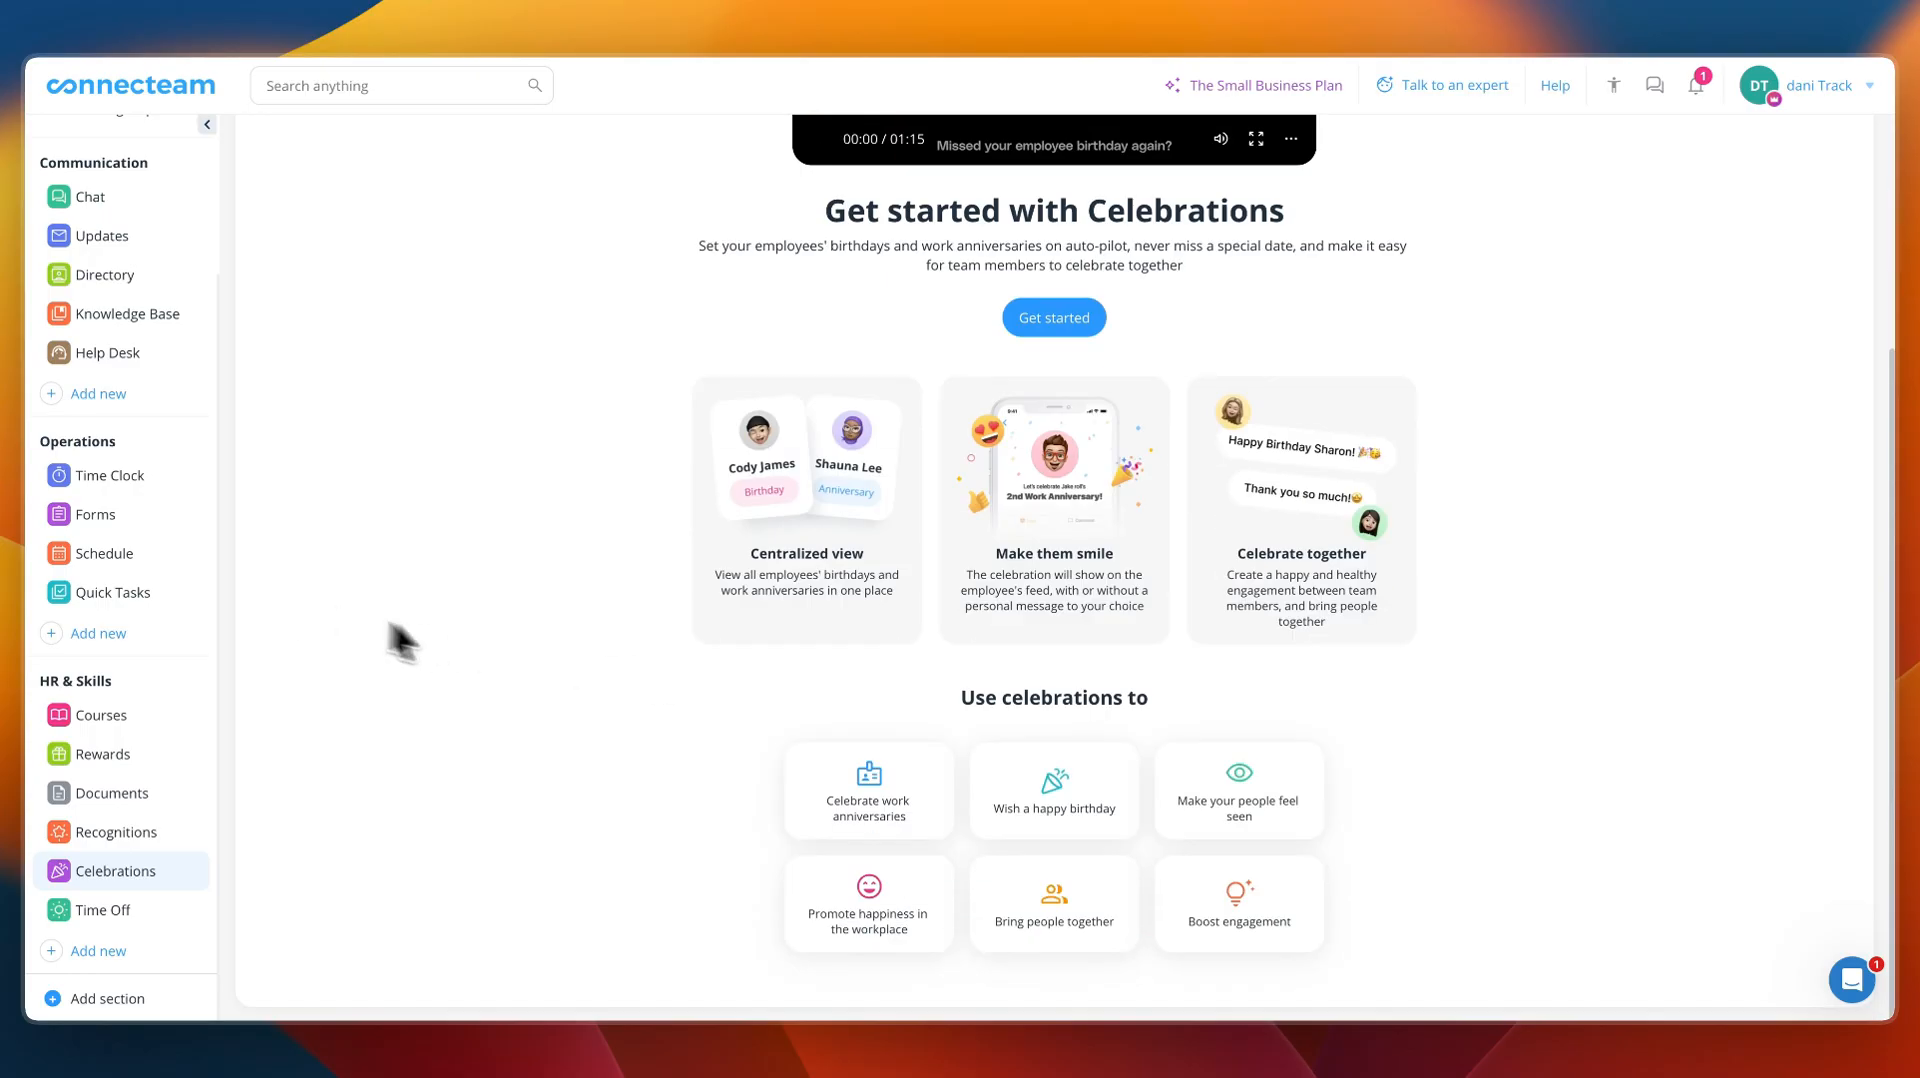
# - Read the introduction to the Time Off feature, then open the Time off management page
pyautogui.scroll(1, 655, 640)
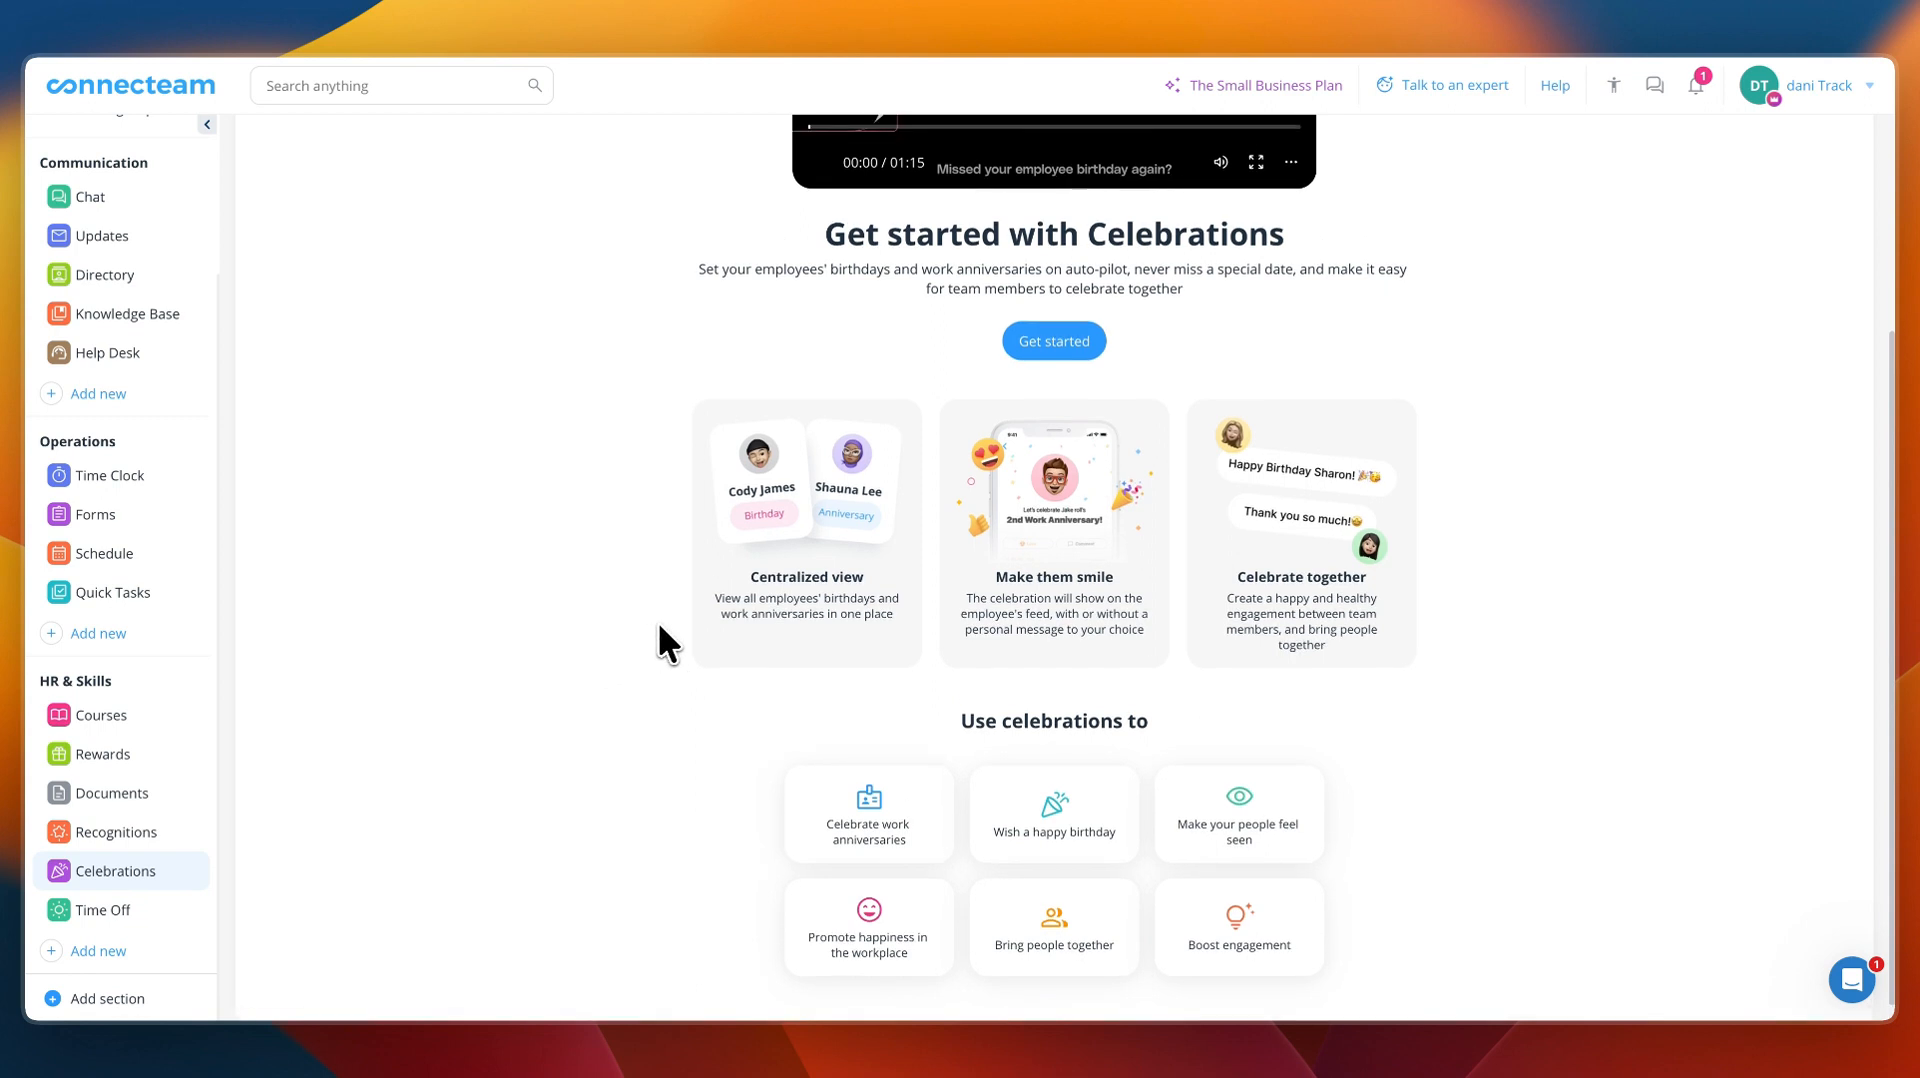
pyautogui.scroll(1, 713, 550)
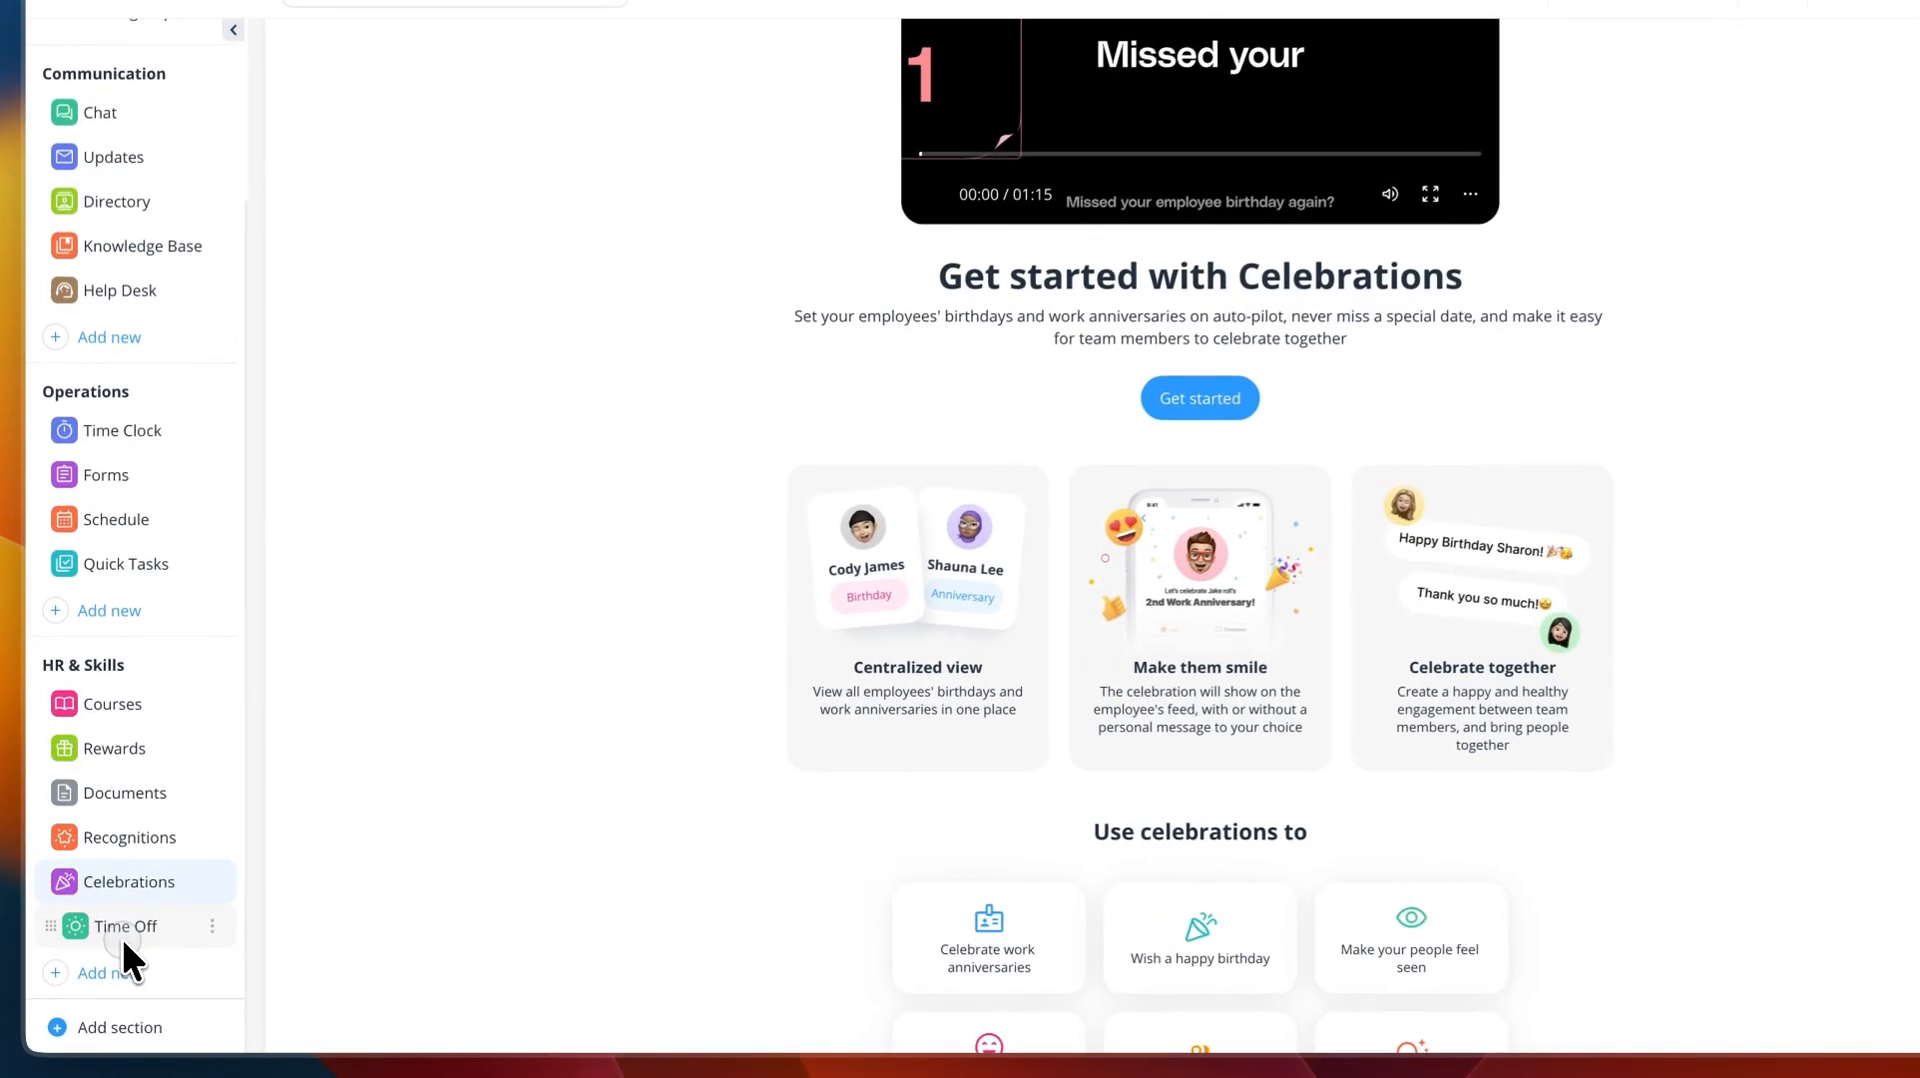
pyautogui.click(110, 909)
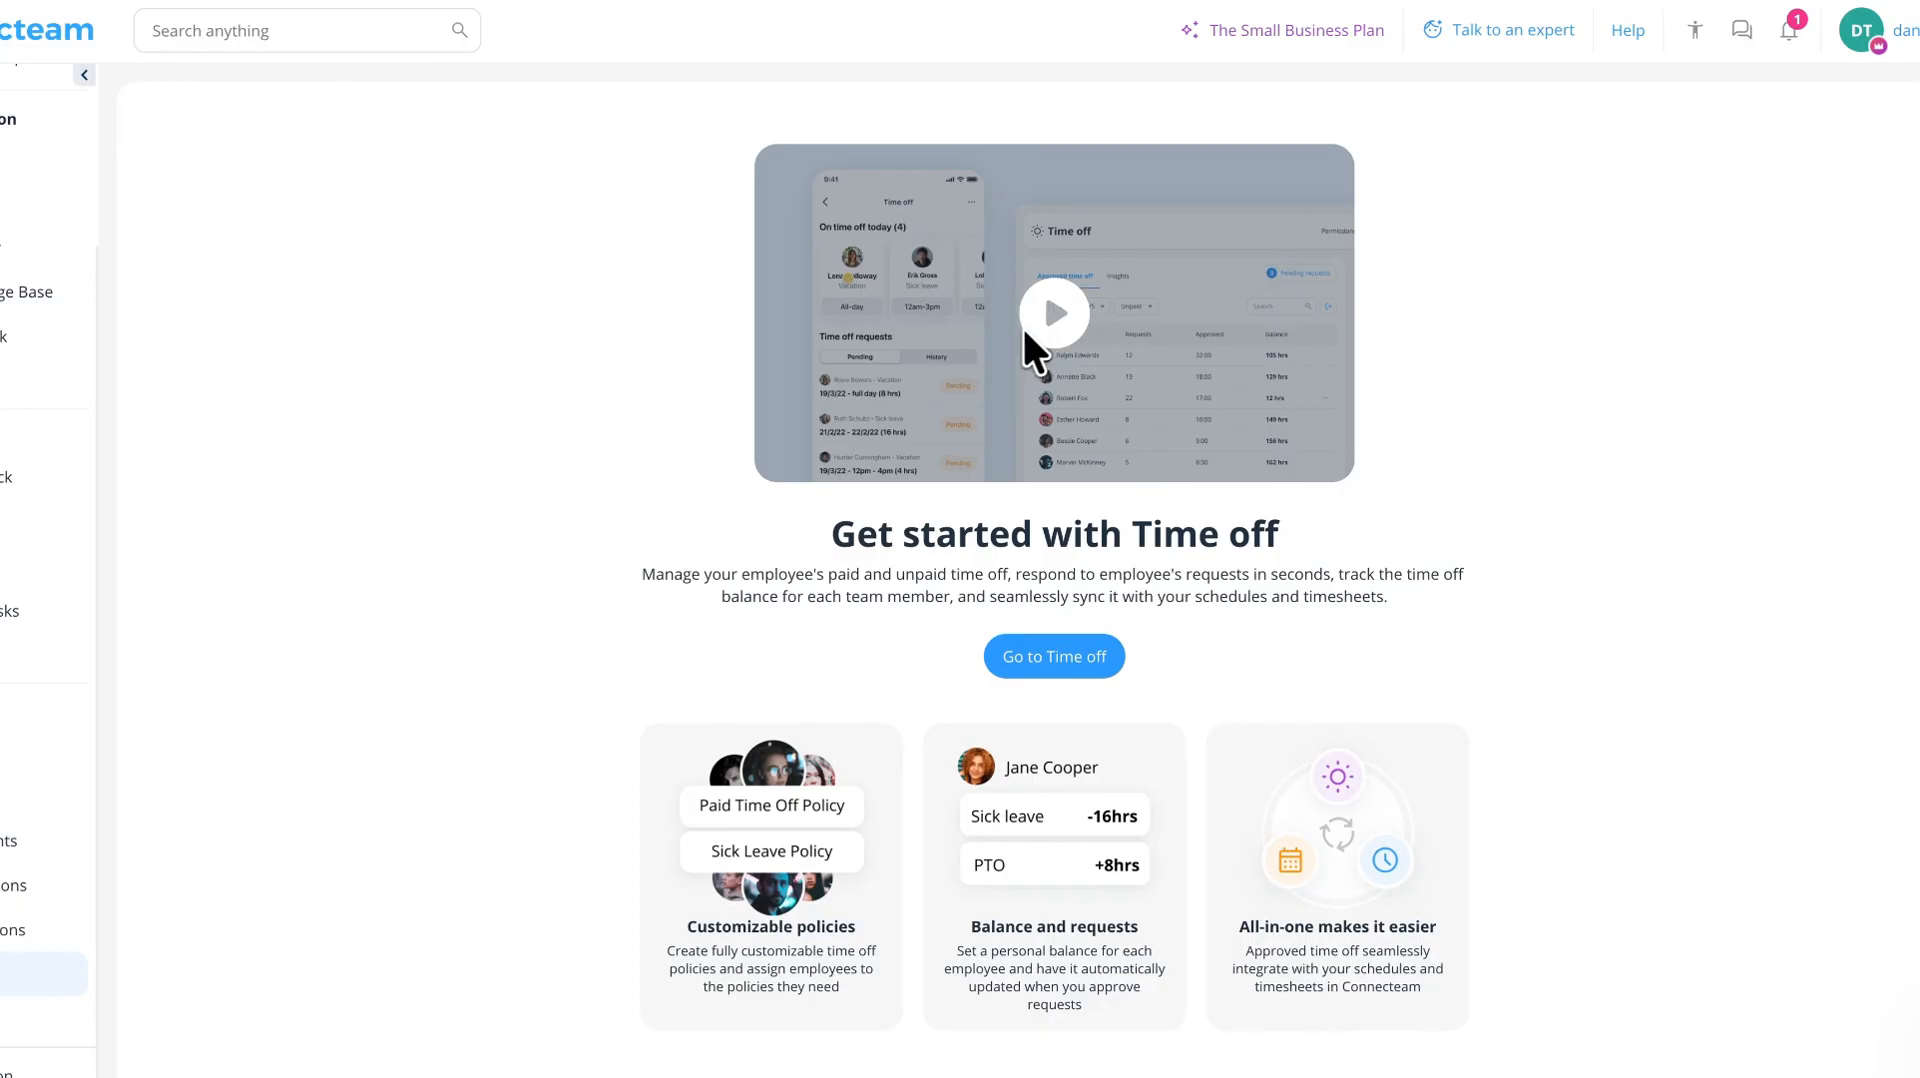
pyautogui.click(1023, 328)
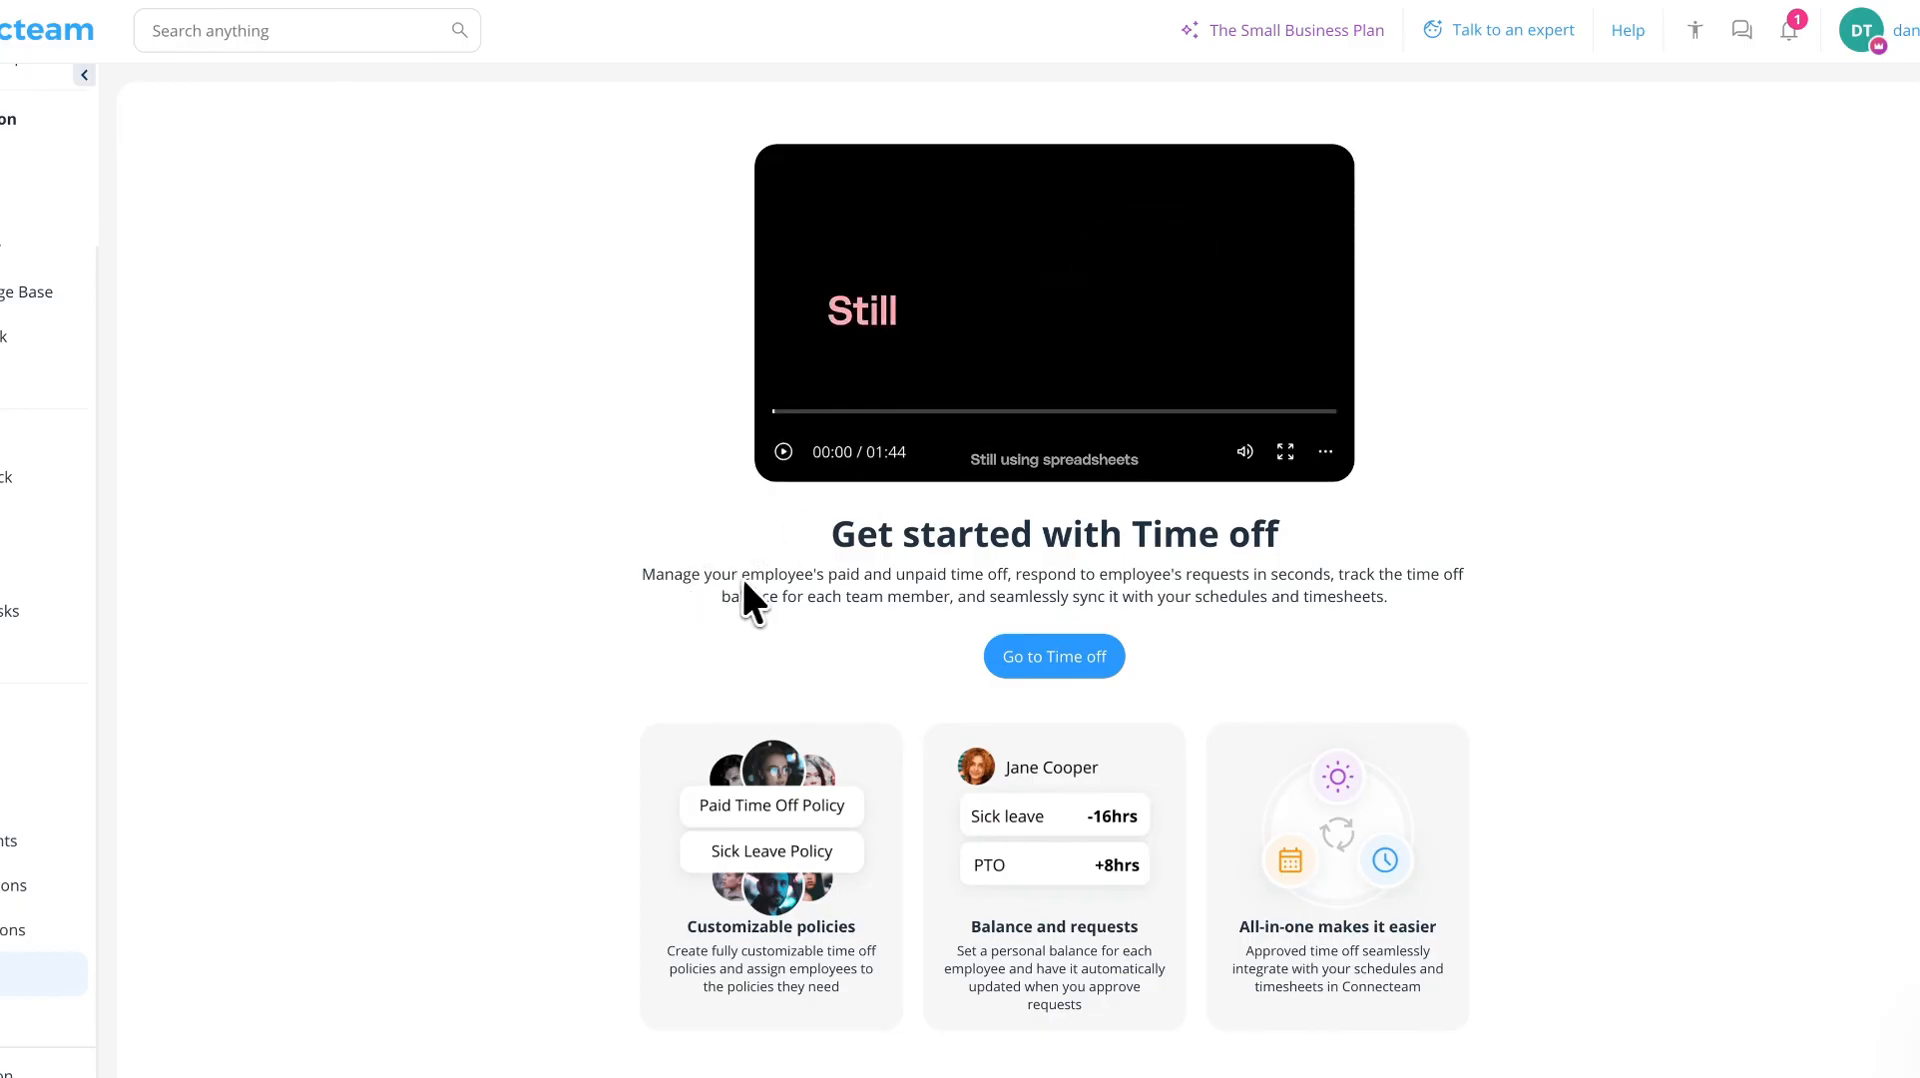
pyautogui.moveTo(746, 578); pyautogui.dragTo(1182, 578)
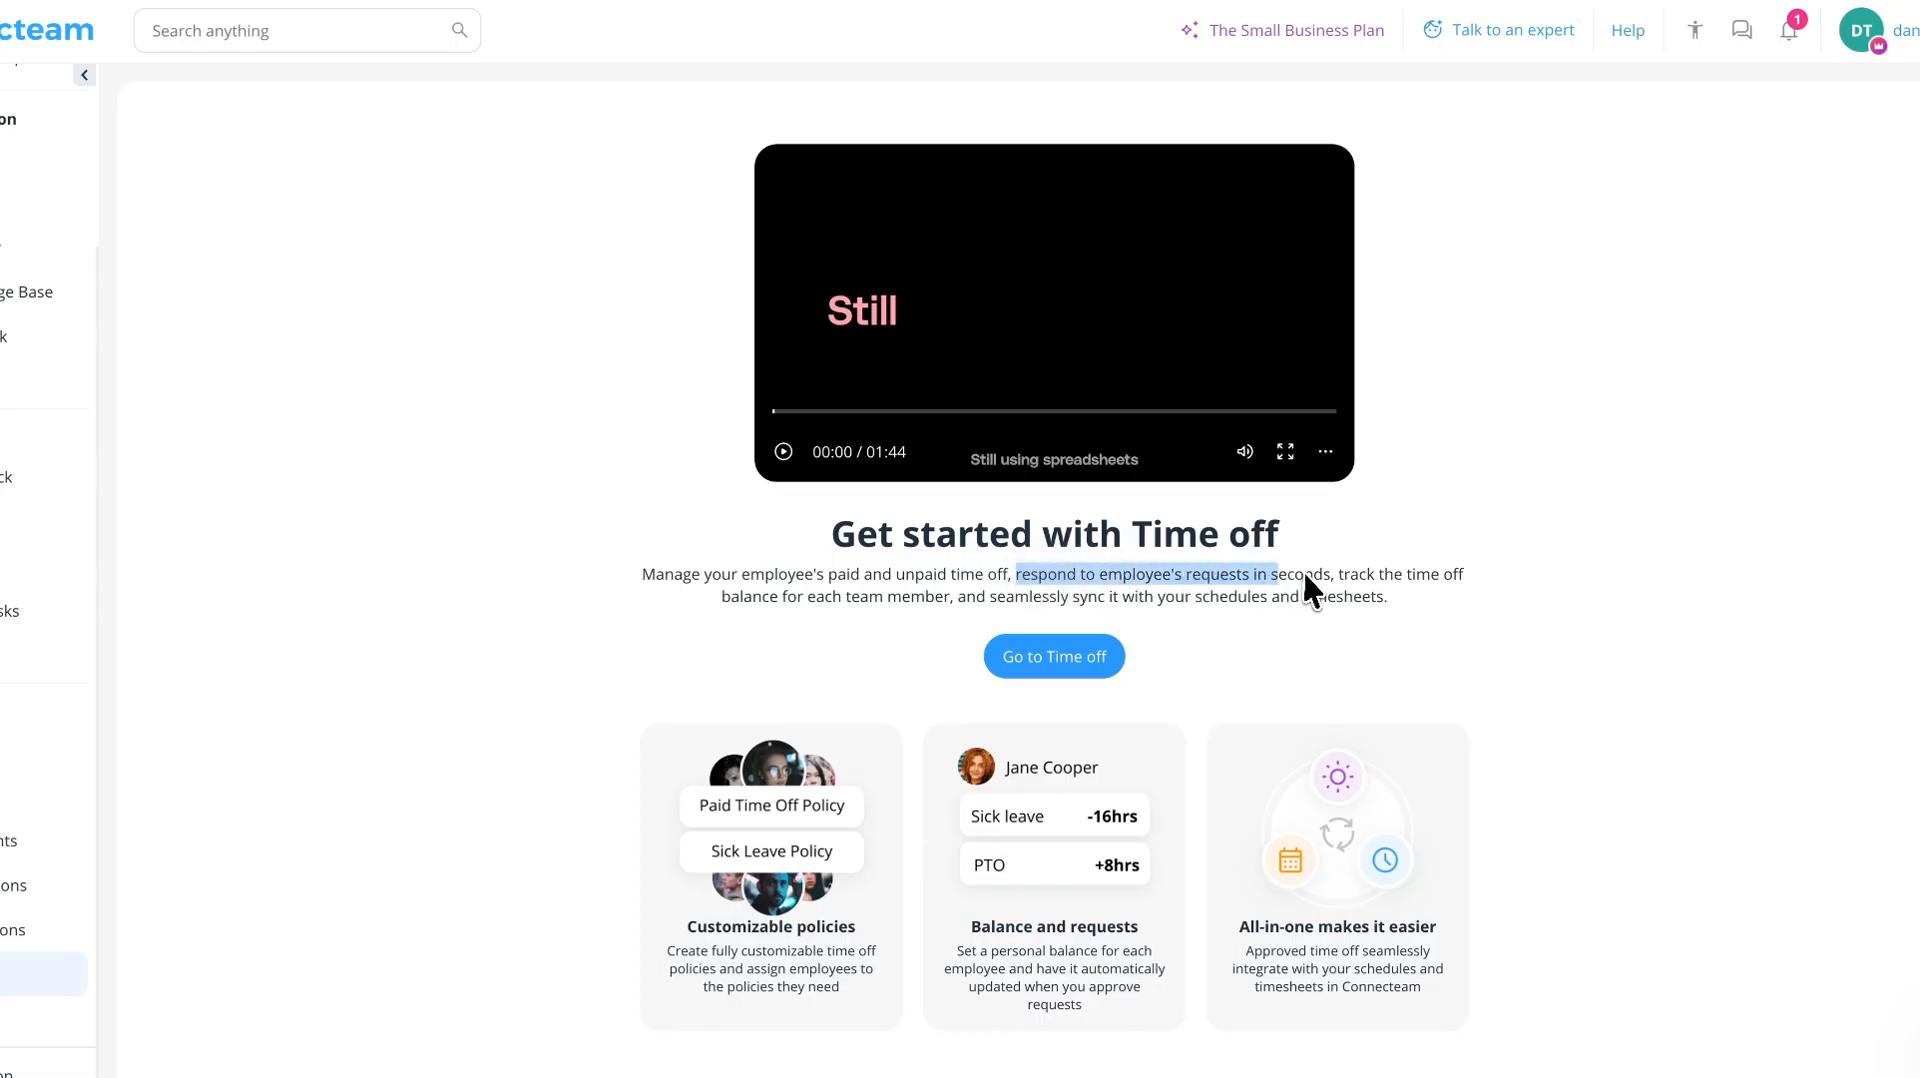
pyautogui.moveTo(1234, 600); pyautogui.dragTo(949, 598)
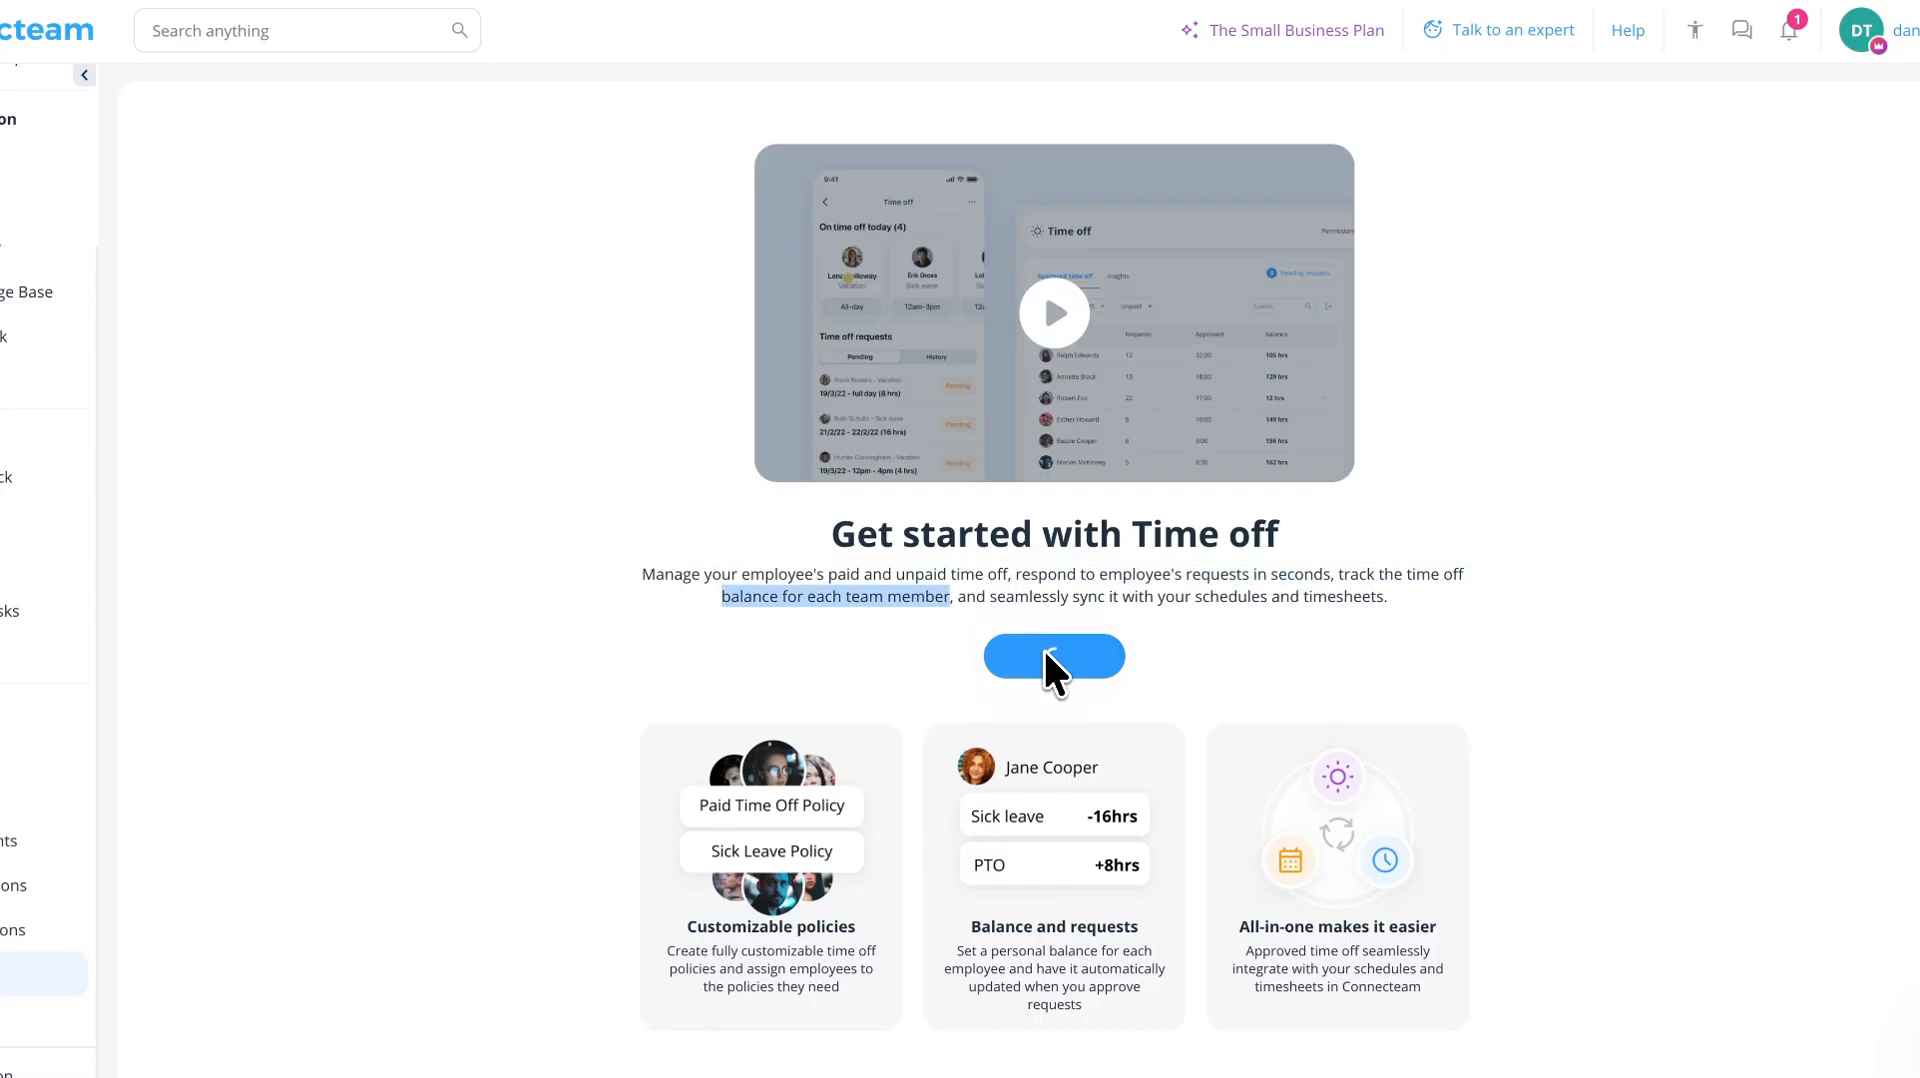
pyautogui.click(1041, 646)
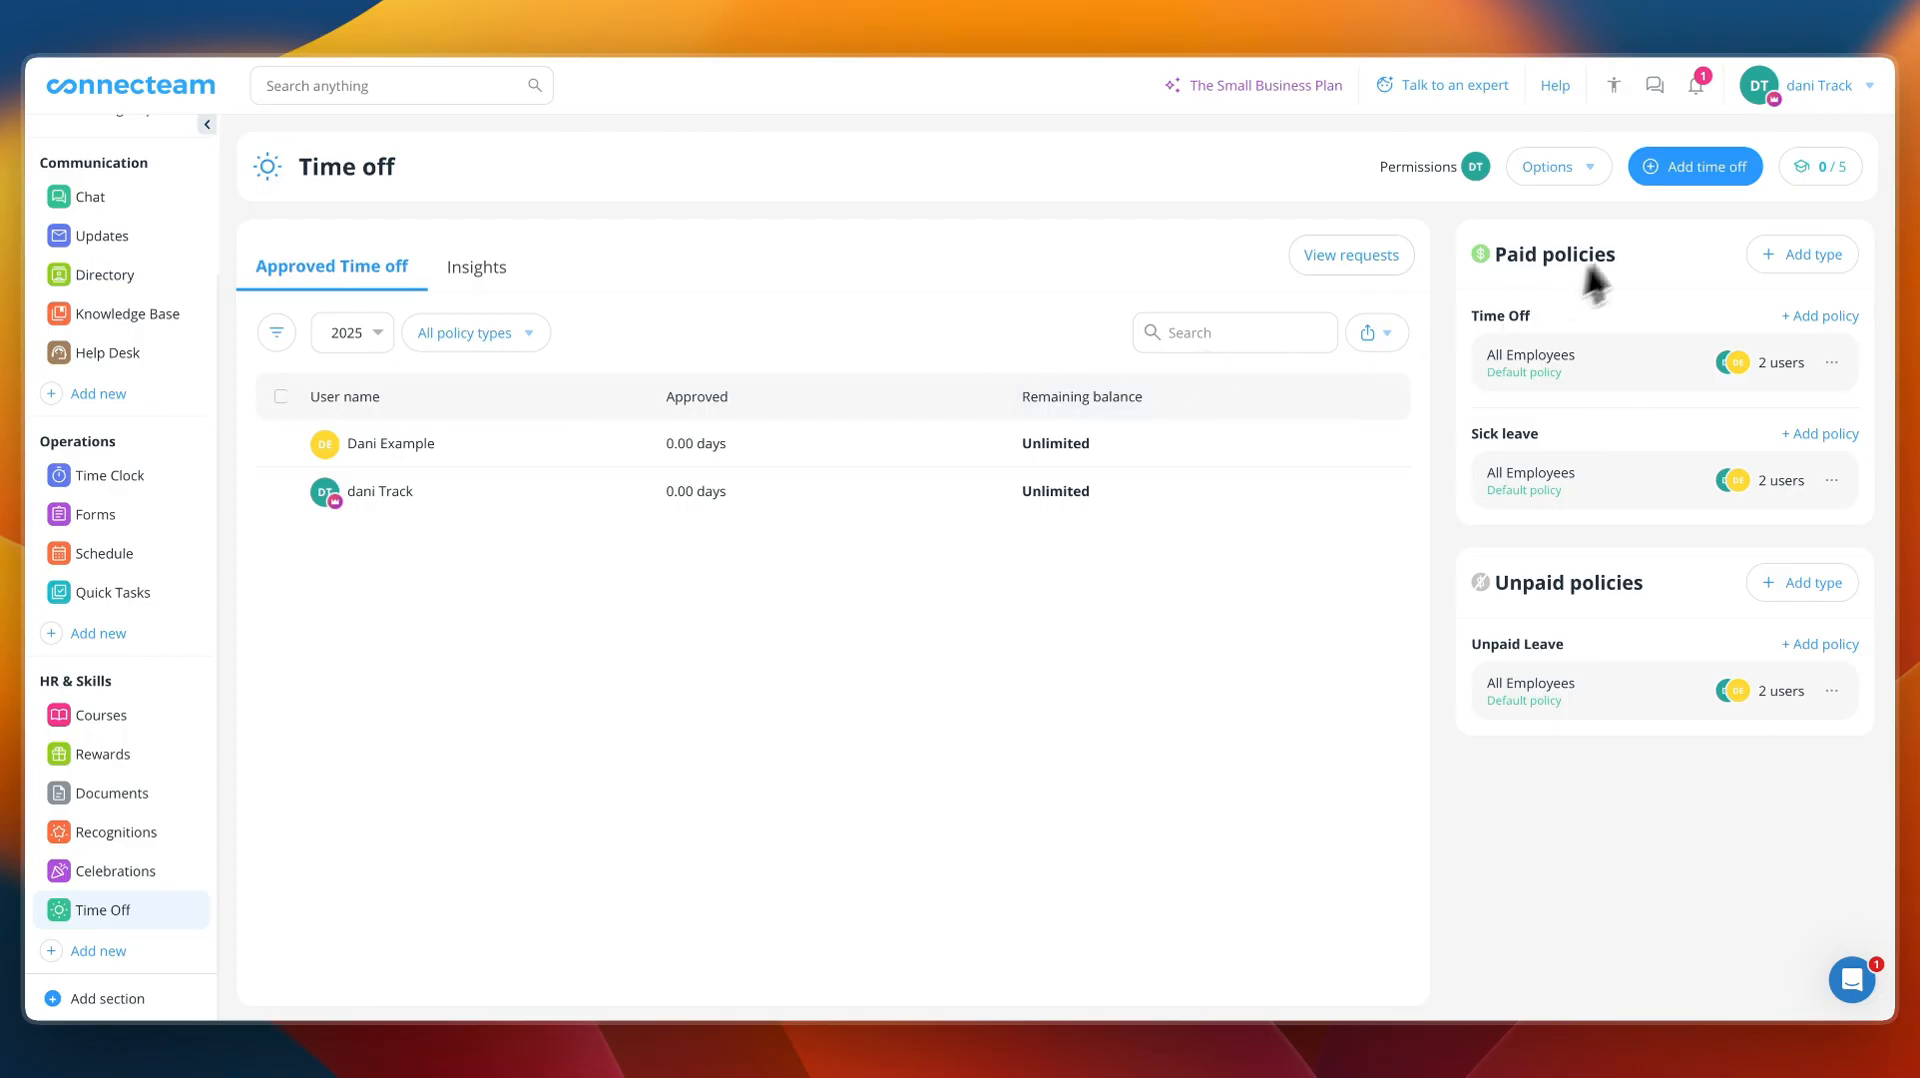
# - Add an all-day sick leave for the sample employee on September 17, 2025, using the Time Clock
pyautogui.click(1695, 166)
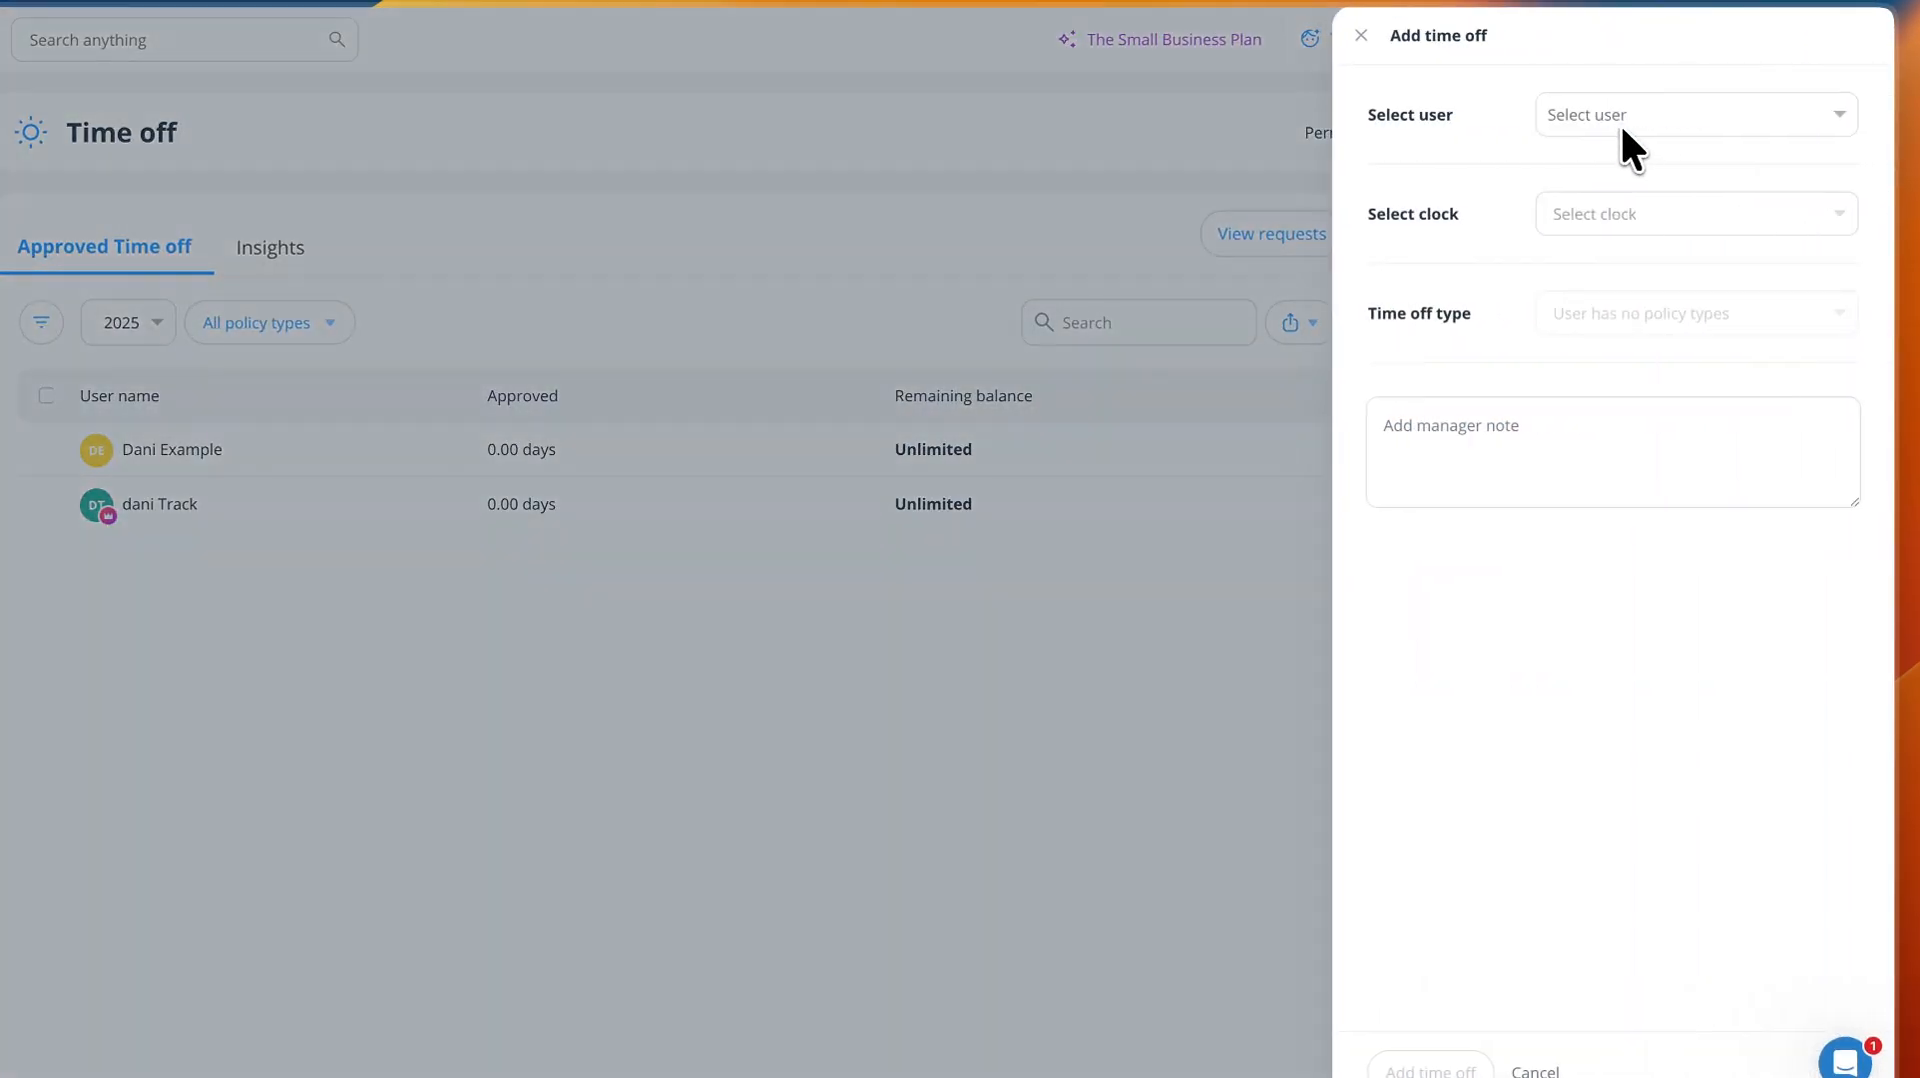
pyautogui.click(1620, 123)
pyautogui.click(1631, 172)
pyautogui.click(1608, 213)
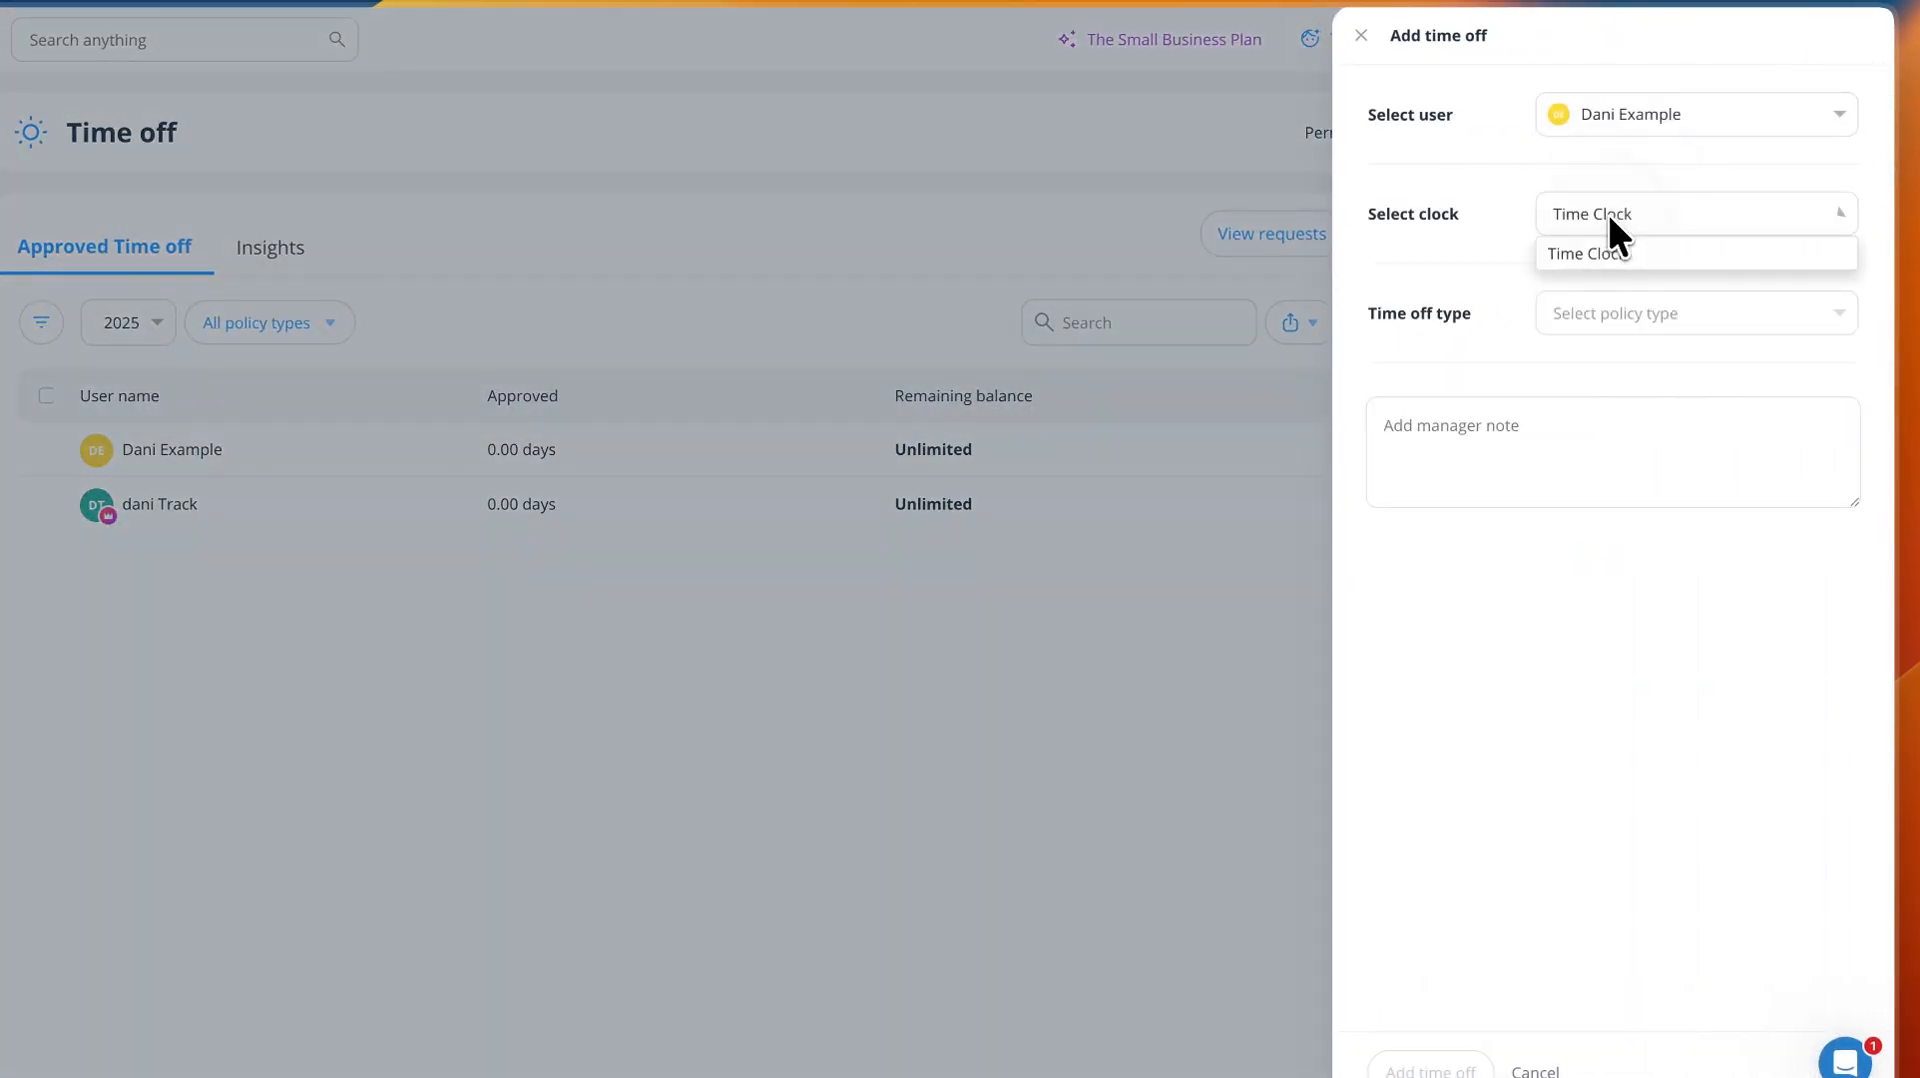
pyautogui.click(1615, 249)
pyautogui.click(1636, 320)
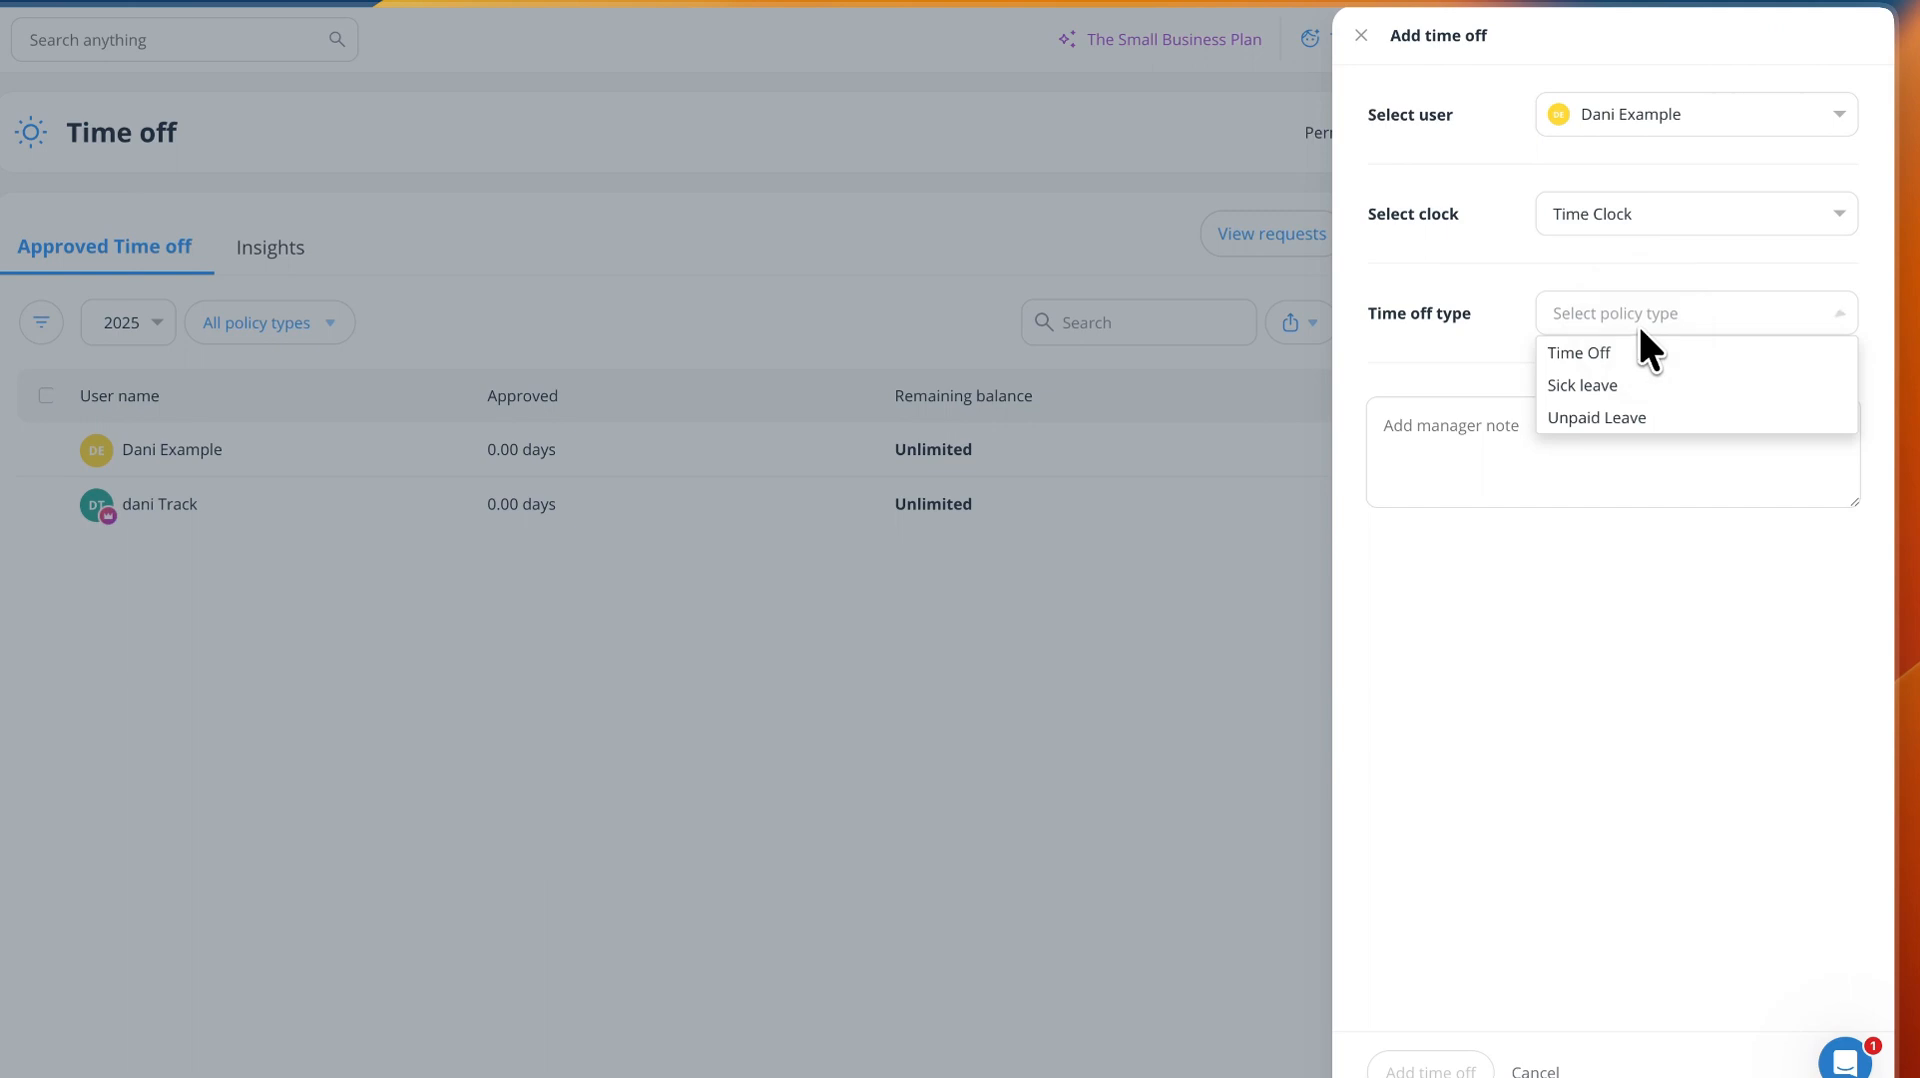
pyautogui.click(1620, 386)
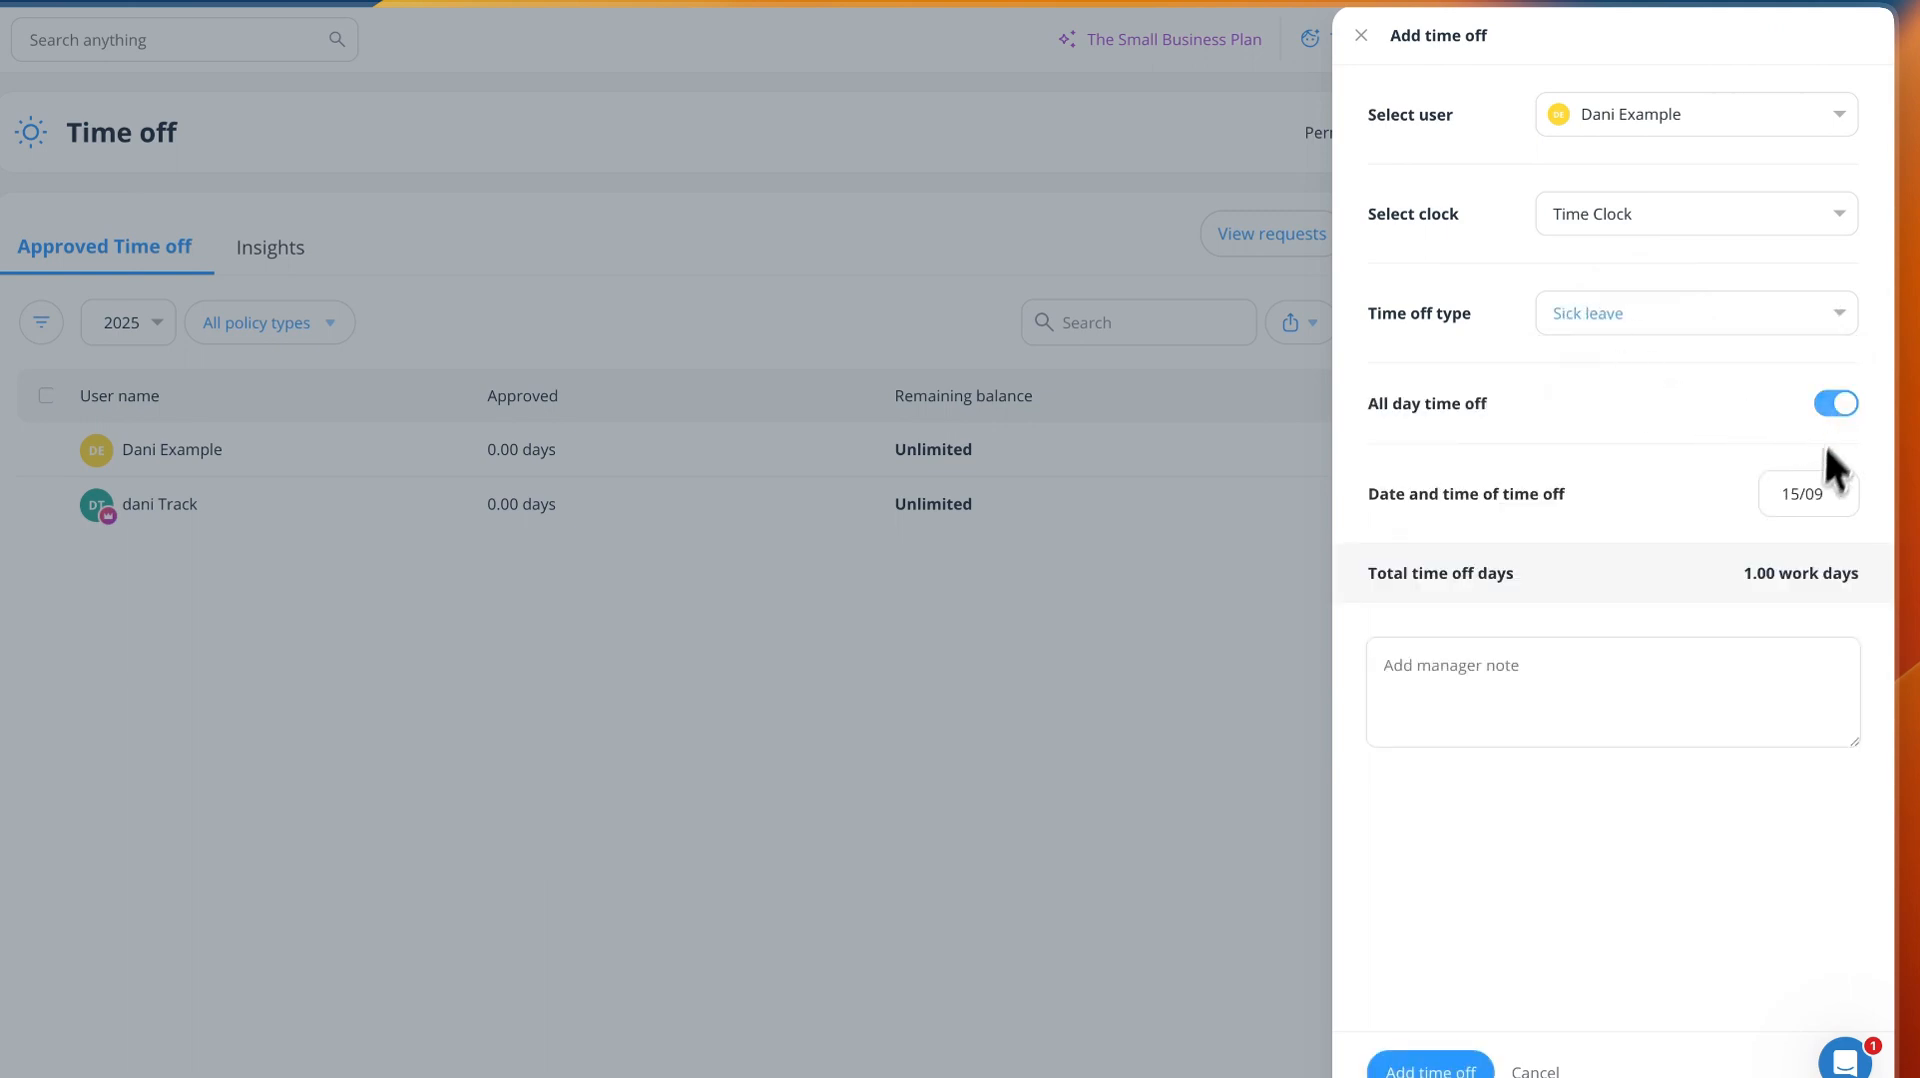
pyautogui.click(1803, 490)
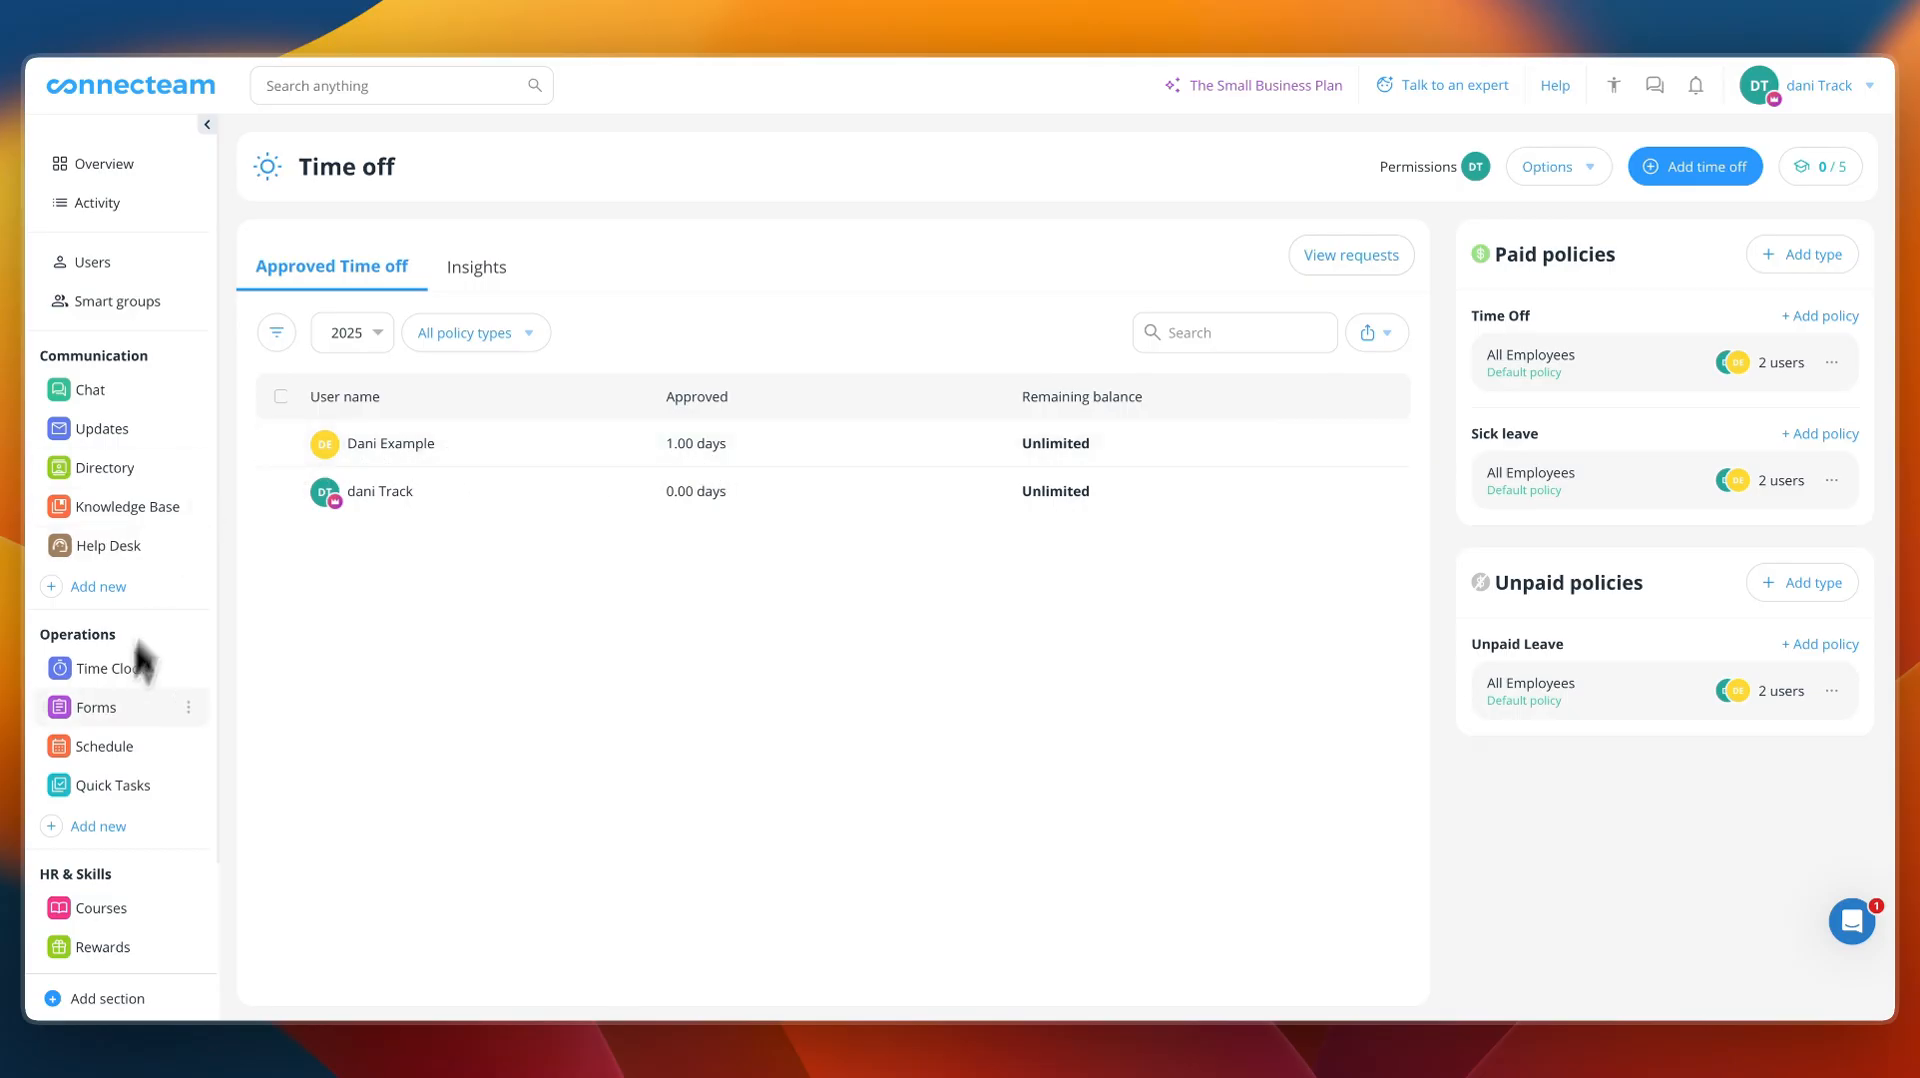
# - Open the Schedule, check who is unavailable on September 17, and view that date's upcoming shift conflict
pyautogui.click(104, 745)
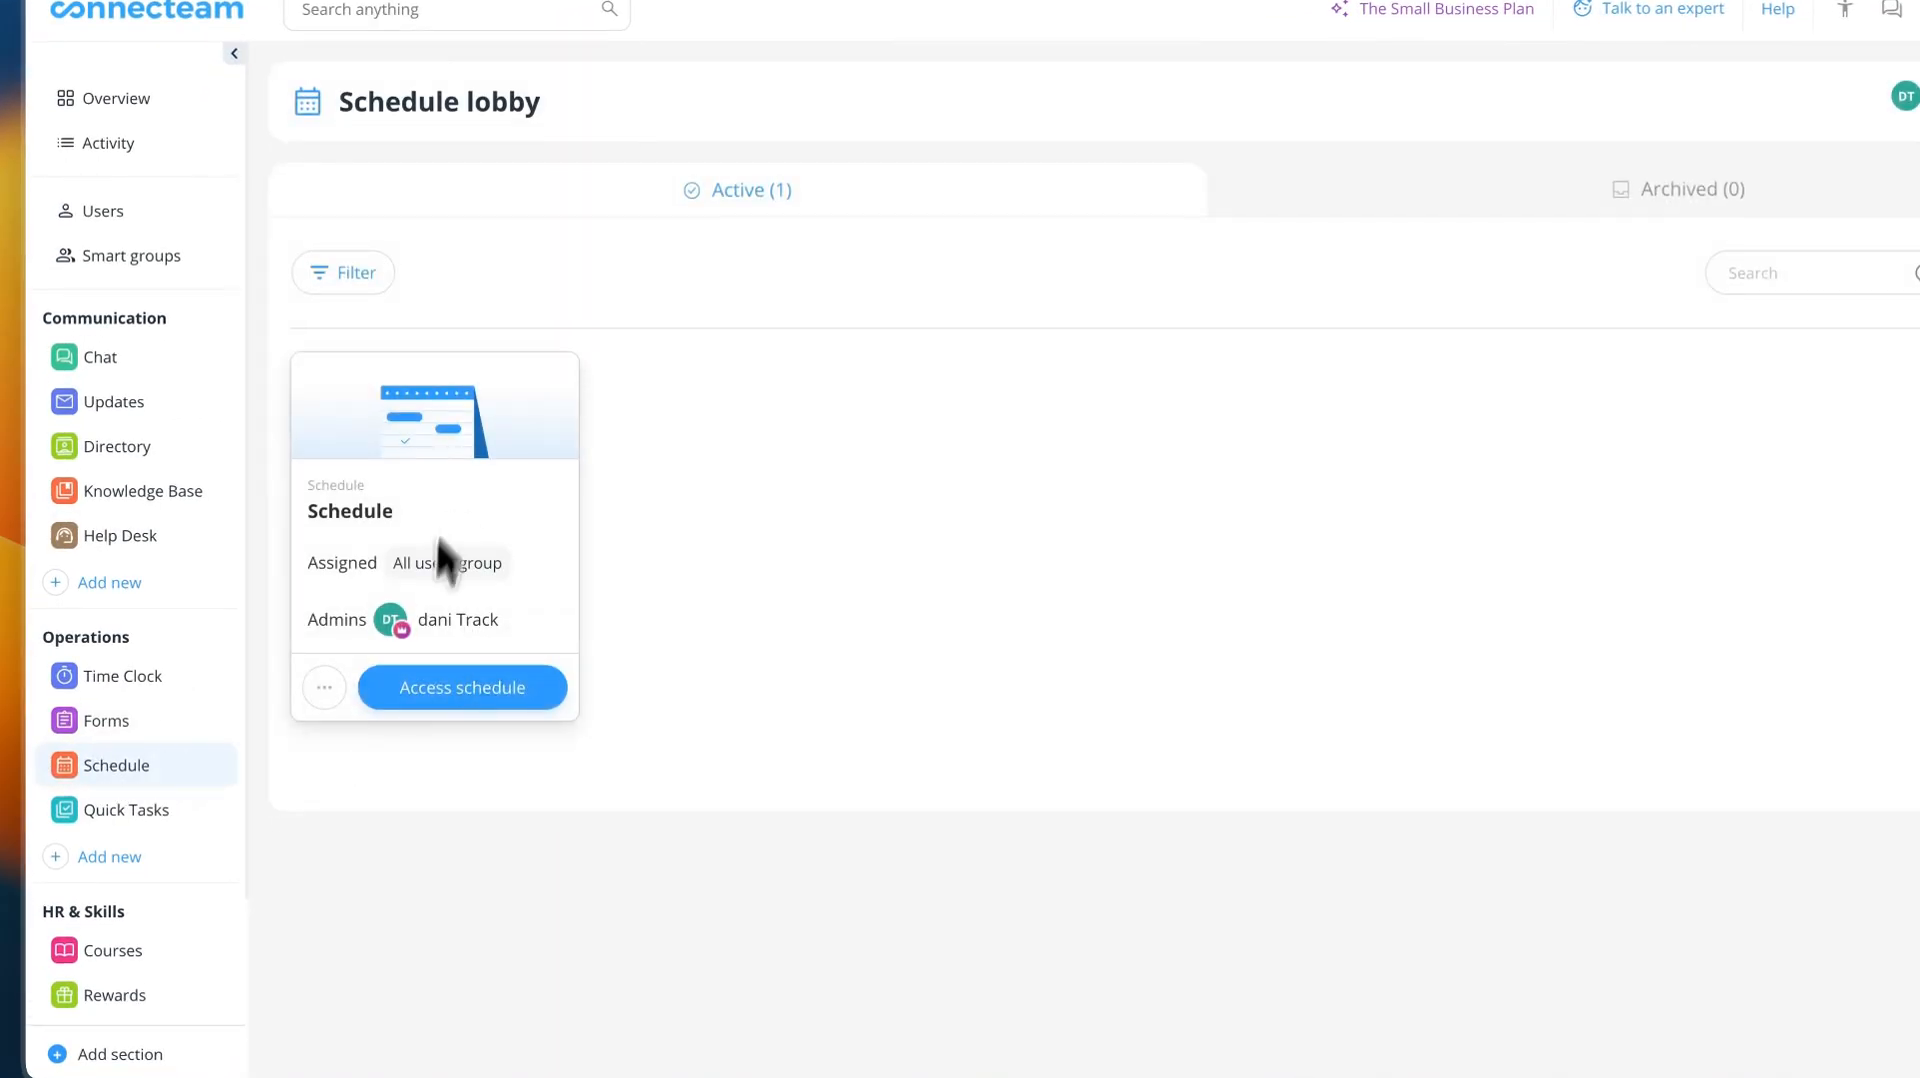
pyautogui.click(428, 689)
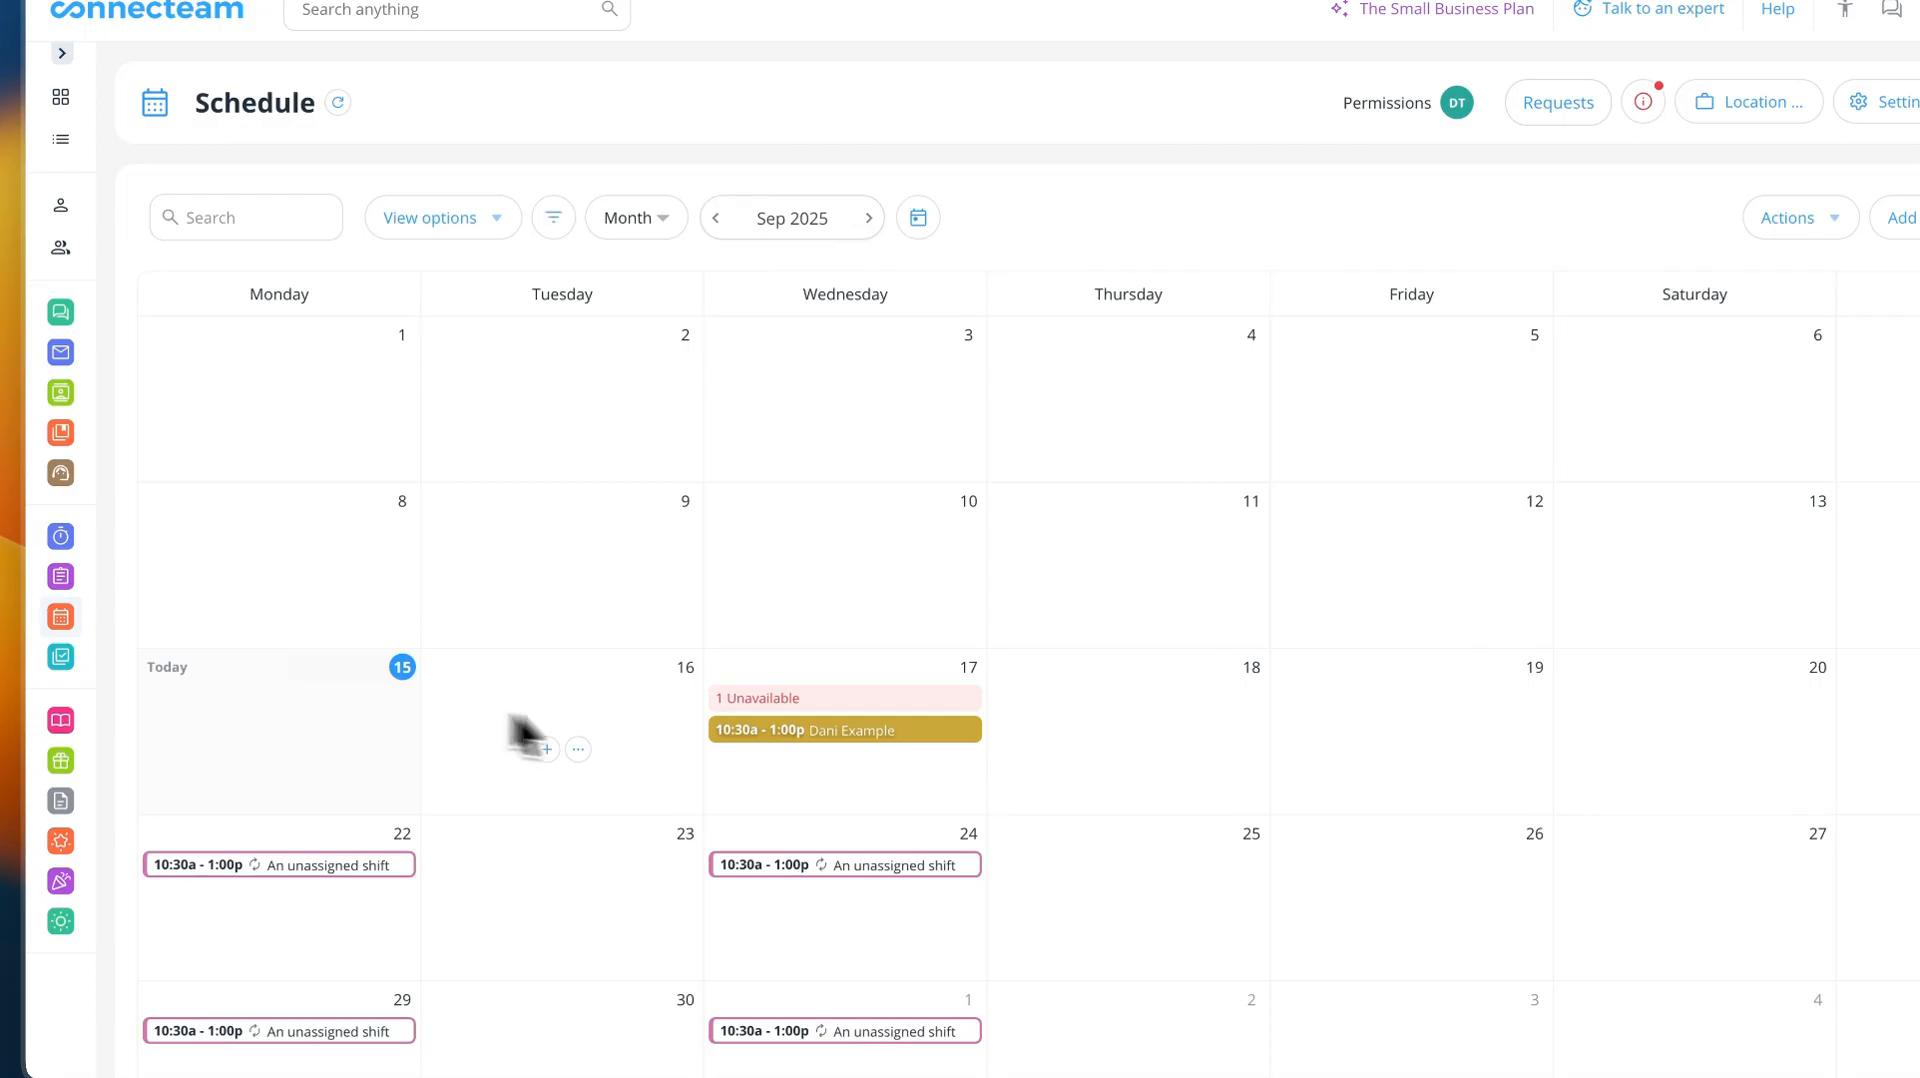
pyautogui.moveTo(742, 706)
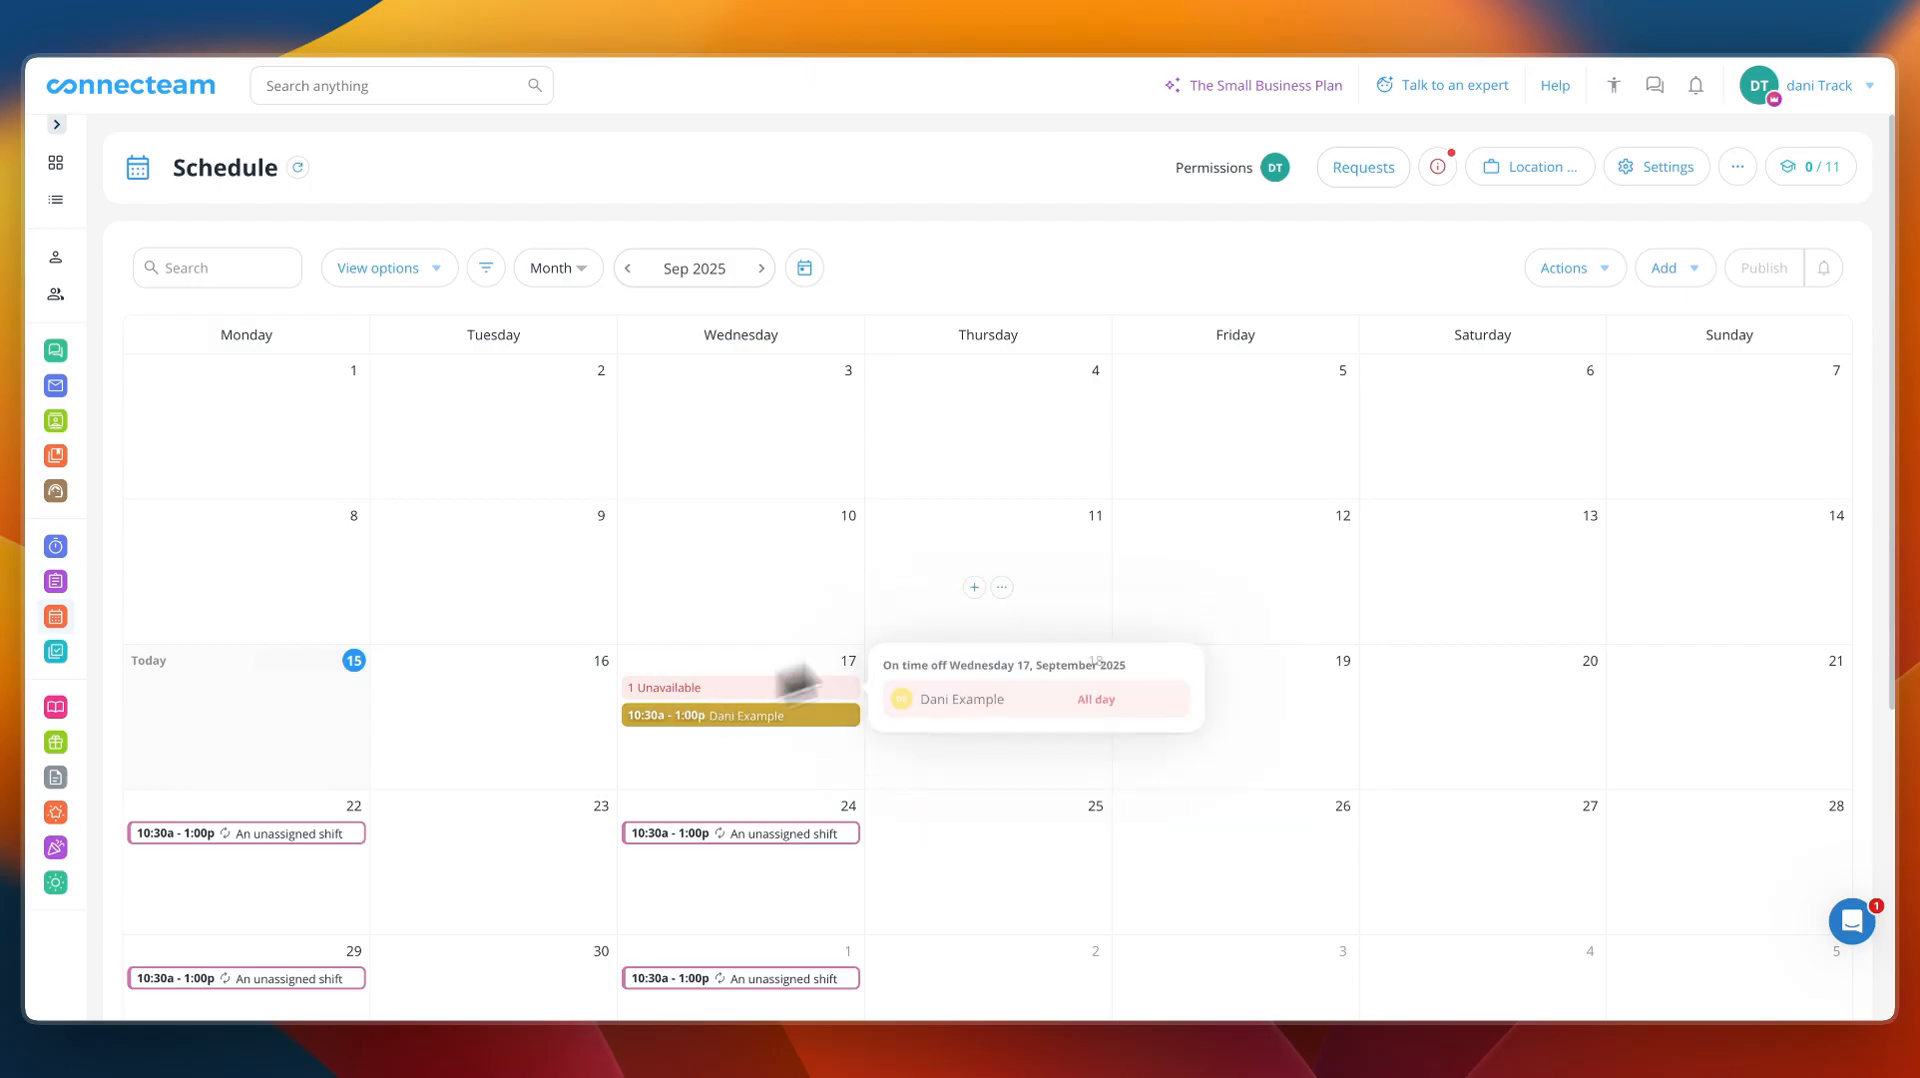
pyautogui.click(1437, 165)
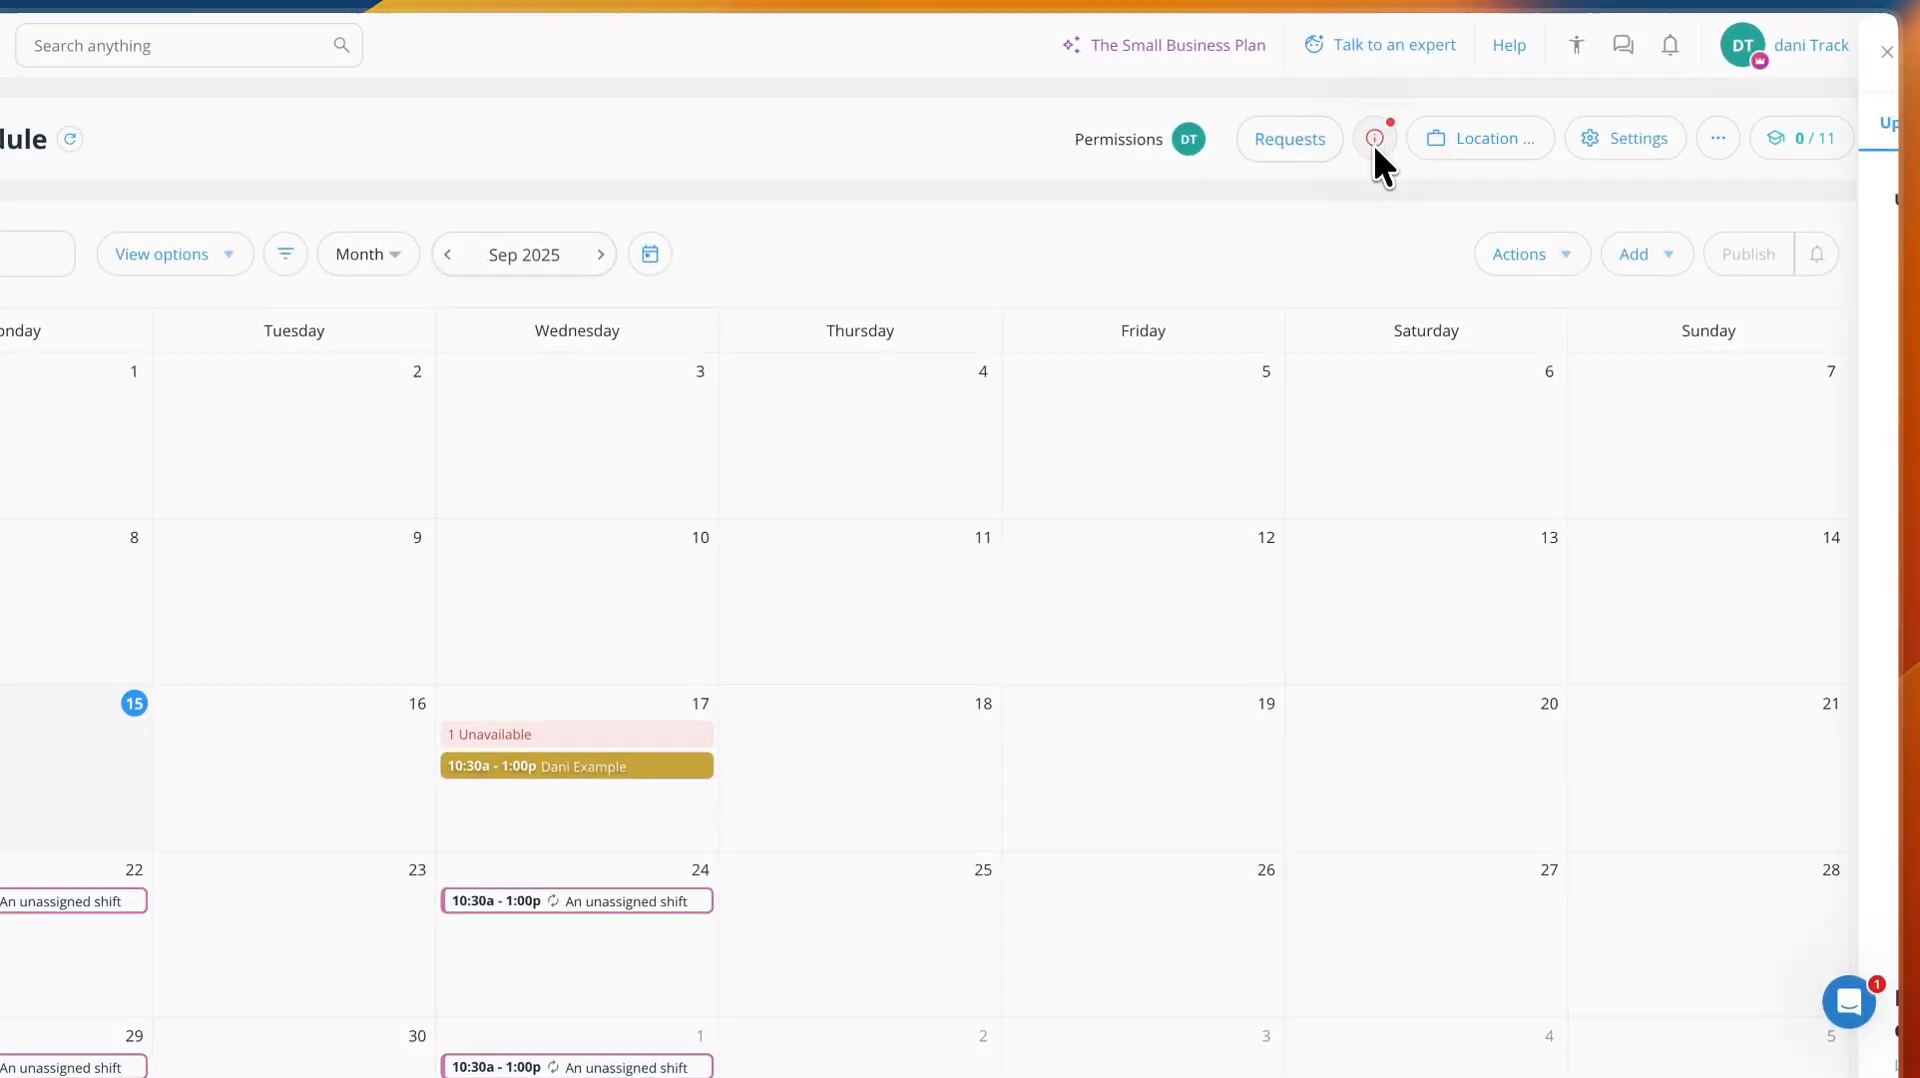
pyautogui.click(1375, 139)
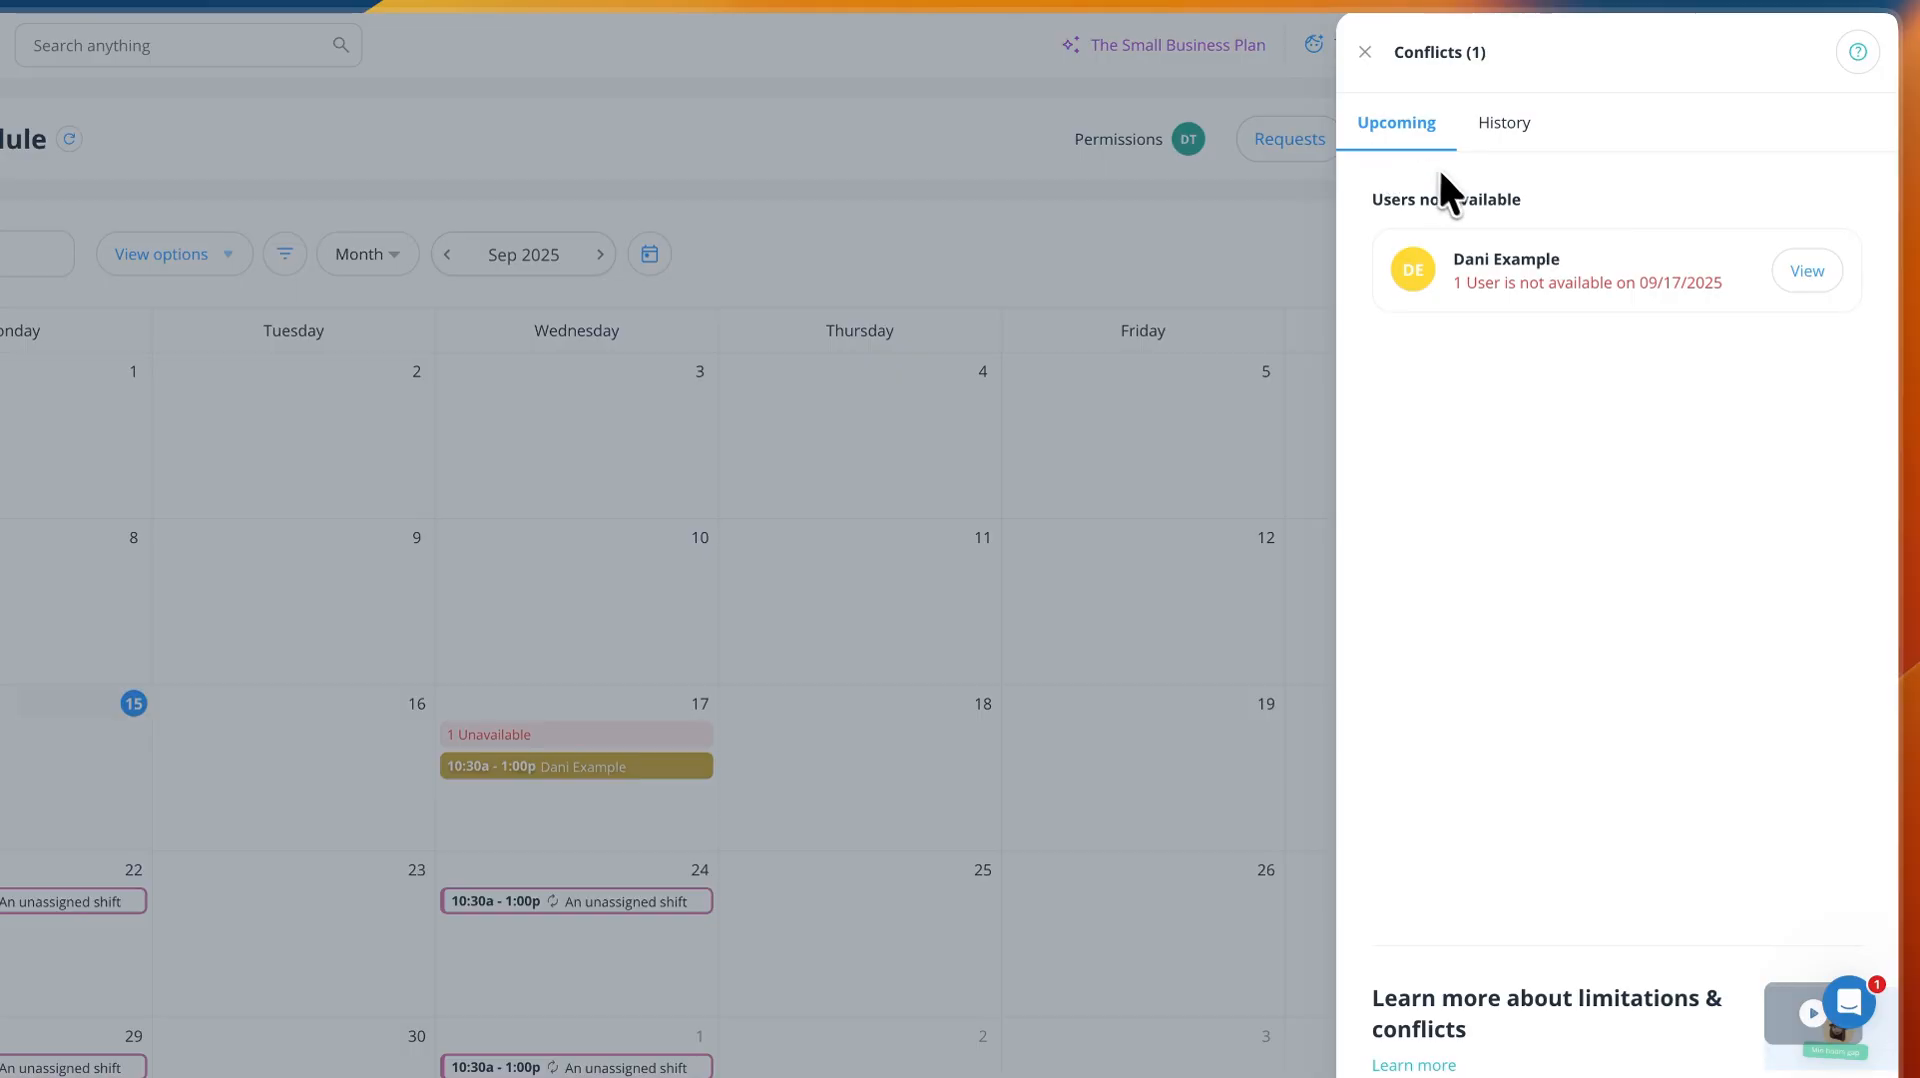
pyautogui.moveTo(1364, 206); pyautogui.dragTo(1593, 200)
pyautogui.click(1592, 198)
pyautogui.click(1785, 272)
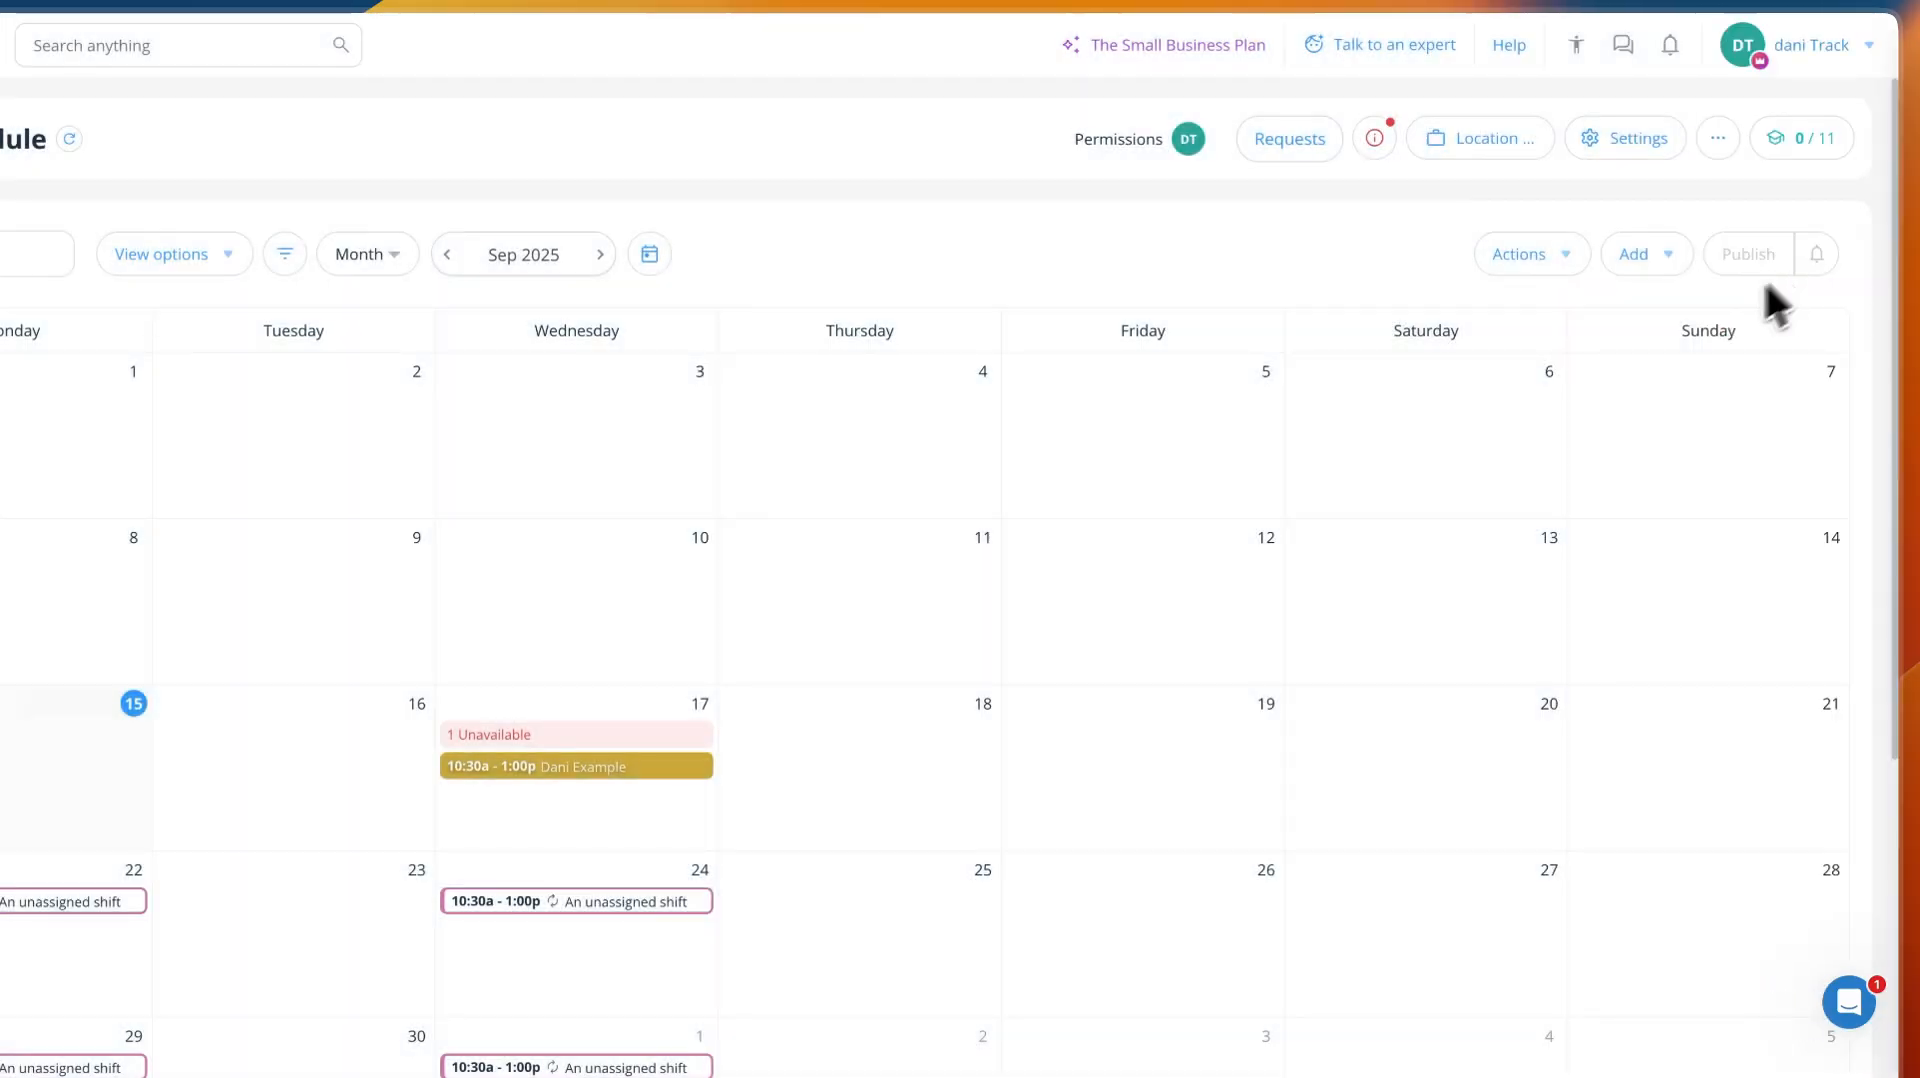
# - Try replacing the unavailable sample employee with the available user on the September 17 shift, leaving the change unsaved
pyautogui.click(747, 580)
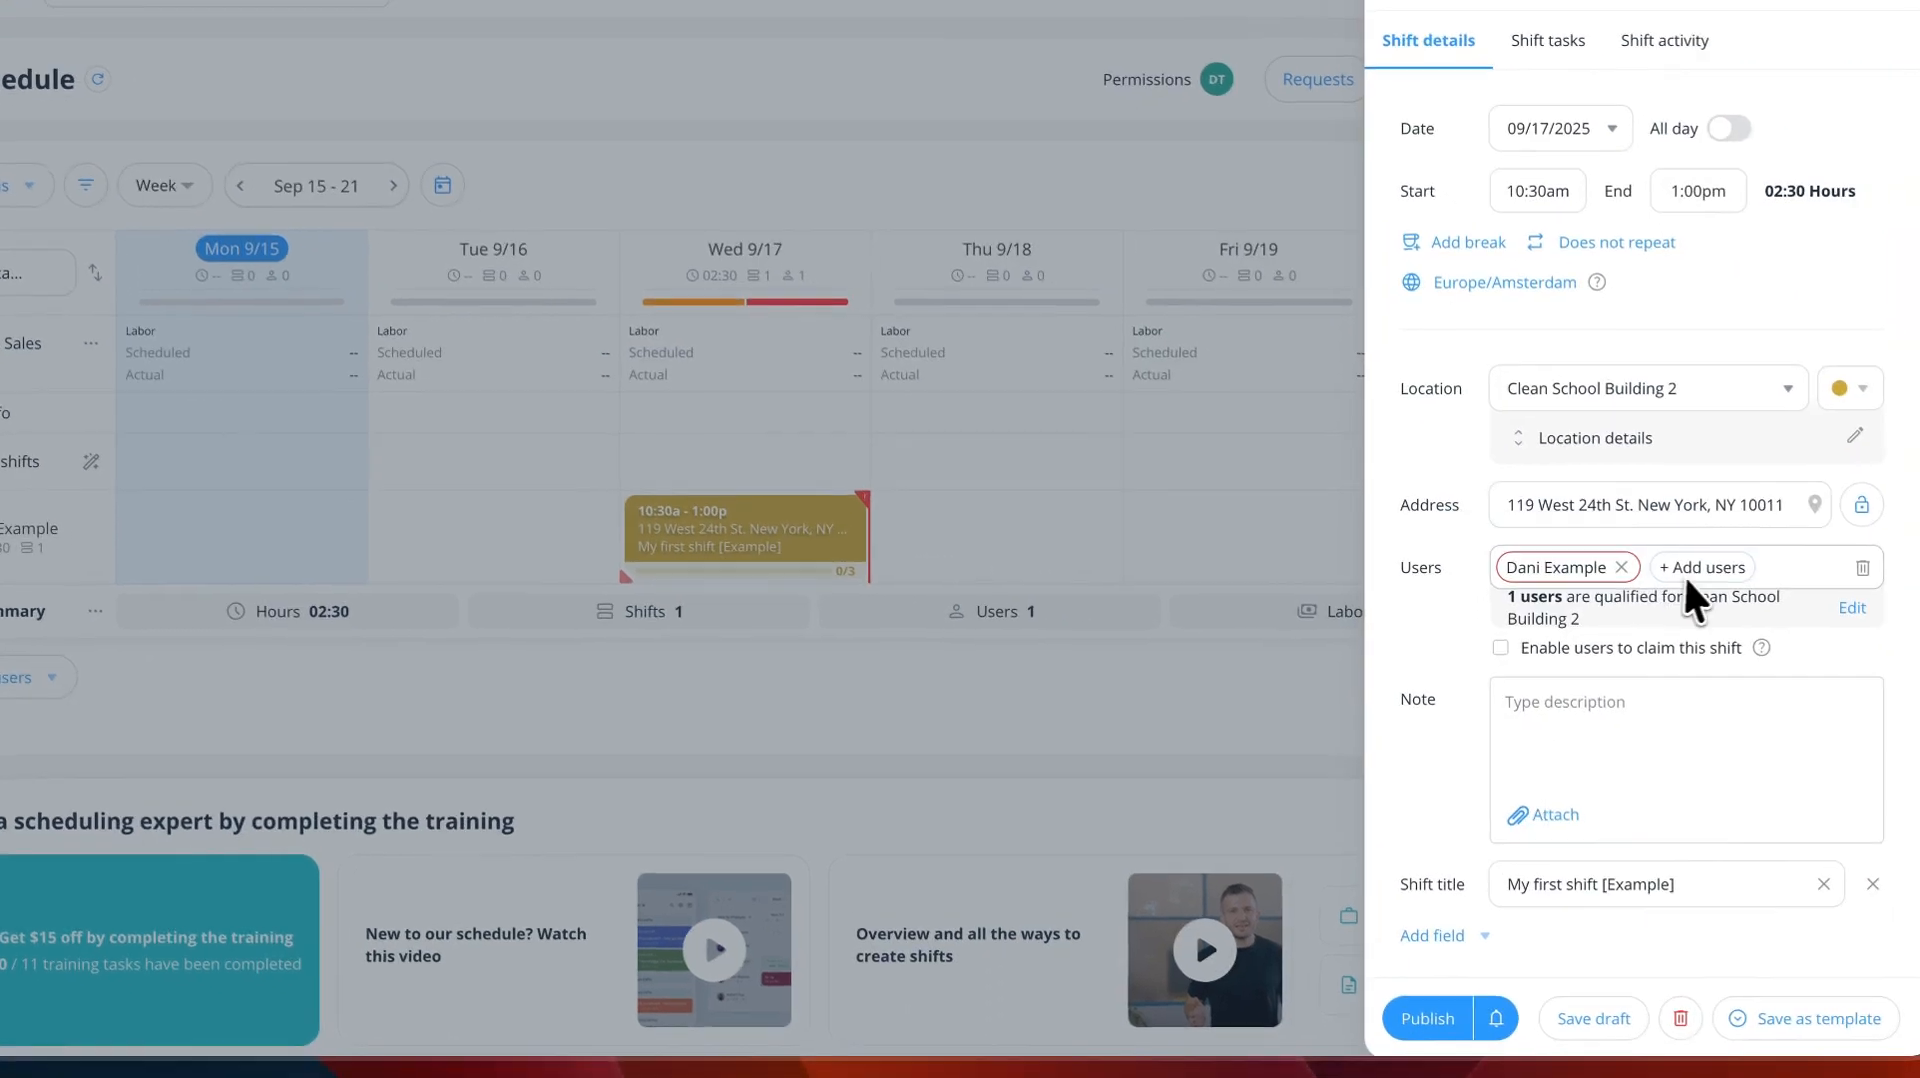
pyautogui.click(1621, 566)
pyautogui.click(1576, 563)
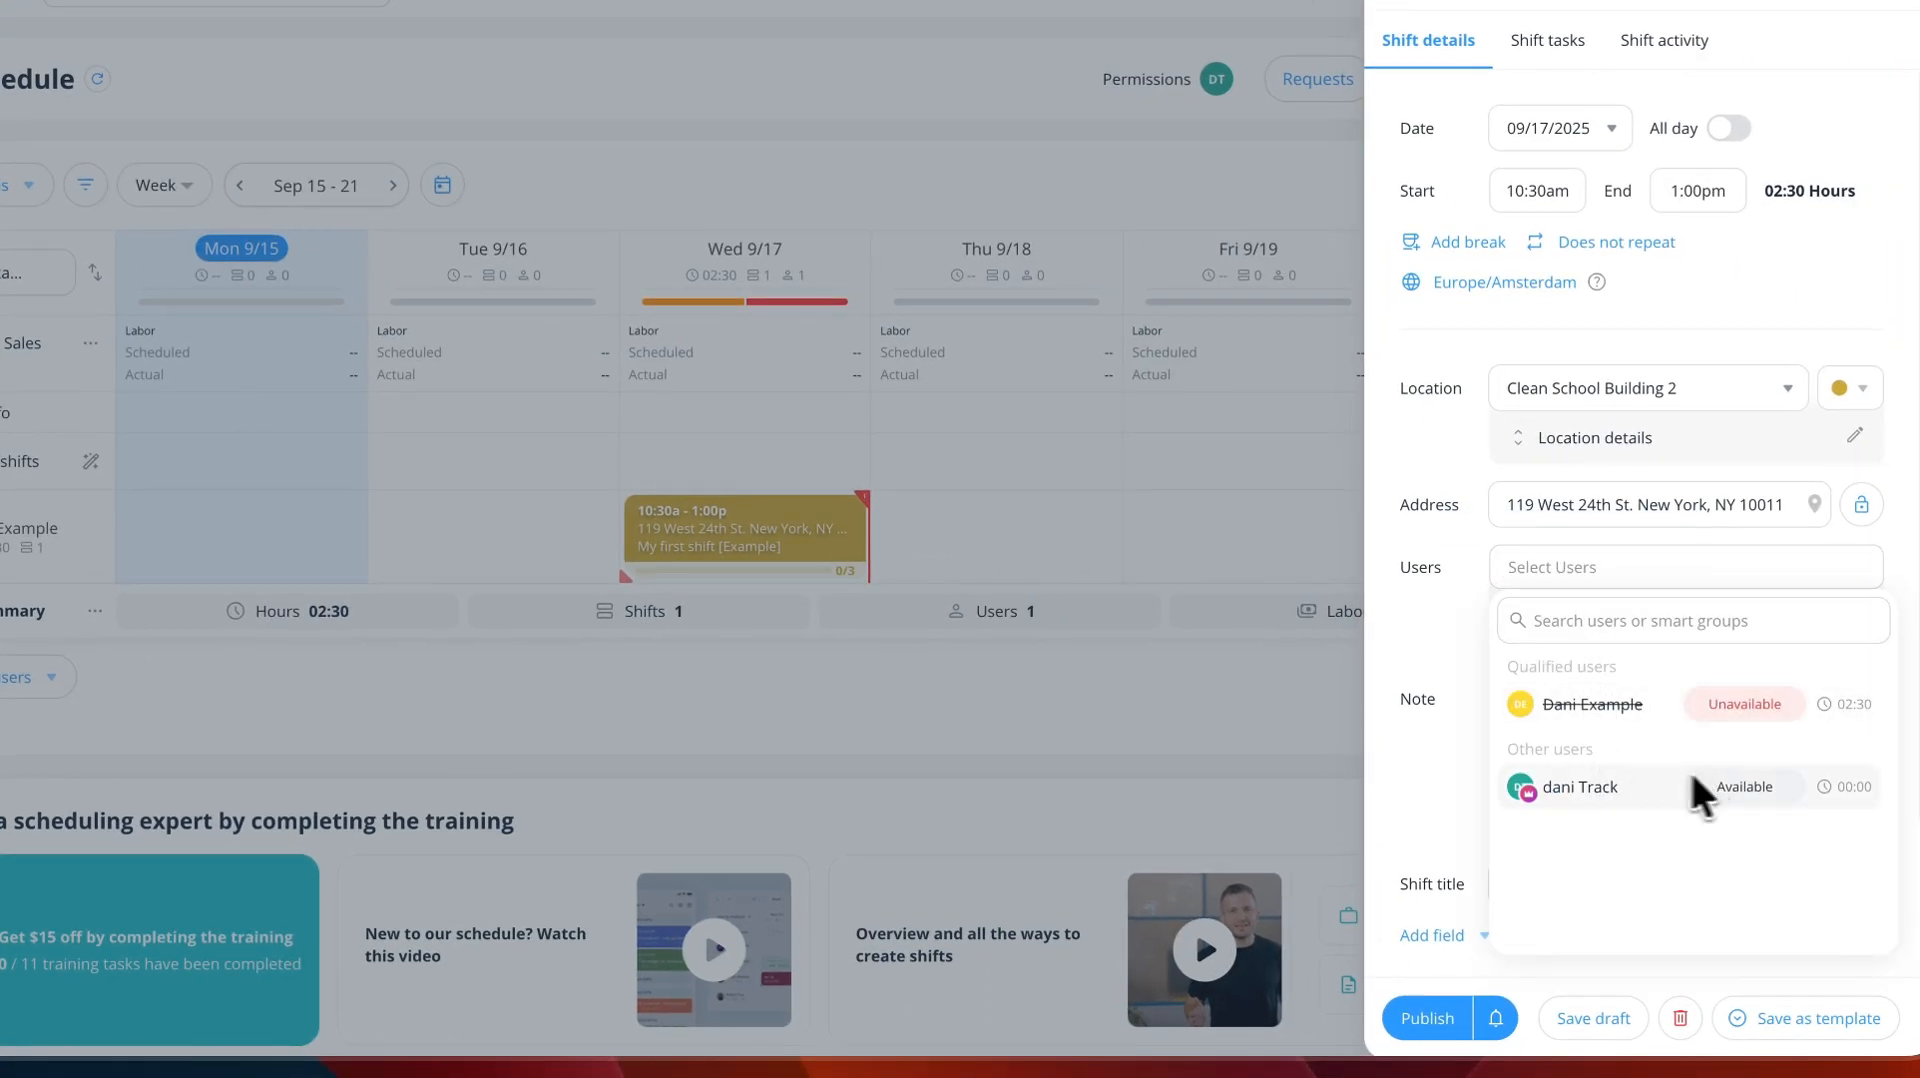
pyautogui.click(1591, 788)
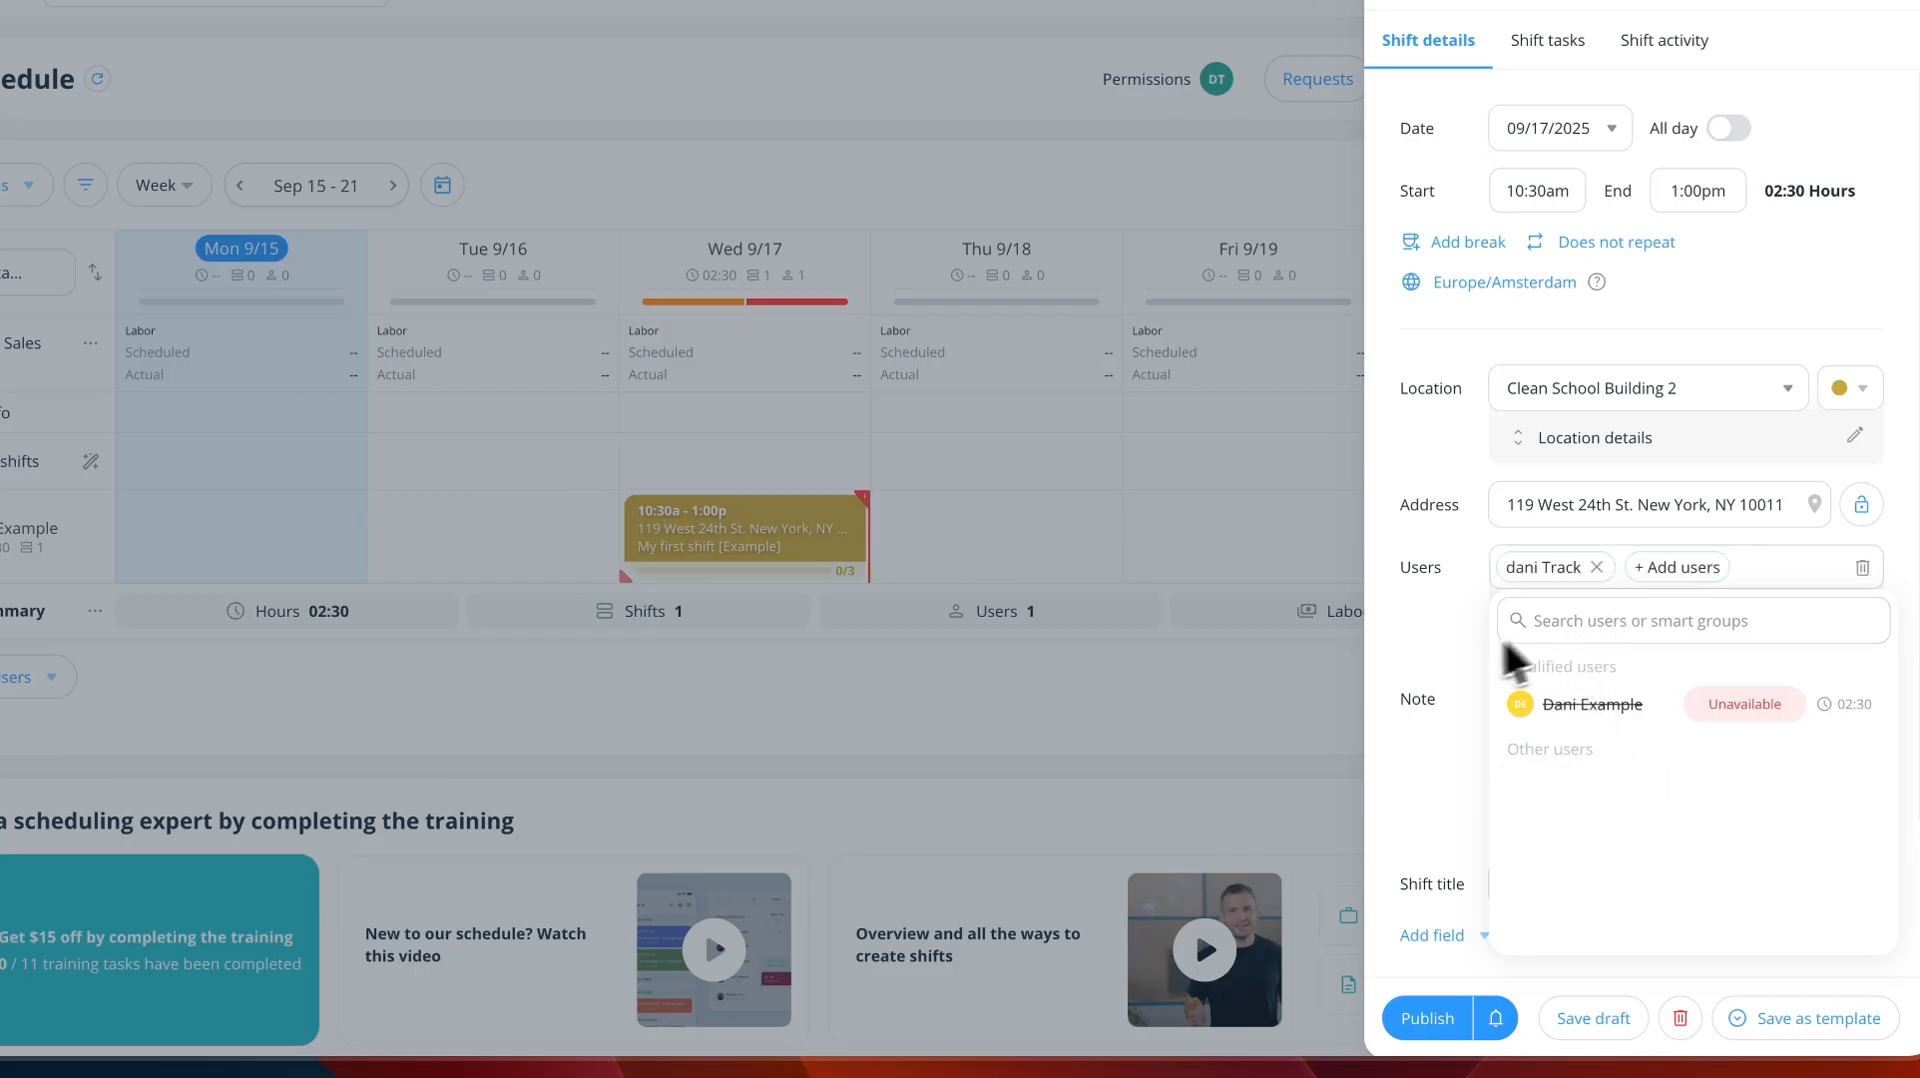
pyautogui.click(1213, 548)
pyautogui.click(808, 610)
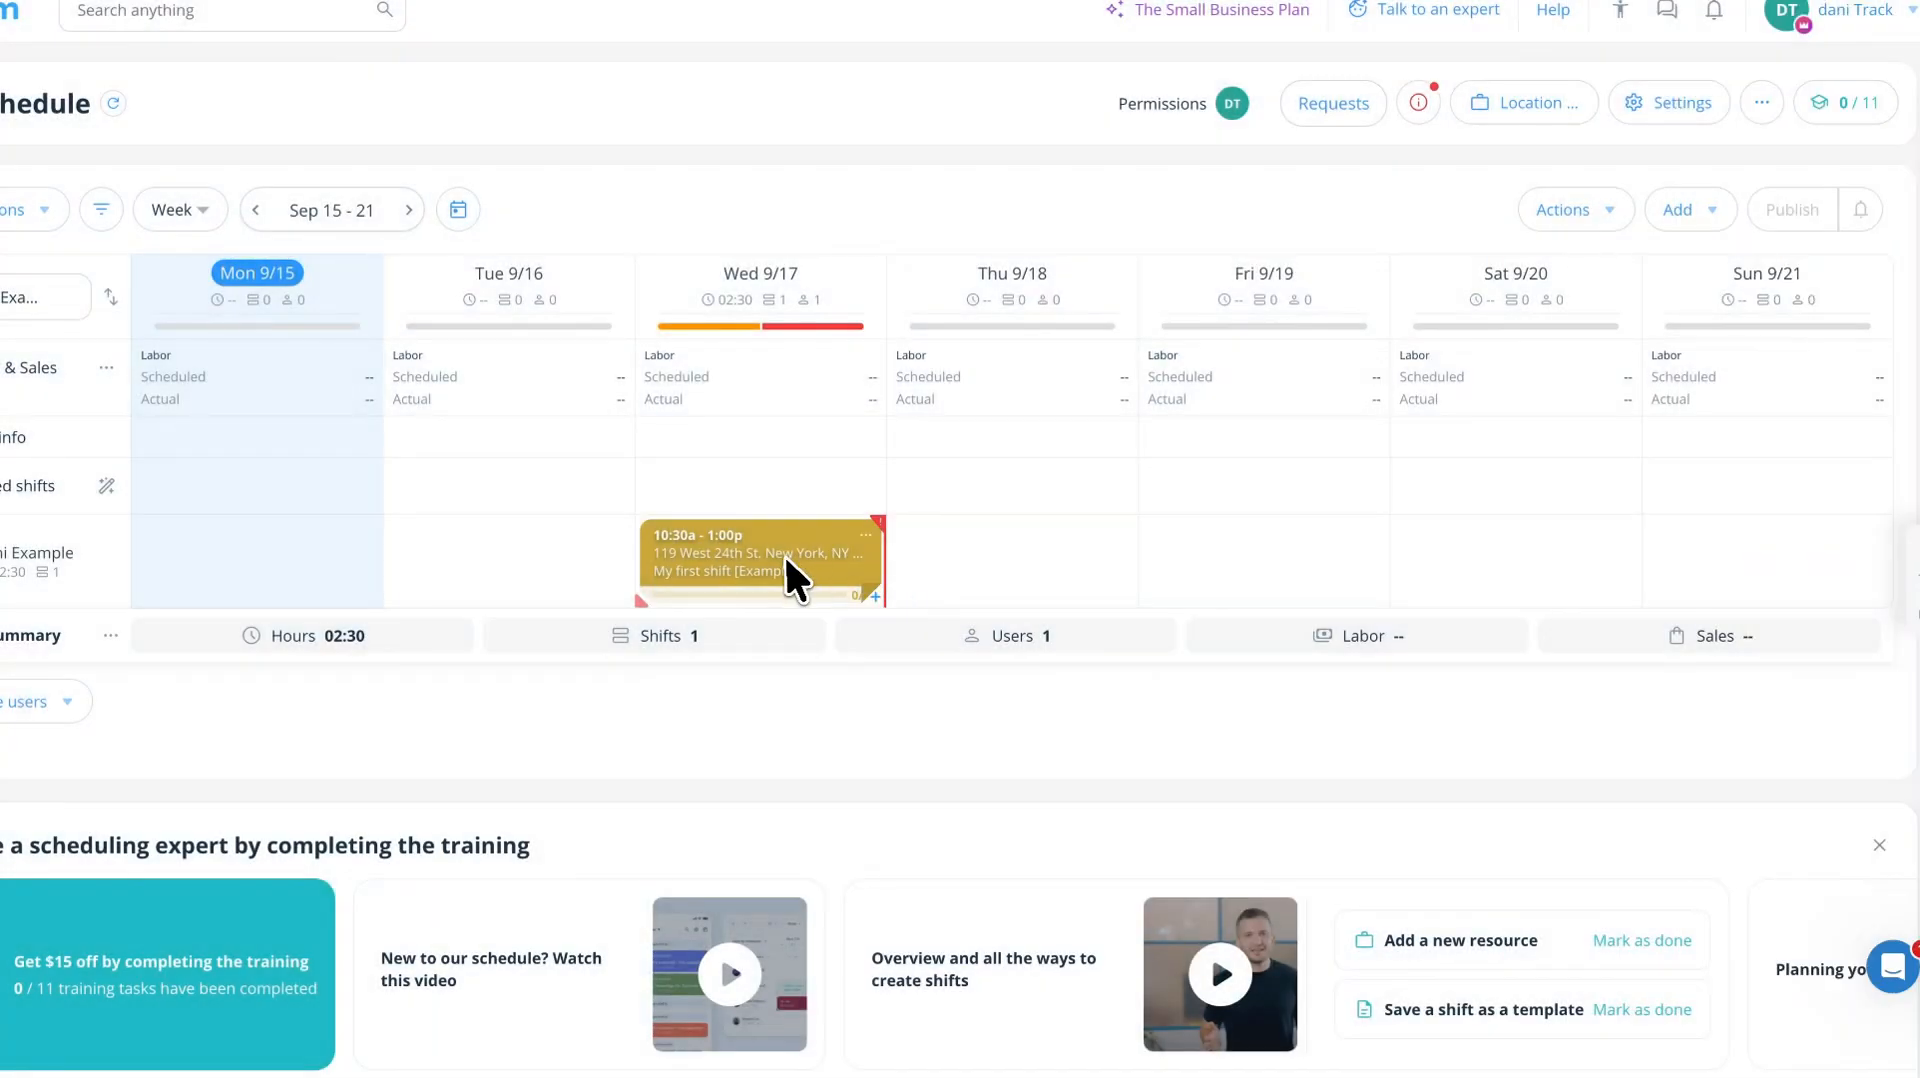
# - Move the sample employee's shift to Thursday 9/18, then check its details and the schedule's upcoming conflicts
pyautogui.moveTo(768, 529); pyautogui.dragTo(1036, 556)
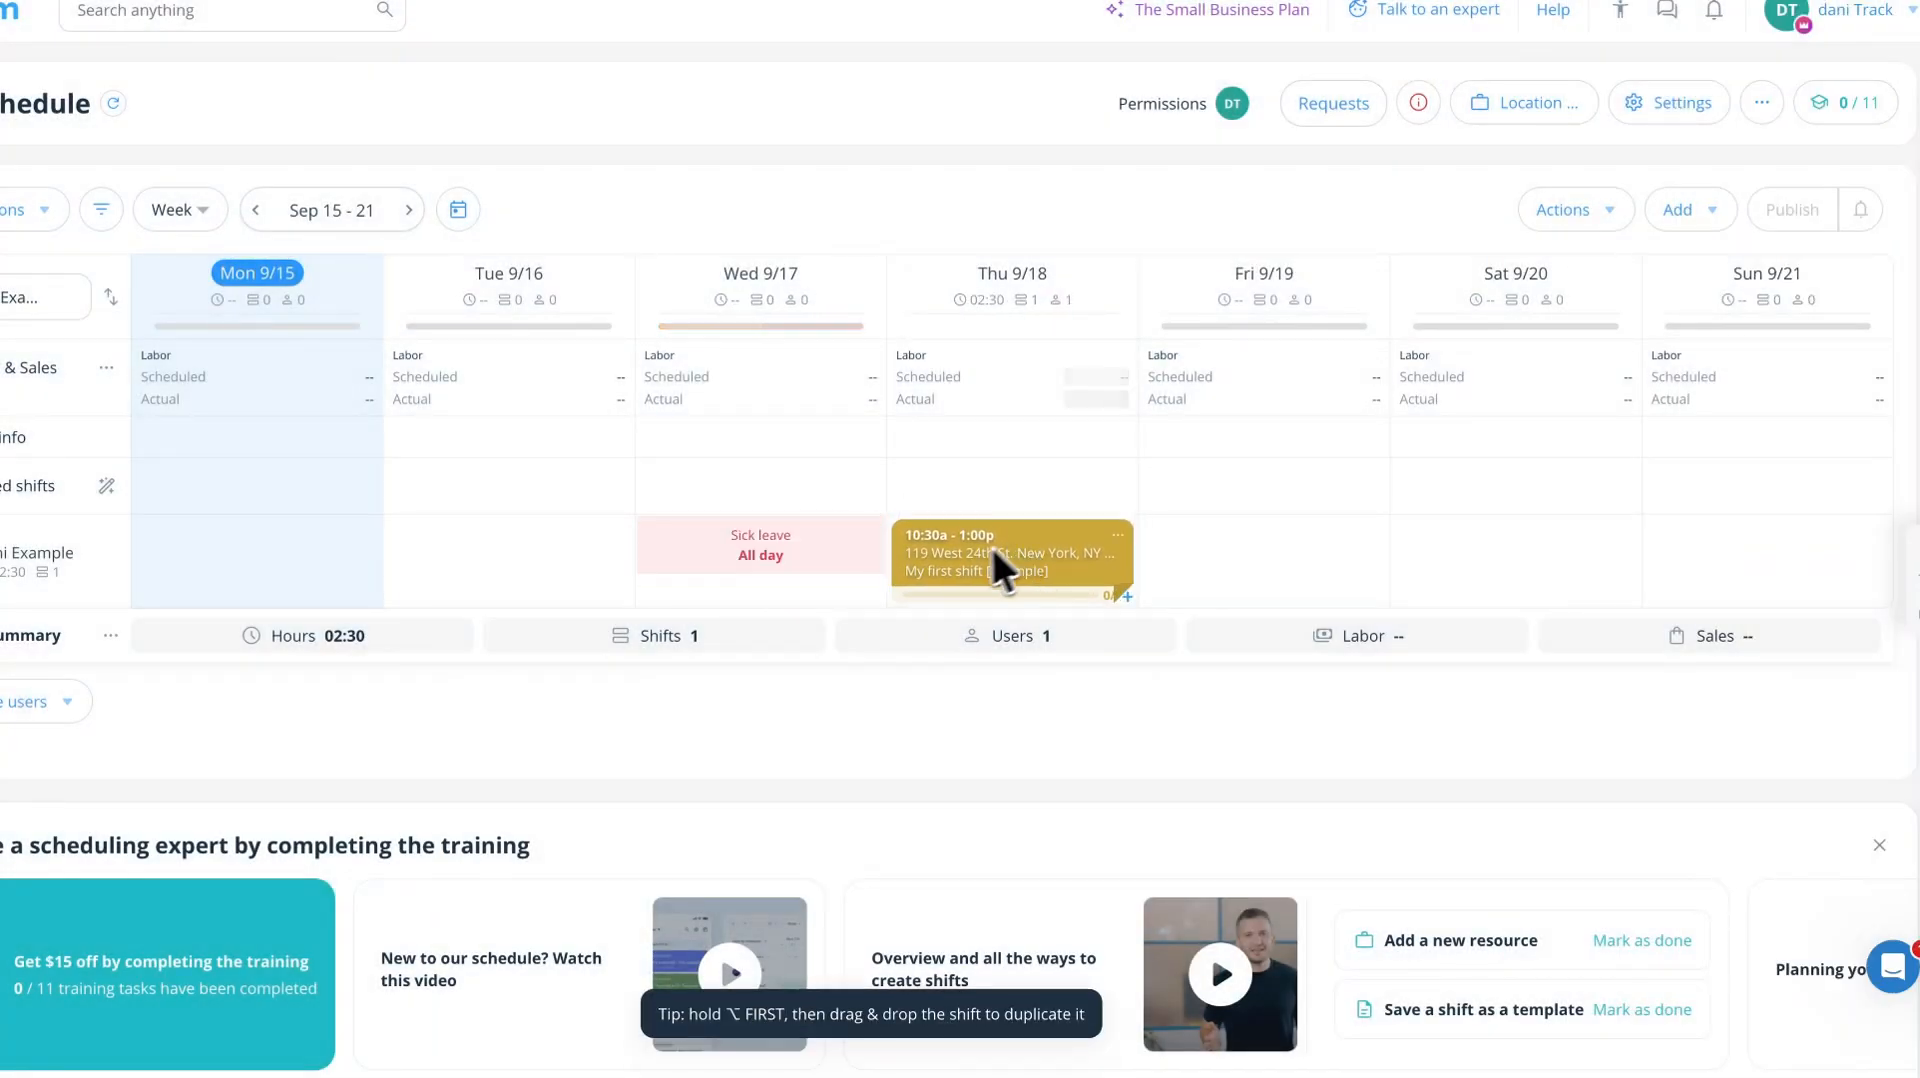
pyautogui.click(1036, 556)
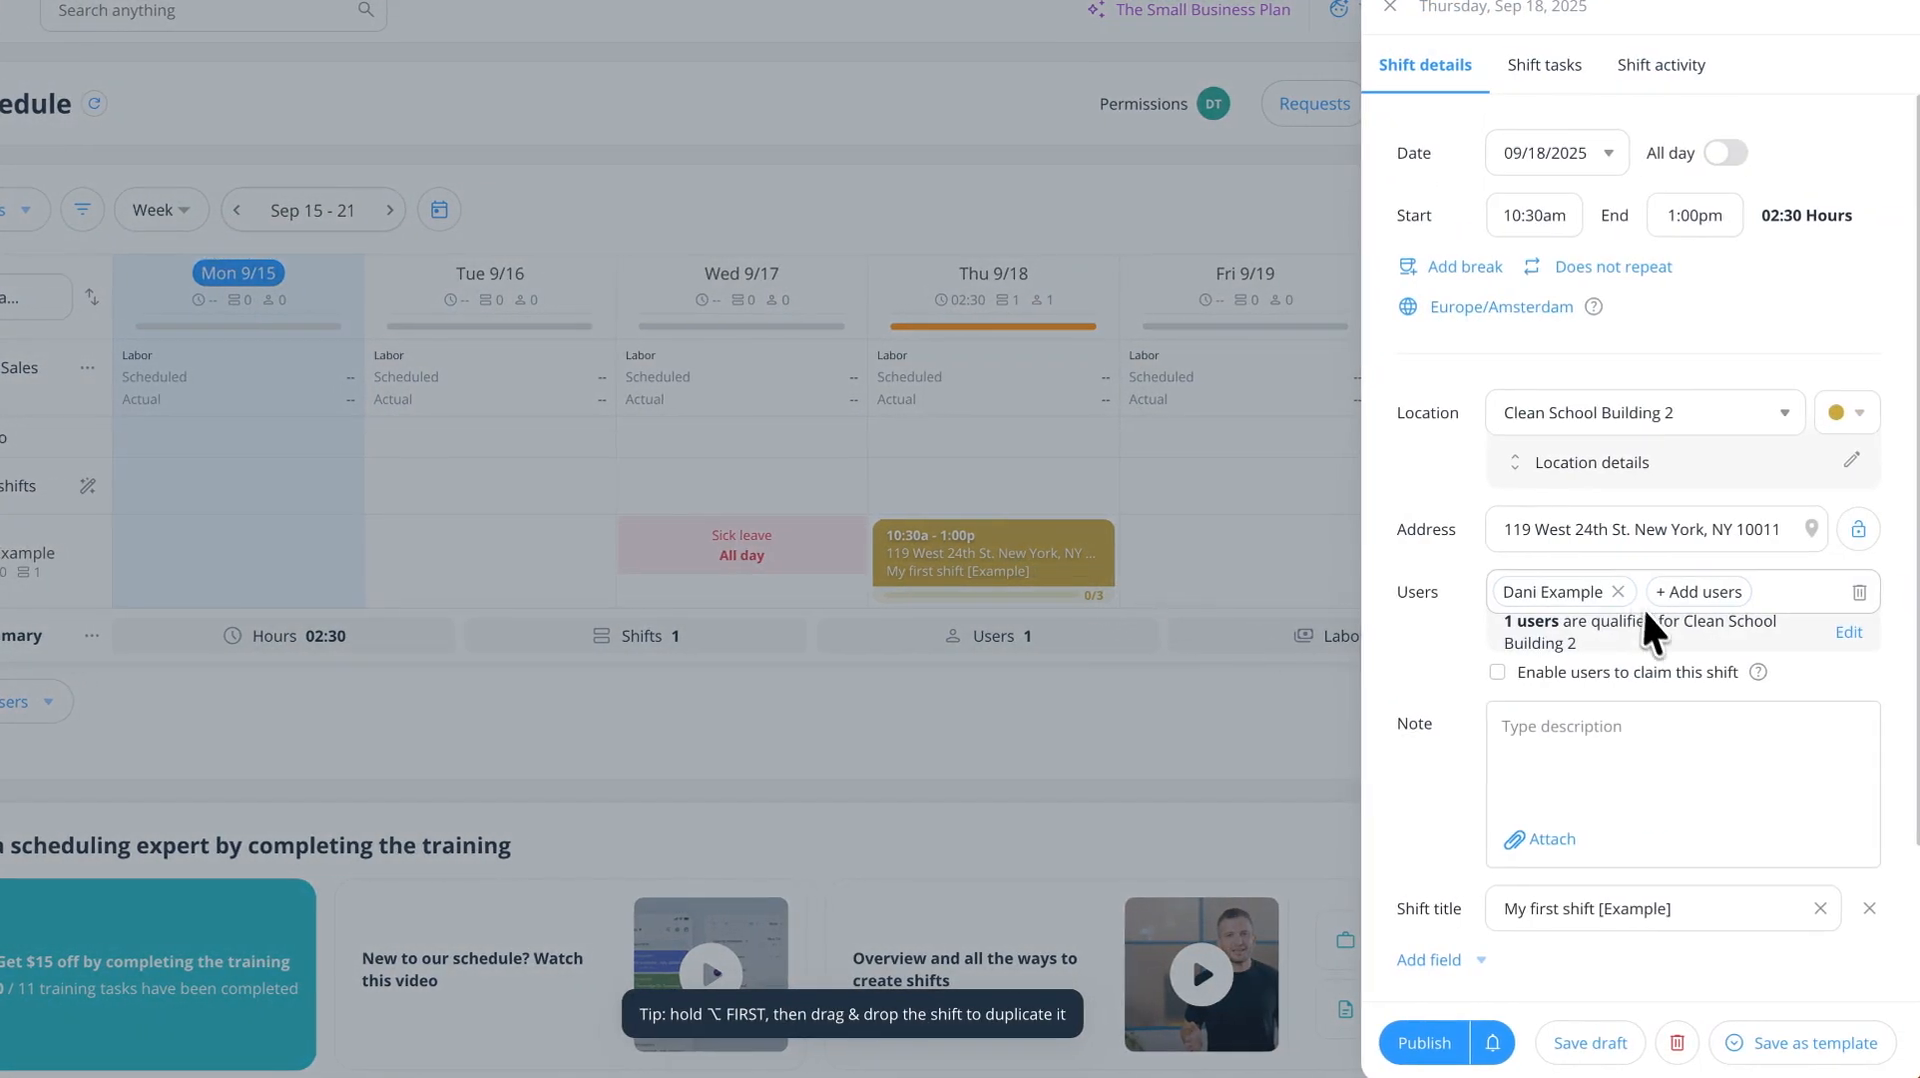
pyautogui.click(1214, 579)
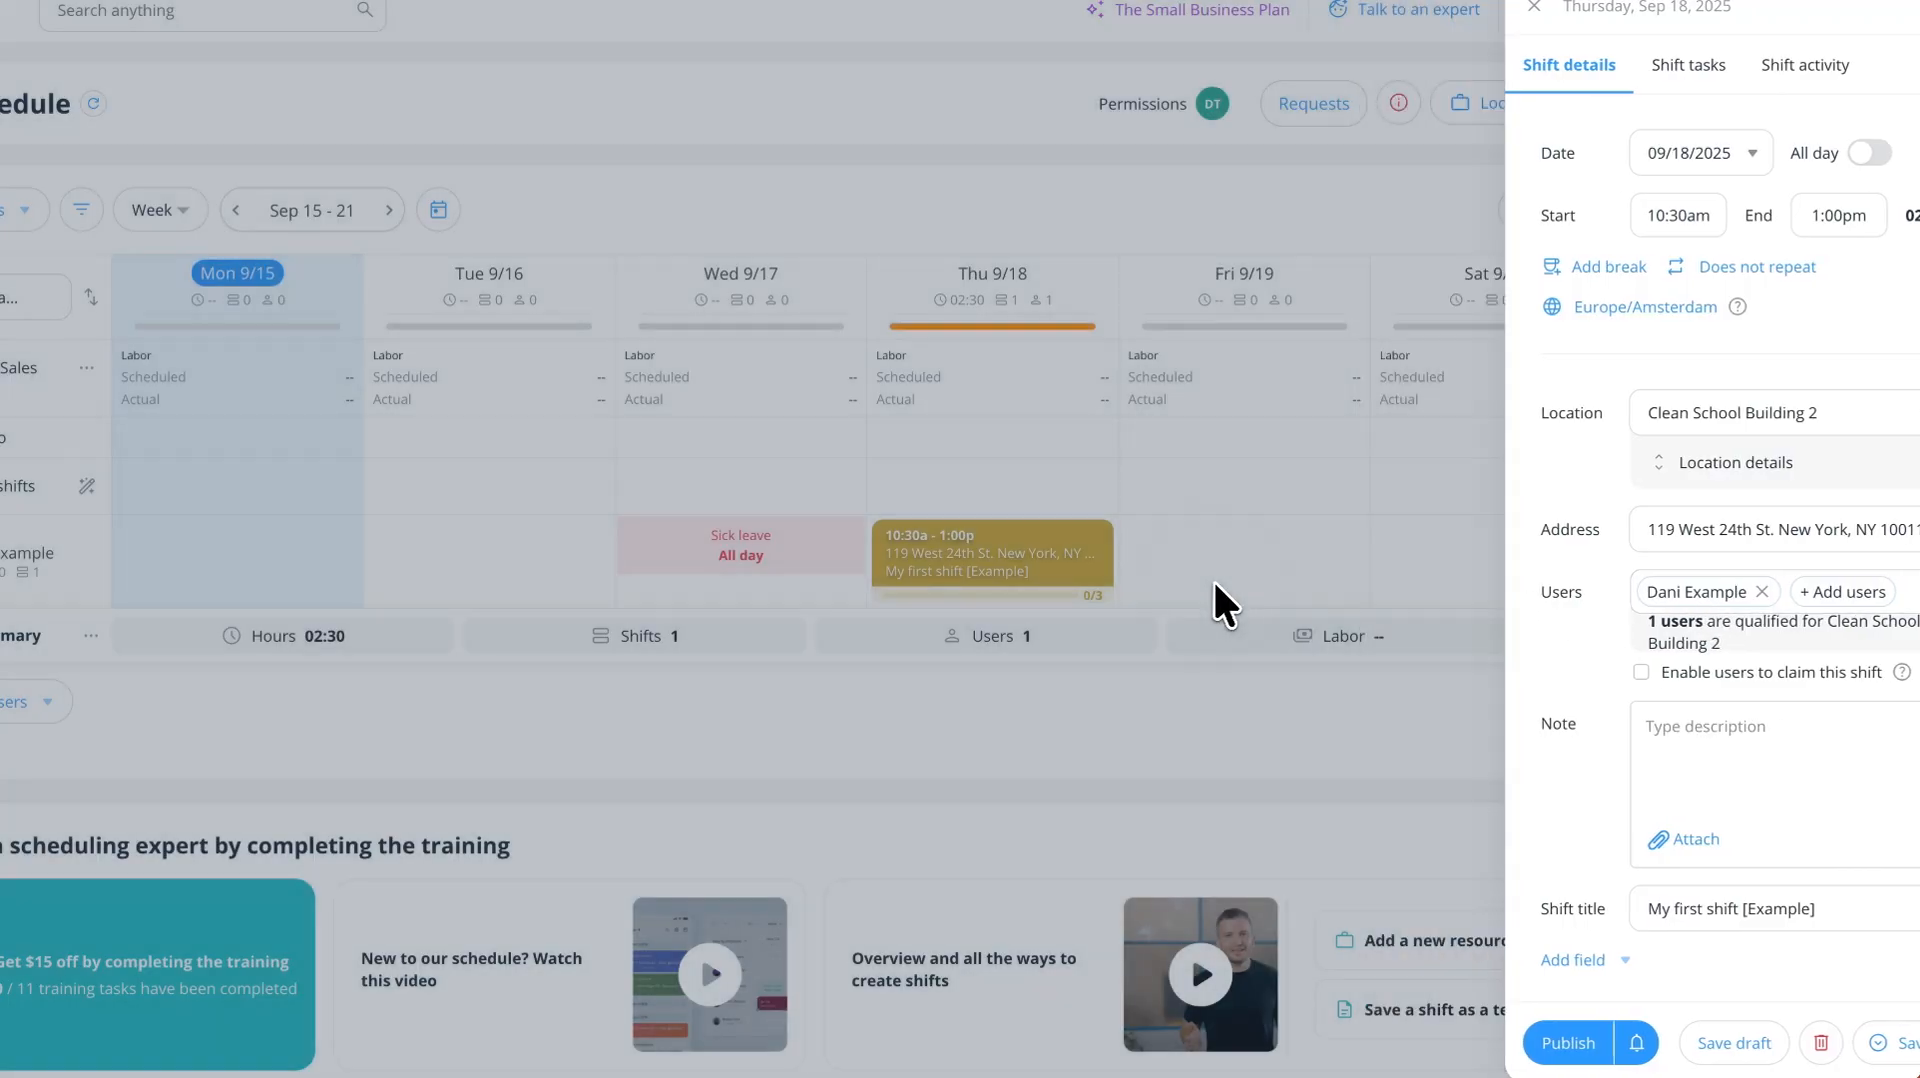
pyautogui.click(1489, 136)
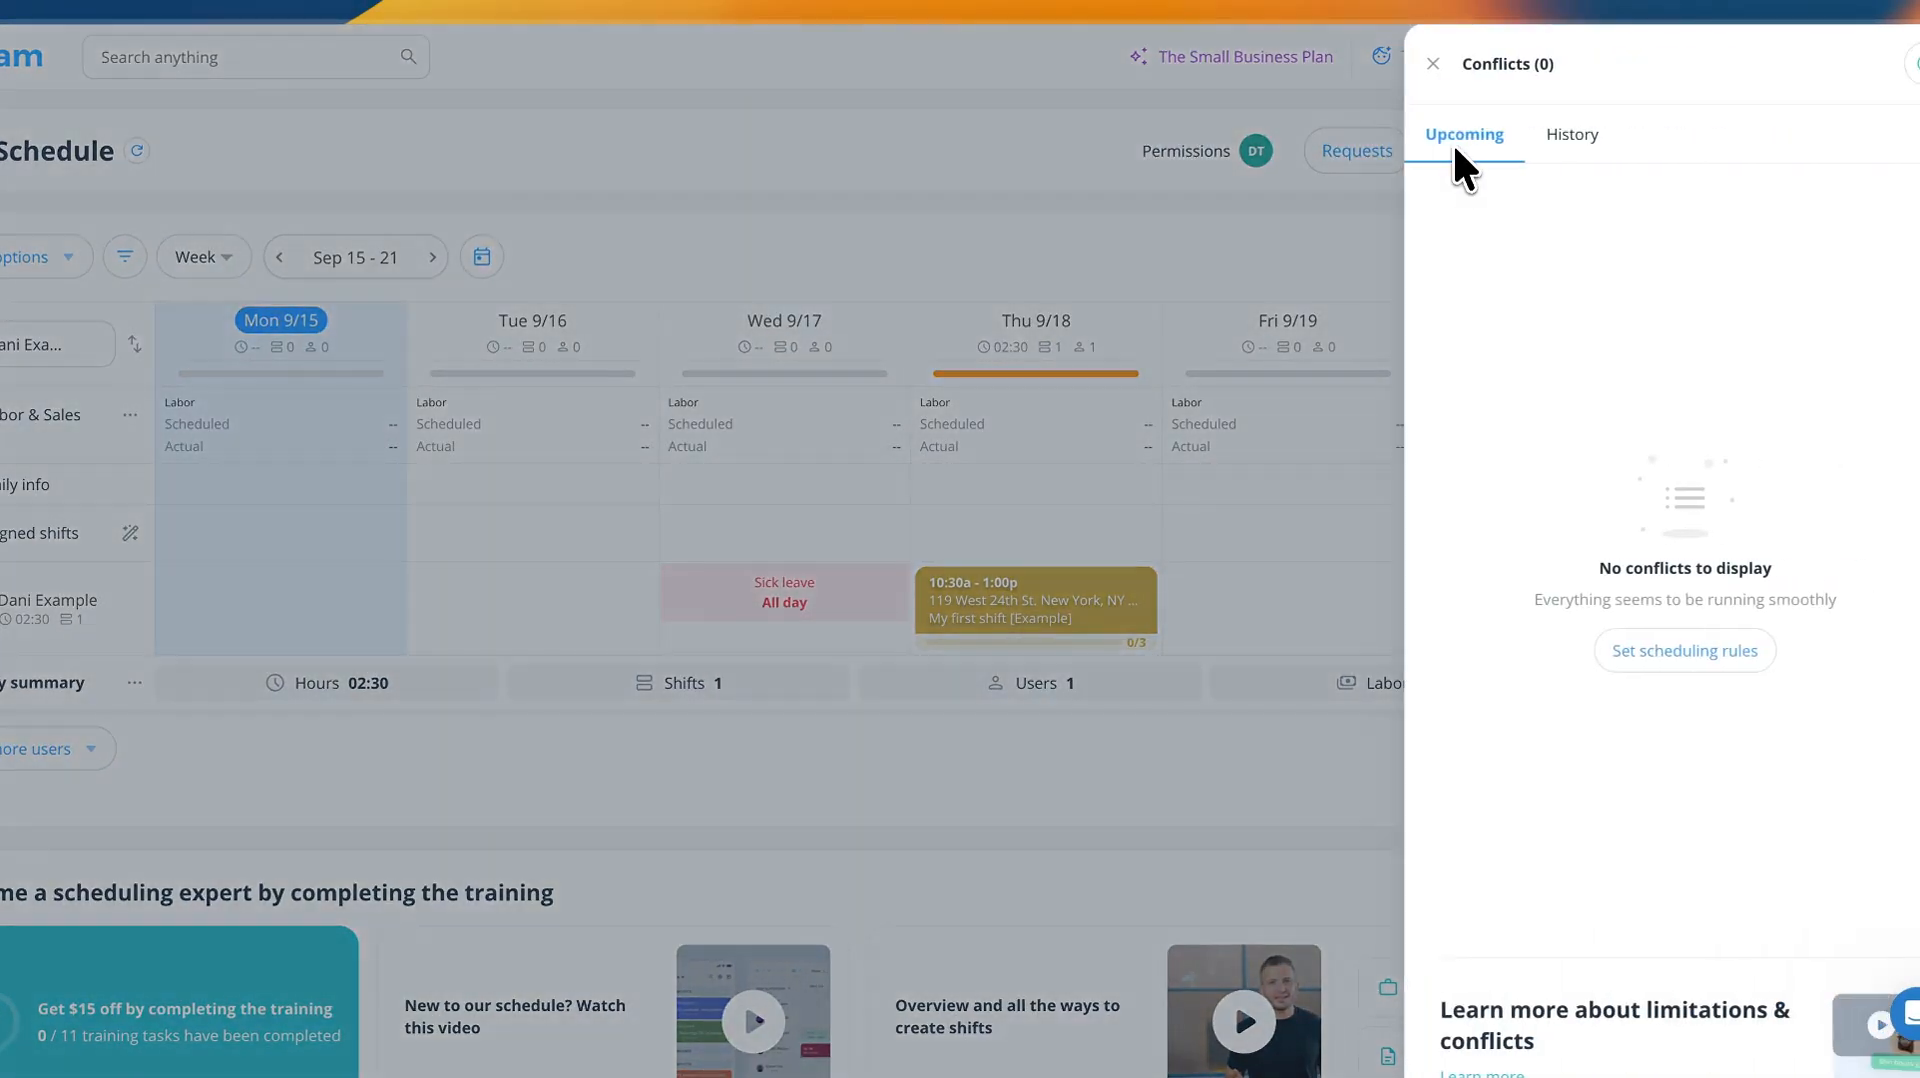
pyautogui.click(1178, 222)
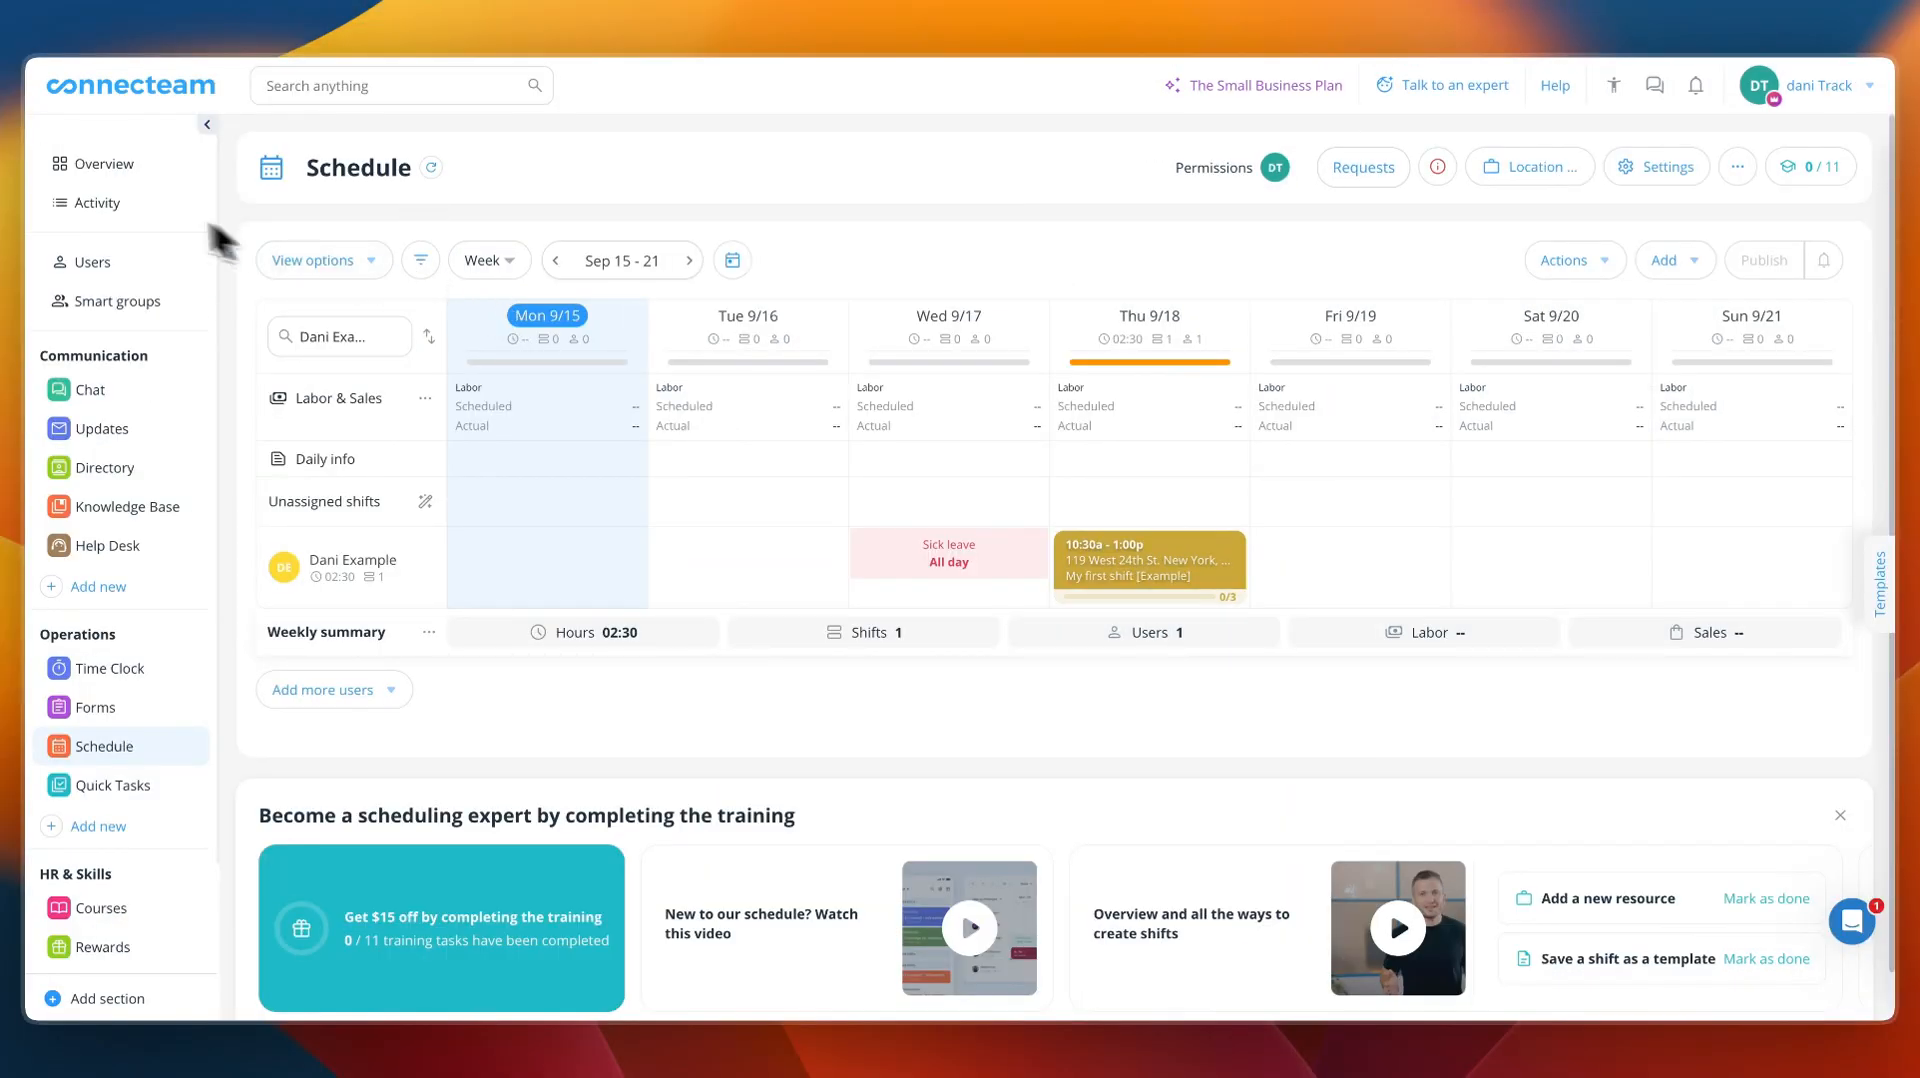
# - Review the account's Activity Log, Activity Analytics, and Sales and labor views
pyautogui.click(133, 205)
pyautogui.scroll(-2, 544, 380)
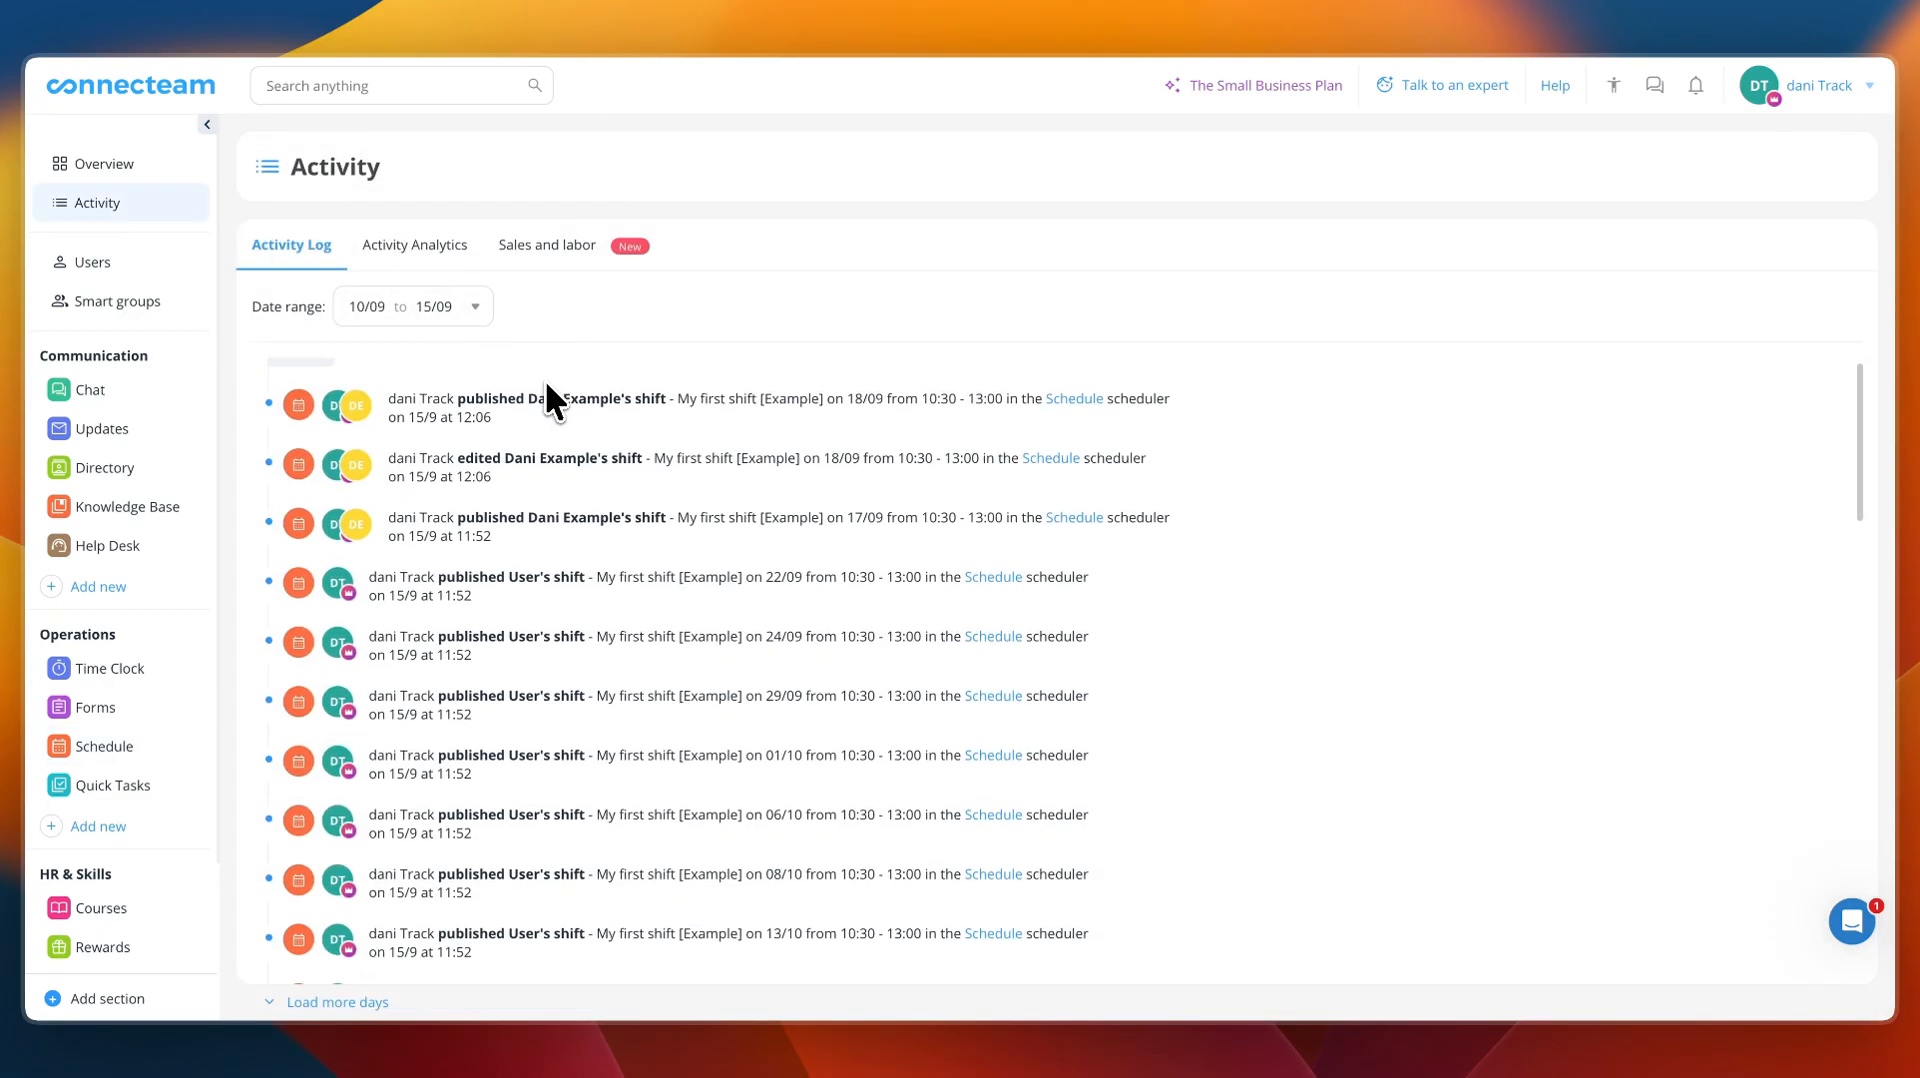
pyautogui.click(417, 253)
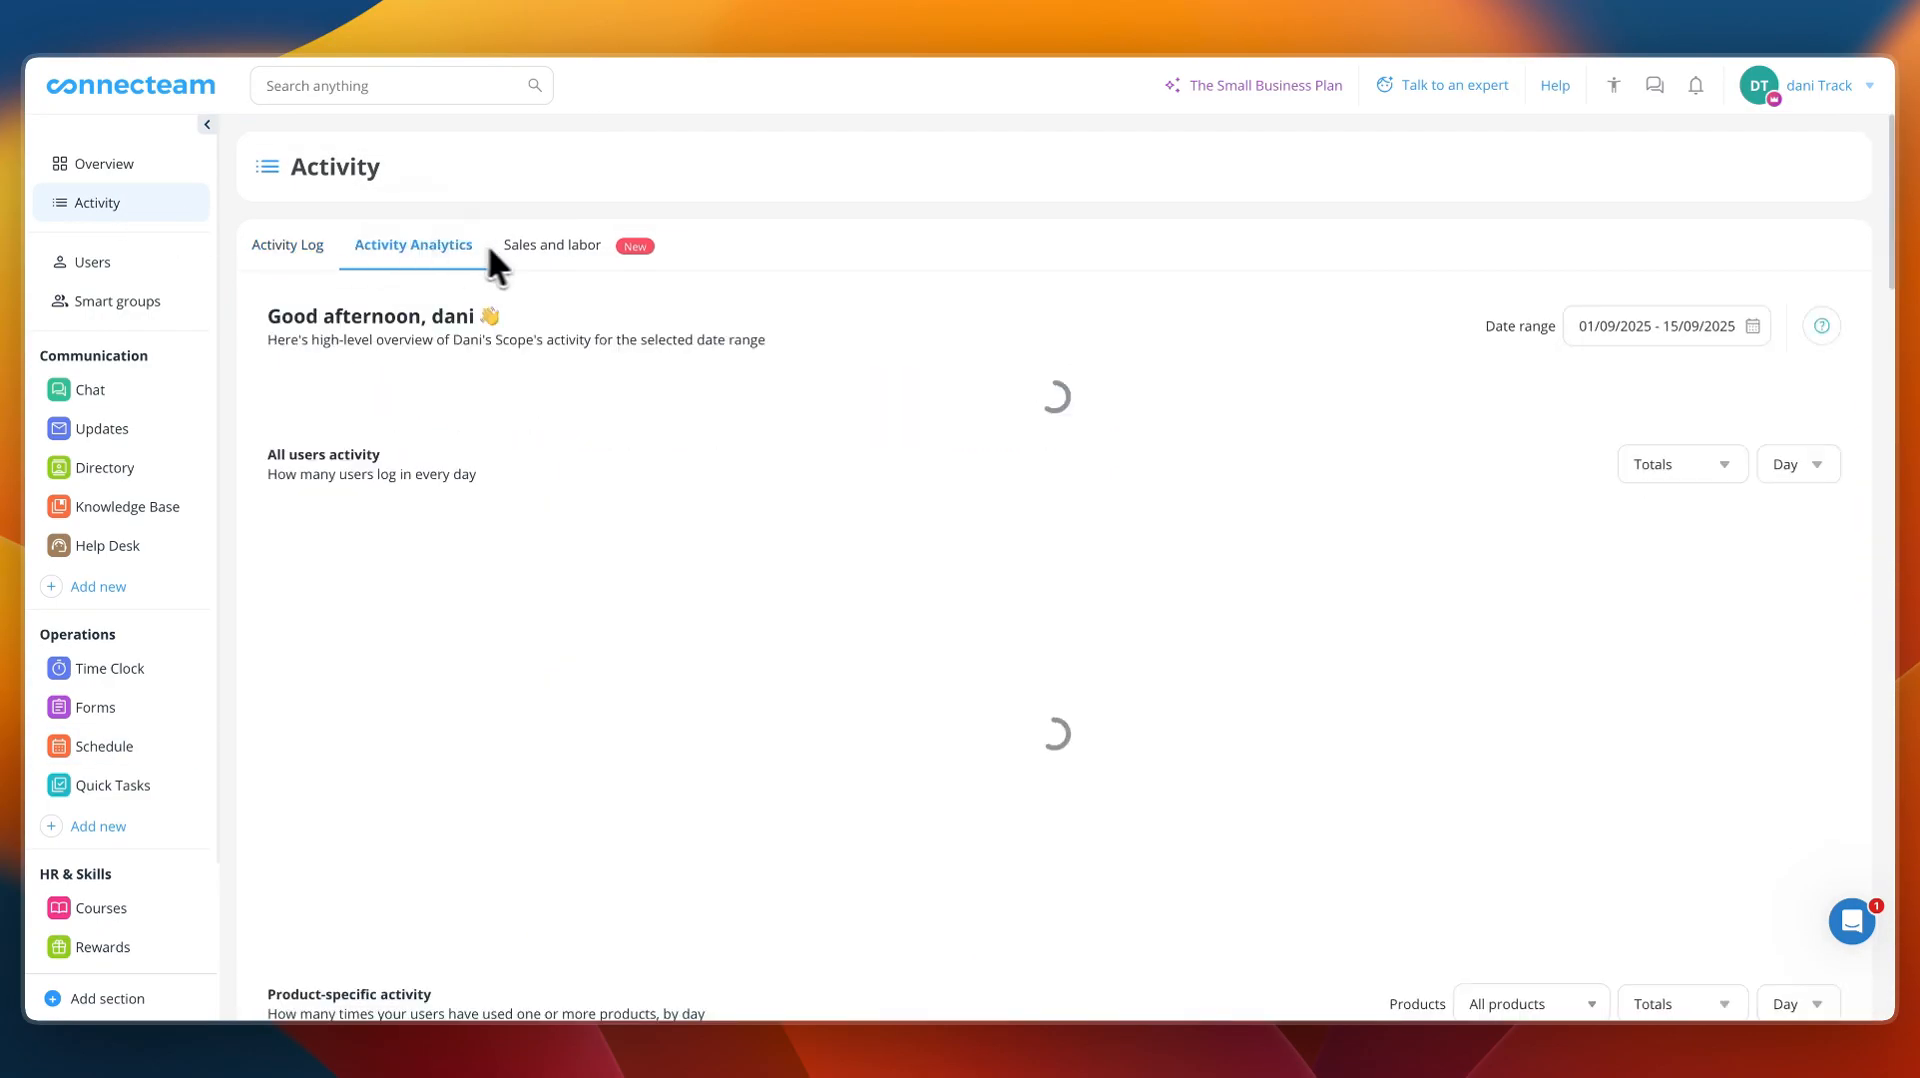
pyautogui.click(545, 246)
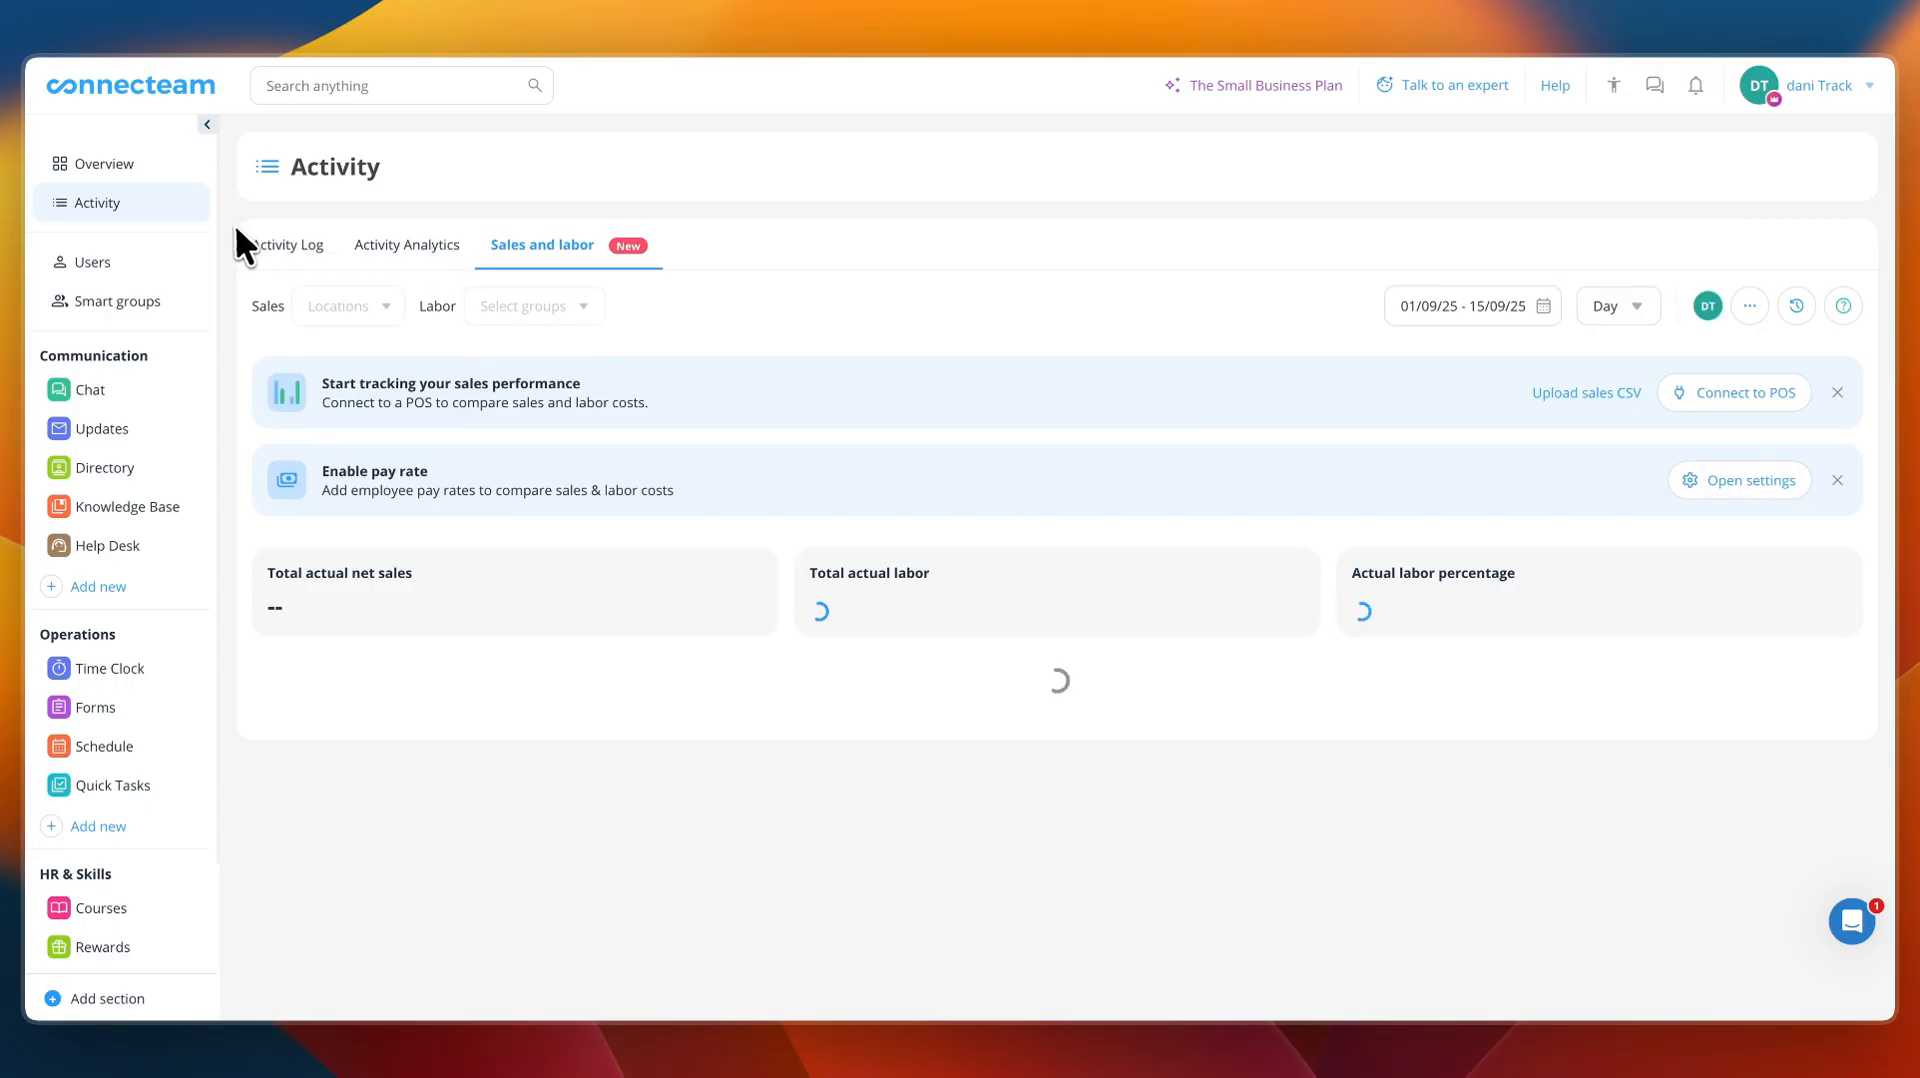
# - Look over the Overview dashboard's onboarding steps, attendance, engagement chart and daily activity
pyautogui.click(137, 168)
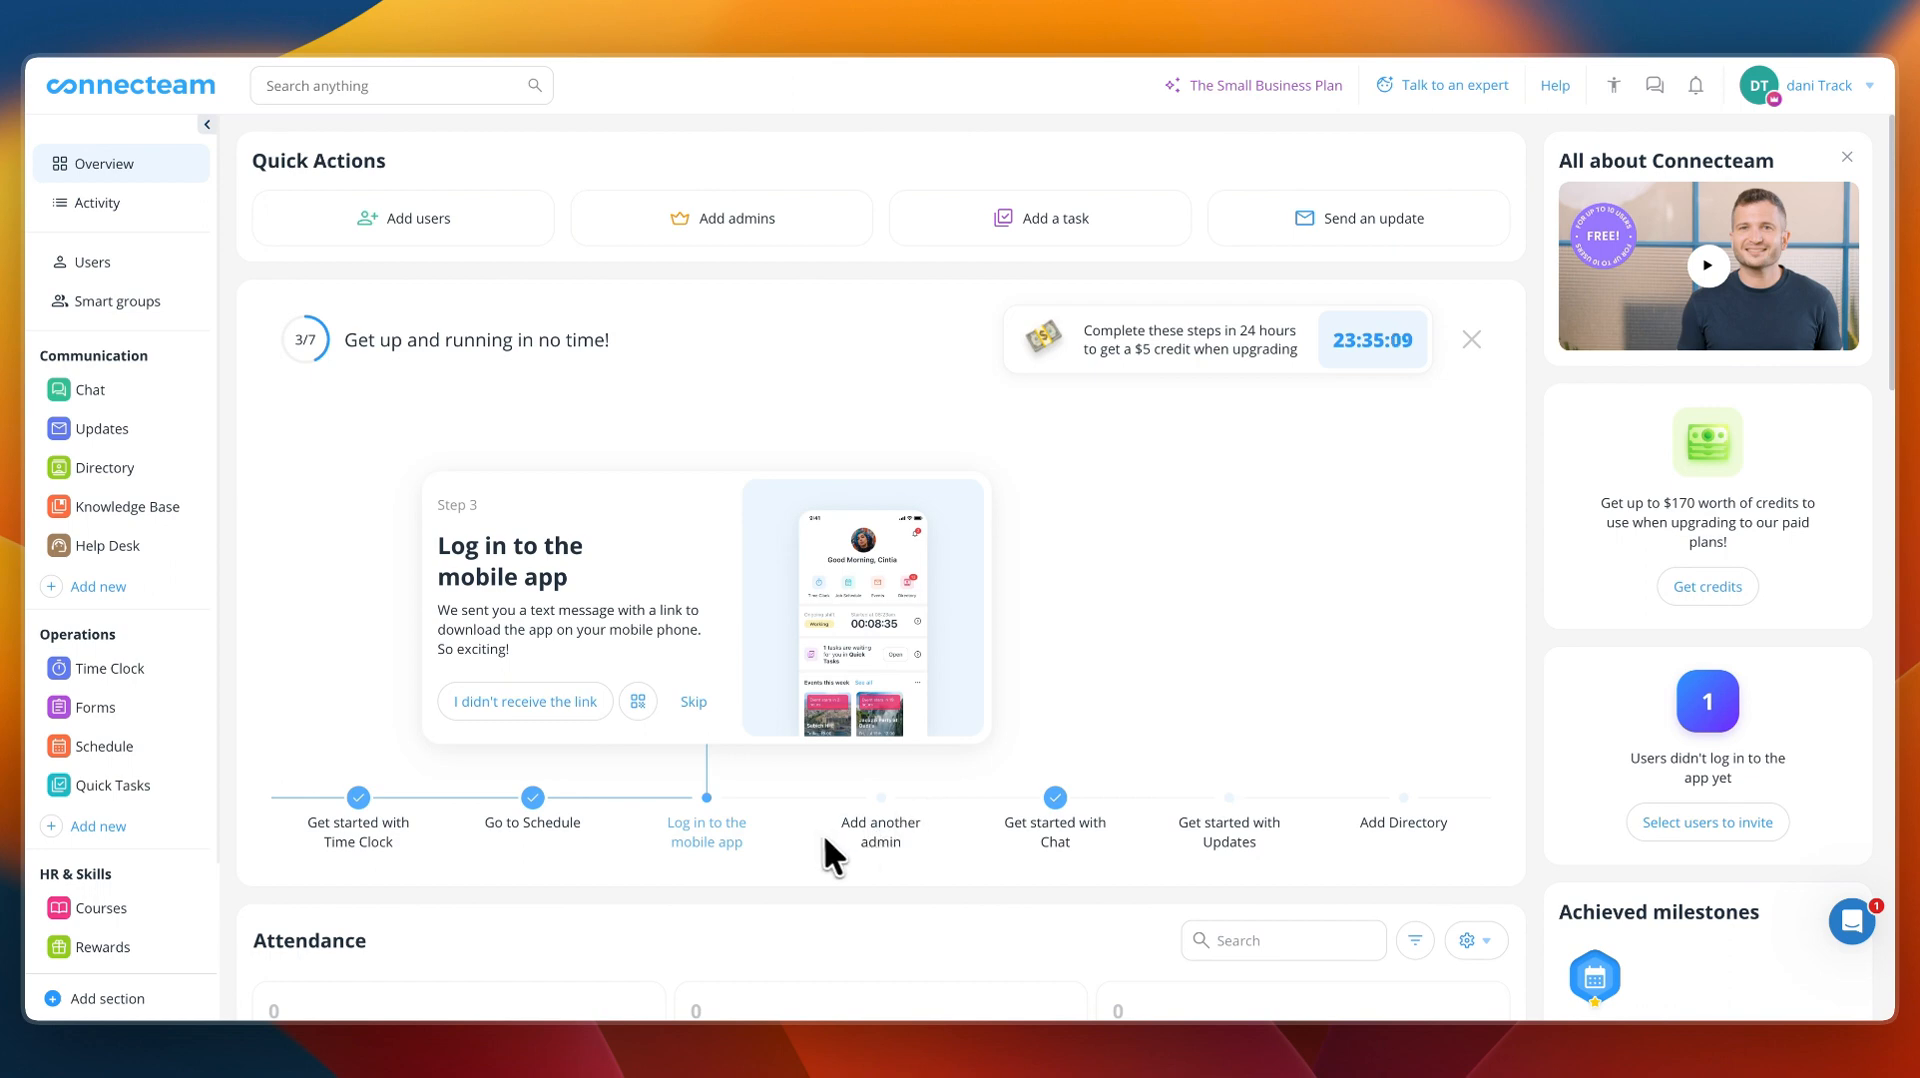
pyautogui.scroll(-5, 760, 790)
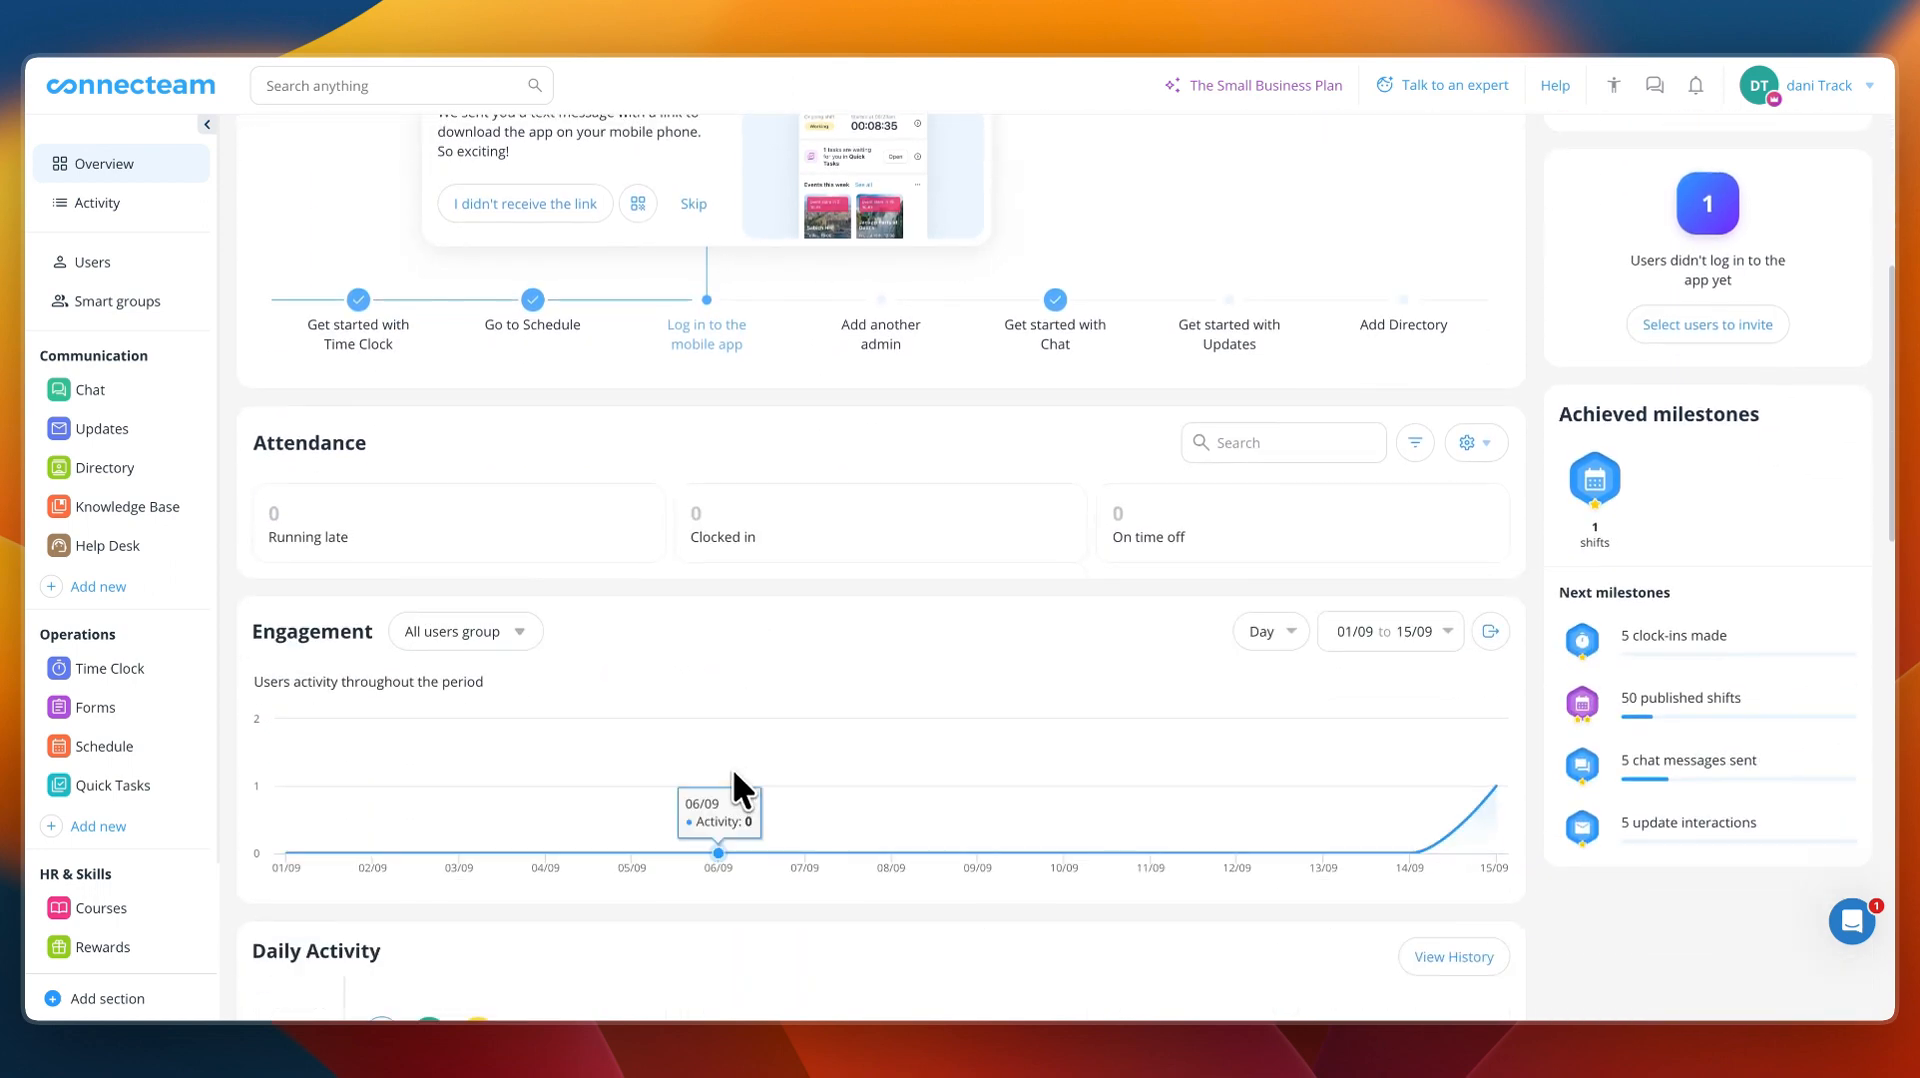
pyautogui.scroll(3, 732, 760)
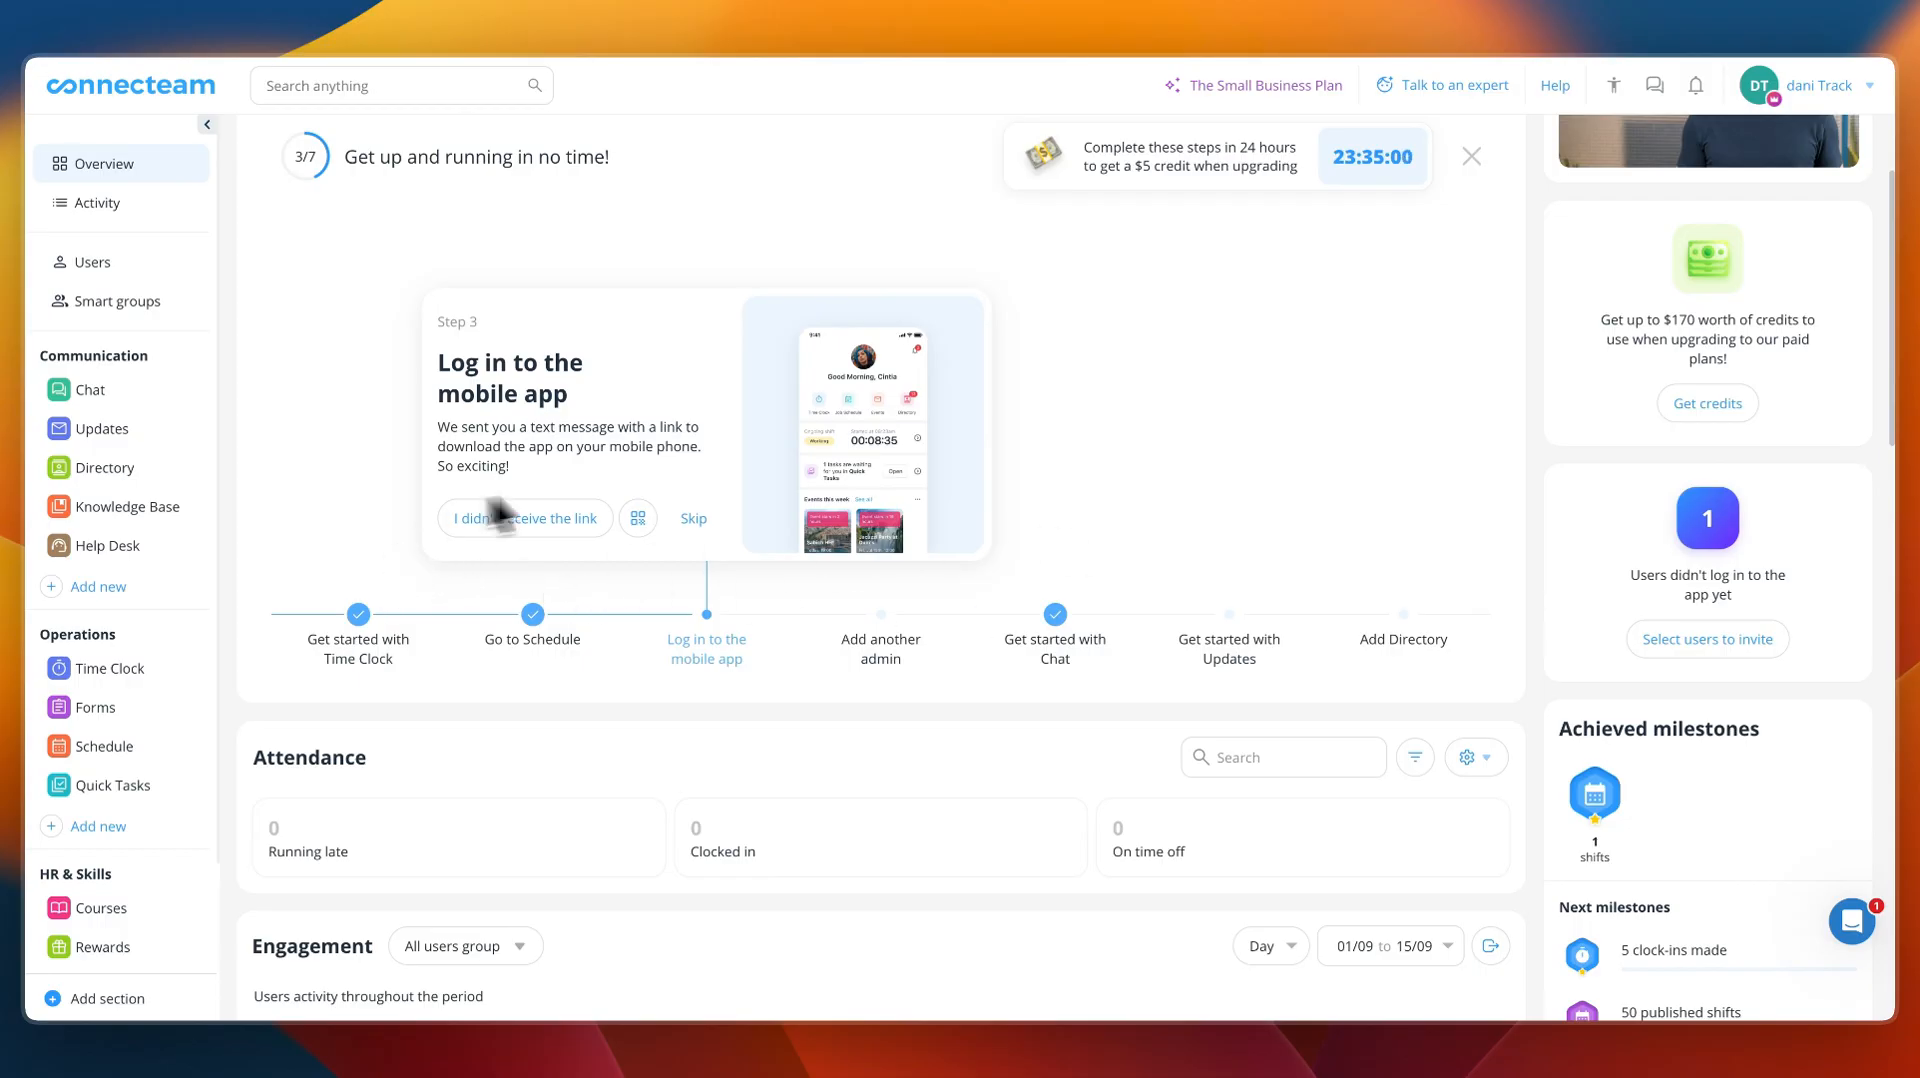
pyautogui.scroll(-5, 549, 536)
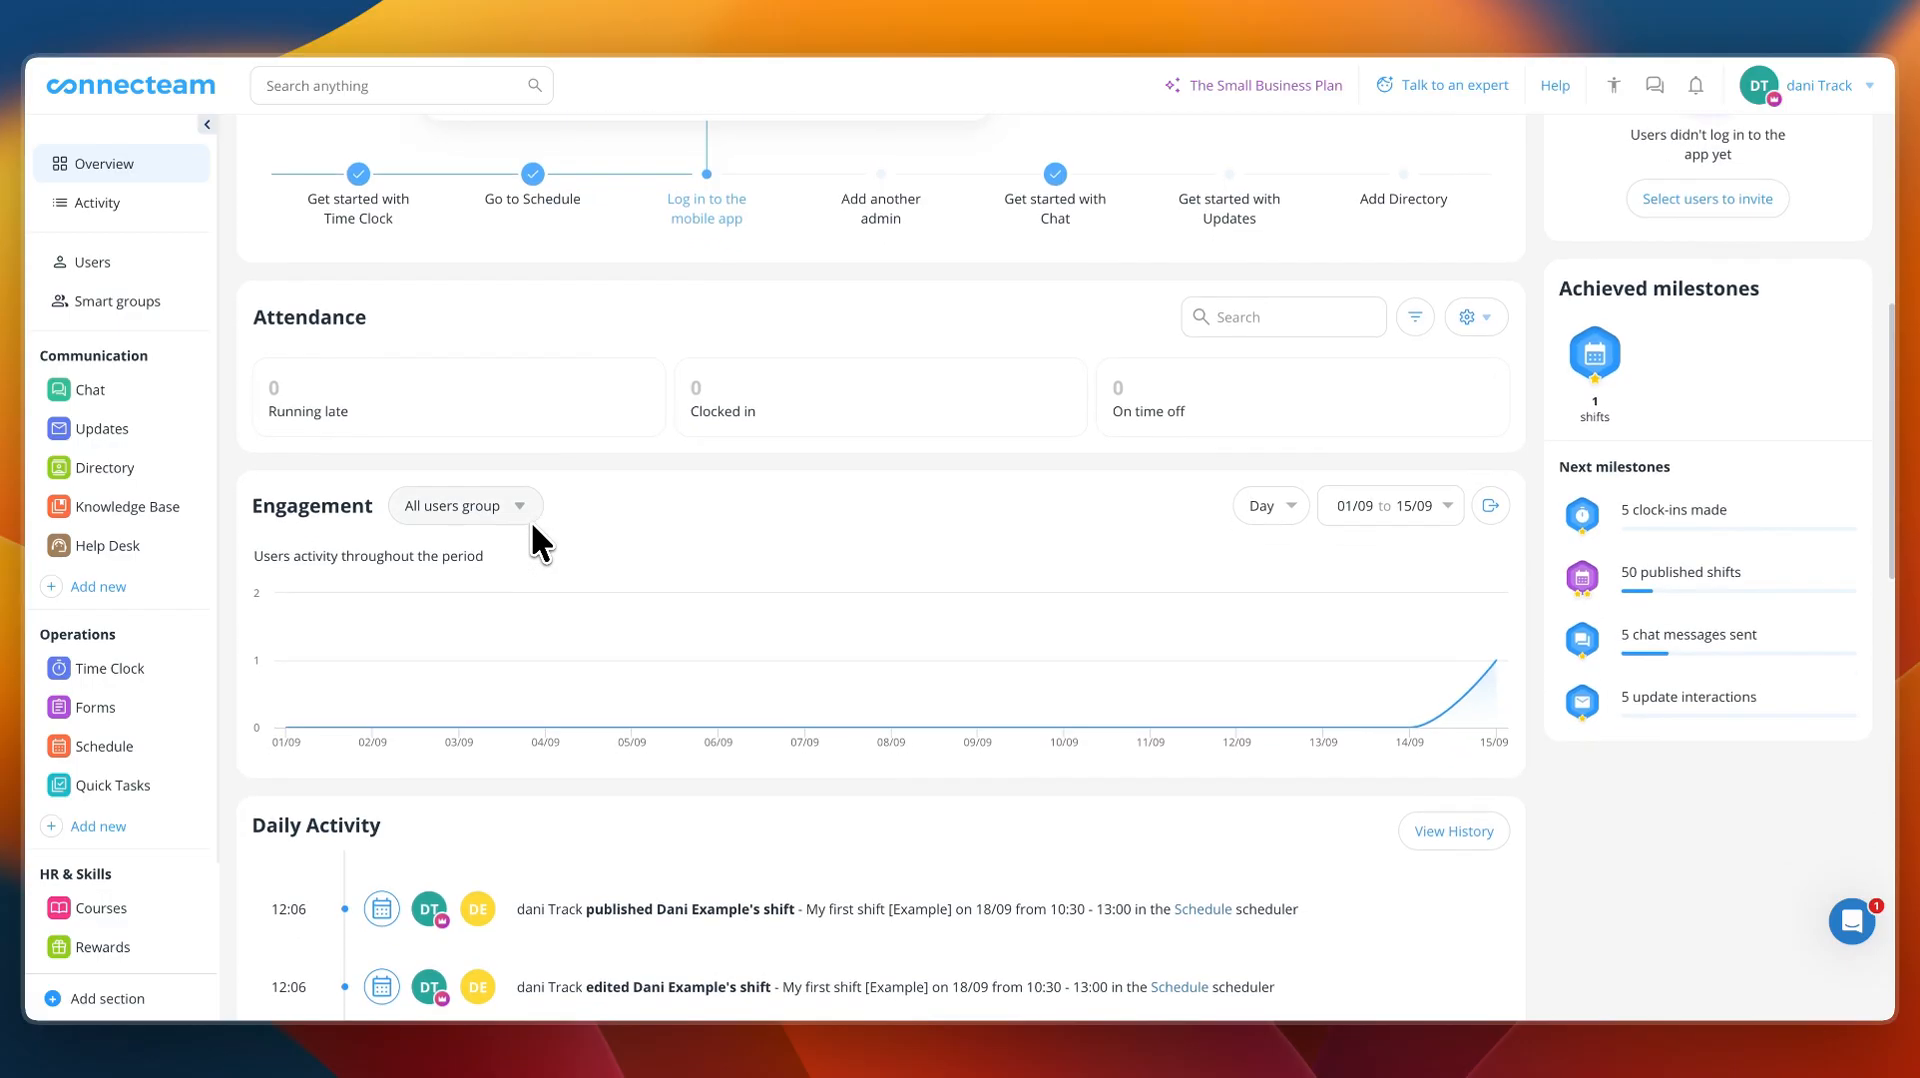
pyautogui.scroll(-6, 505, 620)
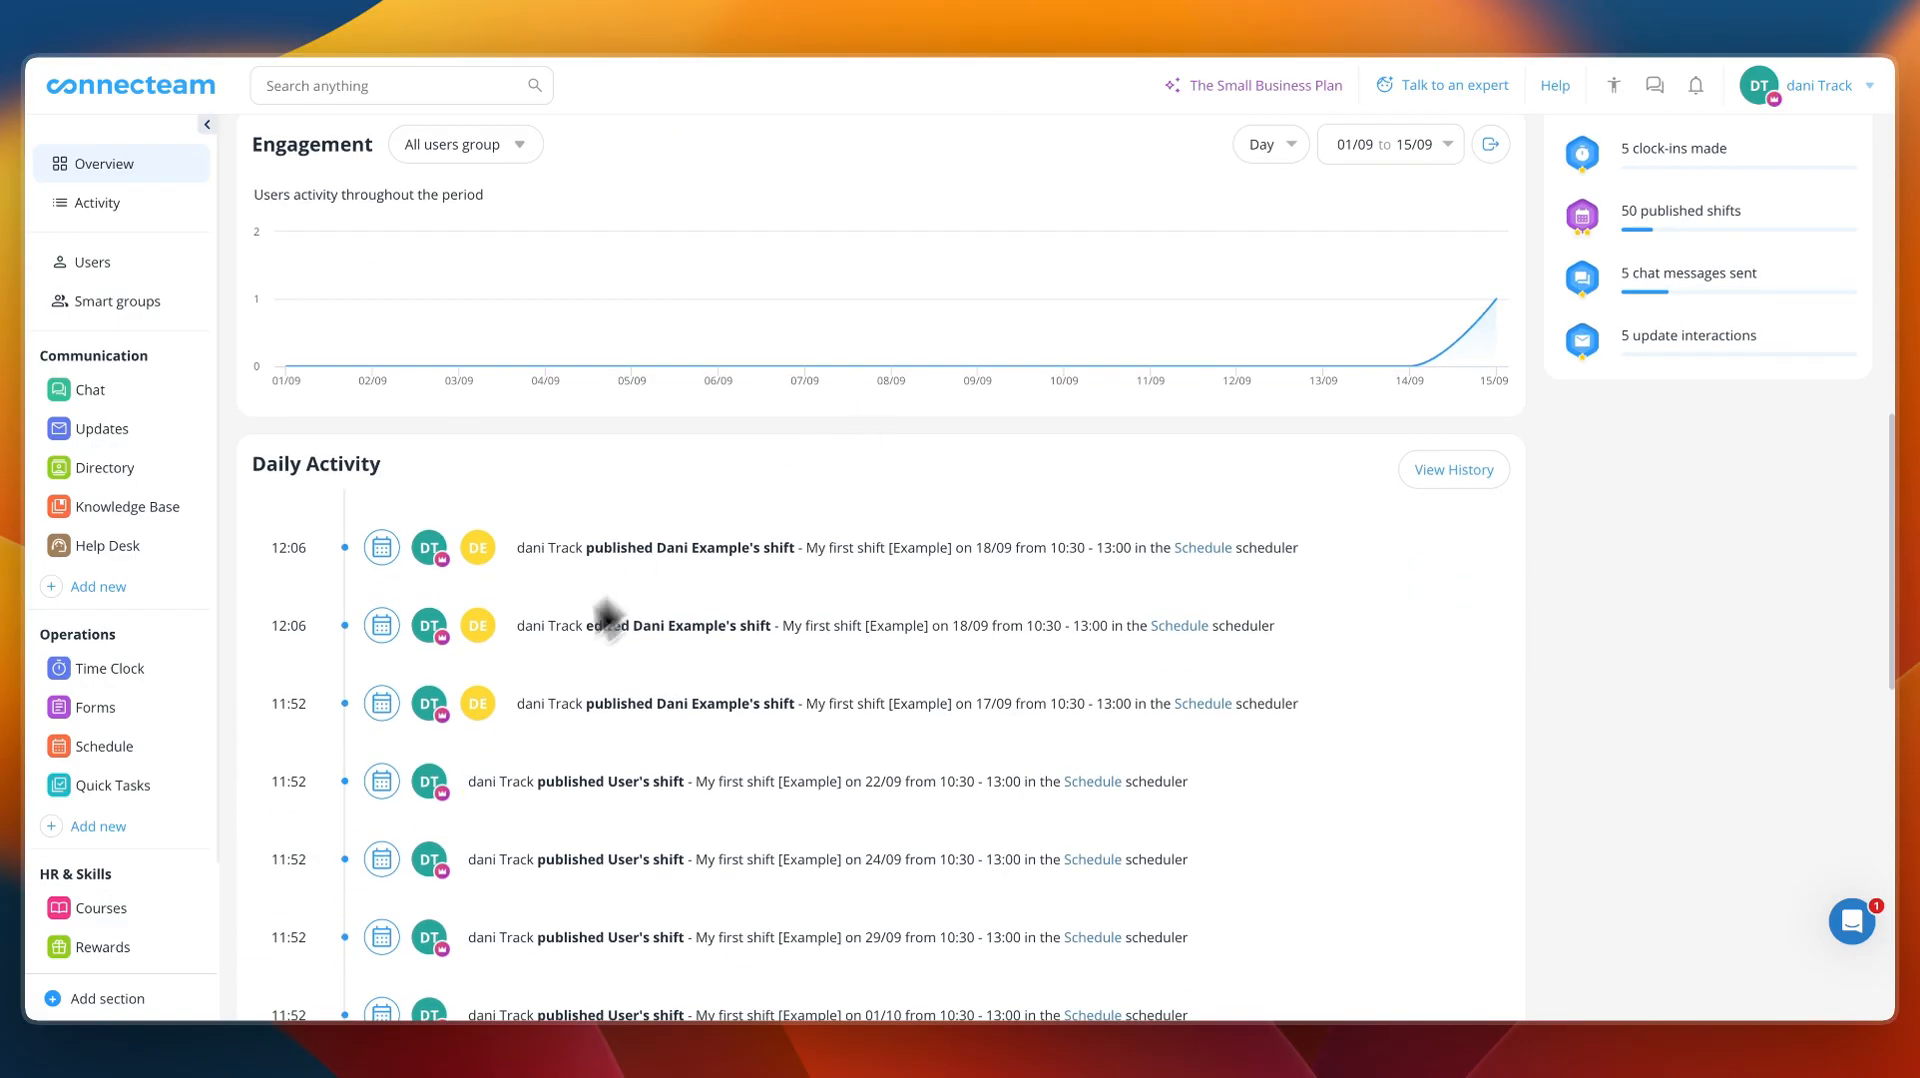
pyautogui.scroll(11, 583, 610)
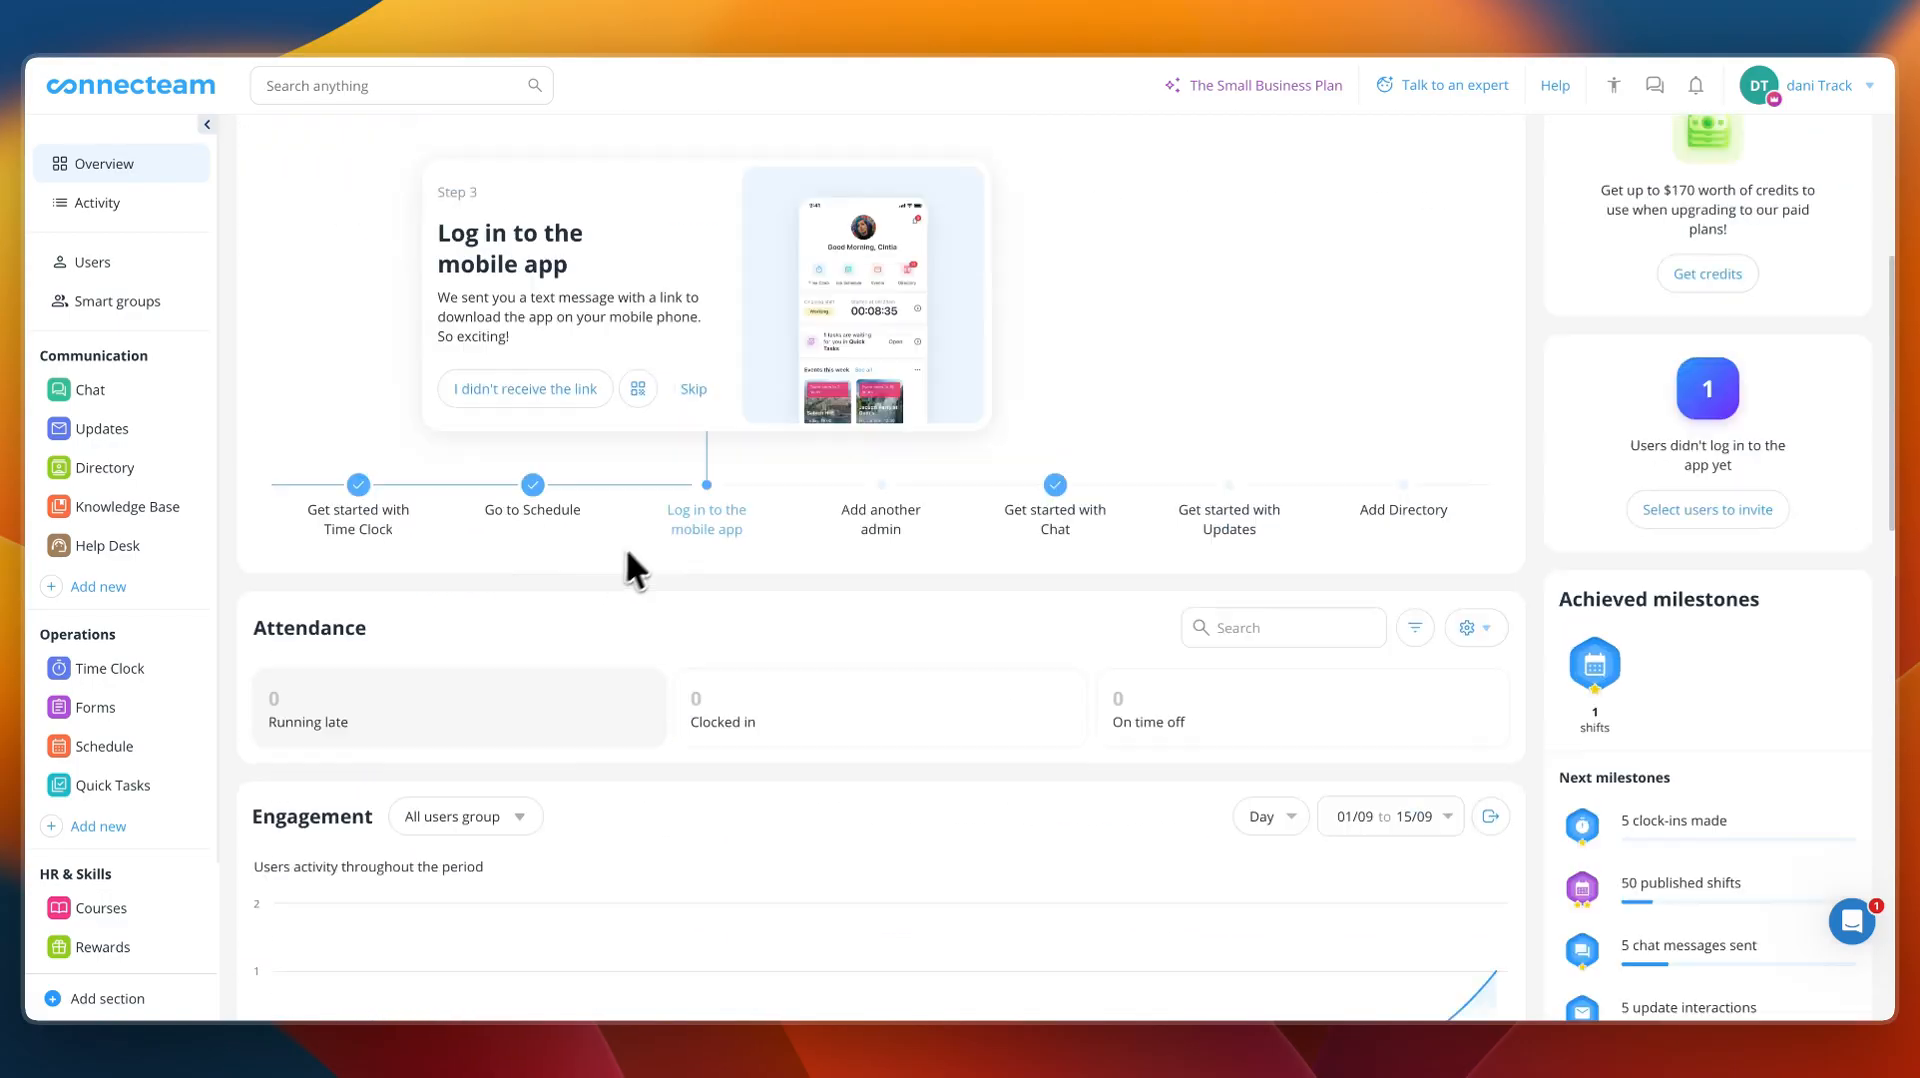